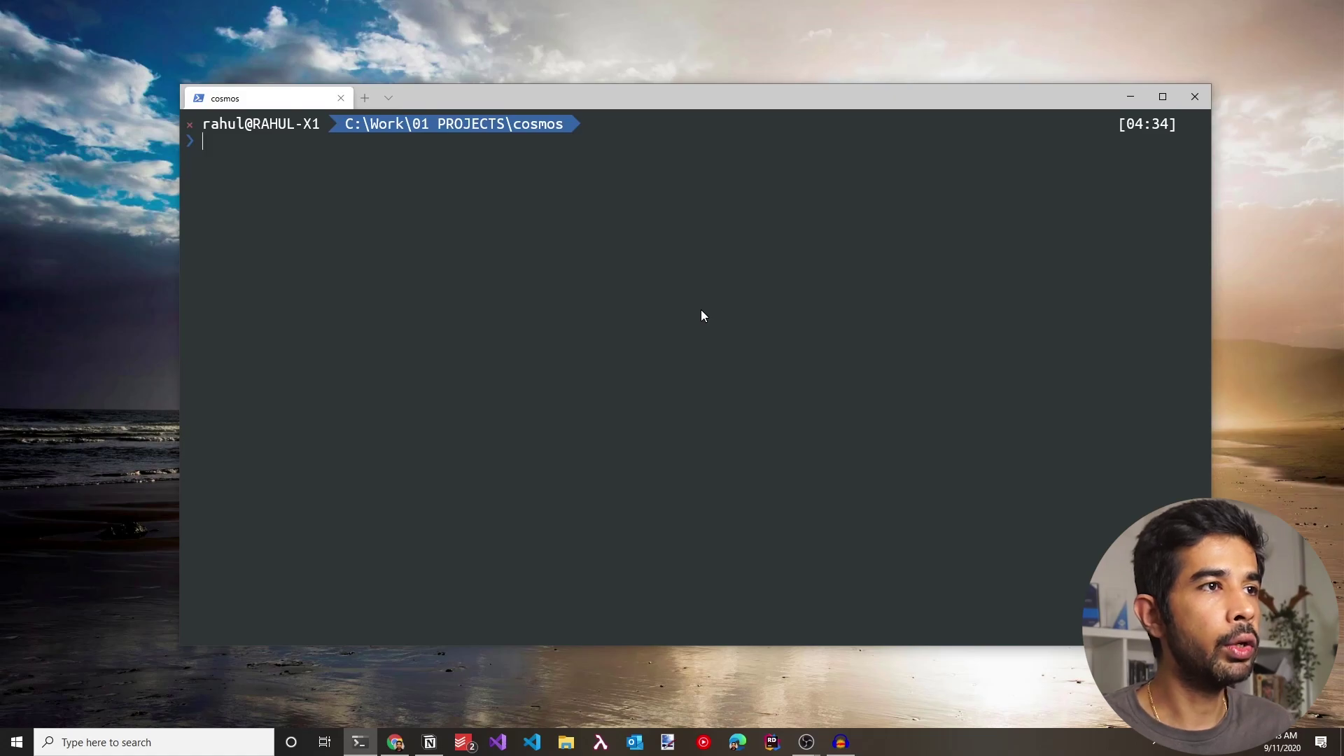
Step: List the contents of the cosmos project folder and open that folder in Visual Studio Code
type("ls")
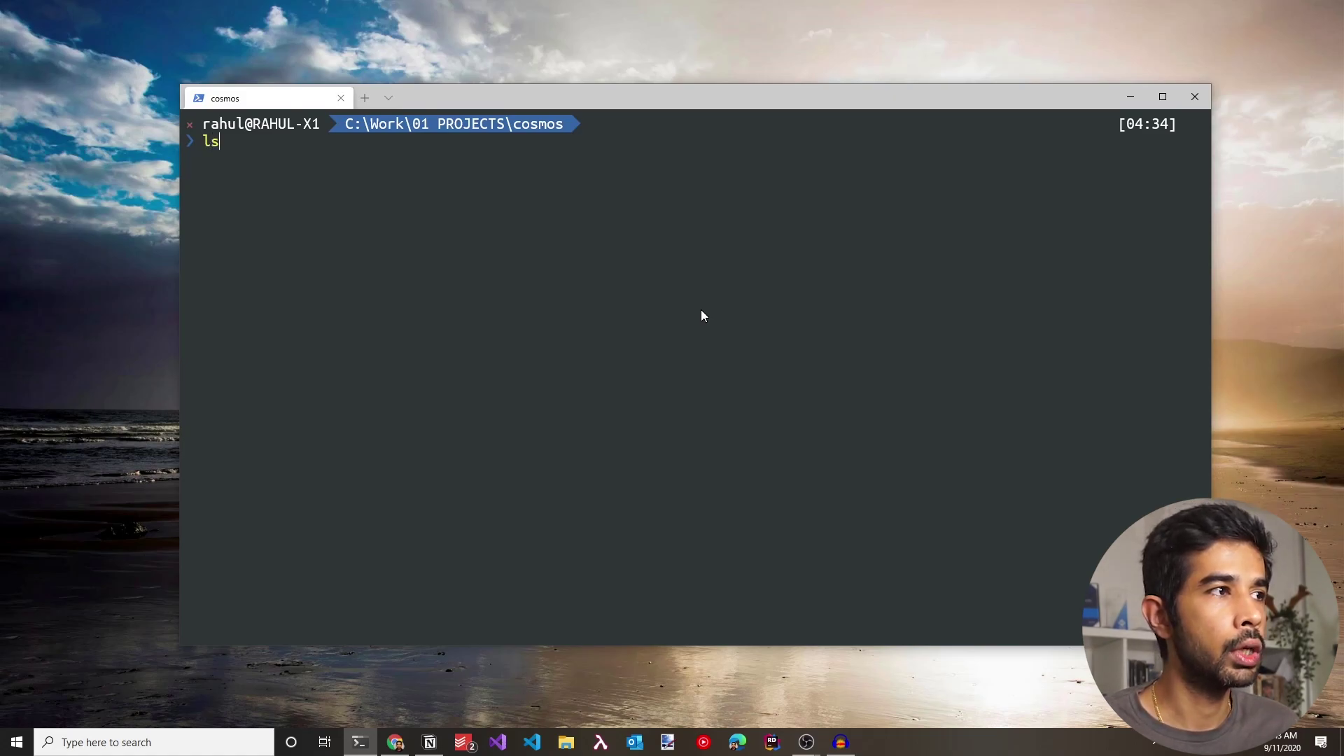
key("Return")
type("code .")
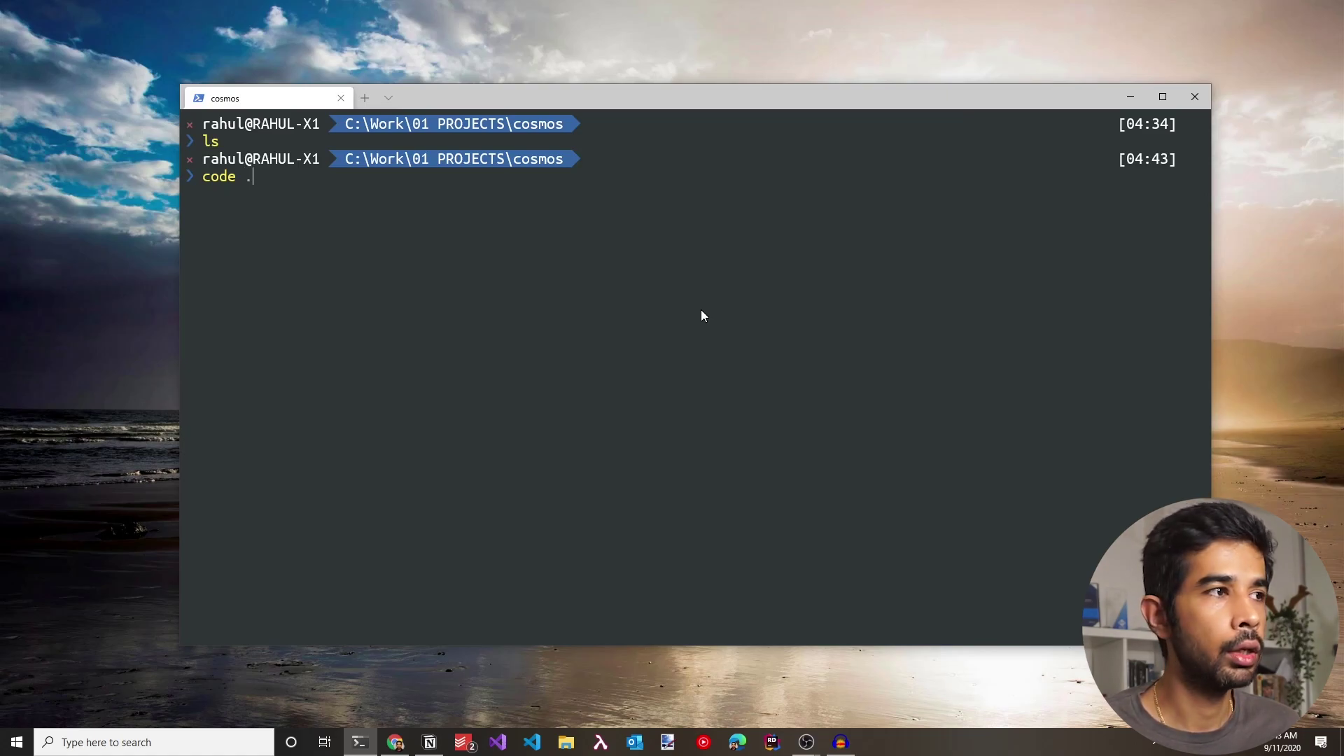
key("Return")
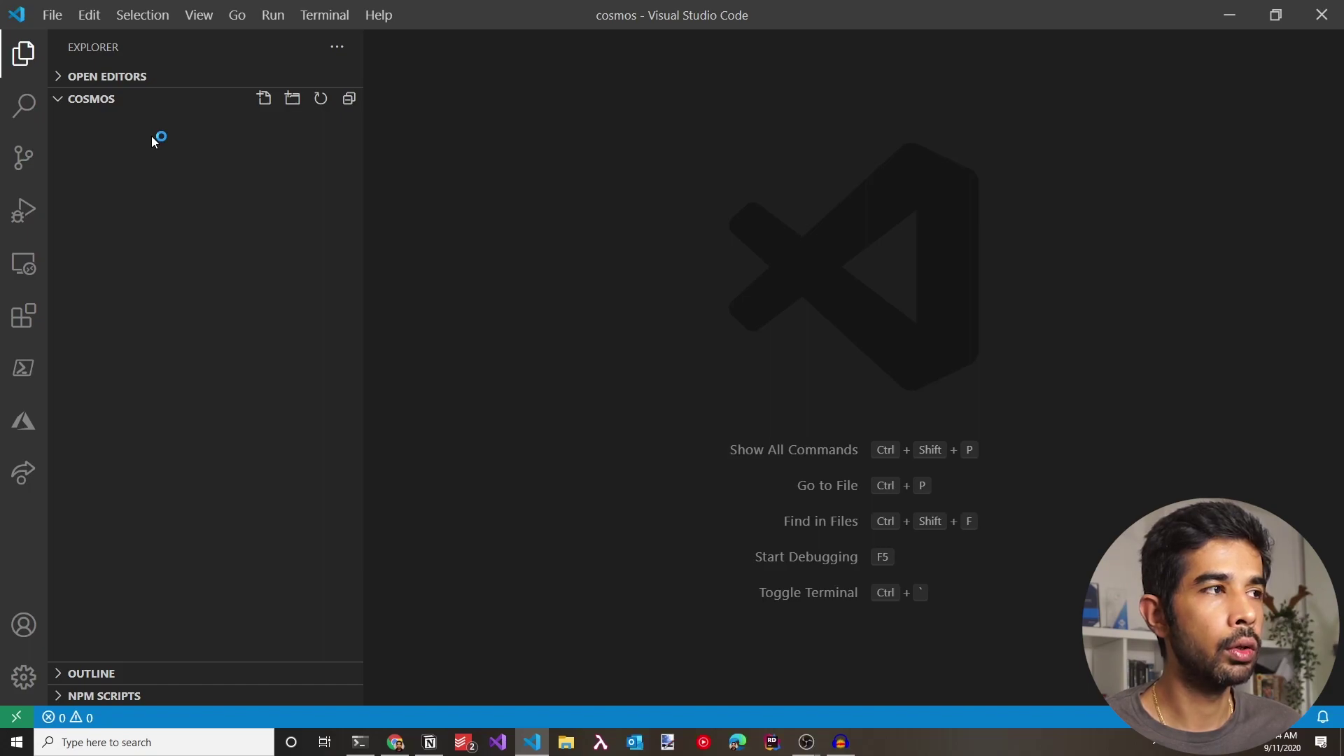
Step: Create a new file named azuredeploy.json in the cosmos folder
left_click(263, 100)
type("a")
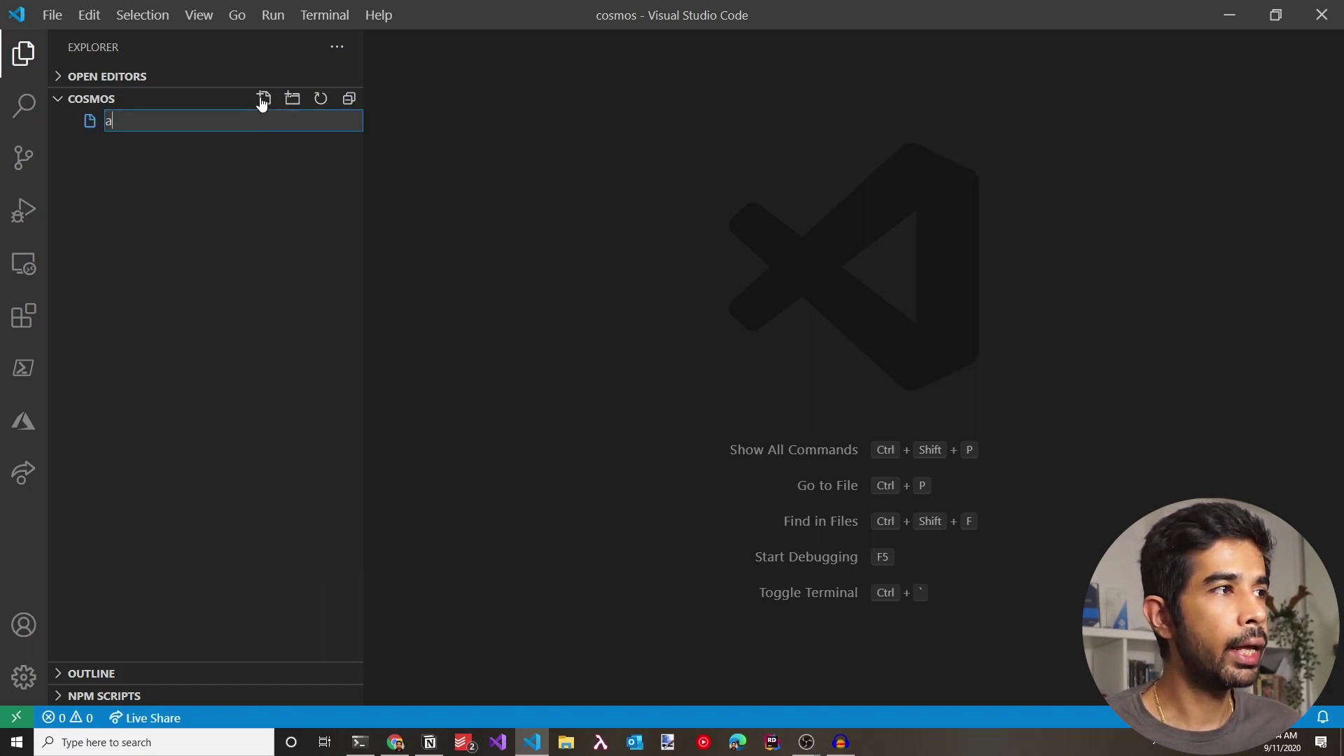
type("zuredeploy.json")
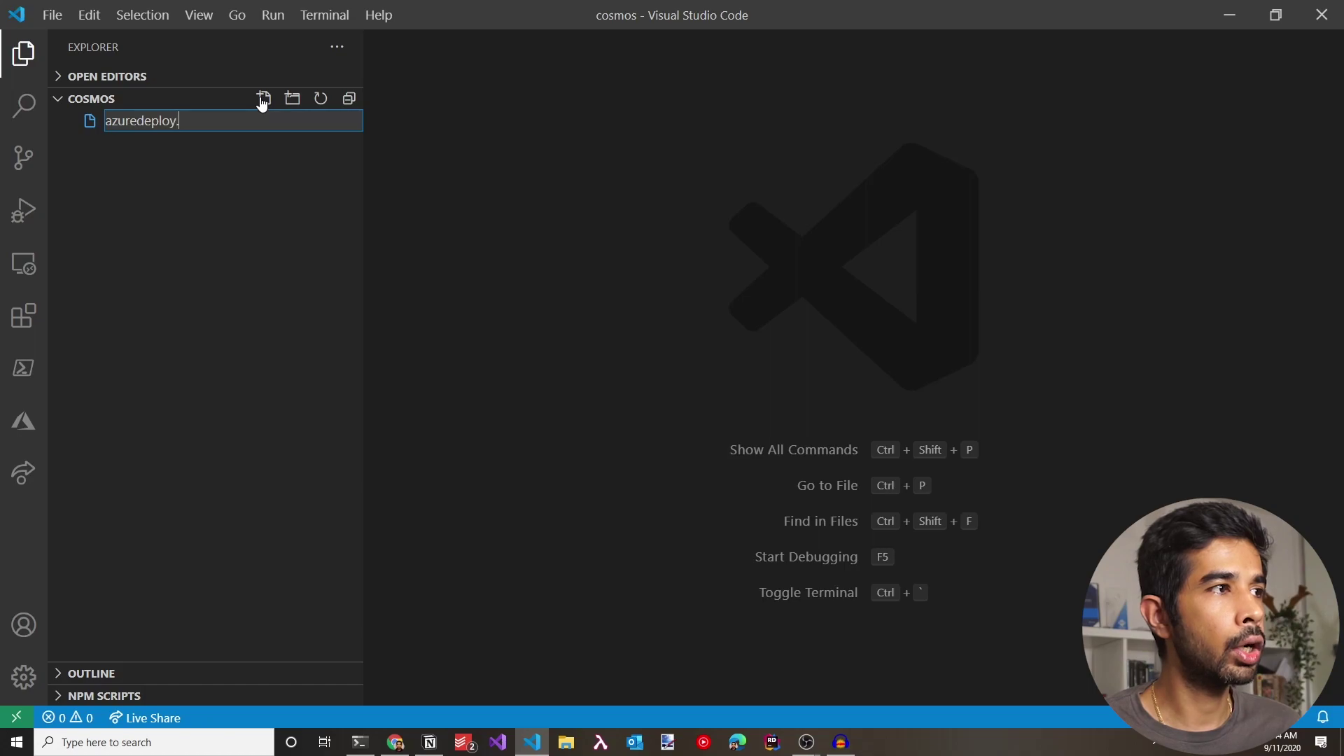
key("Return")
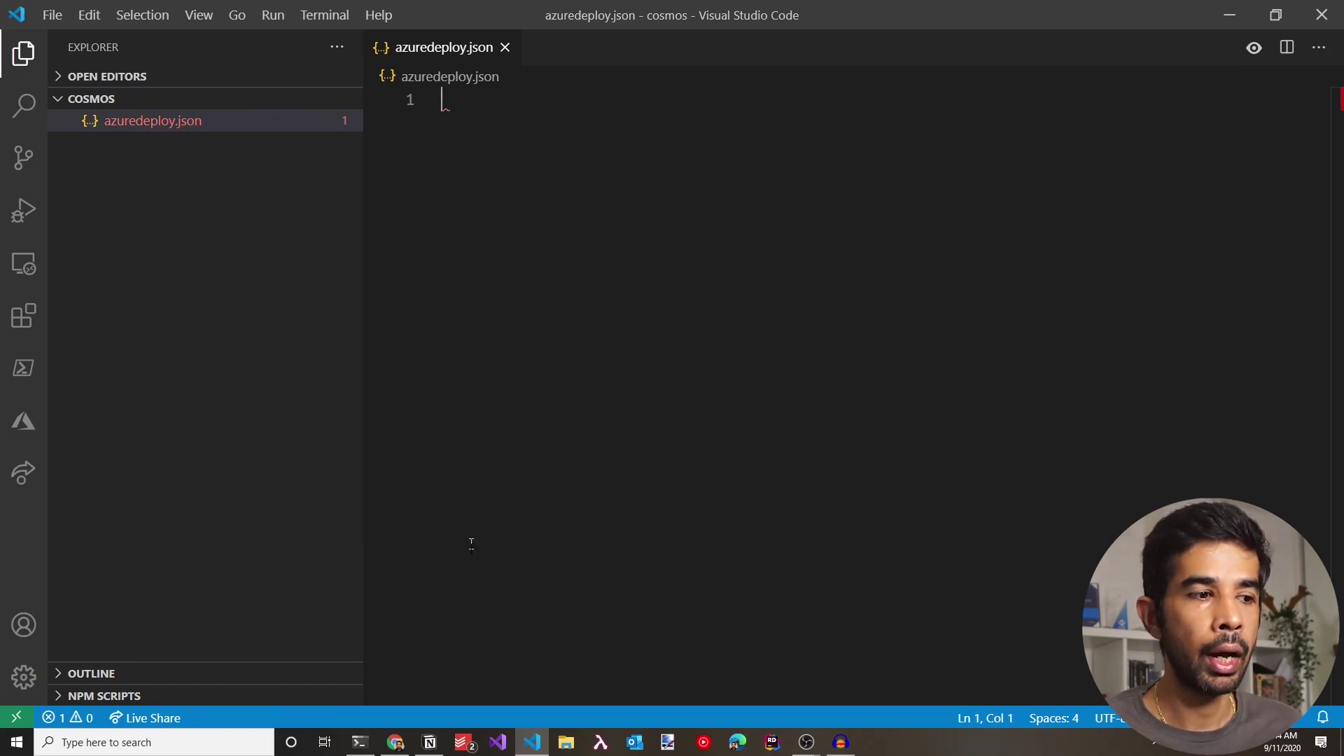
Step: Switch to Chrome and review the account, database and container hierarchy diagrams in the Azure Cosmos DB resource model article
left_click(395, 742)
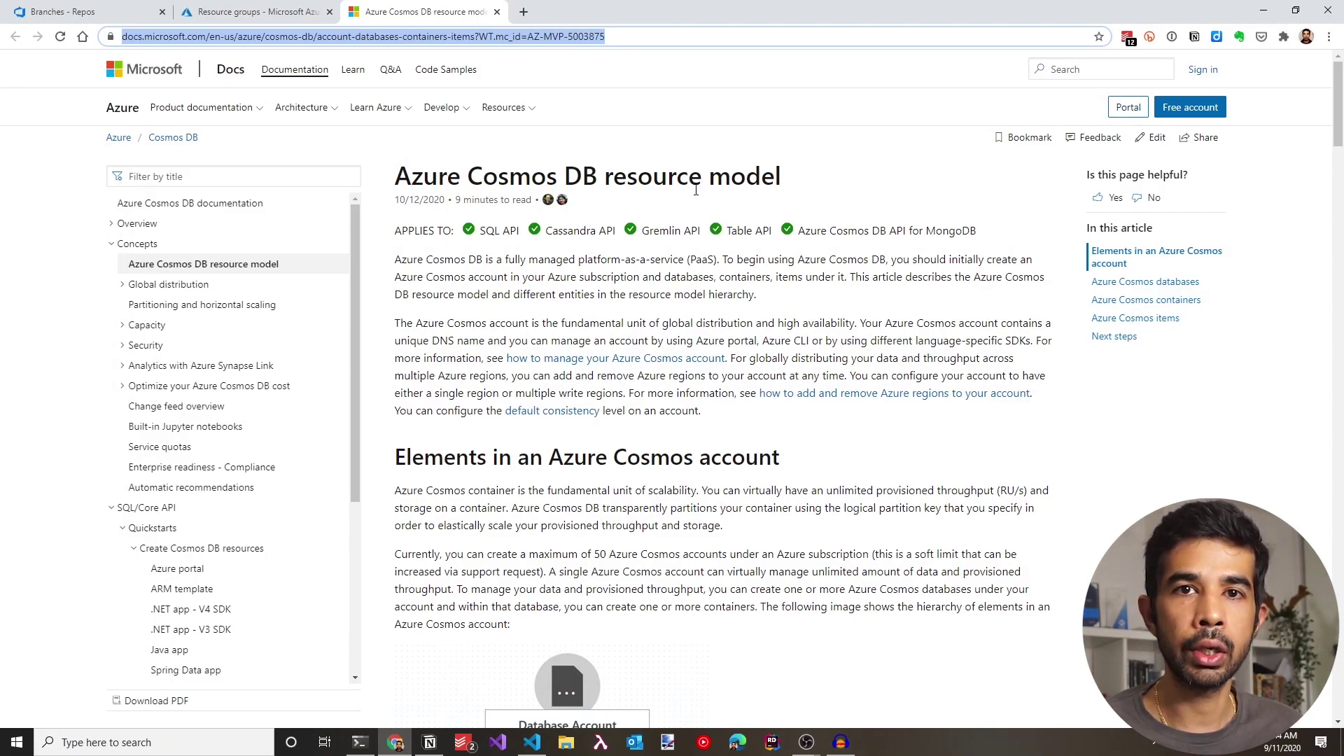
scroll(695, 190, "down", 6)
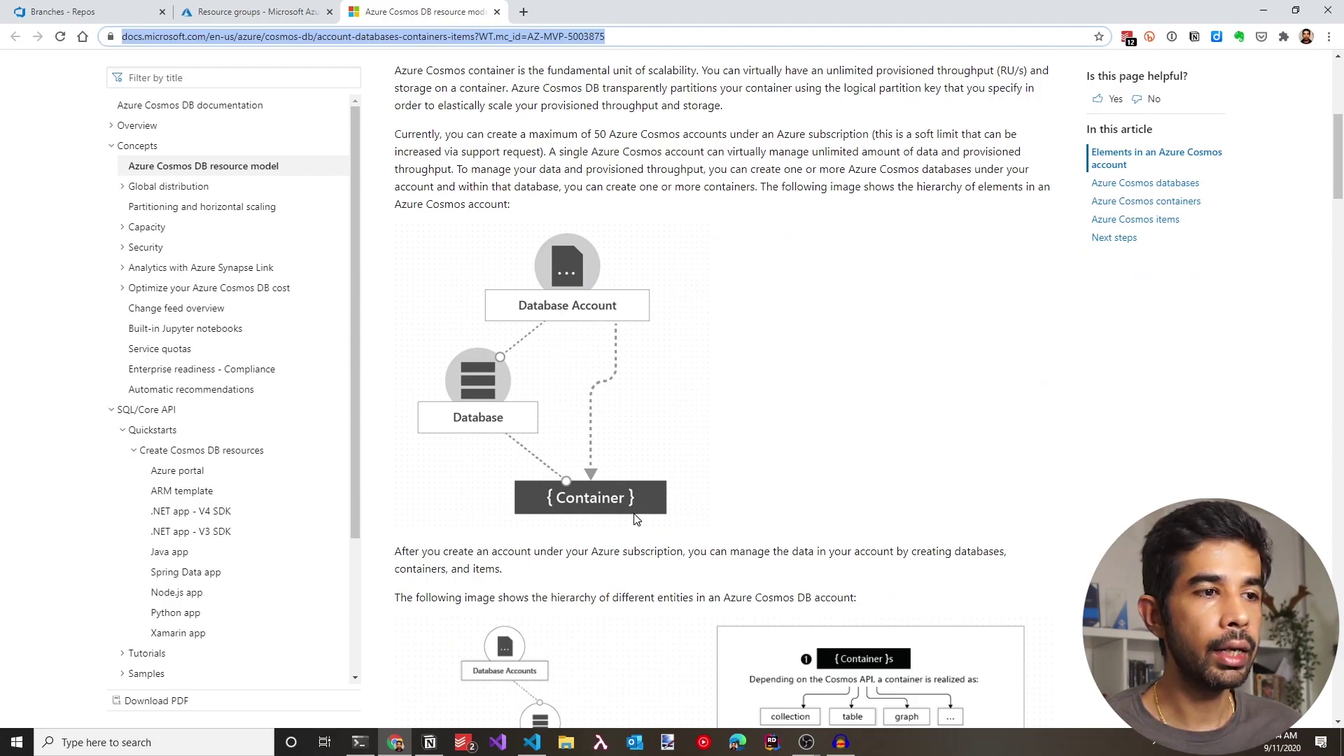
scroll(637, 510, "down", 4)
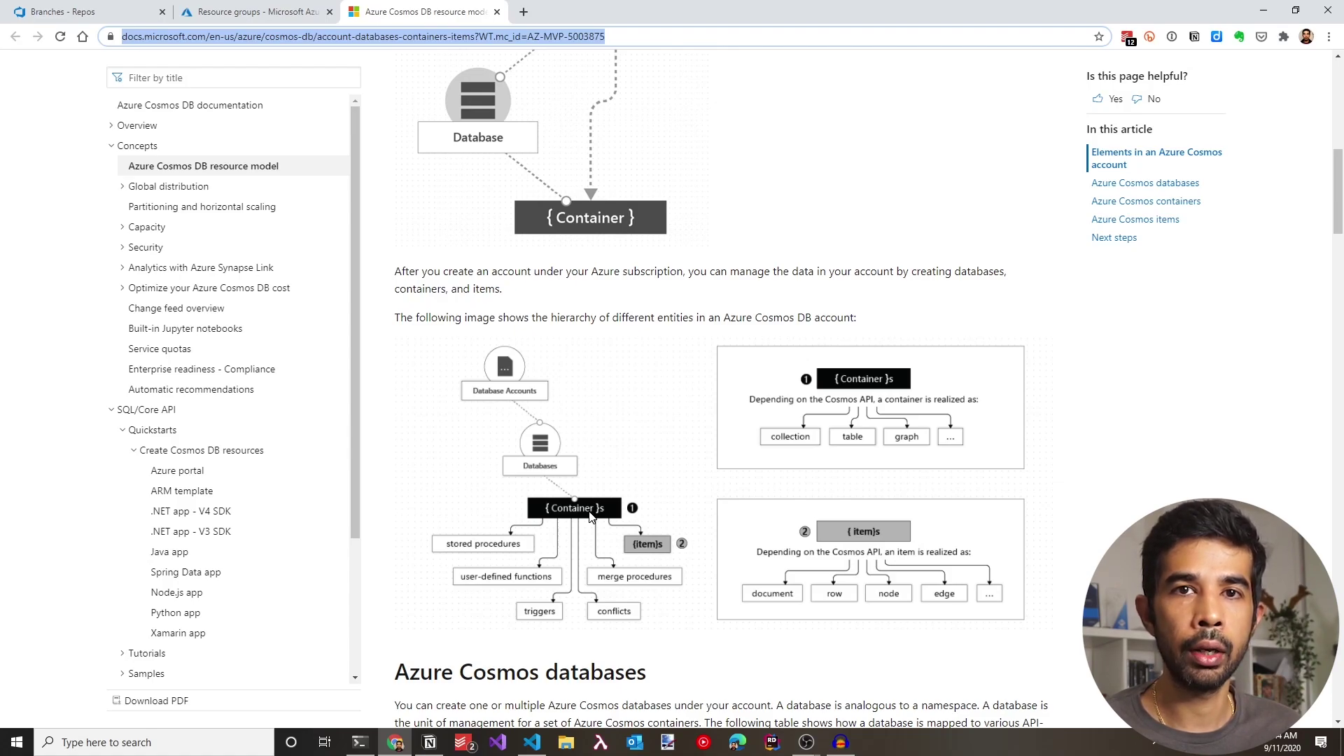
left_click(592, 472)
scroll(593, 471, "up", 5)
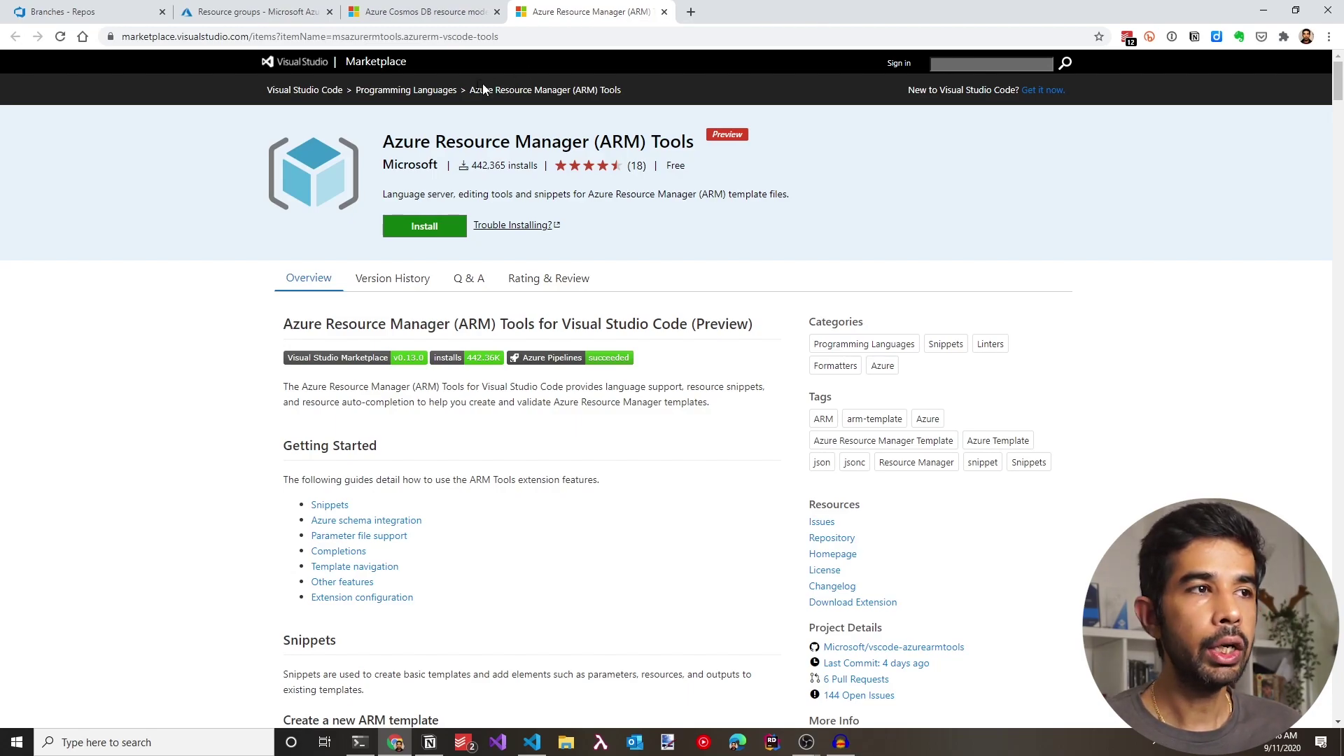
Step: Check the Azure Resource Manager (ARM) Tools extension on the Marketplace page, and look it up in Visual Studio Code by searching extensions for arm
left_click_drag(383, 141, 694, 144)
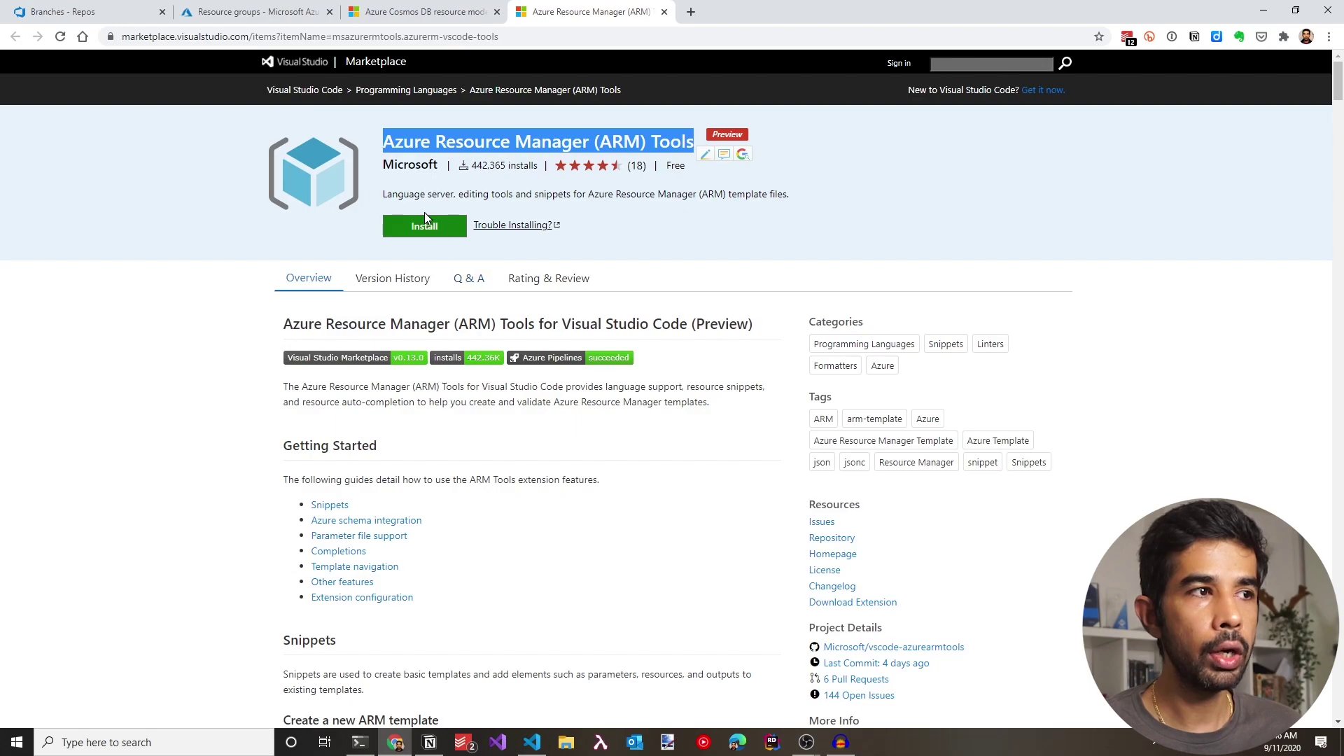
left_click(532, 742)
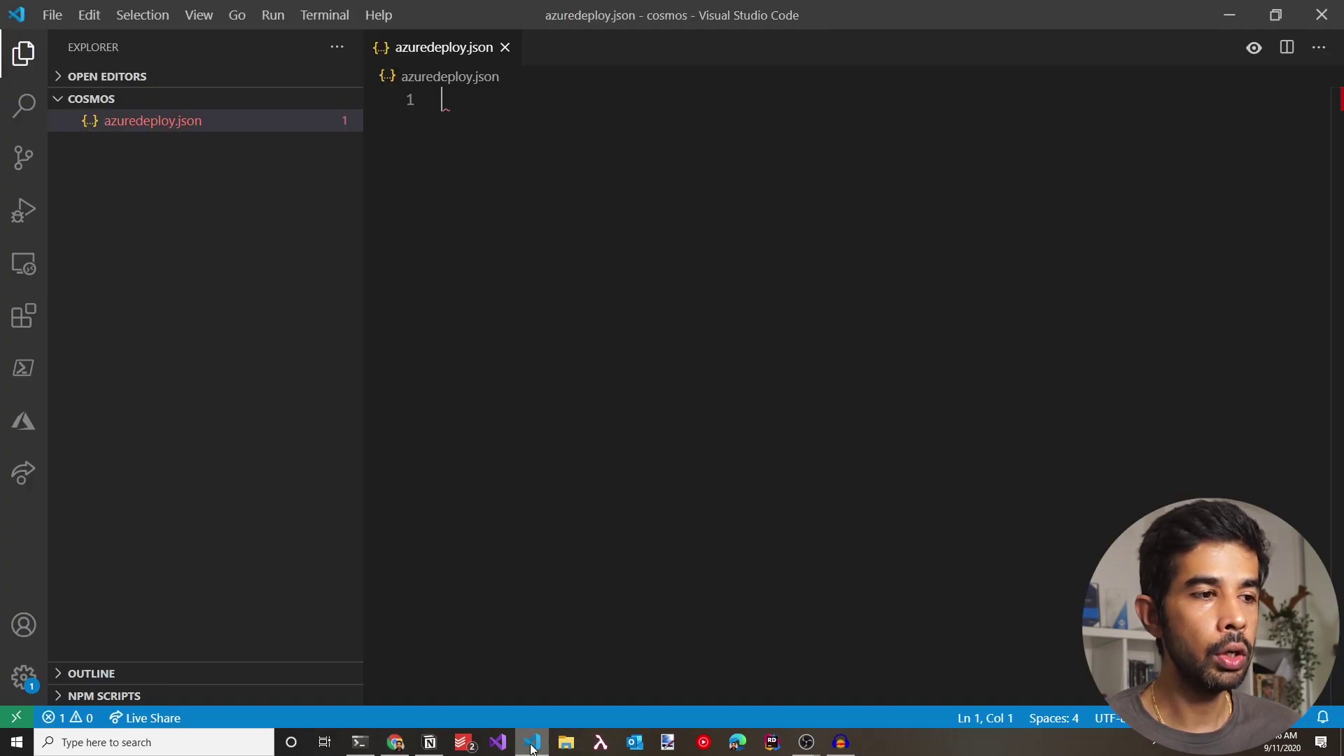
left_click(23, 318)
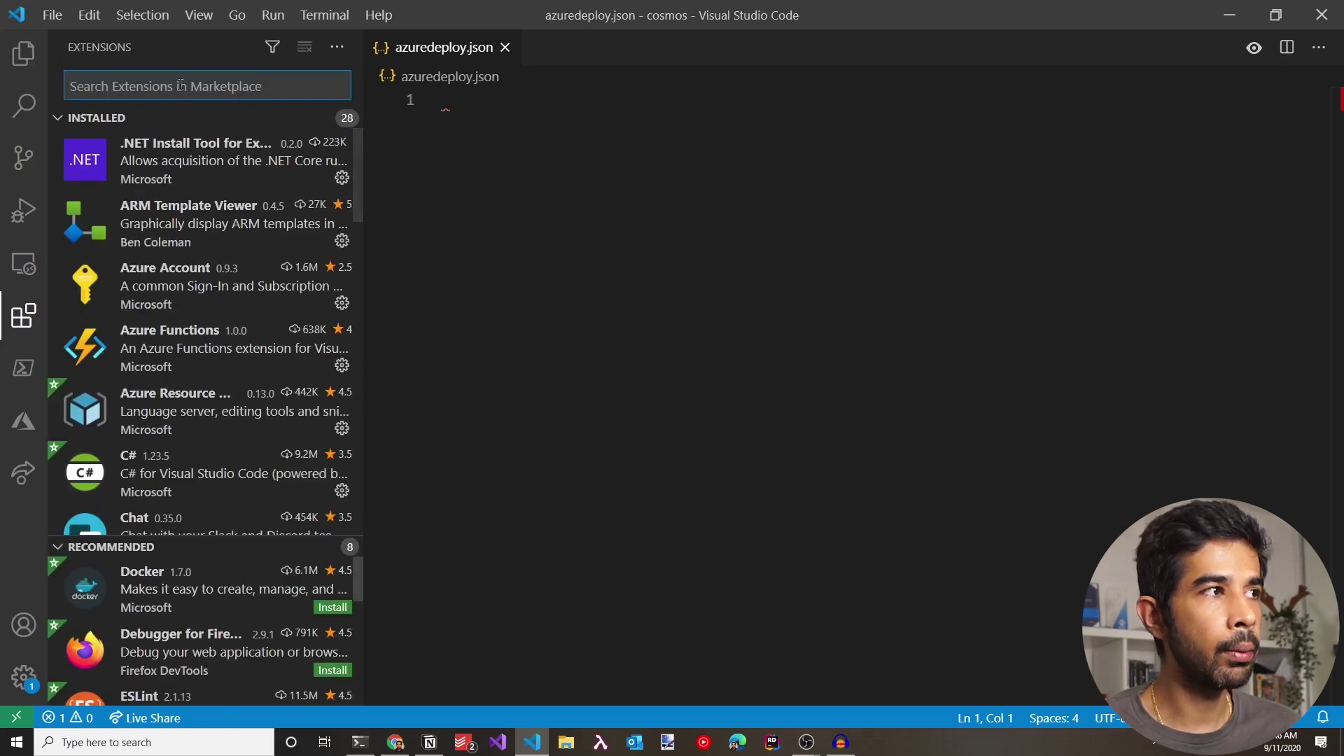
type("arm")
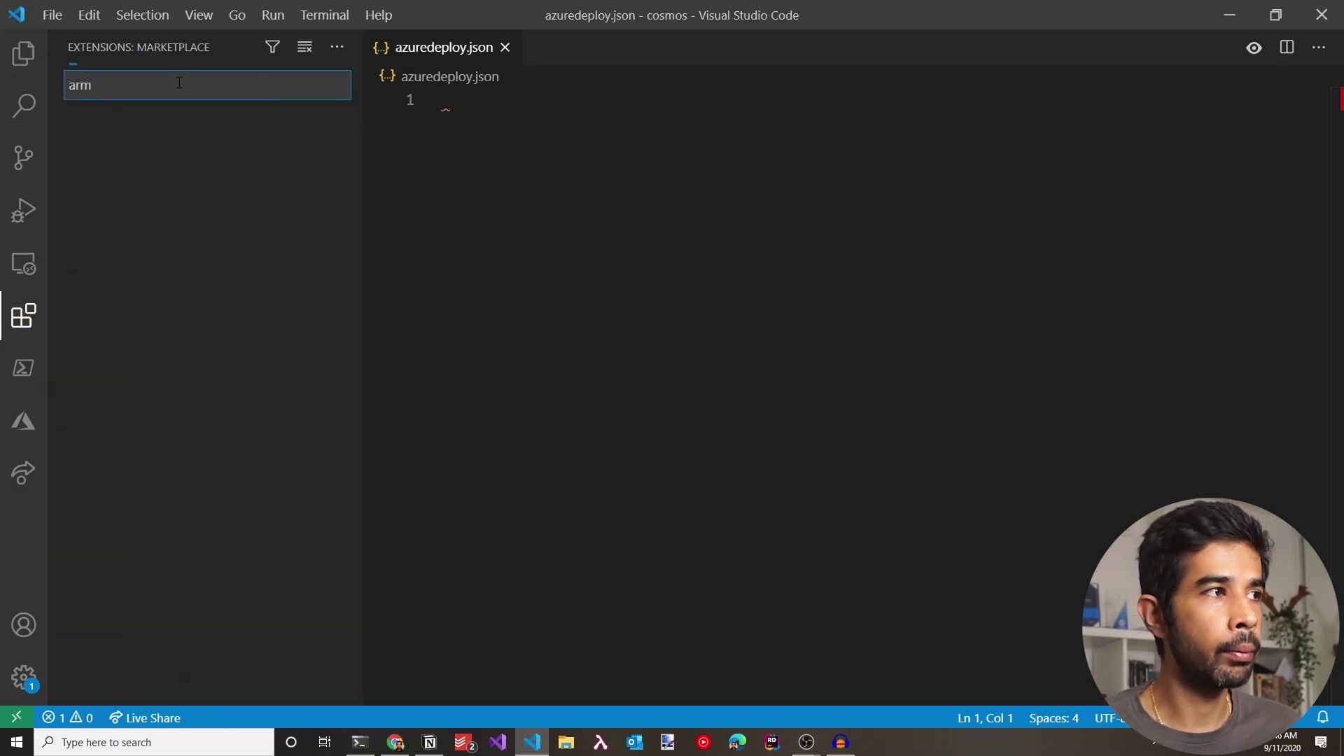
left_click(160, 203)
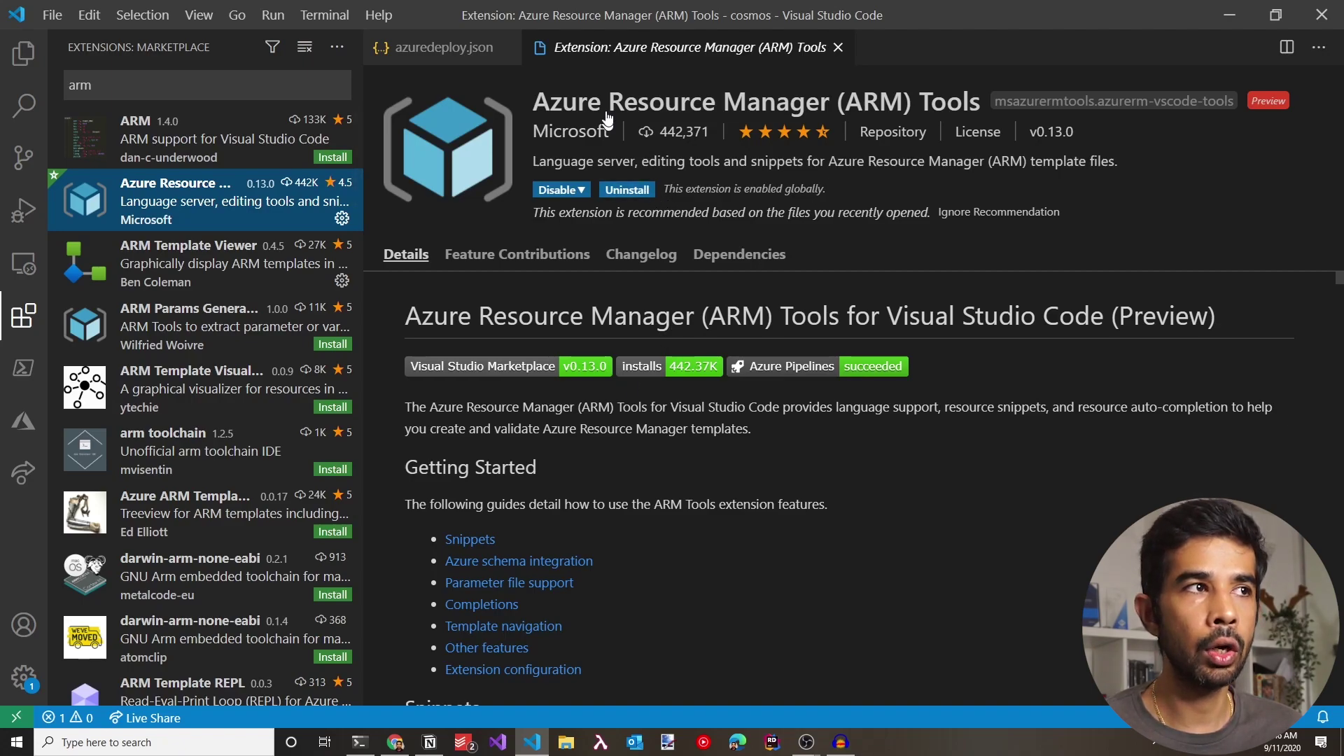
left_click(838, 47)
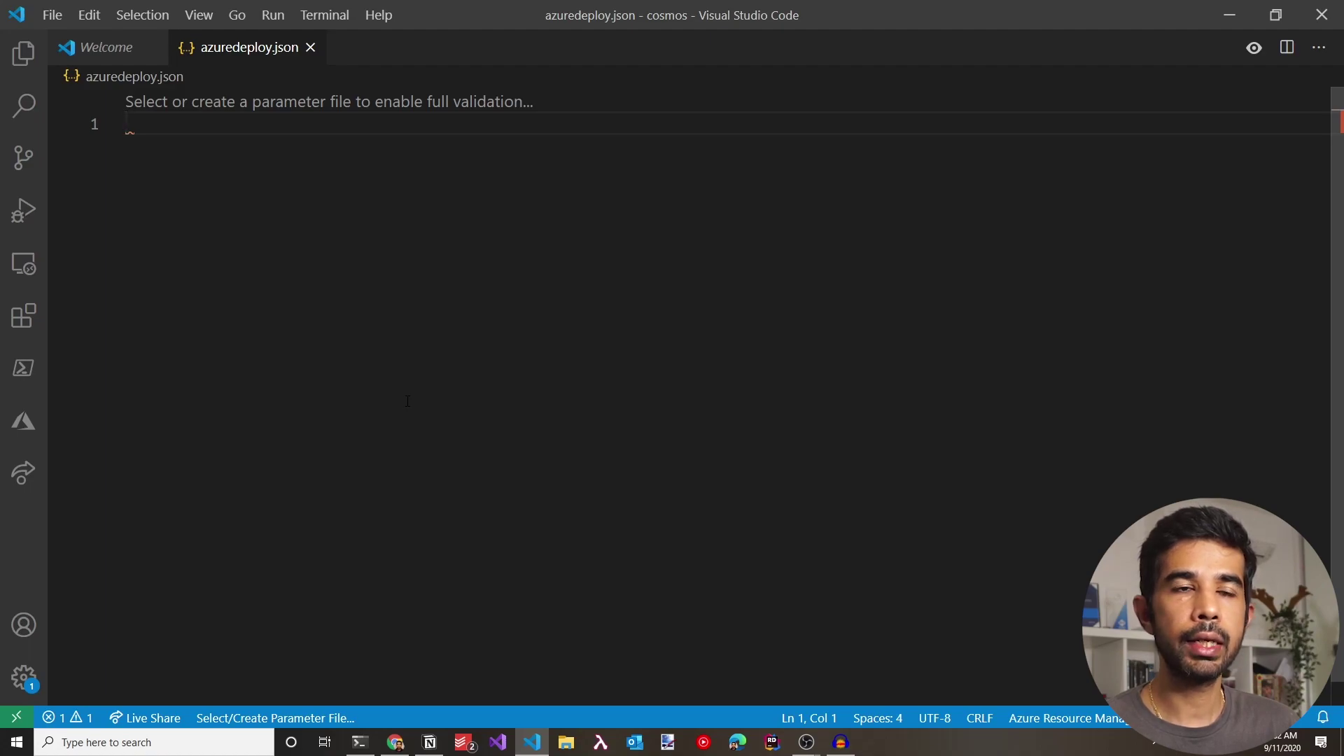
Step: Insert the resource group template skeleton into azuredeploy.json with the arm! snippet
type("arm")
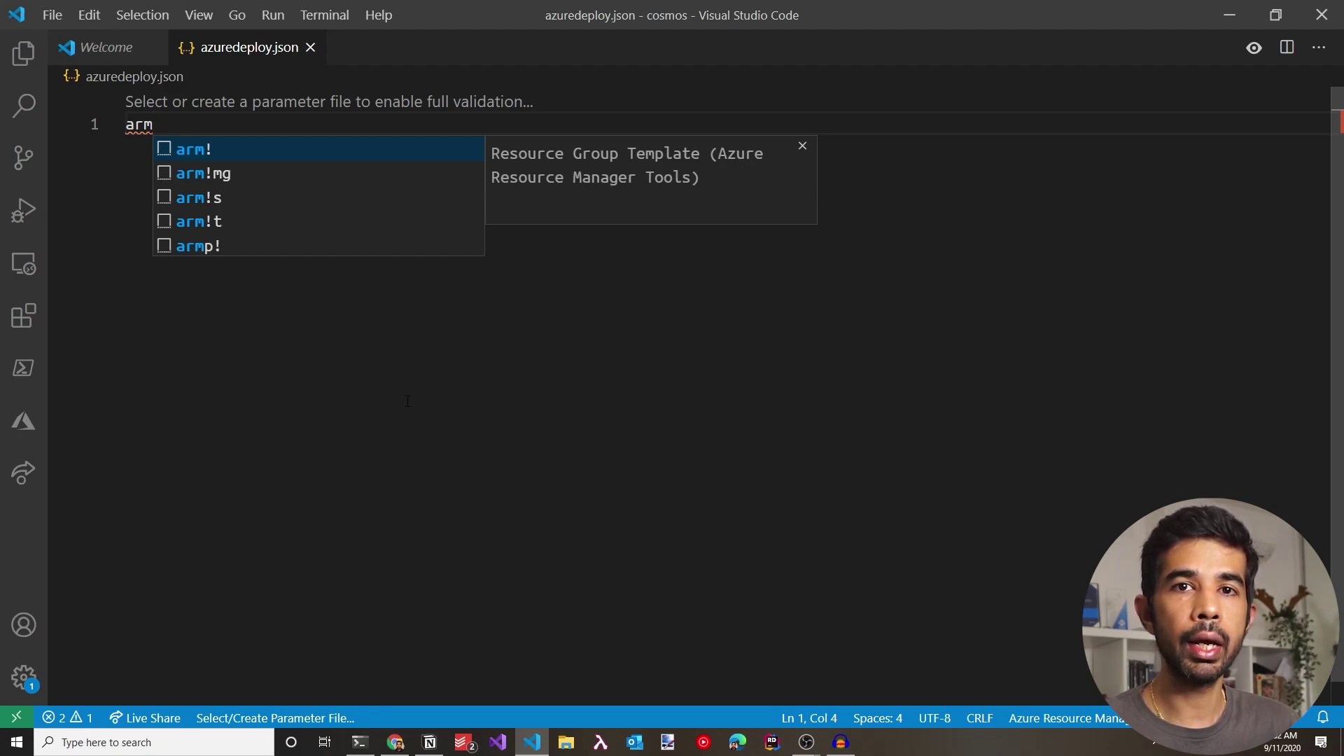
type("!")
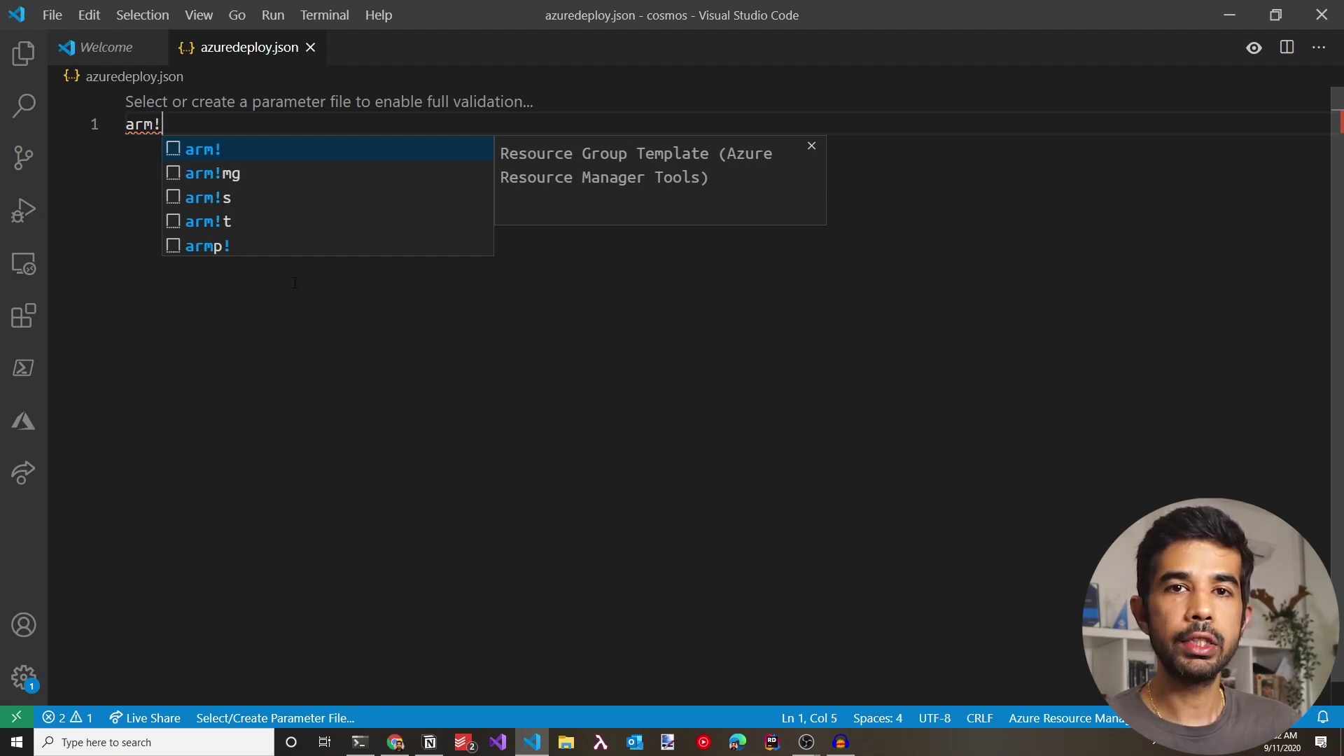
key("Return")
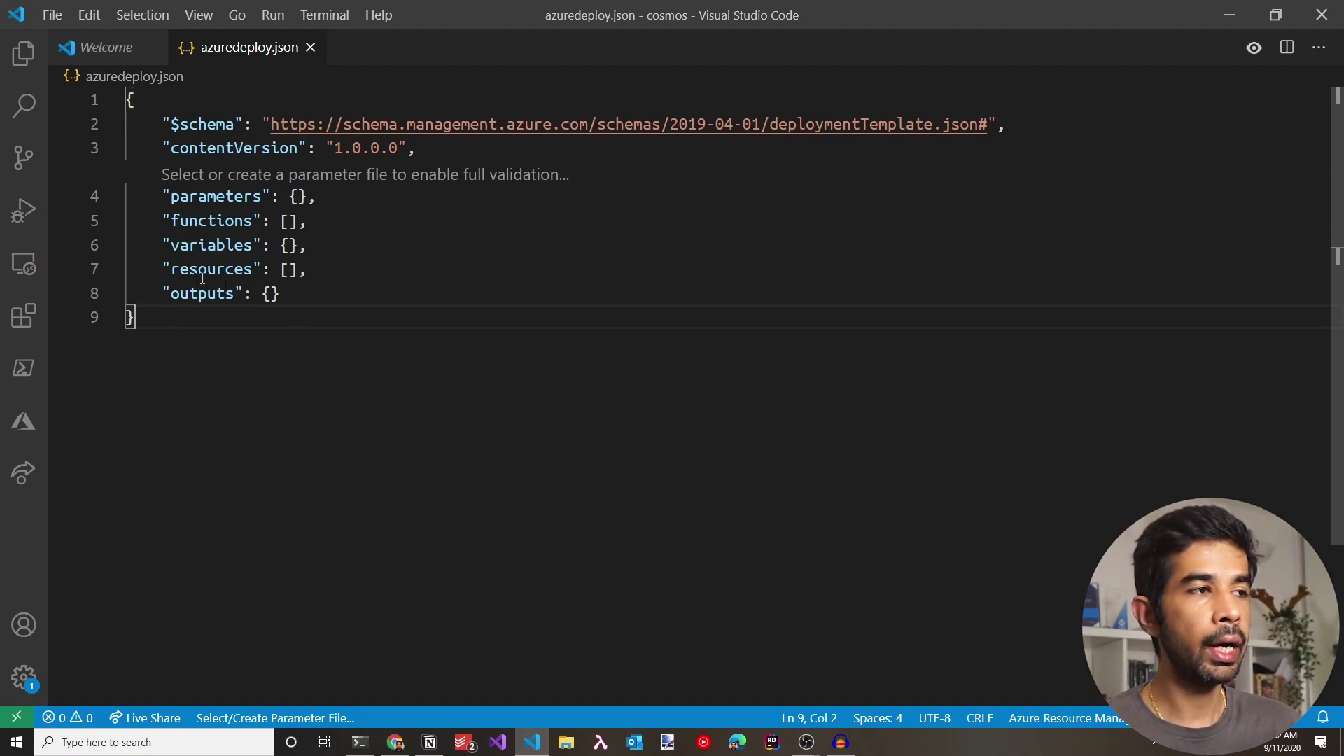
Step: Add a Cosmos DB account resource inside the empty resources array using the arm-cosmos-account snippet
left_click_drag(152, 269, 308, 270)
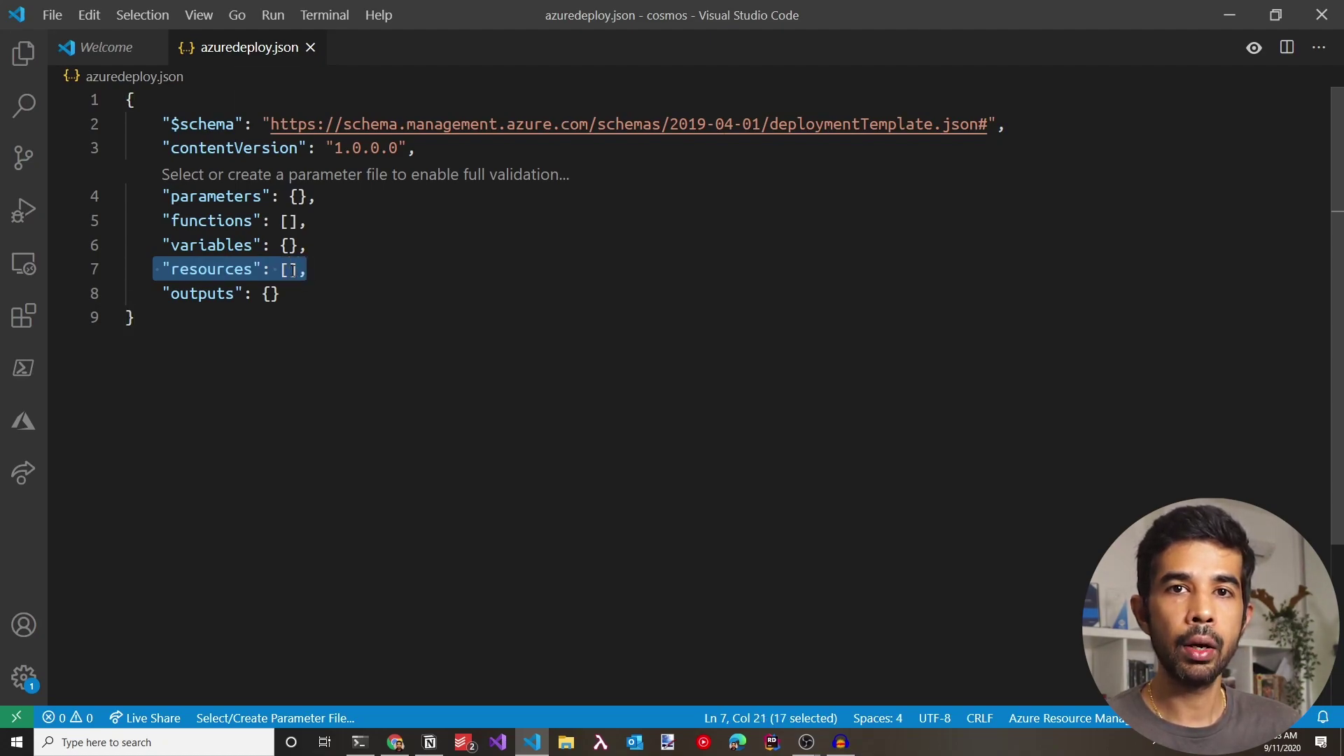
left_click(292, 270)
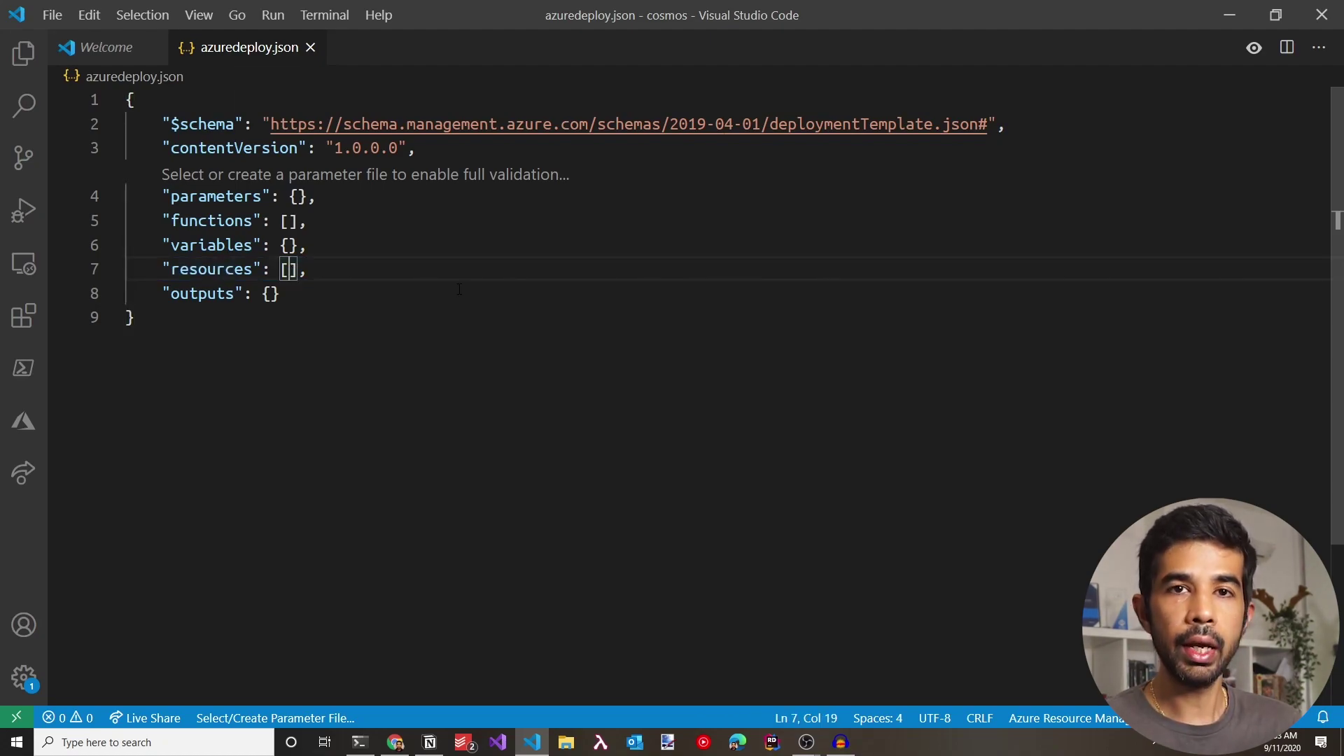
key("Return")
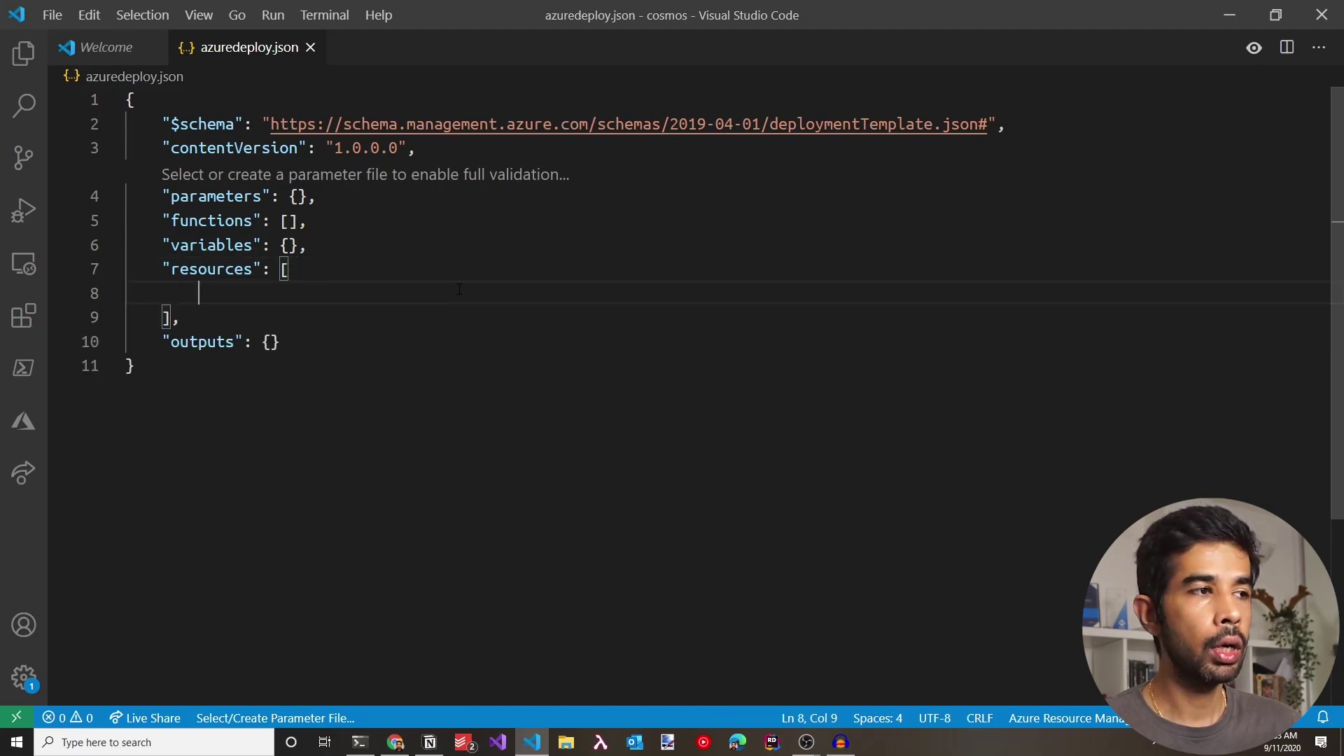
type("arm")
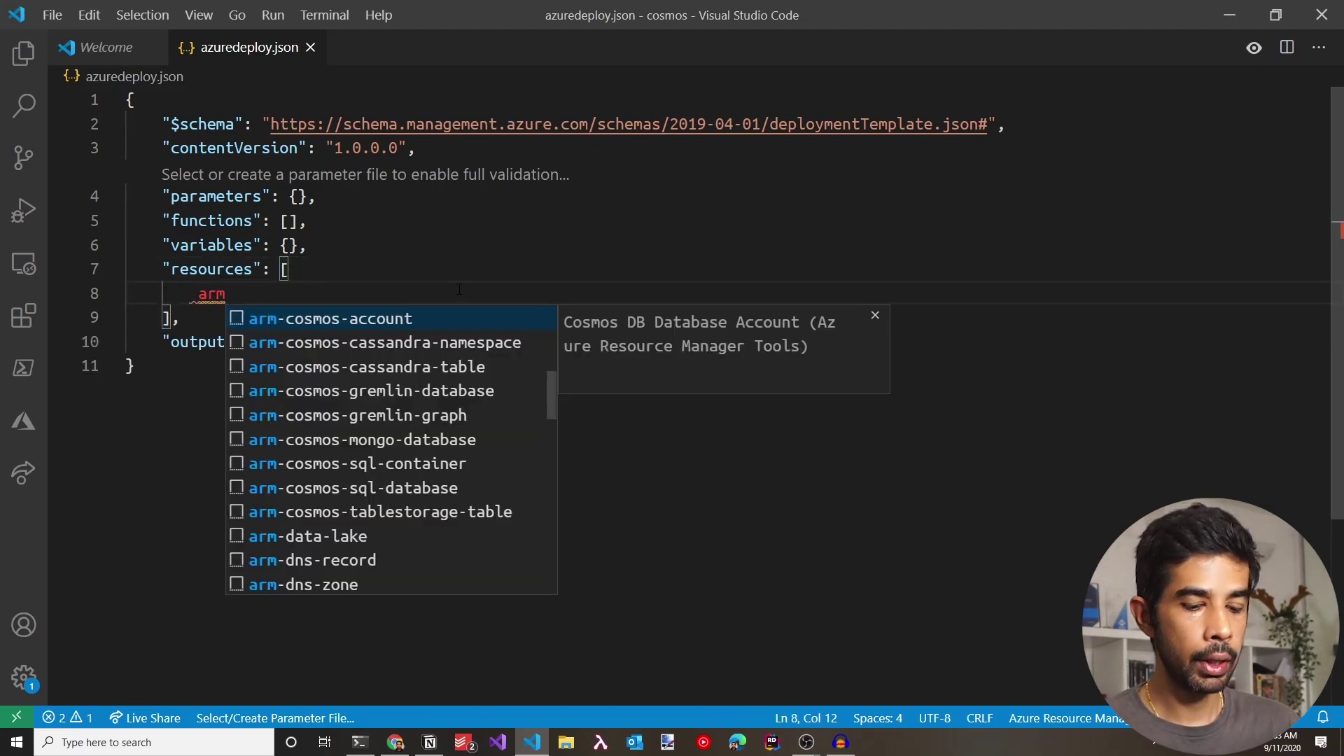
left_click(393, 321)
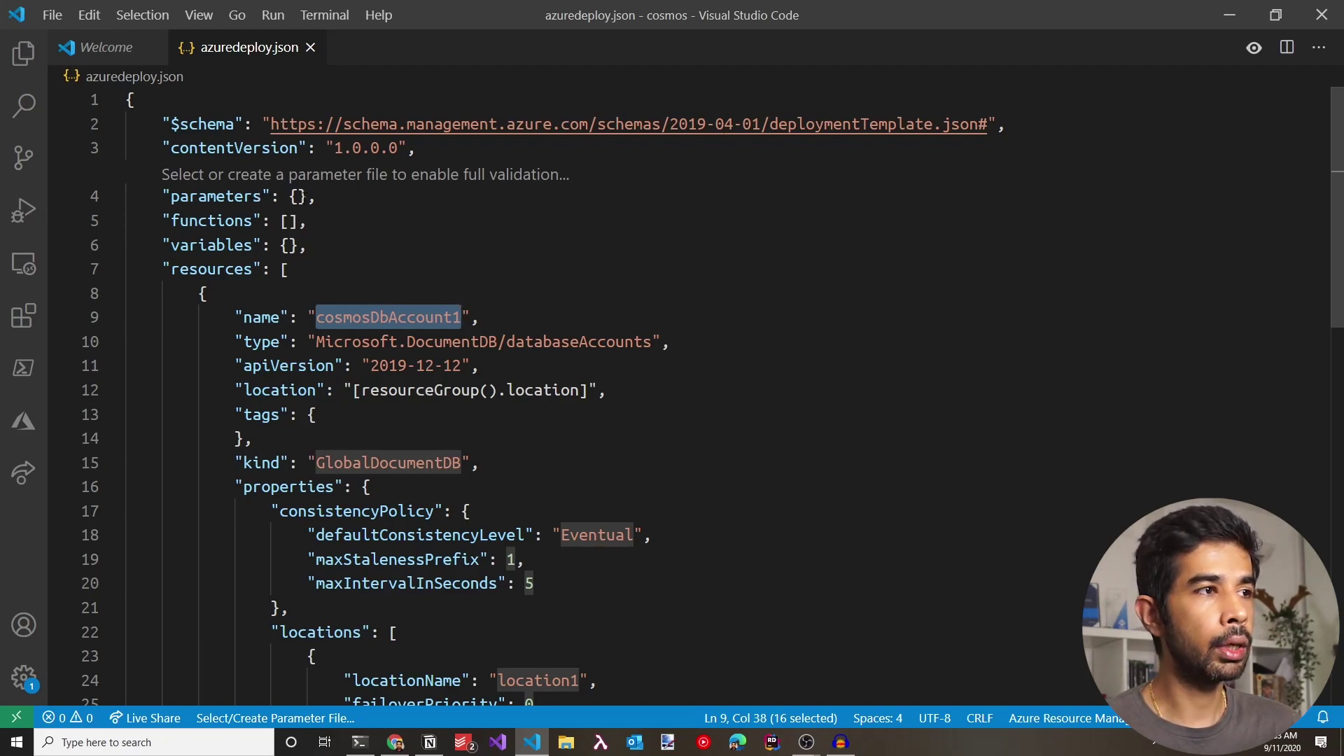
Step: Add a parameter named accountName to the parameters section using the new-parameter snippet
left_click(297, 196)
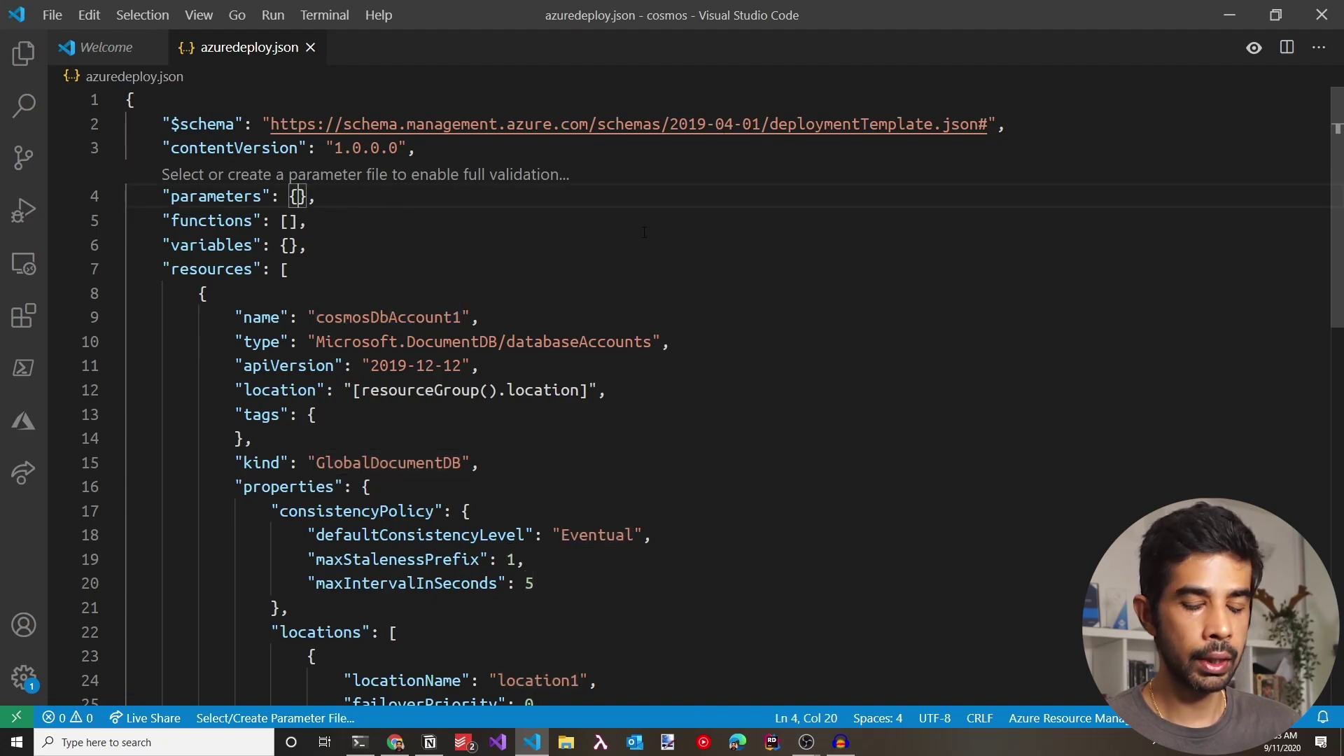
key("Return")
type("new")
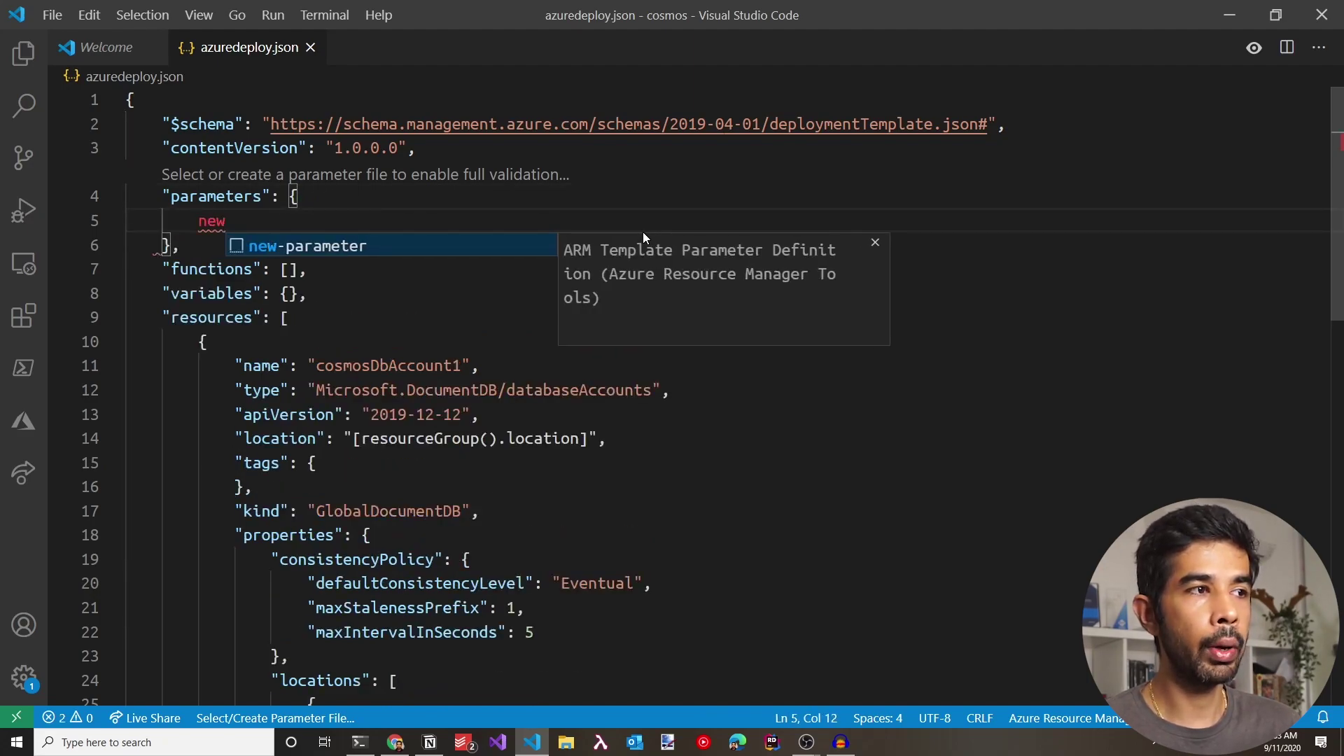
key("Return")
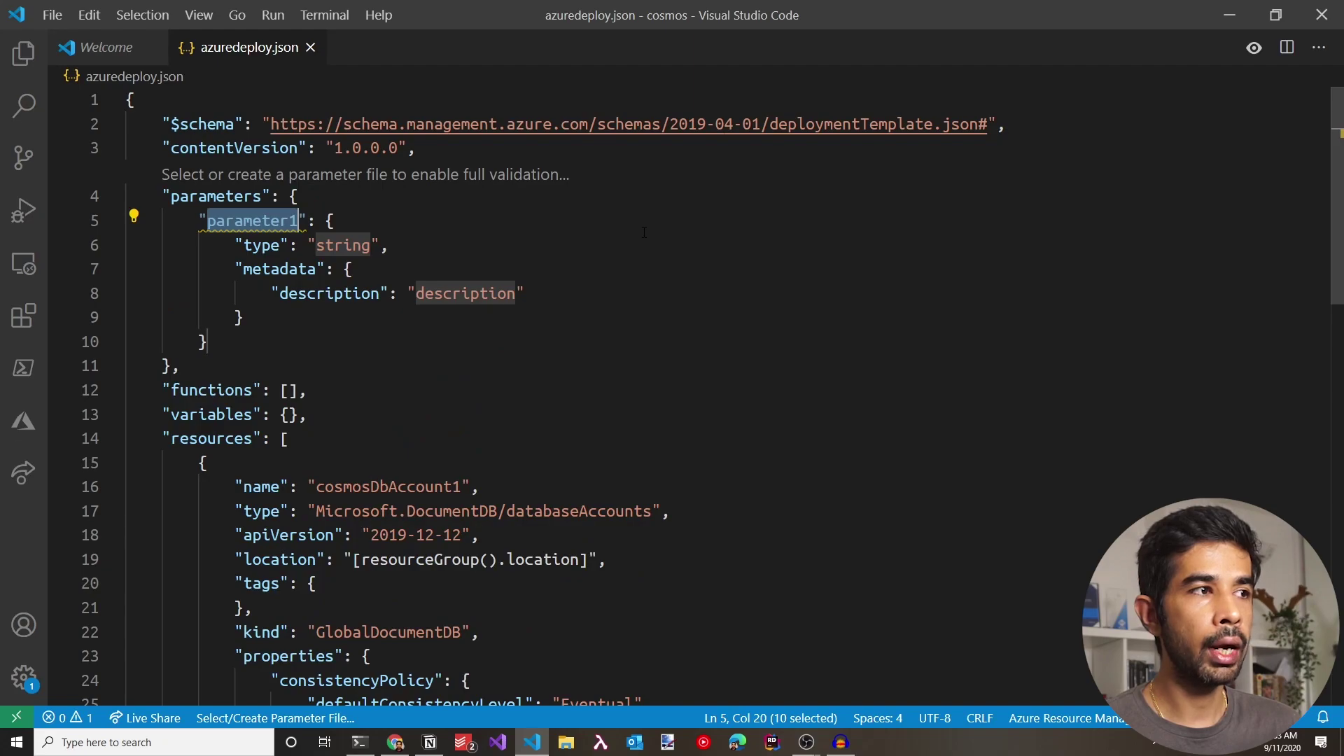
type("accountName")
key("Left")
key("Left")
key("Left")
key("Left")
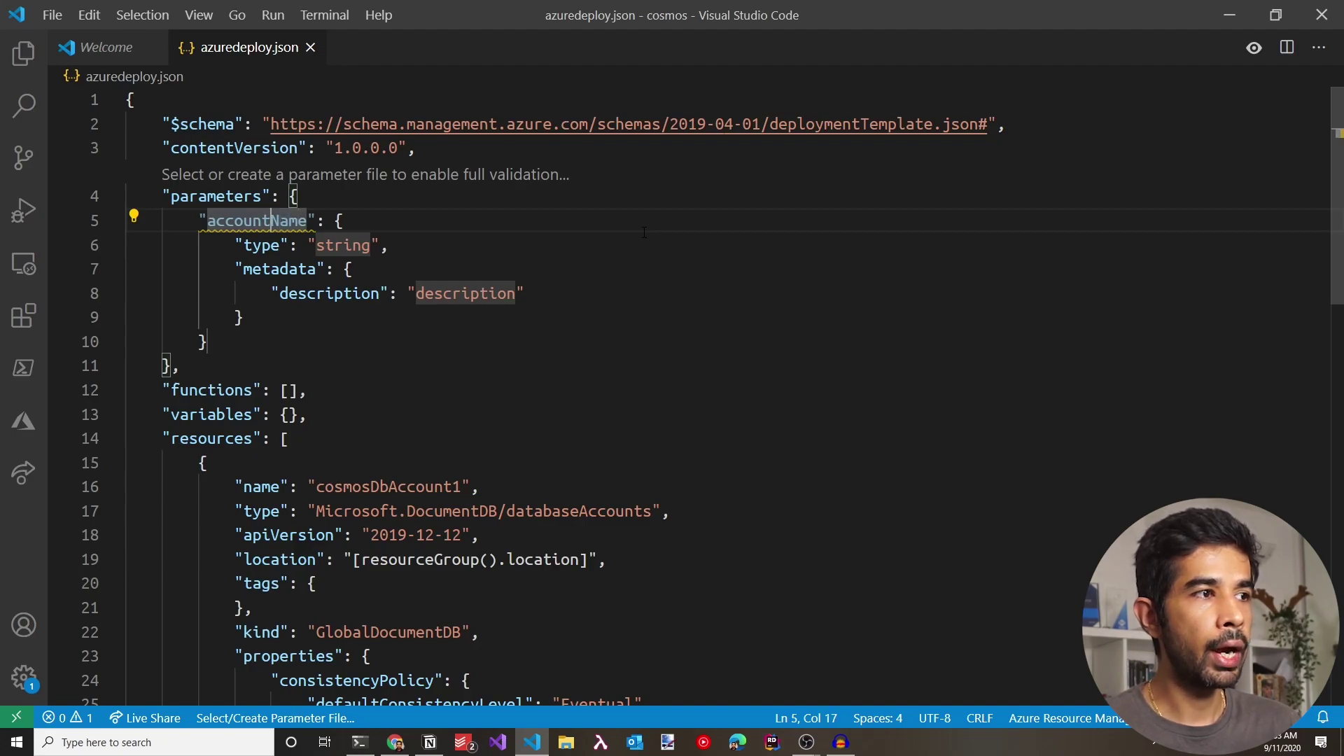
Step: Set the accountName parameter's description to "Cosmos Db Account Name"
key("Down")
key("Down")
key("Down")
key("End")
key("Left")
key("Left")
key("Right")
key("ctrl+shift+Left")
type("Cosom")
key("BackSpace")
key("BackSpace")
type("mos Db Ac")
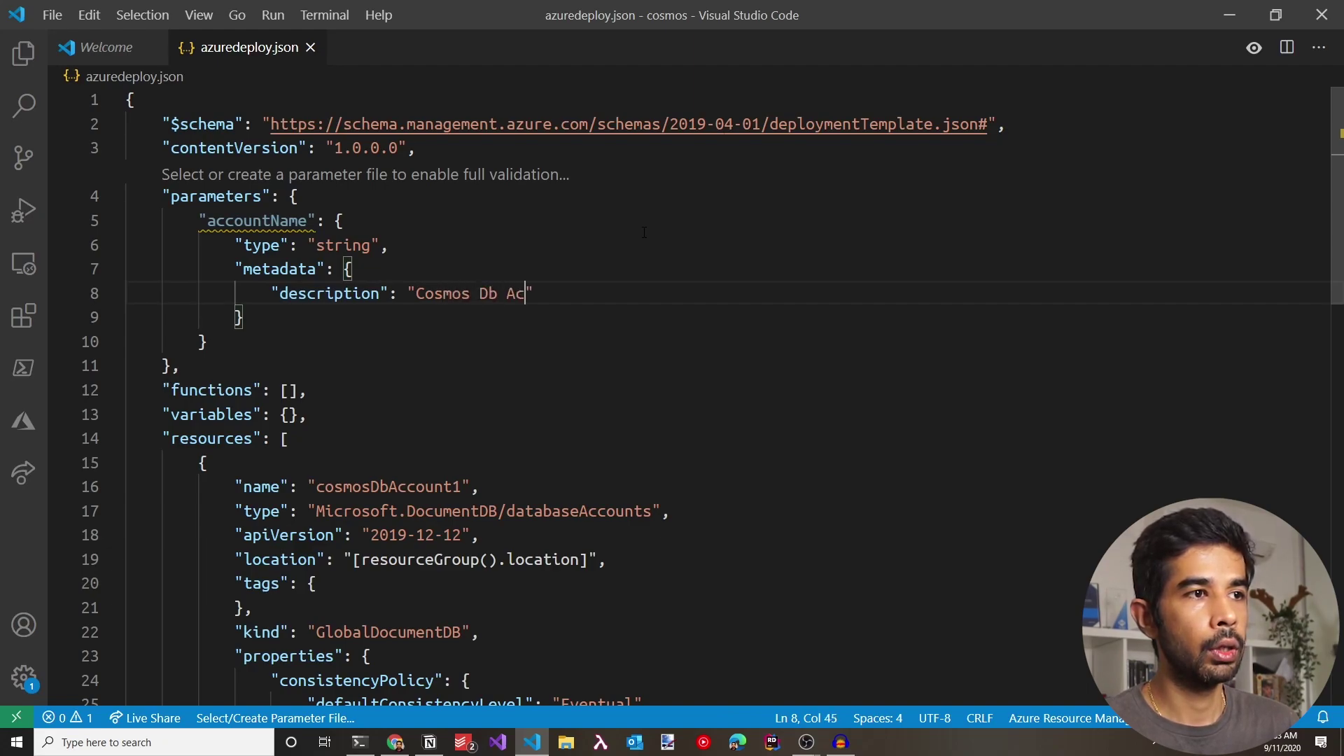
type("count Name")
key("Tab")
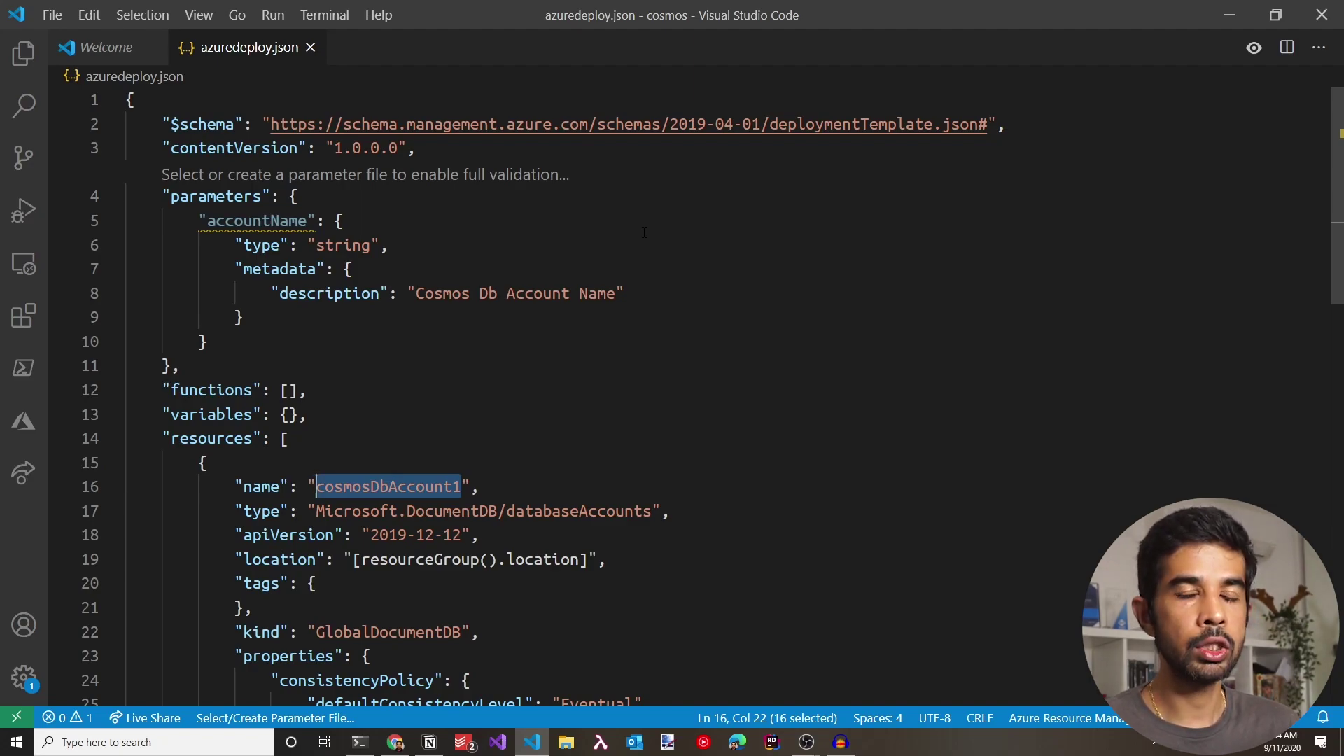
Step: Replace the Cosmos DB account resource's name value with the expression [parameters('accountName')]
type("[")
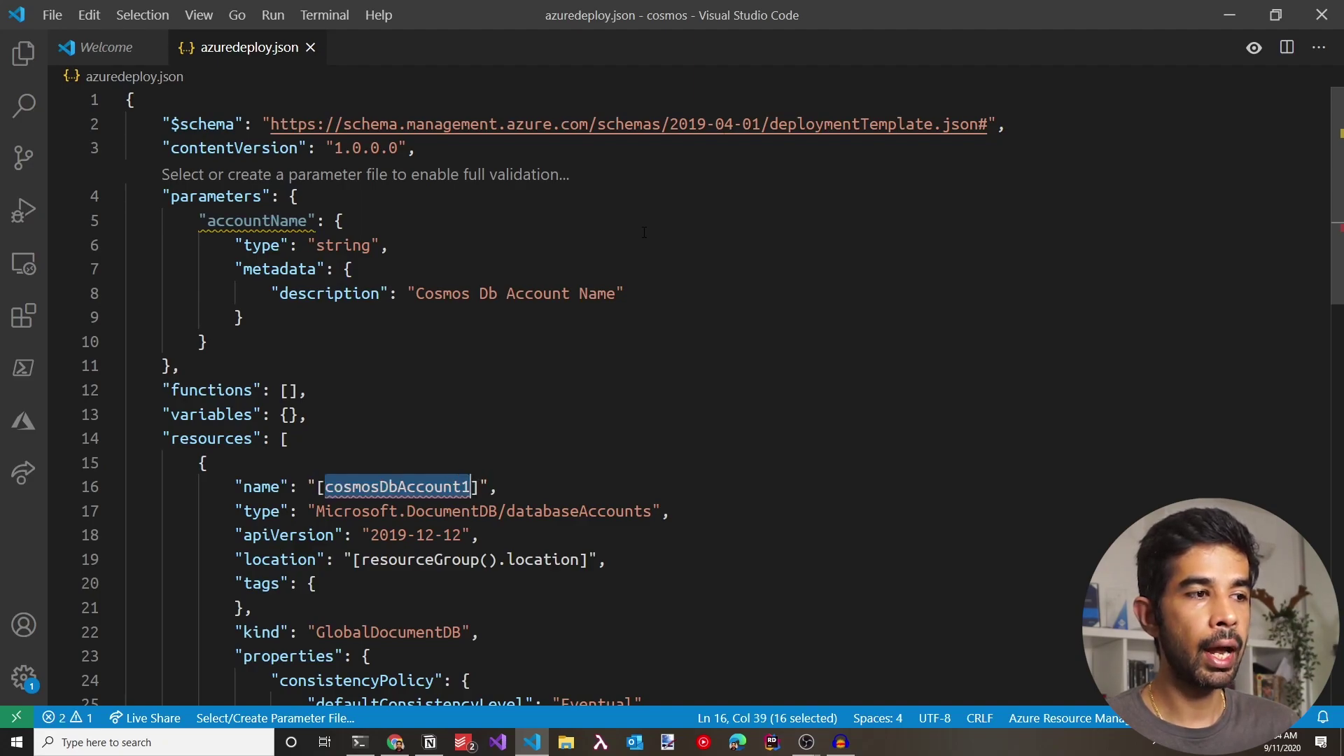
key("BackSpace")
type("para")
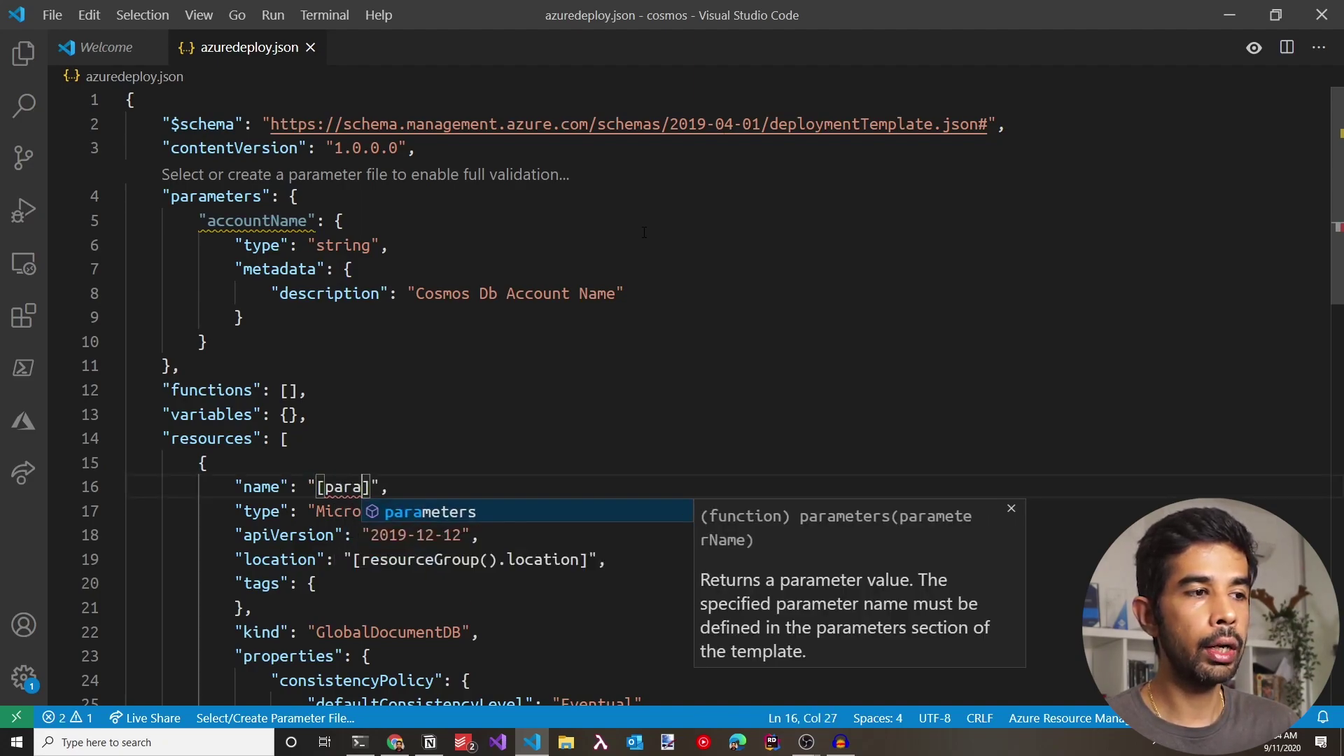
key("Tab")
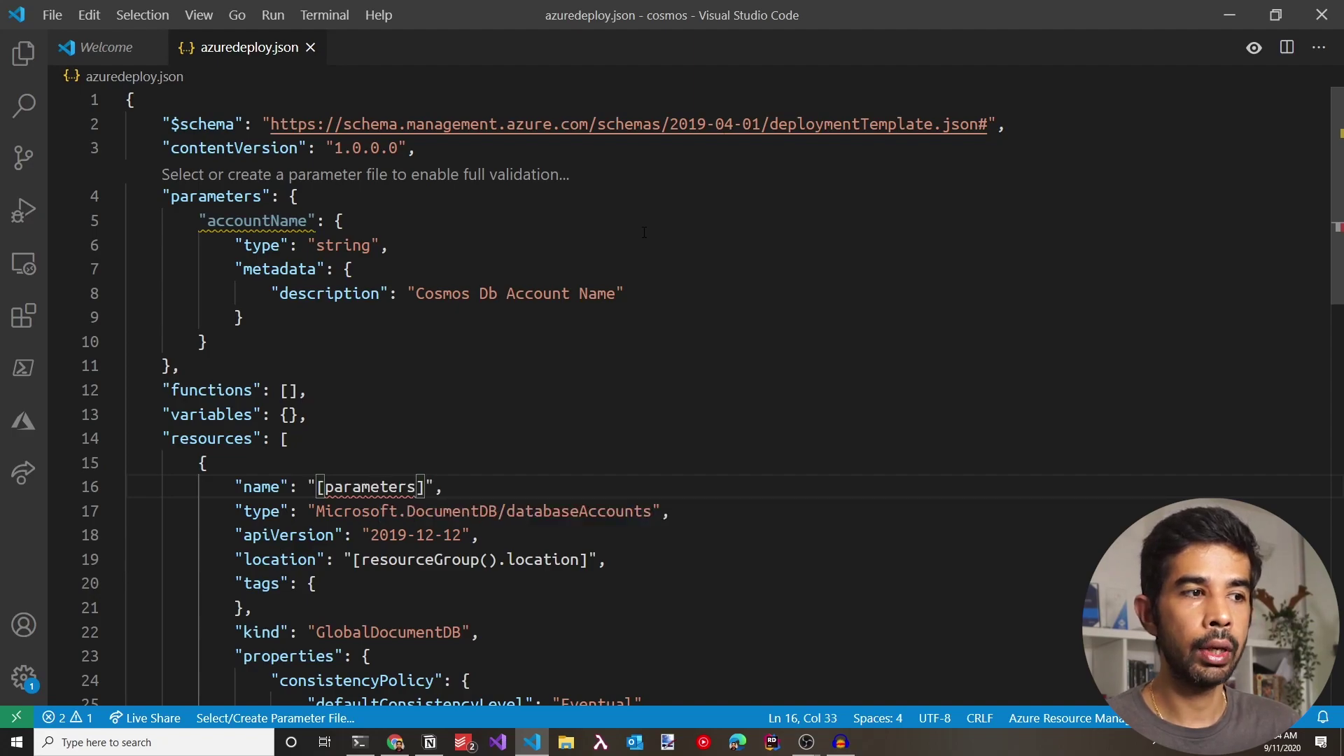
type("(")
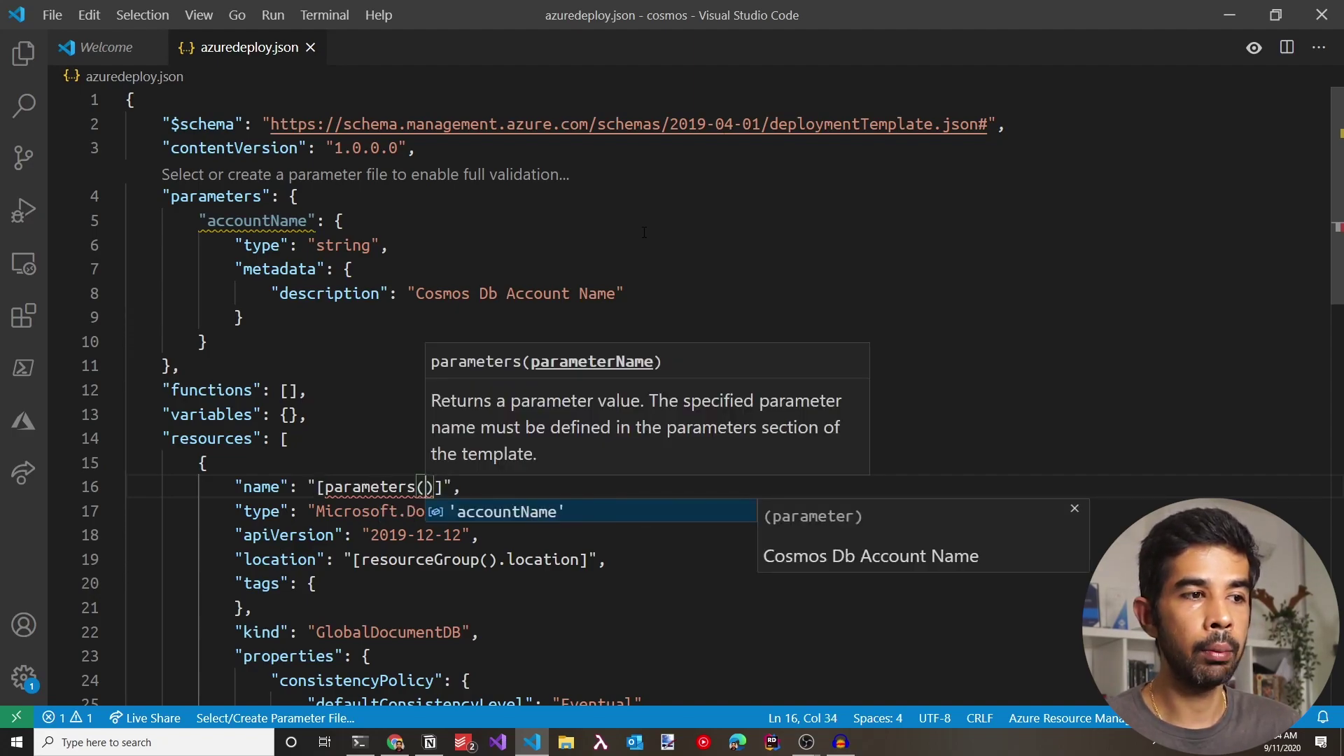
left_click(539, 516)
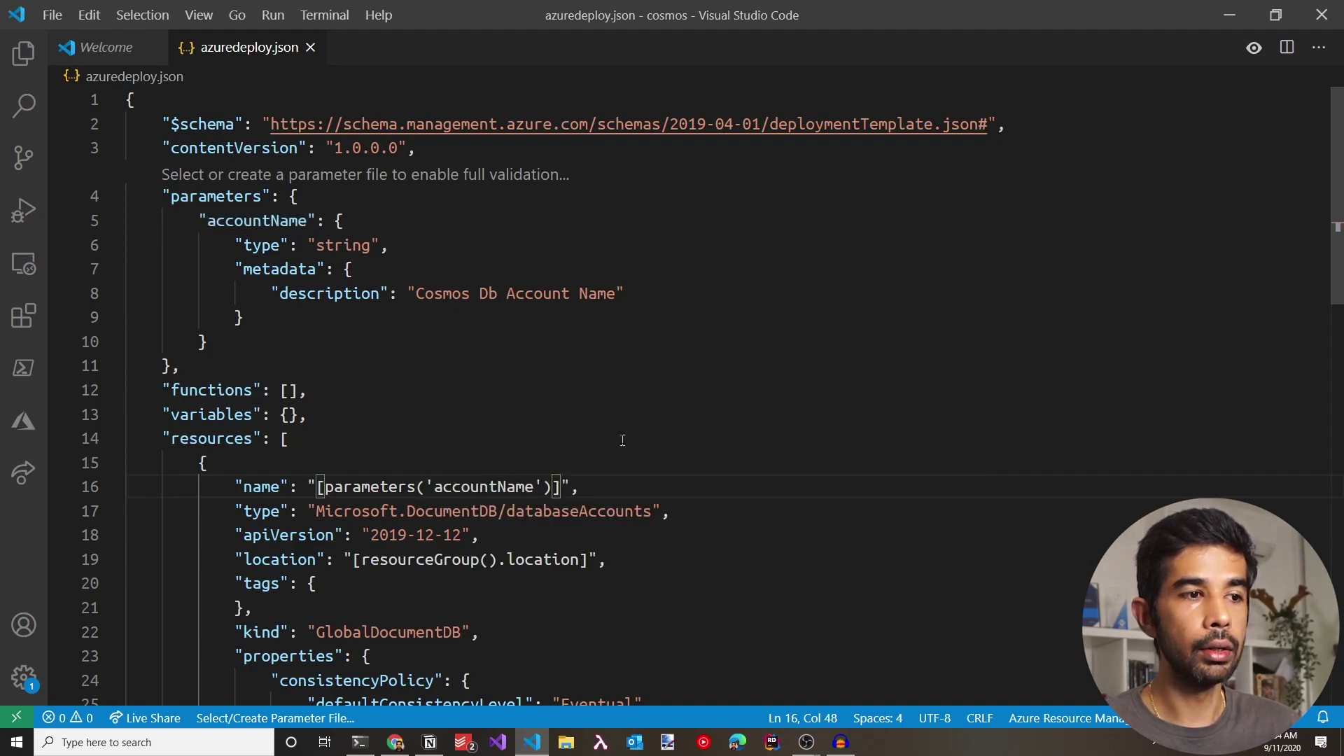
Step: Examine the Cosmos DB account resource's location expression and the properties block that follows it
scroll(625, 445, "down", 2)
left_click_drag(229, 460, 371, 460)
left_click(355, 461)
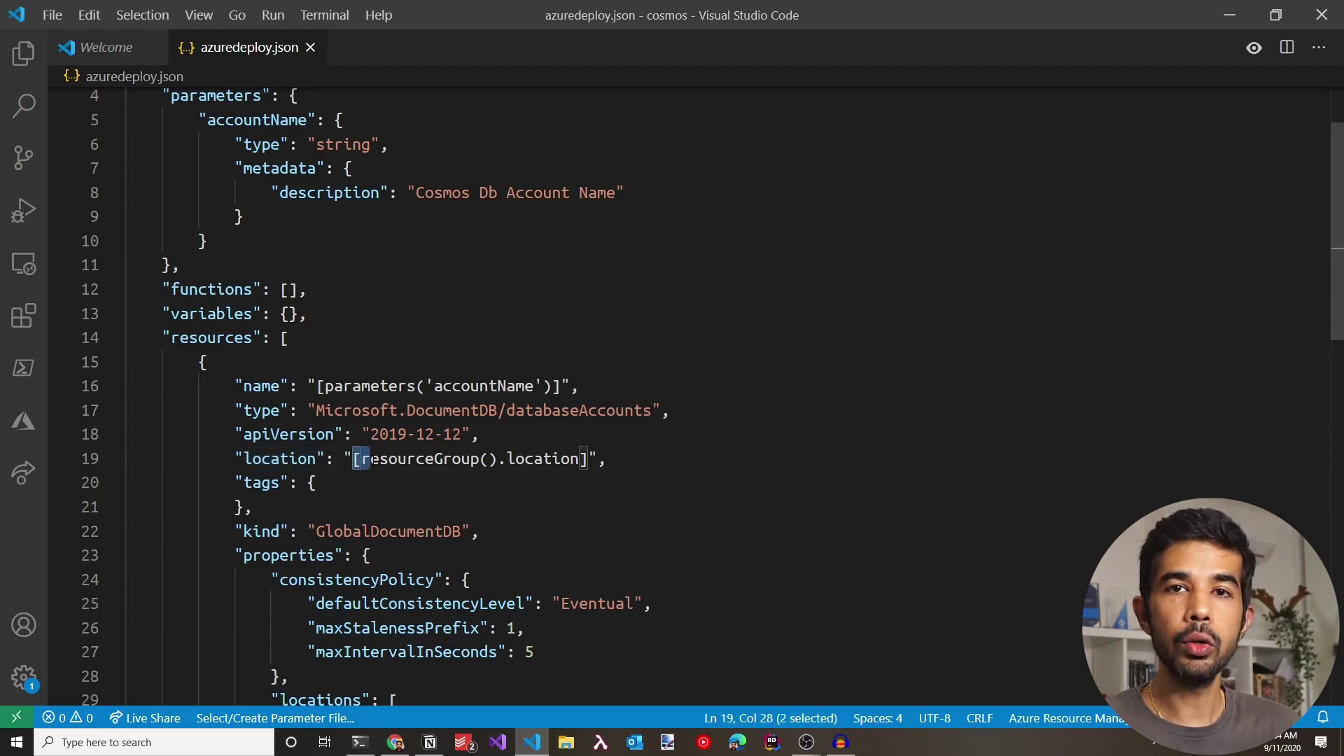
mouse_move(421, 462)
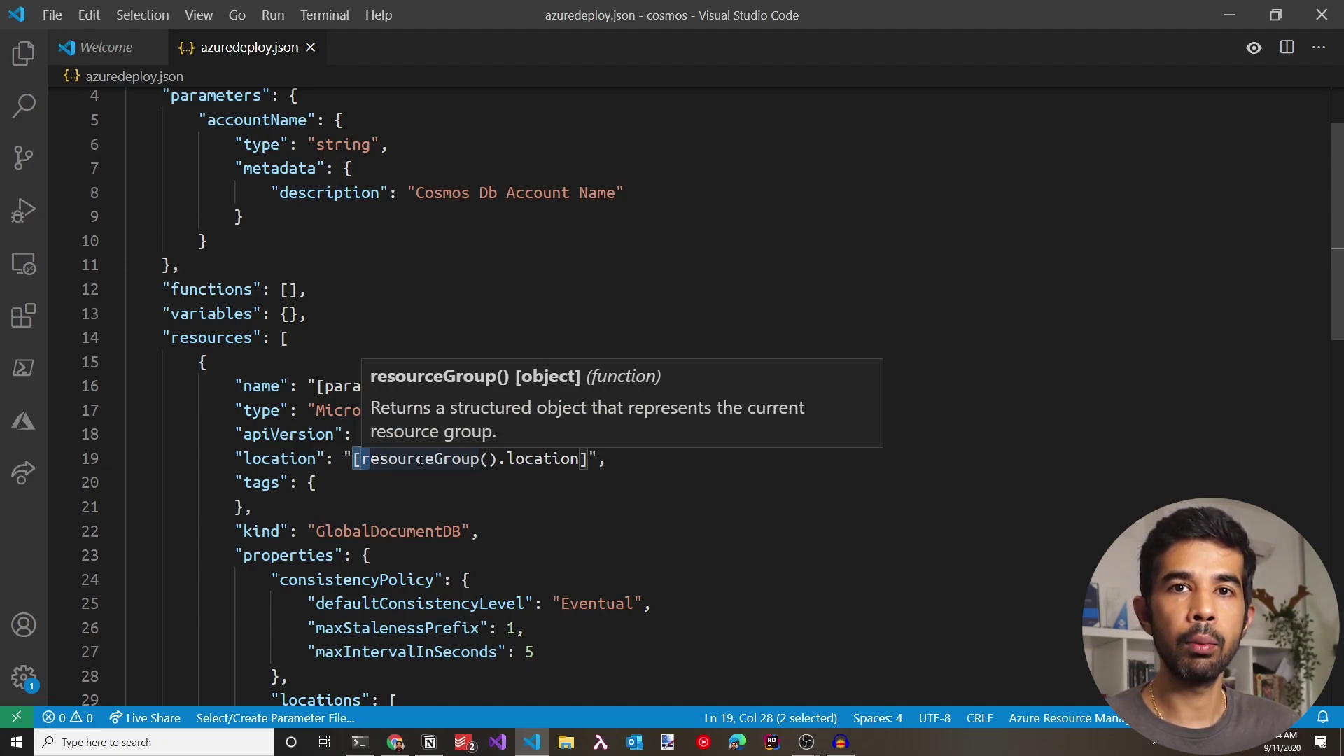
double_click(518, 460)
key("End")
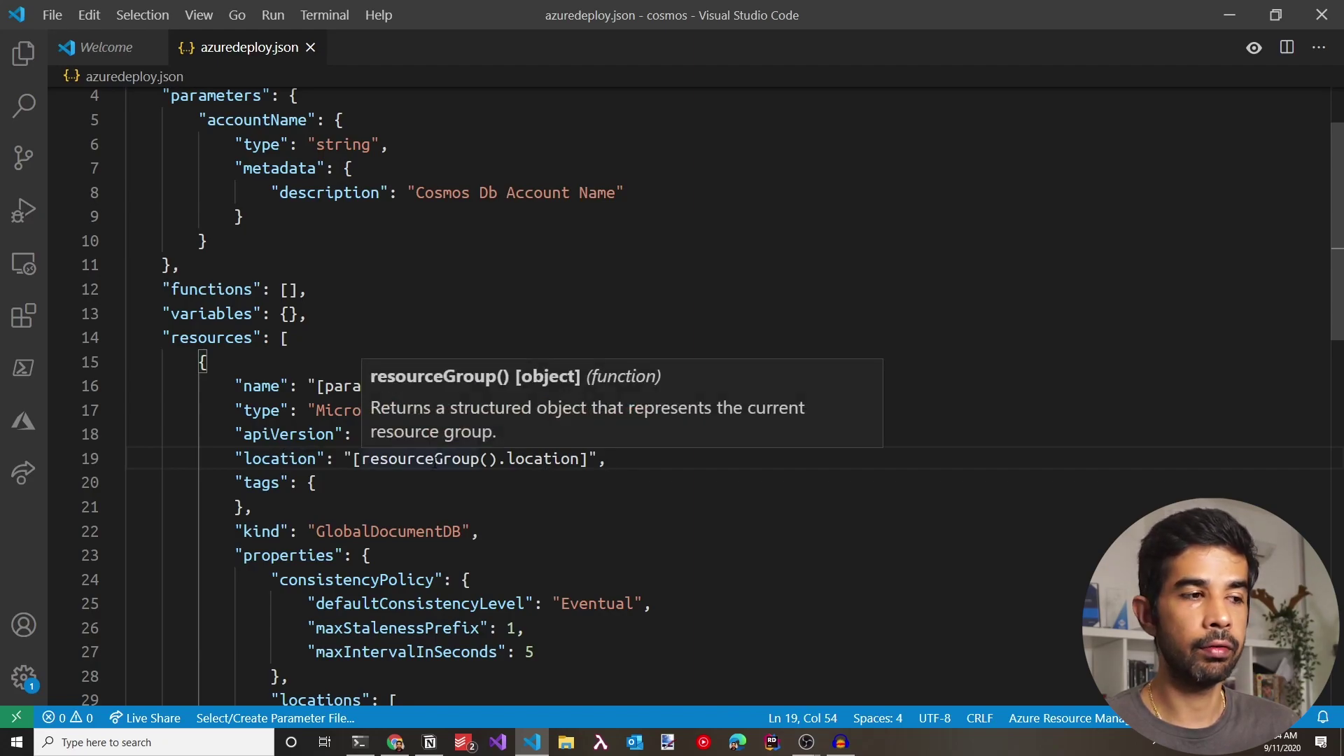
scroll(392, 455, "down", 2)
scroll(391, 455, "down", 1)
scroll(378, 315, "down", 3)
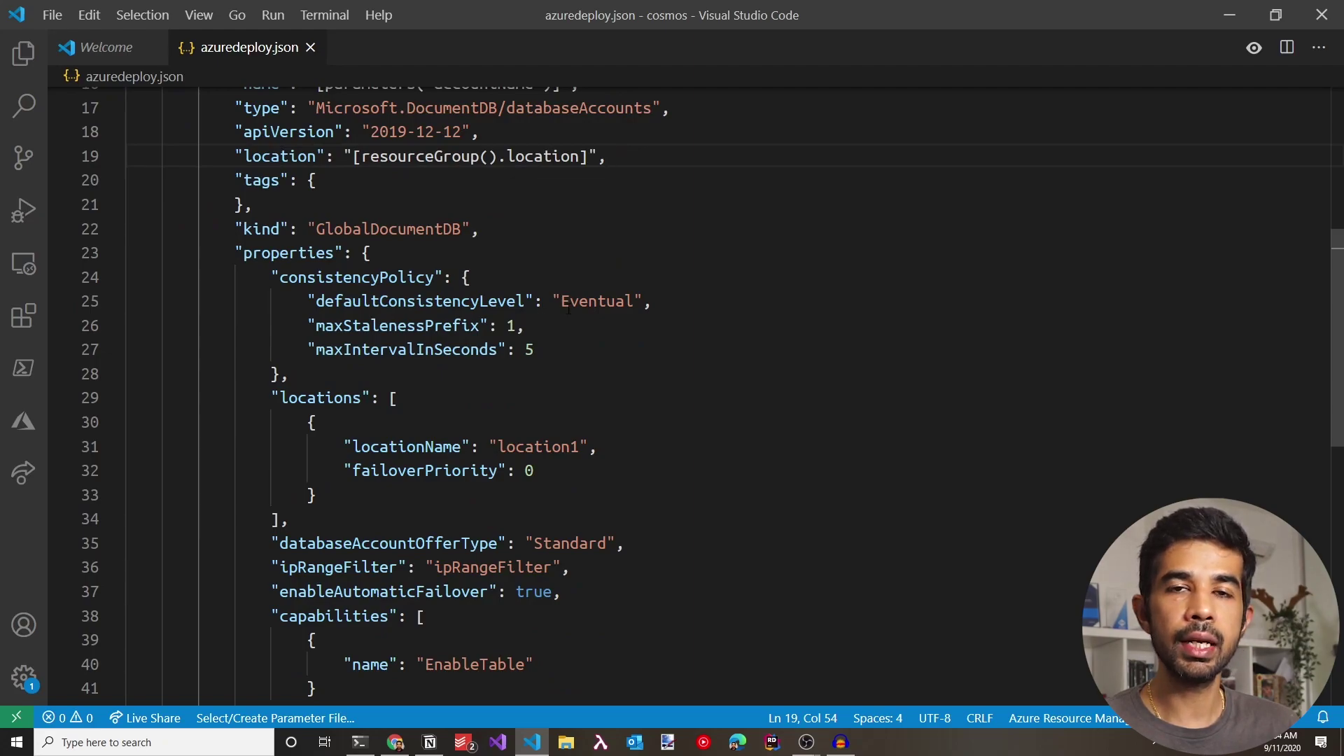
scroll(472, 375, "down", 2)
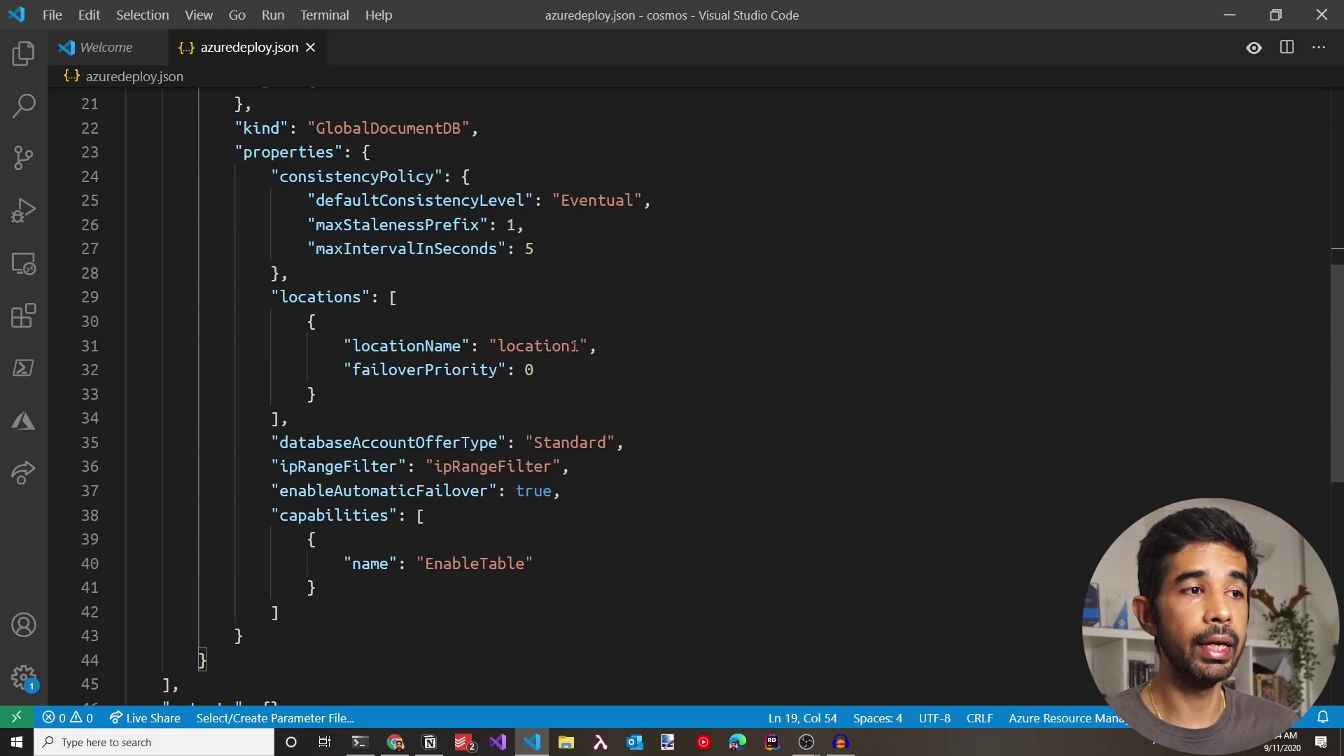
Step: Replace the locationName value in the account's locations array with a copy of the [resourceGroup().location] expression
scroll(574, 346, "up", 1)
left_click(355, 106)
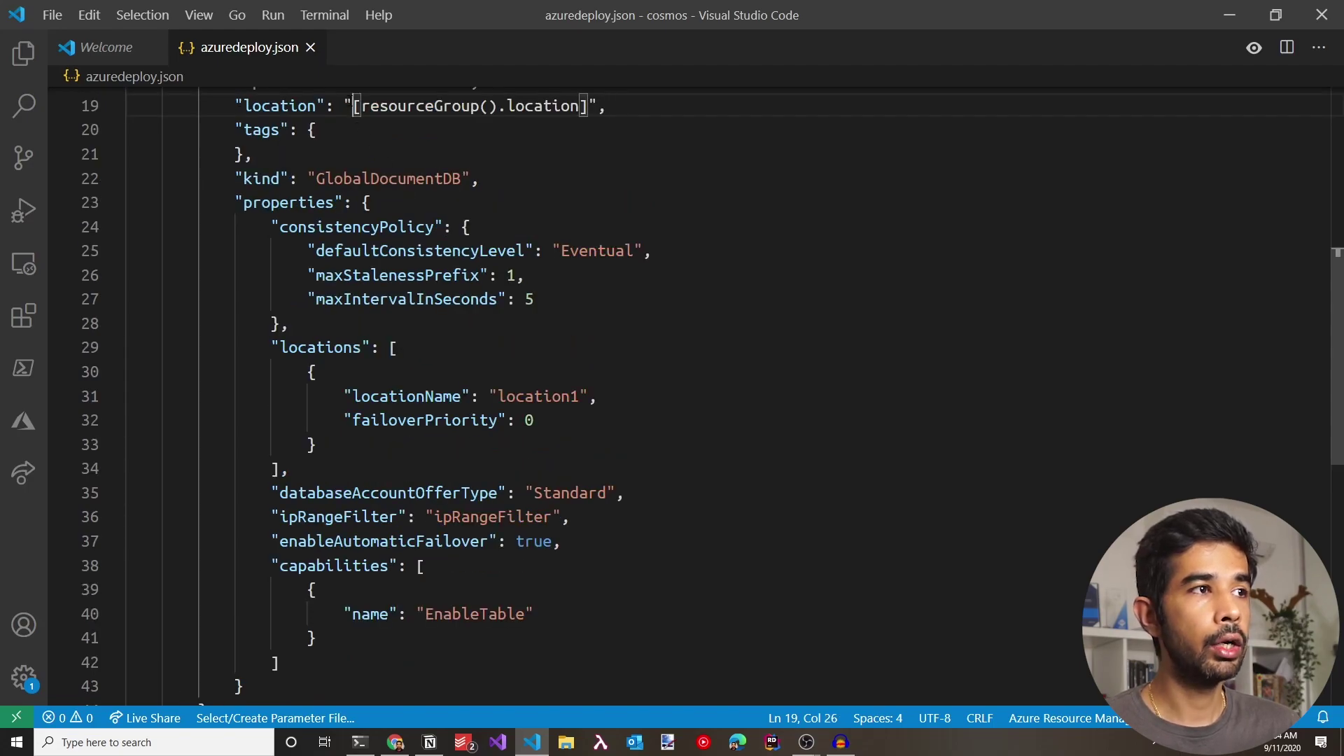
left_click(589, 106, "shift")
key("ctrl+c")
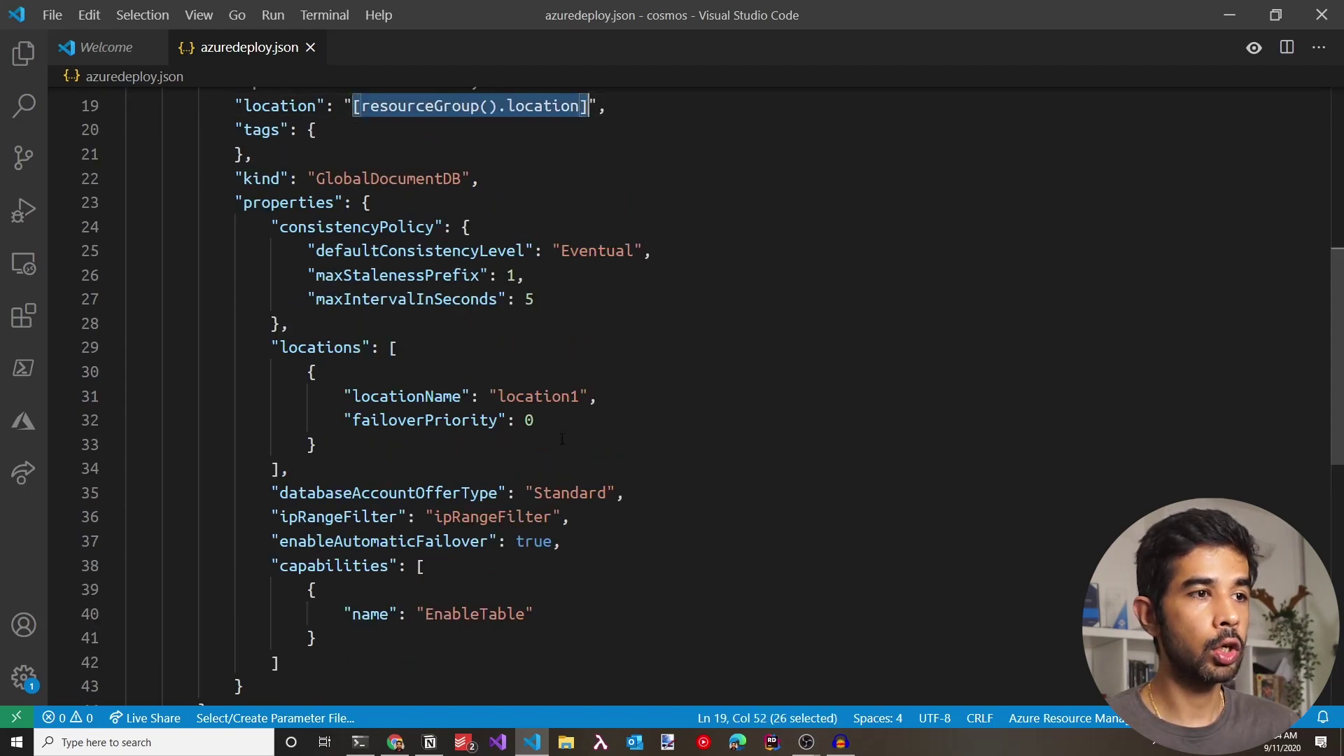
double_click(585, 395)
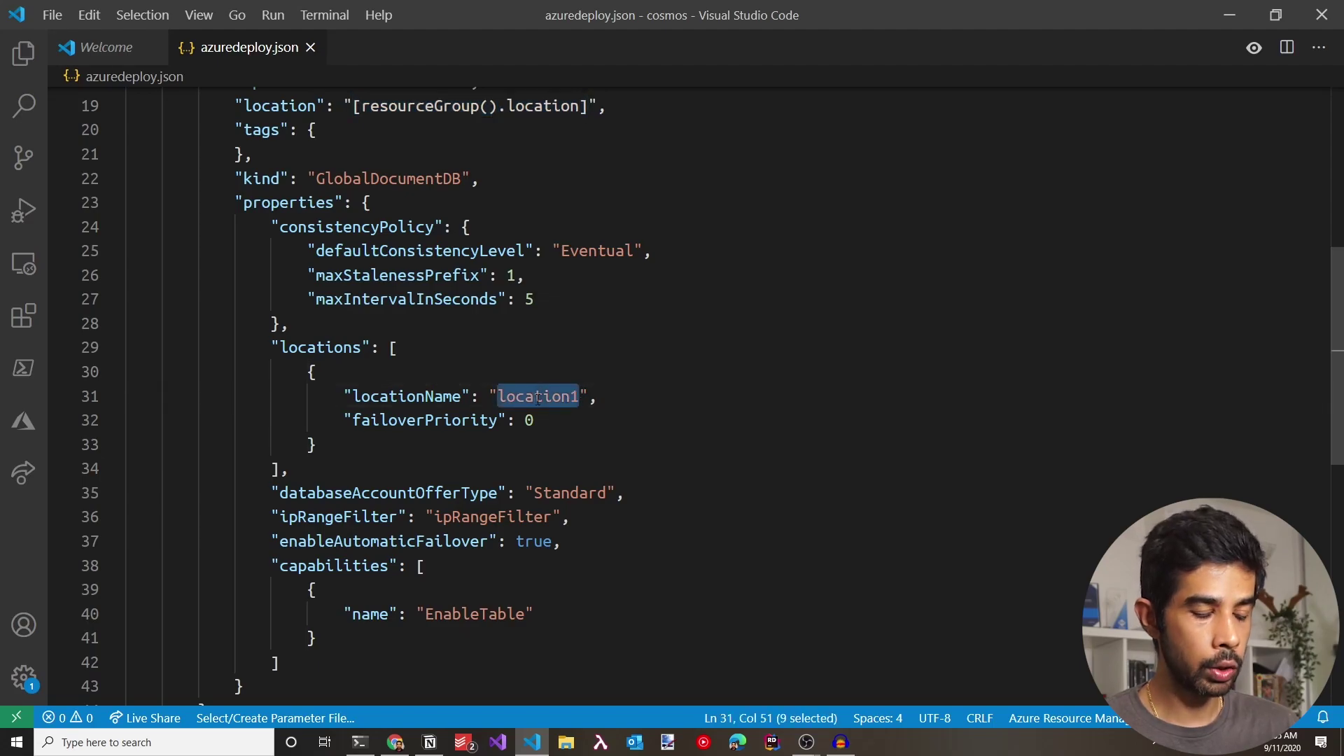
key("ctrl+v")
mouse_move(599, 402)
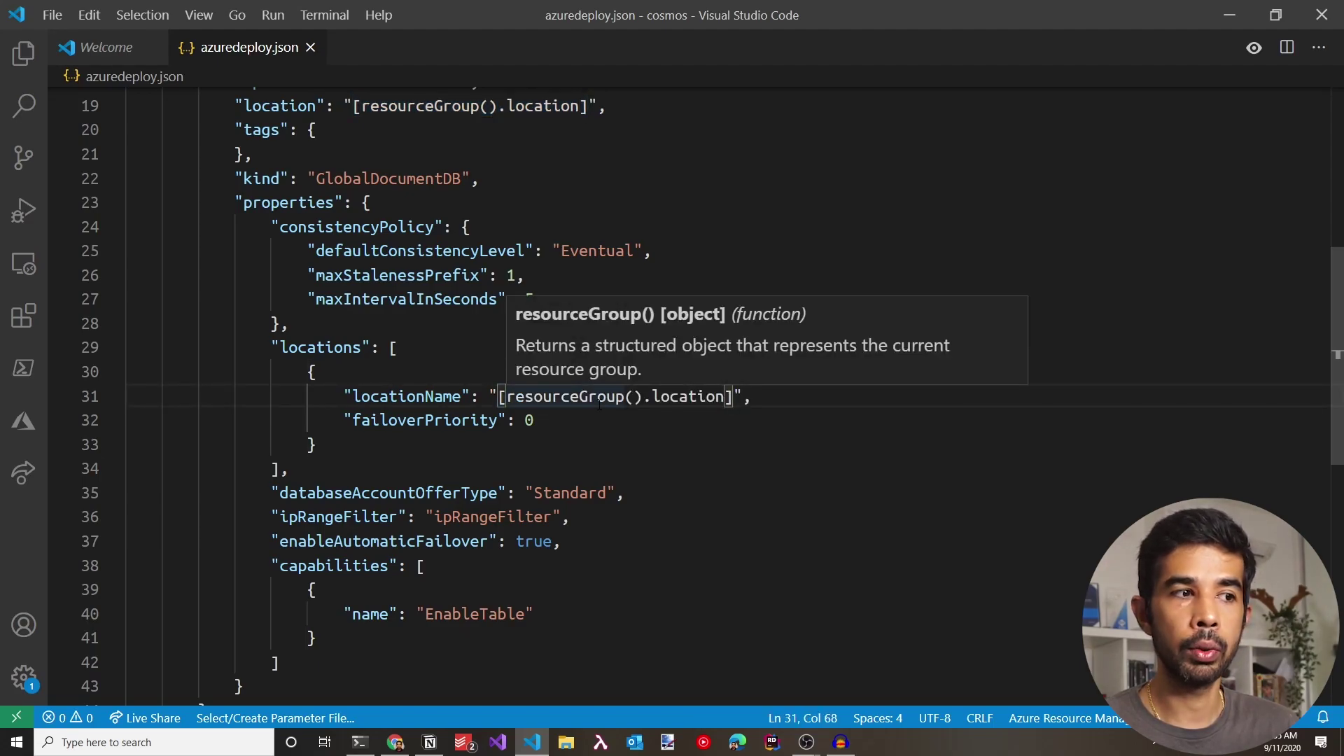
Step: Delete the ipRangeFilter line from the Cosmos DB account's properties
scroll(599, 403, "down", 2)
left_click(273, 415)
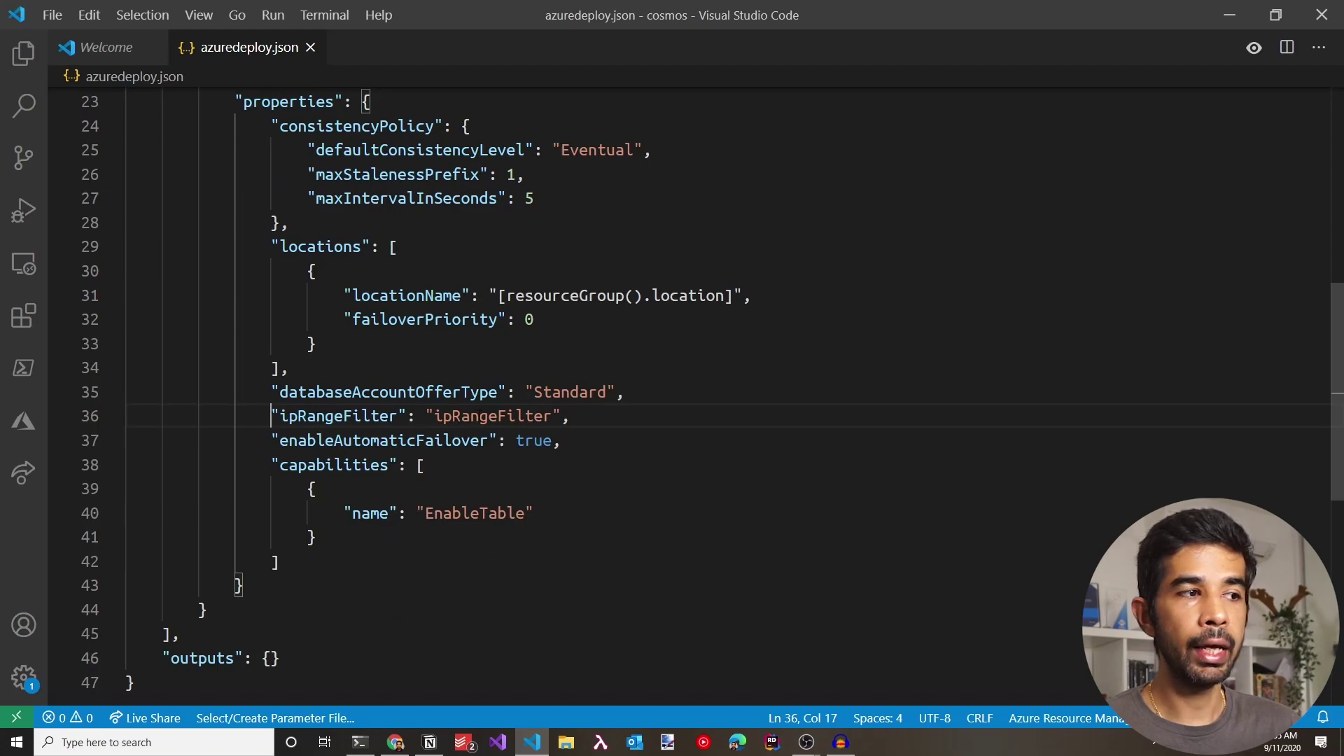
key("ctrl+x")
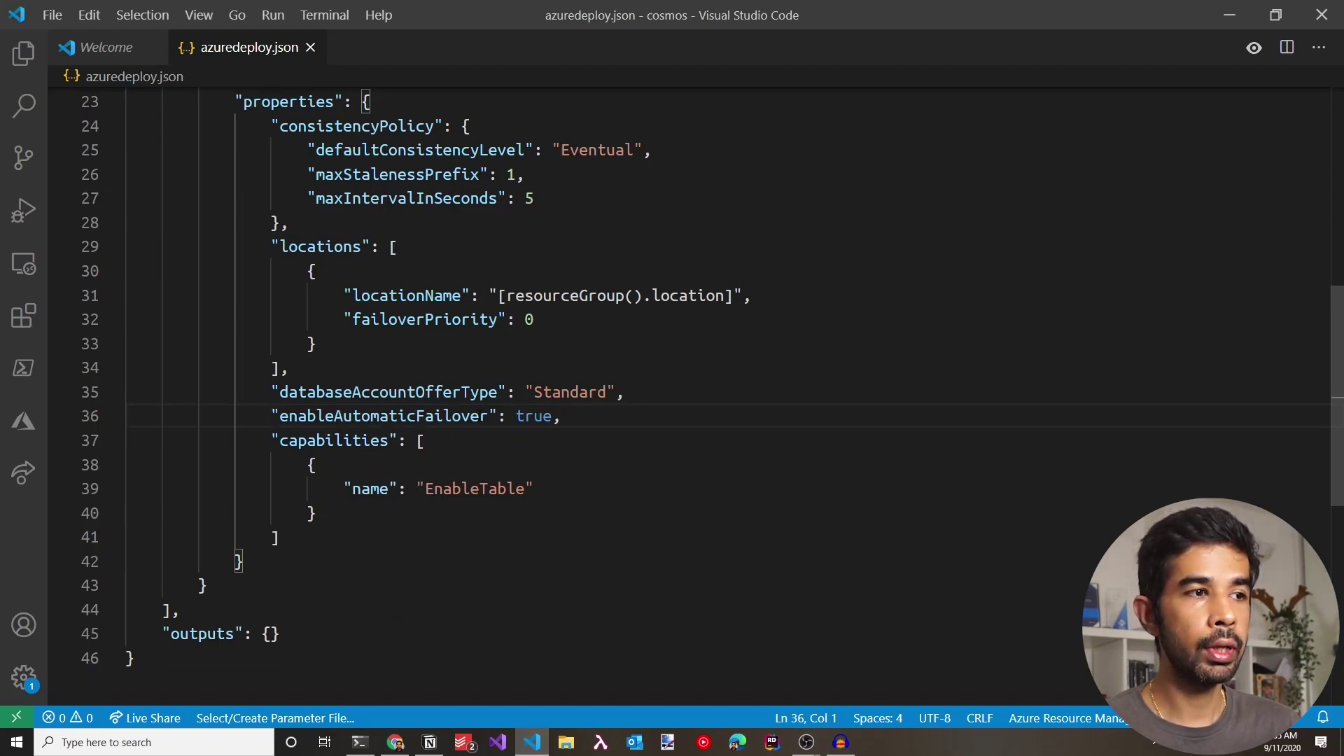
Step: Remove the EnableTable object from the capabilities array and auto-format the whole template
left_click(128, 392)
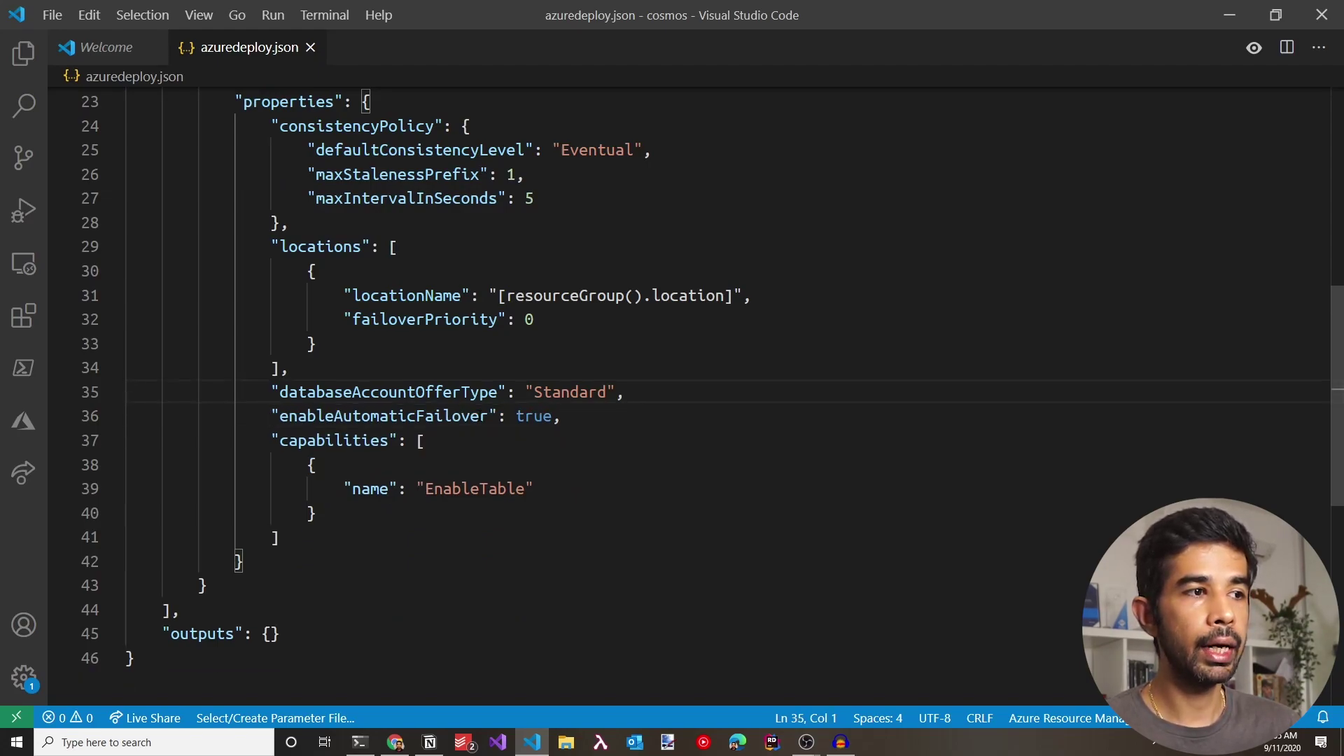
left_click(128, 440)
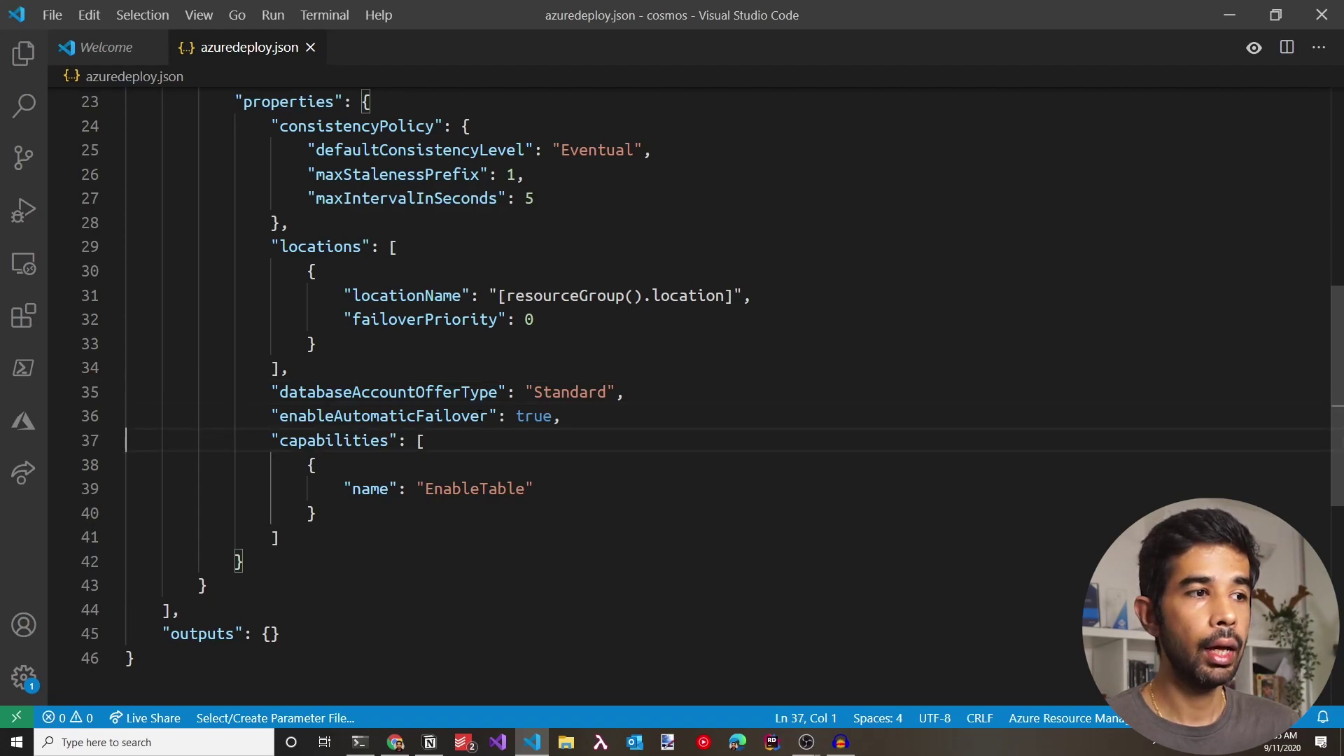
left_click(316, 513)
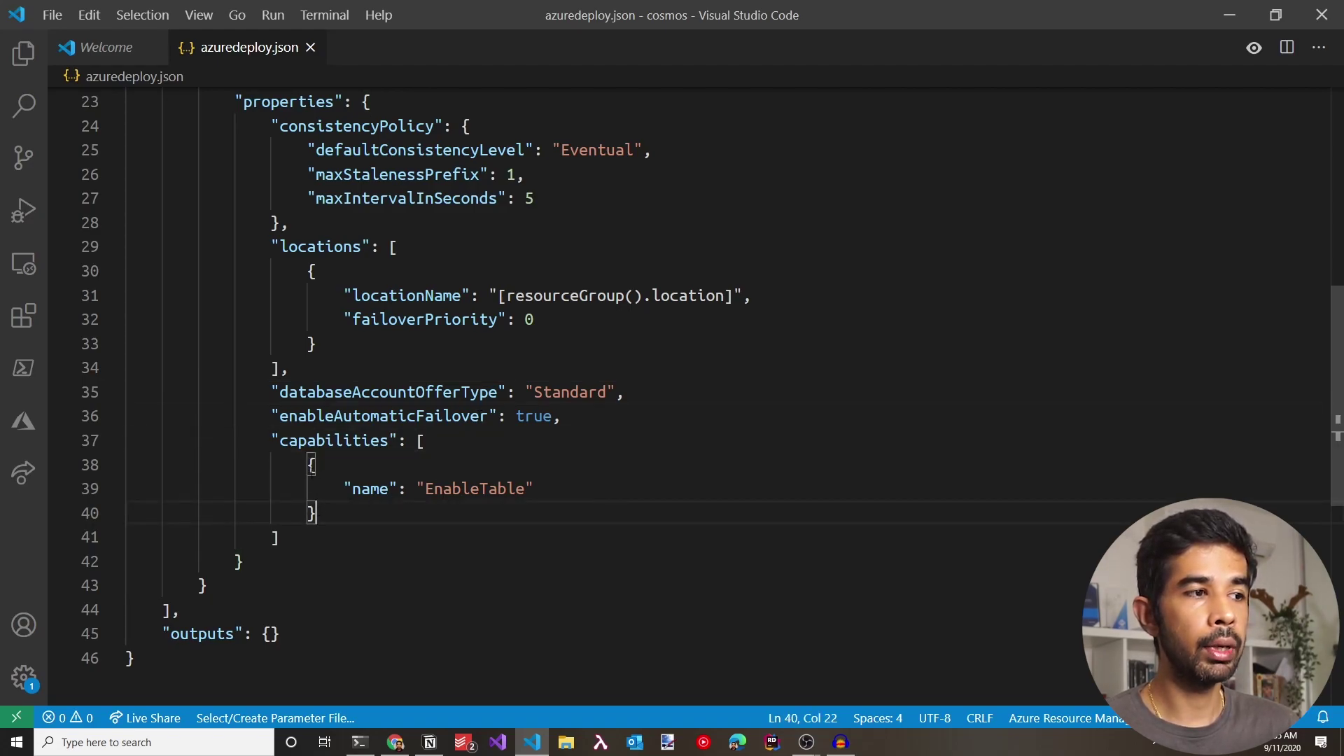
left_click(308, 464, "shift")
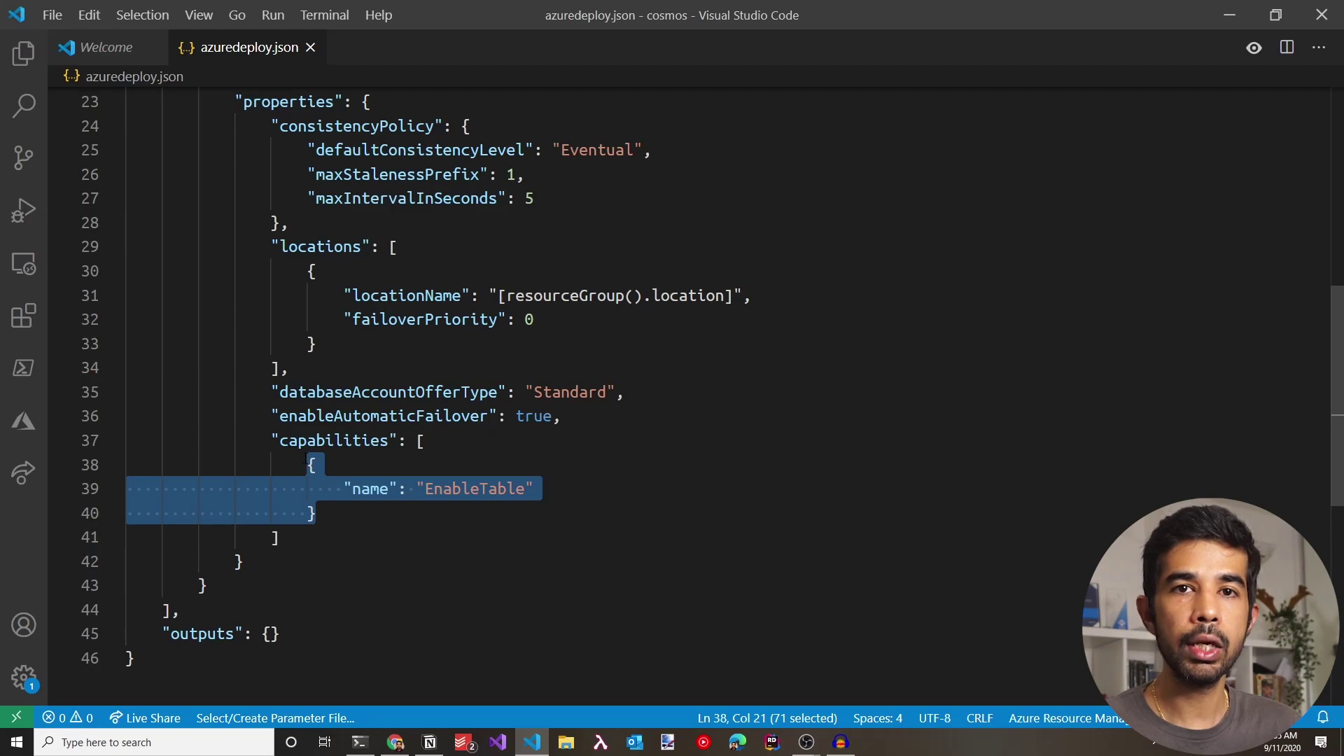
key("BackSpace")
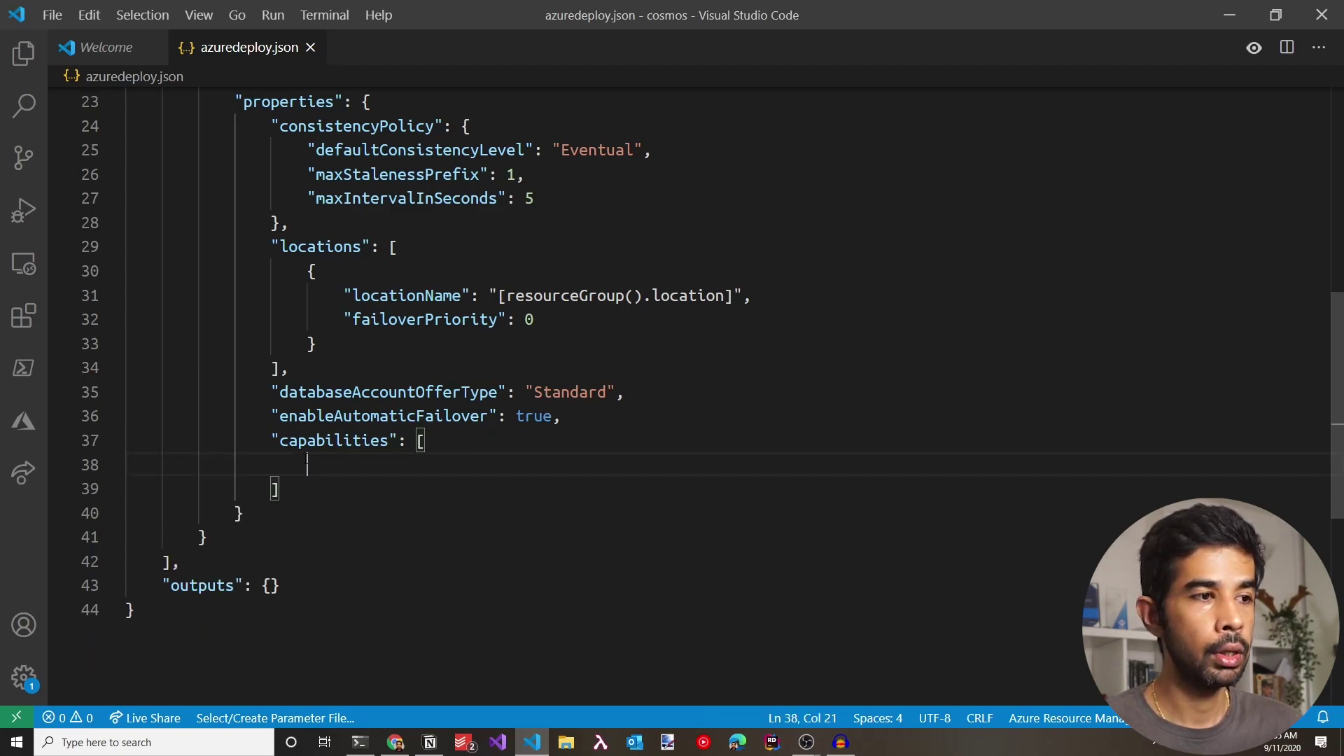
key("shift+alt+f")
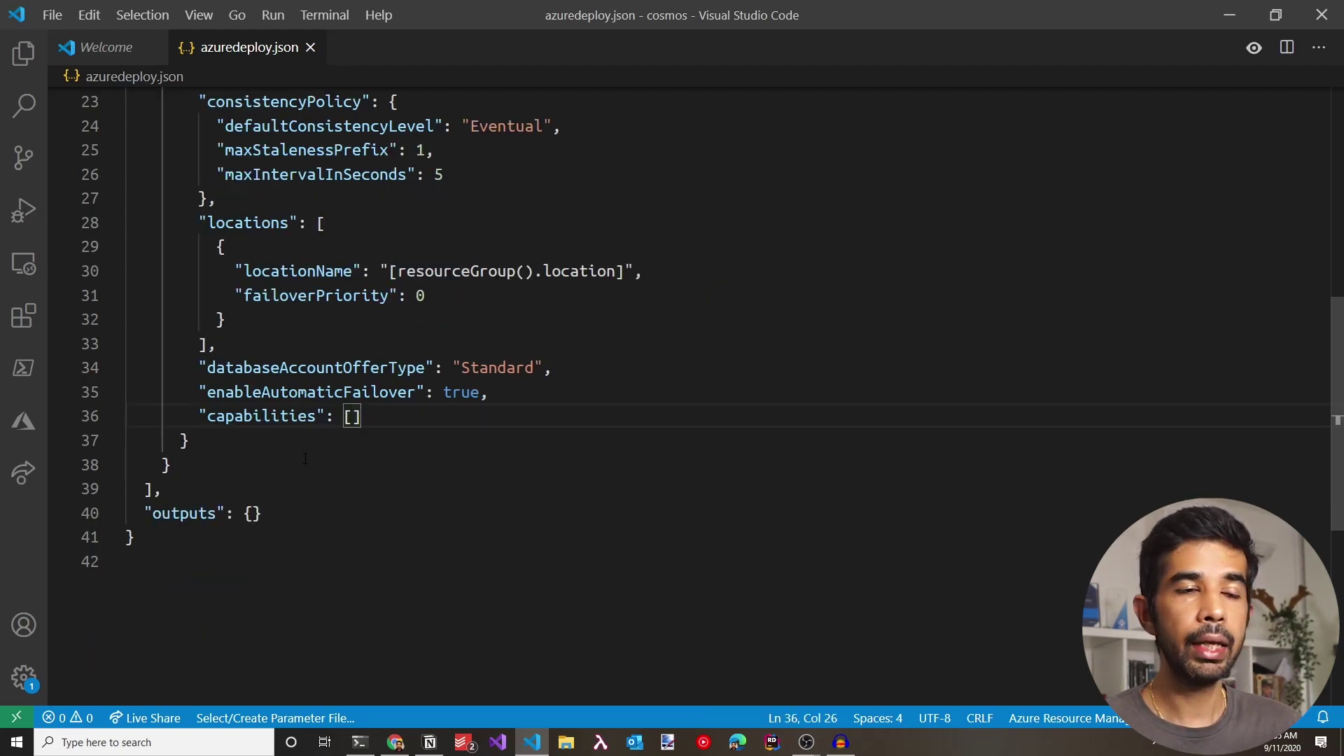
Step: Add a SQL database resource after the Cosmos DB account in the resources array using the arm-cosmos-sql-database snippet
scroll(306, 459, "up", 3)
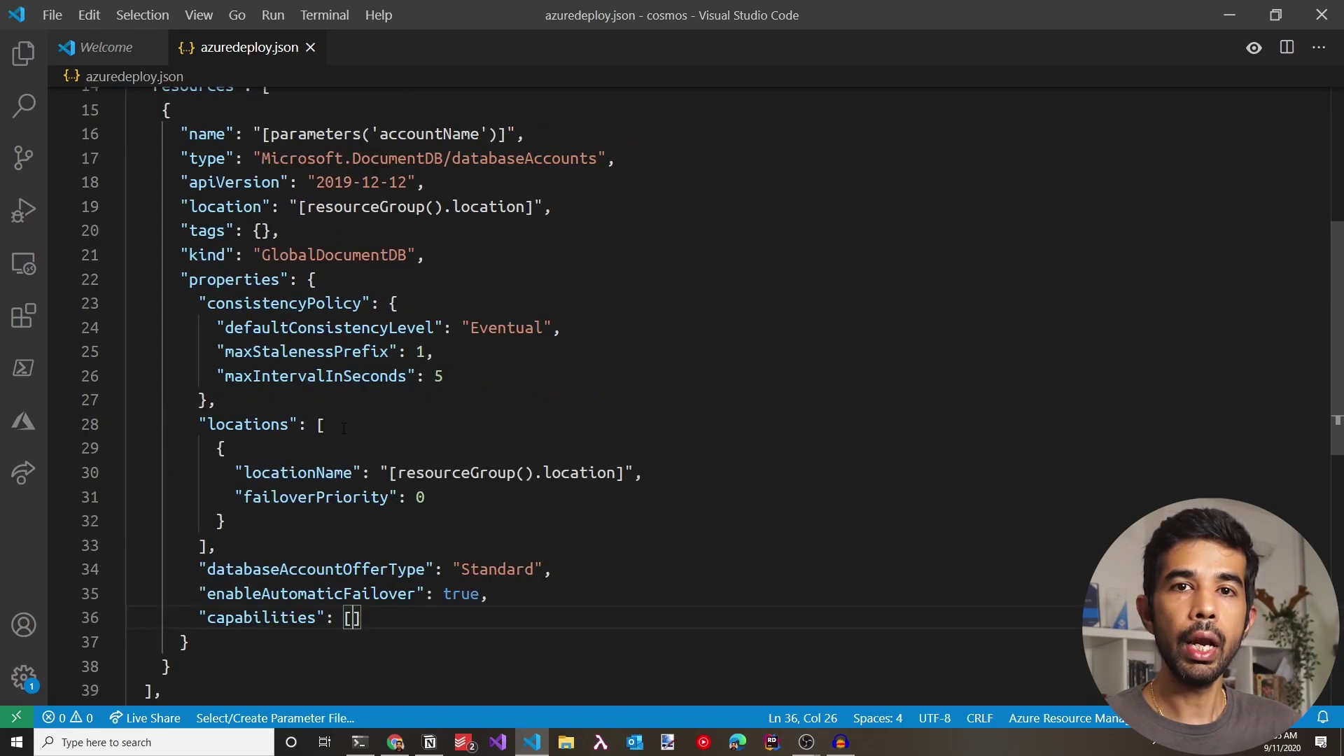
scroll(344, 428, "up", 2)
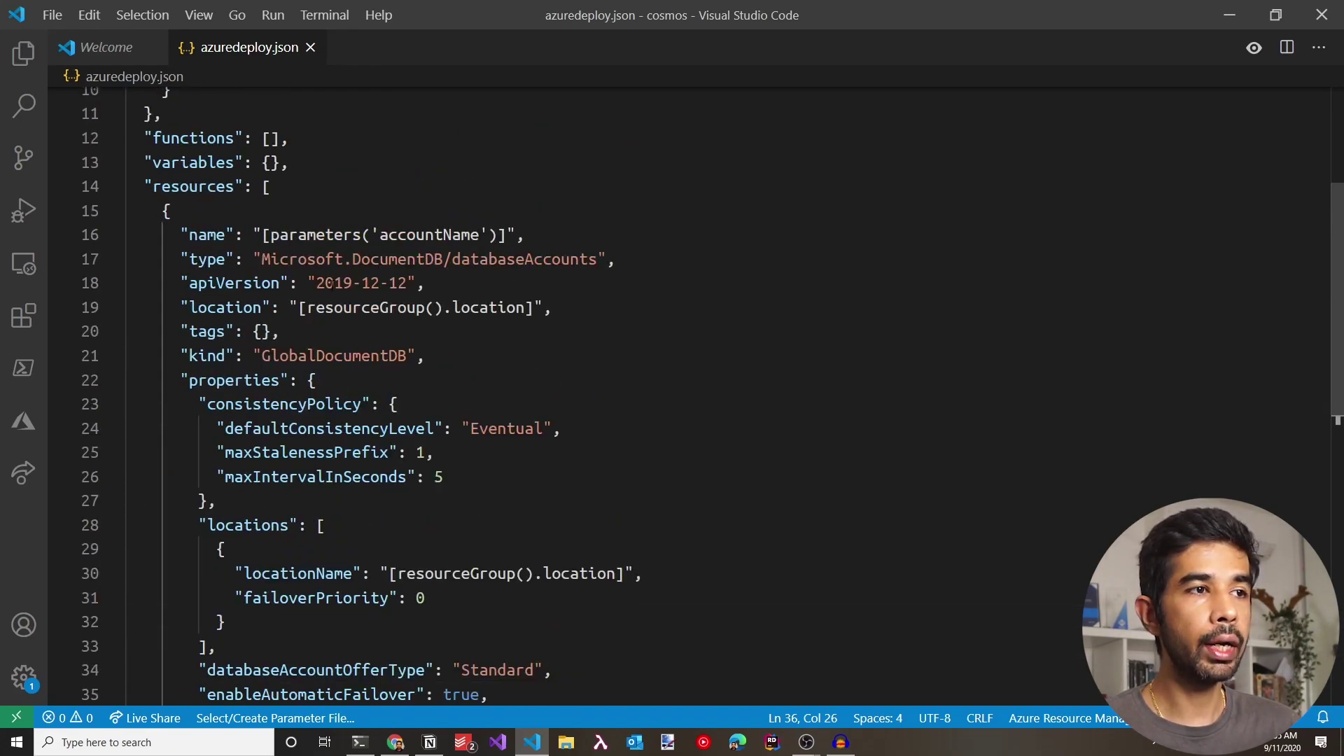
left_click_drag(262, 234, 516, 235)
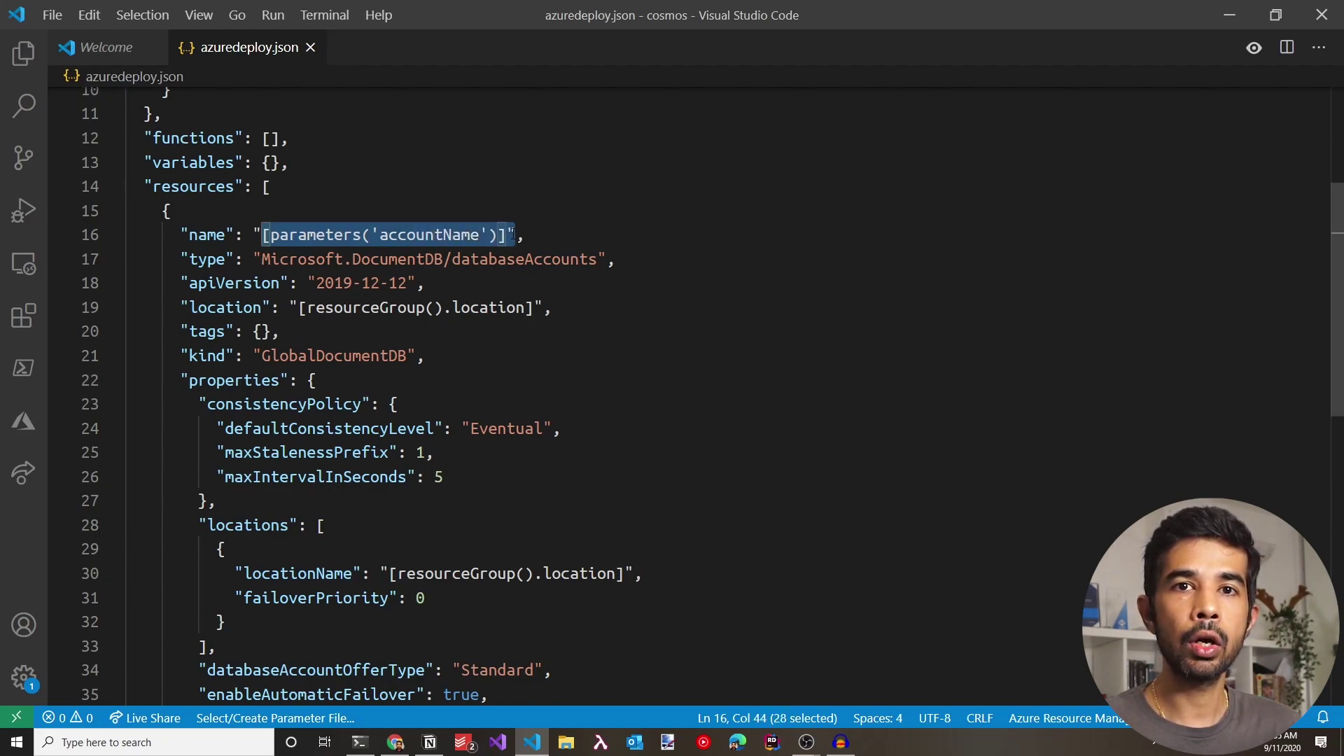
scroll(183, 560, "down", 3)
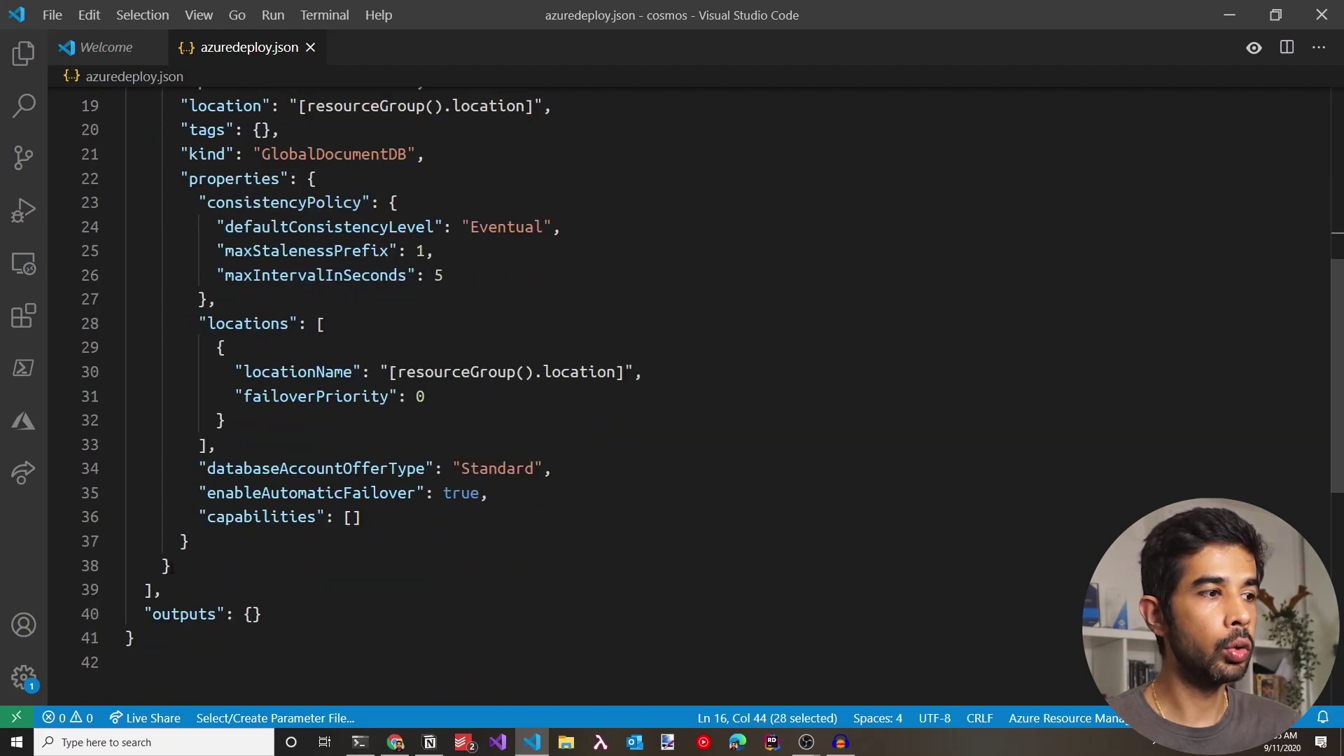
left_click(199, 571)
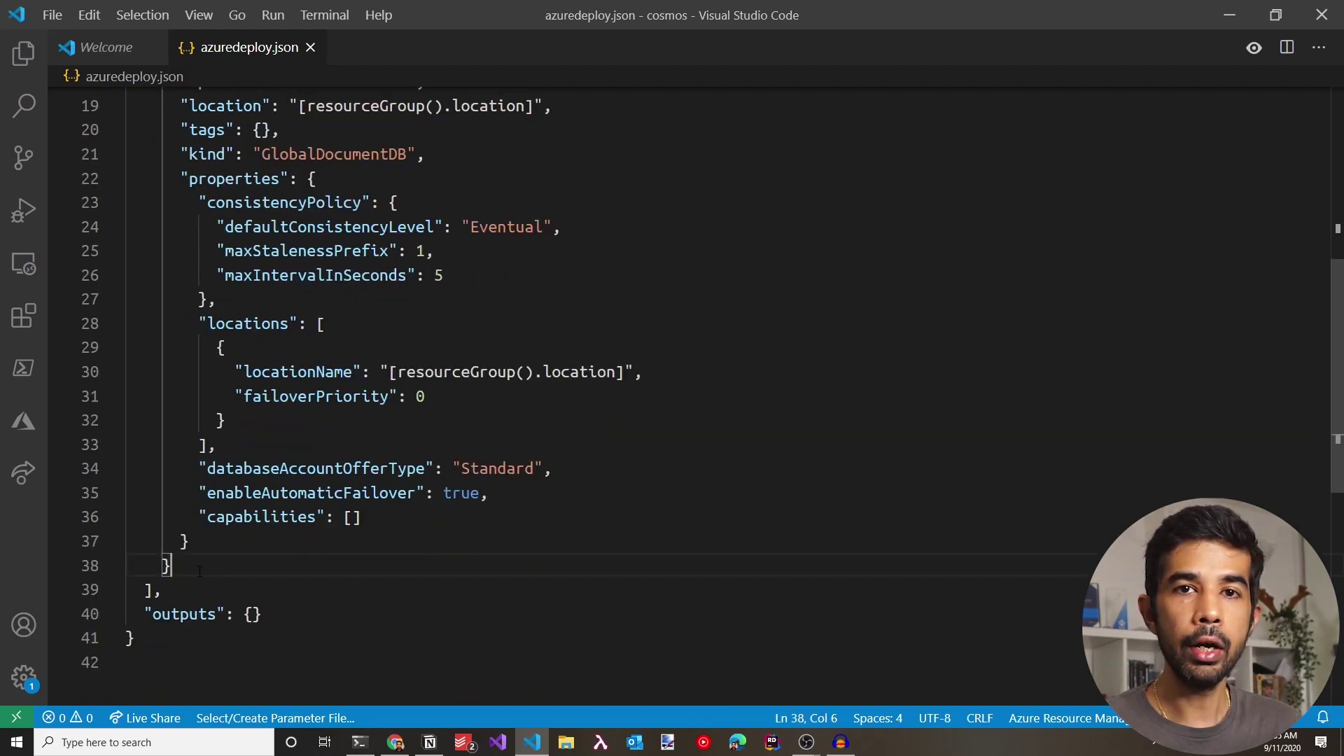
type(",")
key("Return")
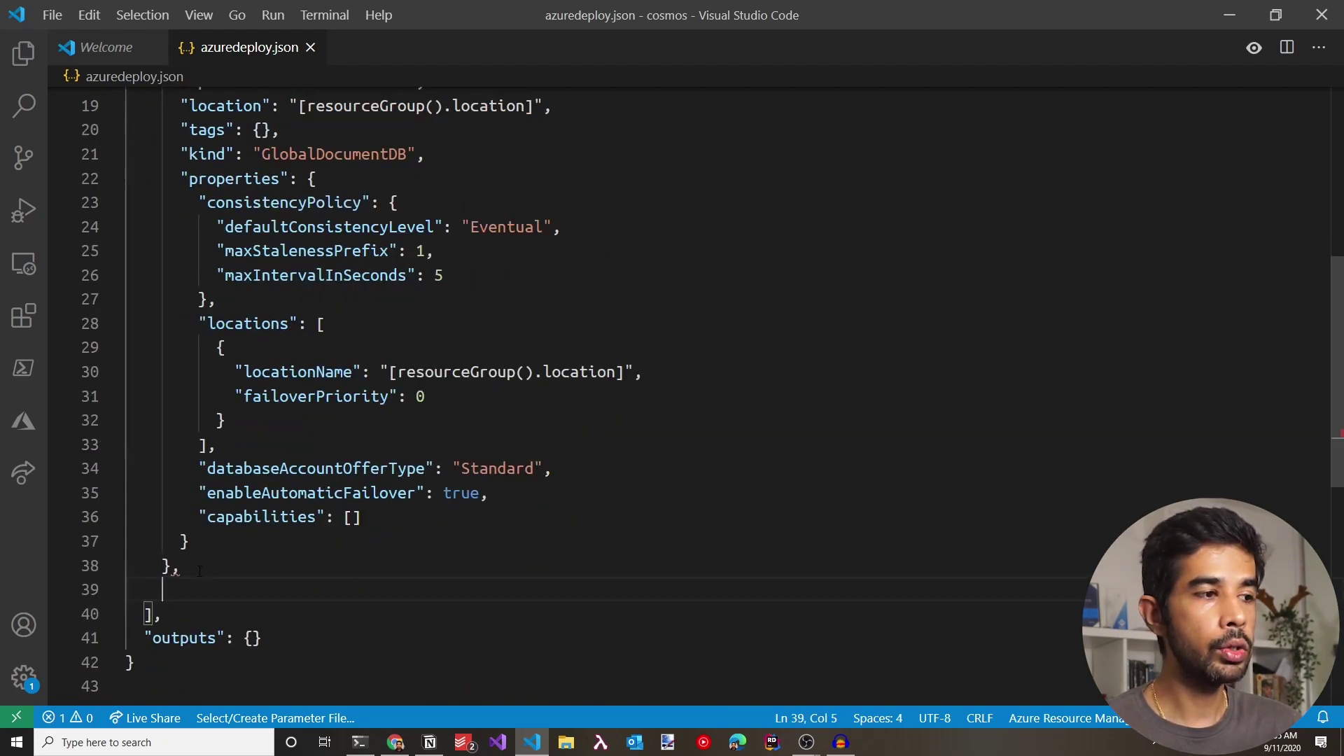
type("arm")
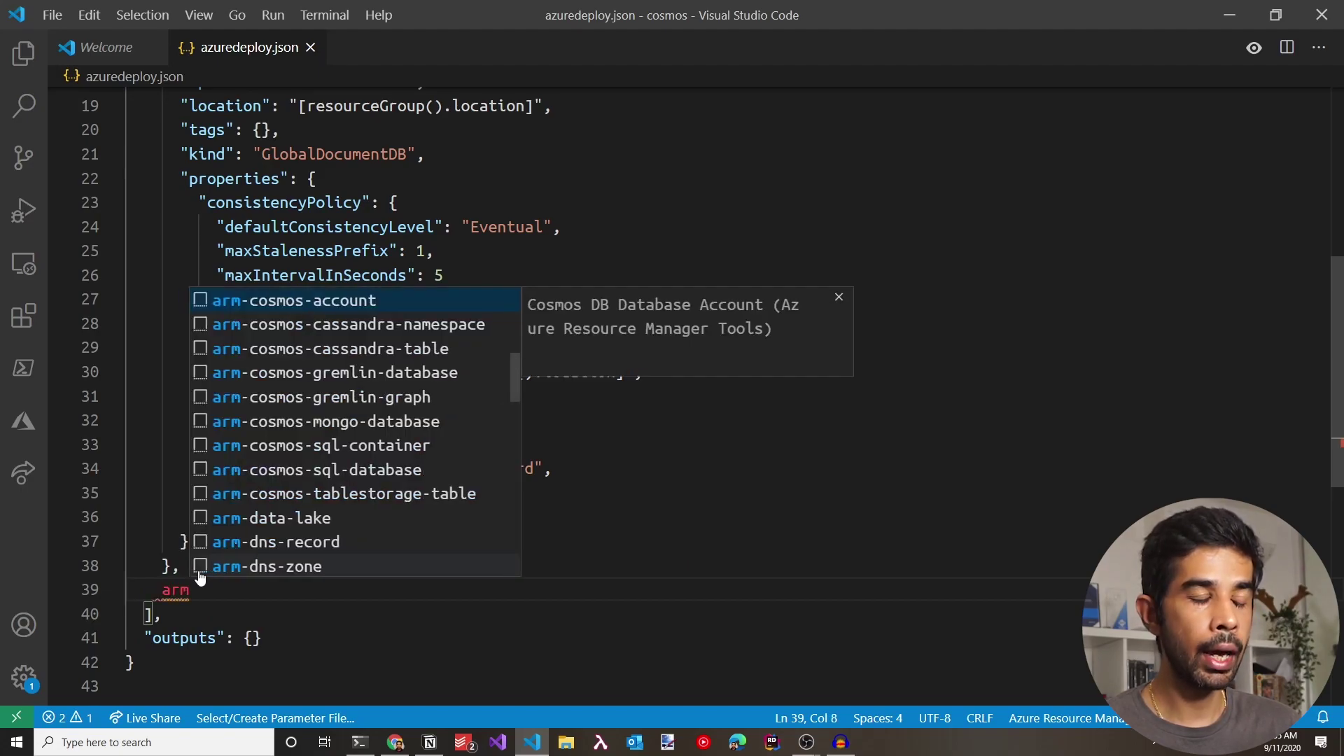
type("-cosmo")
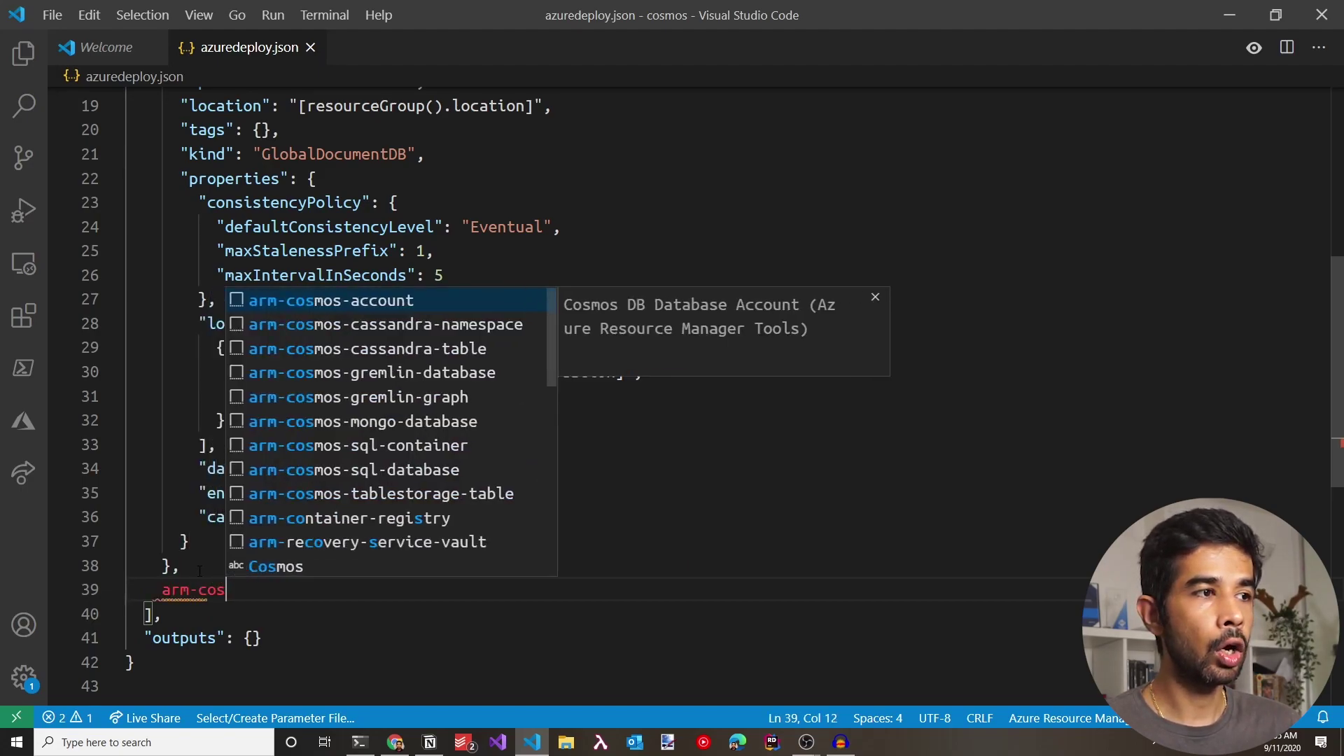
key("Down")
key("Down")
key("Down")
key("Down")
key("Down")
key("Down")
key("Down")
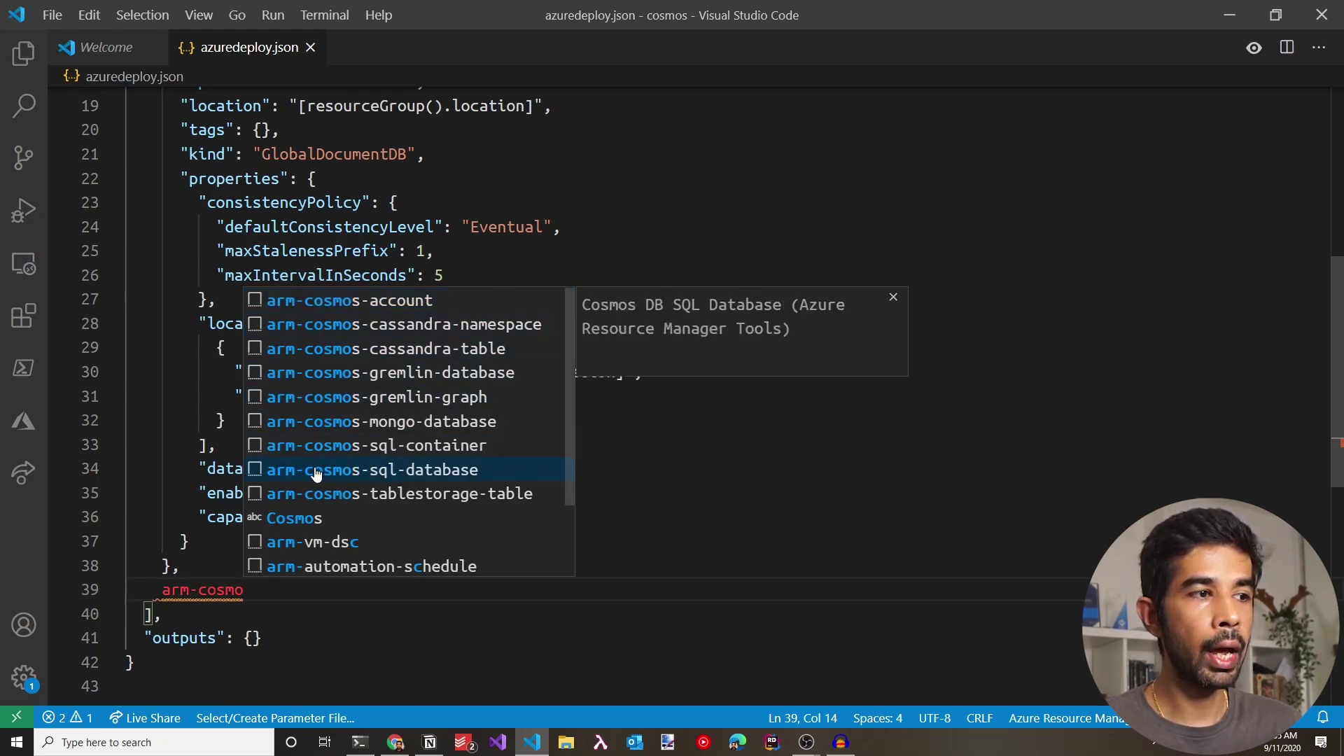
left_click(466, 477)
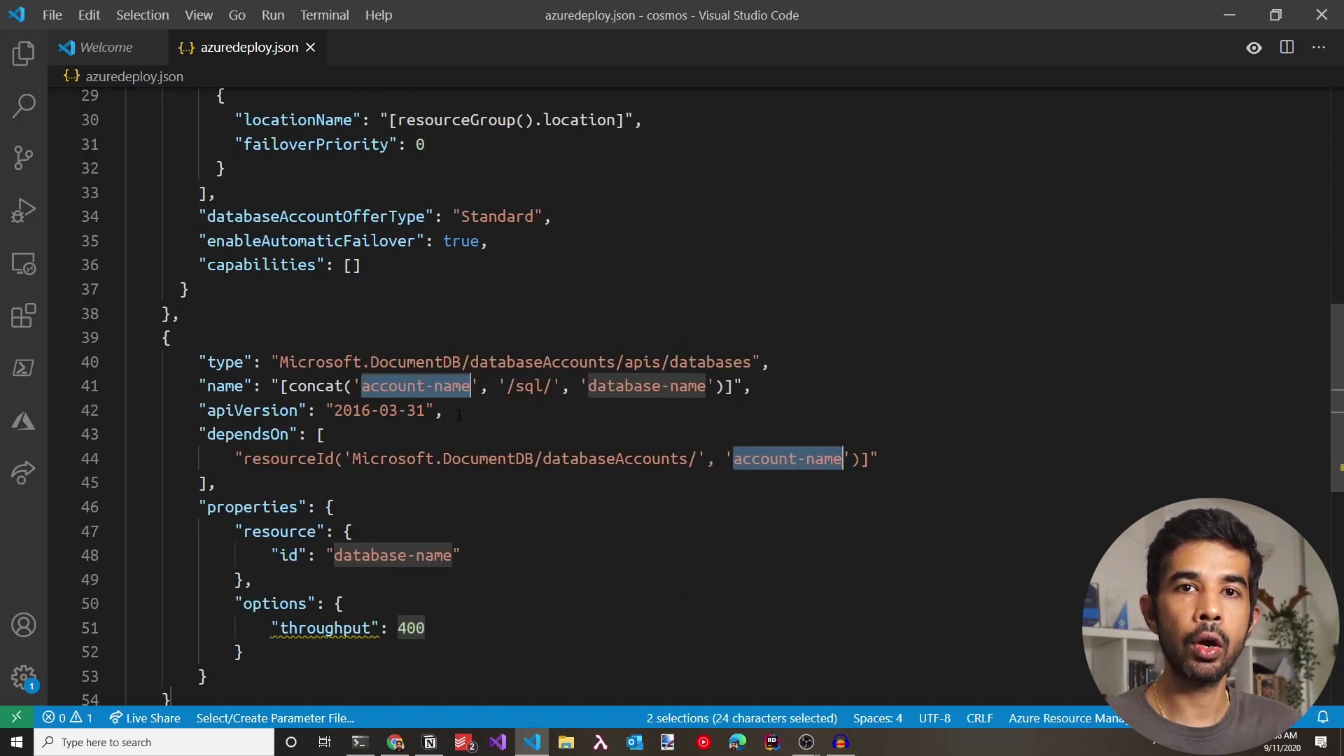
Step: Replace both quoted account-name placeholders in the SQL database's name and dependsOn expressions with parameters('accountName')
key("Escape")
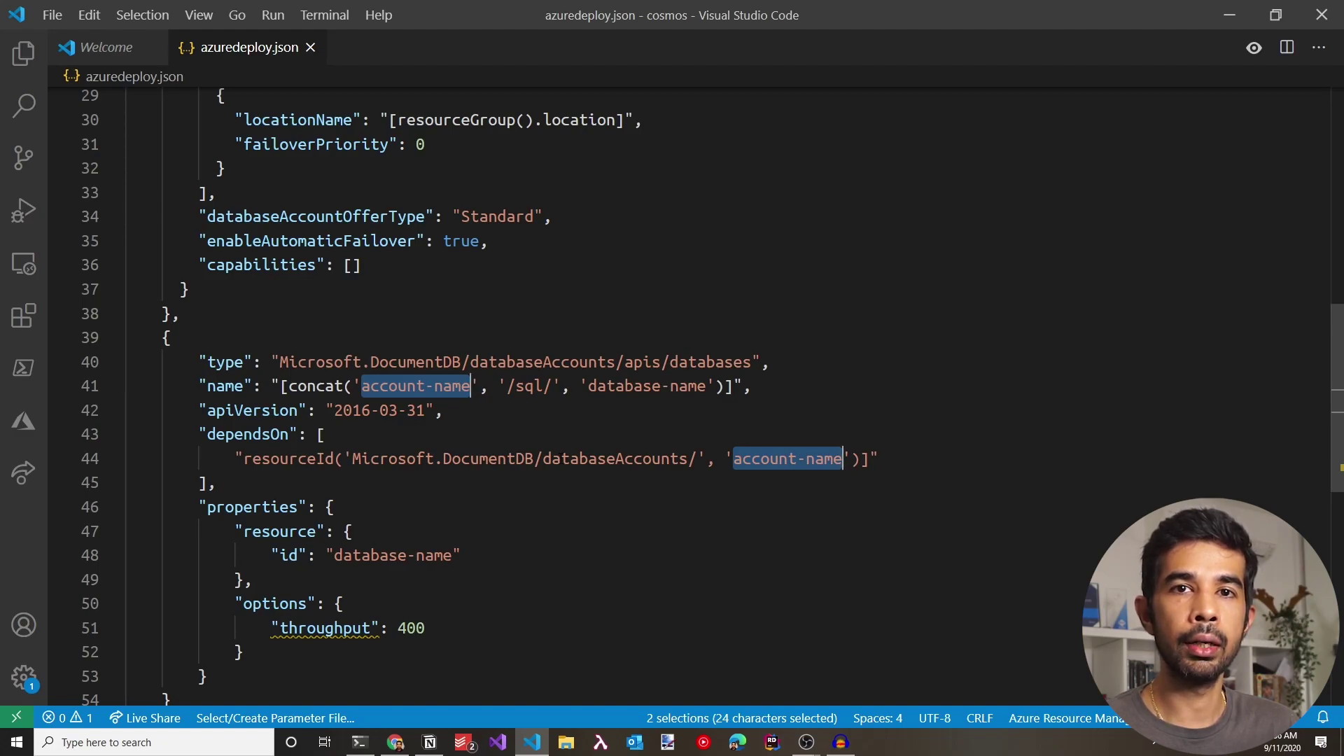
key("BackSpace")
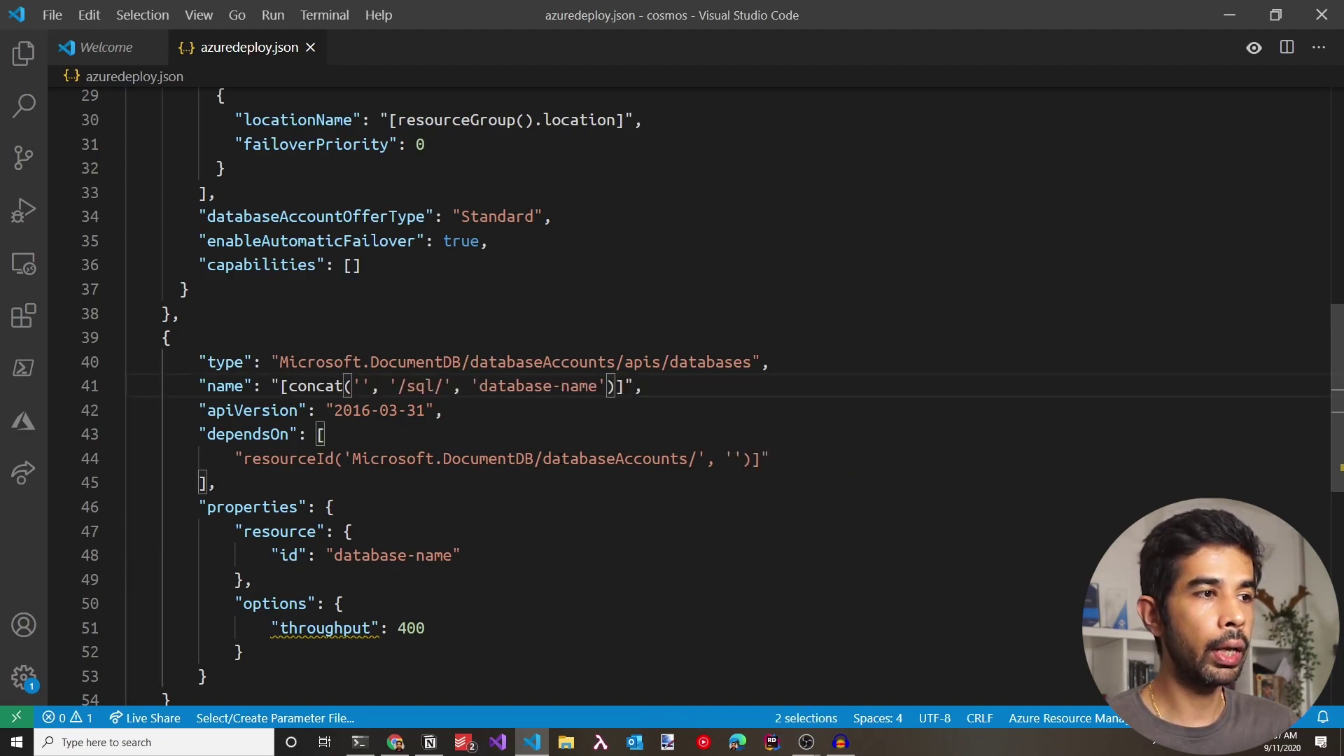
key("BackSpace")
type("parameters")
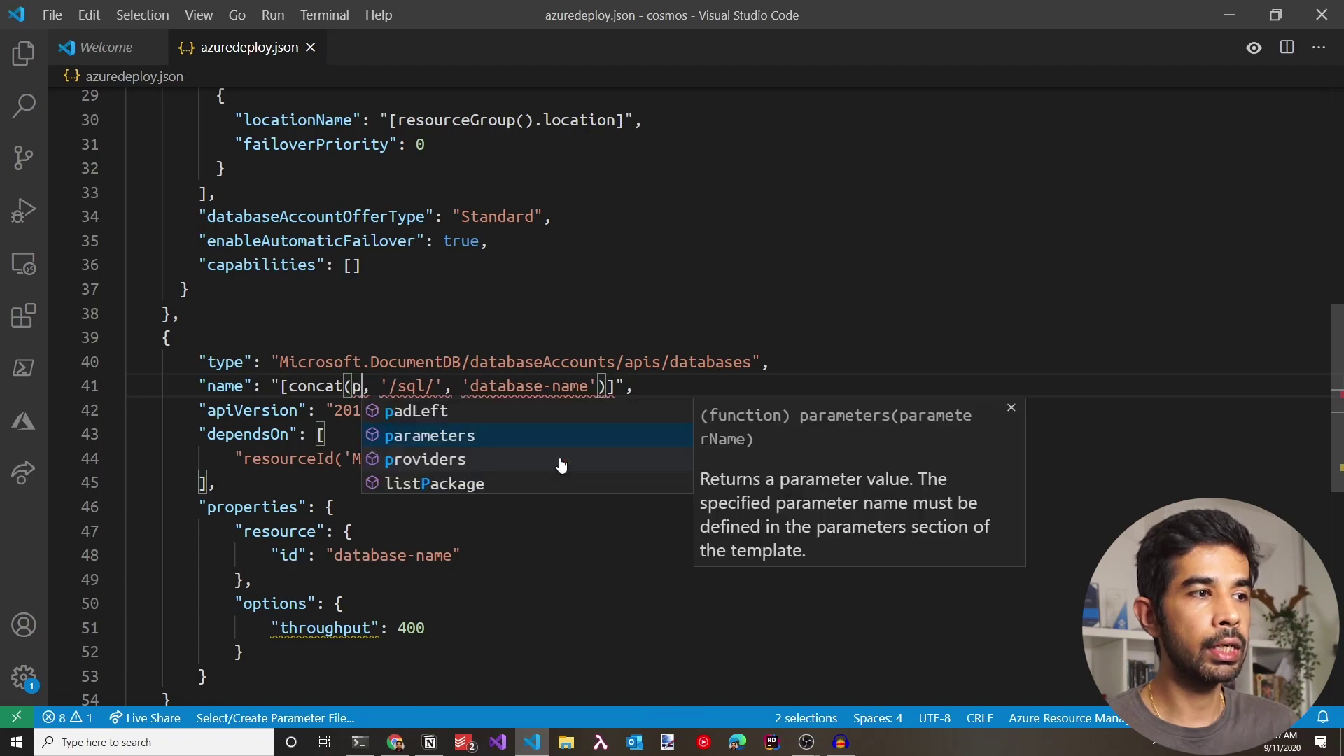
type("(")
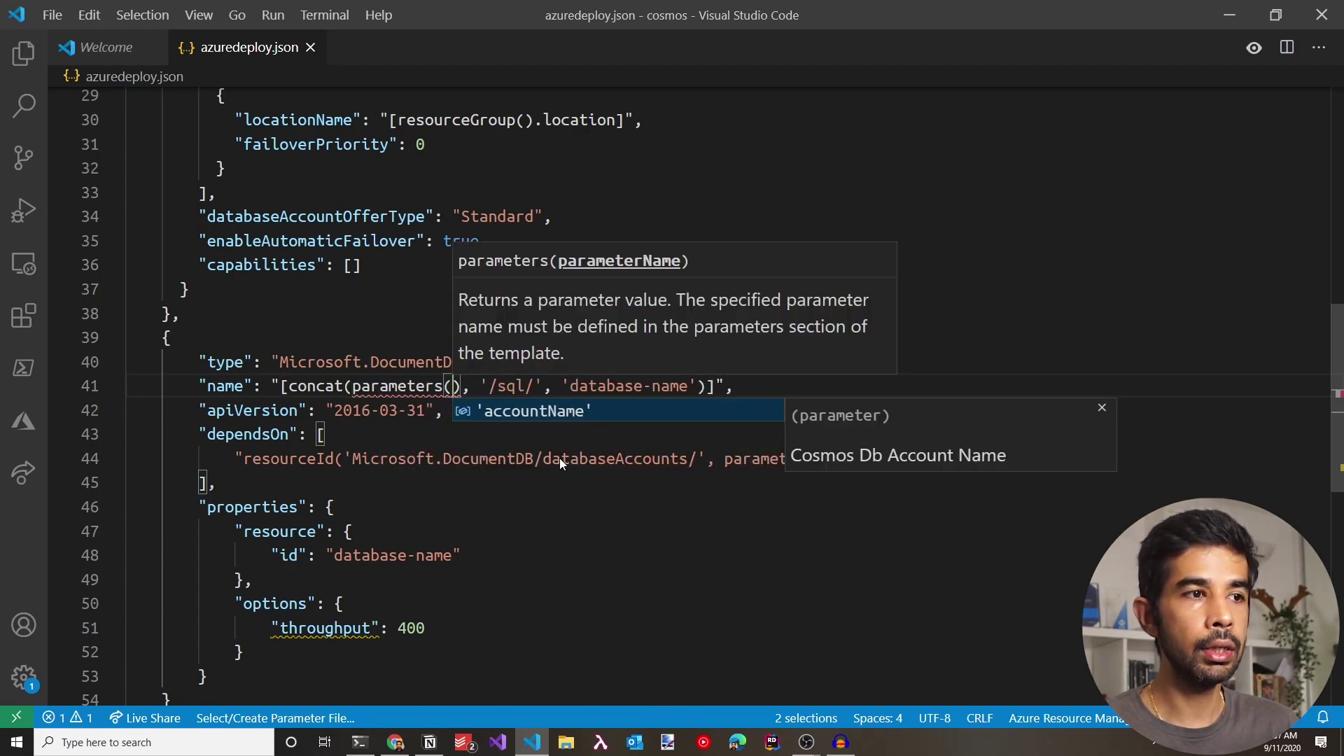
key("Tab")
key("Right")
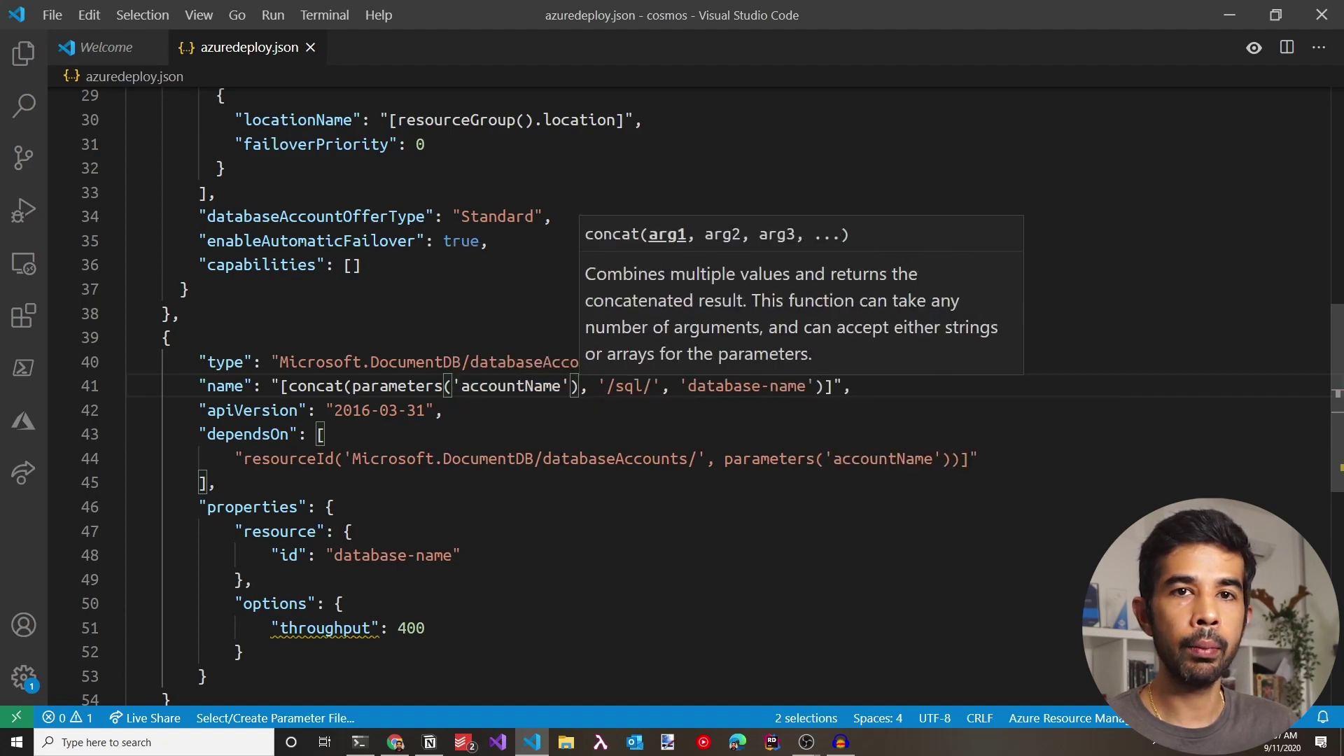
left_click(504, 313)
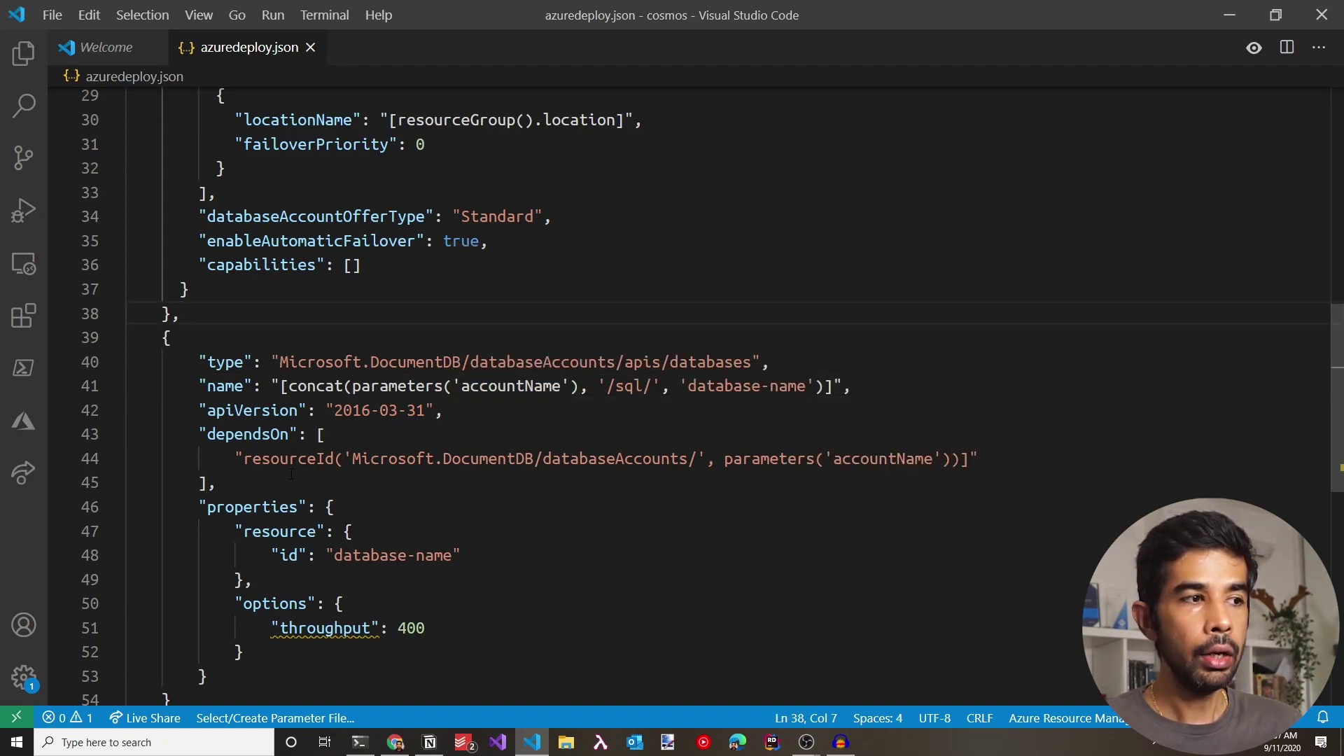
Step: Examine the SQL database resource's dependsOn section and its resource type
double_click(247, 435)
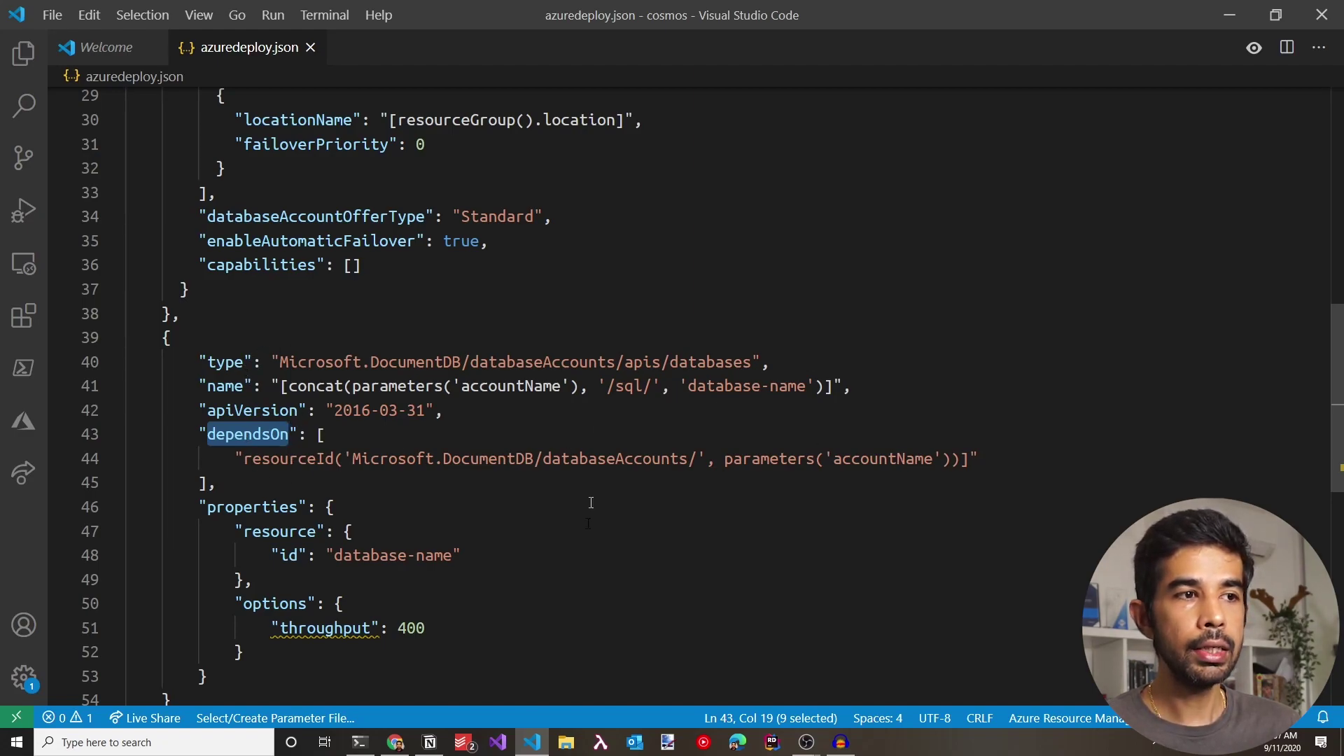
left_click_drag(671, 362, 733, 361)
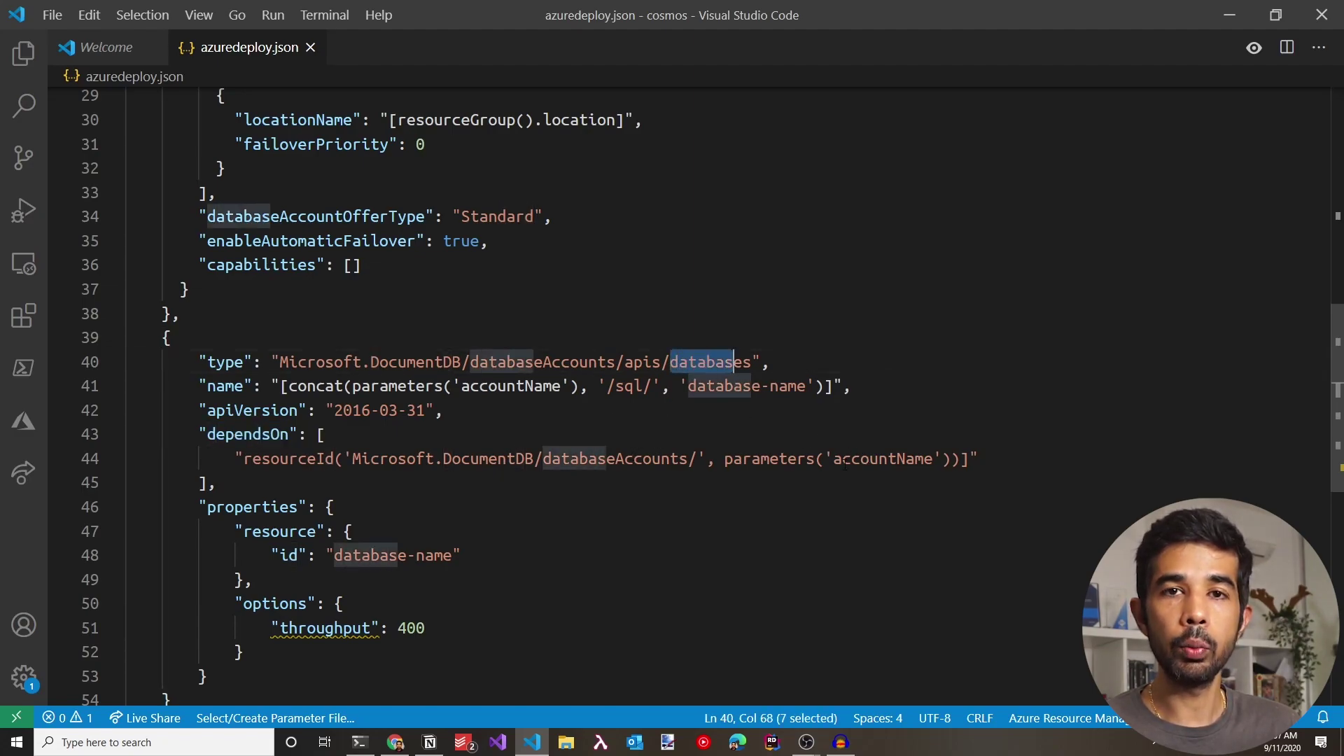
Step: Add the missing opening square bracket before resourceId in the SQL database's dependsOn expression
left_click(243, 459)
type("[")
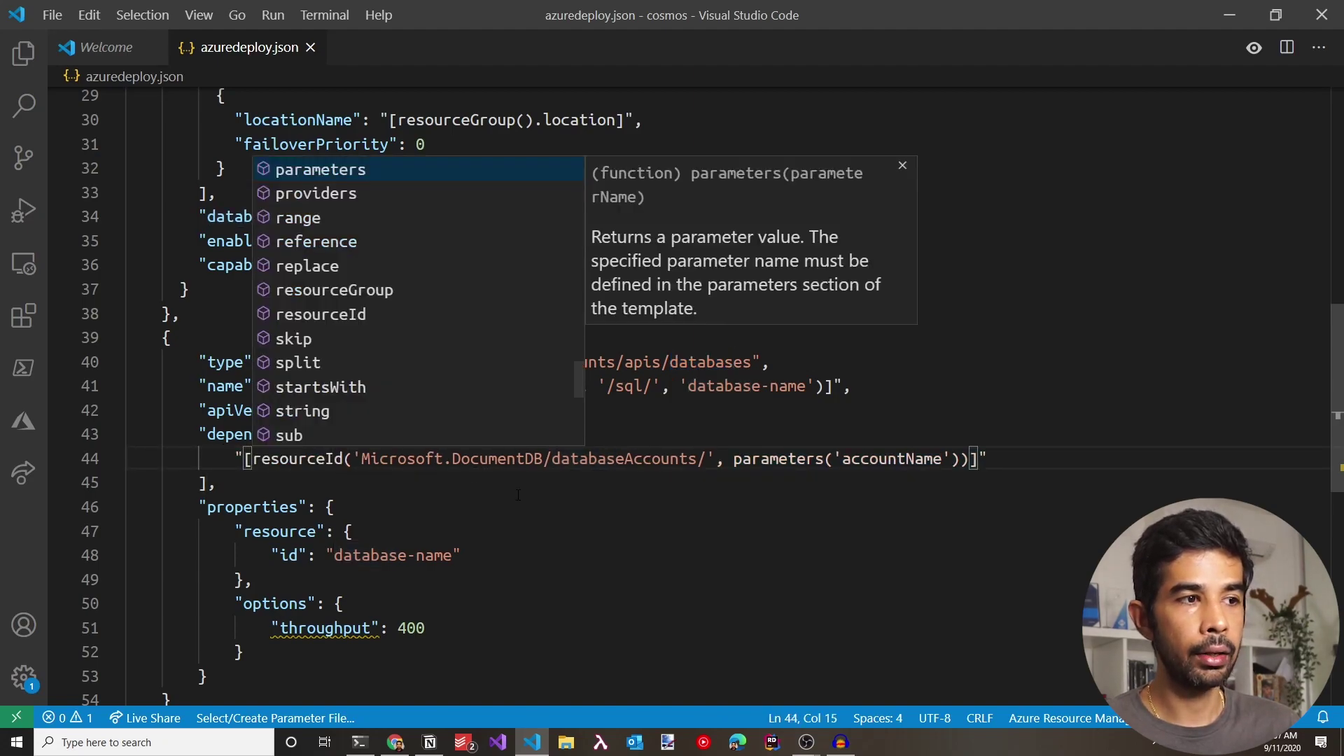
key("Escape")
key("Down")
mouse_move(306, 465)
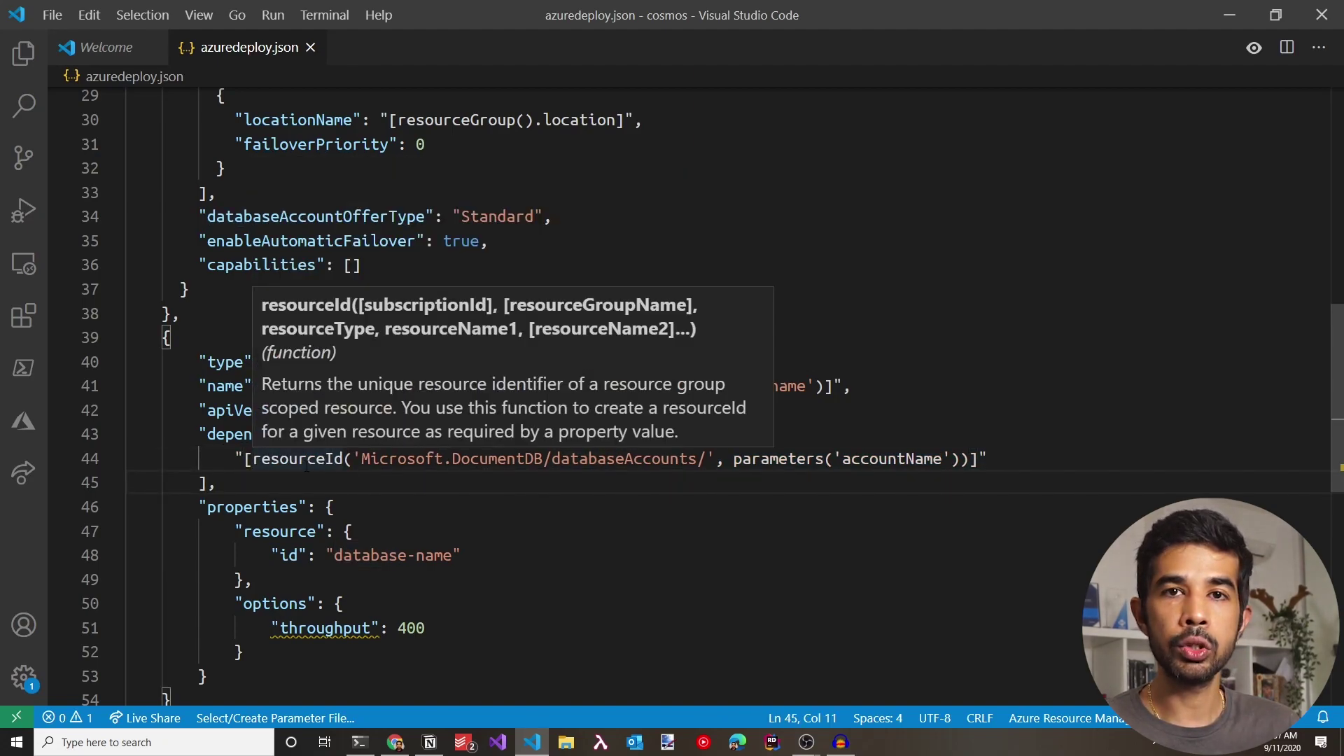
left_click(579, 459)
Step: Add a string parameter named databaseName after accountName in the template's parameters section
left_click_drag(816, 386, 680, 386)
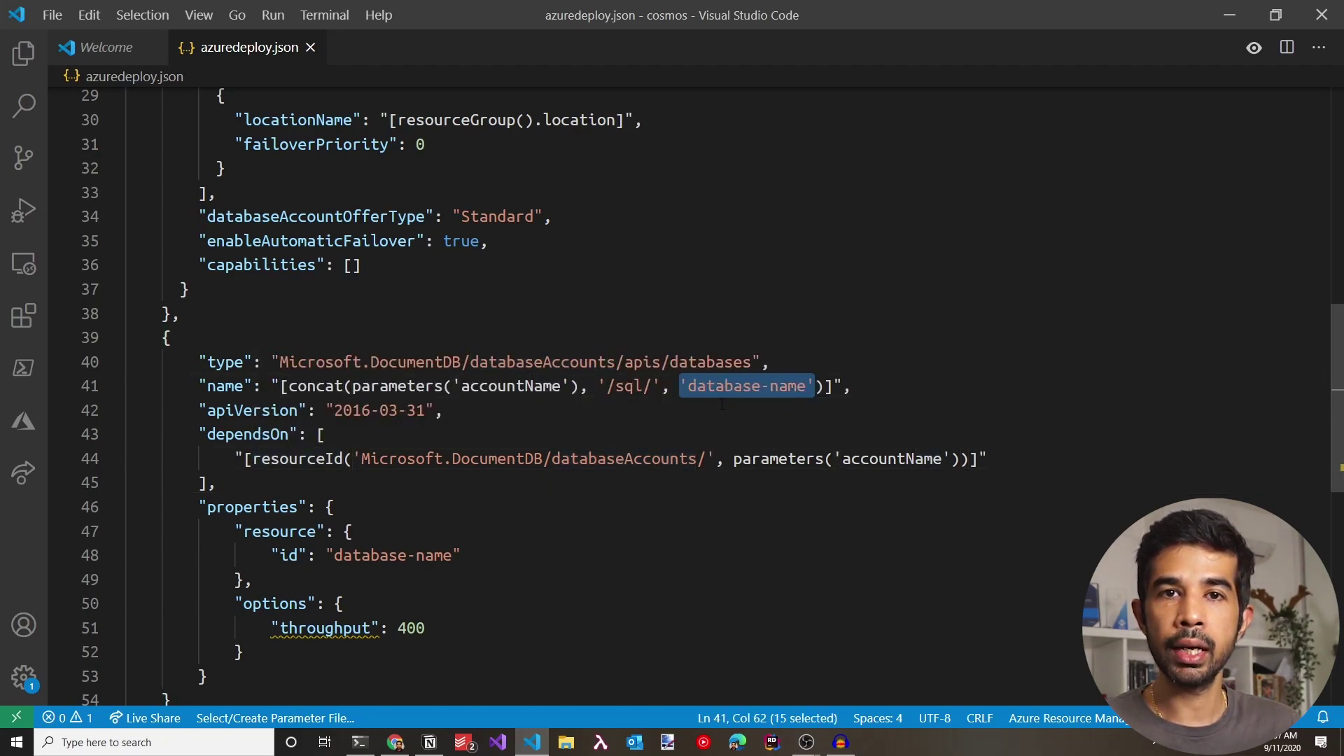
scroll(721, 404, "up", 7)
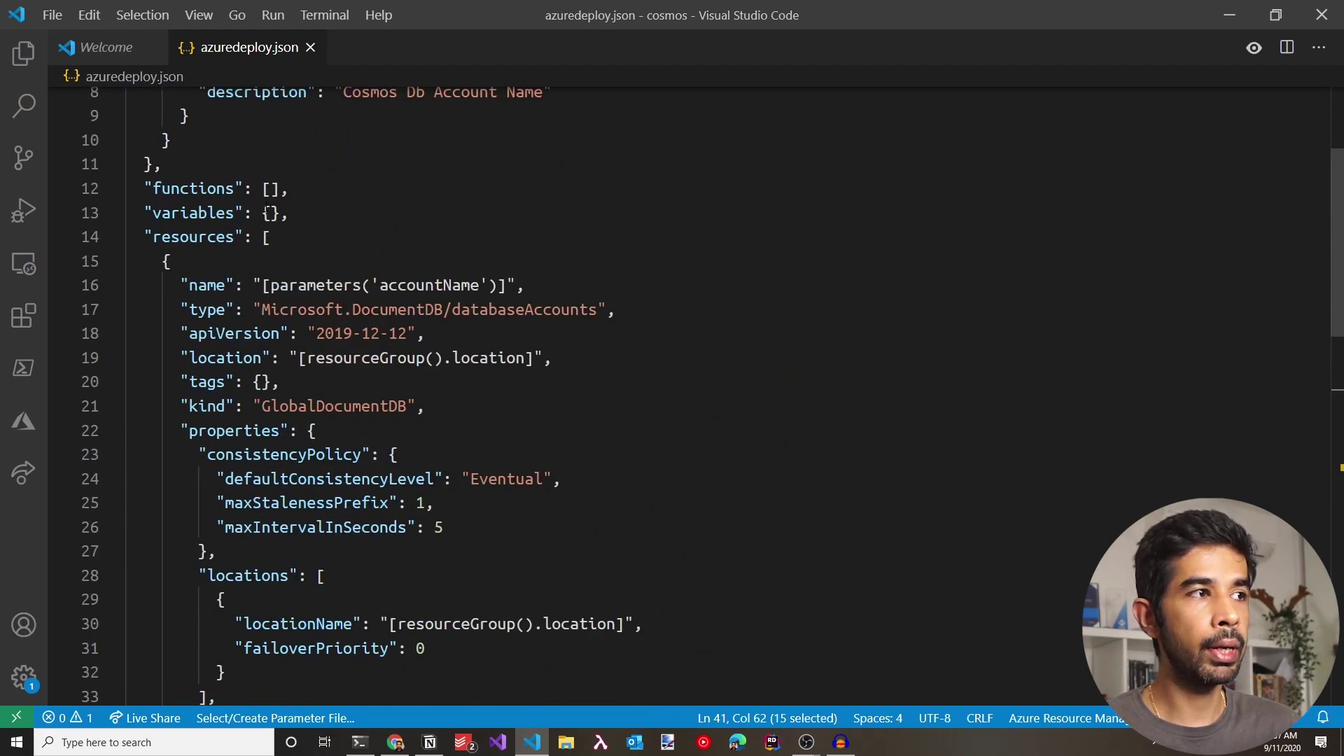
scroll(268, 212, "up", 2)
left_click(188, 293)
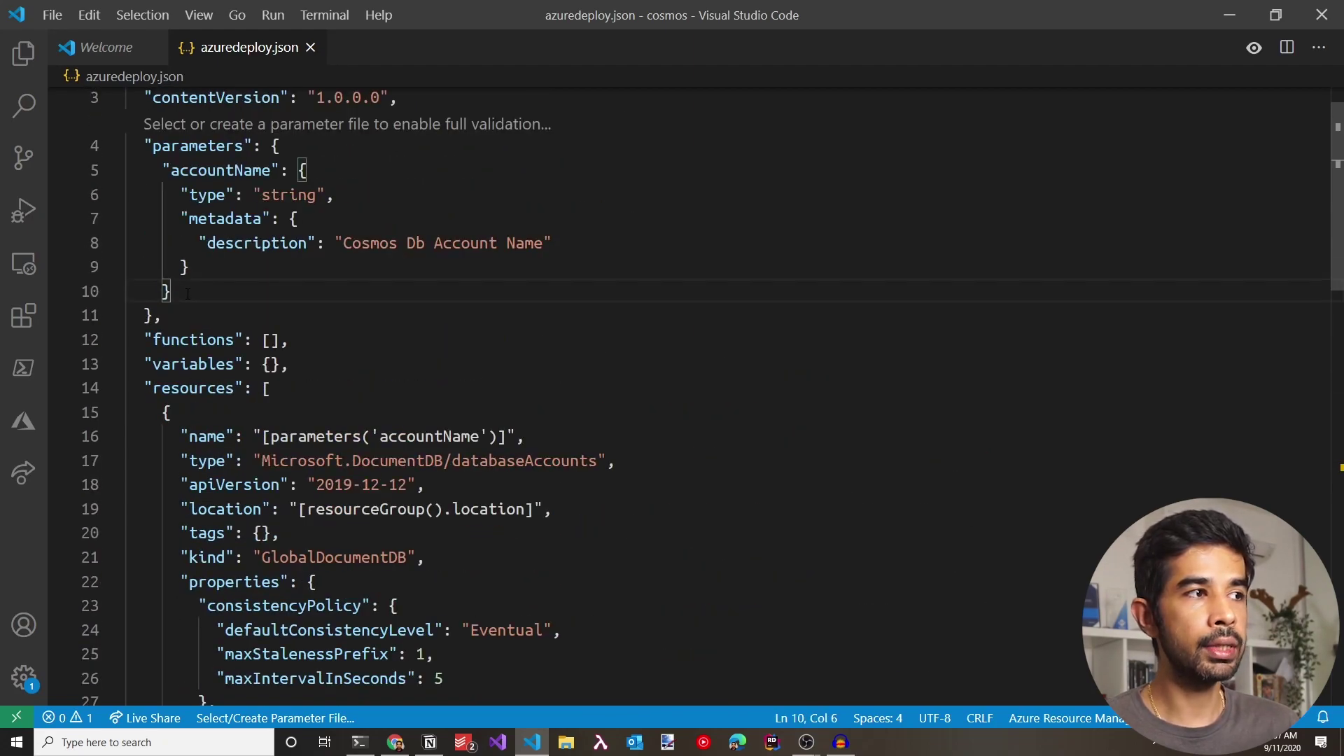
type(",")
key("Return")
type("new")
key("Return")
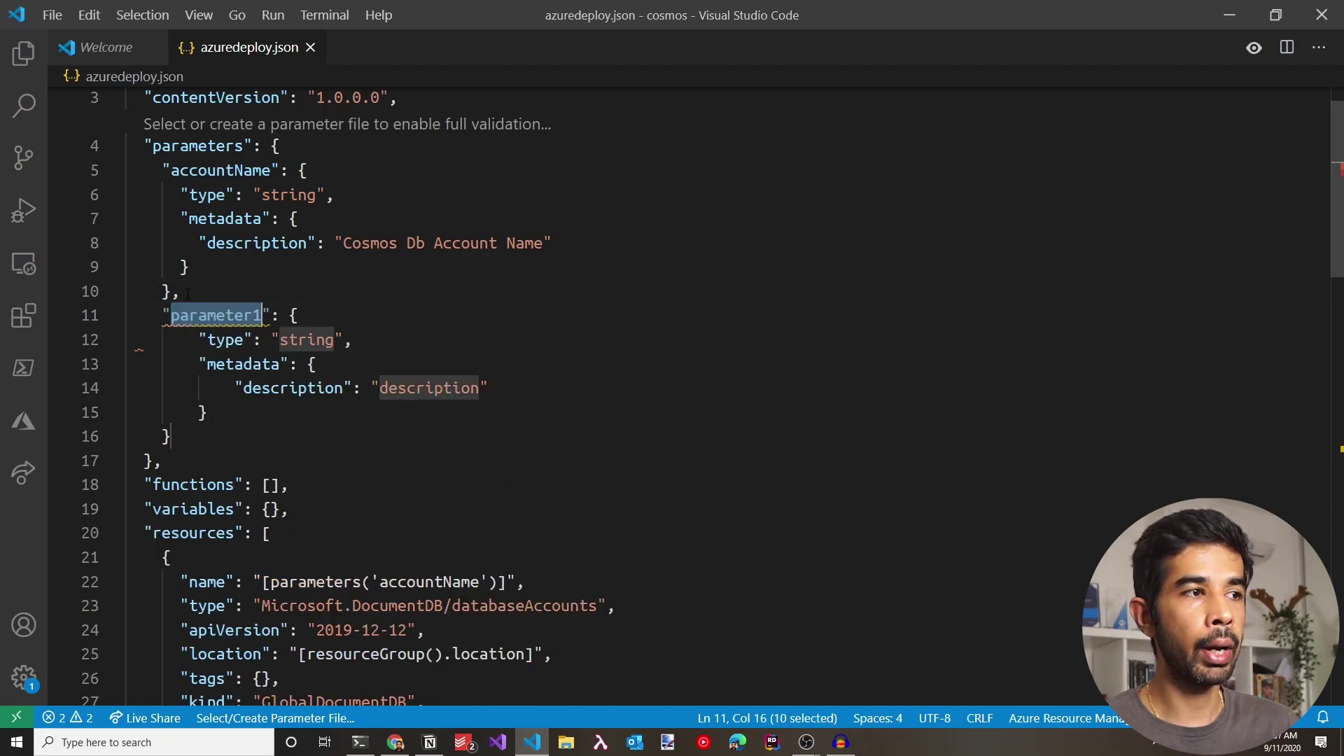
type("databaseName")
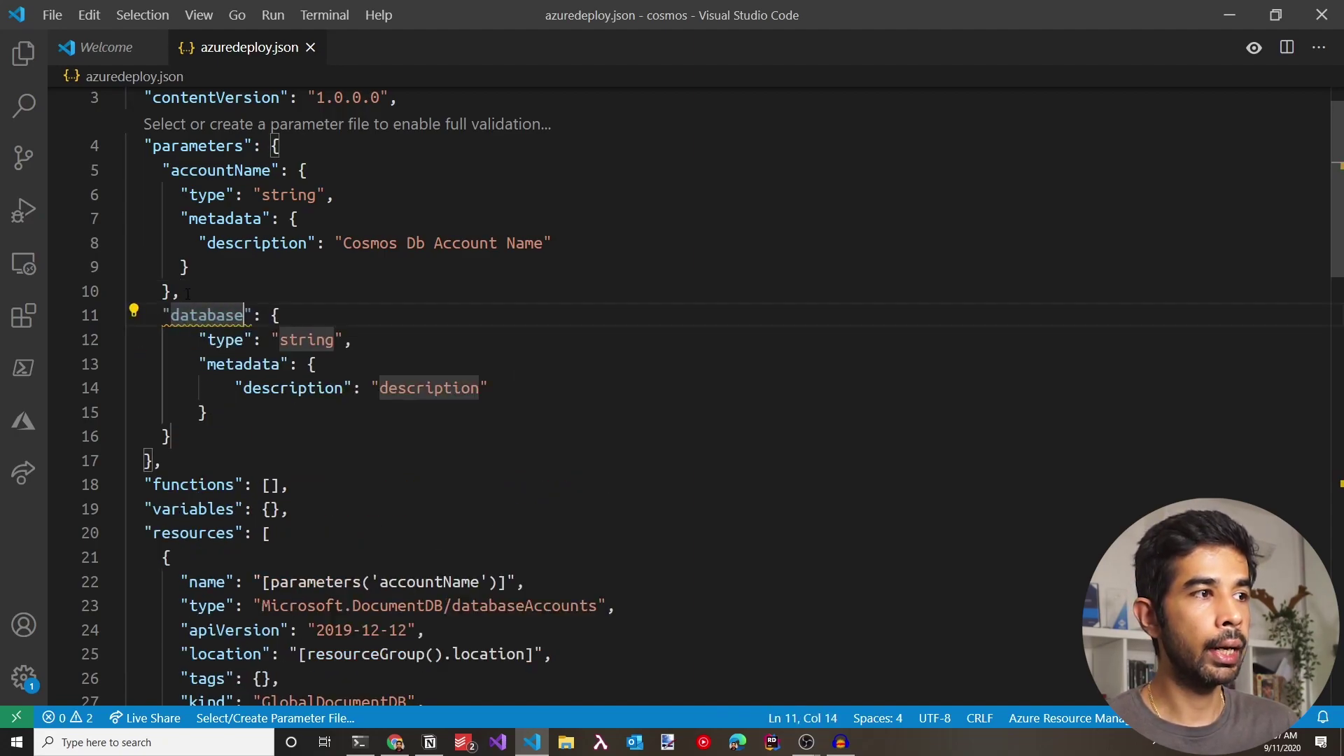
key("Left")
key("Left")
key("Left")
key("Escape")
Step: Set the databaseName parameter's description to "Cosmos Database Name"
key("Down")
key("Down")
key("Down")
key("End")
key("Left")
key("ctrl+shift+Left")
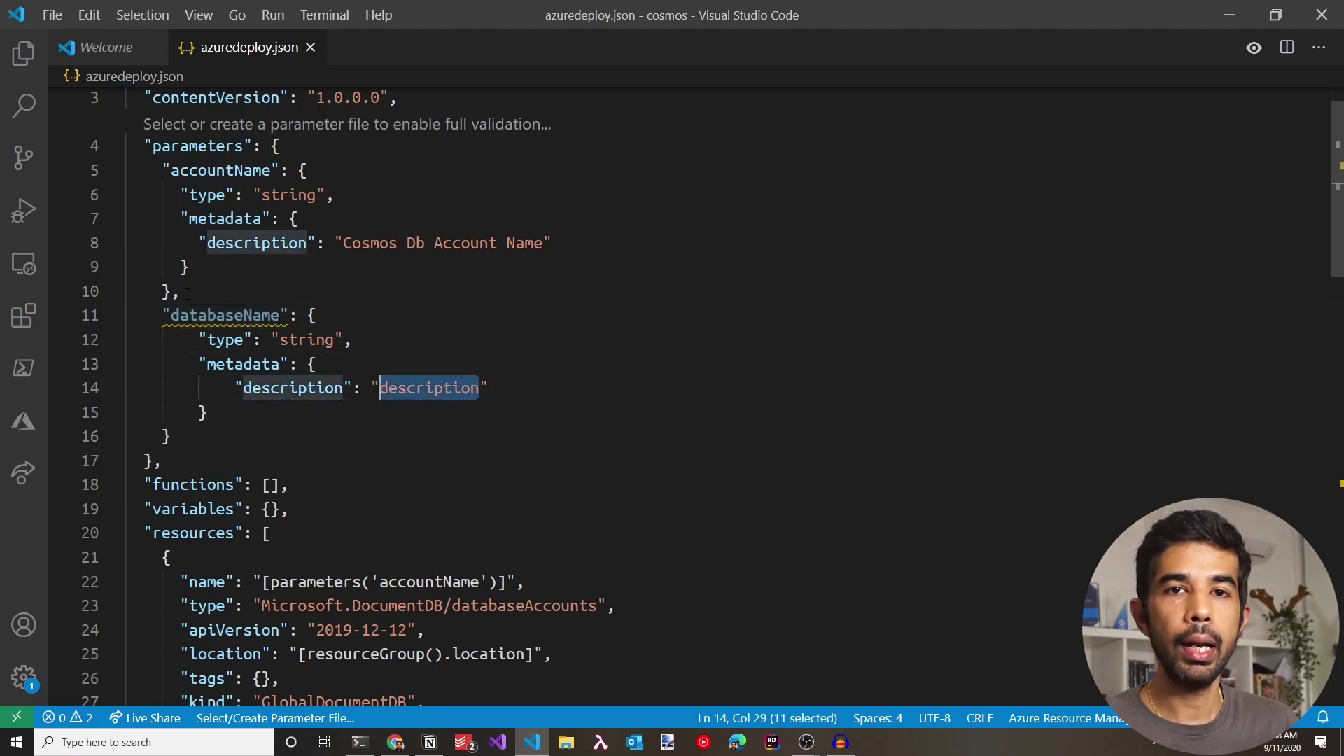
type("Cosmos Datana")
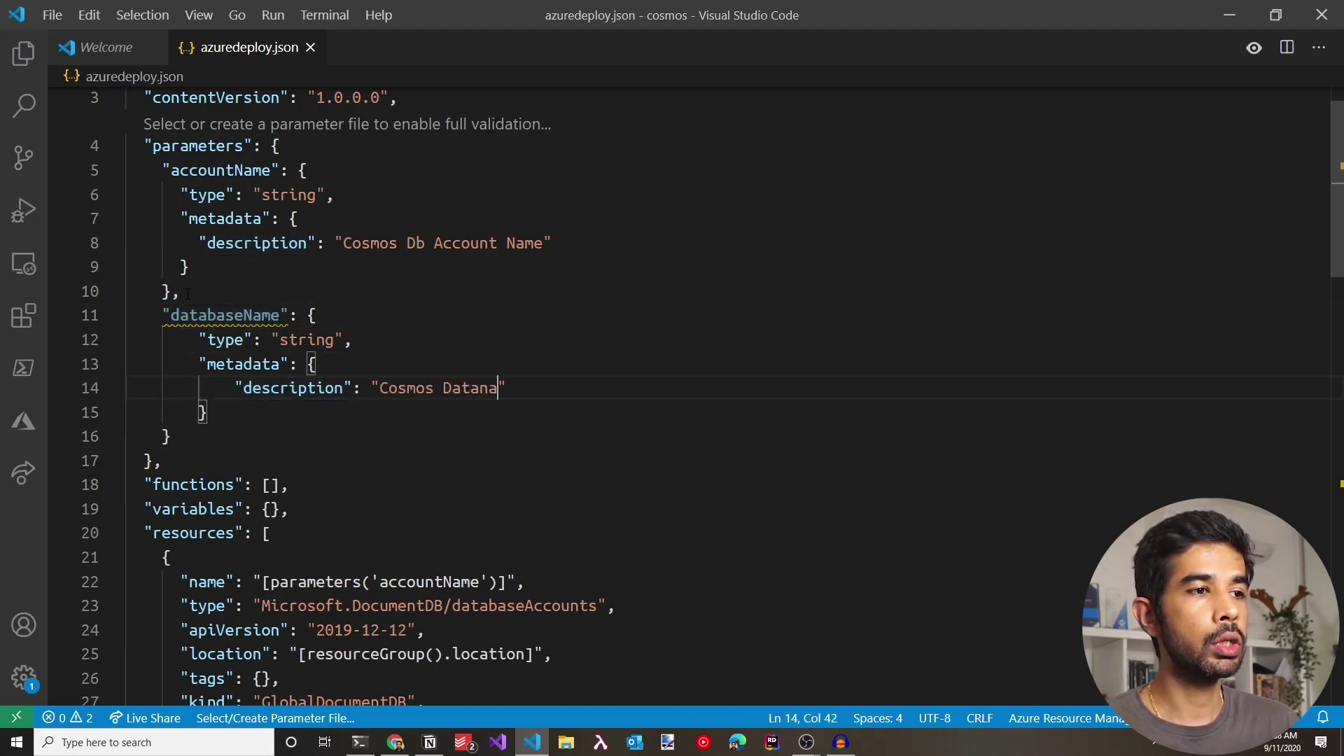
key("BackSpace")
key("BackSpace")
type("base Name")
Step: Replace the quoted database-name placeholder in the SQL database's name expression with parameters('databaseName')
scroll(811, 496, "down", 9)
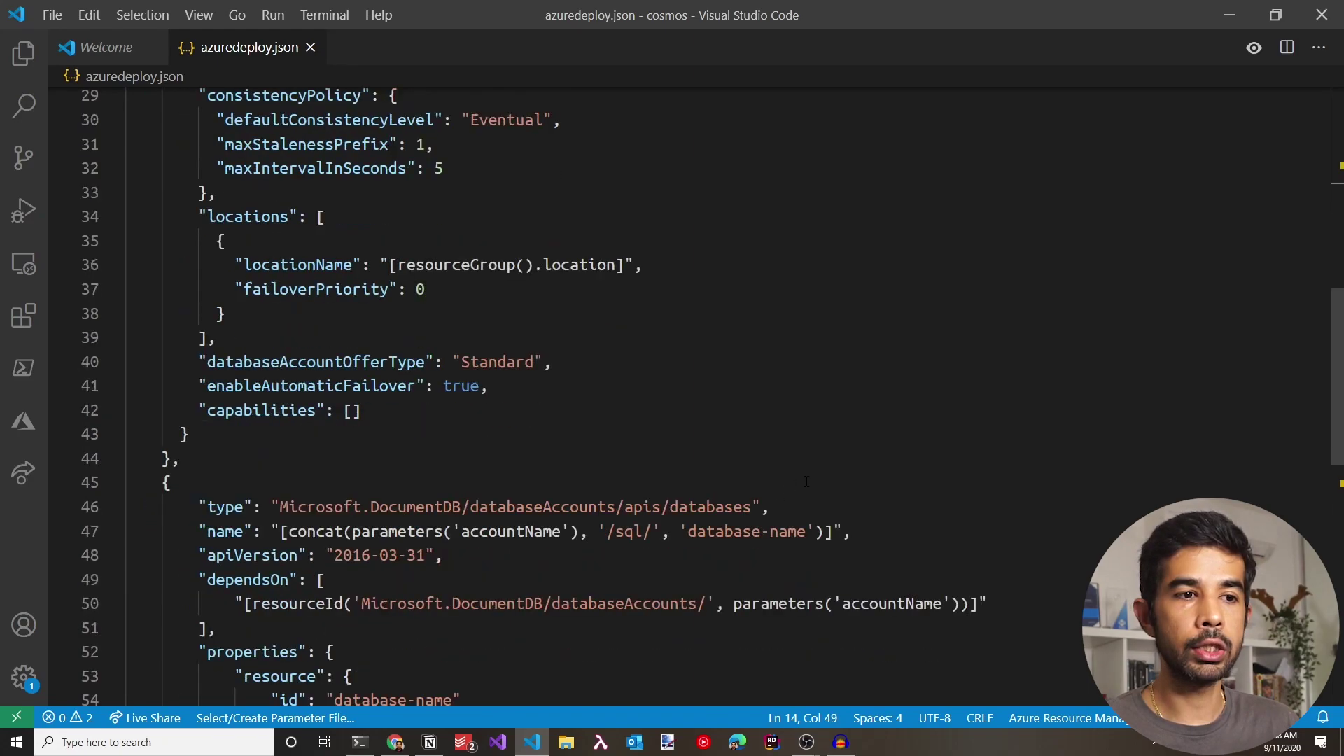
left_click(815, 482)
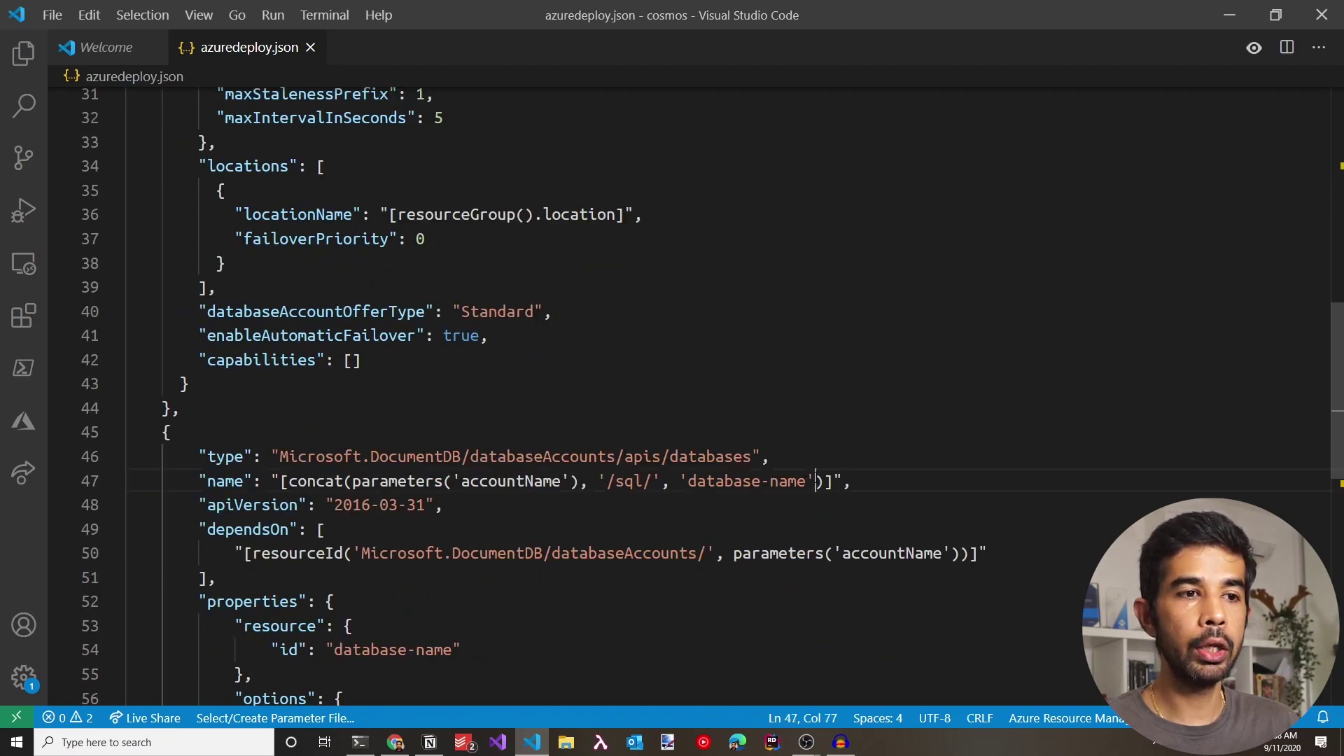
left_click(680, 481, "shift")
type("parameters")
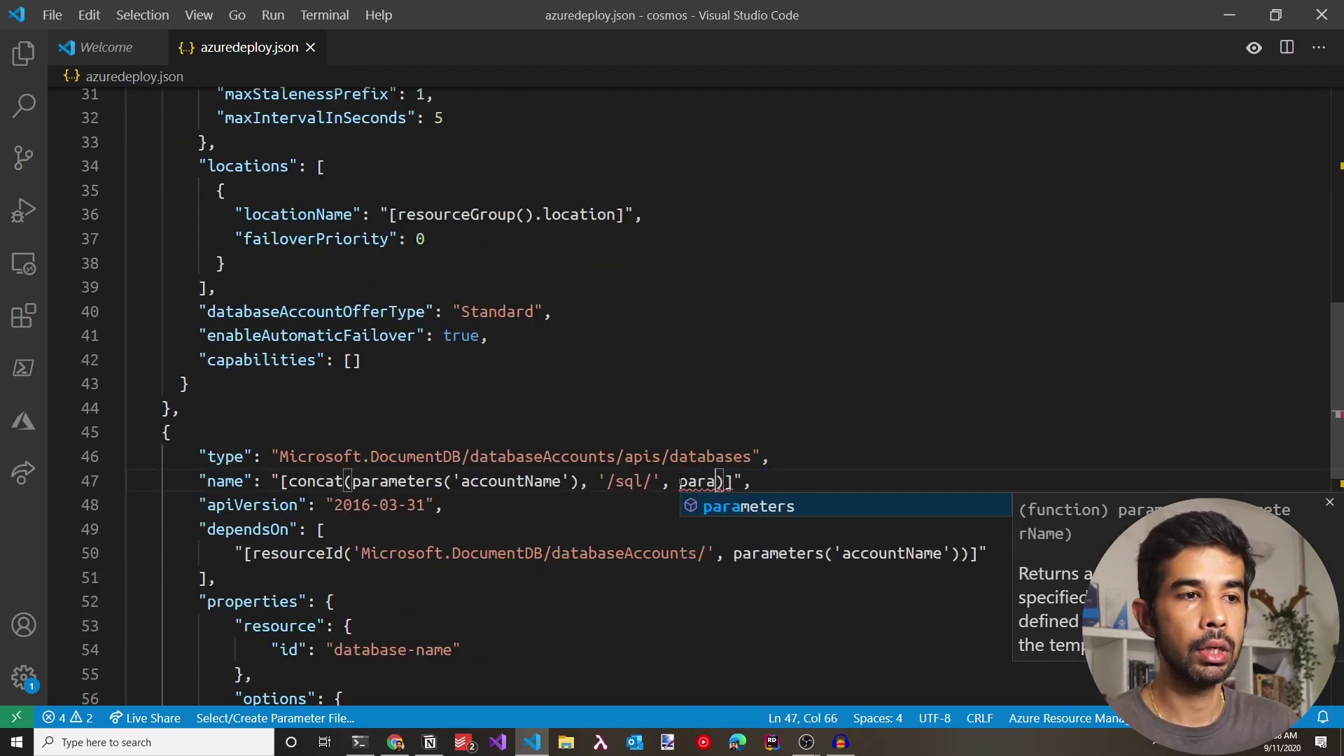
type("(")
key("Down")
key("Return")
key("Down")
scroll(680, 482, "down", 1)
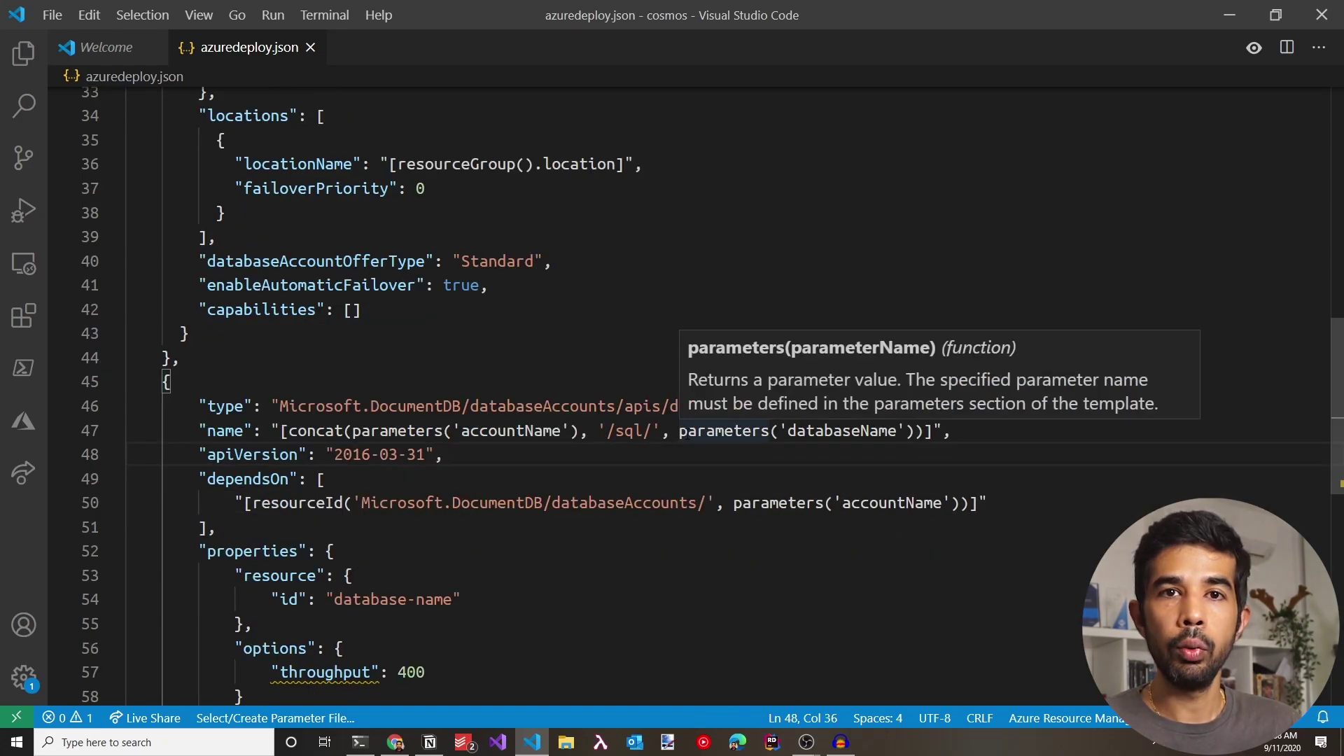
left_click(679, 431)
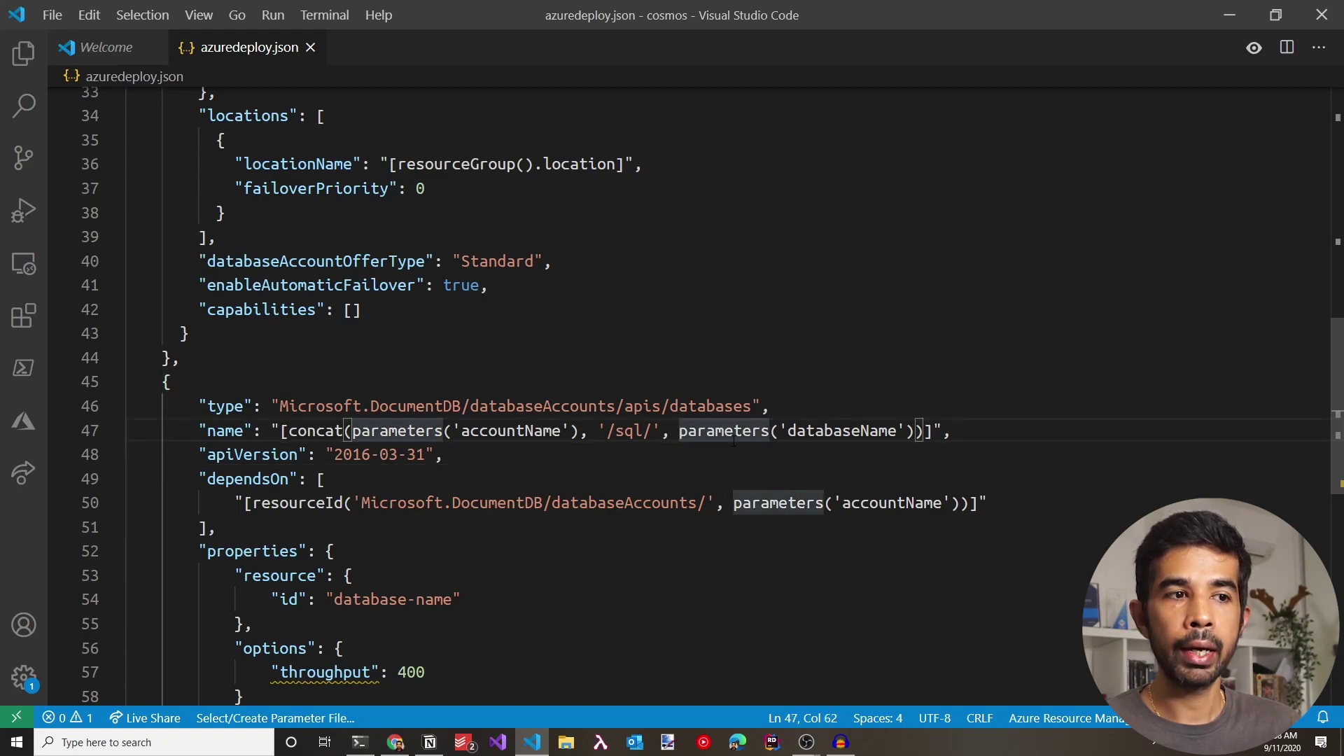
mouse_move(338, 430)
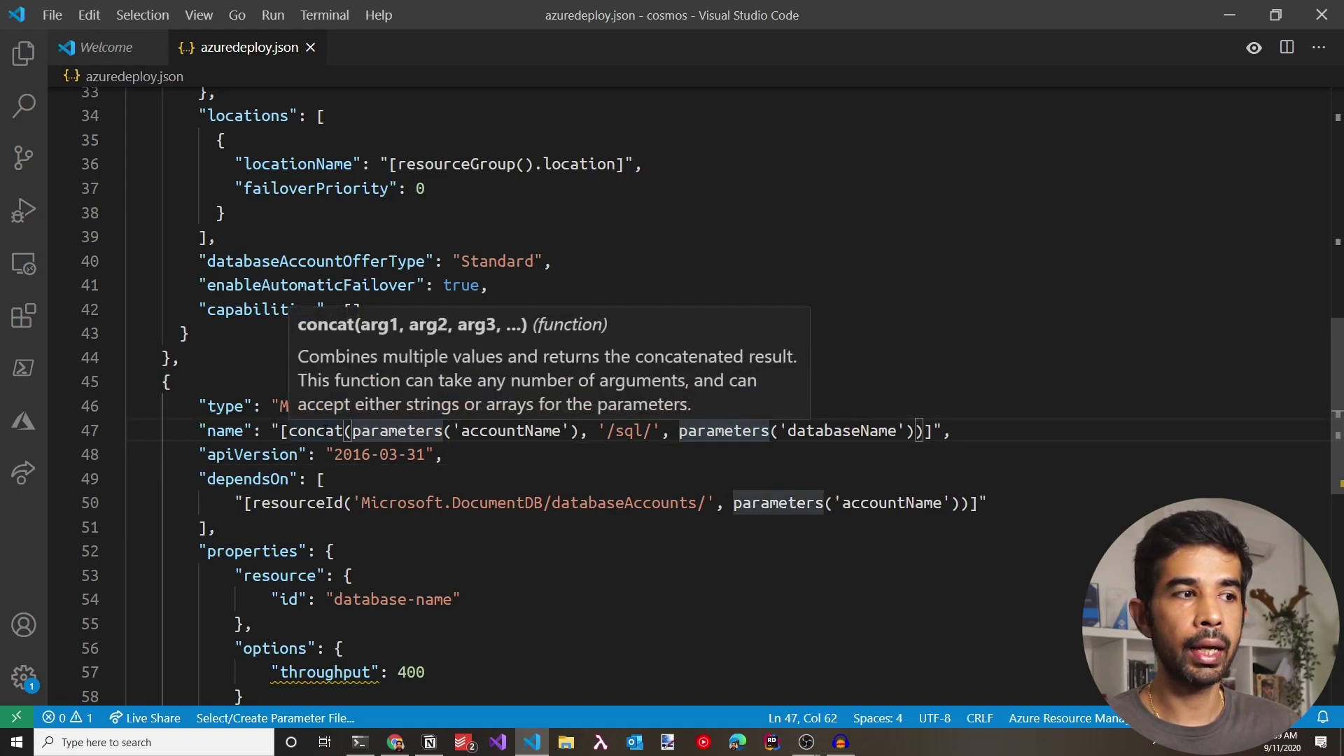
mouse_move(777, 435)
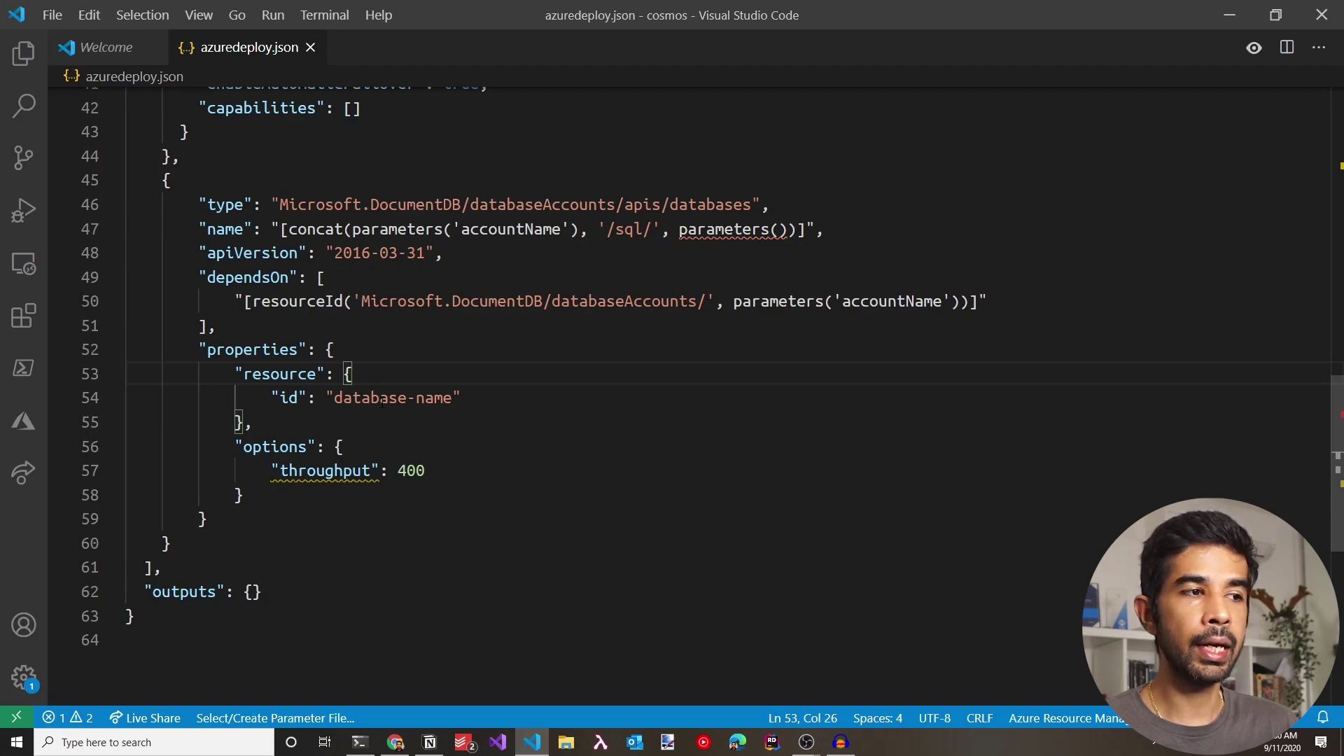
Step: Set the id in the SQL database's resource properties to "[parameters('databaseName')]"
double_click(434, 398)
left_click(334, 398, "shift")
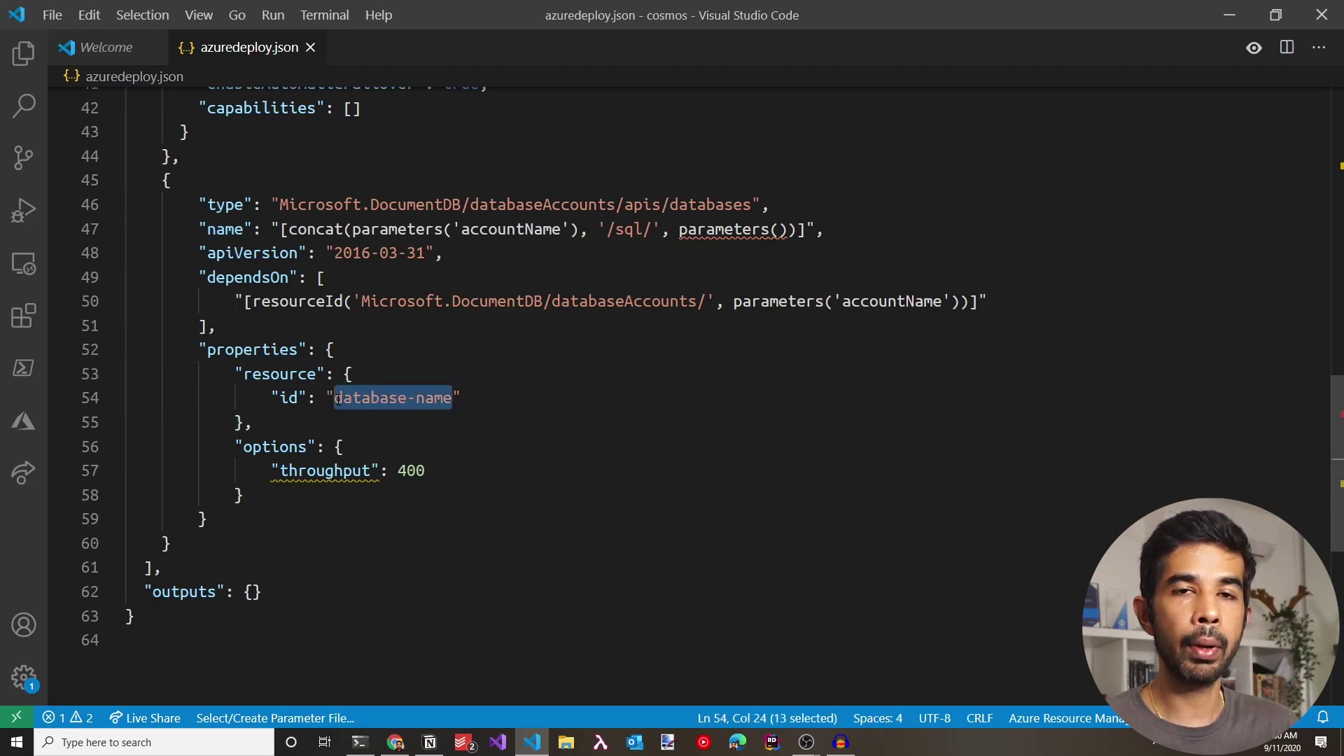
type("[")
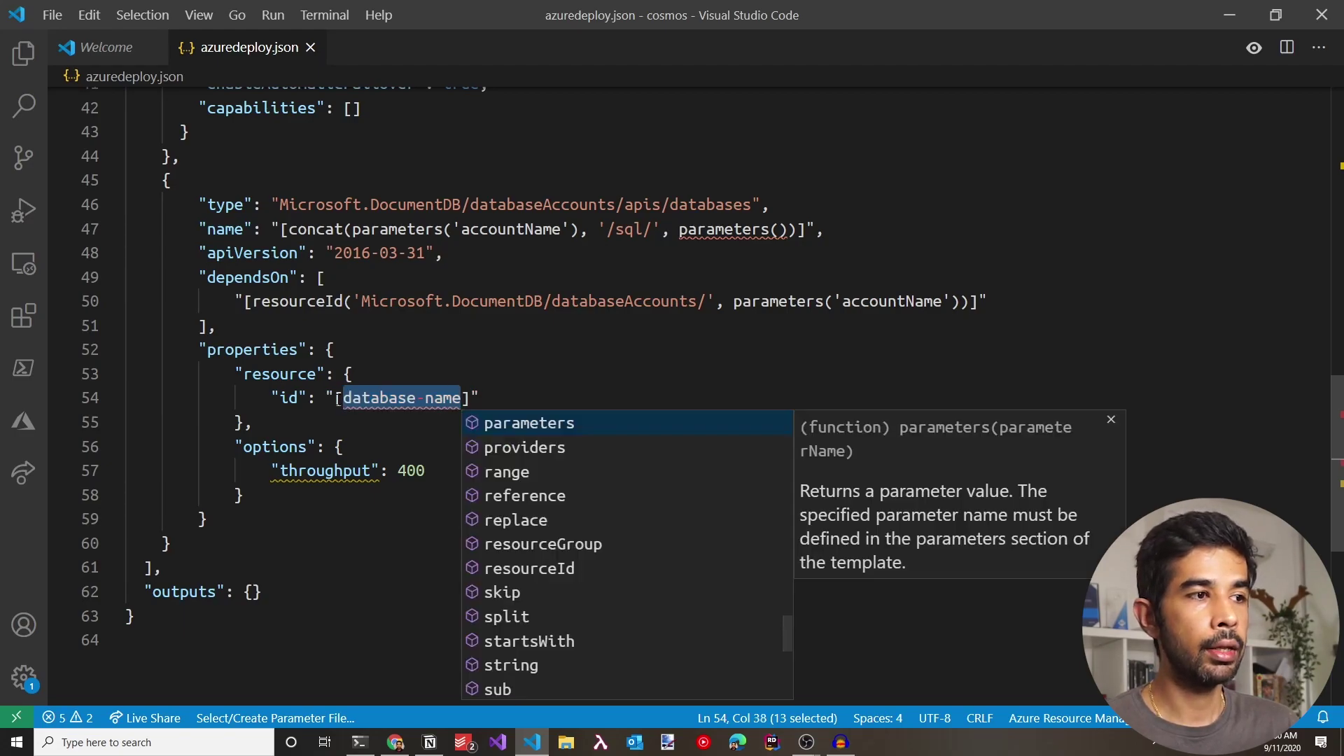
type("par")
key("Tab")
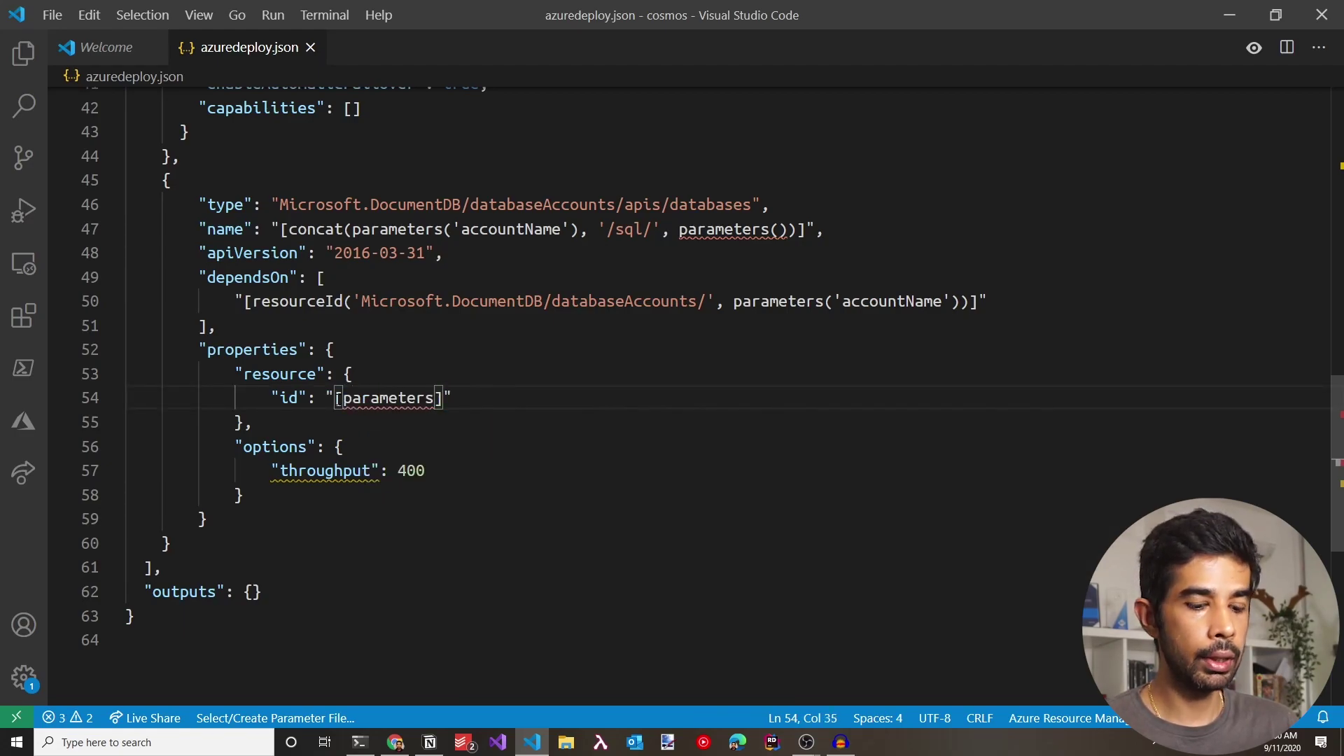
type("('")
key("Down")
key("Tab")
key("Escape")
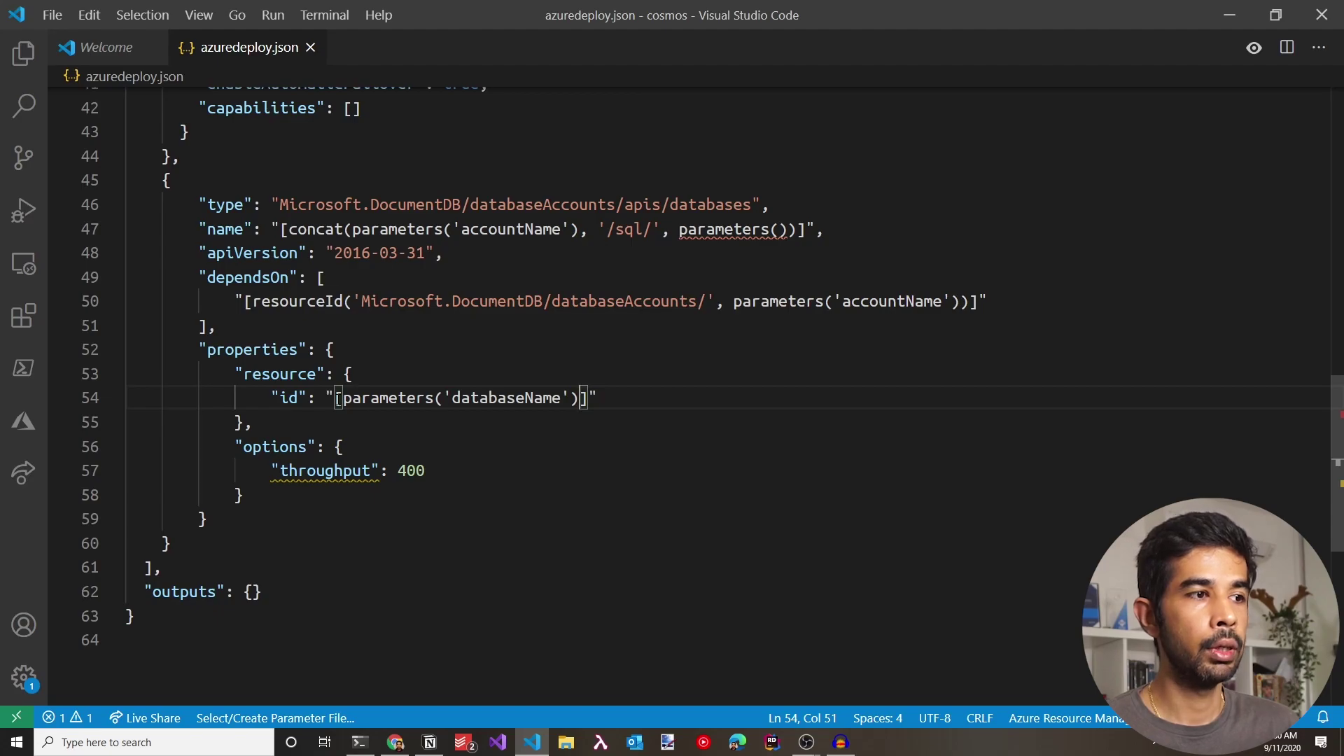
Step: Add a SQL container resource after the SQL database in the resources array using the arm-cosmos-sql-container snippet
scroll(712, 366, "down", 1)
scroll(382, 453, "down", 1)
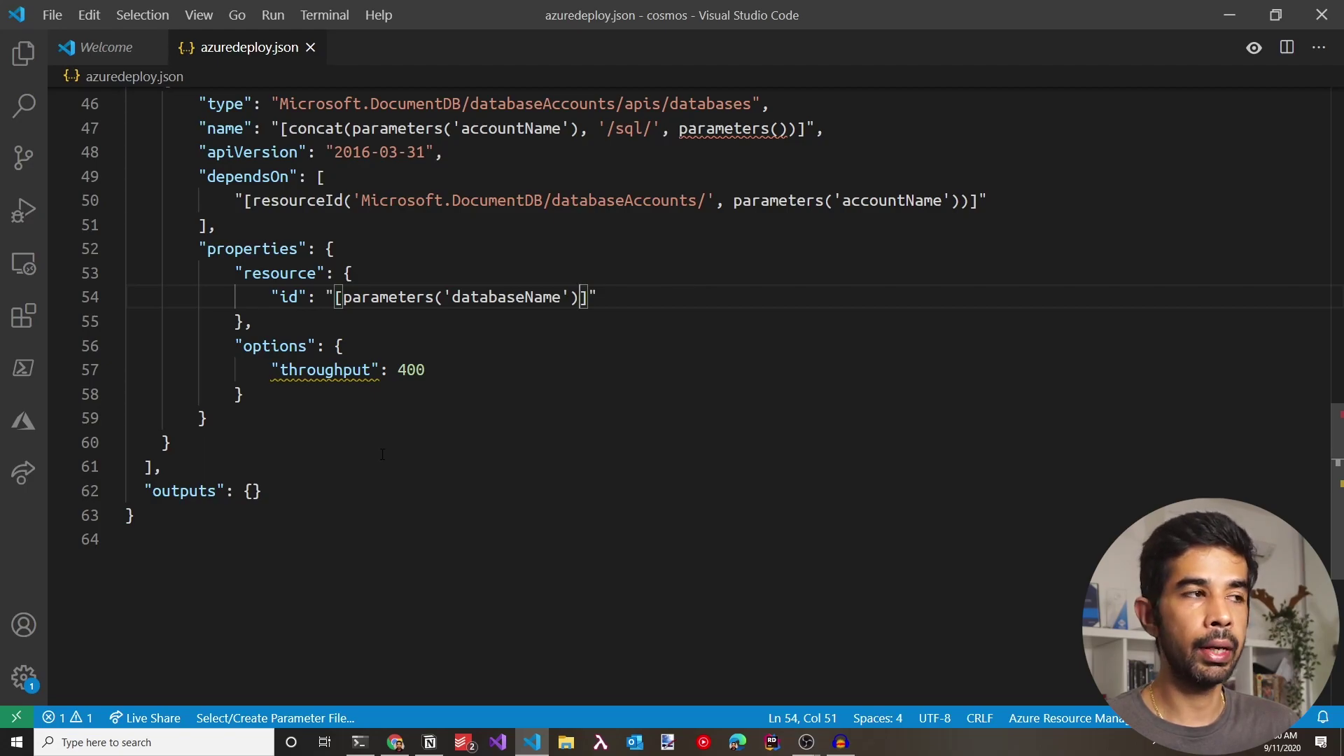
left_click(175, 443)
type(",")
key("Return")
type("arm-cosmos")
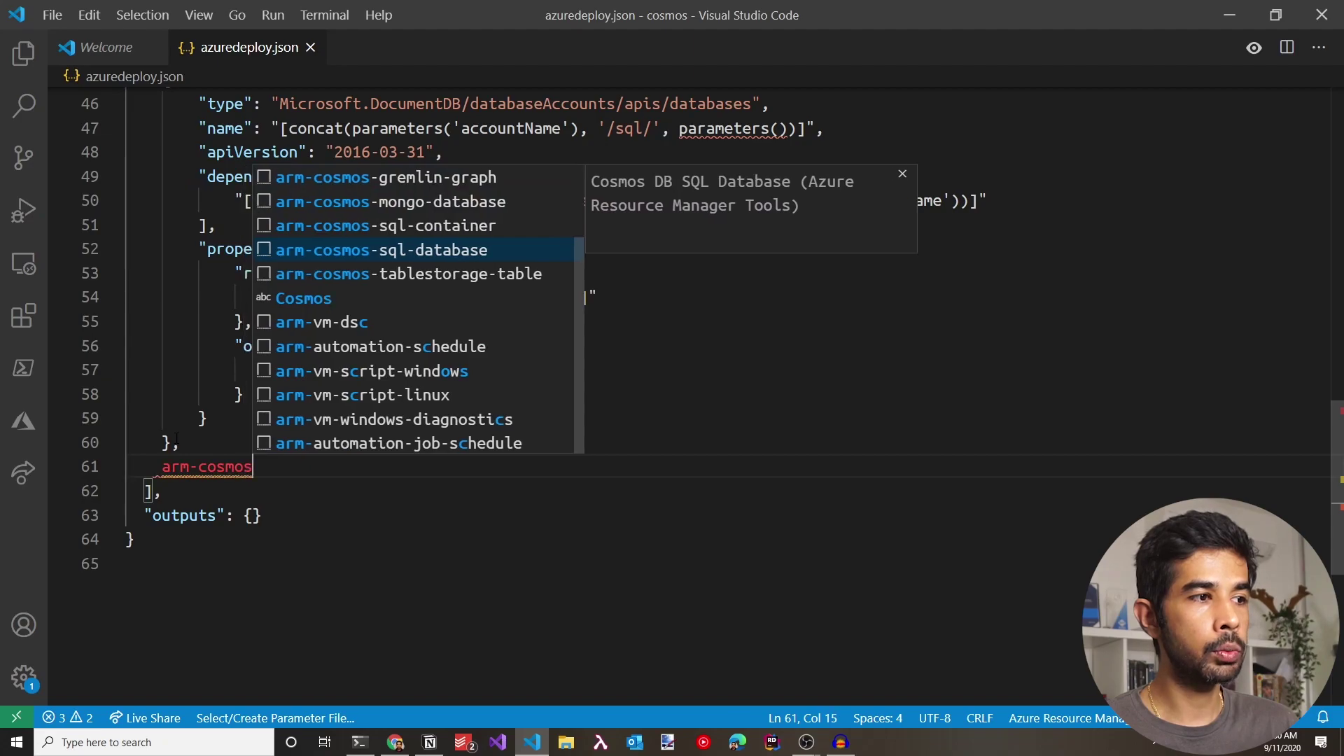
type("-con")
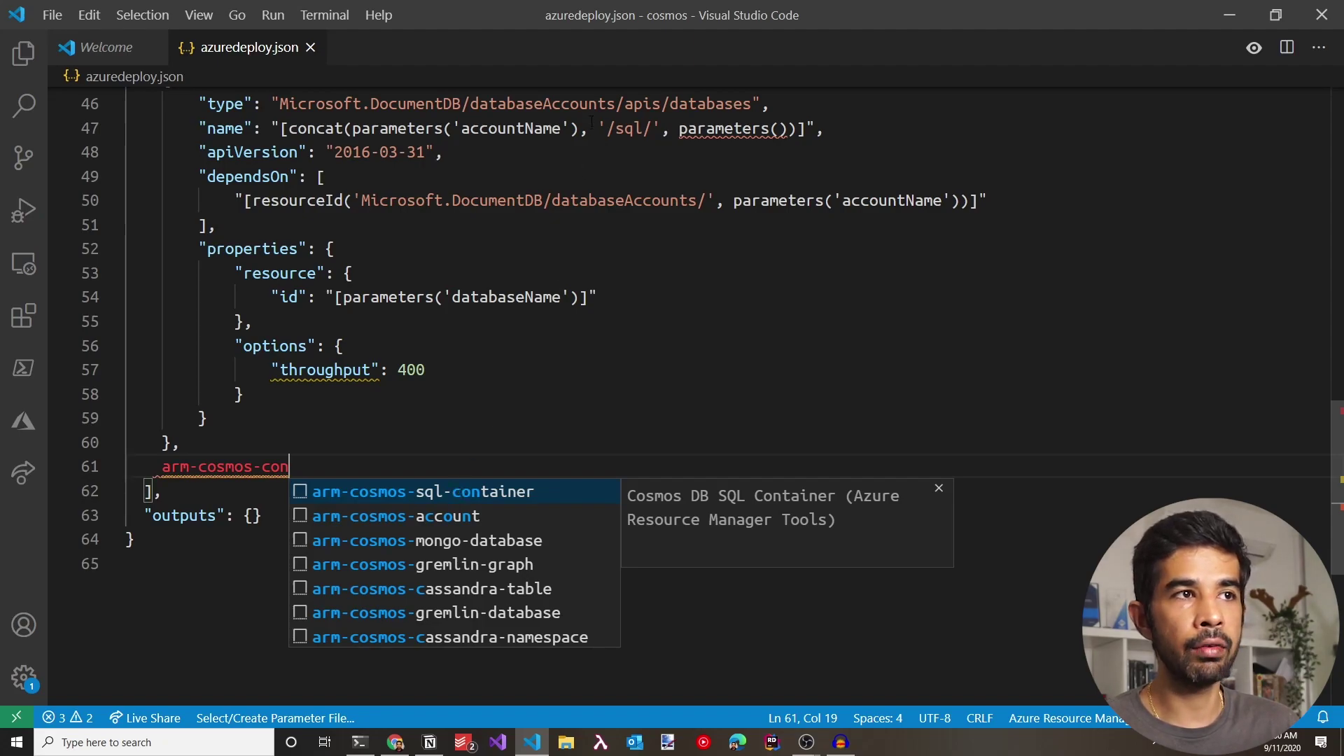
left_click(490, 495)
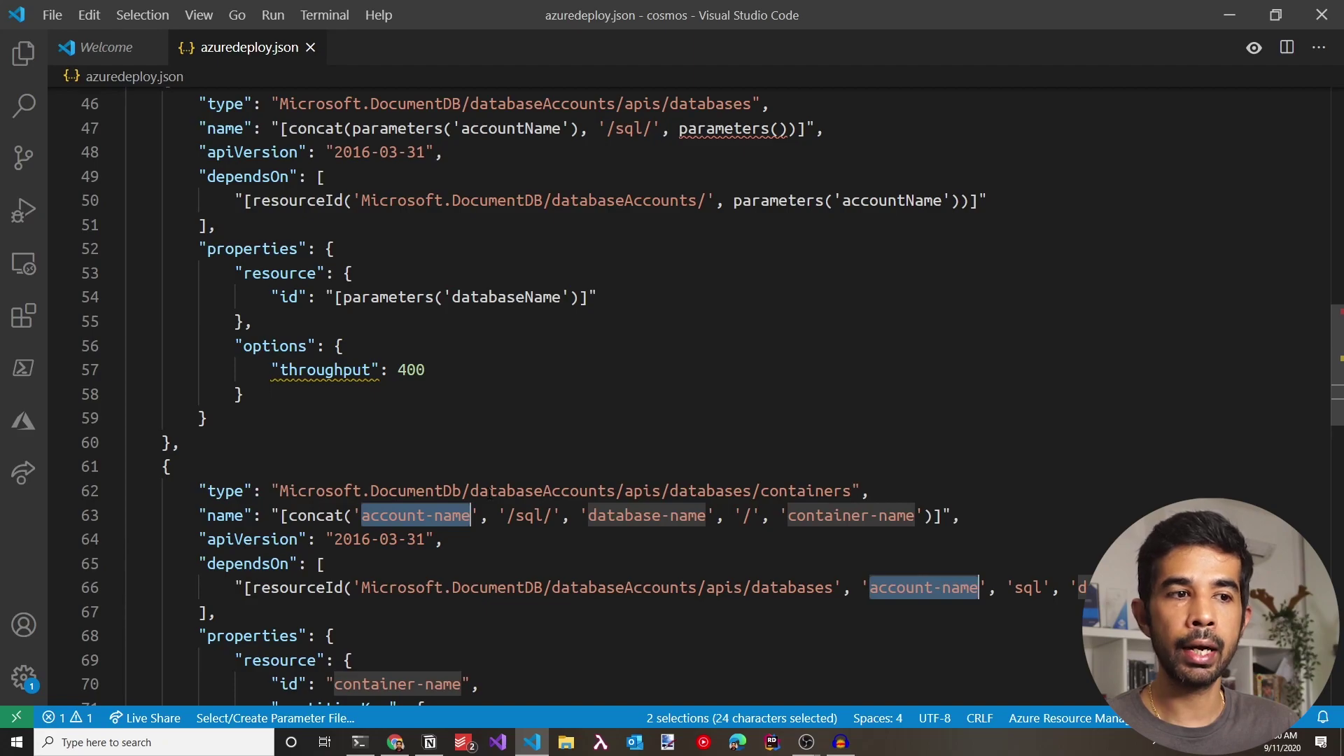
Step: Replace the quoted account-name placeholder in the container's name expression with parameters('accountName')
scroll(489, 494, "down", 2)
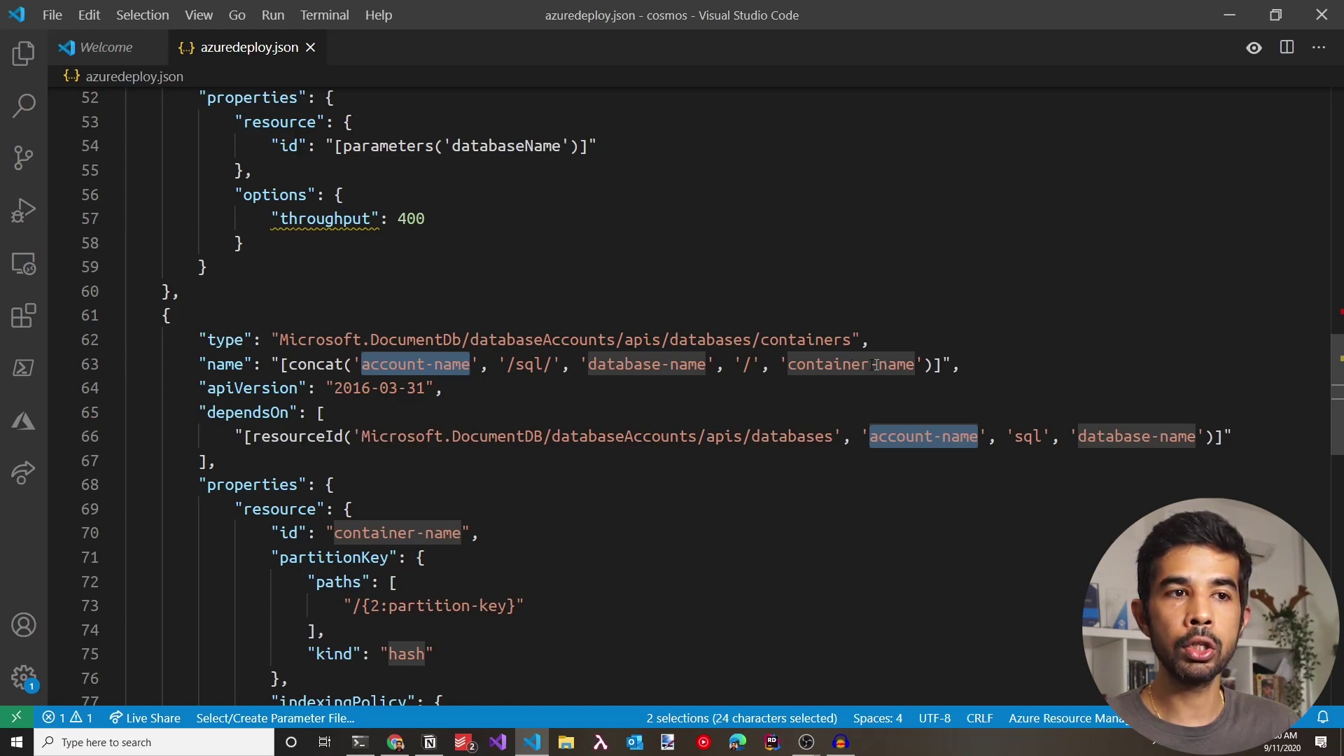
left_click(481, 362)
left_click(353, 362, "shift")
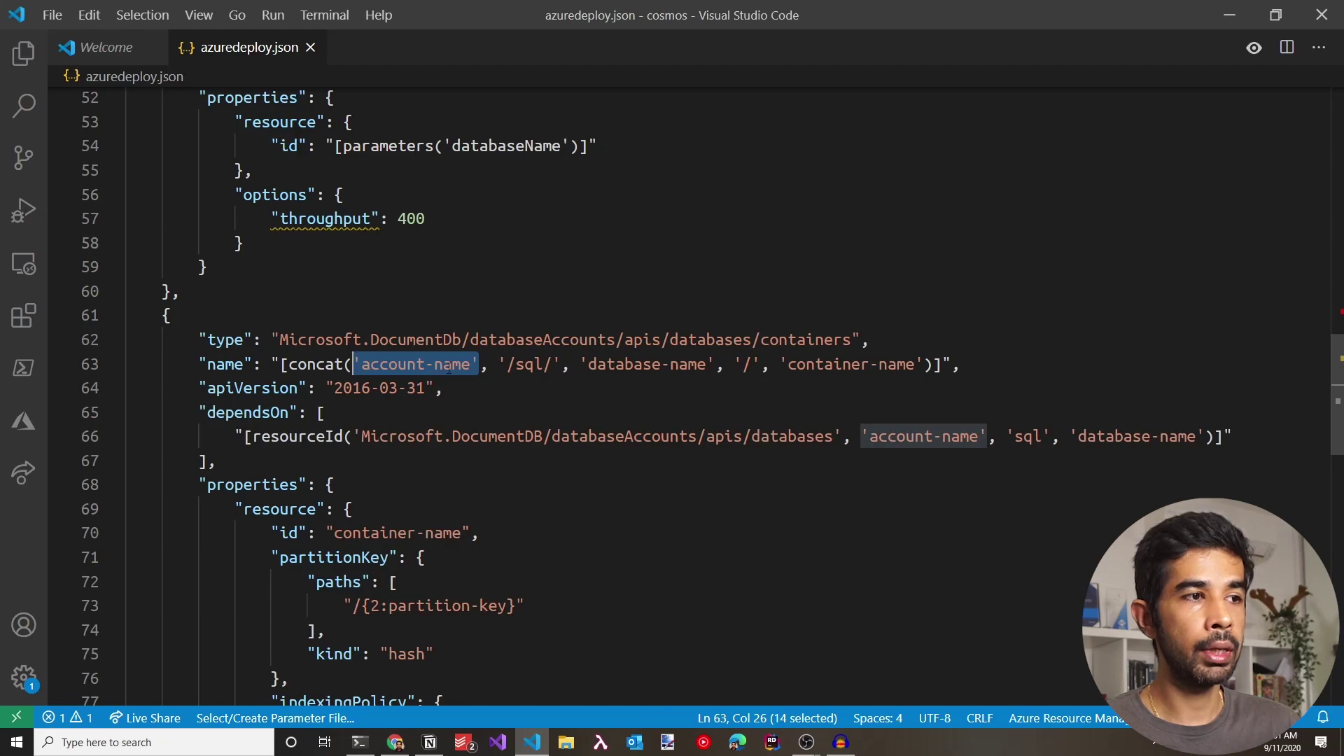
type("para")
key("Tab")
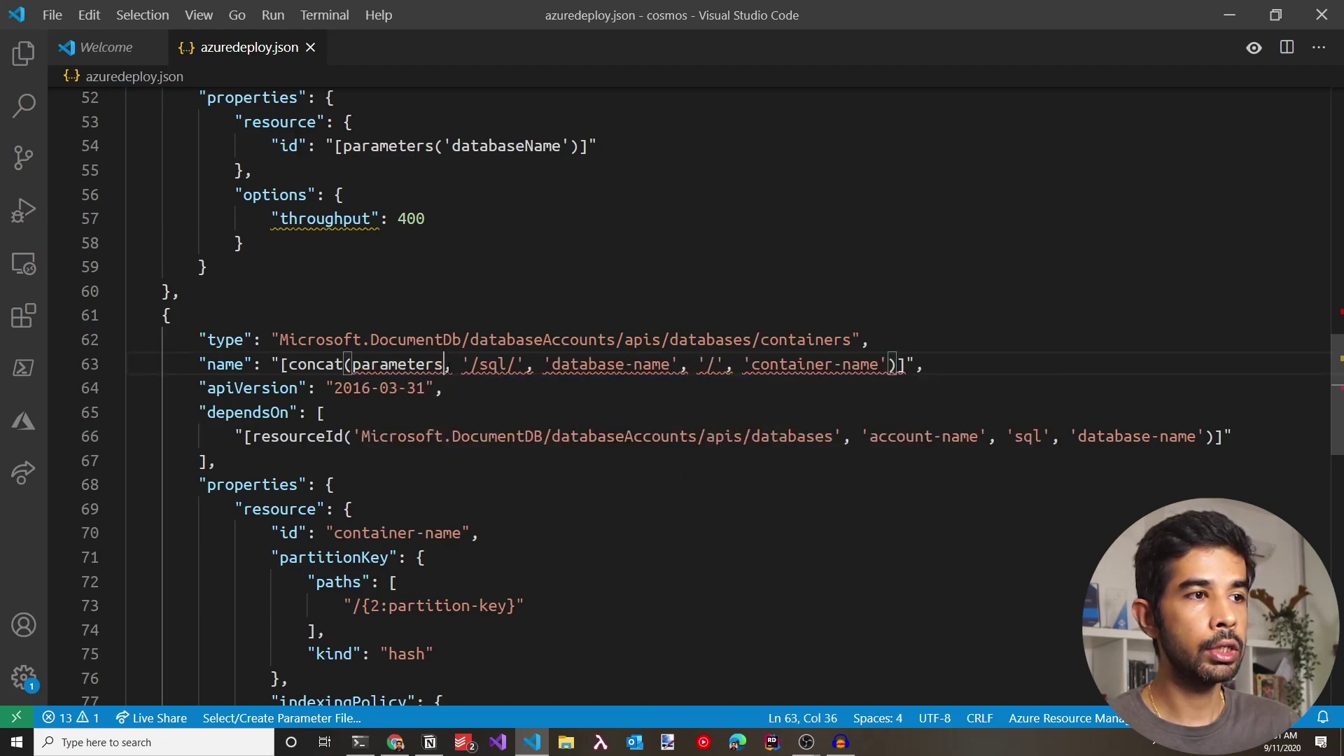
type("('")
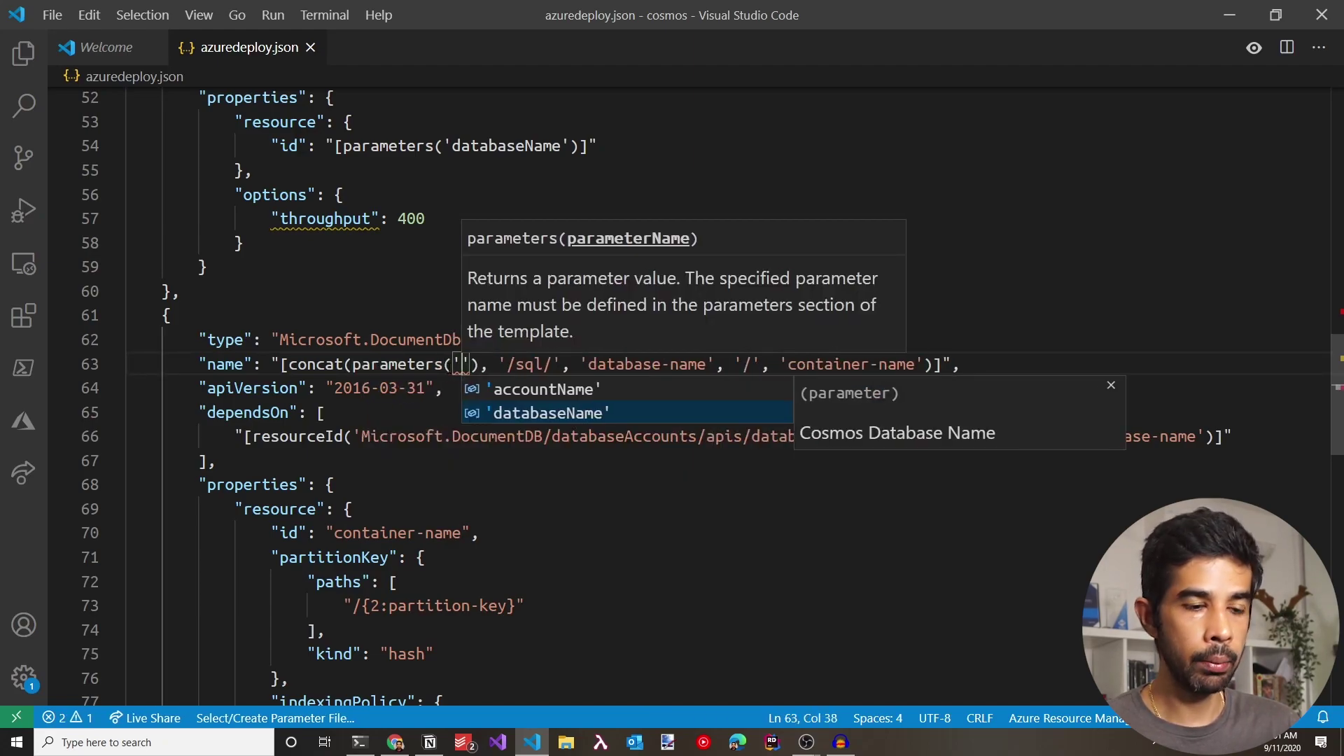
key("Up")
key("Tab")
key("Right")
Step: Replace the quoted account-name placeholder in the container's dependsOn expression with parameters('accountName')
left_click(989, 435)
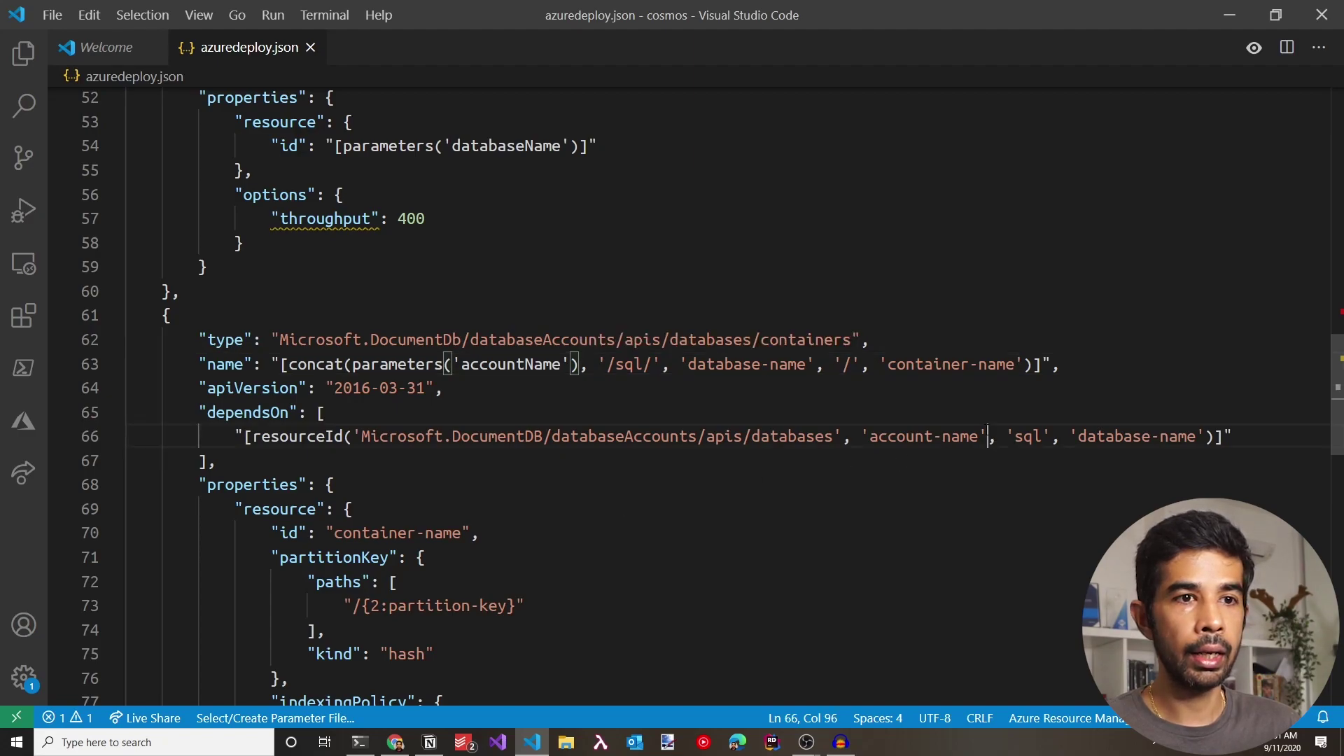
left_click(863, 435, "shift")
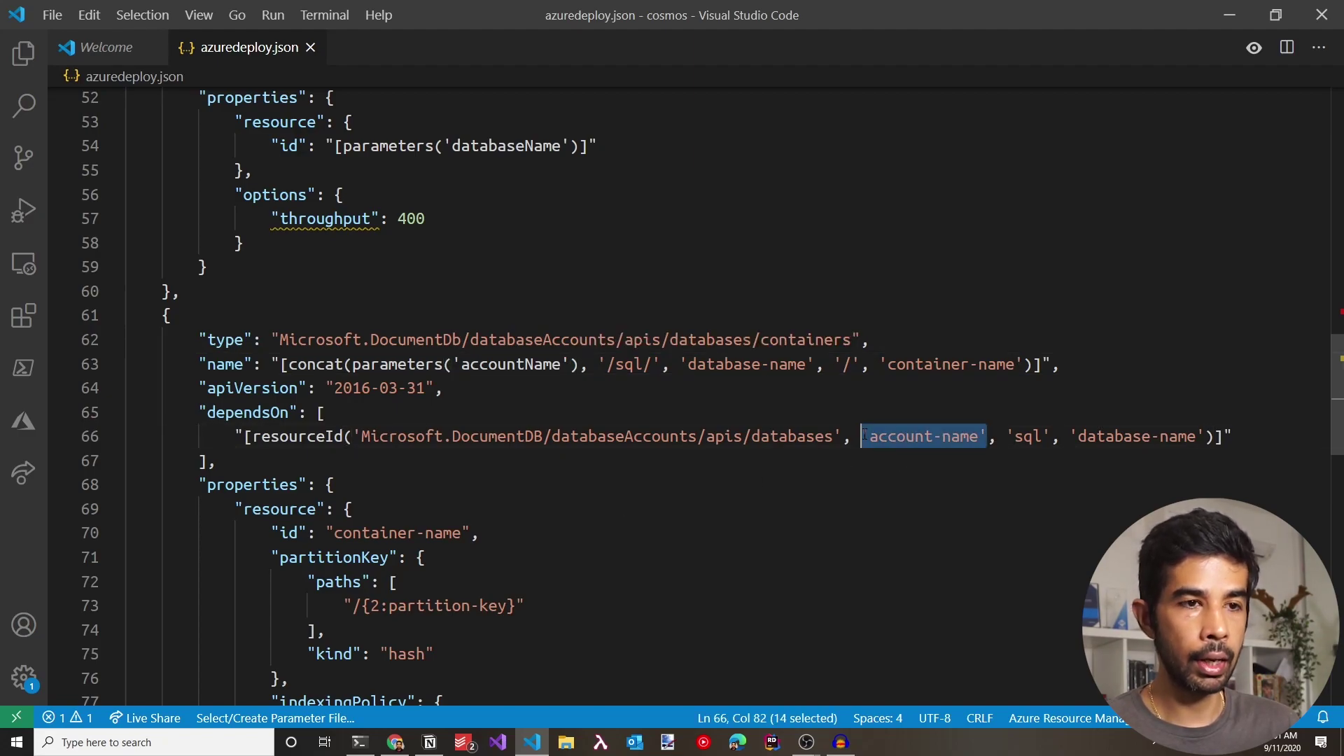
type("para")
key("Tab")
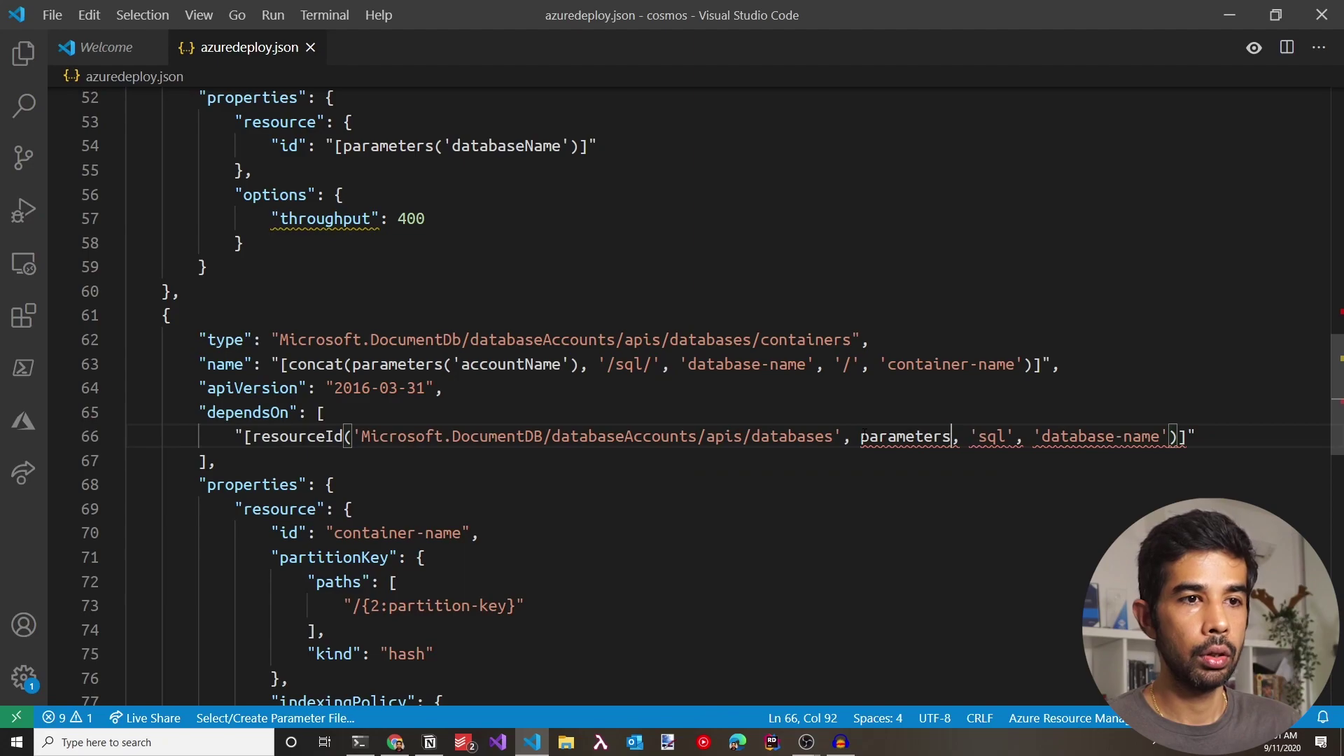
type("('")
key("Tab")
key("Right")
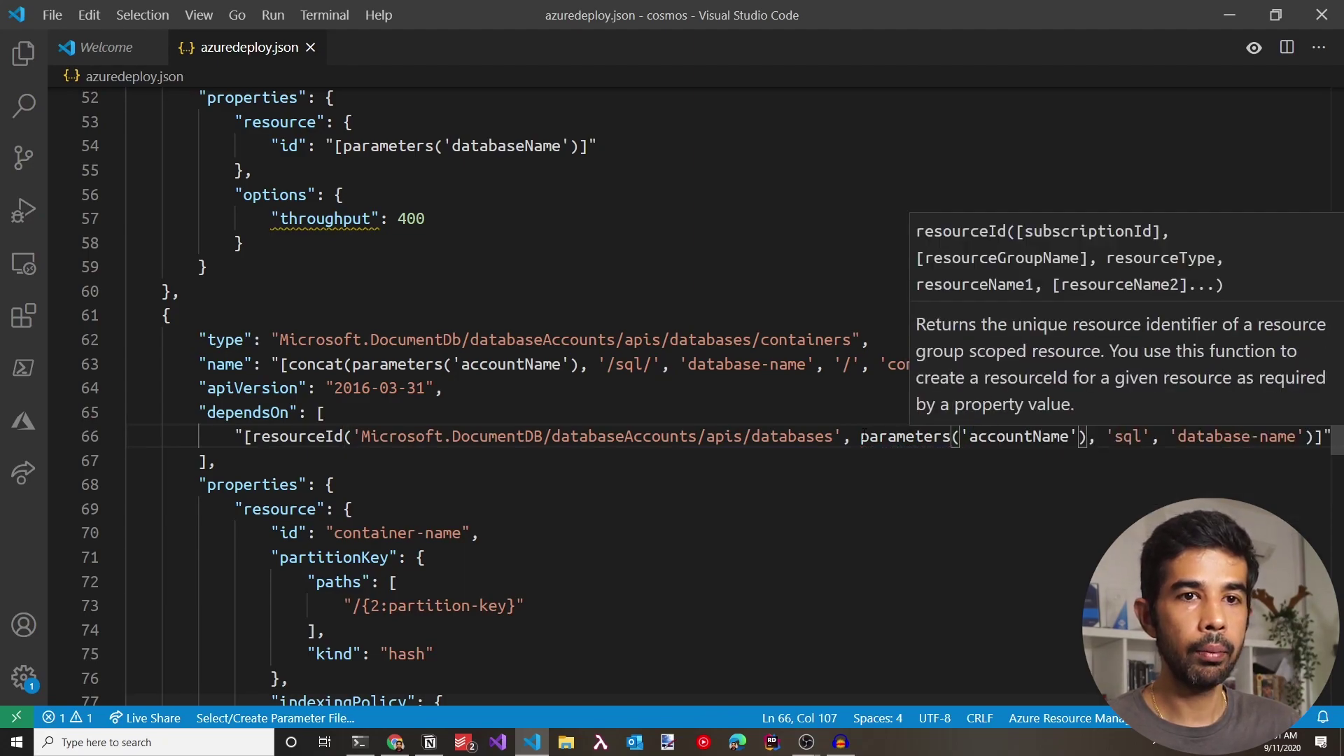
Step: Wrap the 'database-name' placeholder in the container's name expression in a parameters() call
left_click(679, 364)
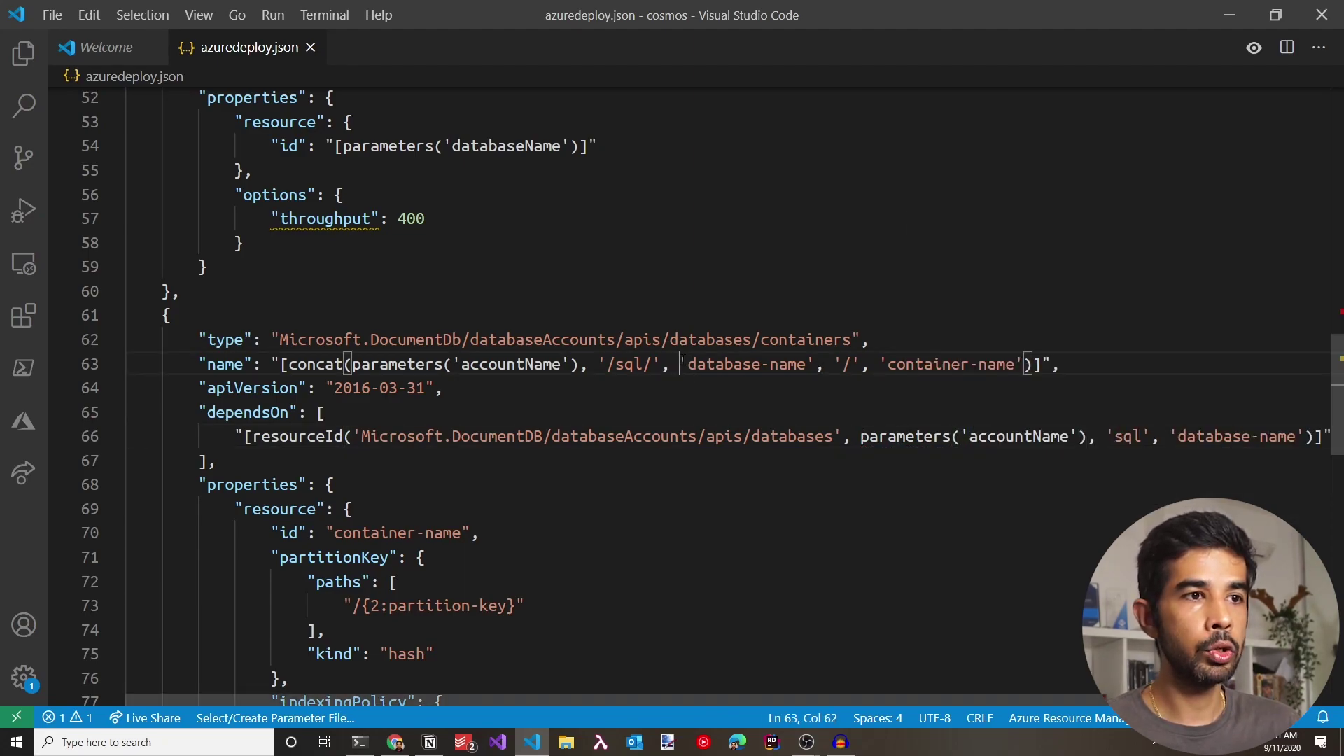
type("para")
key("Tab")
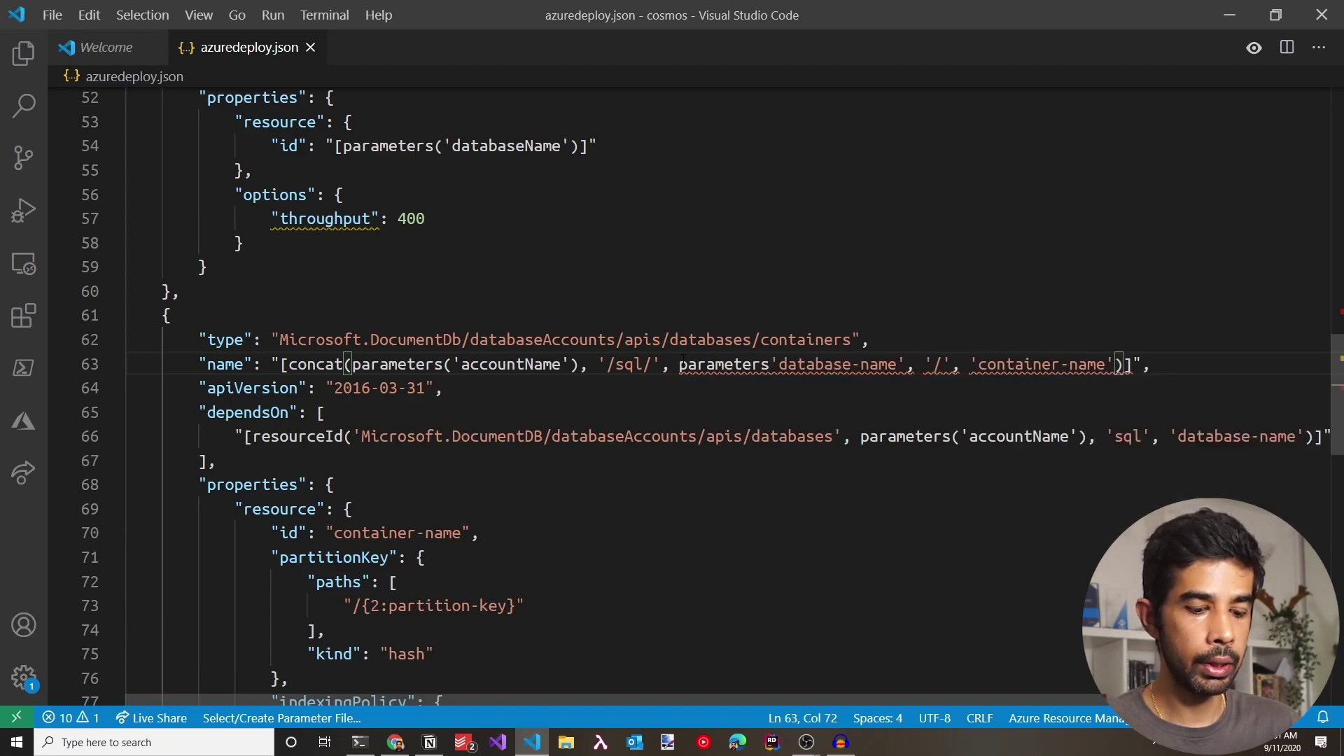
type("(")
key("Right")
key("Right")
key("Right")
key("Right")
key("Right")
key("Right")
key("Right")
key("Right")
key("Right")
key("Right")
key("Right")
key("Right")
key("Right")
key("Right")
key("Right")
type(")")
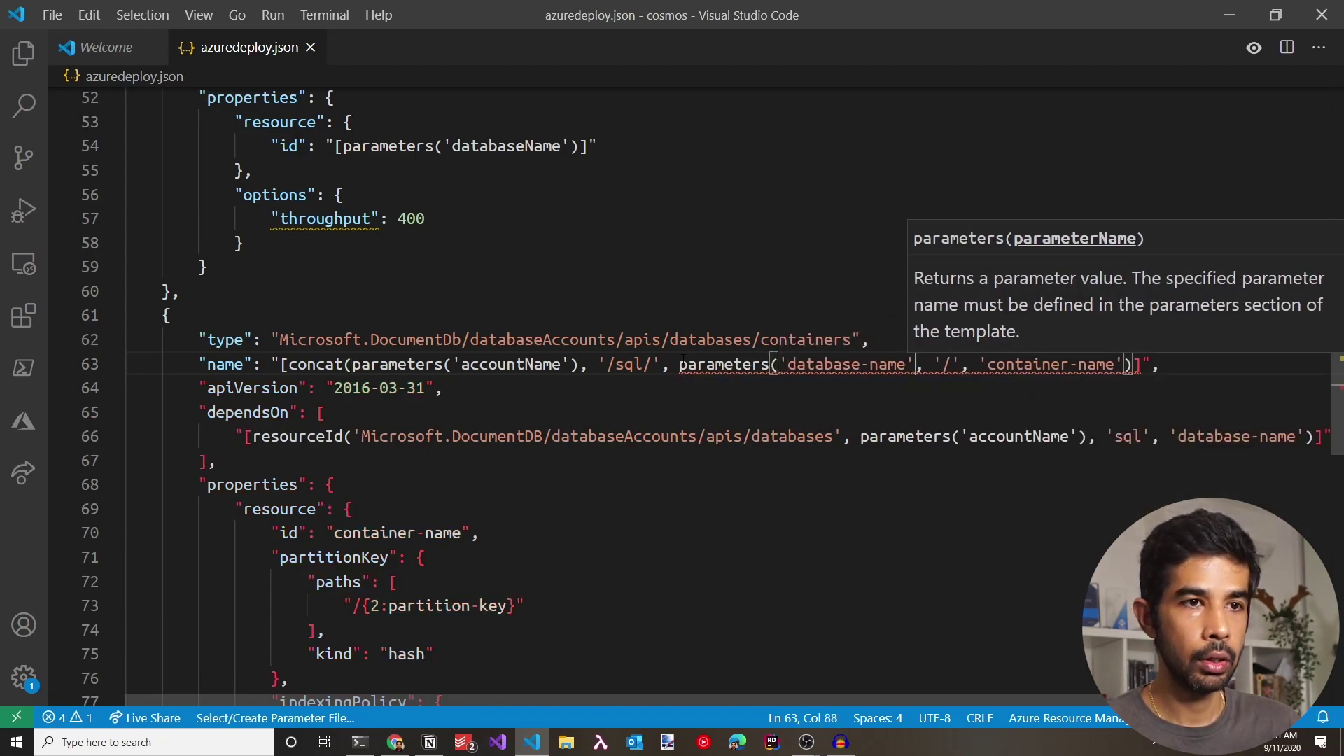
type(")")
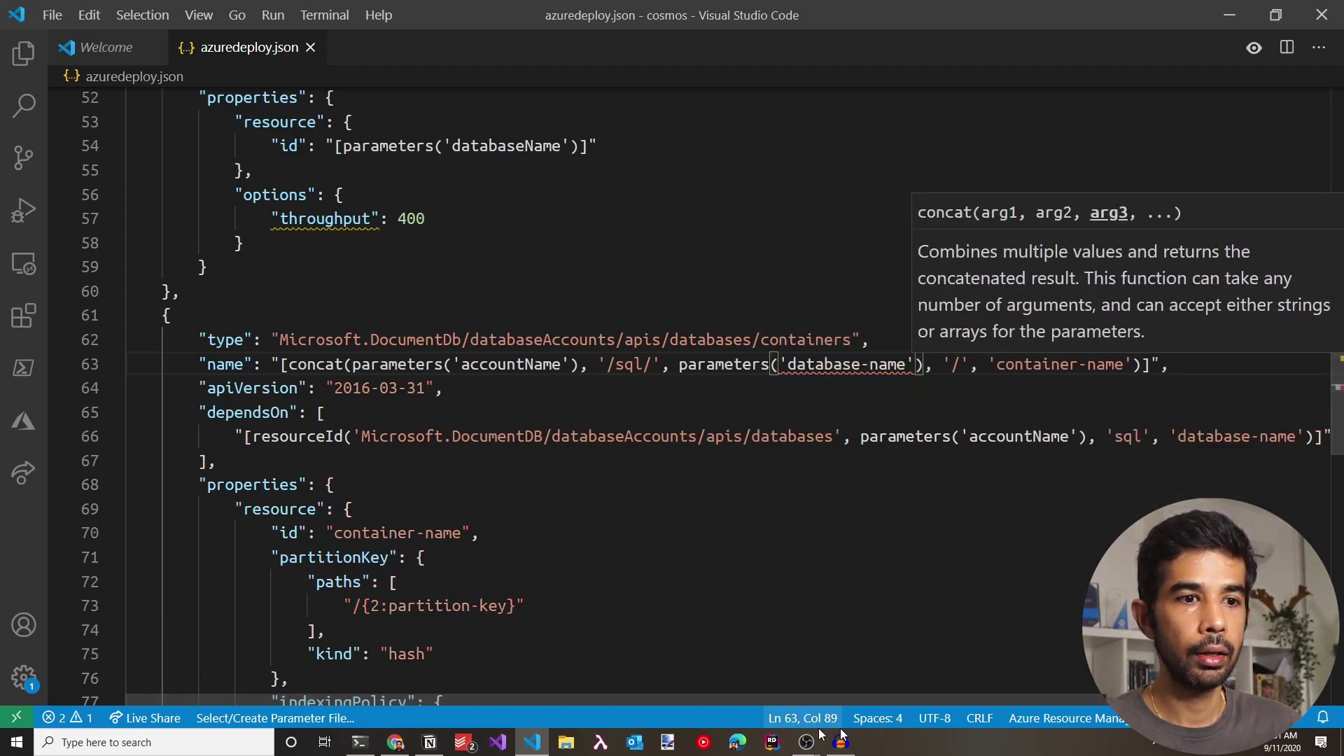
Step: Replace the quoted database-name placeholder in the container's dependsOn expression with parameters('databaseName')
left_click(1303, 436)
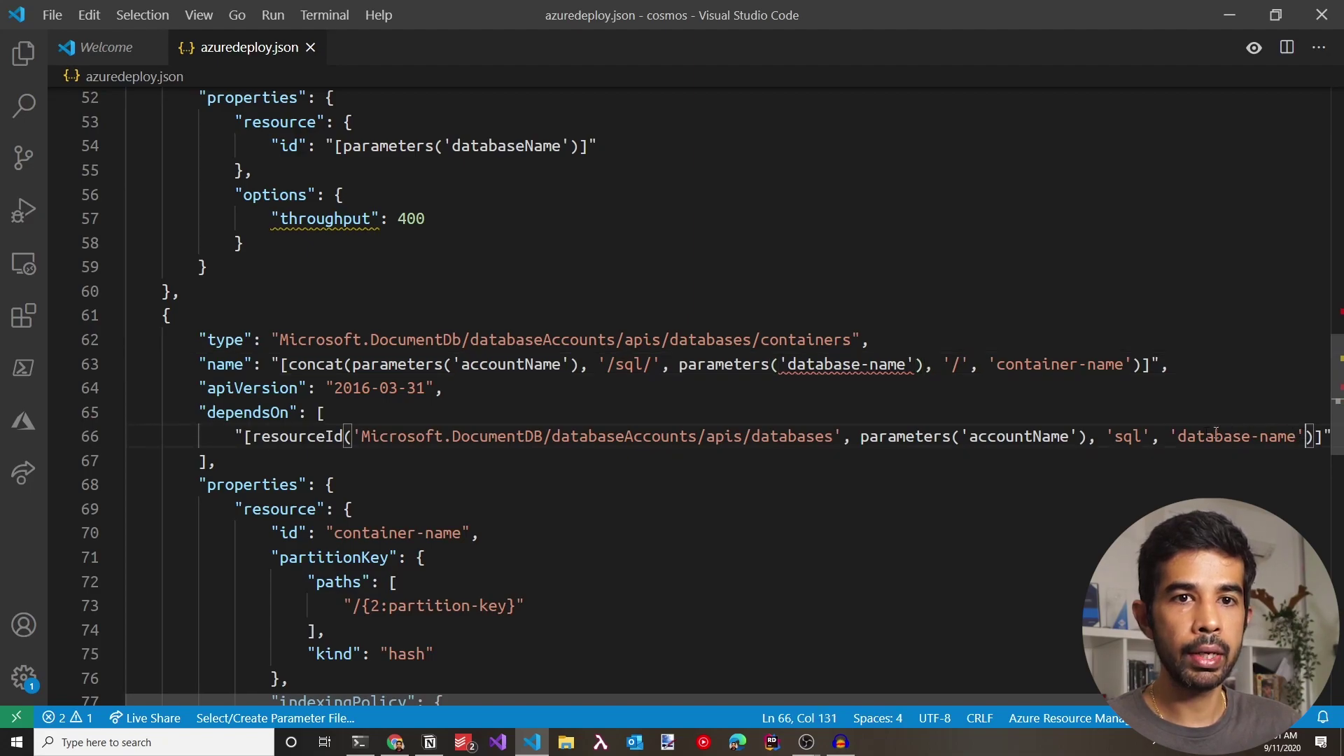
left_click(1170, 436)
type("parameters")
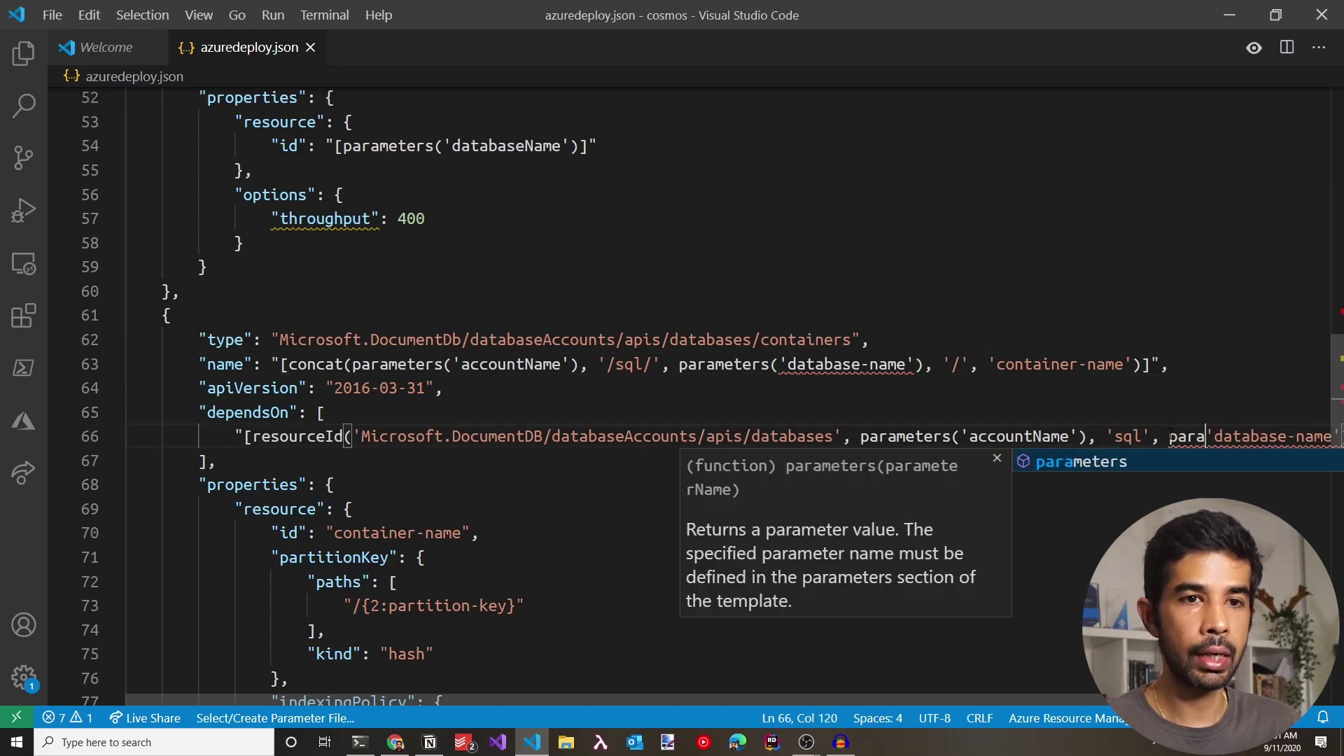
type("(")
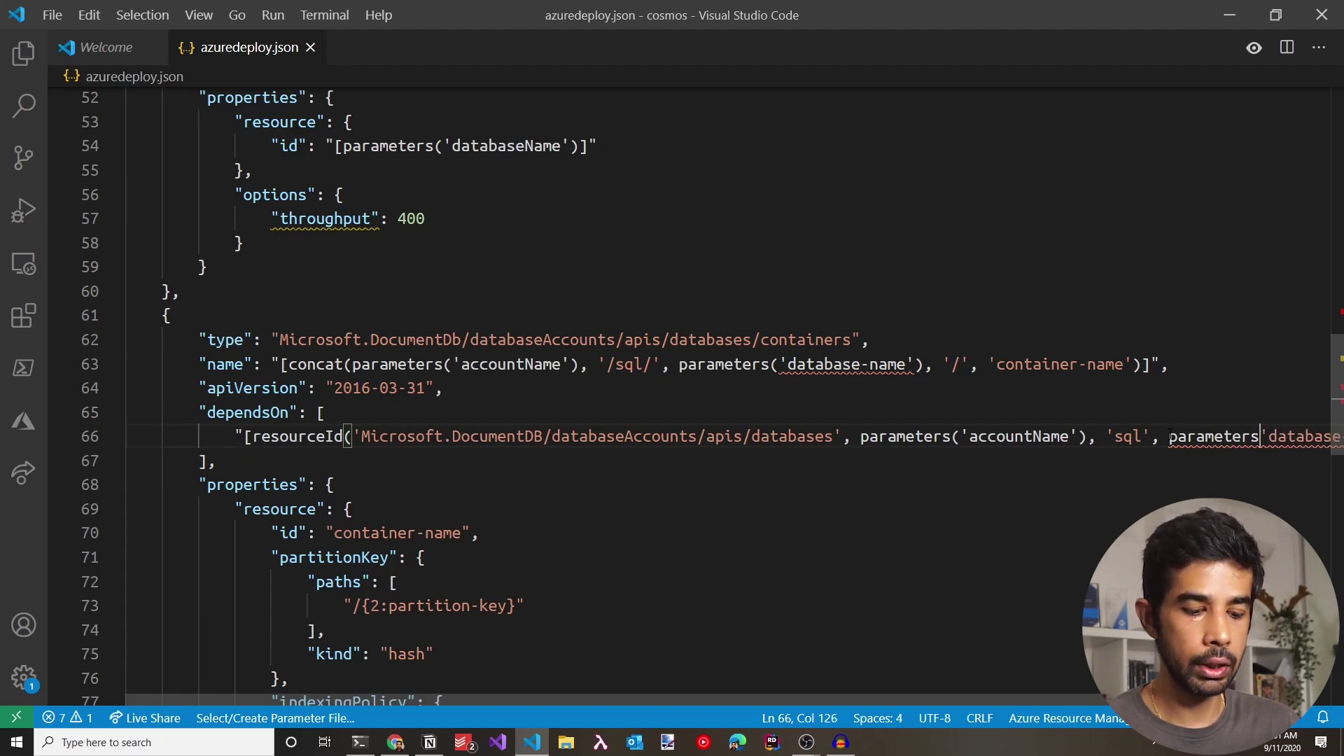
key("Right")
key("ctrl+Right")
key("ctrl+Right")
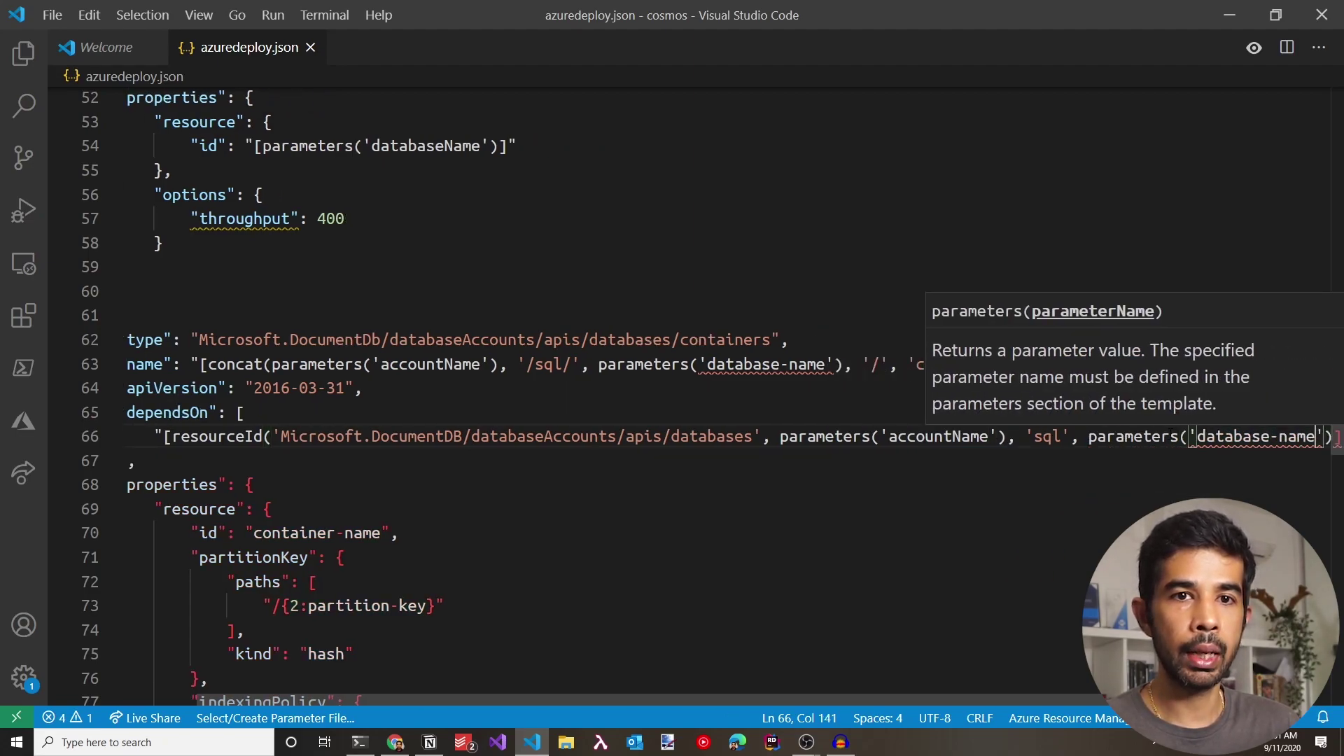
key("Right")
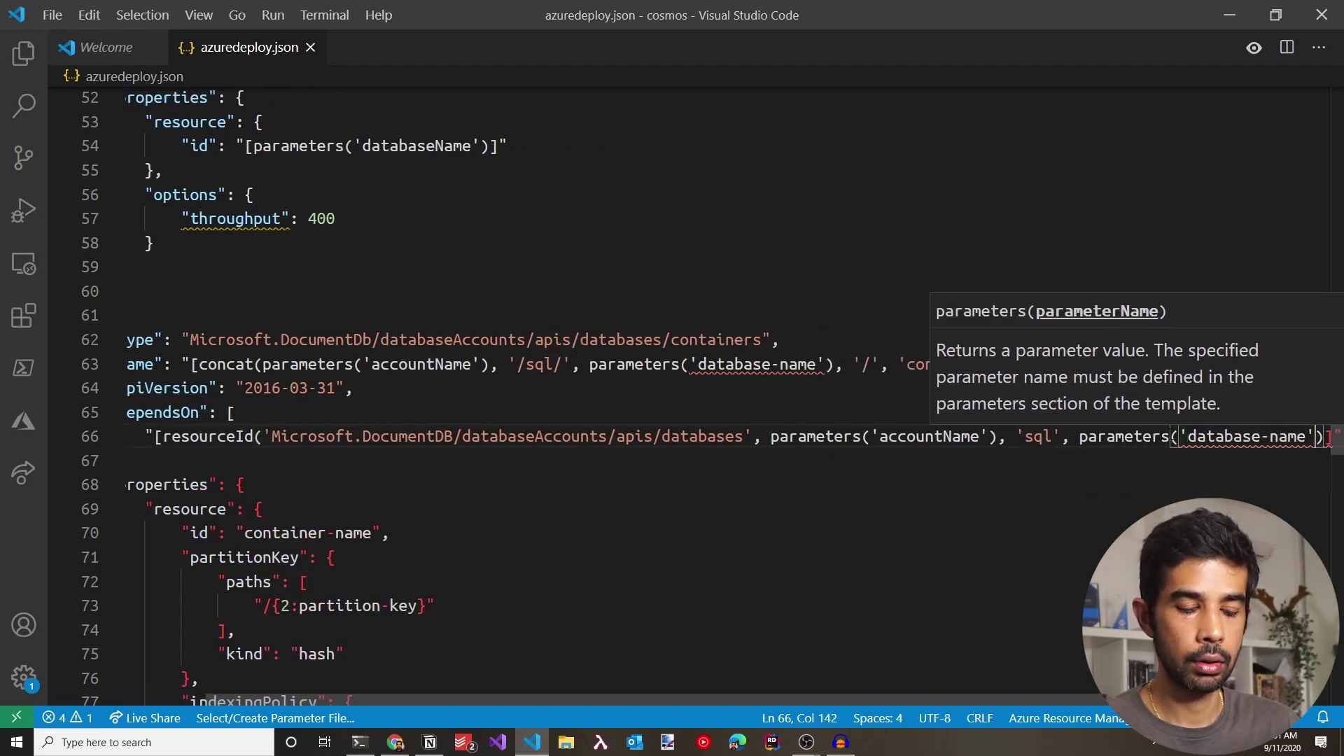
type(")")
key("Left")
key("Left")
key("ctrl+shift+Left")
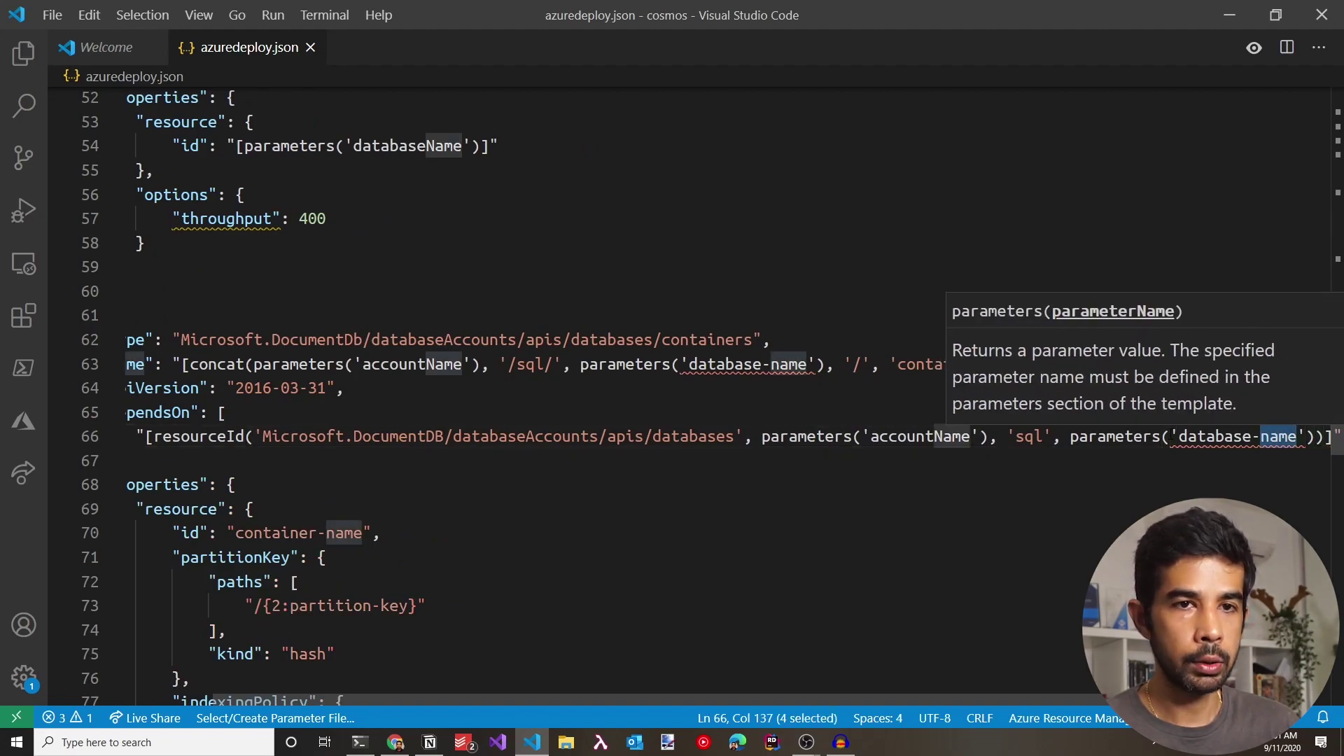
key("BackSpace")
key("BackSpace")
type("n")
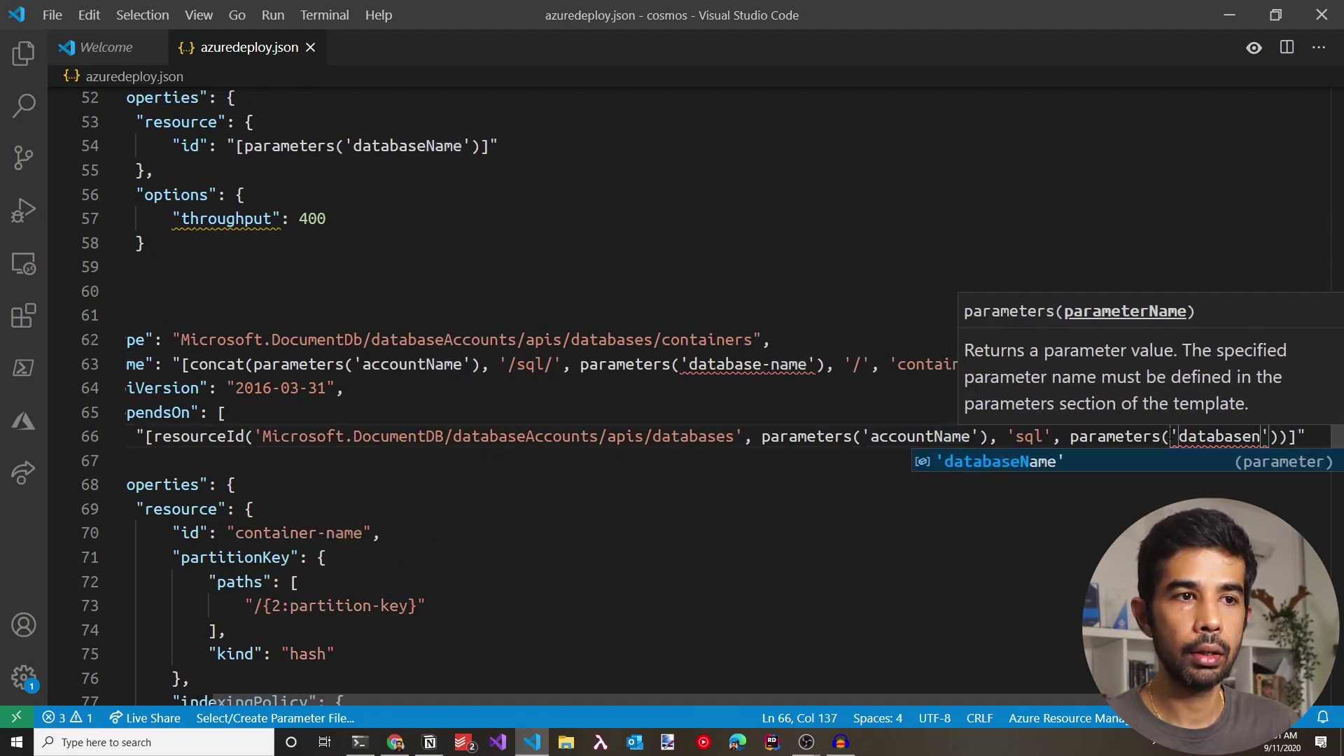
key("Return")
Step: Change the parameter referenced in the container's name expression from database-name to 'databaseName'
double_click(790, 364)
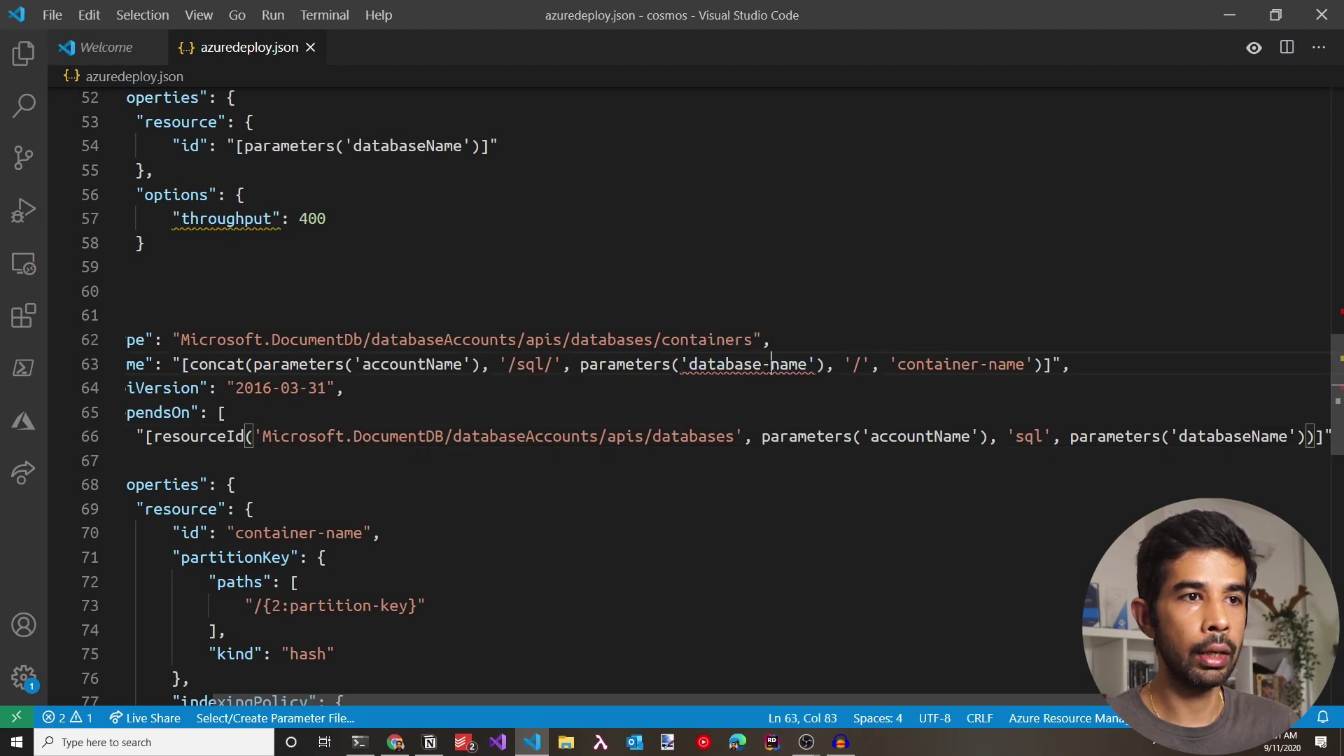
key("BackSpace")
key("BackSpace")
type("n")
key("Return")
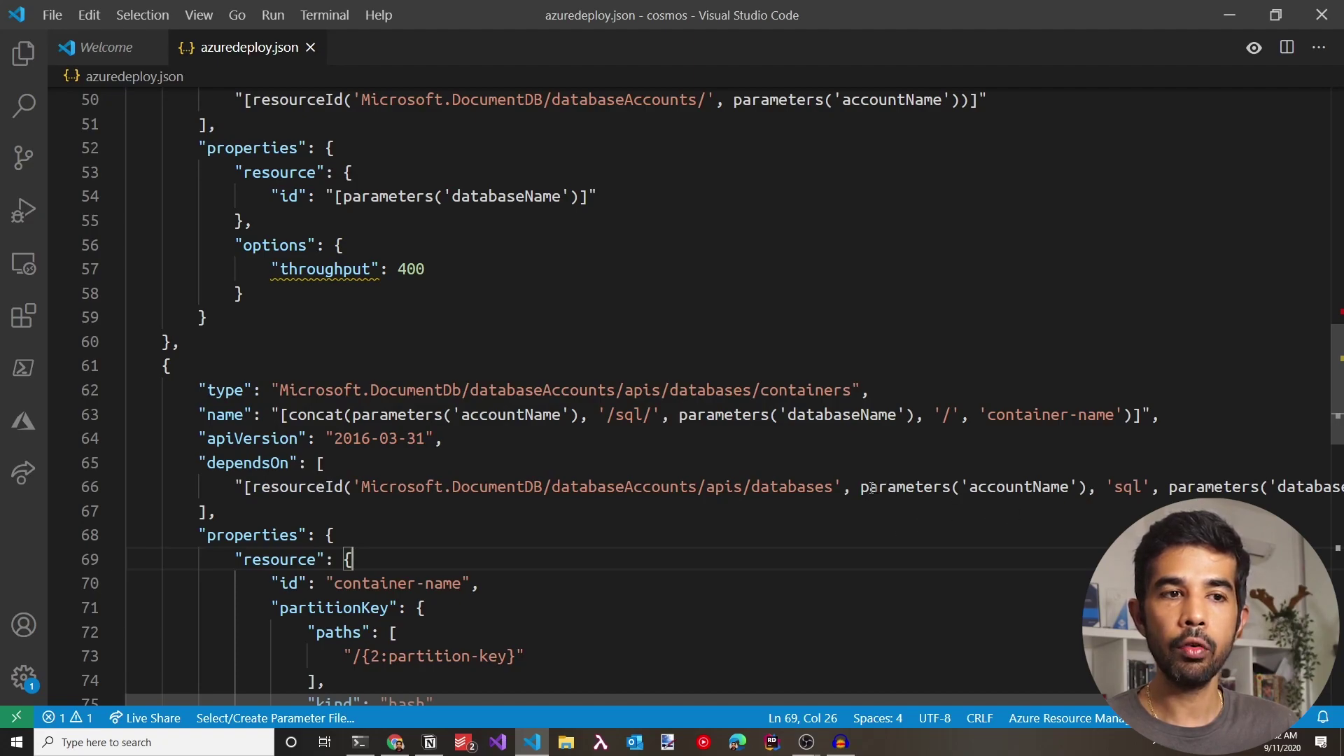
Step: Review the SQL container resource's name and dependsOn expressions, its container-name placeholder and its partition key path
scroll(1069, 695, "right", 2)
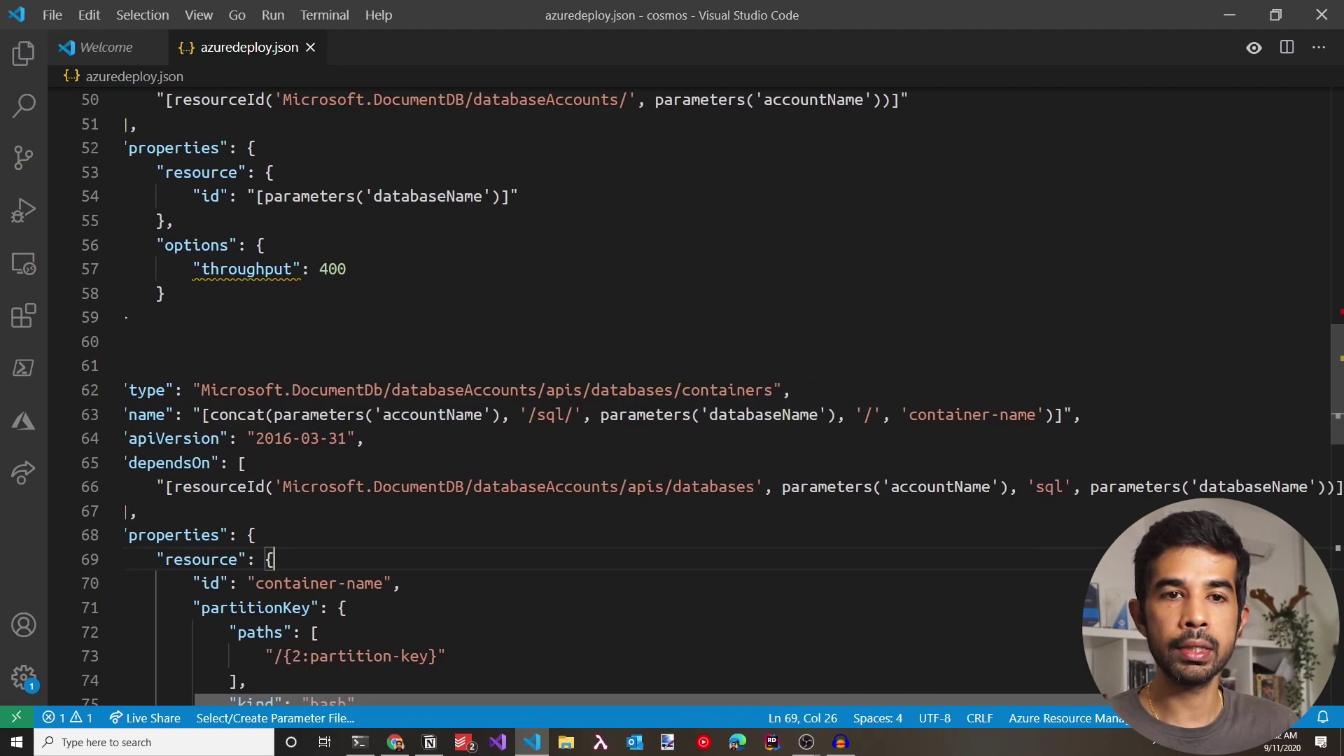
scroll(482, 445, "left", 2)
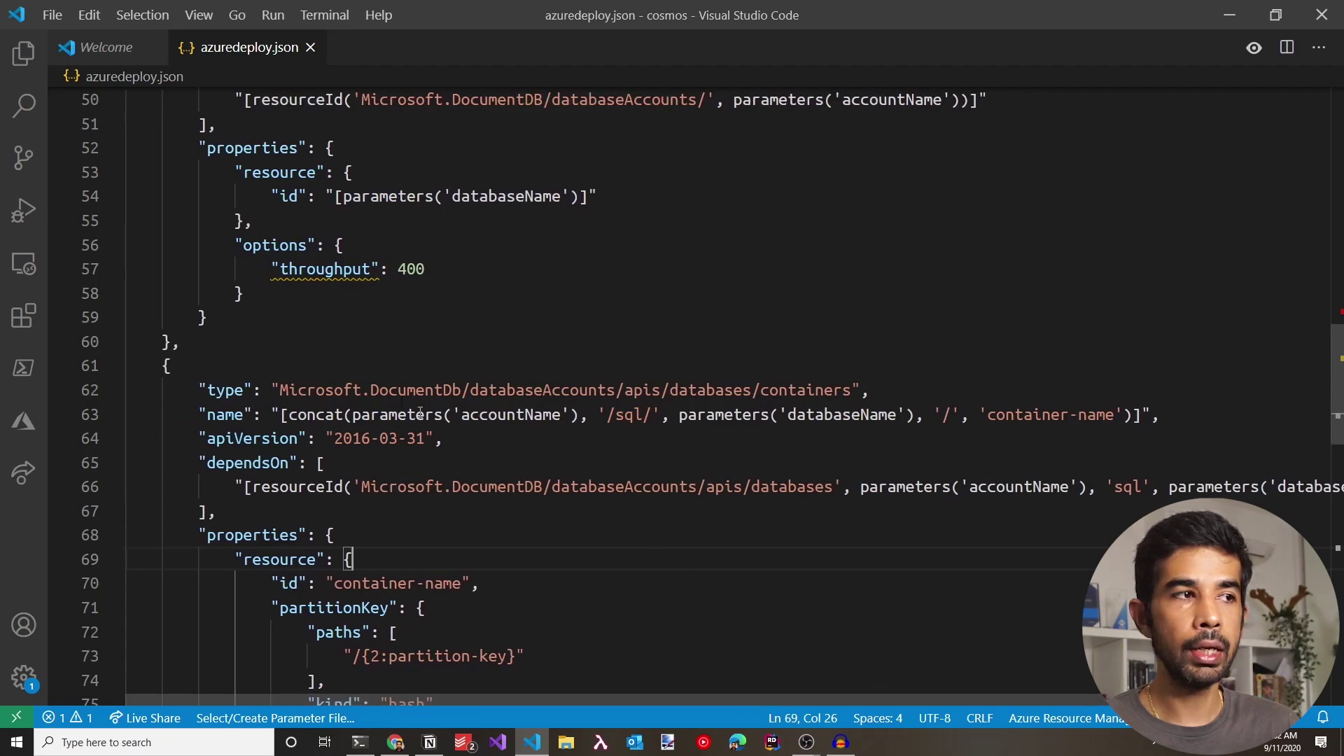
scroll(482, 446, "up", 3)
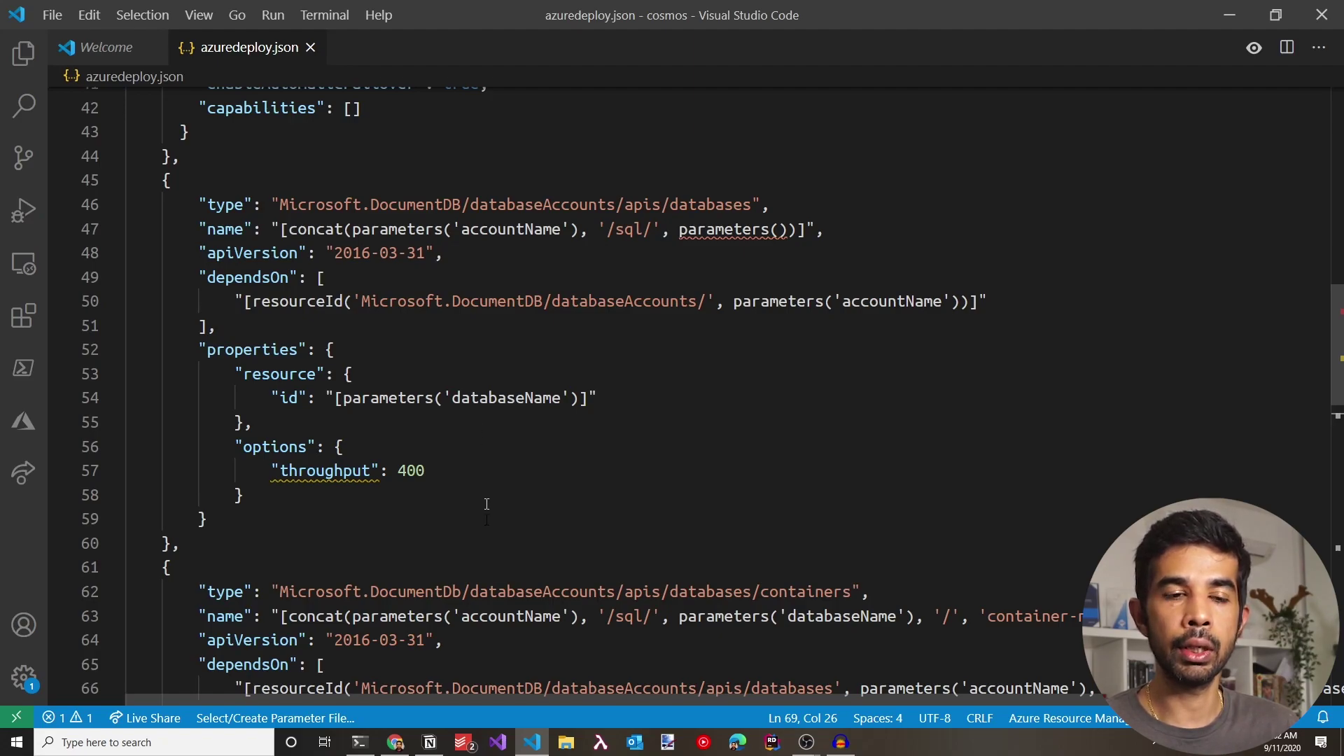
scroll(486, 494, "down", 3)
scroll(1012, 420, "down", 1)
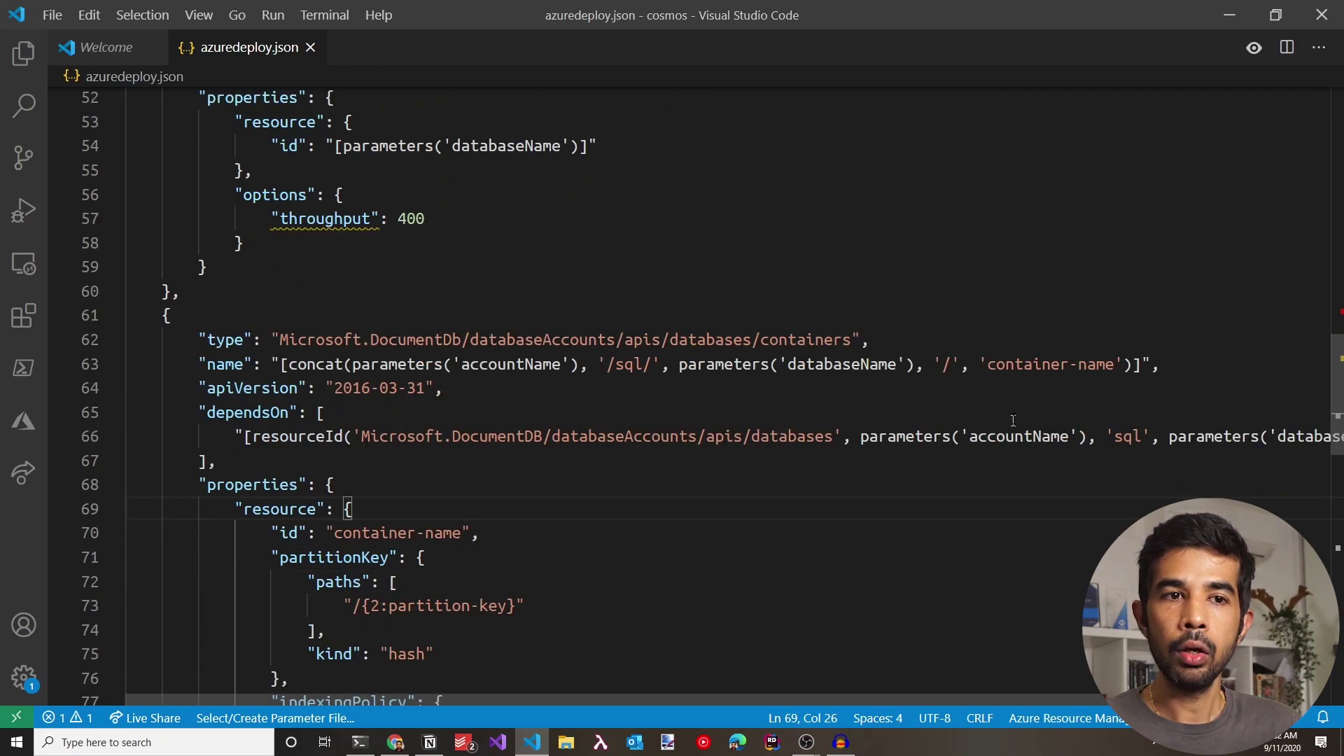
left_click_drag(979, 365, 1135, 365)
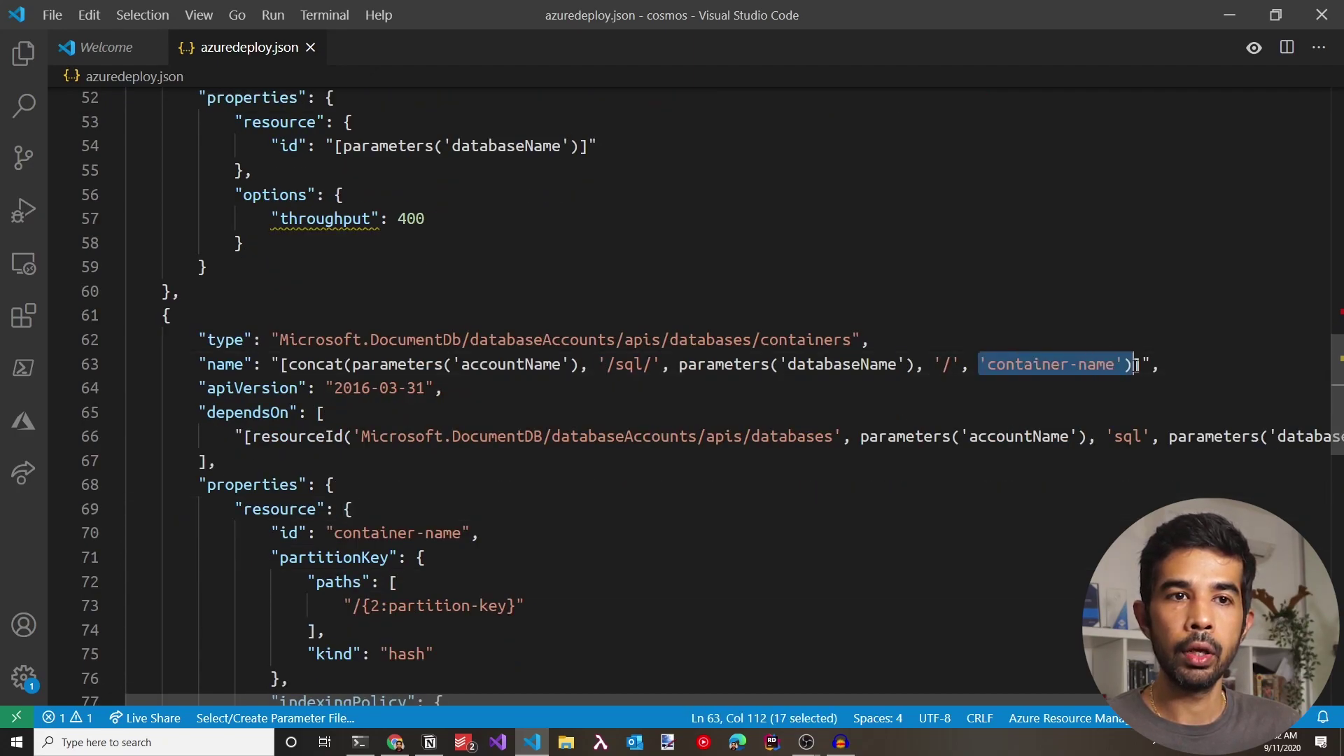
scroll(945, 380, "down", 2)
left_click_drag(345, 455, 555, 452)
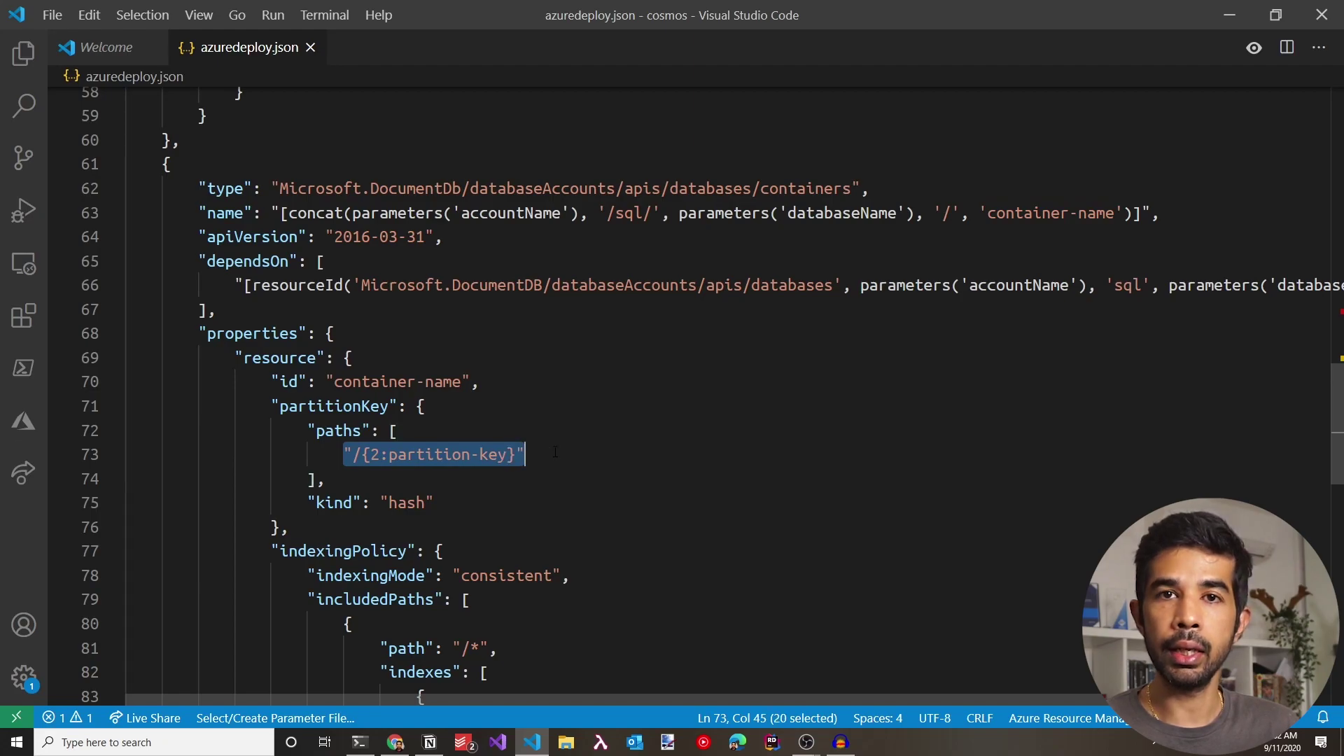
scroll(555, 452, "down", 4)
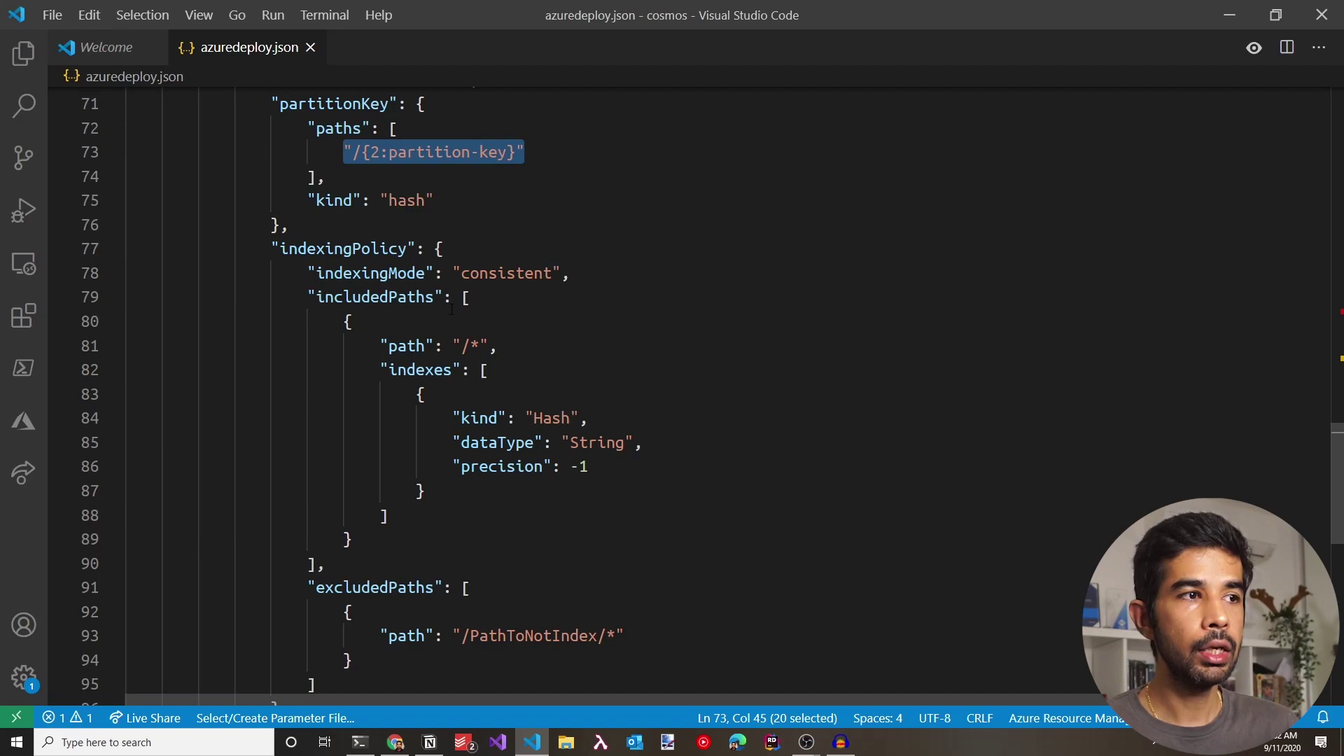
Step: Empty the includedPaths and excludedPaths arrays in the container's indexing policy and format the document
left_click(345, 321)
left_click(353, 539, "shift")
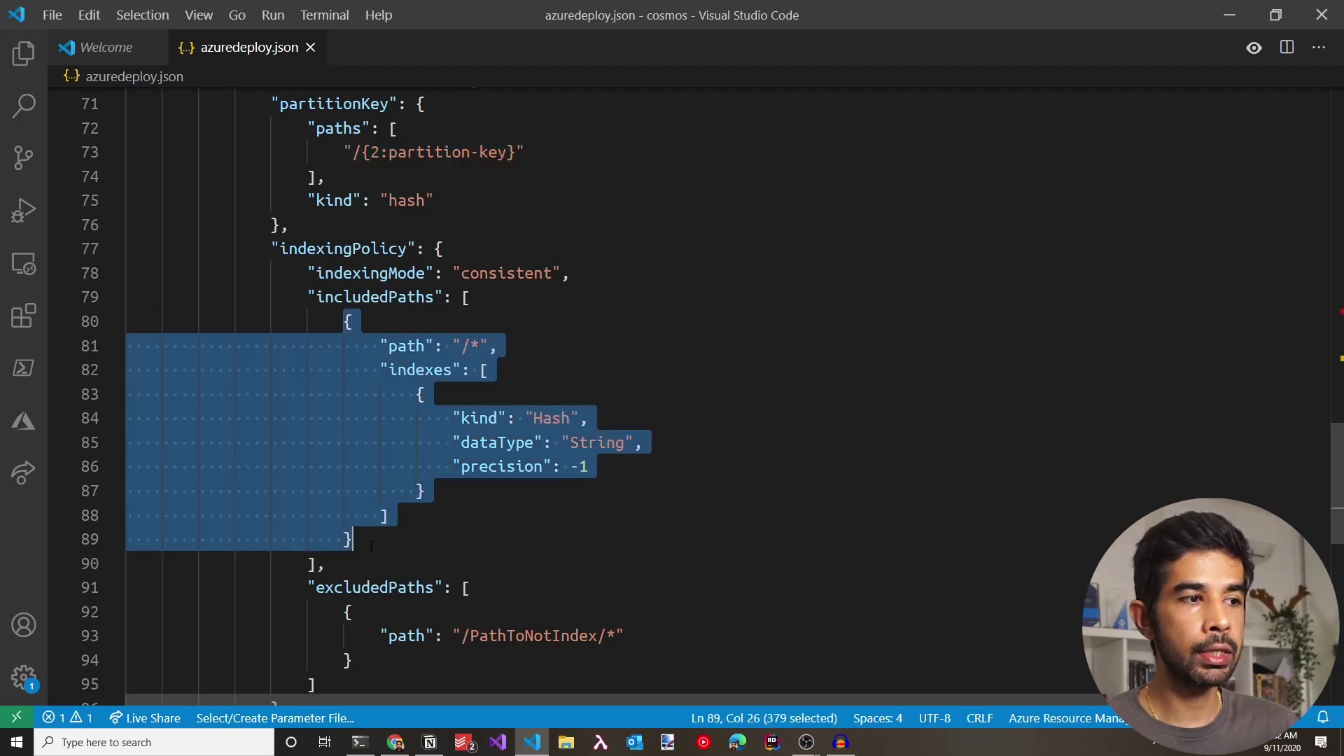
key("Delete")
left_click(334, 402)
left_click(353, 442, "shift")
key("Delete")
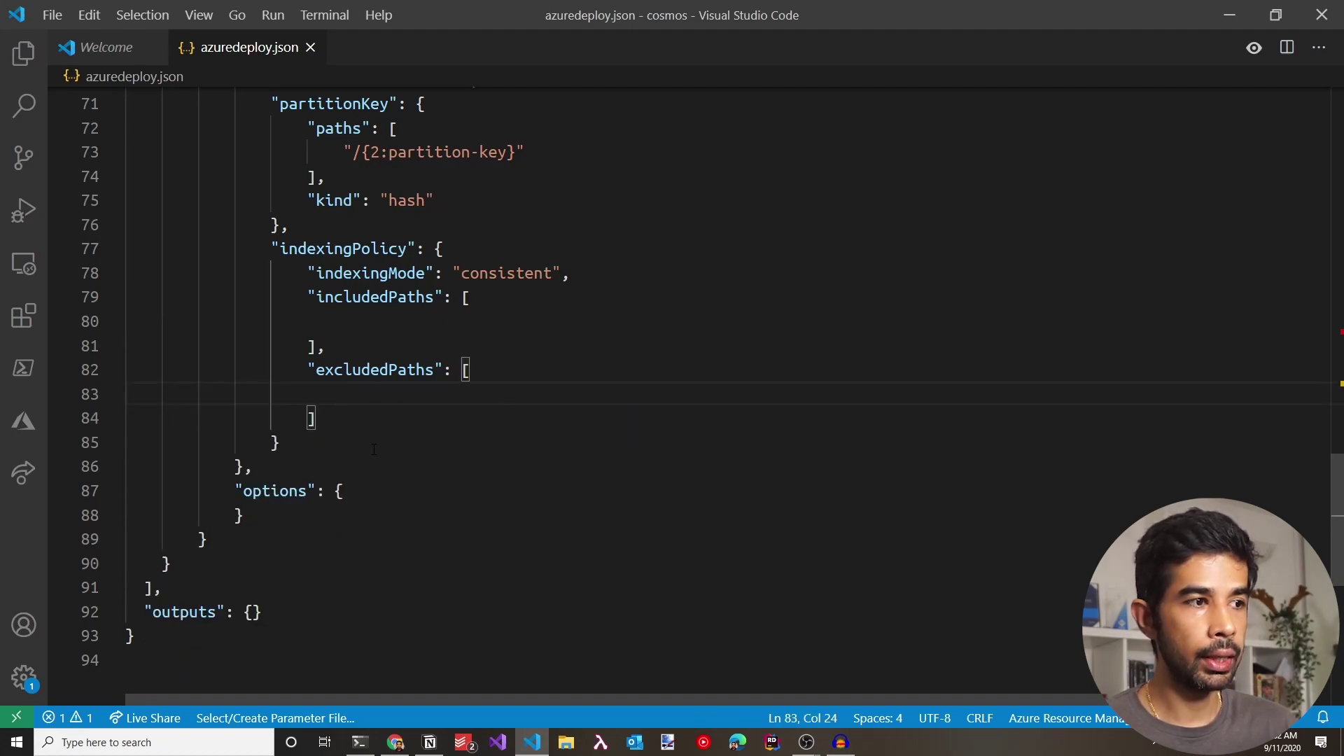
key("shift+alt+f")
Step: Add a parameter named container of type object after databaseName in the template's parameters section
scroll(545, 332, "up", 3)
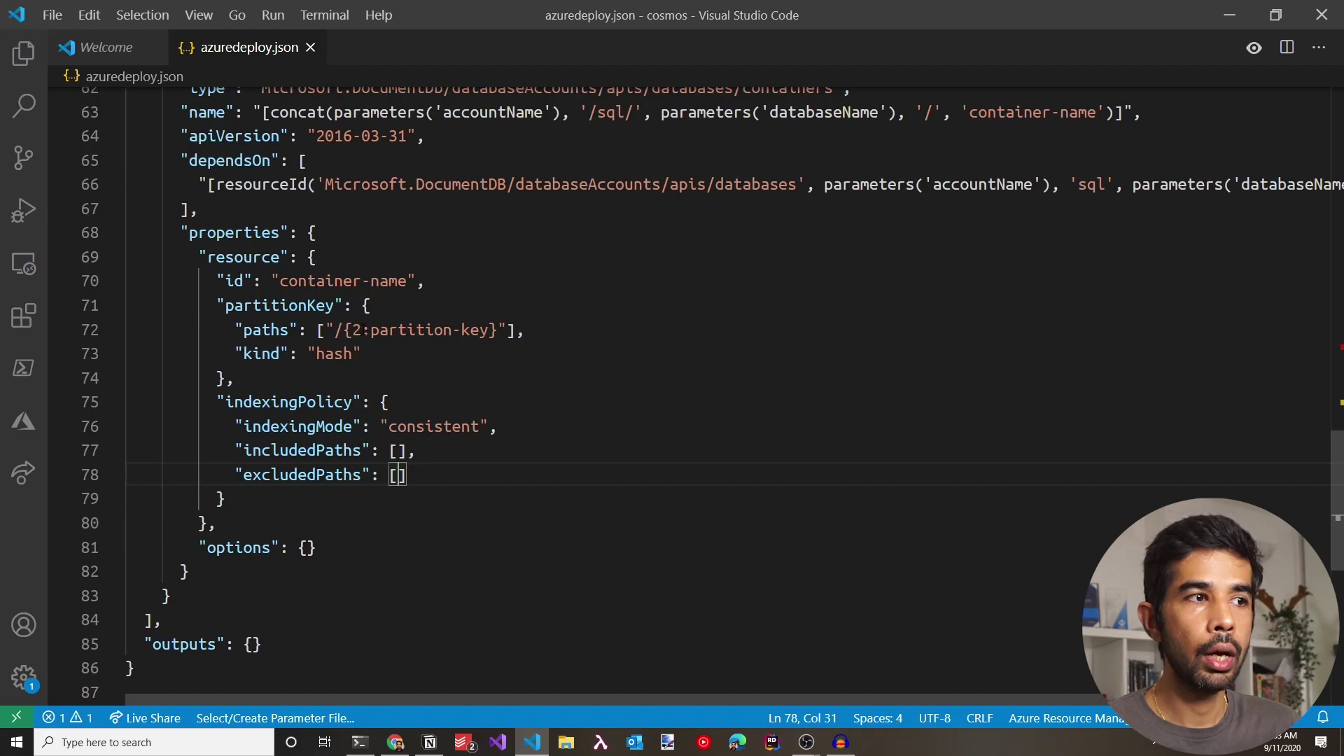
left_click_drag(961, 112, 1102, 110)
left_click_drag(343, 330, 483, 330)
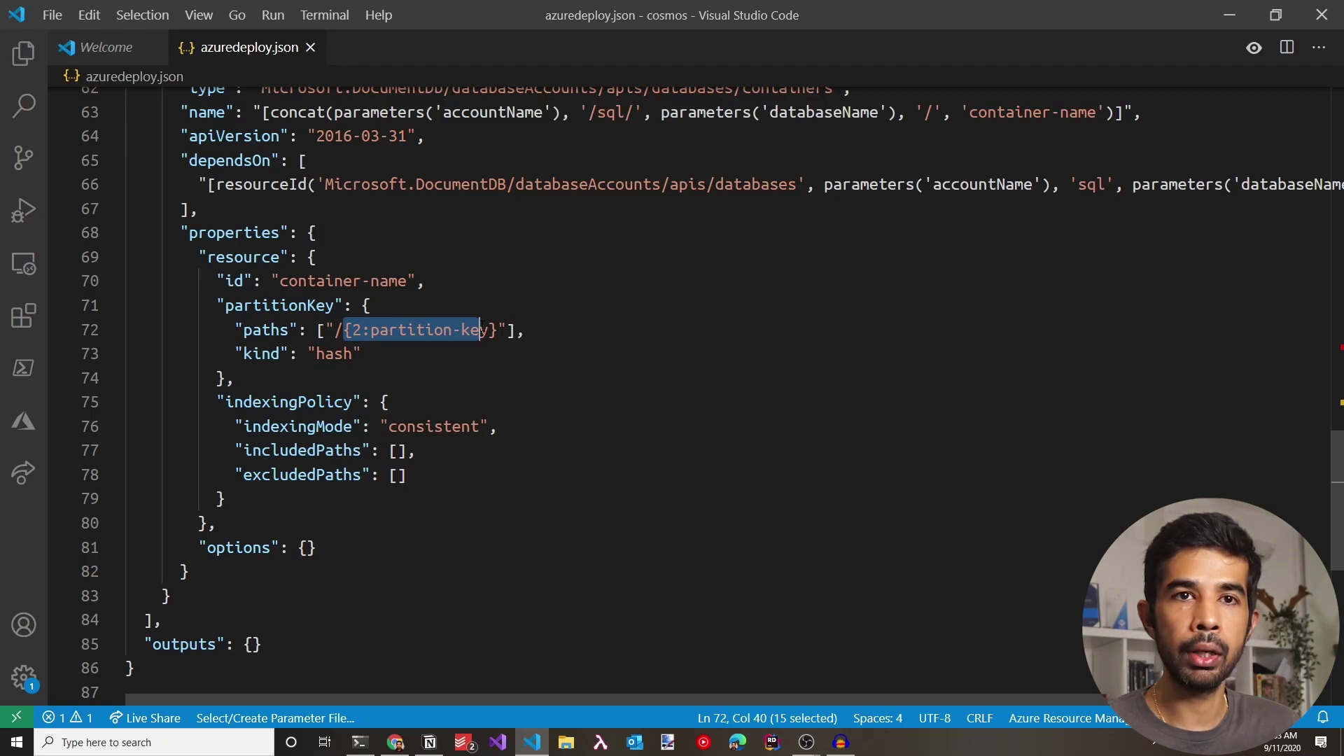
scroll(483, 330, "up", 15)
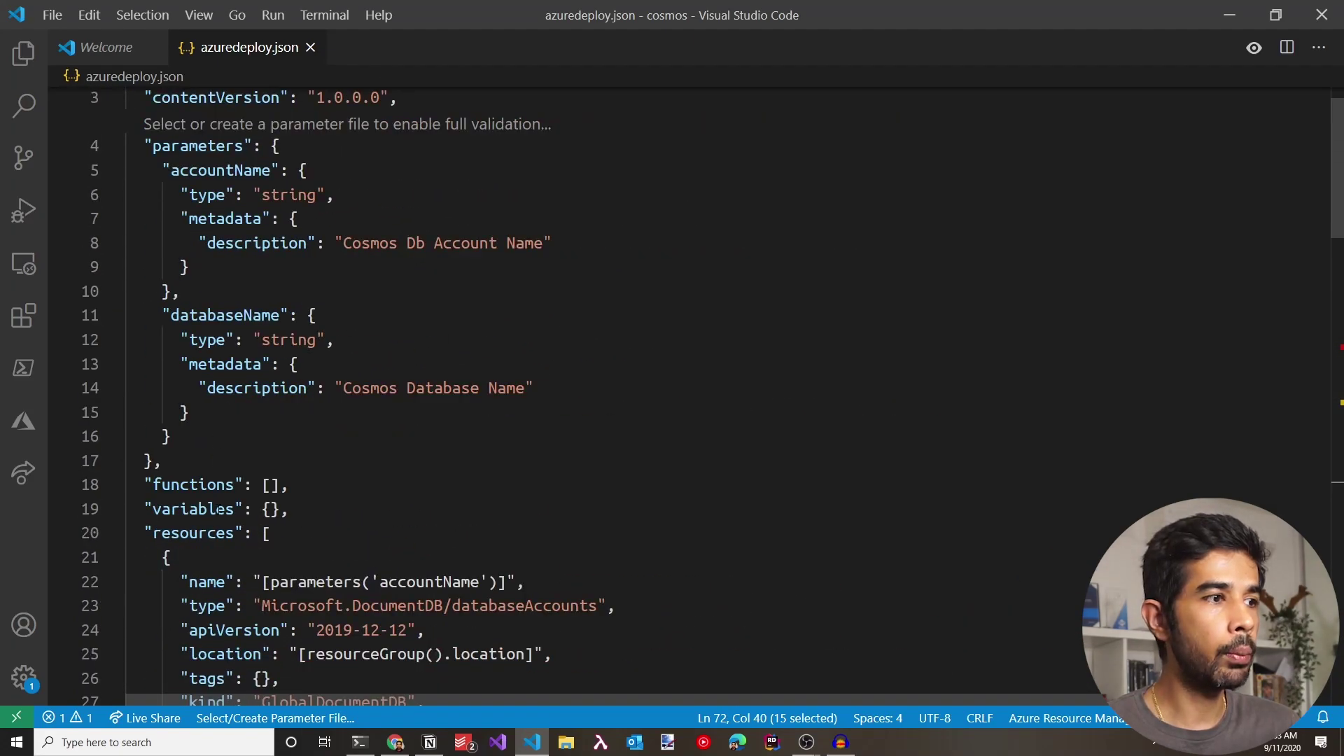
left_click(187, 436)
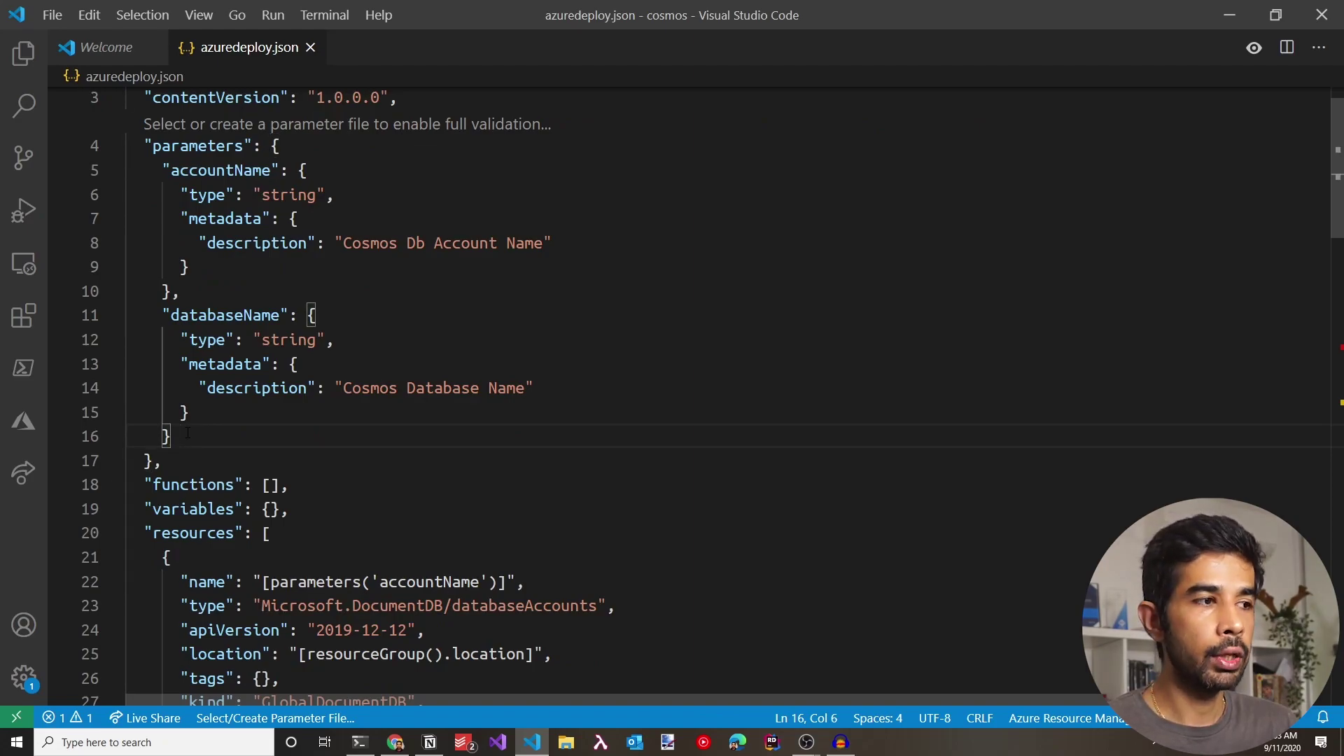
type(",")
key("Return")
type("par")
key("Return")
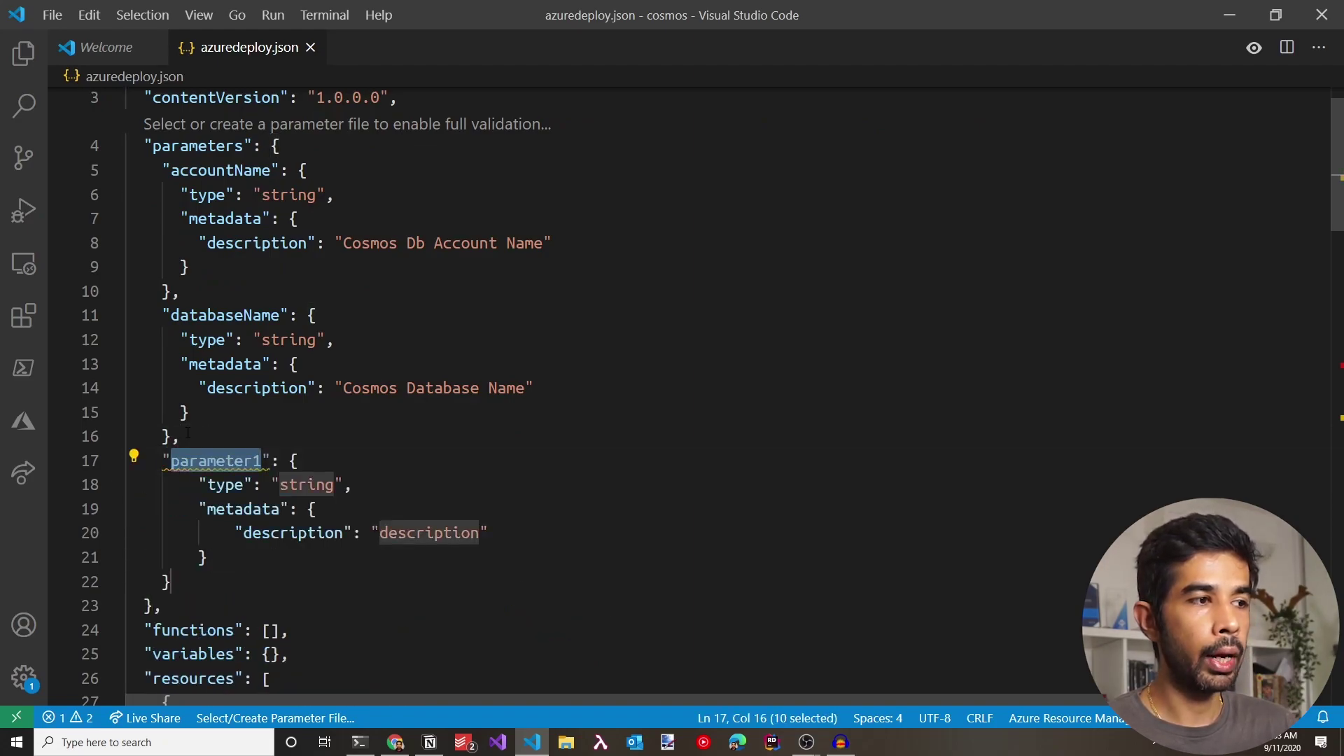
type("container")
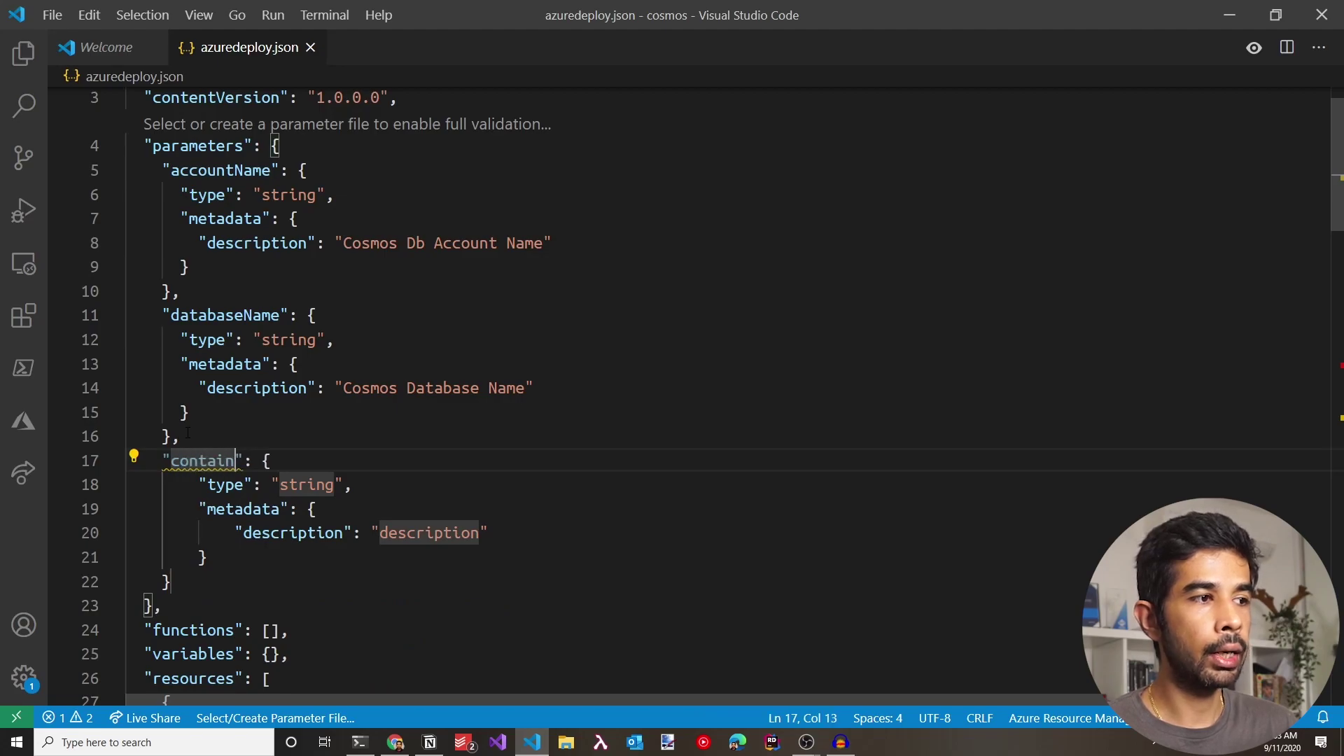
double_click(315, 487)
type("ob")
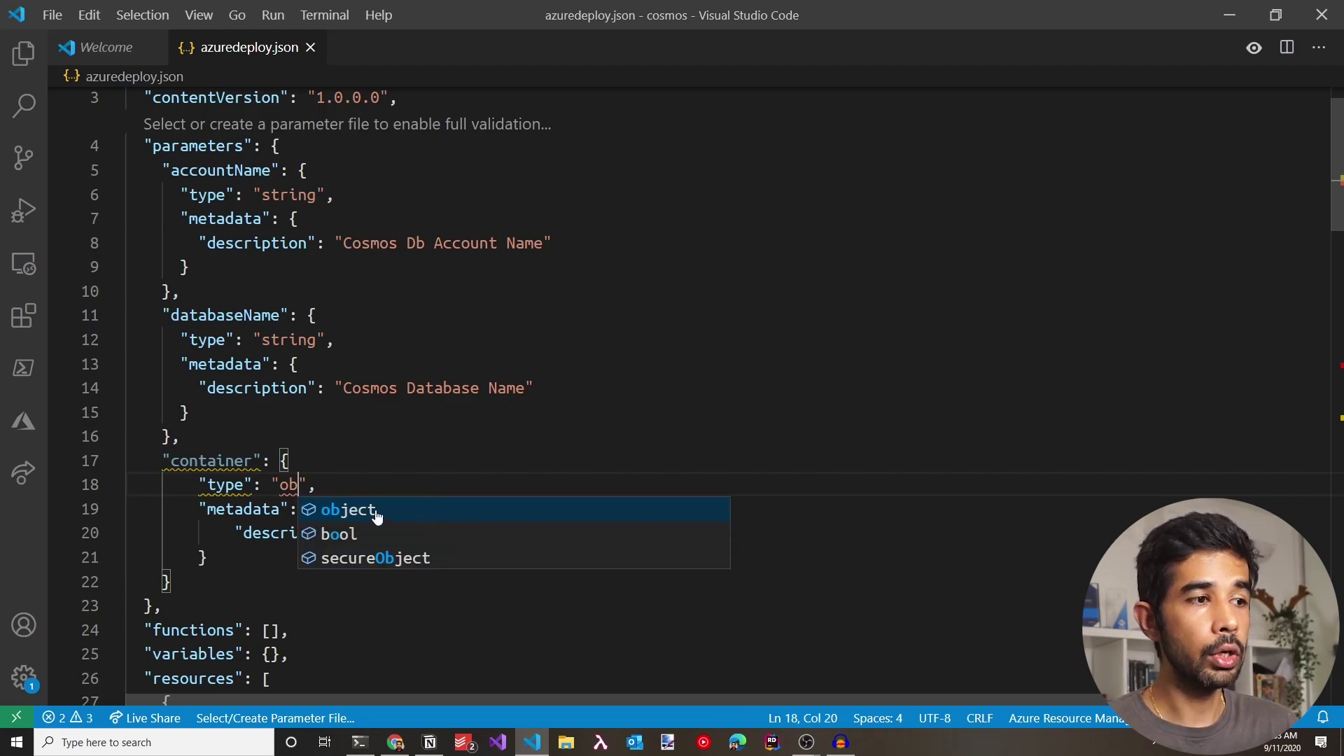
key("Tab")
Step: Add a defaultValue object to the container parameter, after its metadata, with a name property set to "mycontainer"
key("Down")
key("Down")
key("Down")
scroll(347, 488, "down", 3)
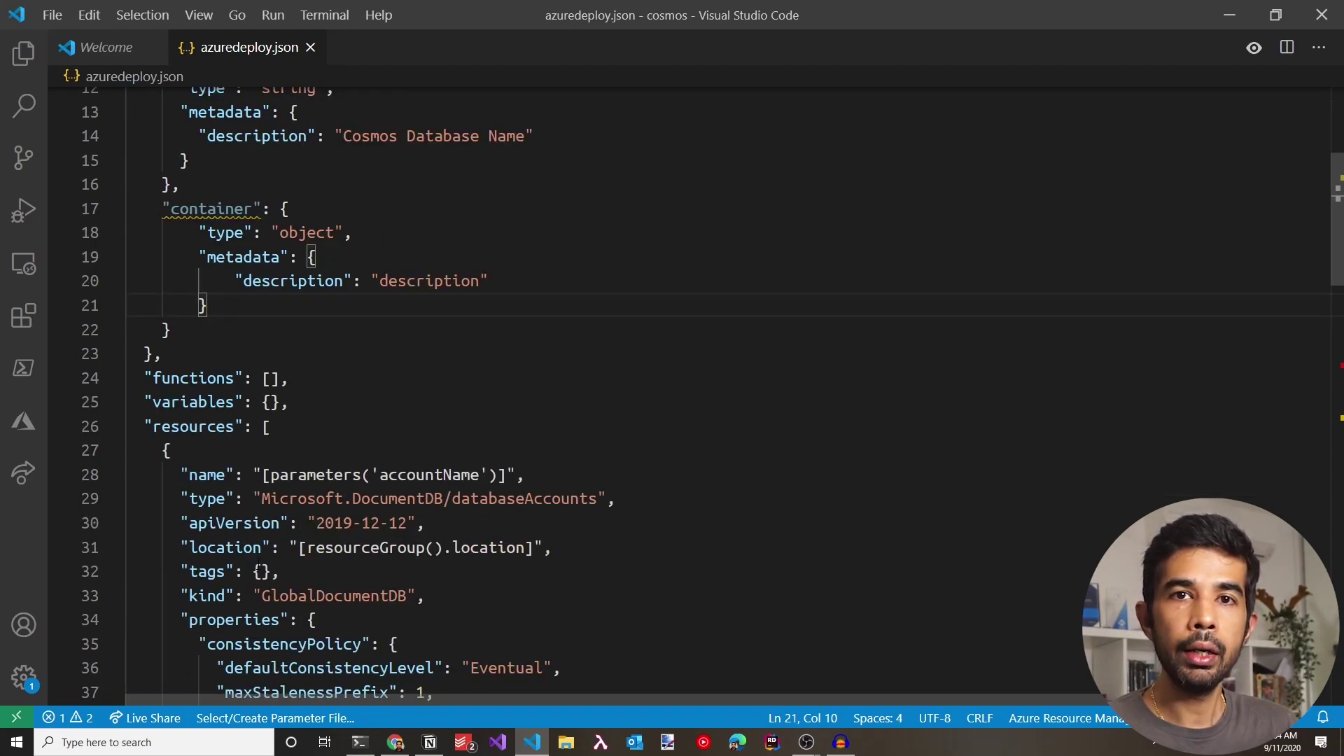
type(",")
key("Return")
type("\"de")
key("Tab")
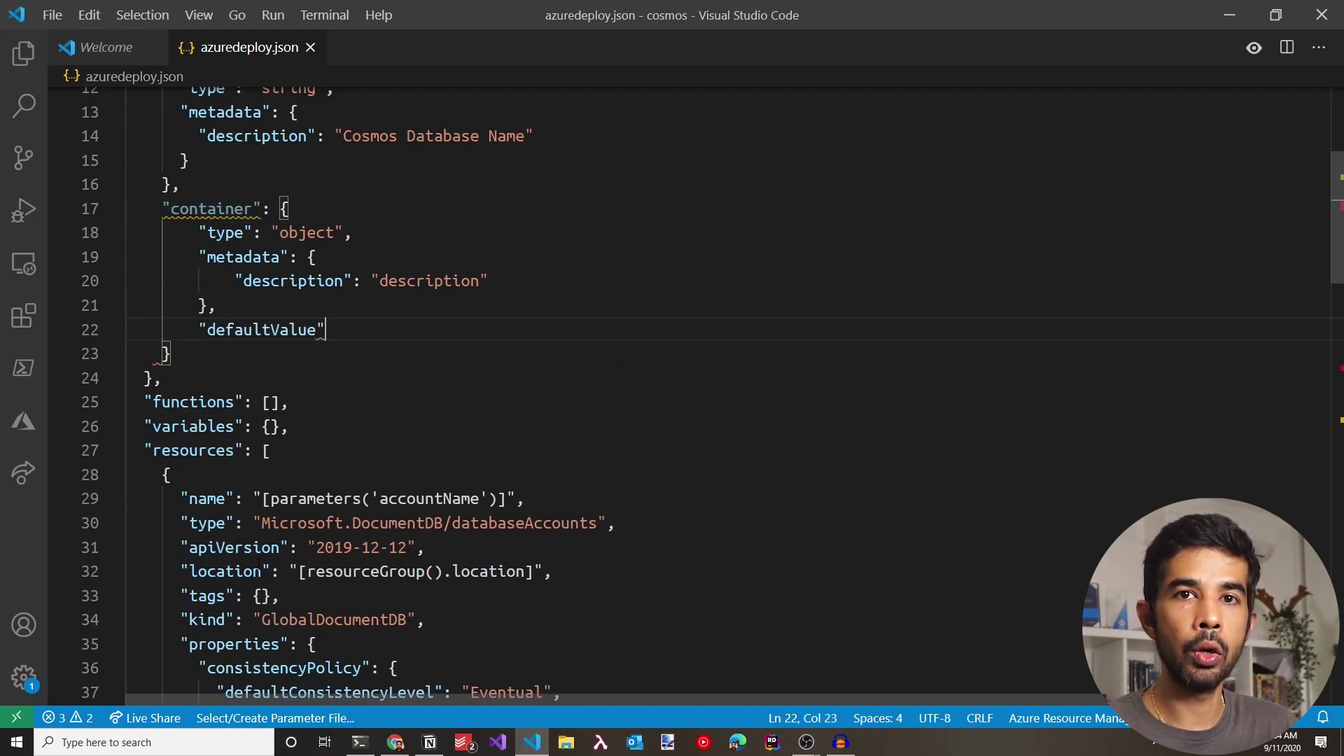
type(": {")
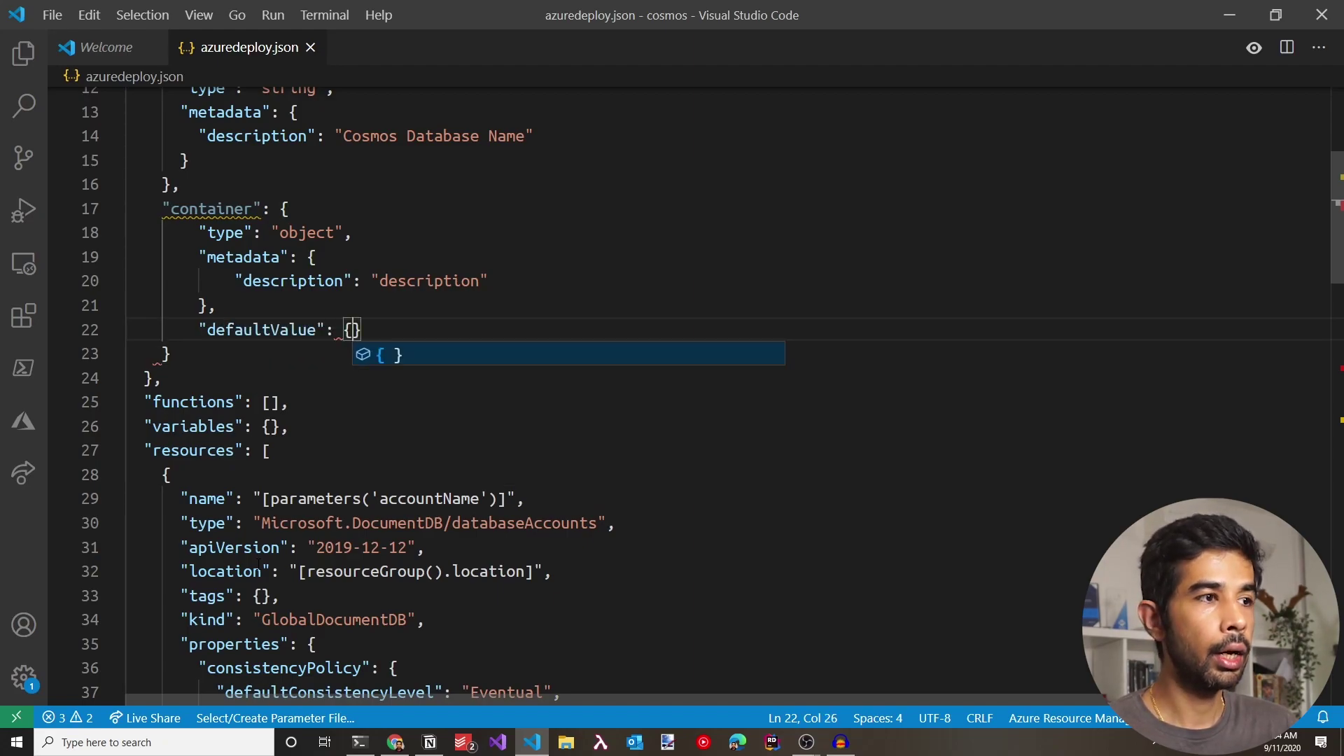
key("Escape")
key("Return")
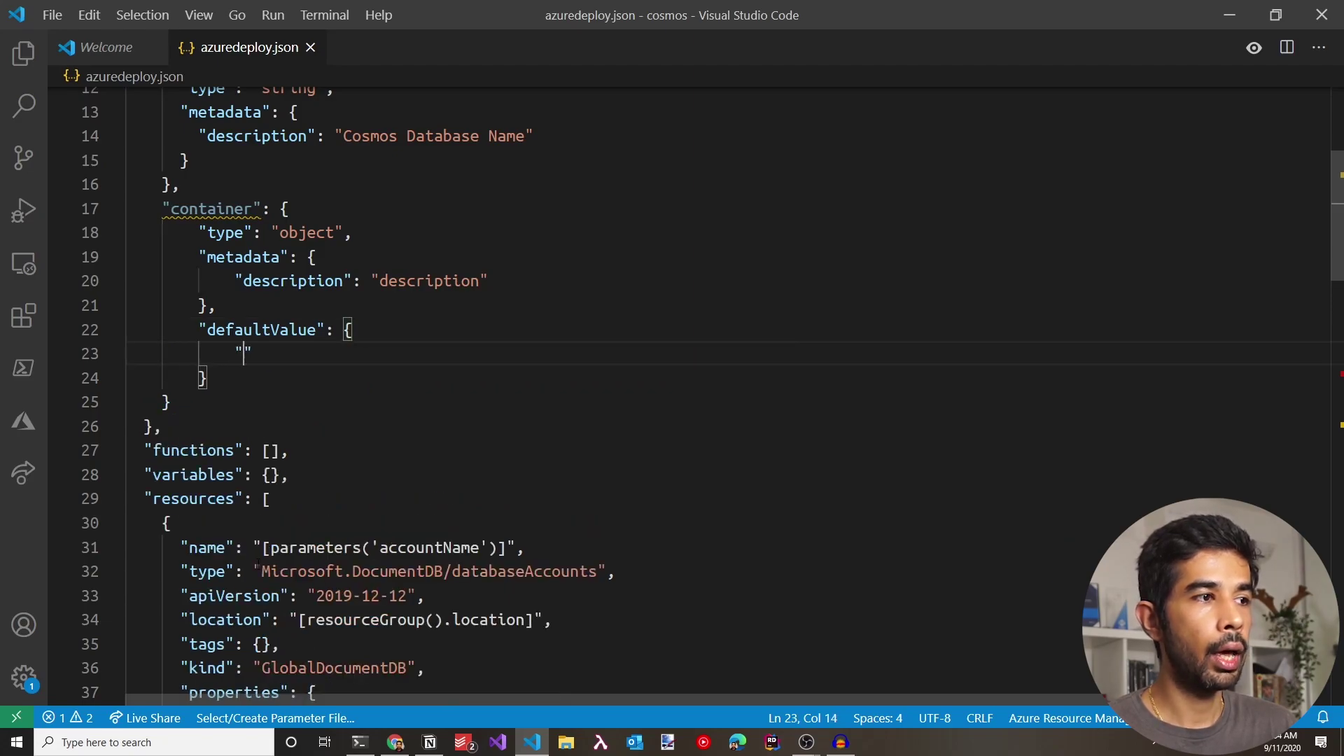
type("\"name\": ")
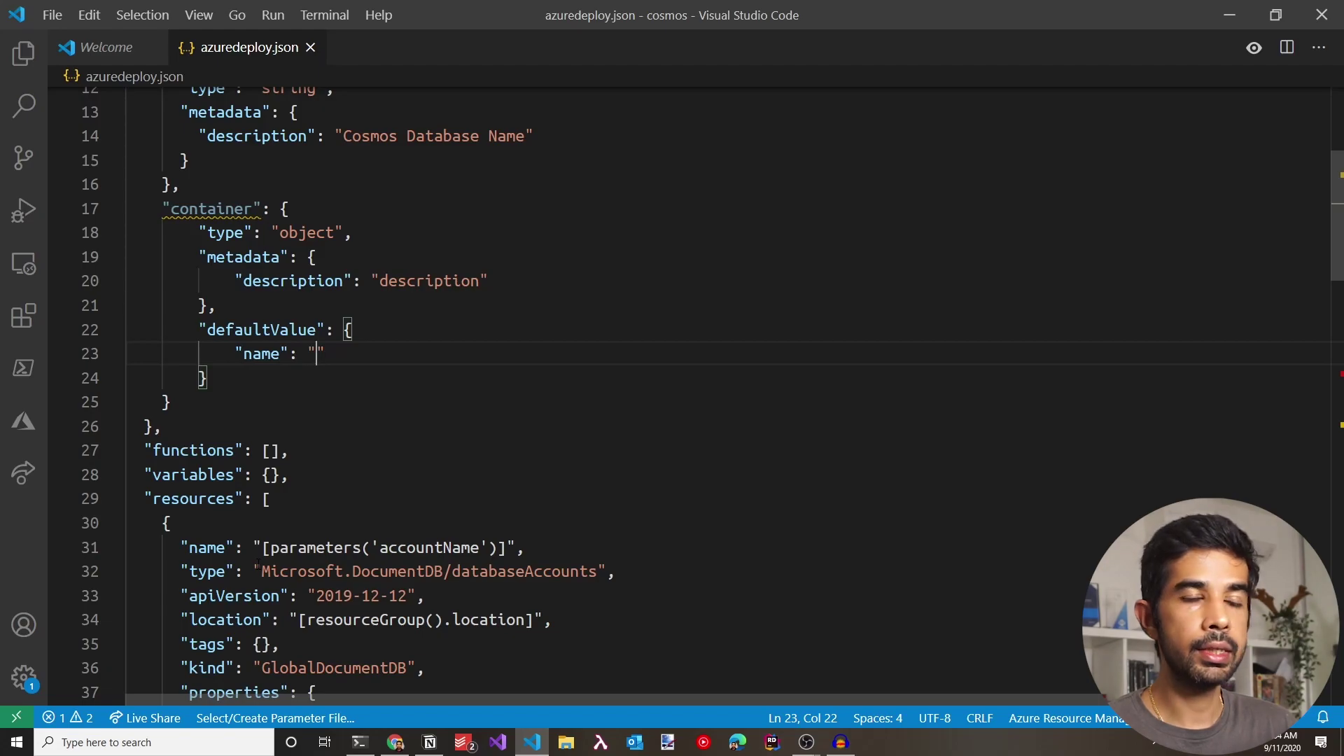
type("\"mycontainer\"")
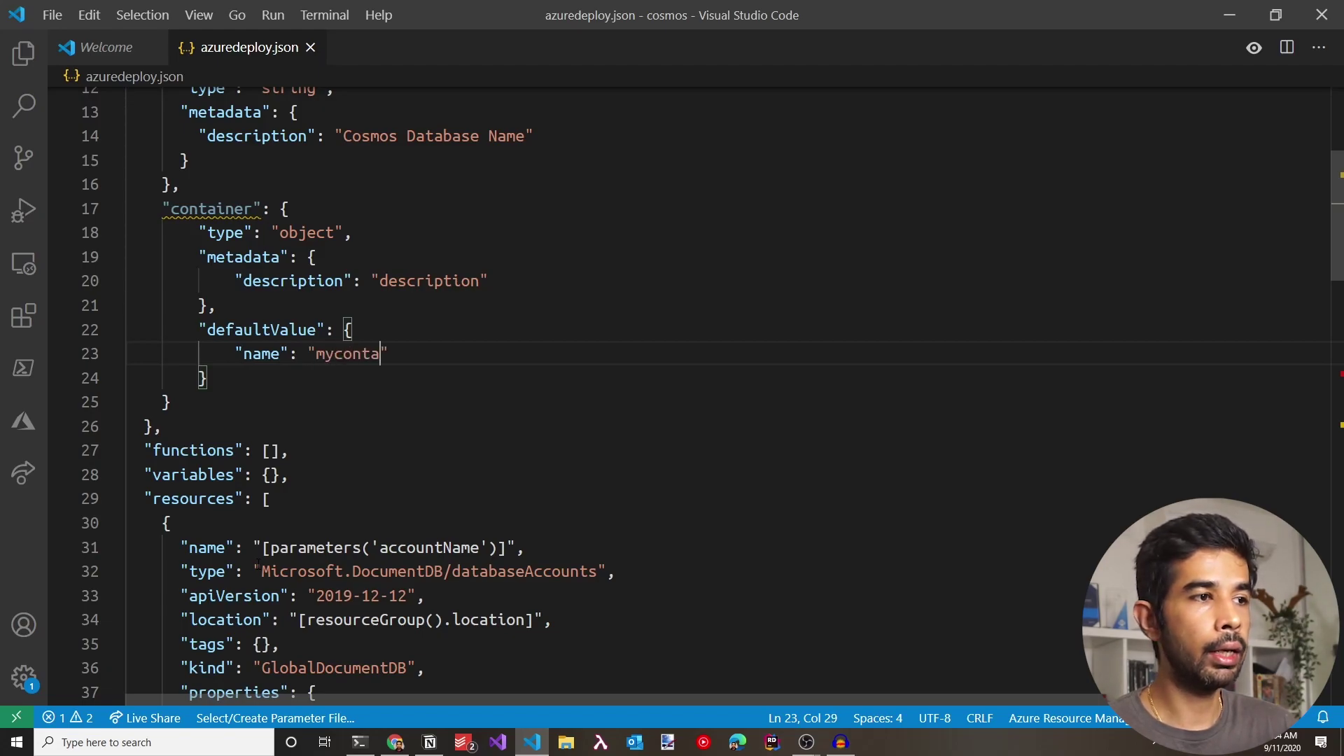
Step: Add a paritionKey property with the value "/paritionKey1" to the container parameter's defaultValue and format the document
type(",")
key("Return")
type("\"")
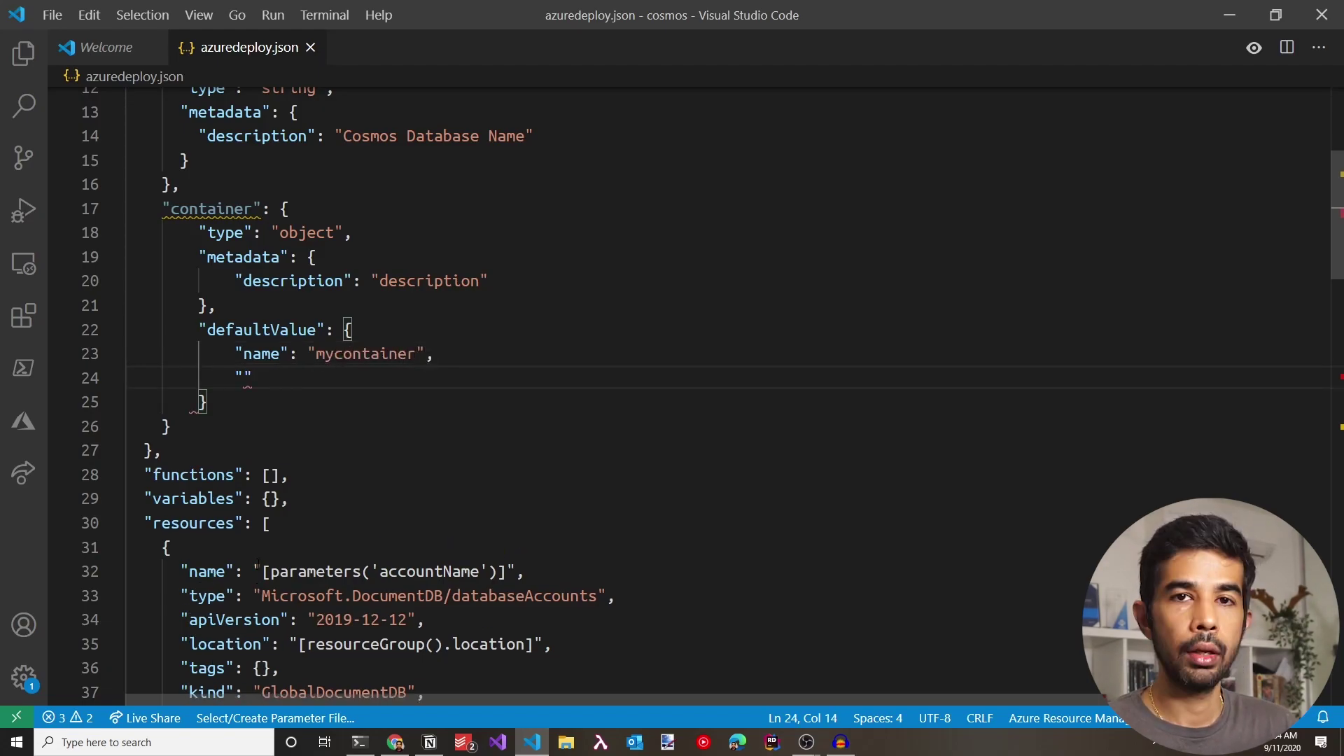
type("paritionKey")
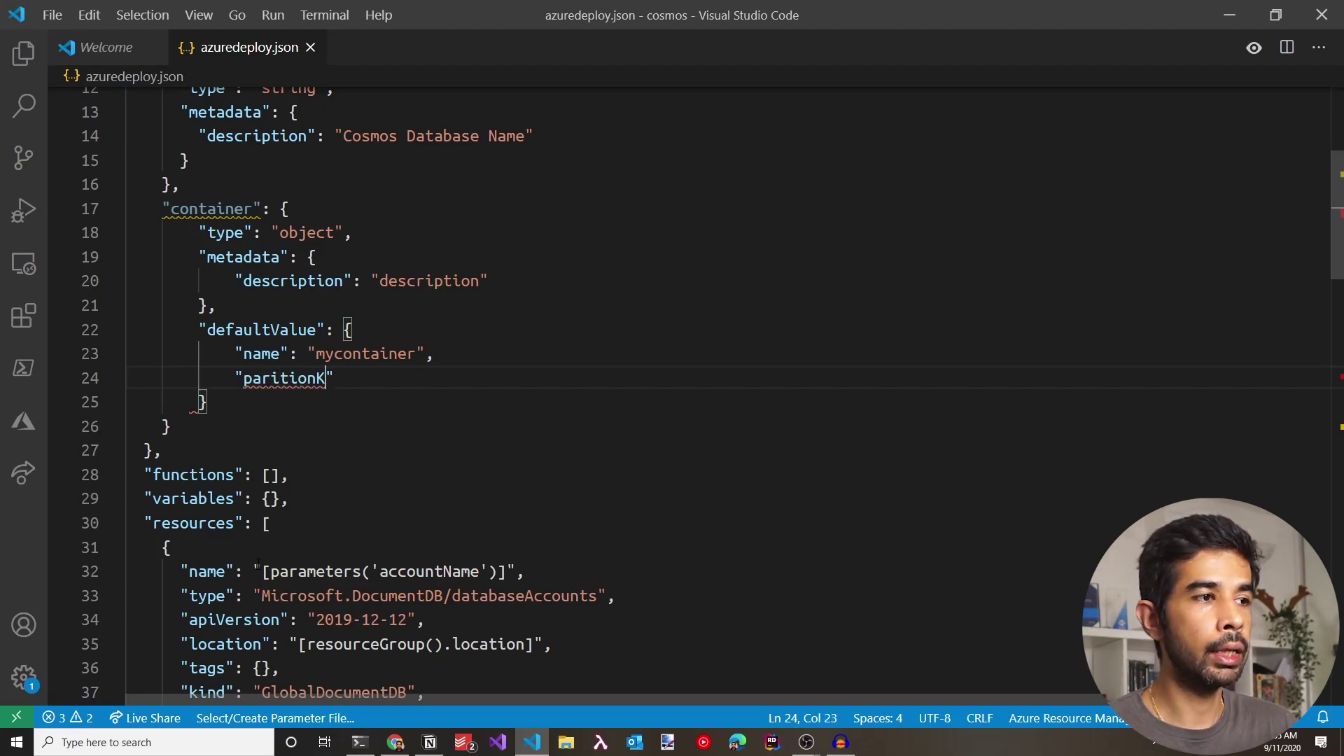
type("\"")
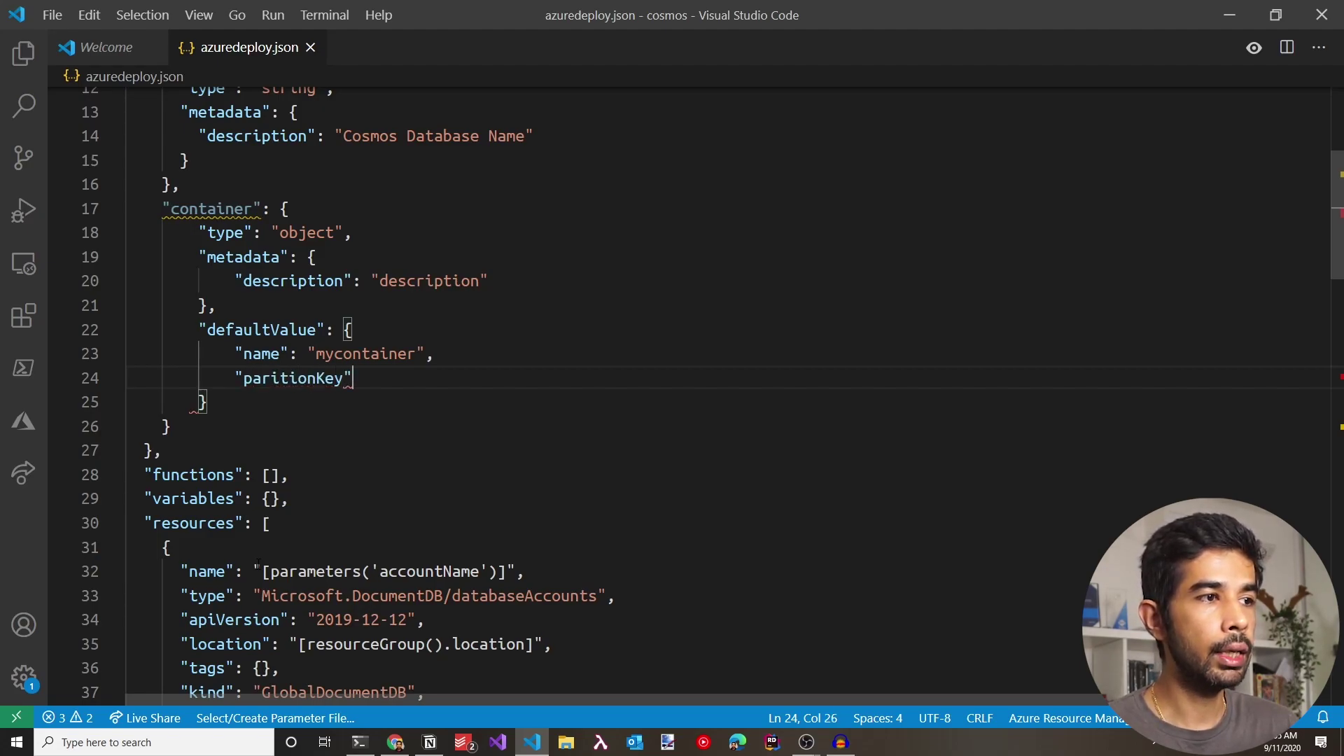
type(": \"/paritionKey")
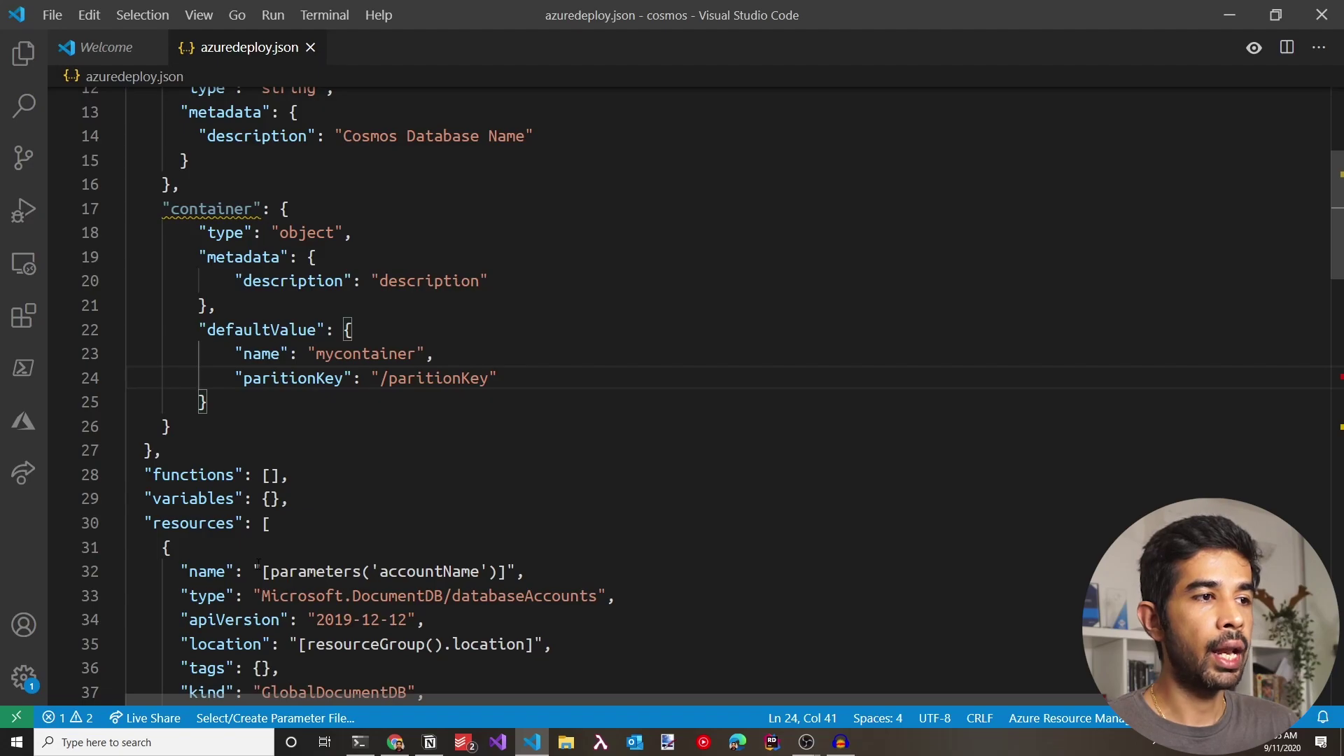
type("1")
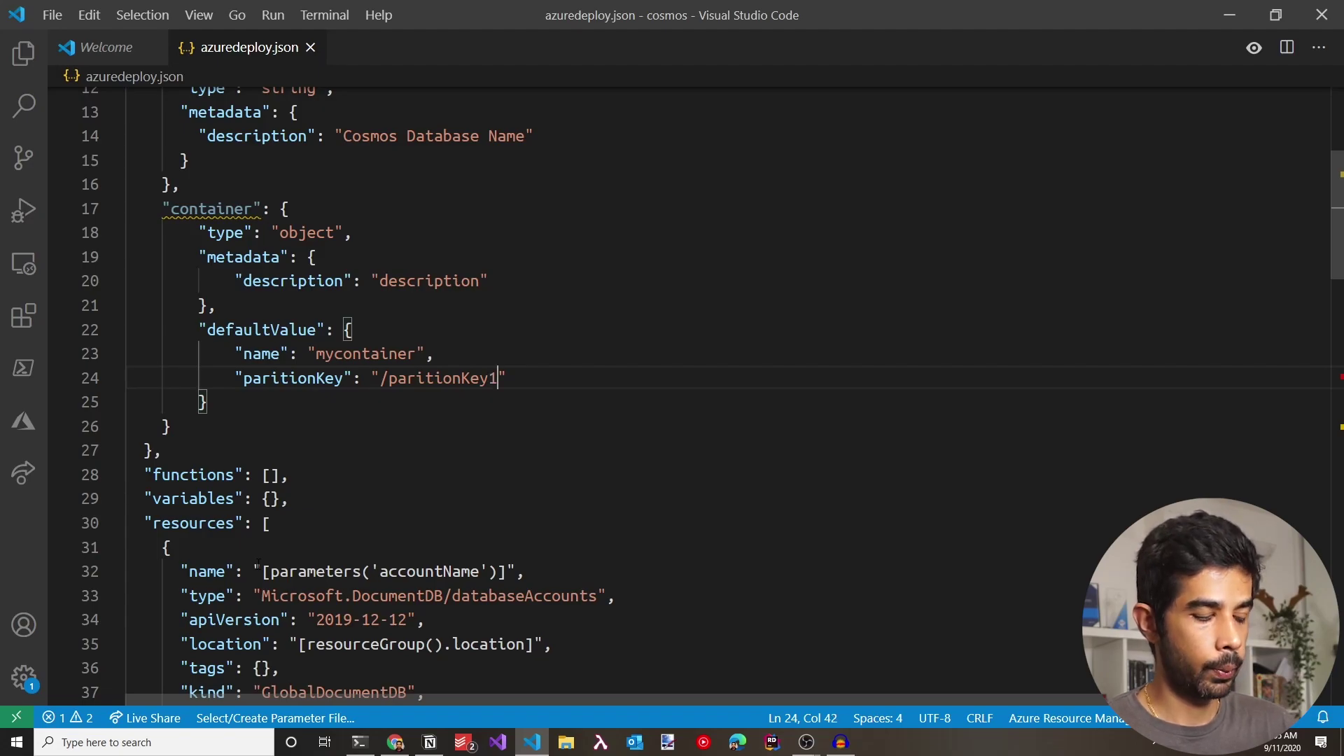
key("shift+alt+f")
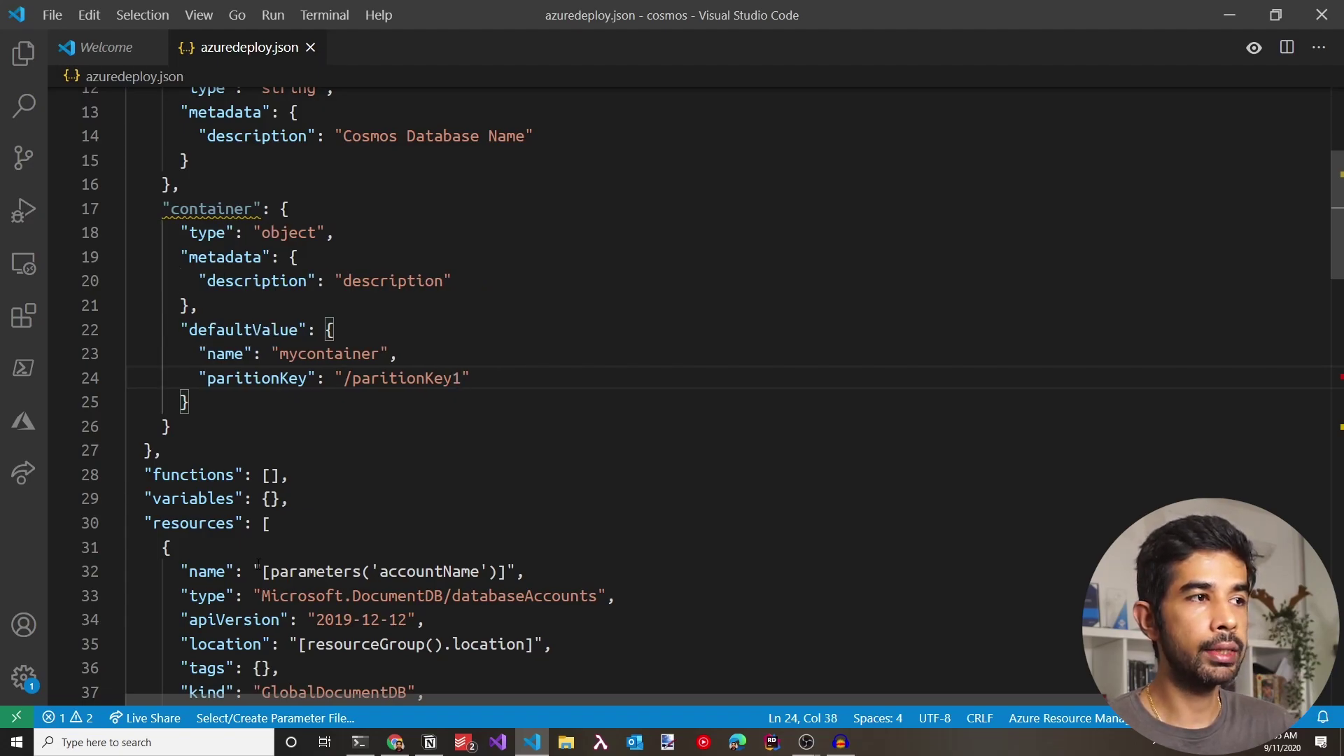
Step: Replace the 'container-name' placeholder in the SQL container resource's name expression with parameters('container').name
double_click(226, 208)
scroll(227, 204, "down", 9)
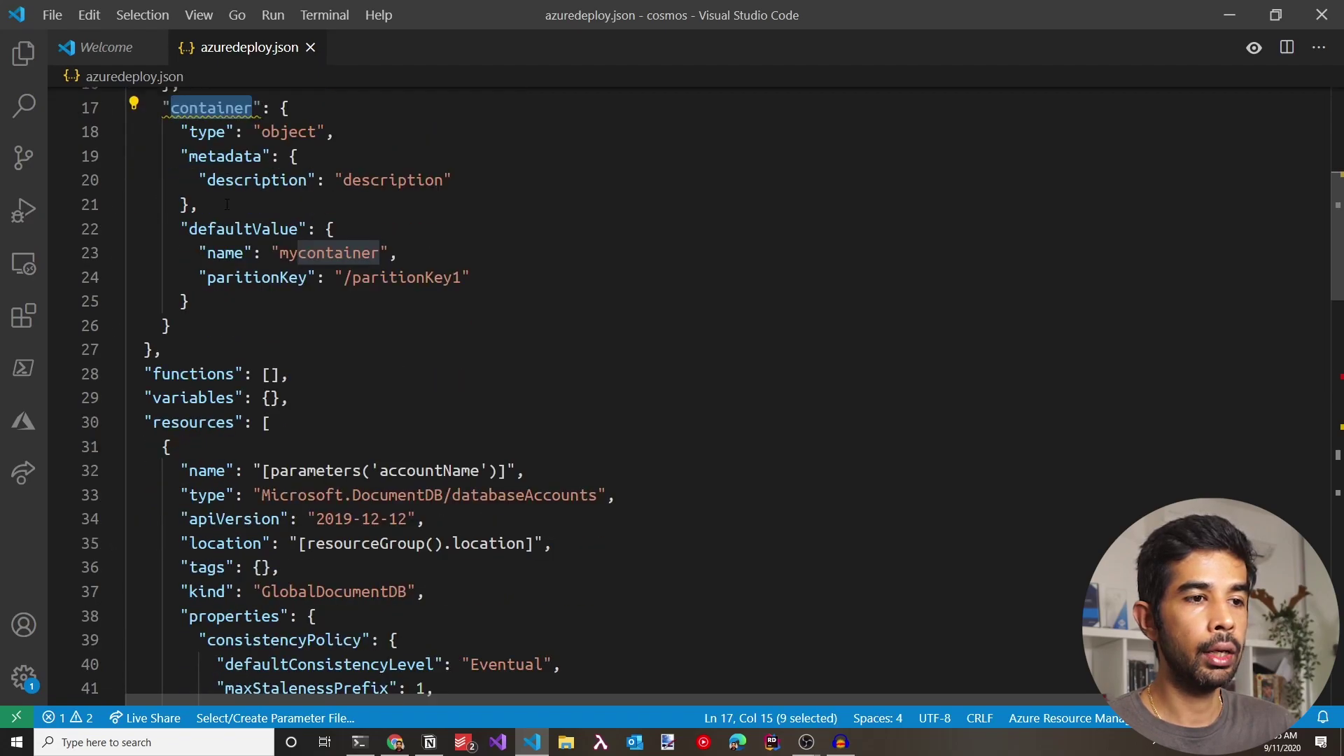
scroll(228, 204, "down", 7)
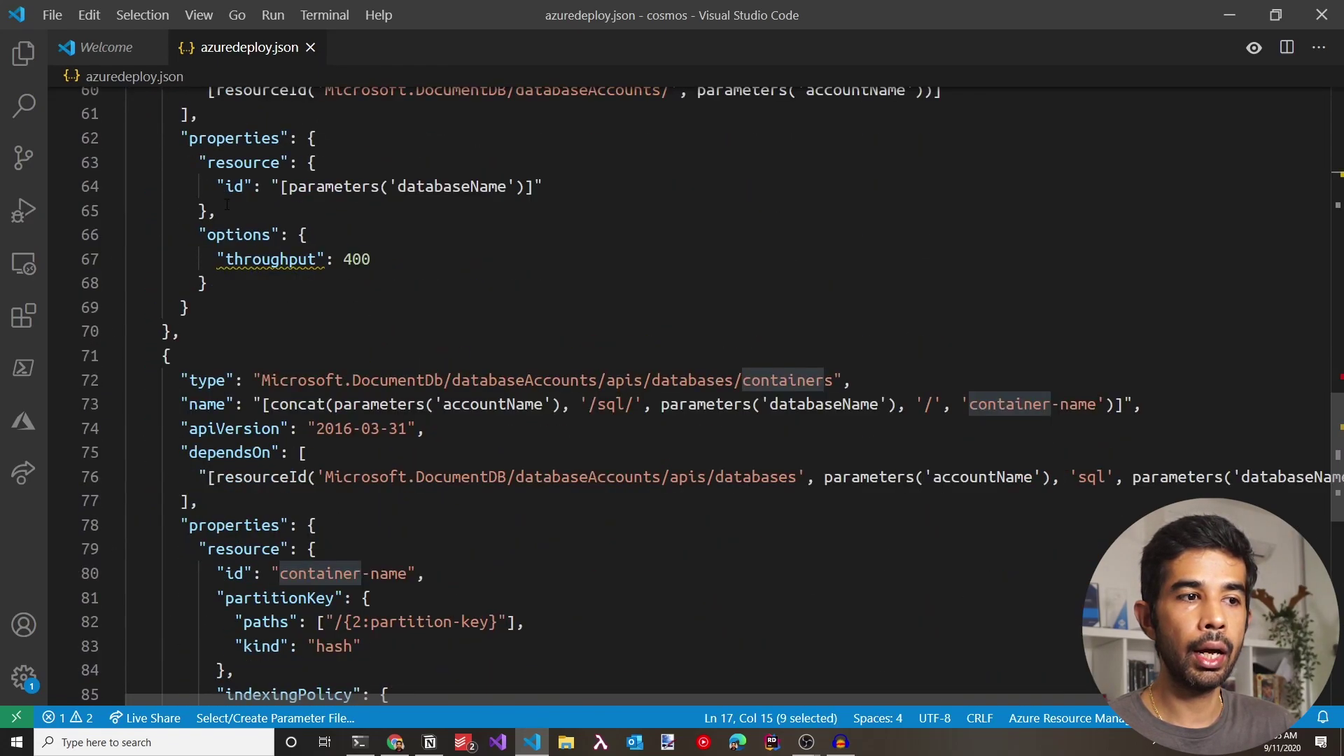
left_click_drag(969, 404, 1104, 404)
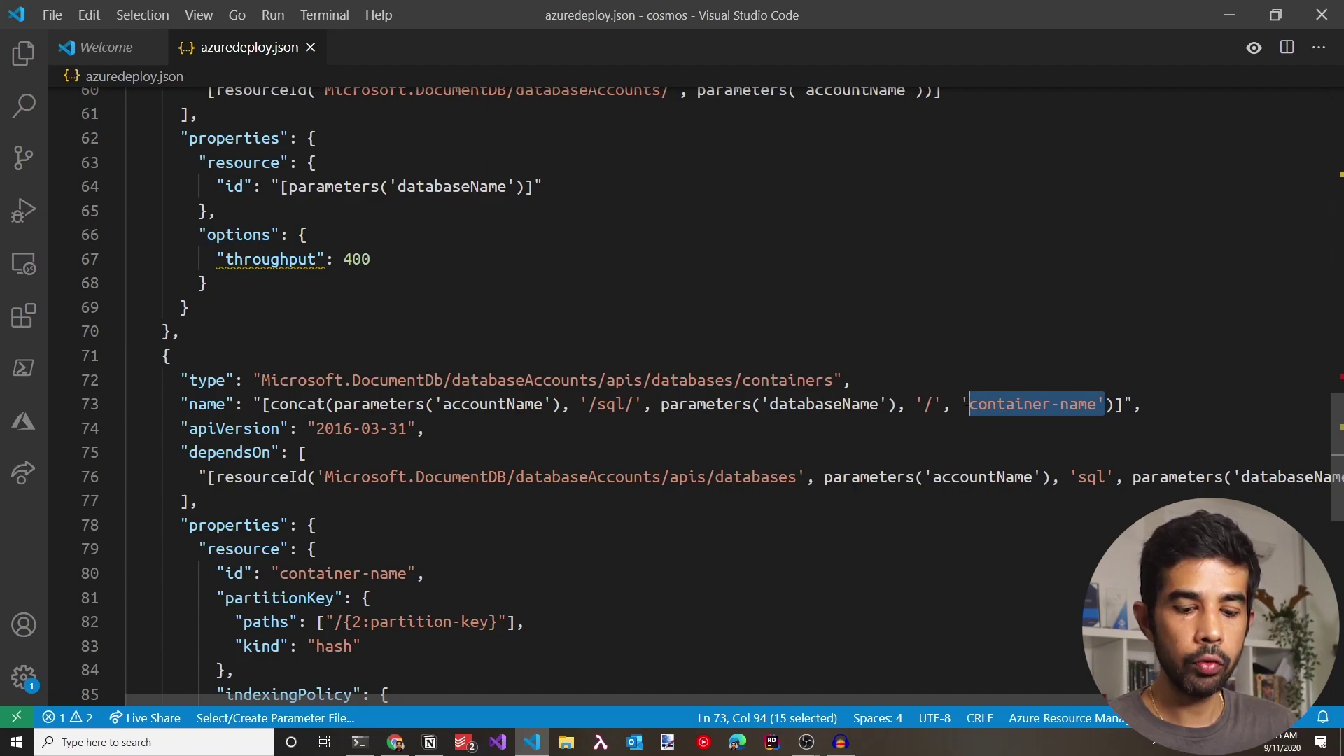
key("BackSpace")
key("BackSpace")
type("parameters")
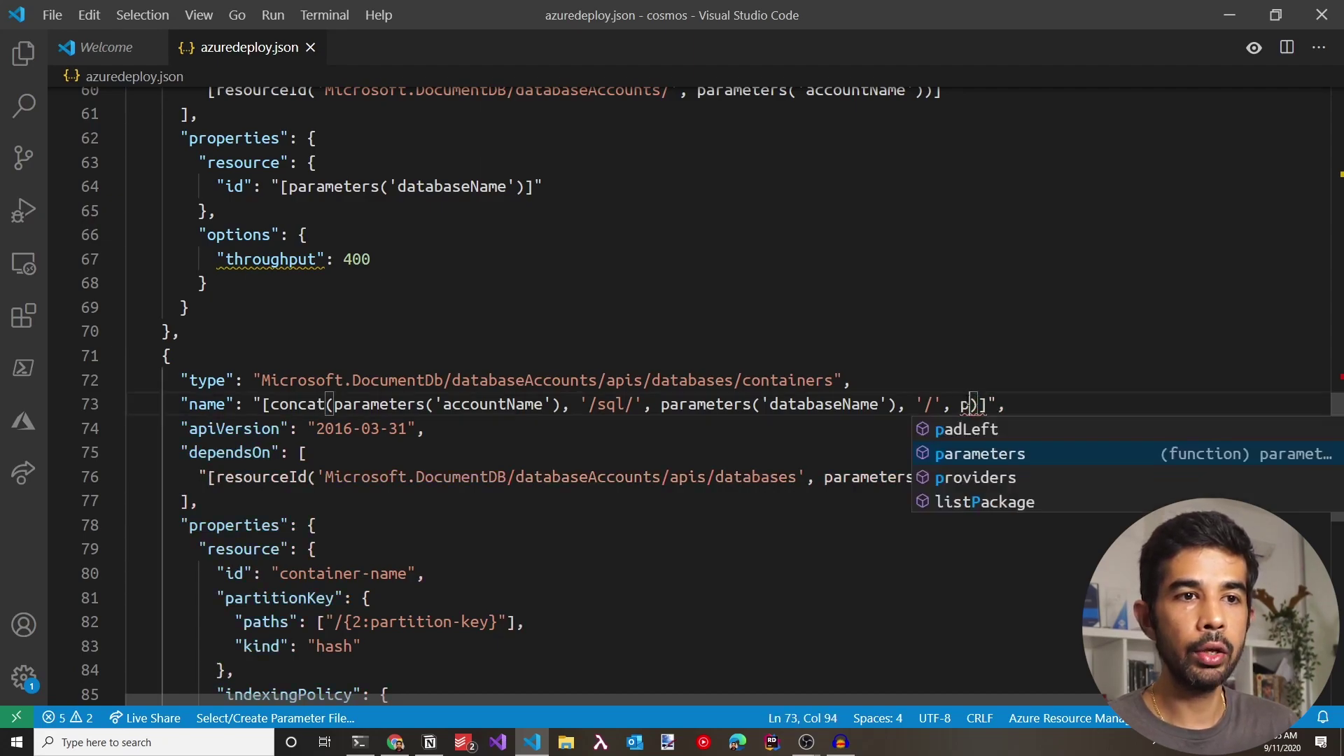
type("(")
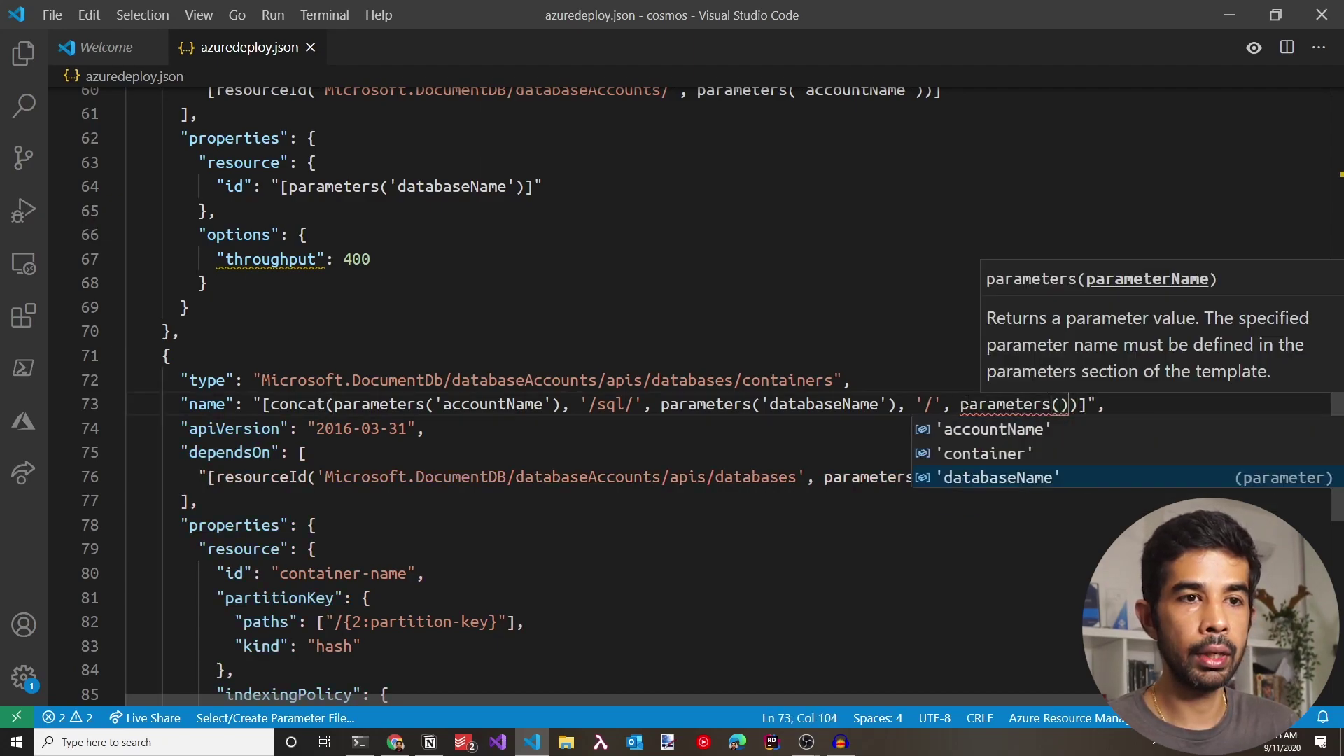
key("Up")
key("Return")
type(")")
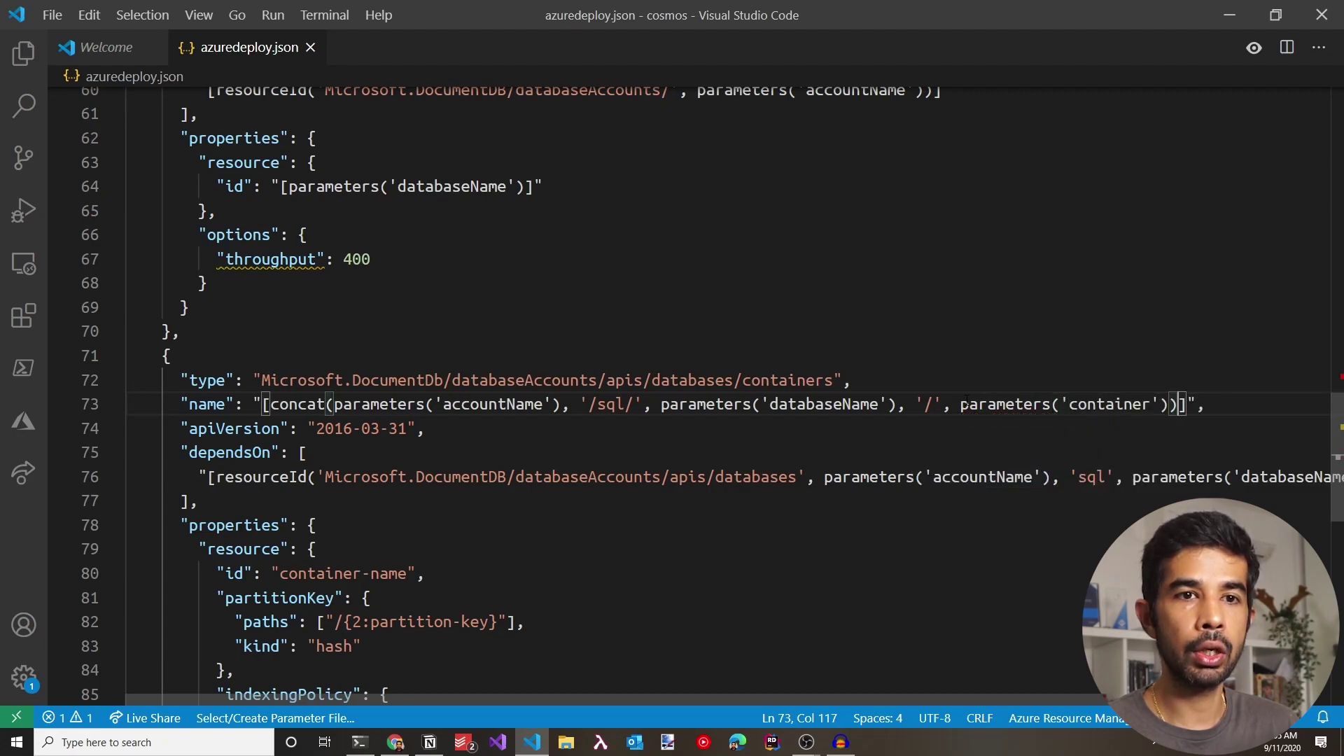
type(".")
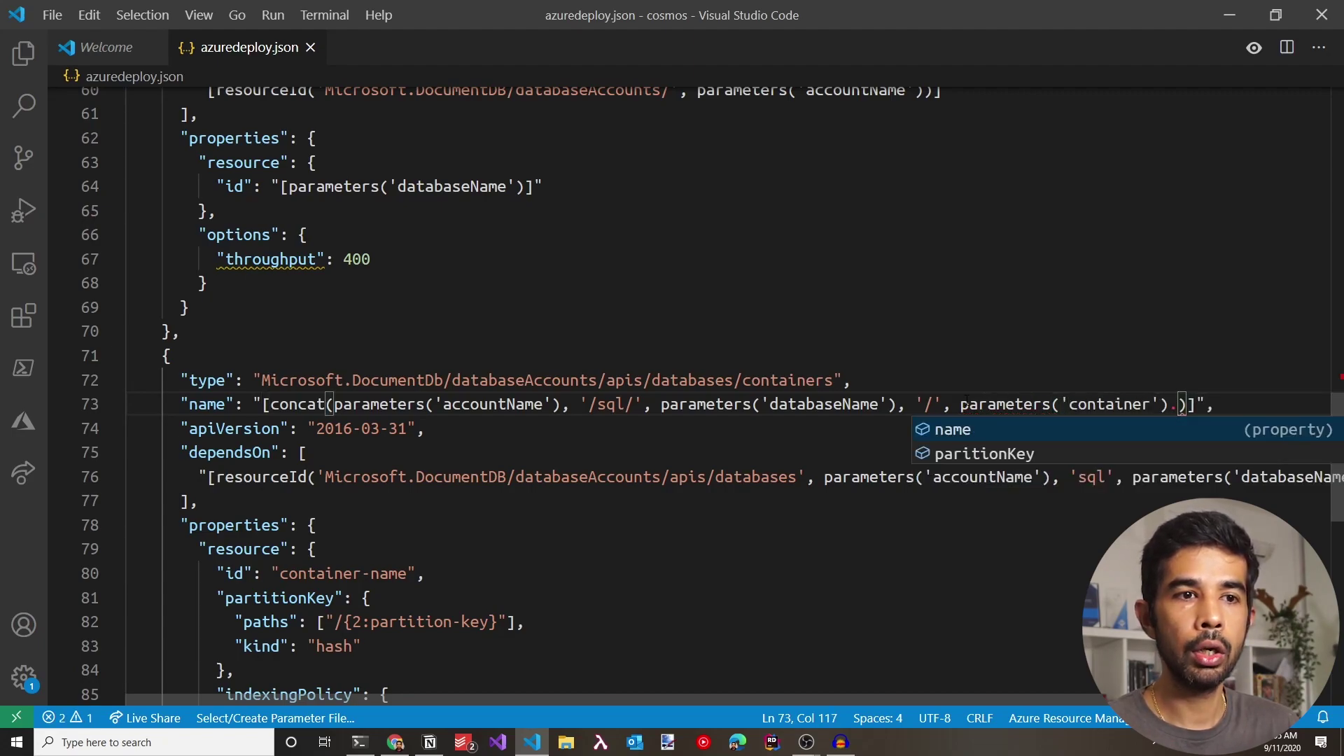
key("Return")
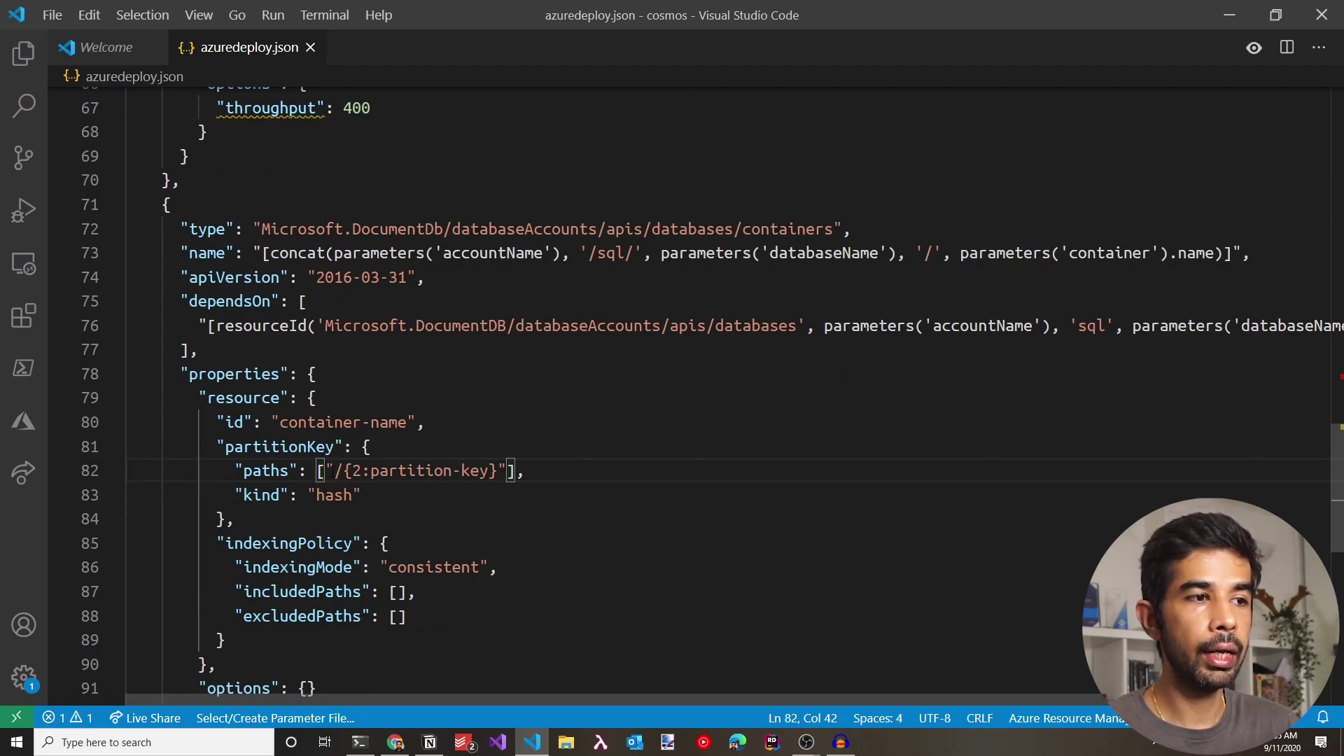
Step: Set the container's partition key path to "[parameters('container').paritionKey]"
left_click_drag(501, 470, 335, 471)
type("[parameters('container').paritionKey")
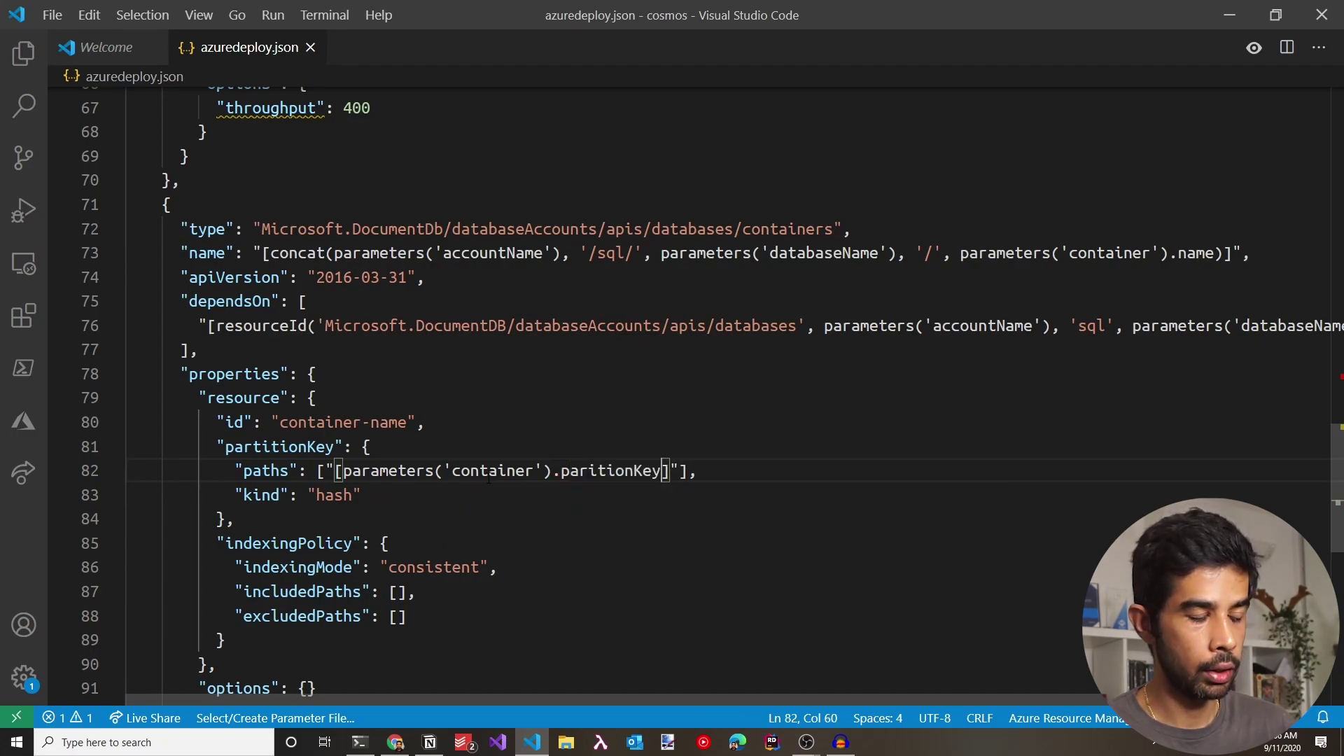
left_click(448, 388)
scroll(448, 387, "down", 1)
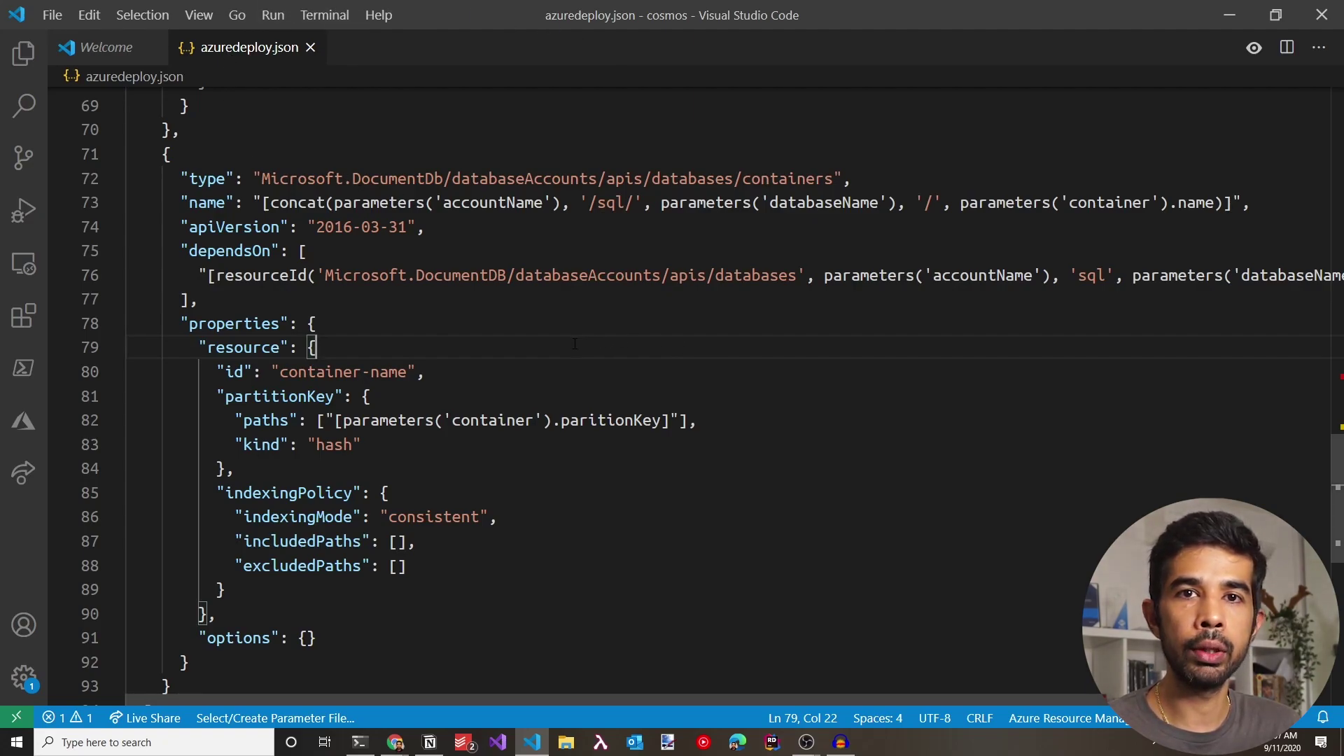
Step: Examine the complete SQL container resource block, from its type and name through its properties and options
key("shift+alt+Right")
key("shift+alt+Right")
key("shift+alt+Right")
key("shift+alt+Right")
key("shift+alt+Right")
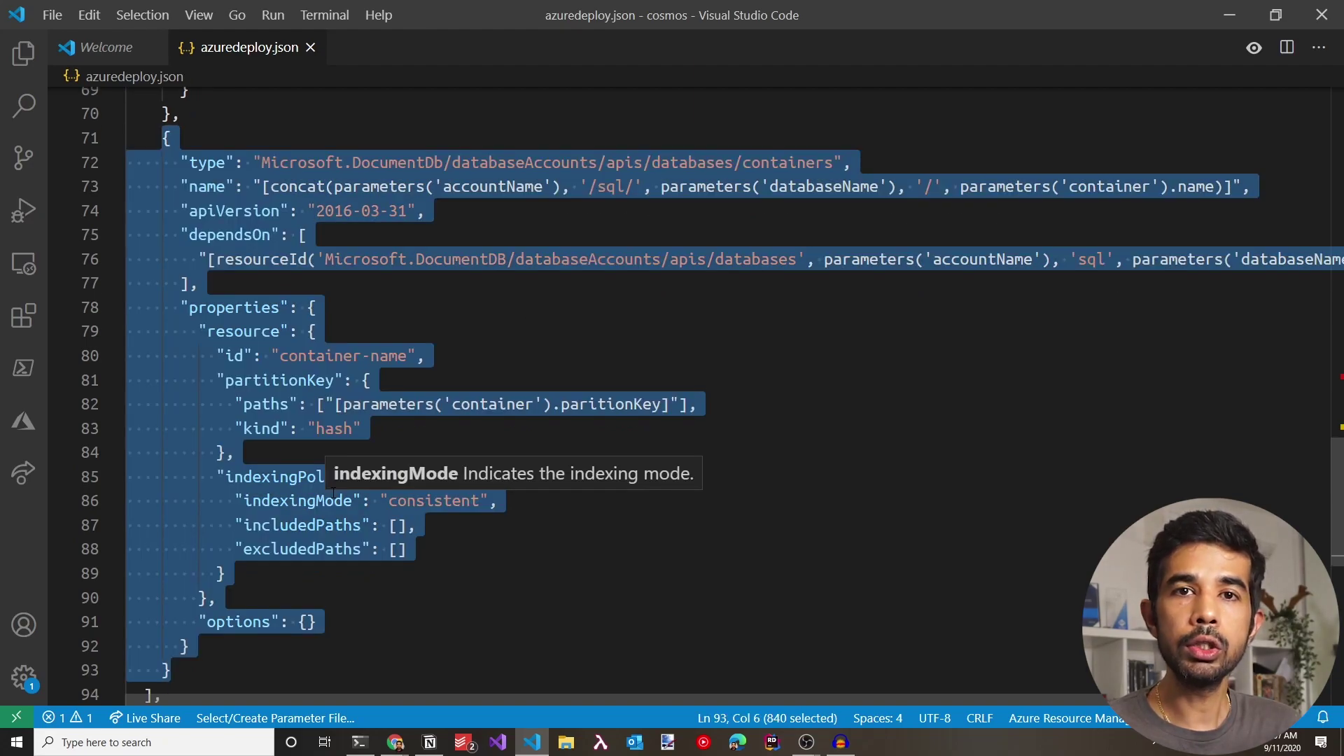
left_click(160, 138)
left_click(262, 600, "shift")
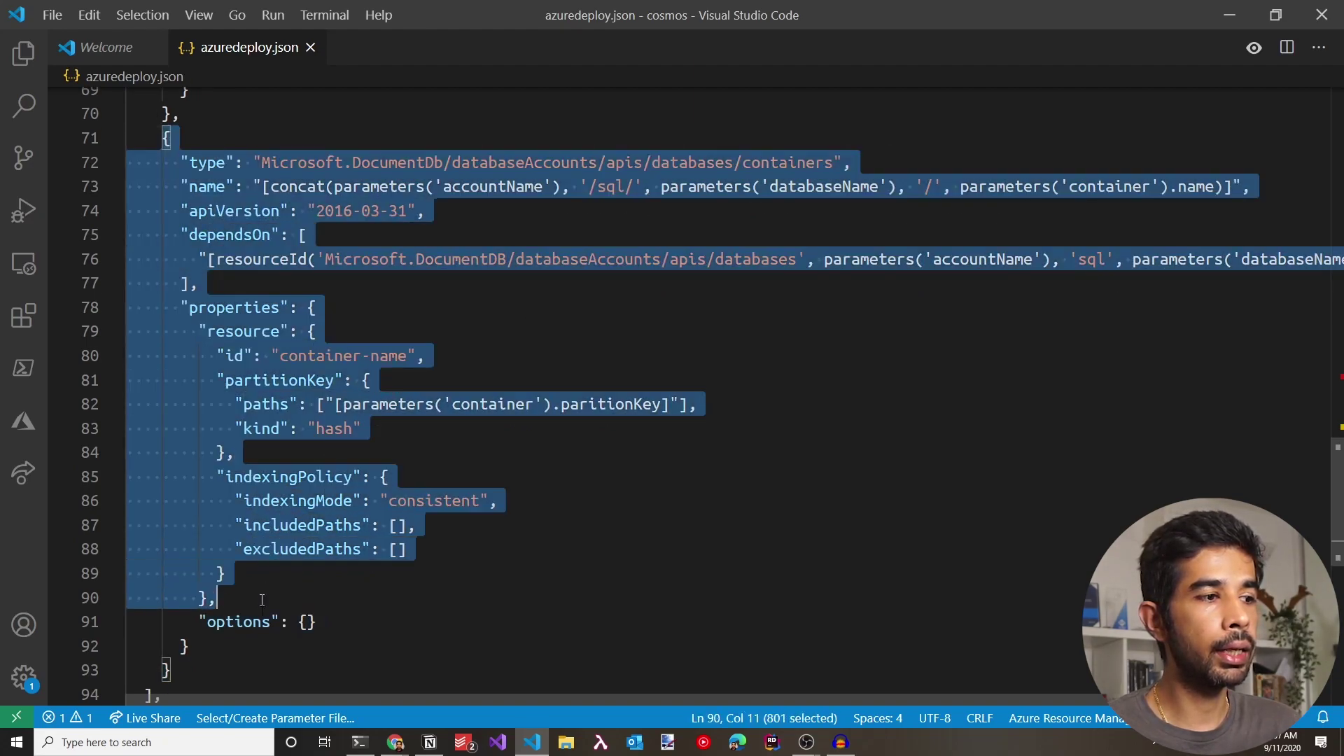
key("shift+Down")
key("shift+Down")
key("shift+Down")
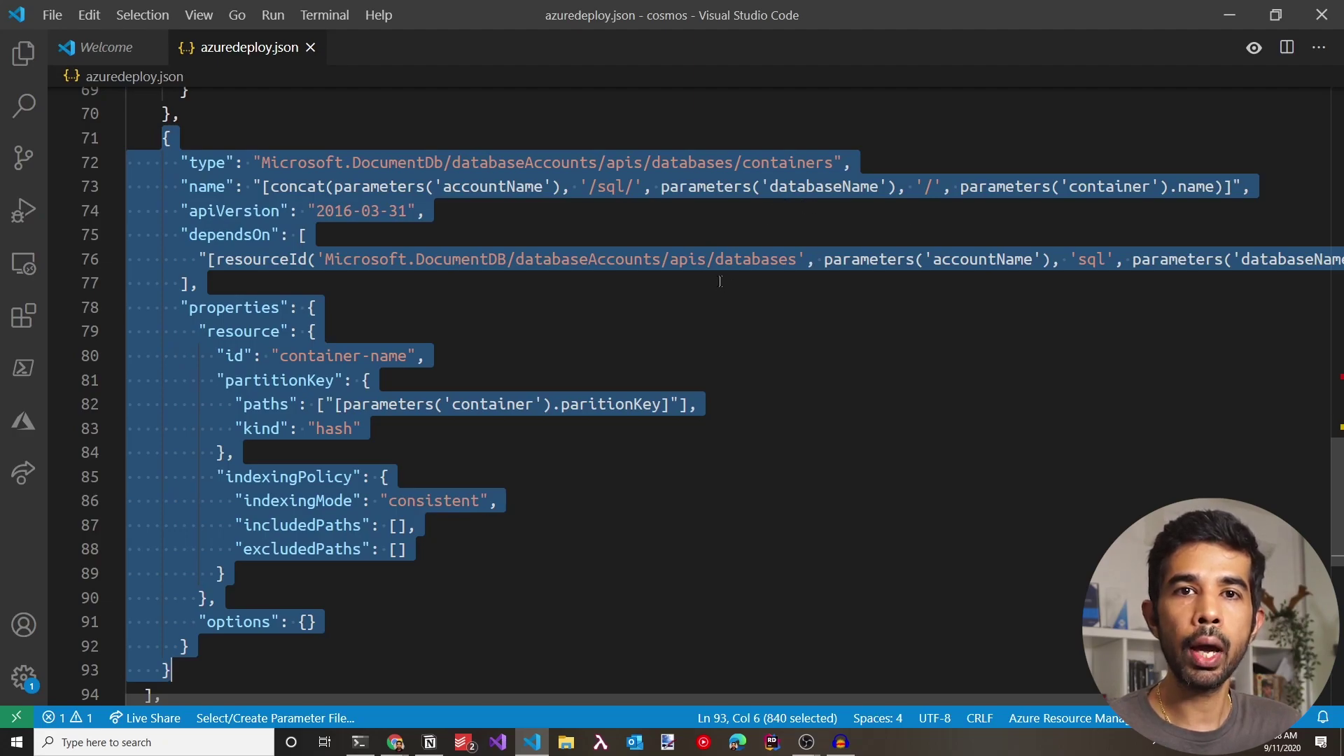
left_click(1036, 217)
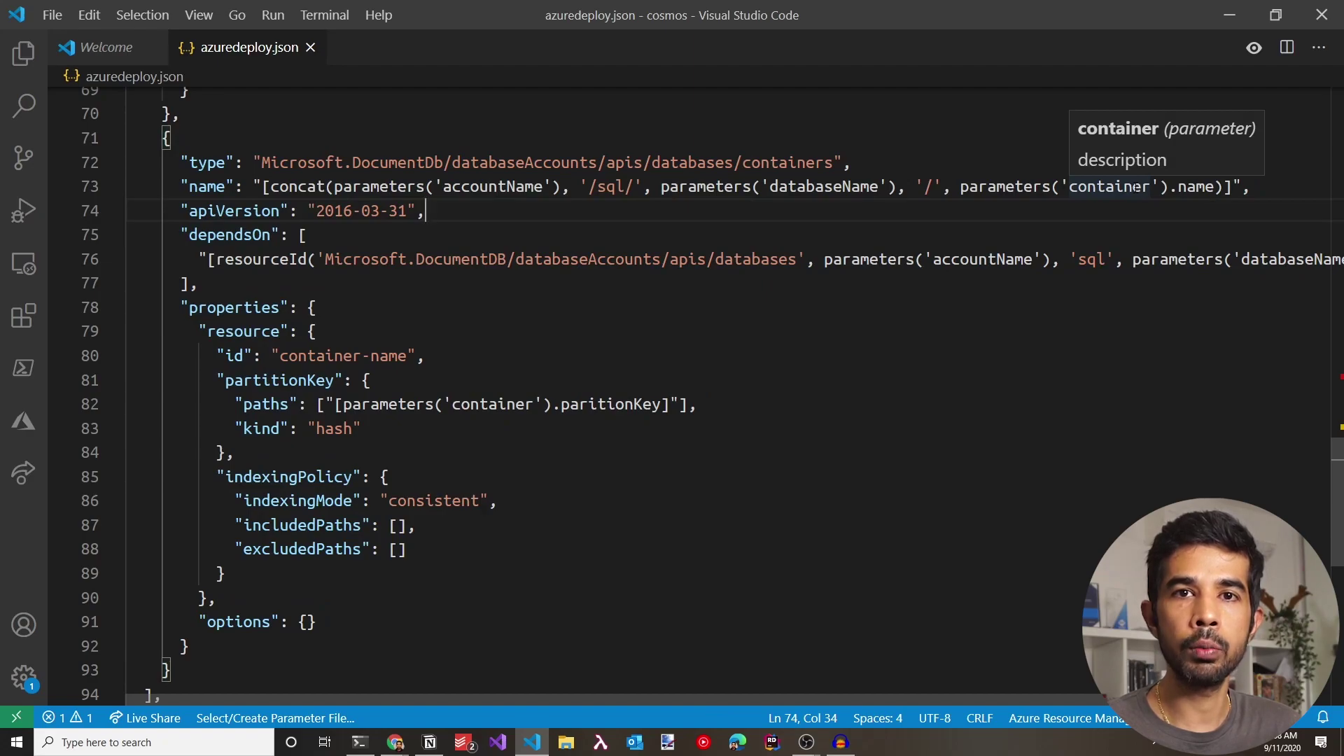
left_click_drag(162, 138, 238, 670)
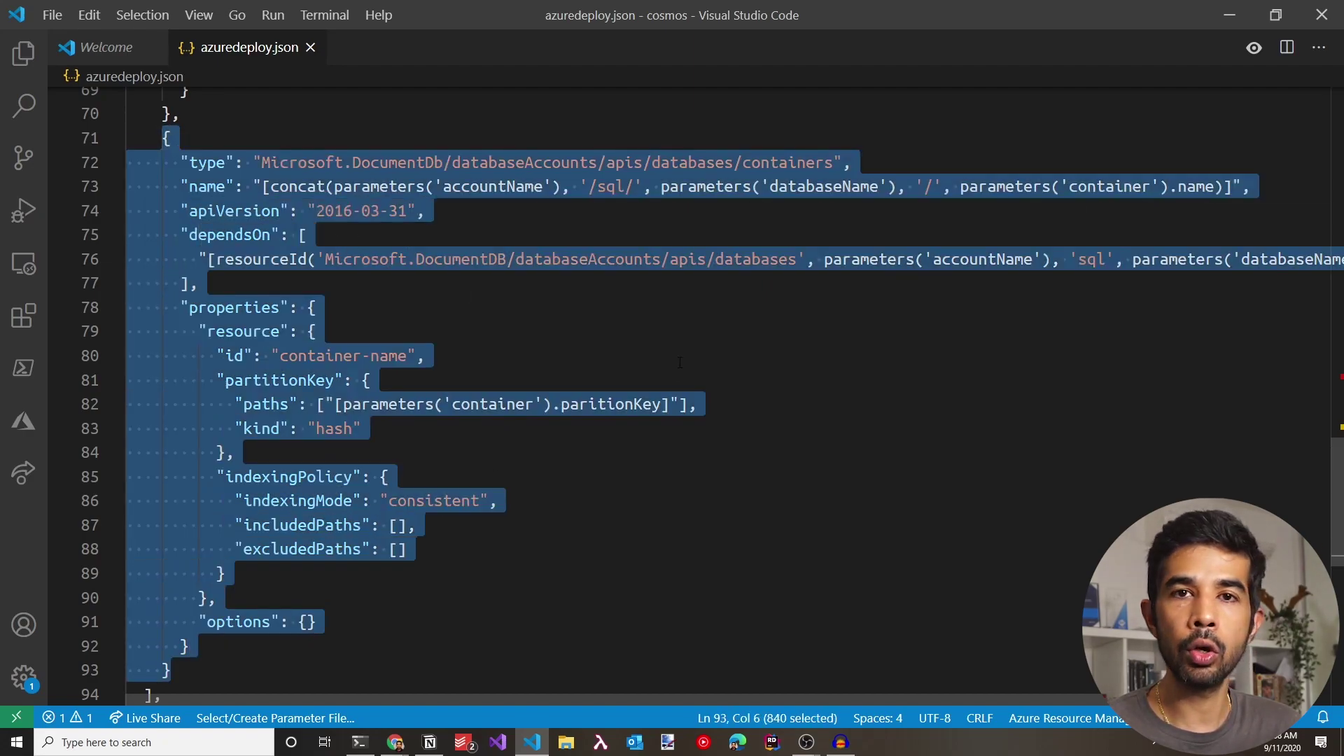
left_click(633, 347)
Step: Rename the container parameter to containers and set its metadata description to "Cosmos containers"
scroll(633, 347, "up", 15)
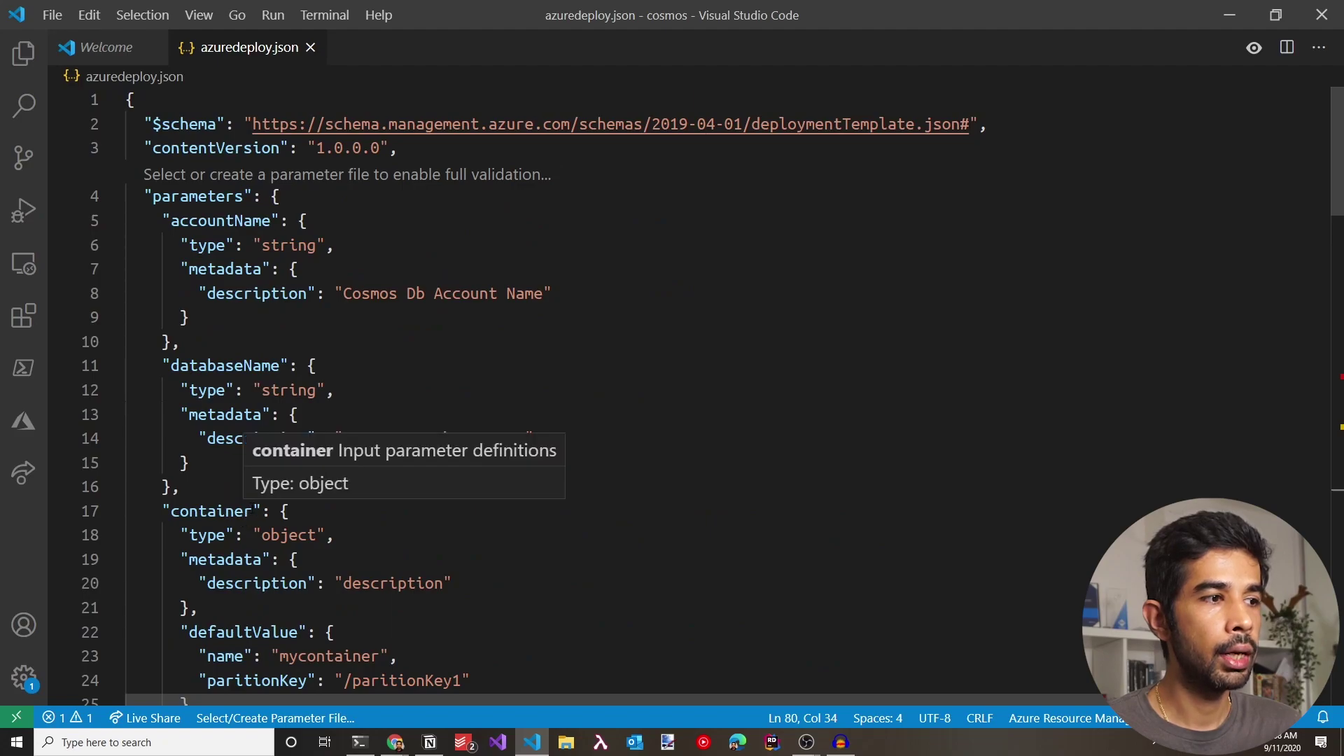
left_click(251, 513)
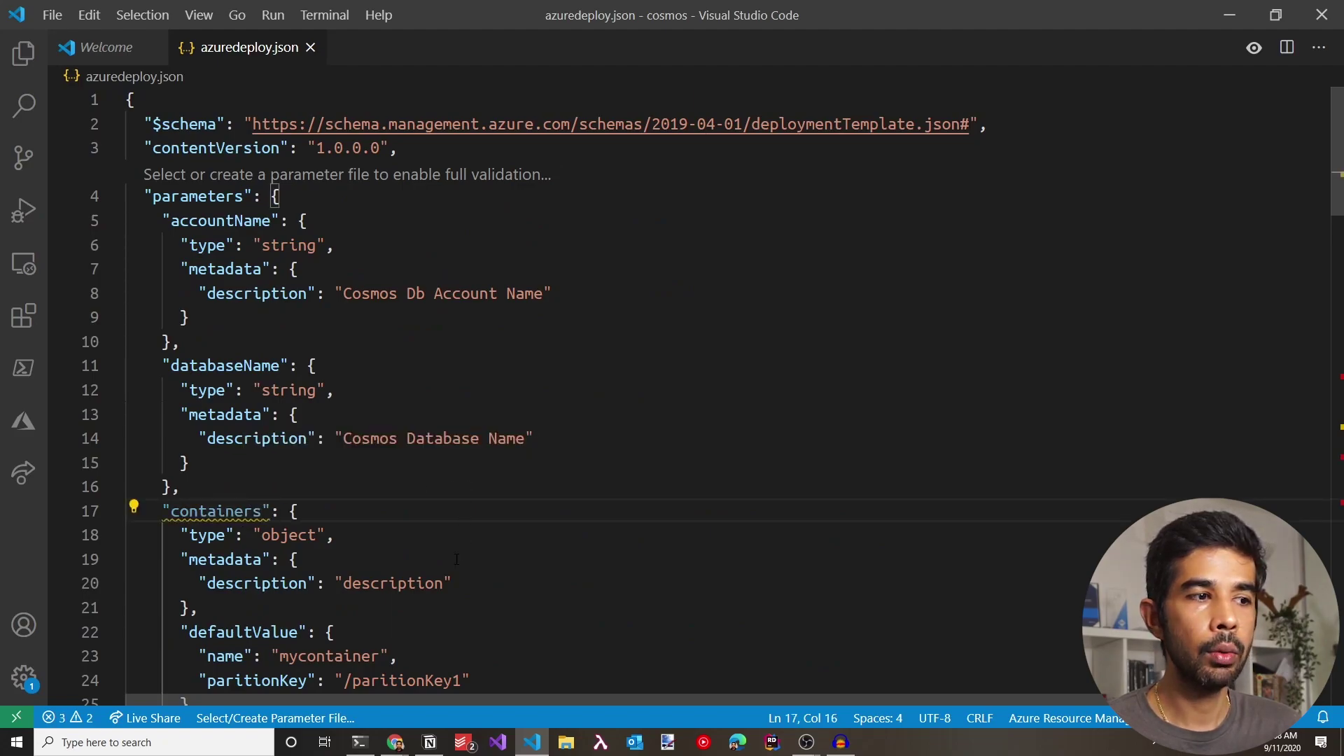
double_click(369, 581)
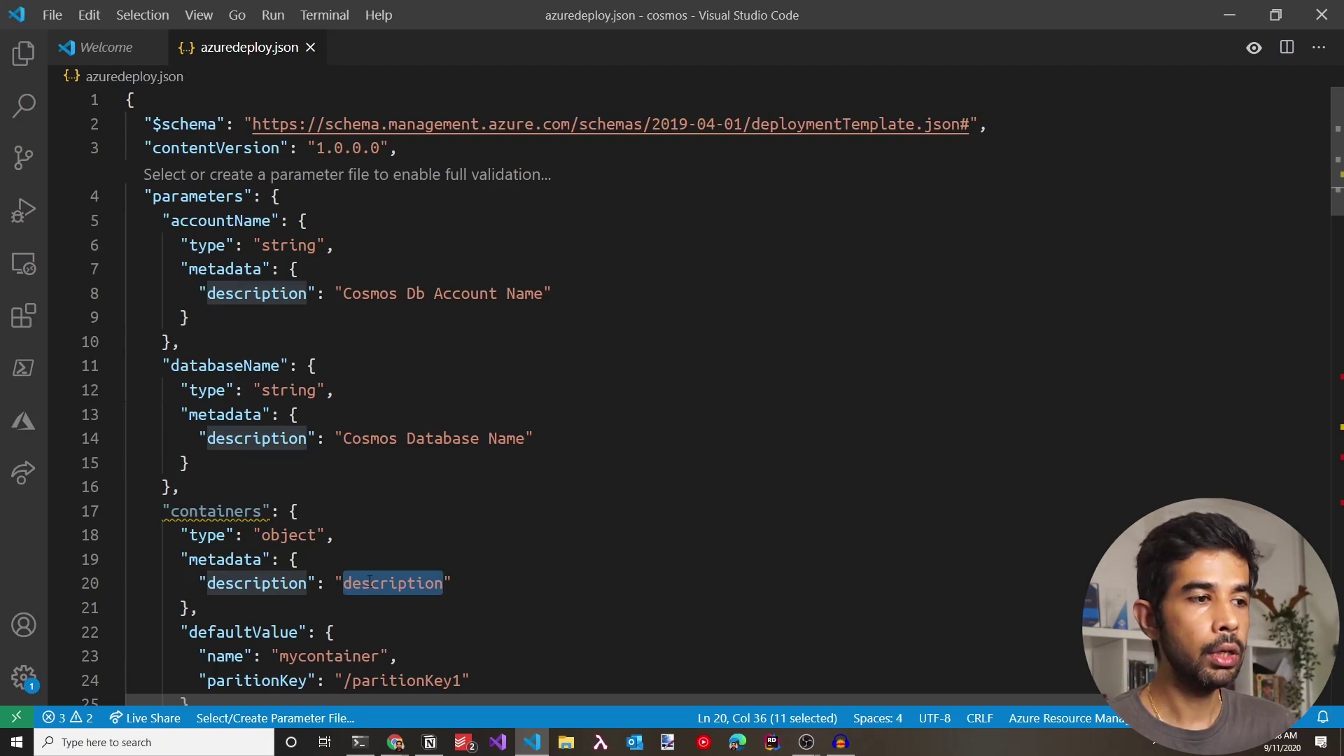
type("Cosmos containers")
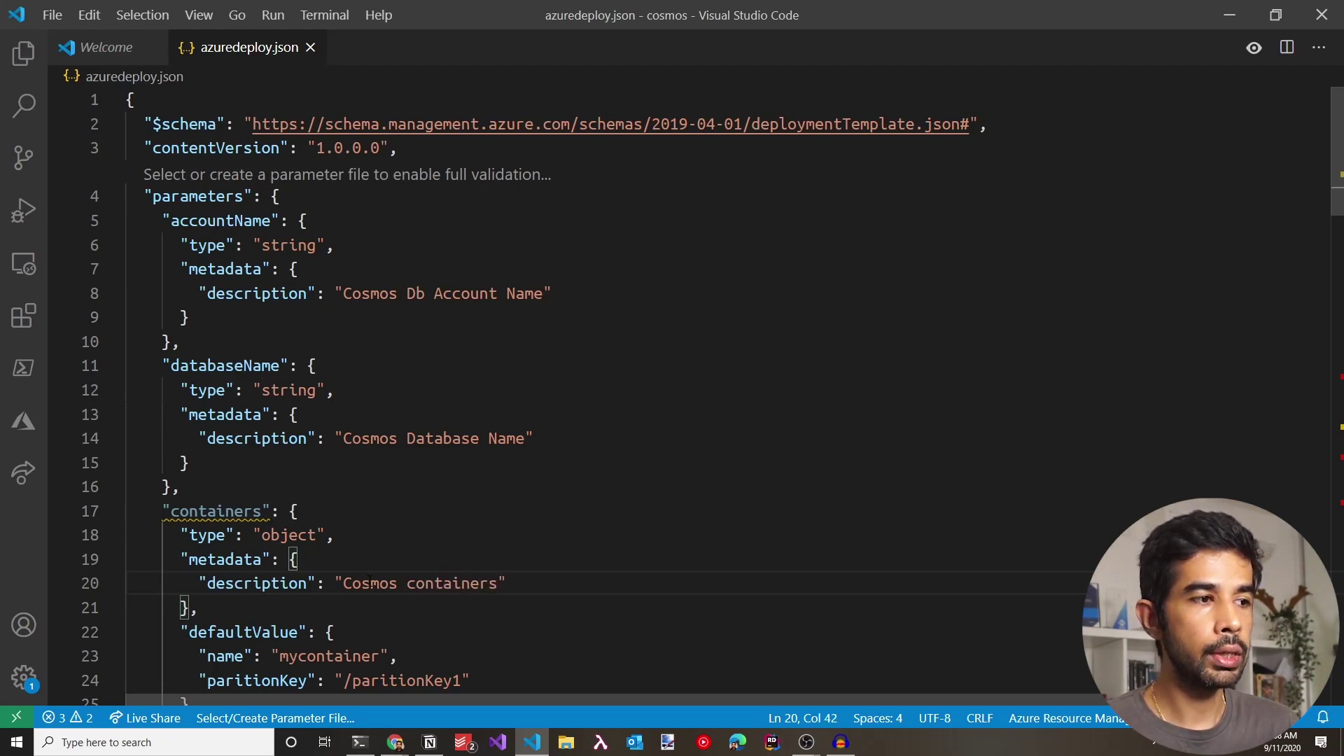
Step: Change the containers parameter's type to array
double_click(295, 533)
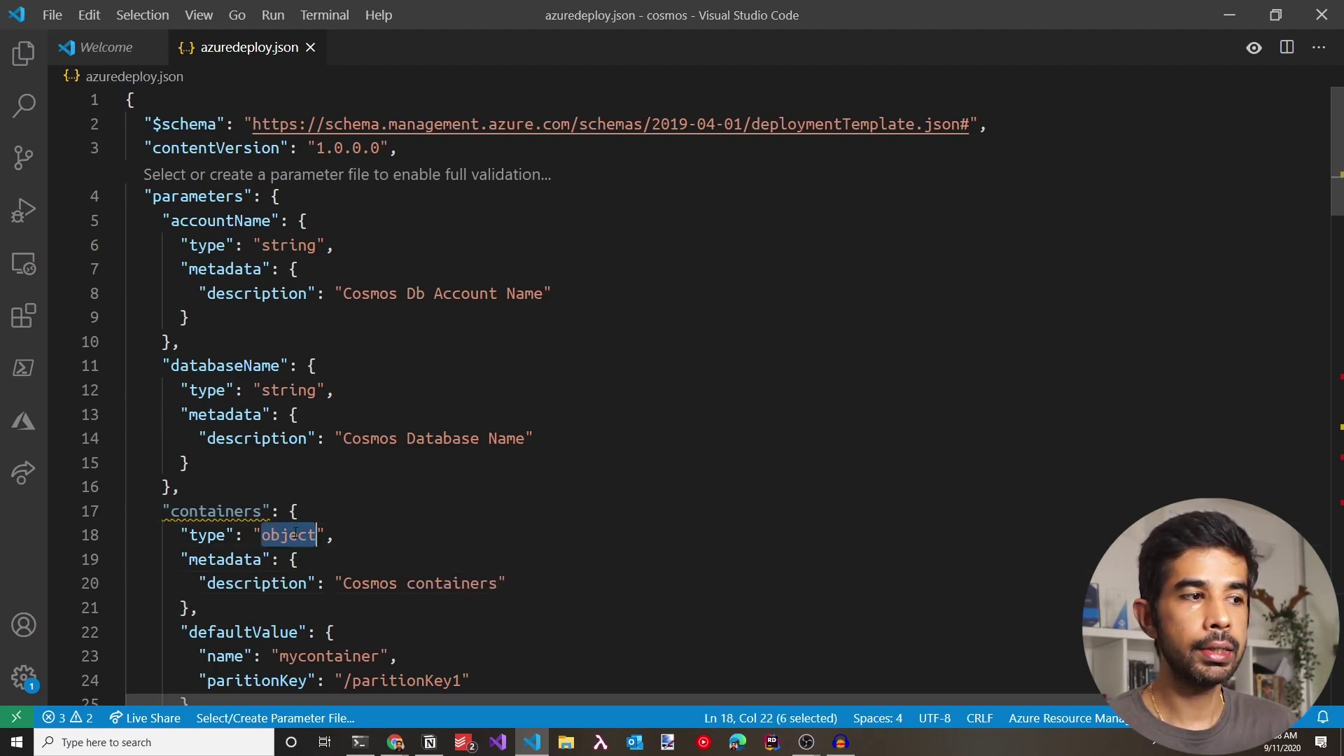
type("arr")
key("Return")
Step: Wrap the containers parameter's defaultValue object in an array and format the document
scroll(672, 392, "down", 2)
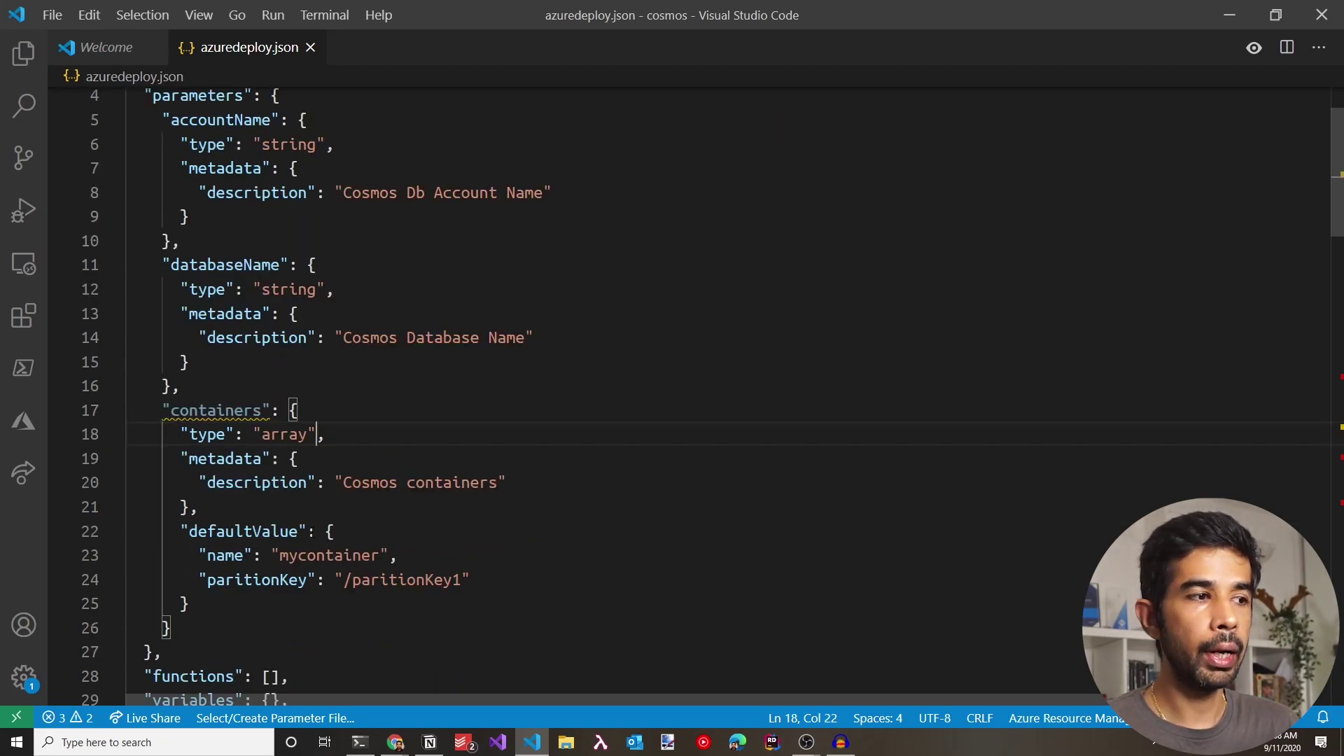
left_click(464, 533)
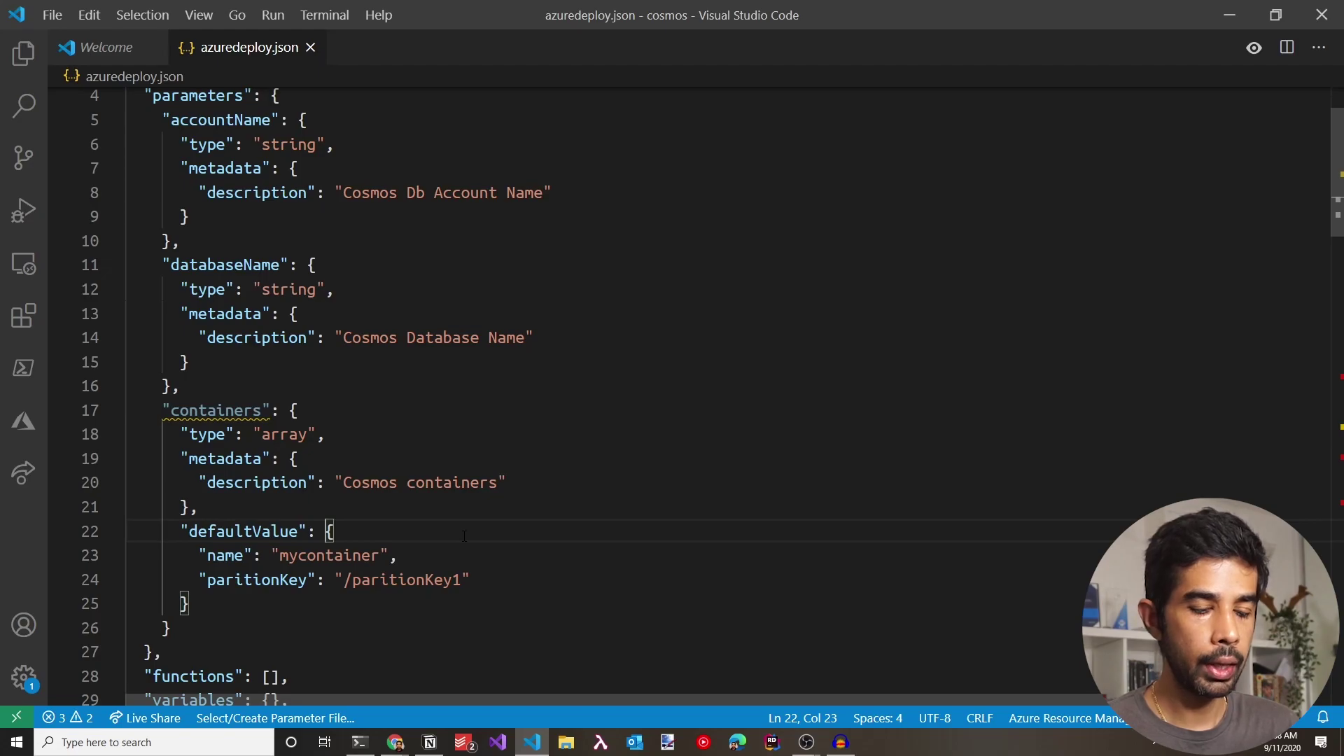
type("[")
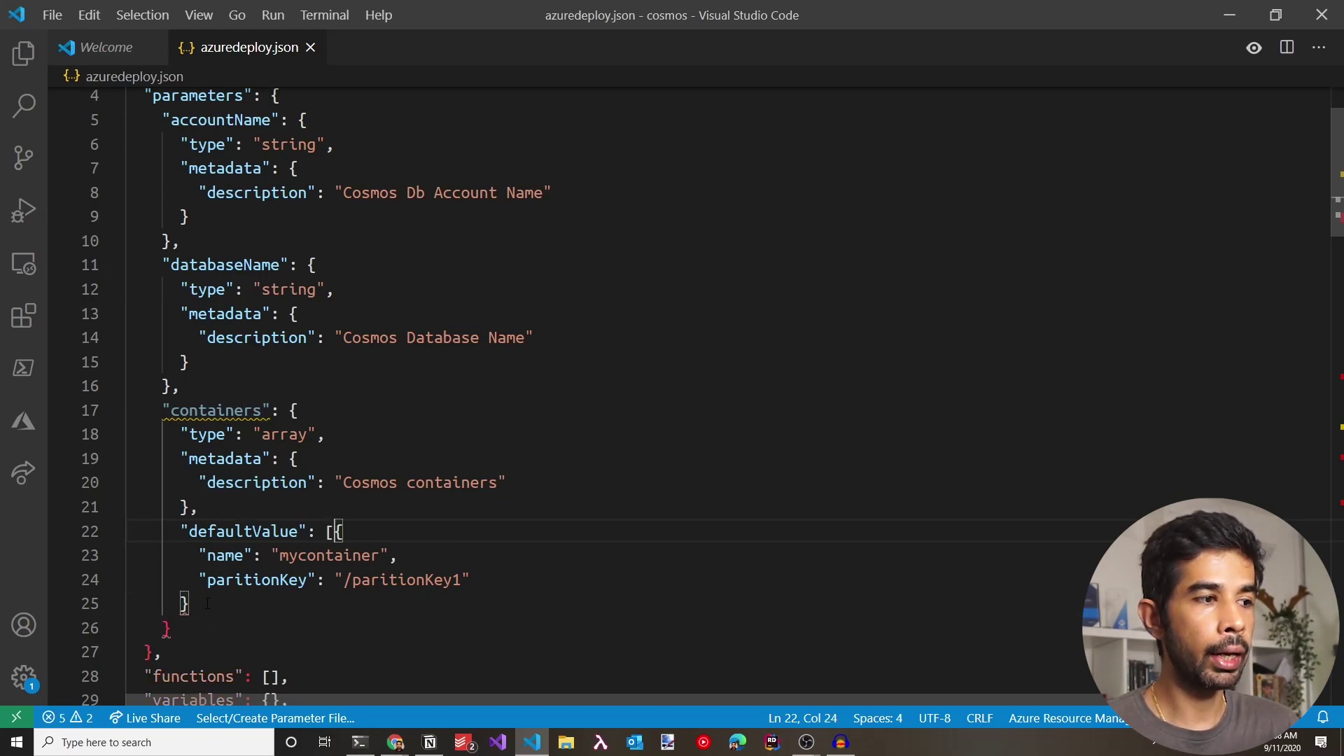
left_click(207, 603)
type("]")
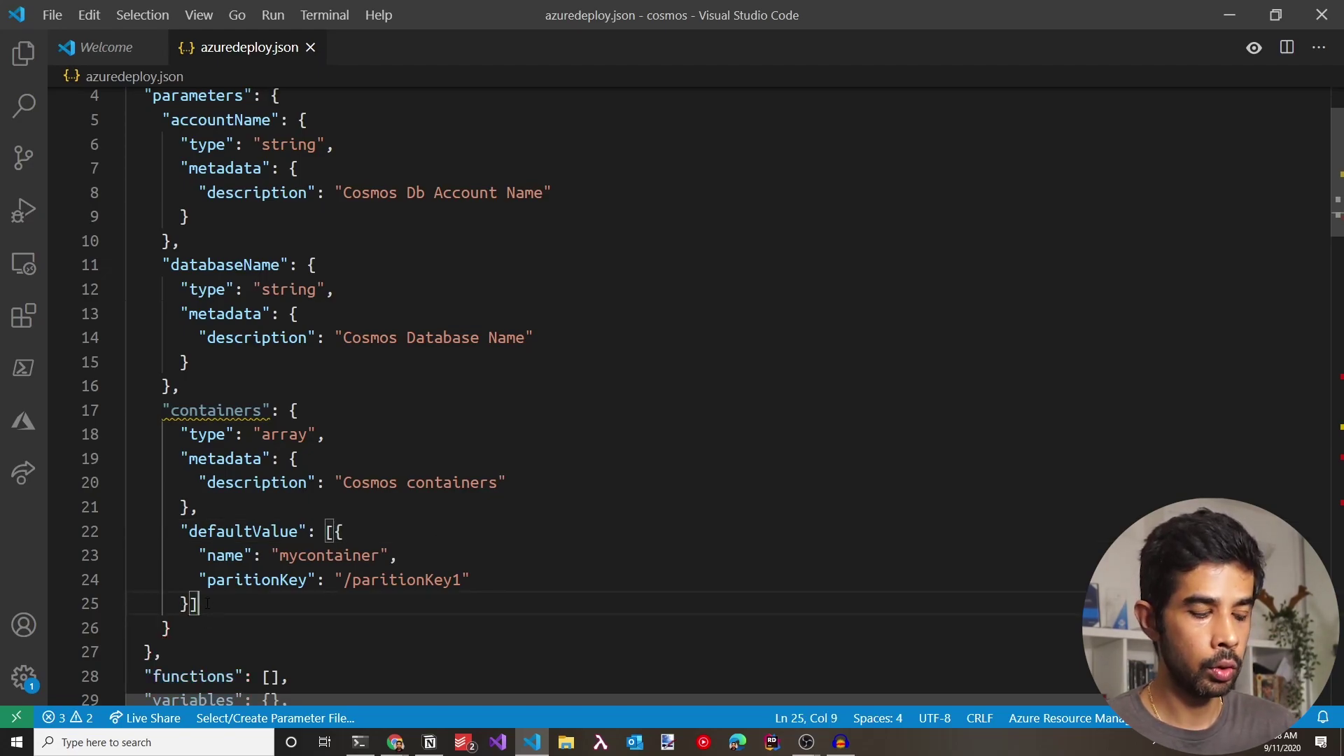
key("shift+alt+f")
Step: Complete the SQL database resource's name expression with parameters('databaseName') as the last concat argument
scroll(316, 572, "up", 1)
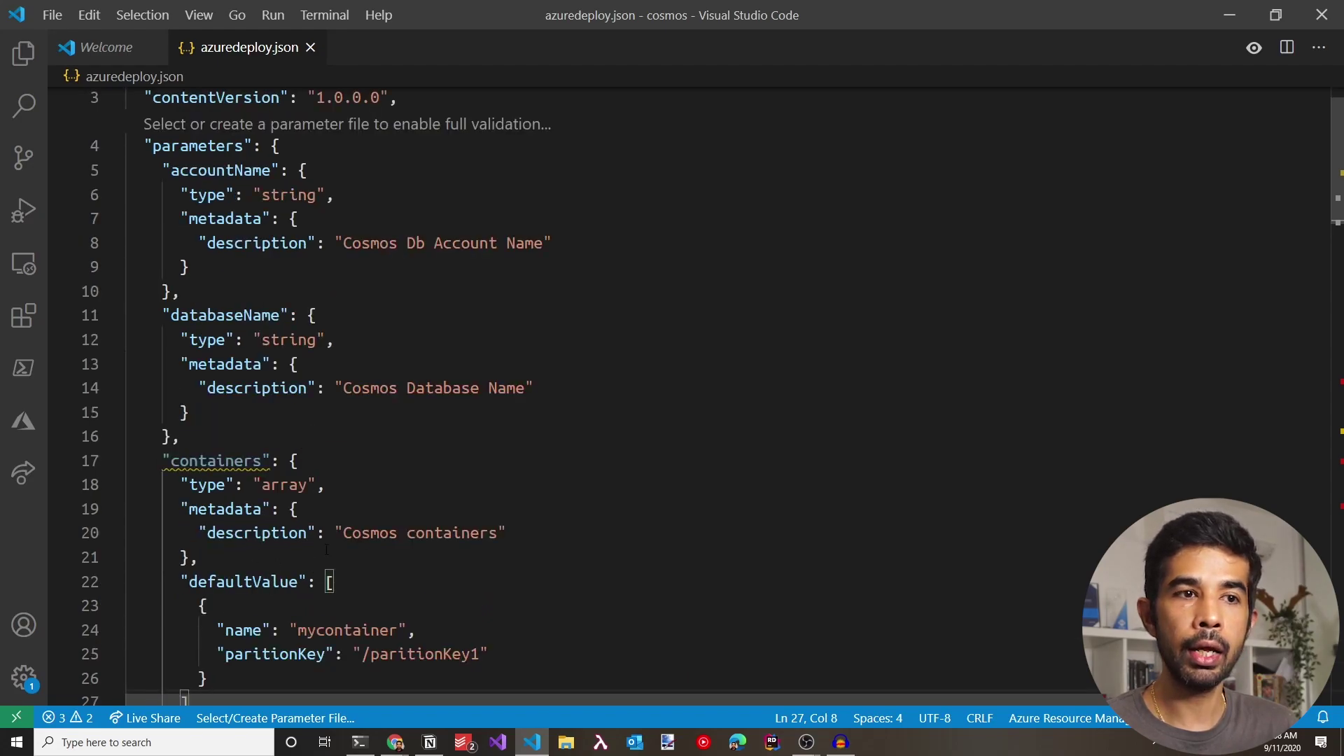
scroll(326, 549, "down", 2)
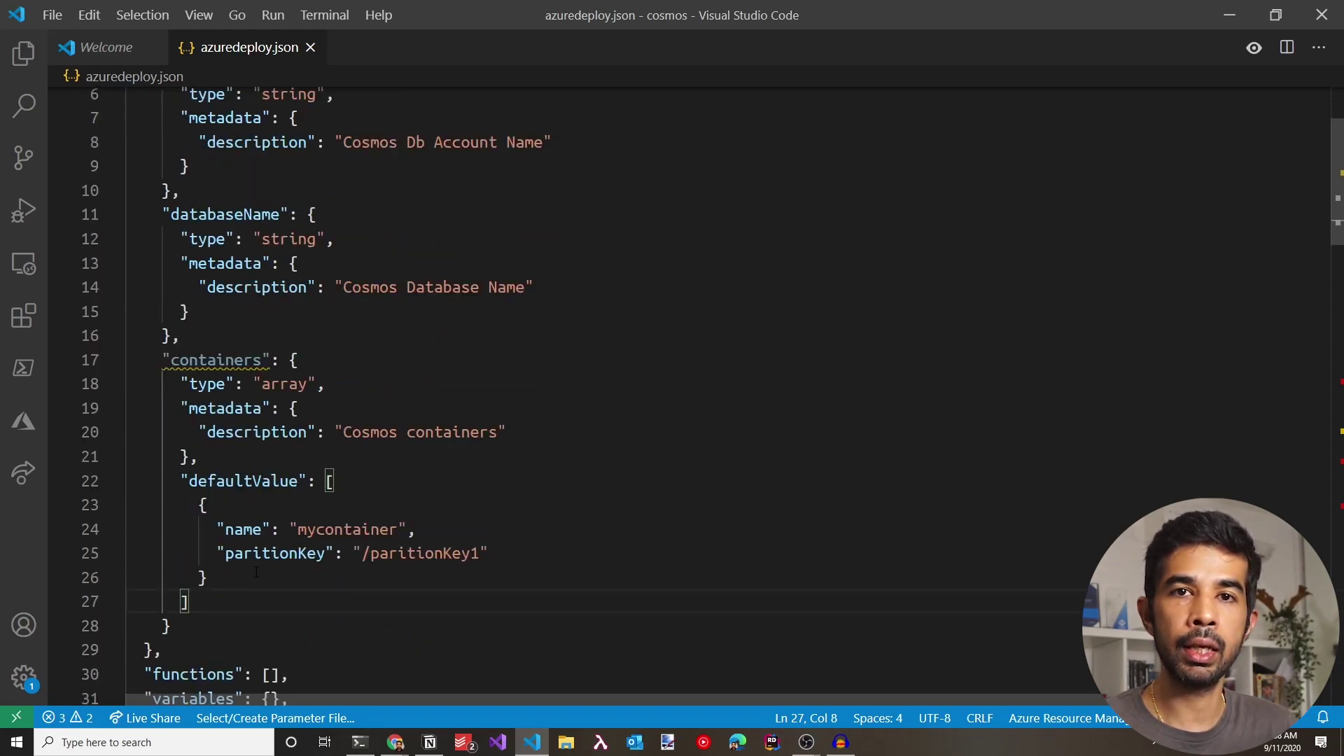
scroll(256, 571, "down", 14)
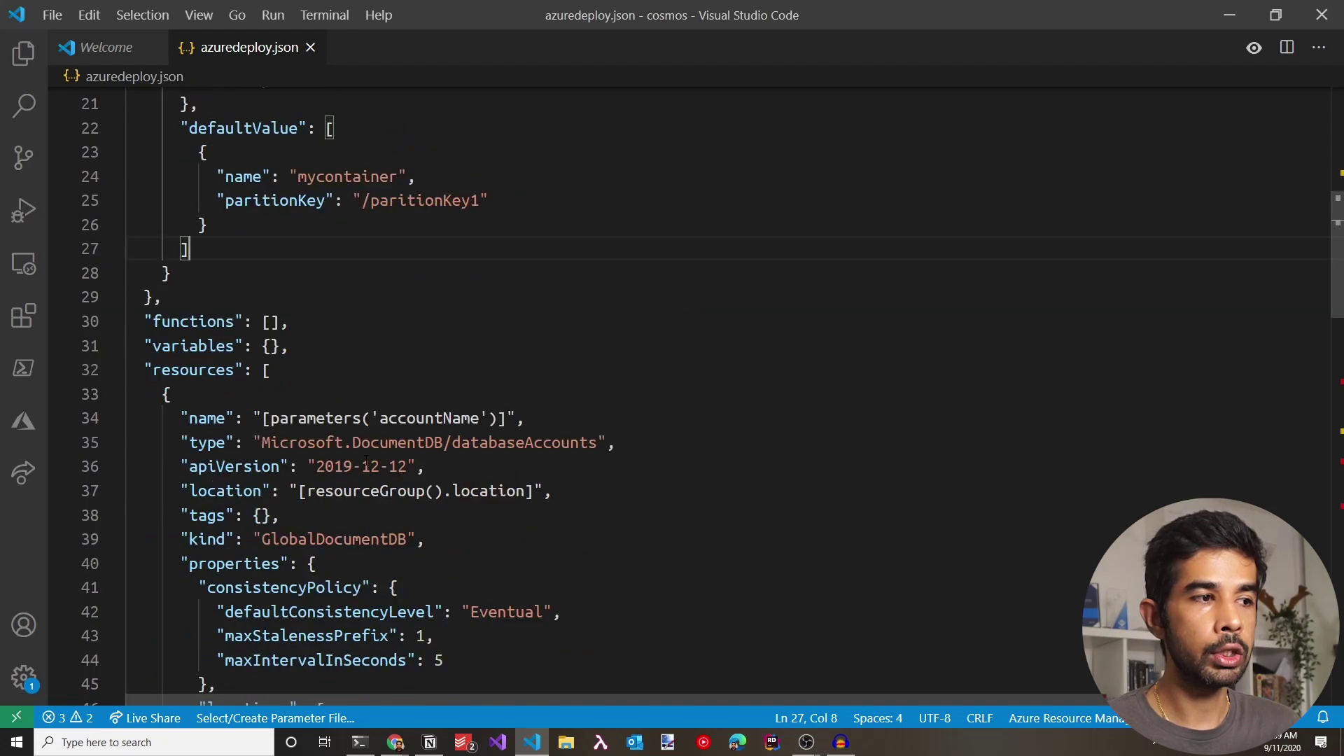
scroll(366, 460, "down", 4)
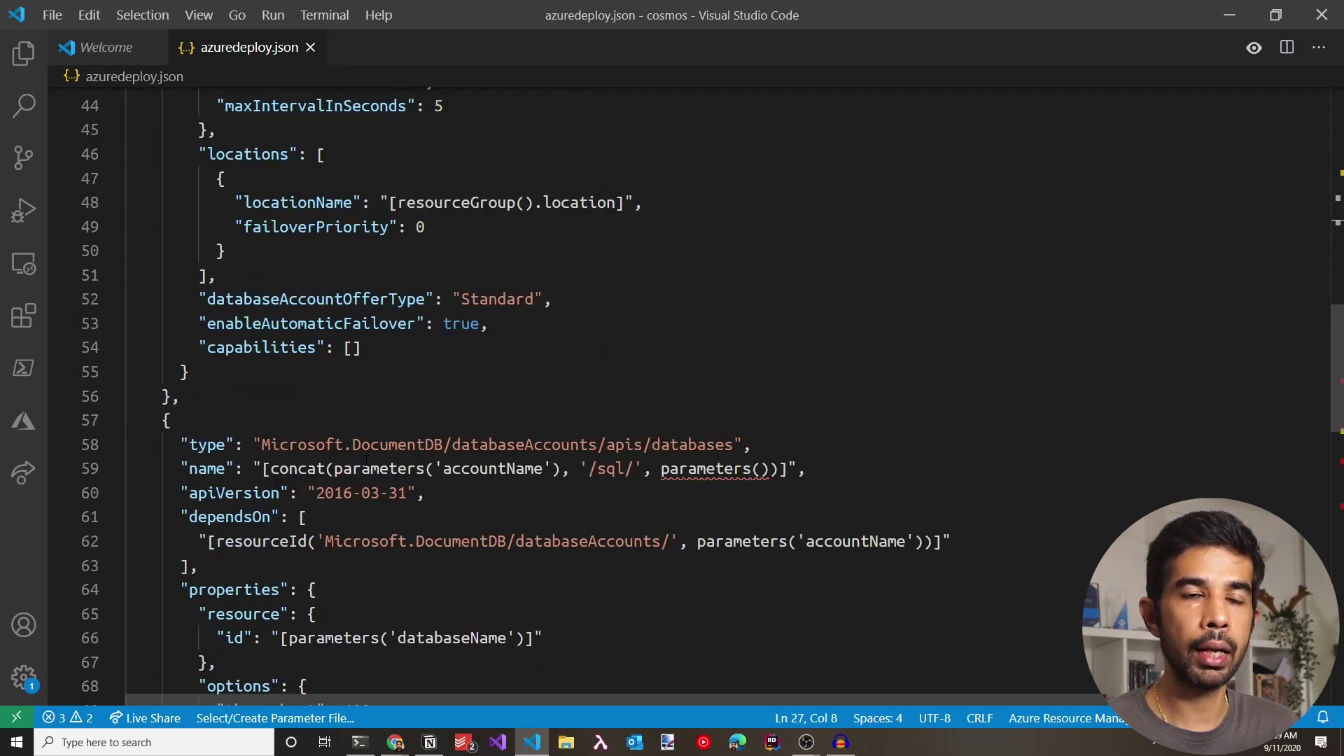
scroll(366, 460, "down", 3)
left_click(760, 266)
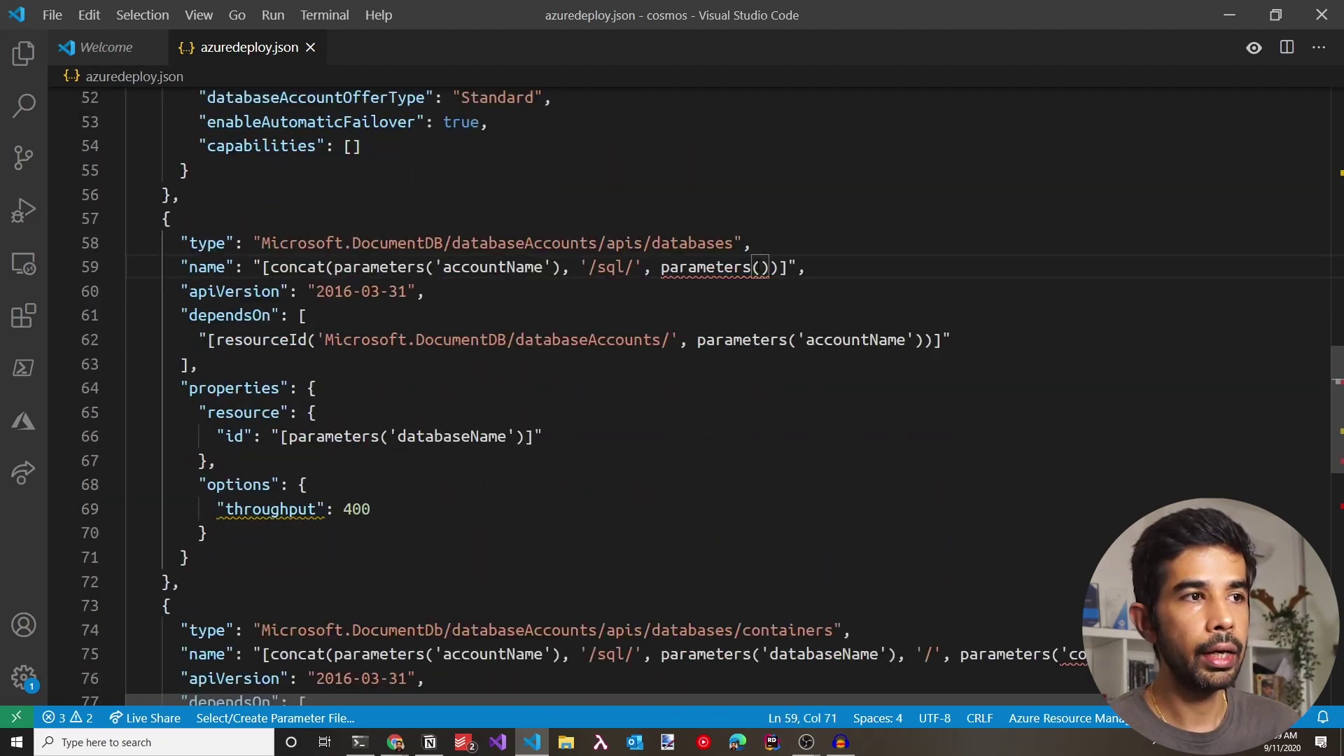
type("'")
key("Return")
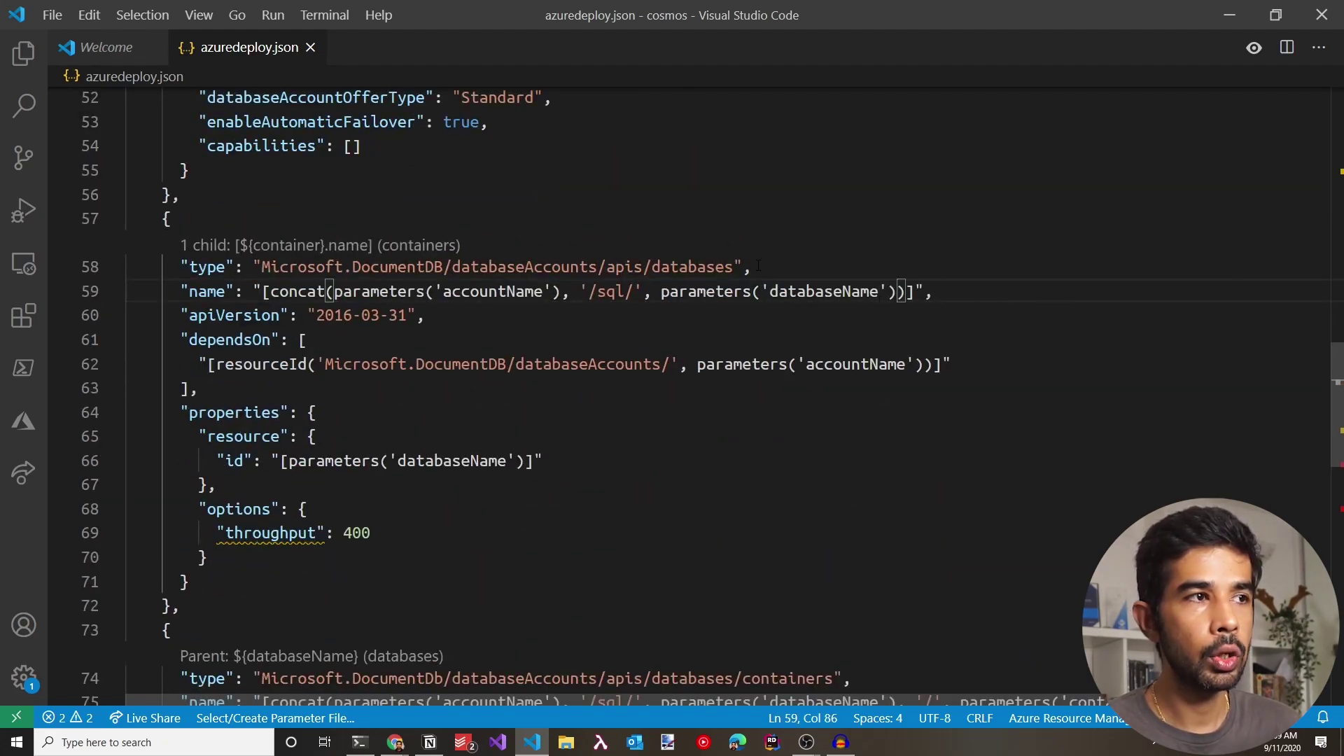
Step: Add an empty copy object after the name property of the SQL containers resource
scroll(845, 327, "down", 5)
left_click(308, 398)
mouse_move(1128, 350)
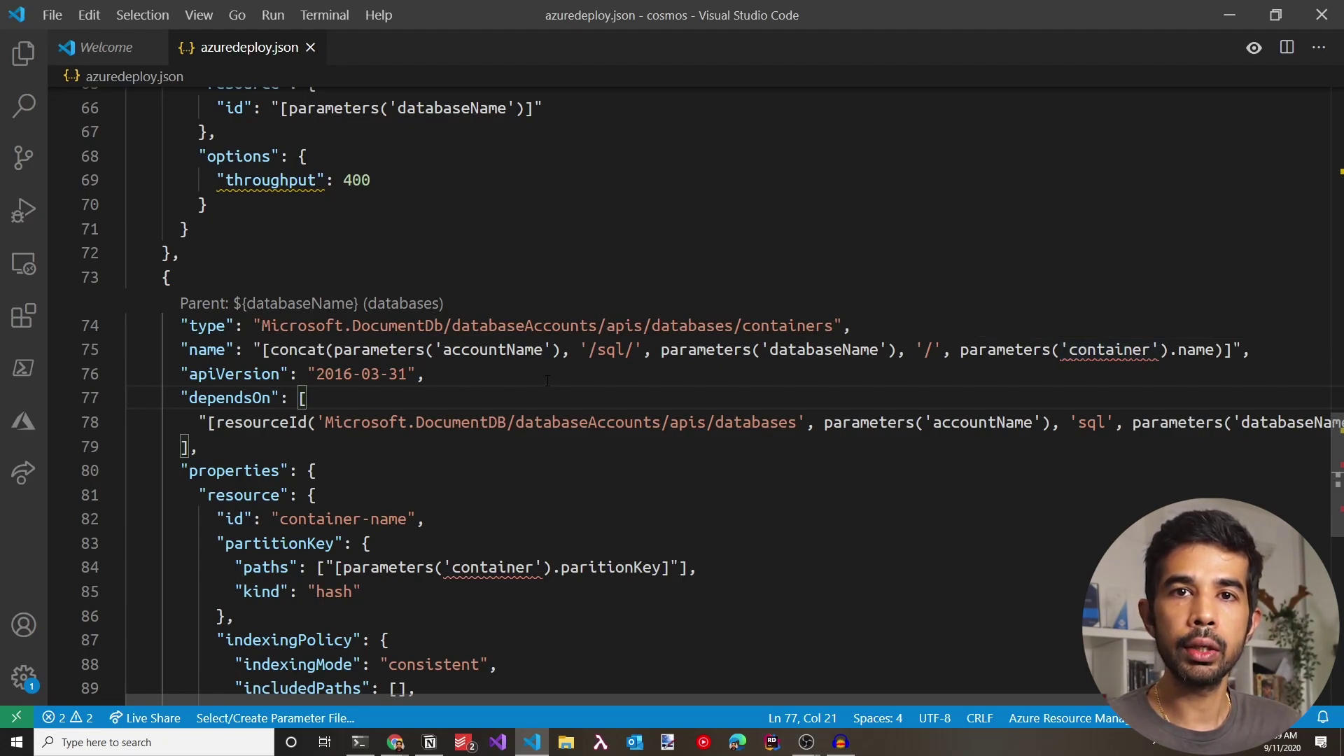
left_click(1259, 349)
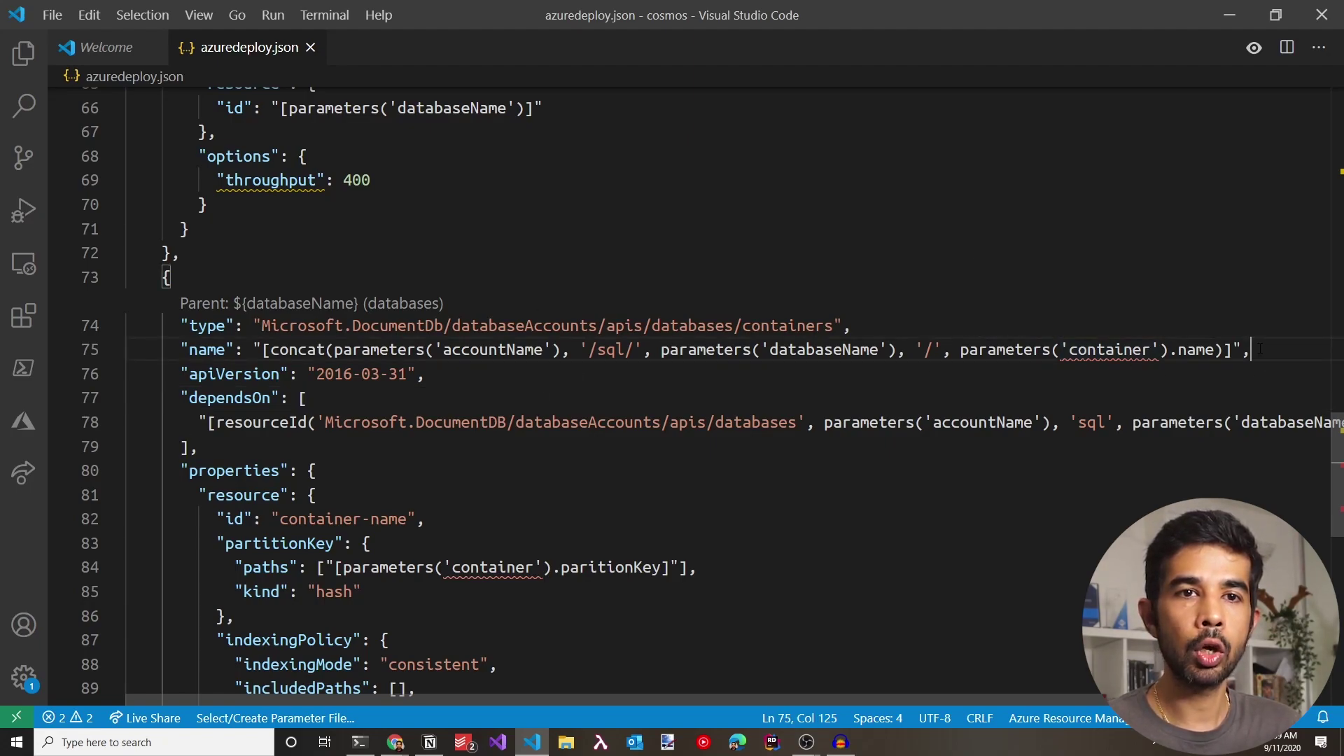
key("Return")
type("\"copy\"")
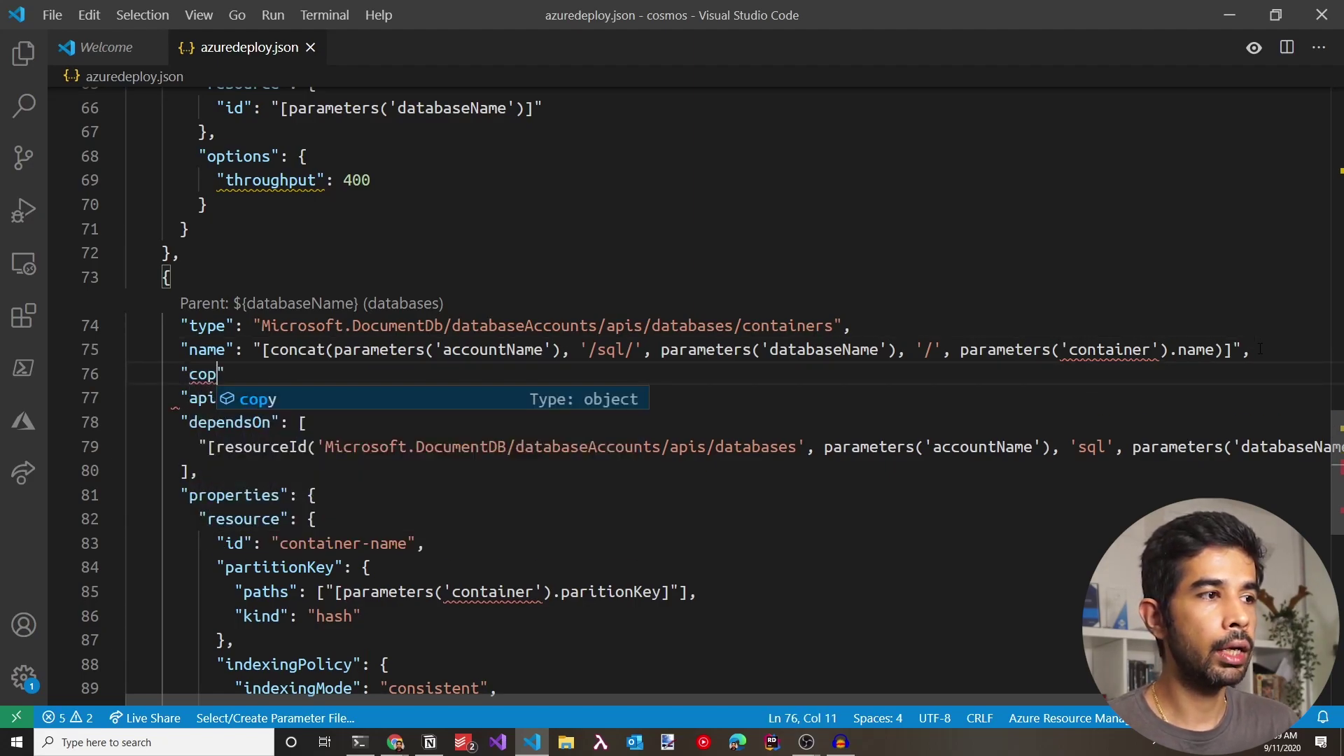
type(": {}")
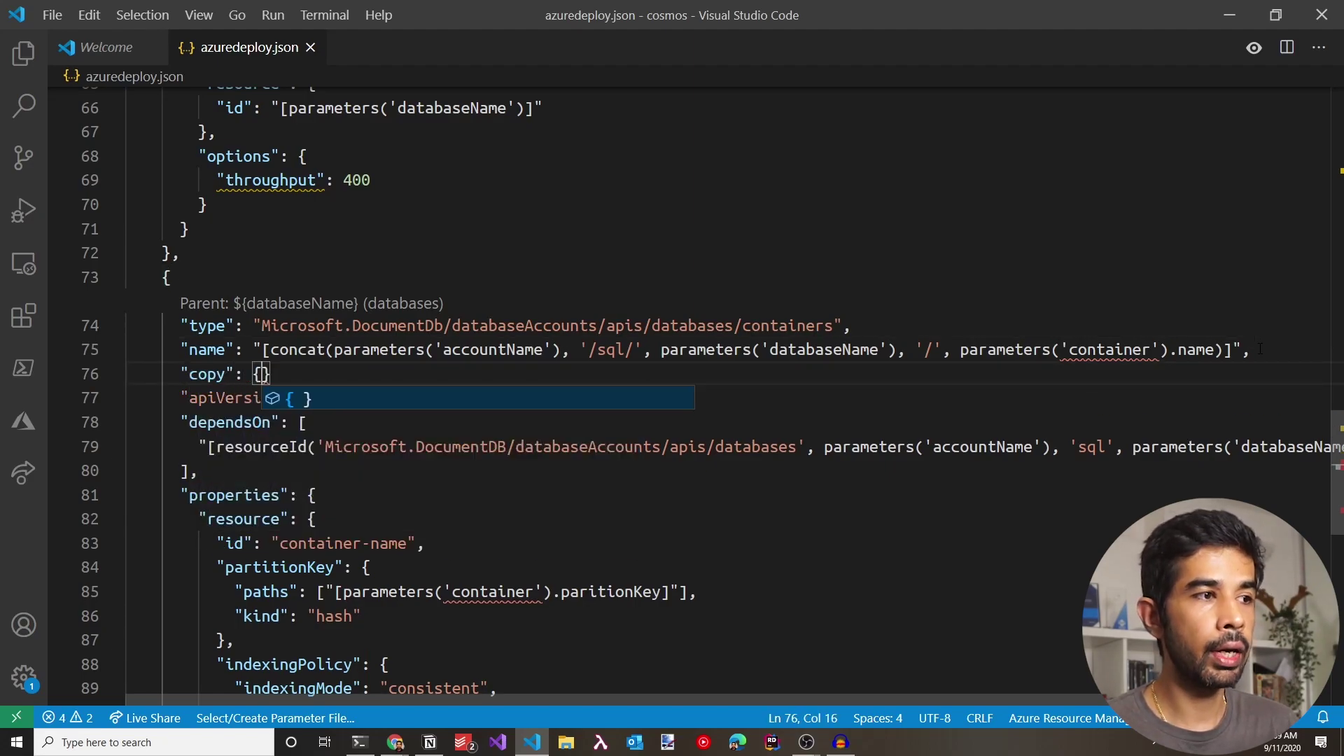
key("BackSpace")
key("Return")
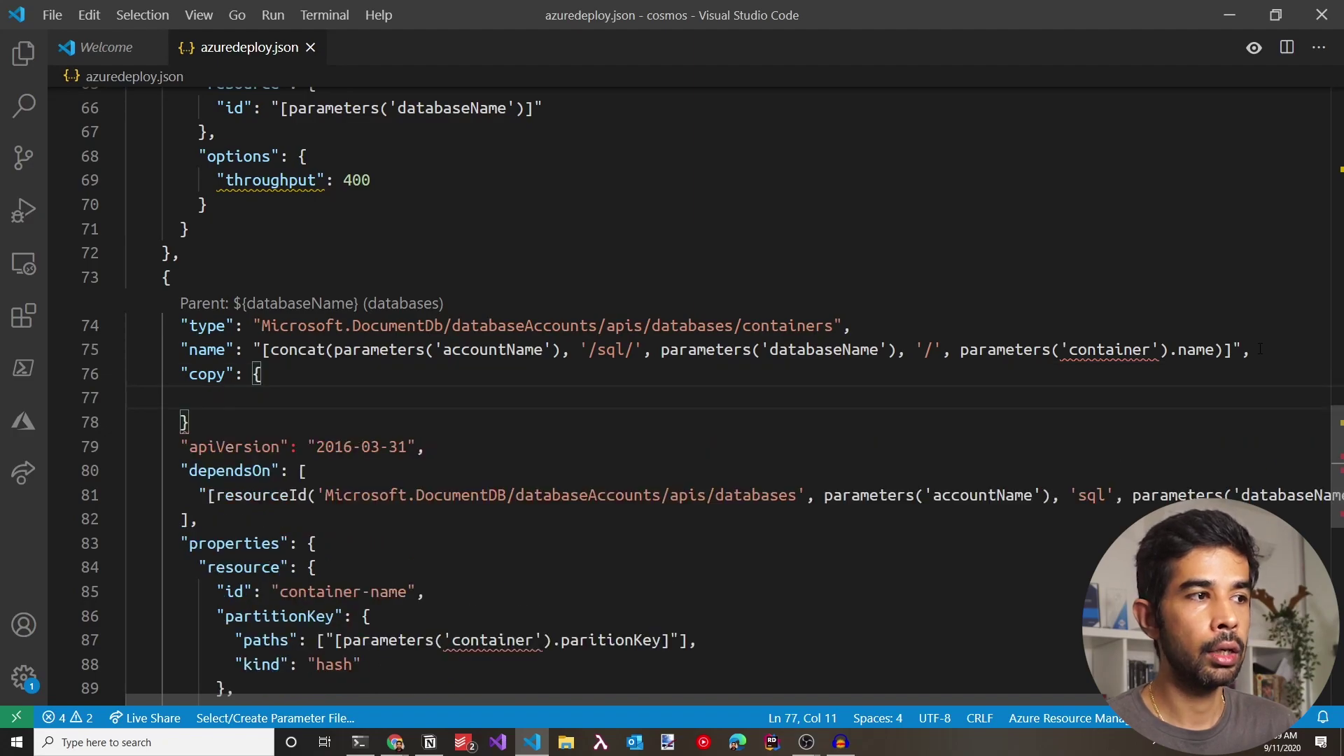
Step: Add a count property to the copy object with the value "[length(parameters('containers'))]"
key("ctrl+space")
type("cou")
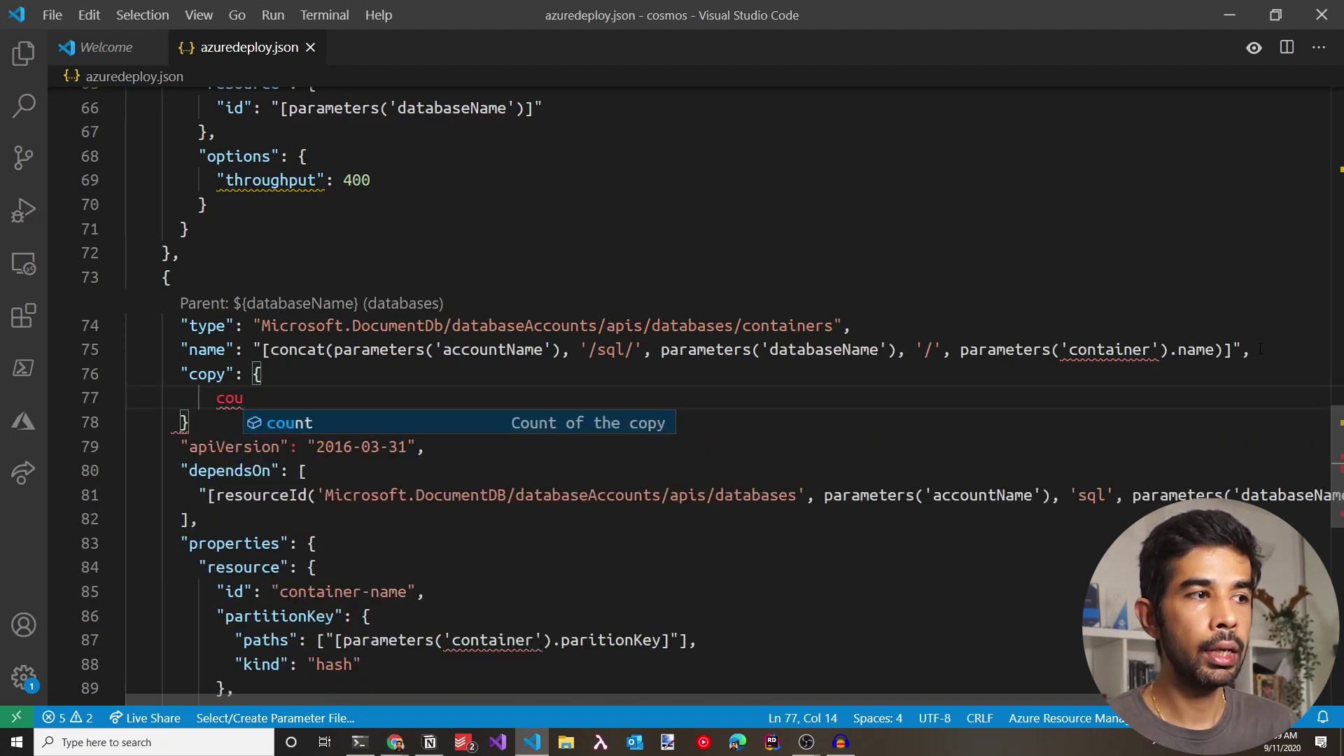
key("Return")
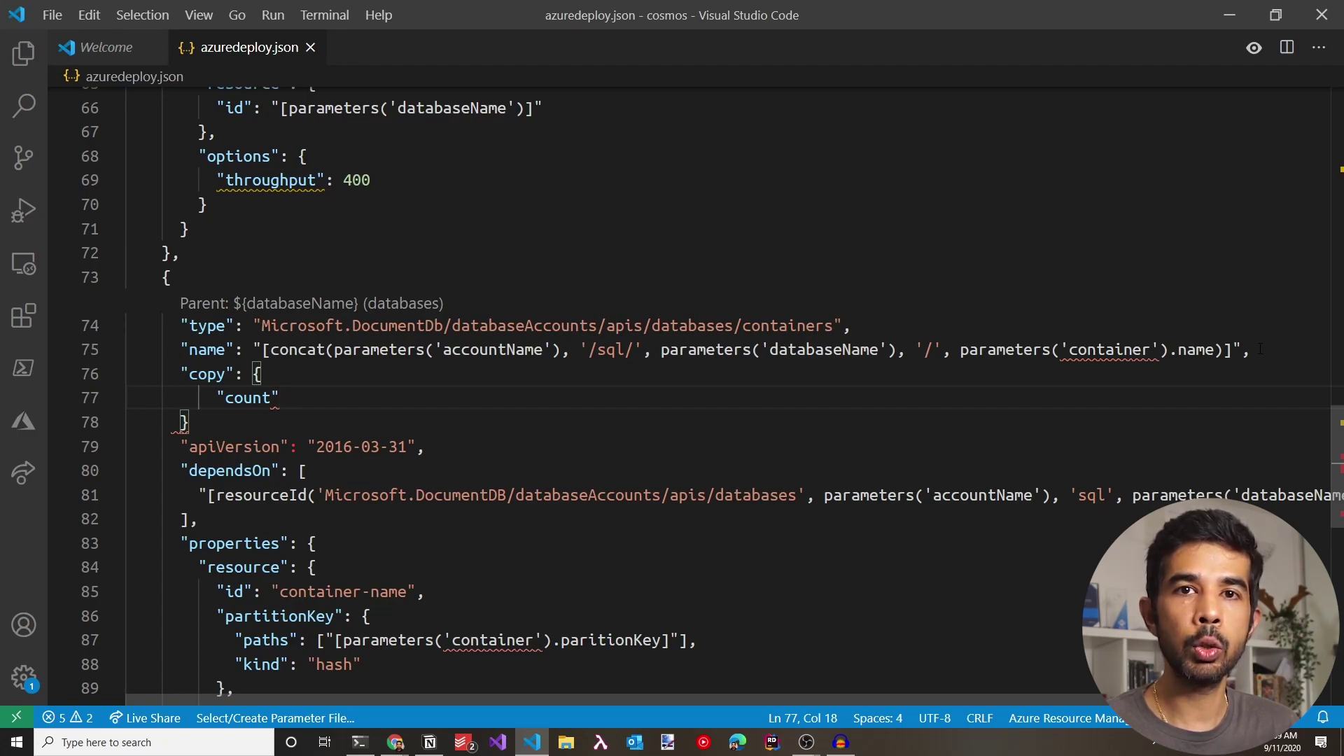
type("[")
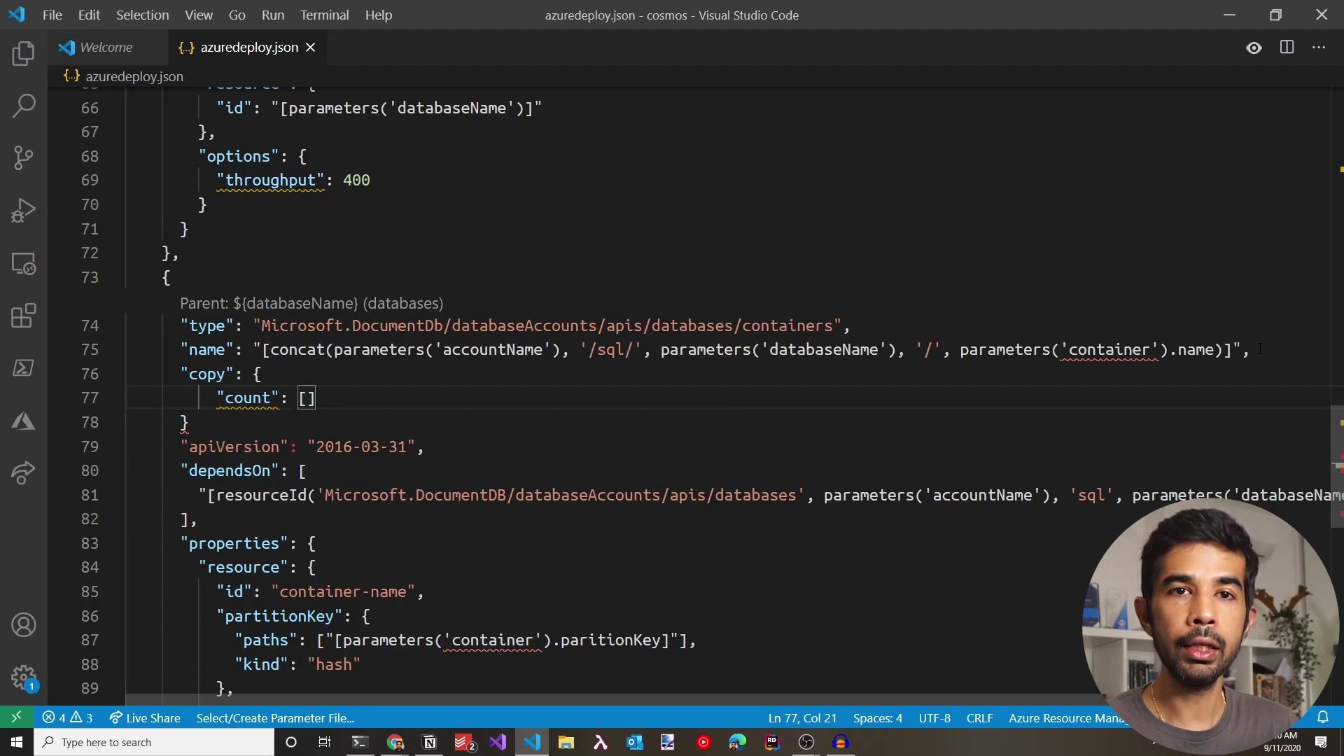
key("BackSpace")
type("\"[length(pra")
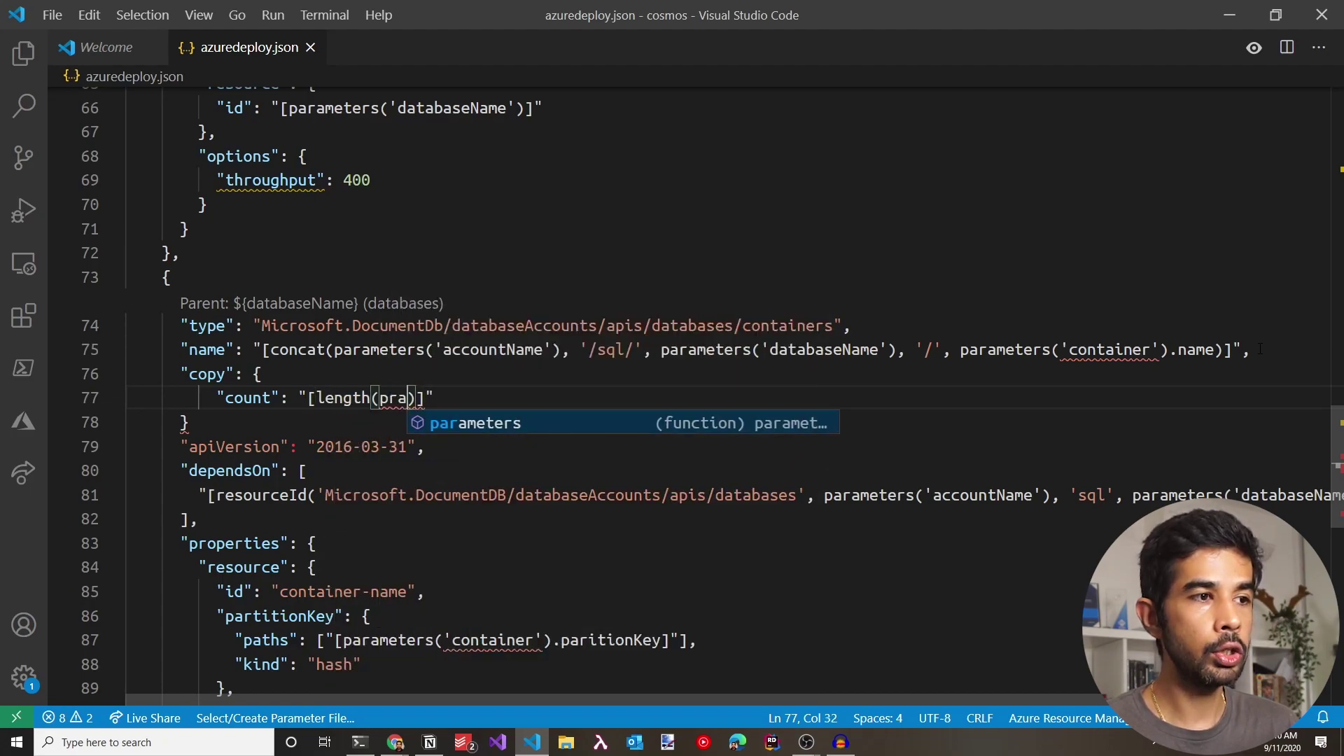
key("Tab")
type("('")
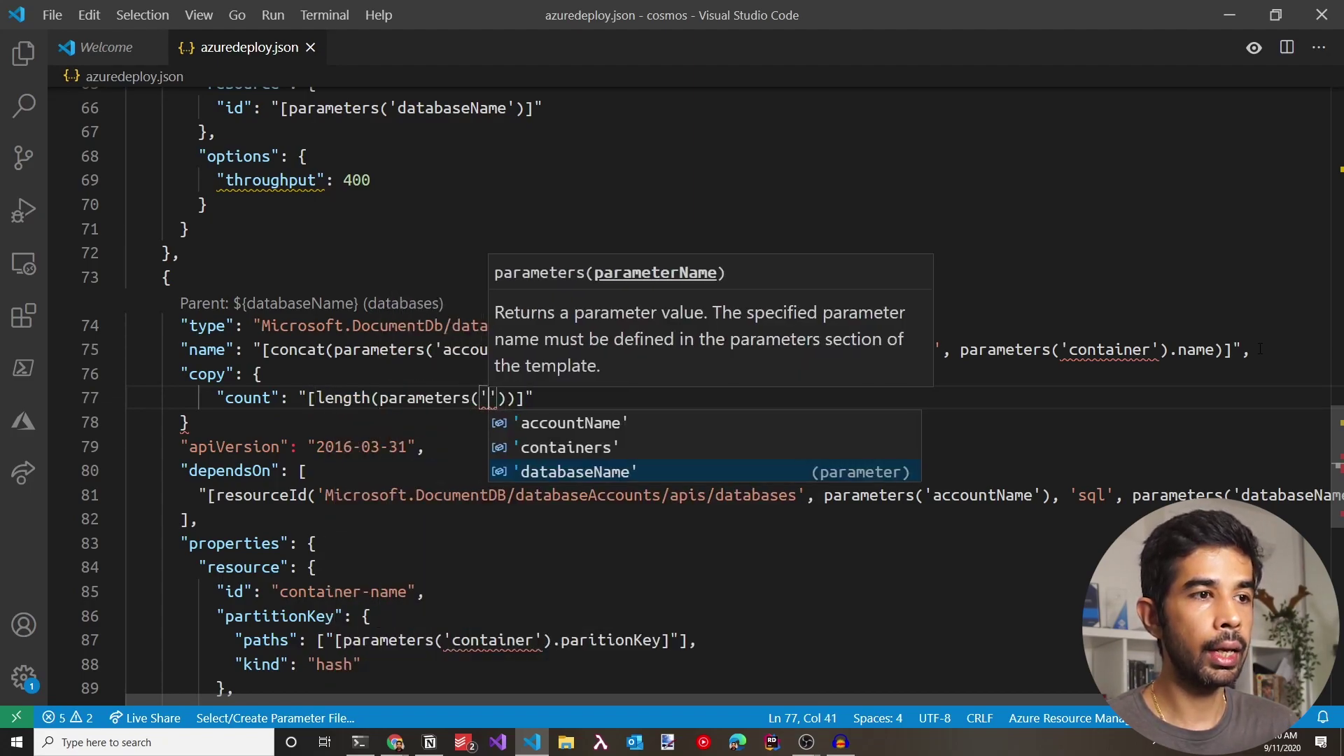
key("Down")
key("Down")
key("Tab")
type(")")
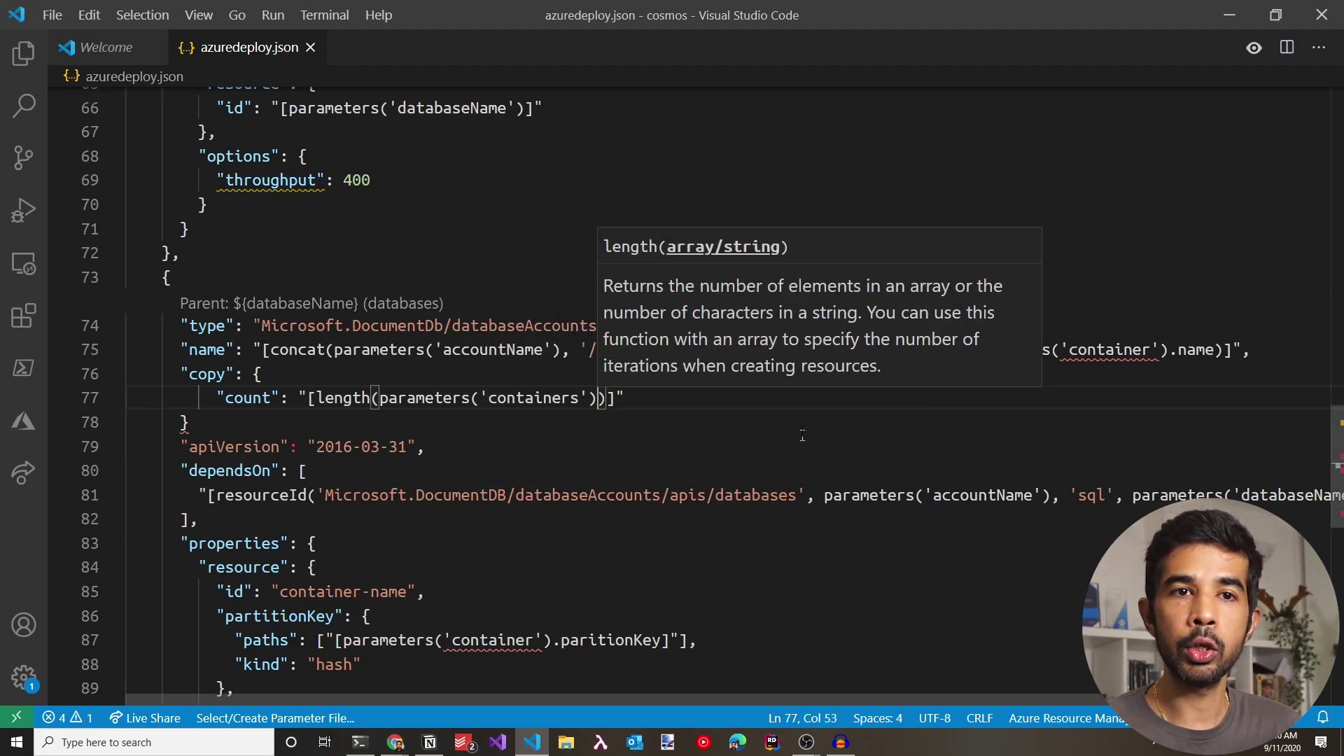
Step: Insert the missing comma between the copy object and the apiVersion property
key("Escape")
key("Down")
key("Down")
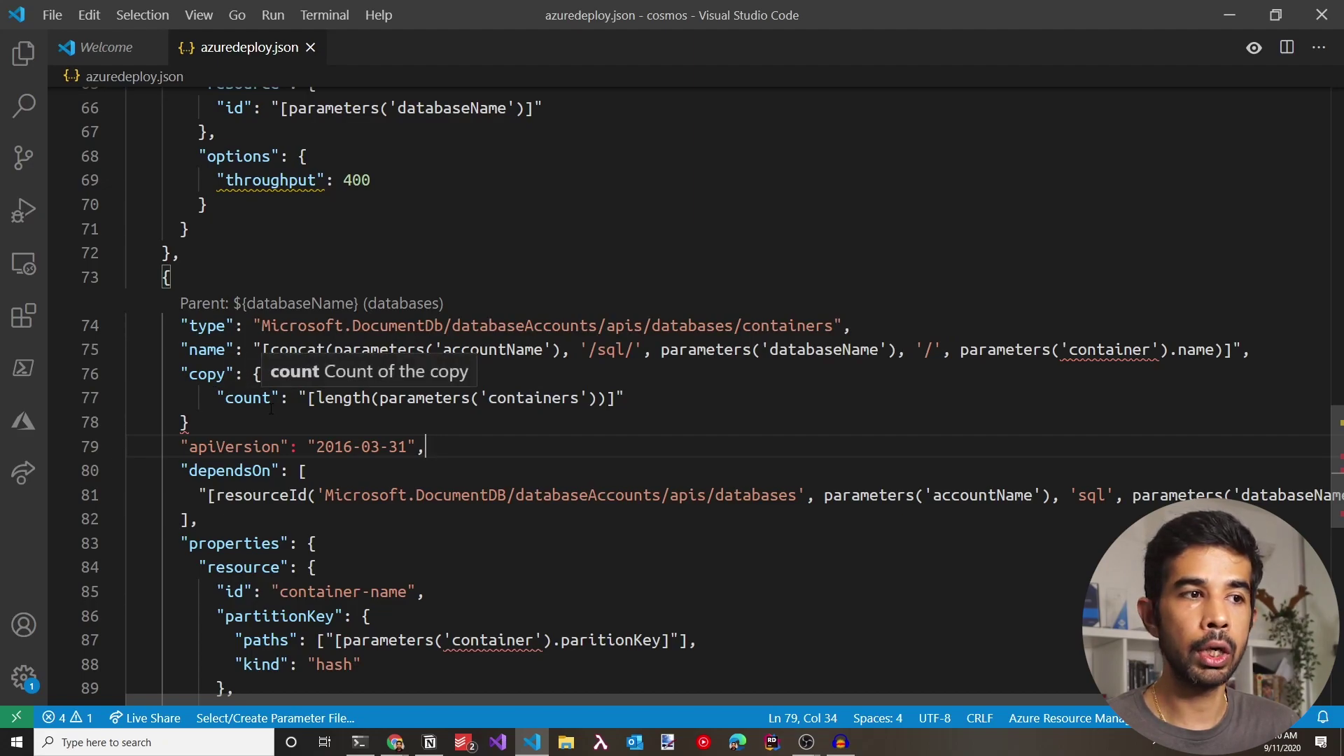
left_click(217, 429)
type(",")
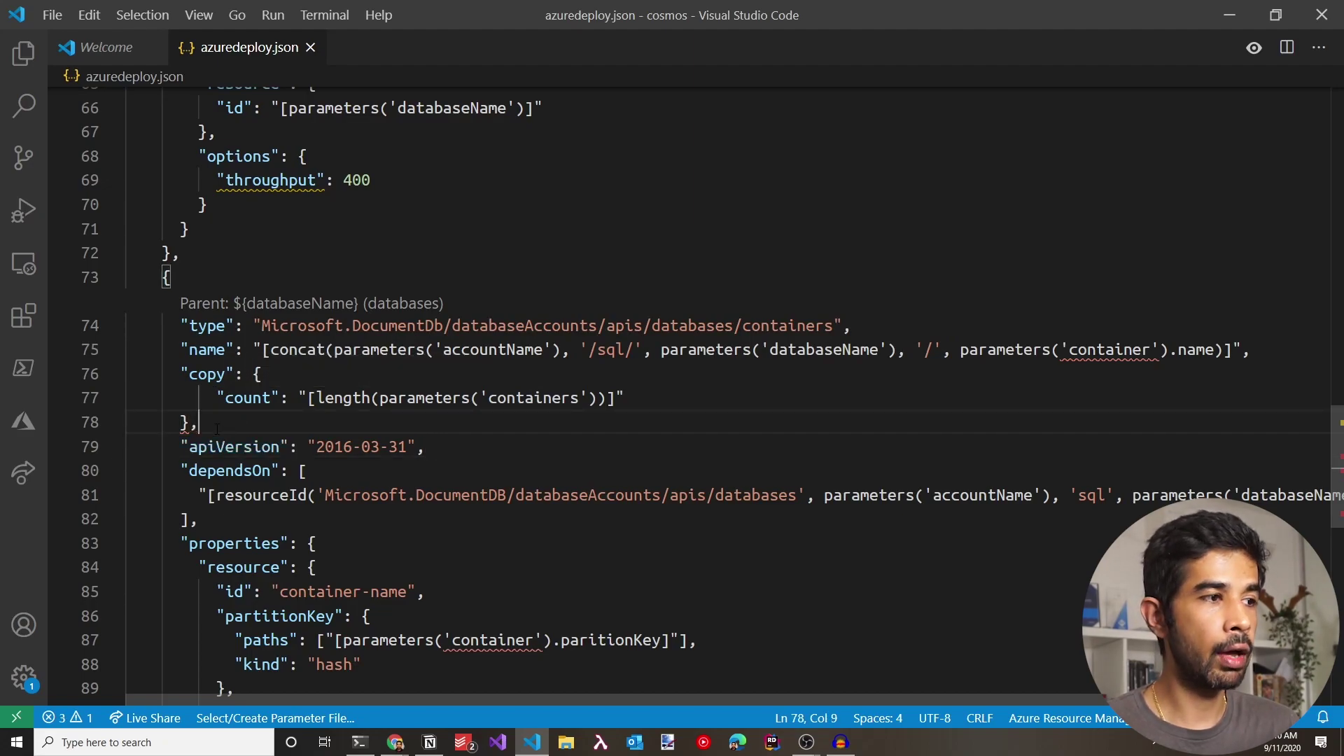
Step: Add a name property with the value "ContainerCopy" to the copy object and format the document
left_click(666, 391)
type(",")
key("Return")
type("\"name\"")
type(" \"")
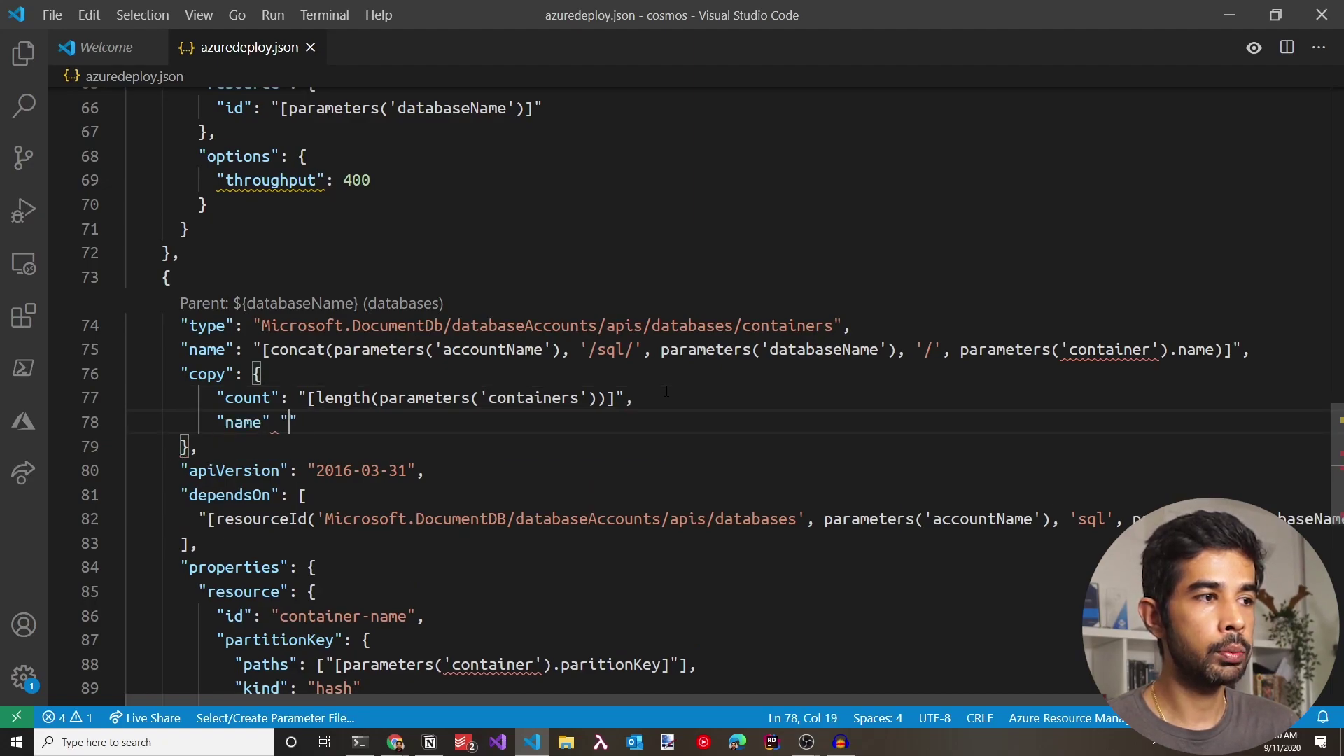
type("ContainerCopy")
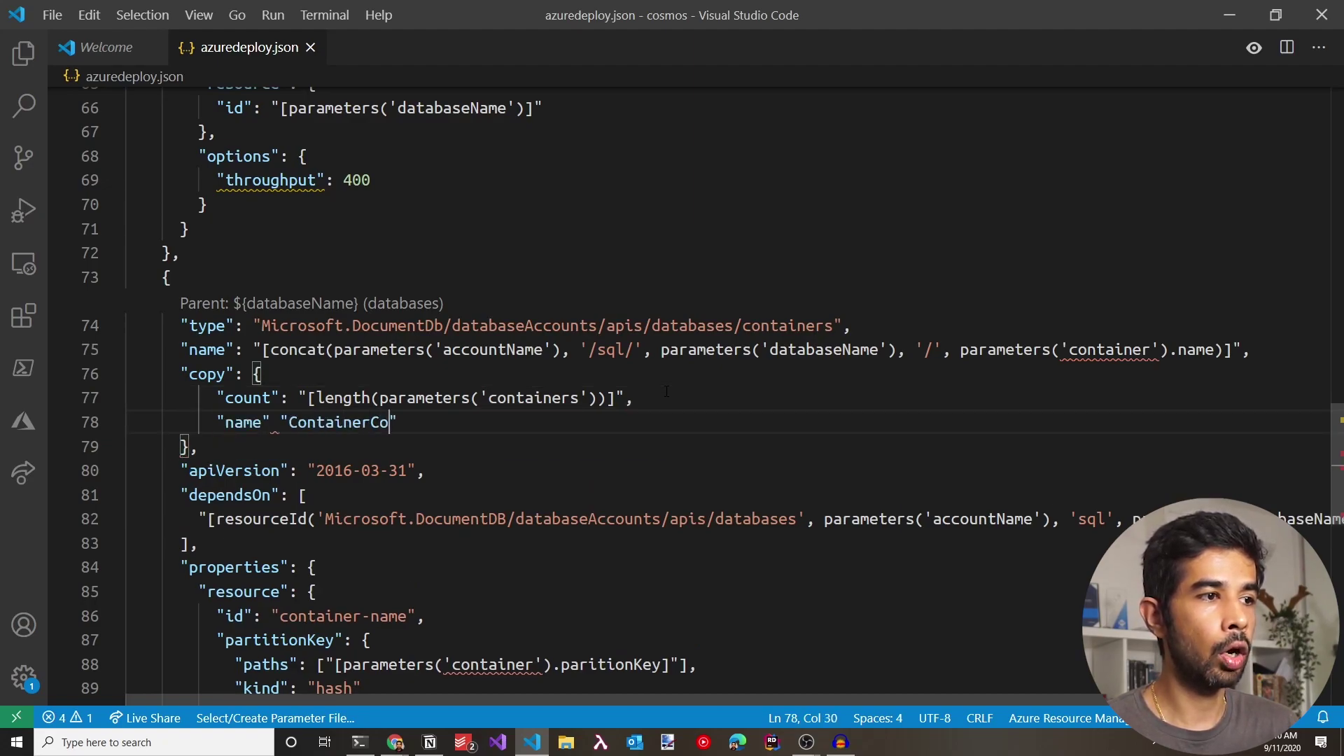
left_click(275, 422)
key("BackSpace")
type(":")
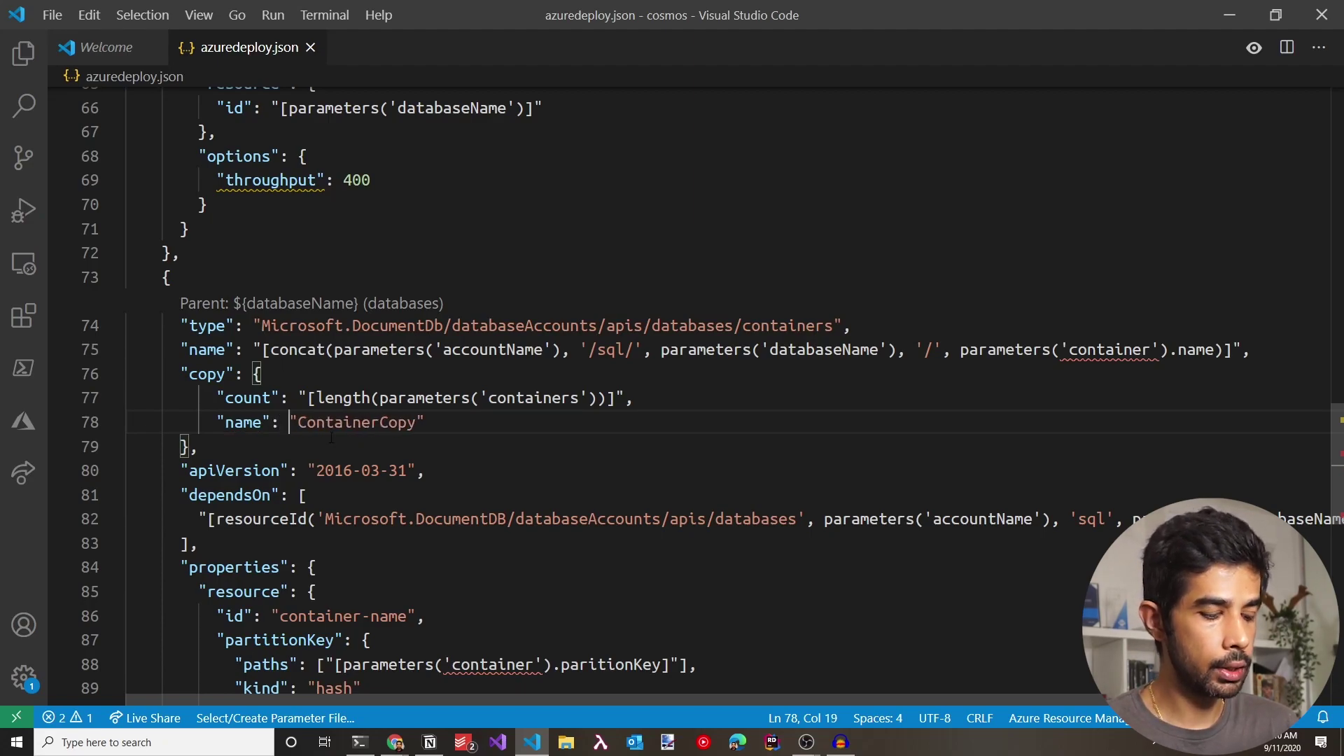
key("alt+shift+f")
Step: Change the container reference in the containers resource's name expression to parameters('containers')[copyIndex()].name
left_click(1152, 350)
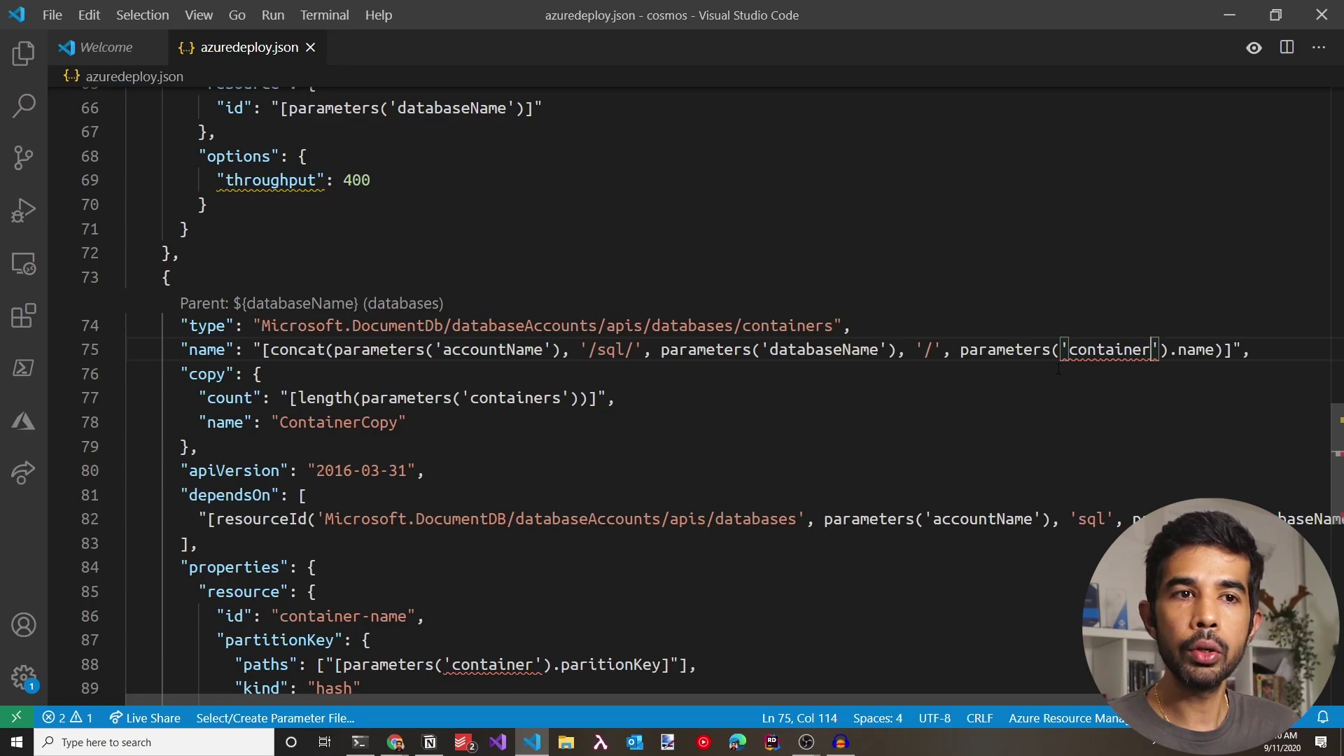
mouse_move(1105, 350)
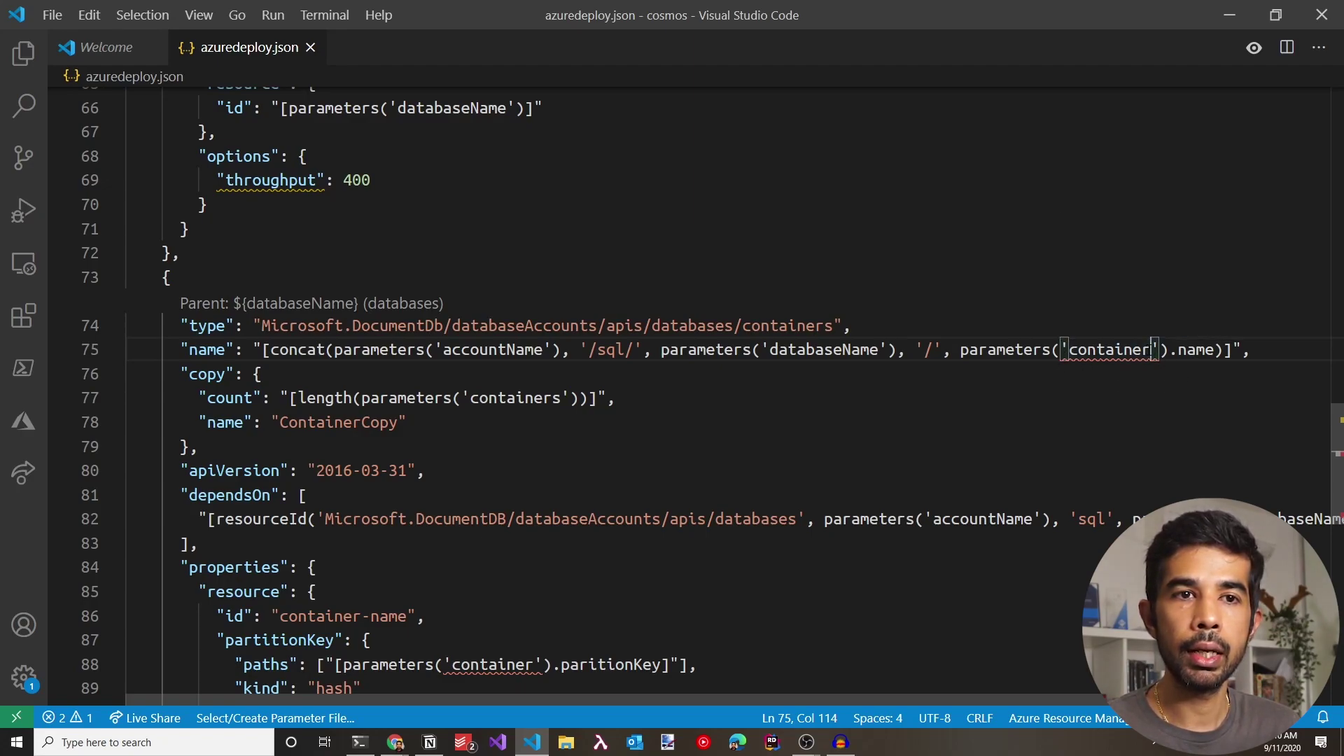
type("s")
key("Escape")
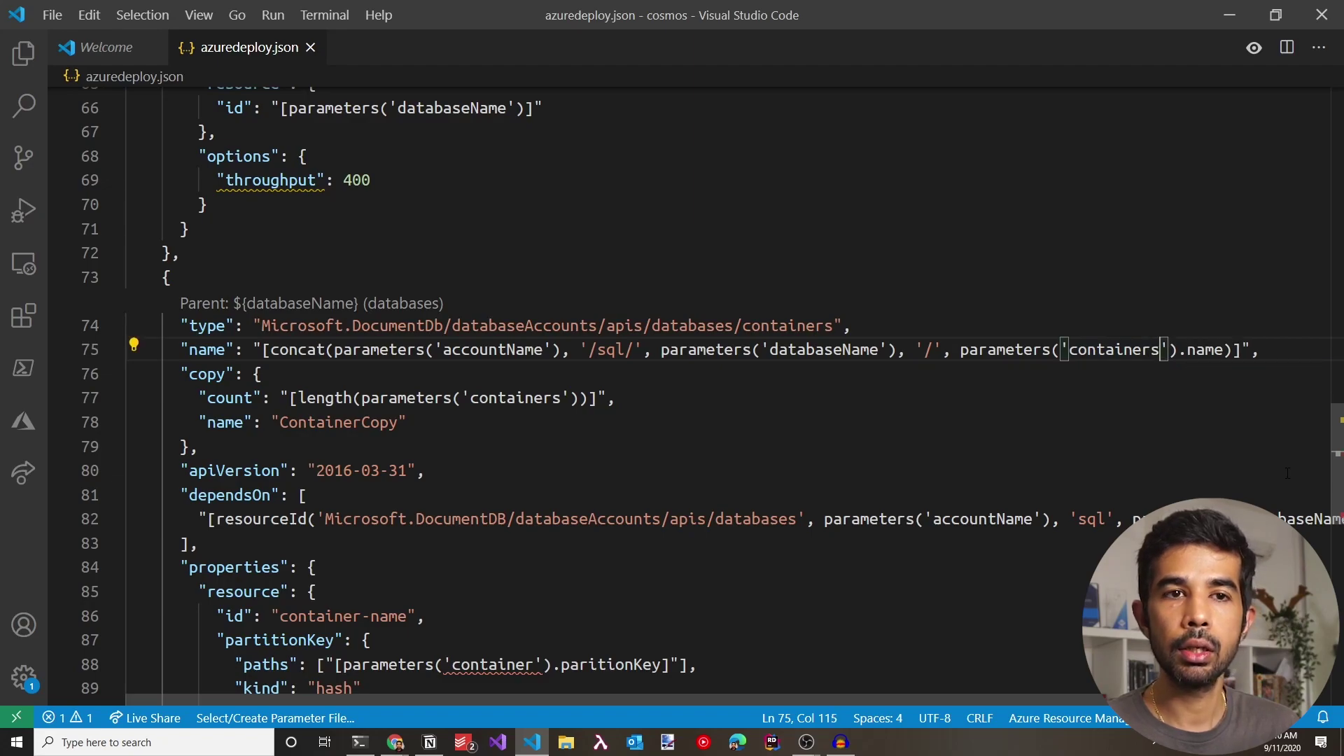
key("Right")
key("Right")
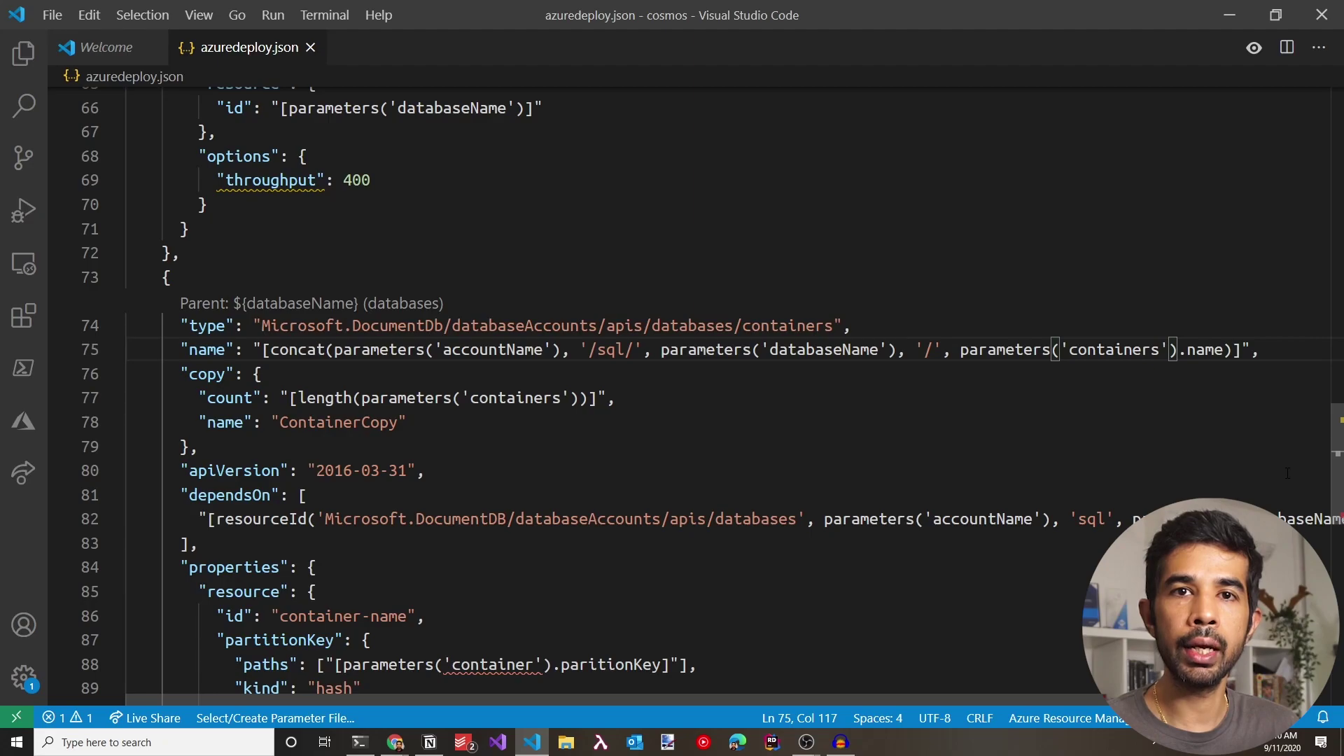
type("[]")
type("cop")
key("ctrl+space")
key("Return")
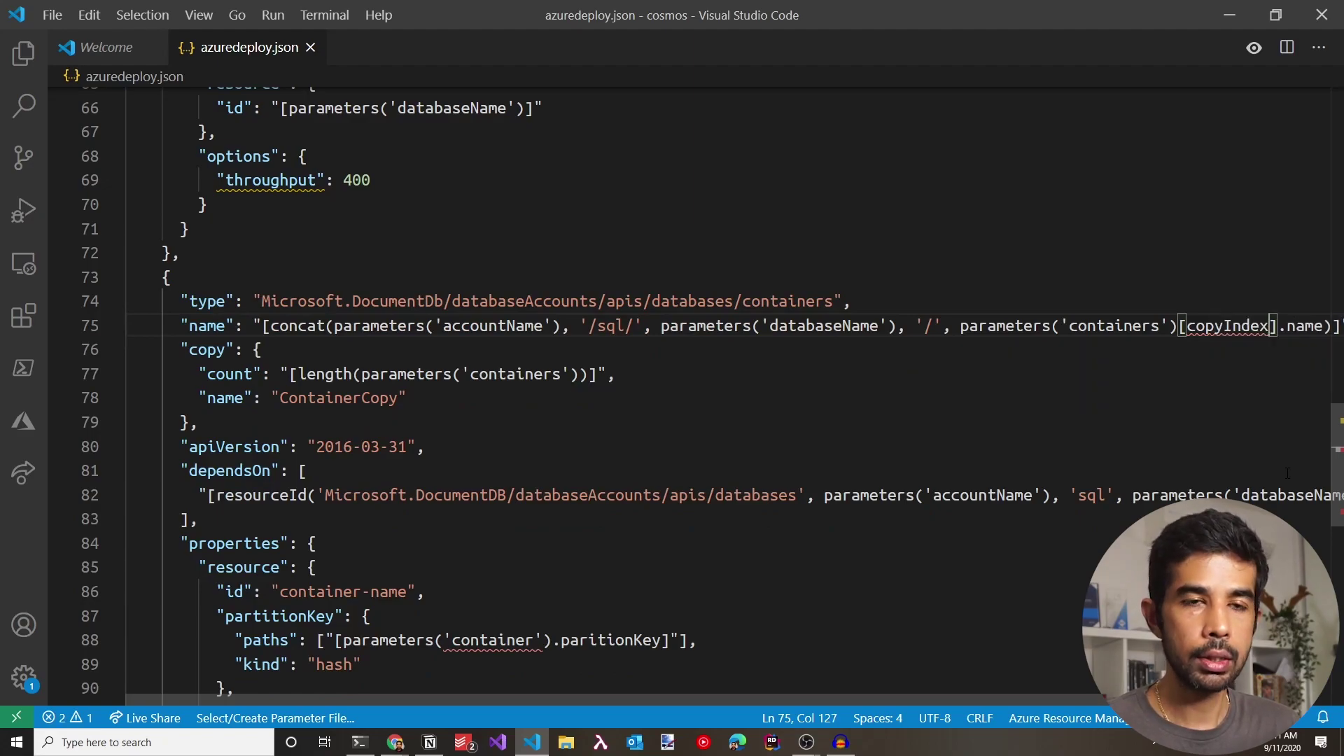
type("()")
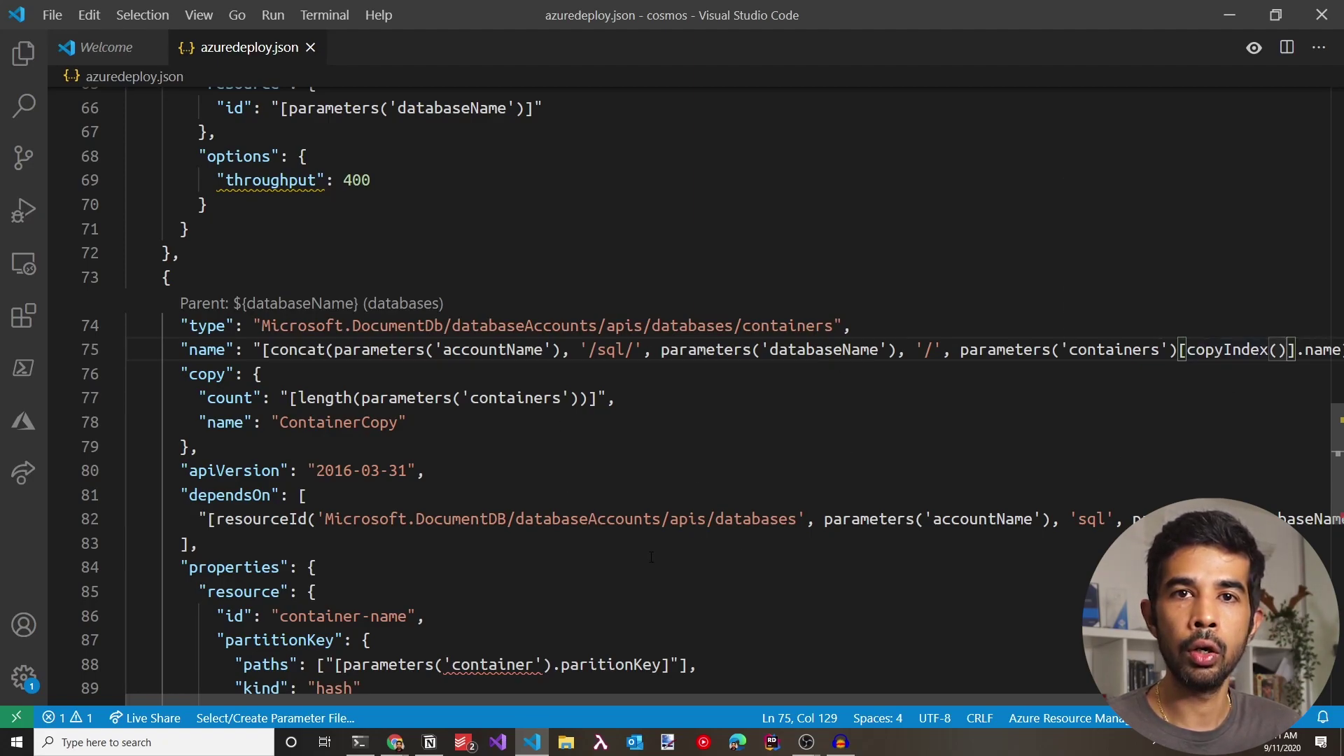
left_click(399, 423)
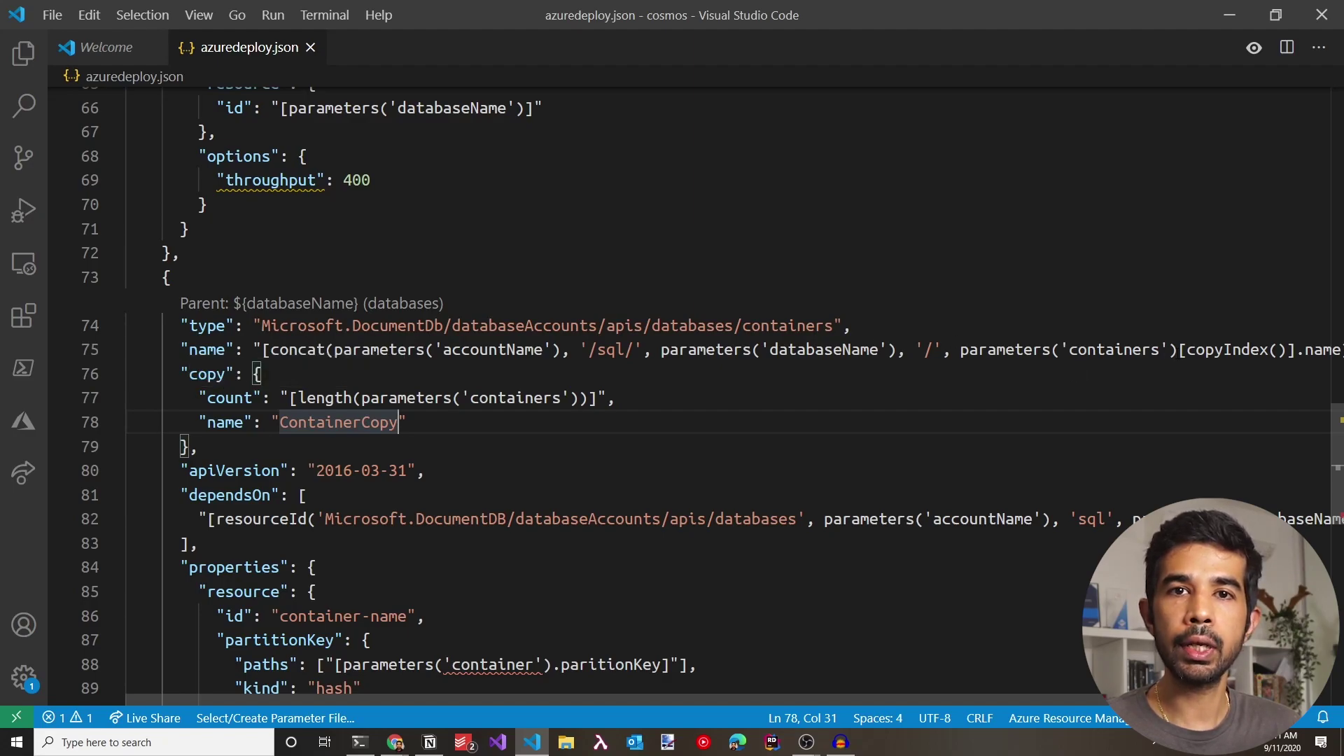
left_click_drag(1188, 350, 1280, 349)
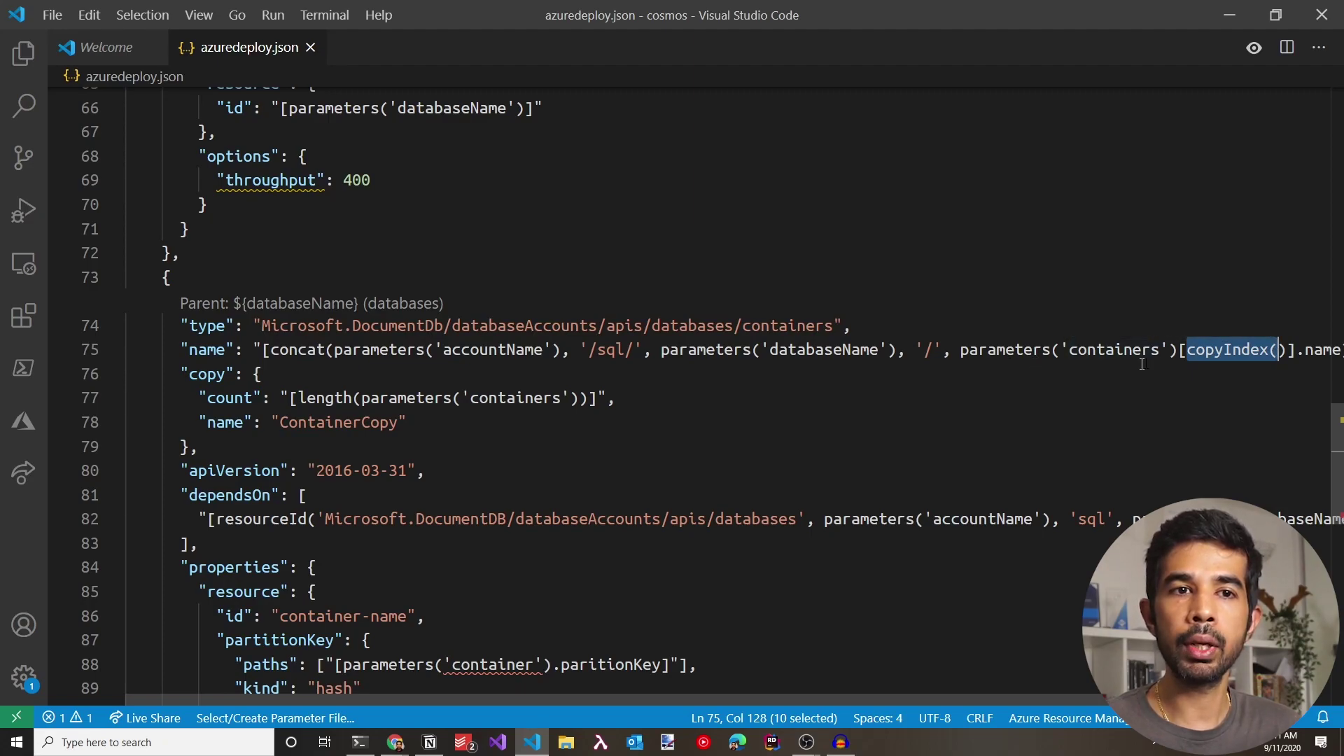
Step: Change the partitionKey path expression to "[parameters('containers')[copyIndex()].paritionKey]"
scroll(1094, 365, "down", 3)
left_click(536, 413)
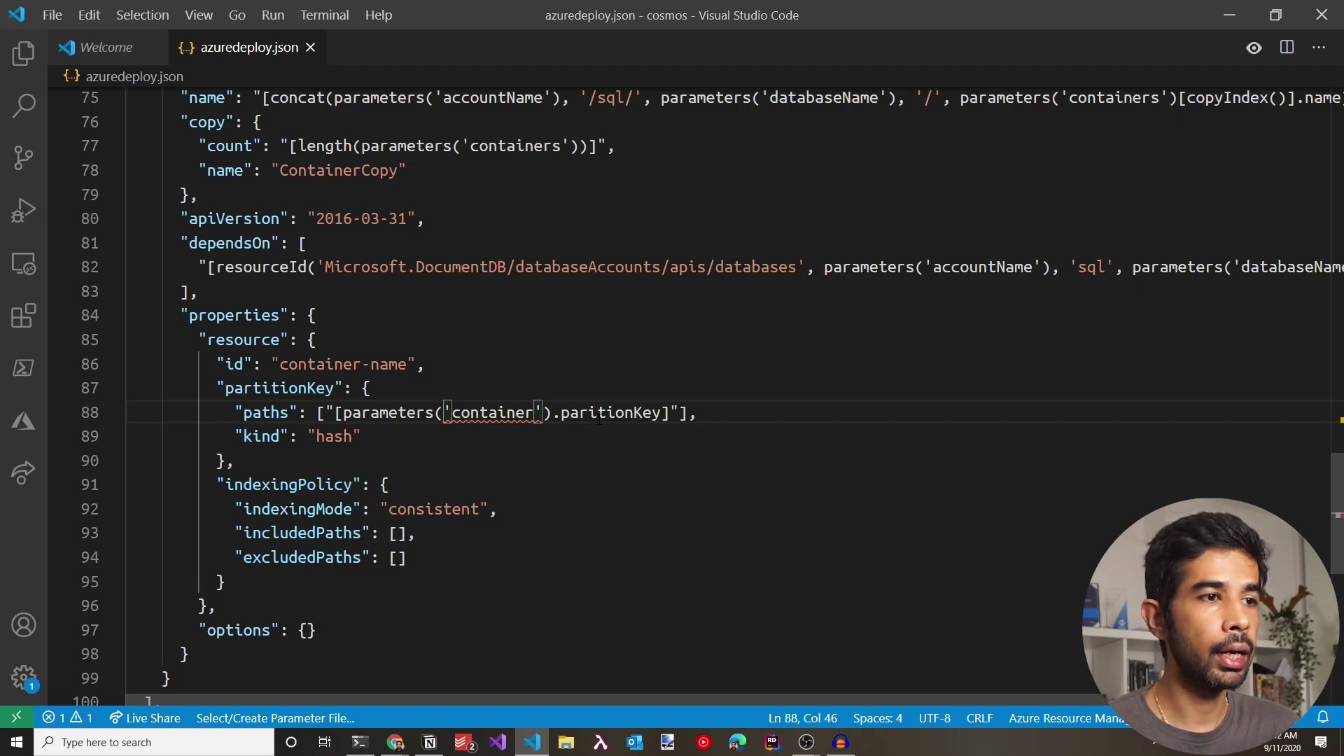
type("s")
key("Right")
key("Right")
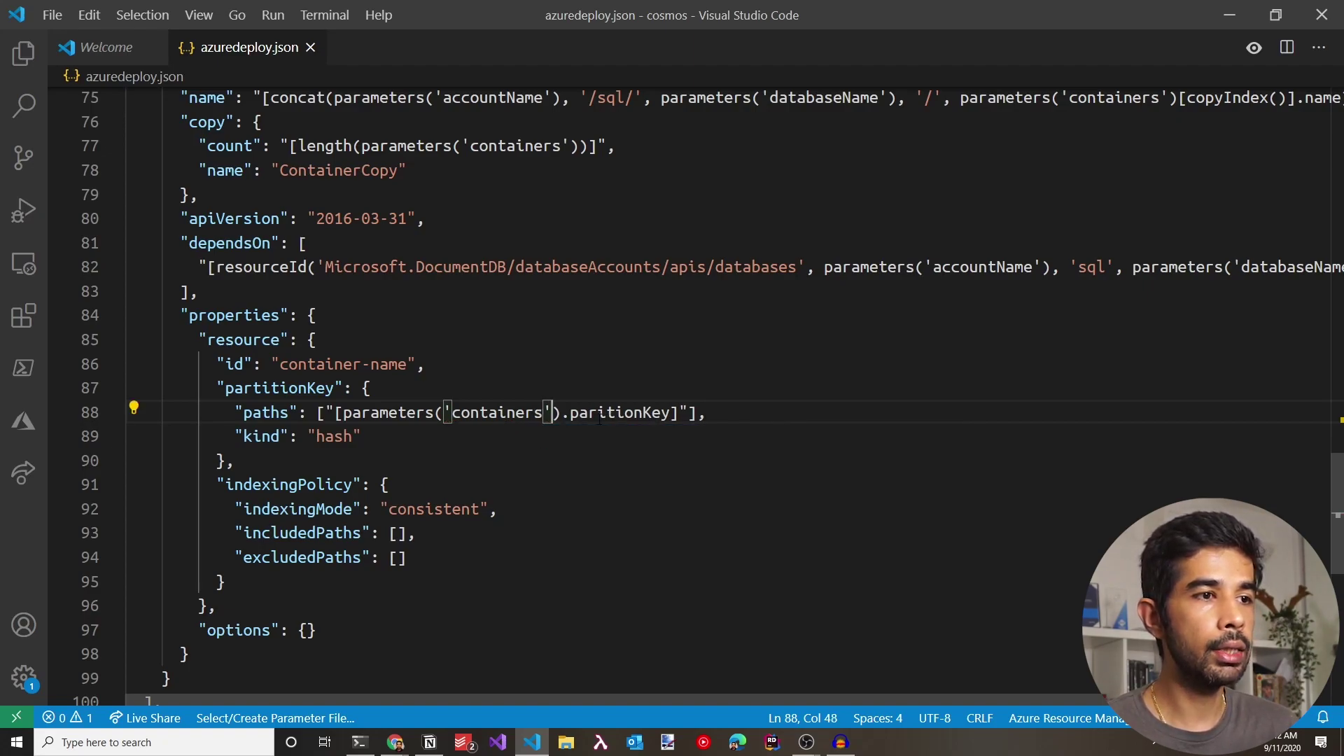
type("[copyIndex")
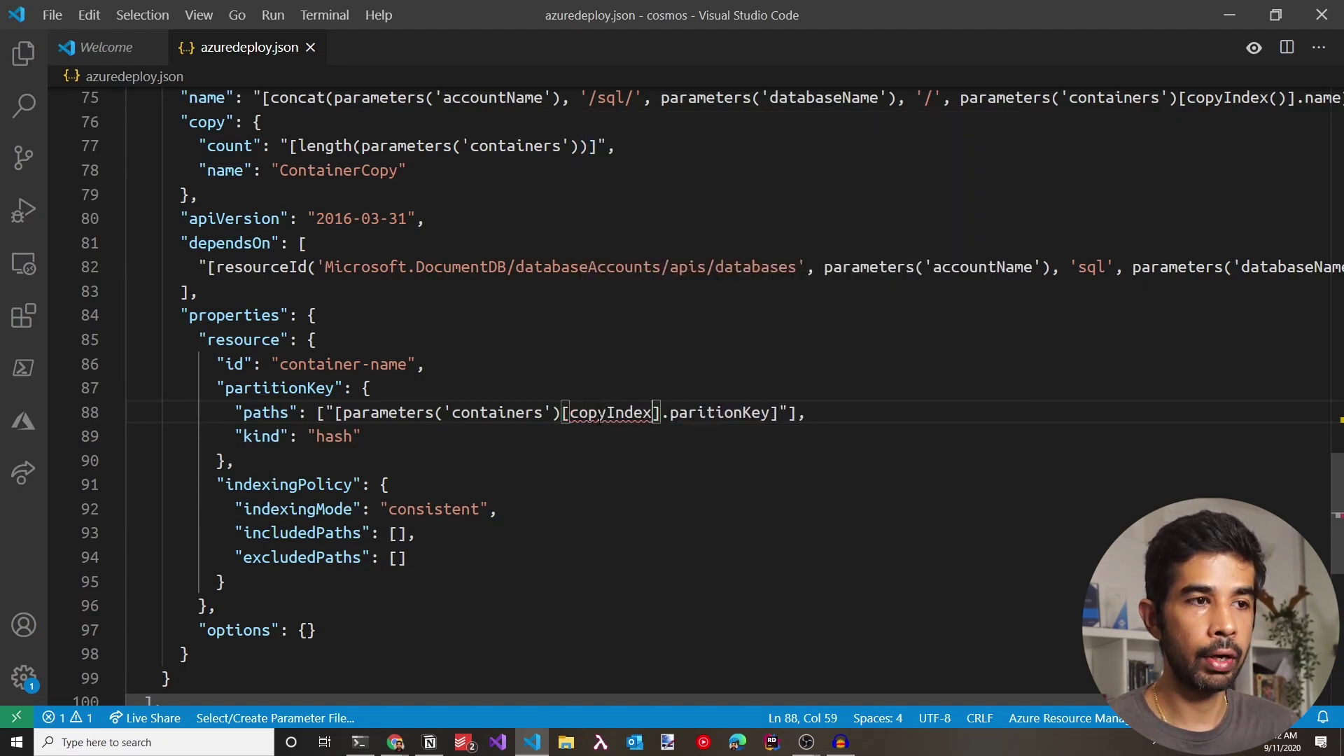
type("(")
Step: Replace the placeholder id of the container resource with the expression "[parameters('containers')[copyIndex()].name]"
left_click_drag(406, 364, 283, 363)
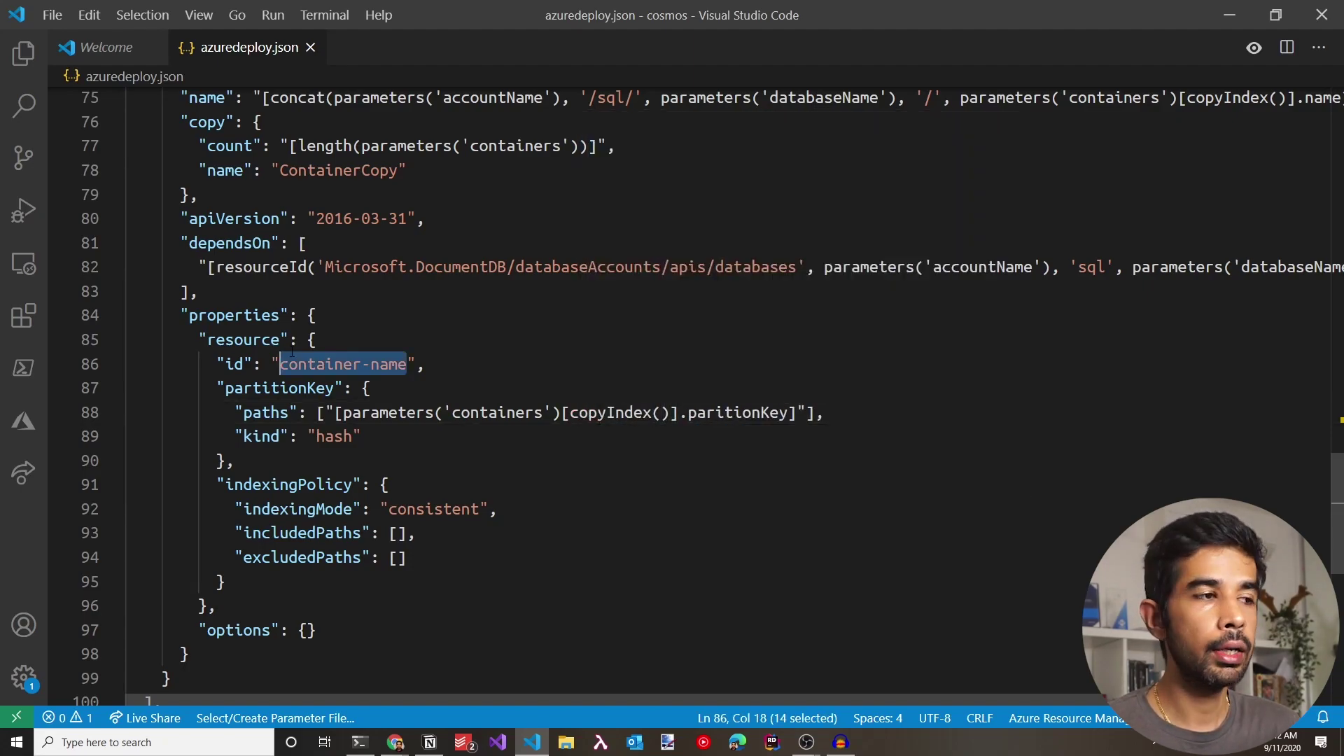
type("[")
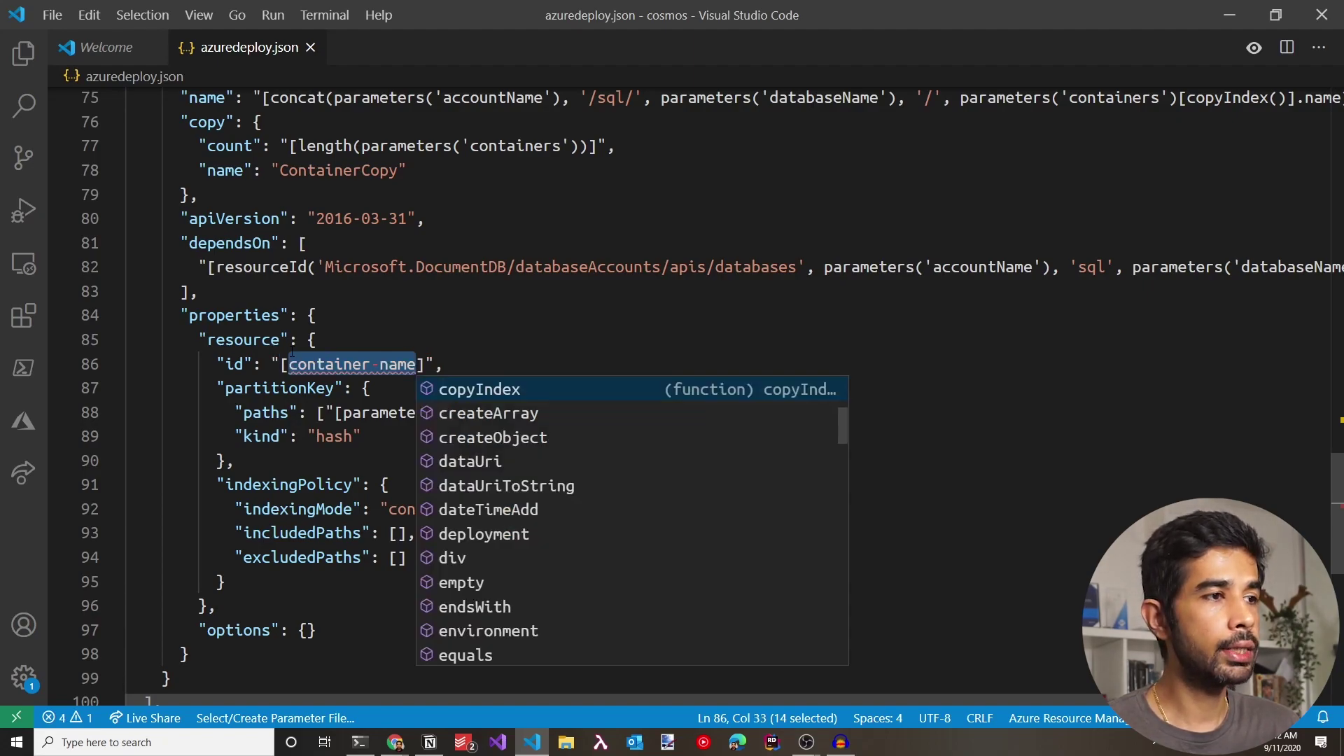
type("parameters(")
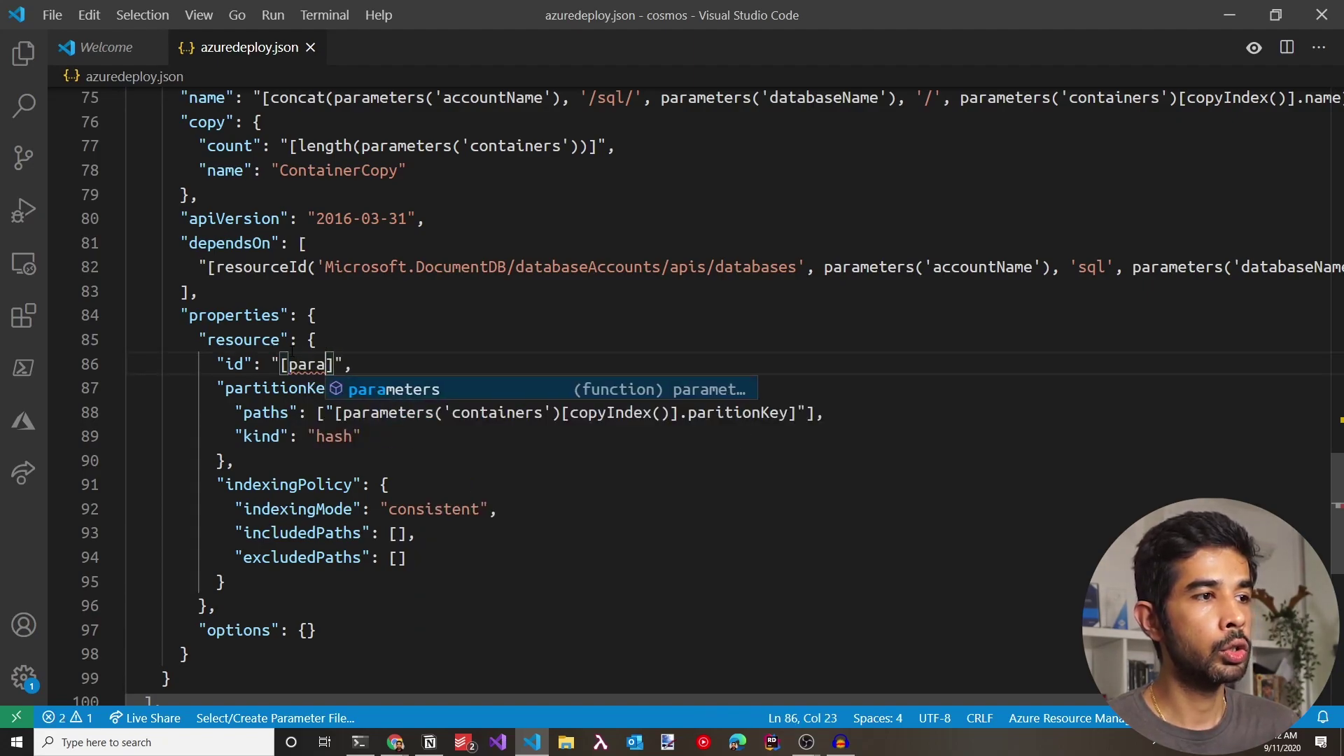
key("Return")
type(")")
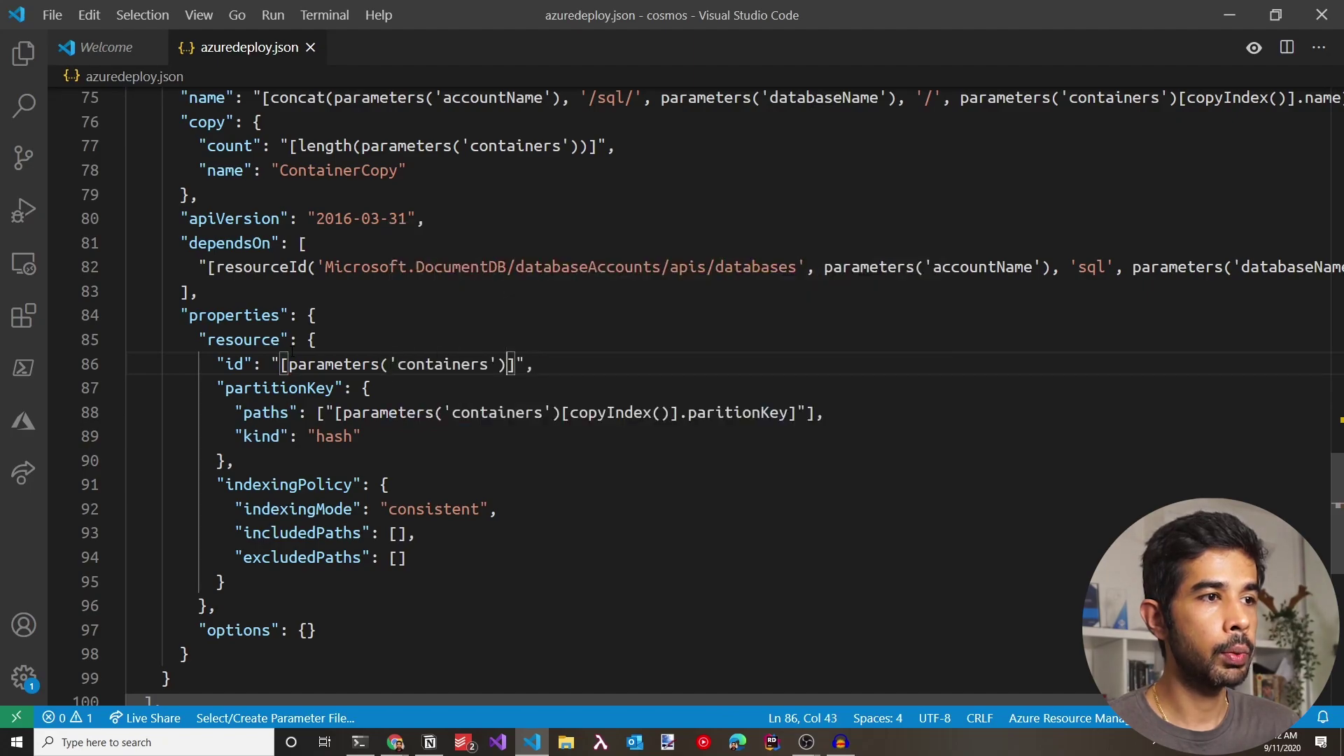
type("[copyIndex")
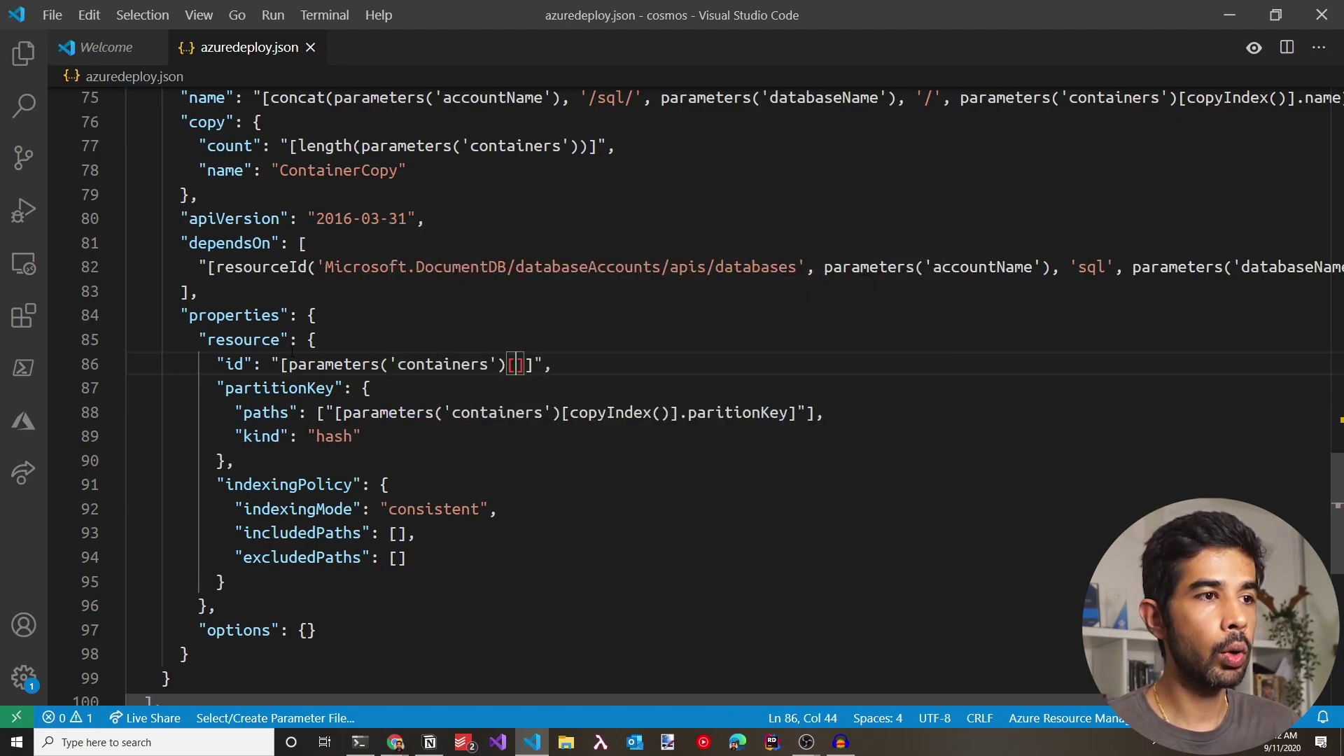
type("()]")
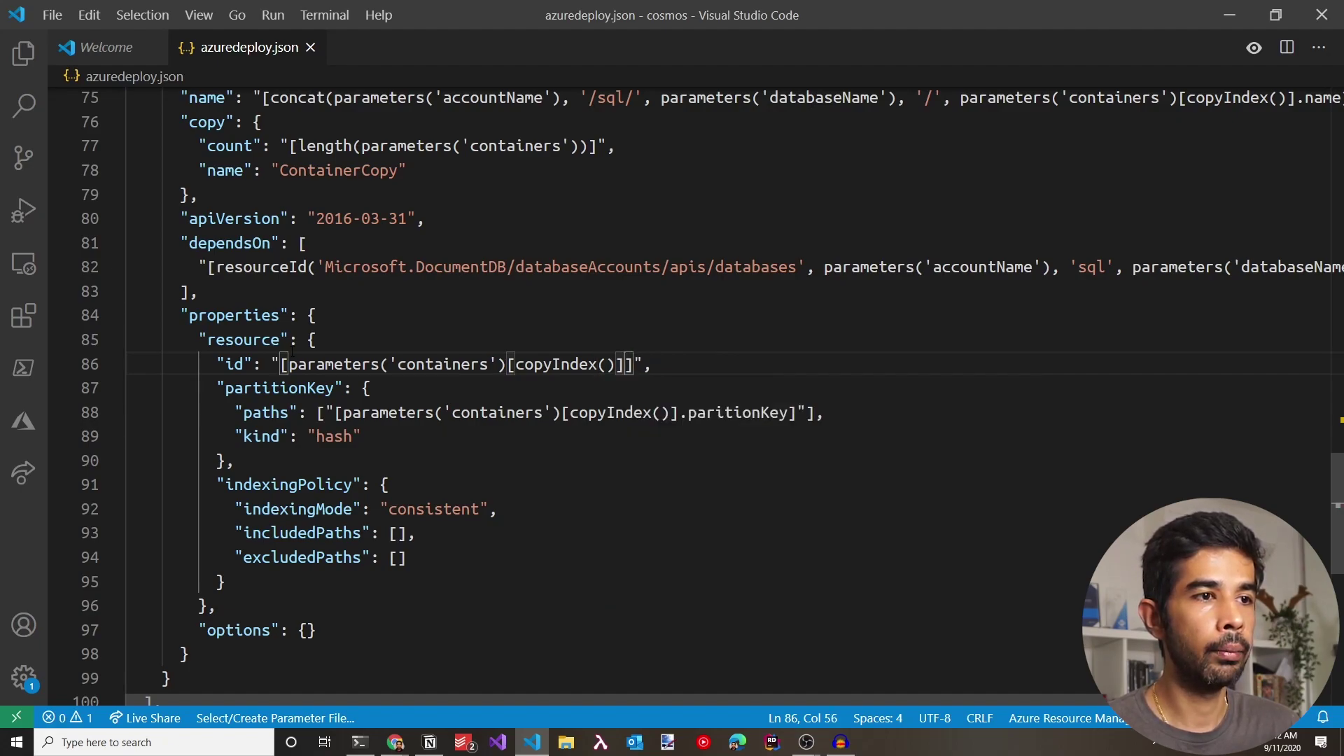
type(".name")
key("Up")
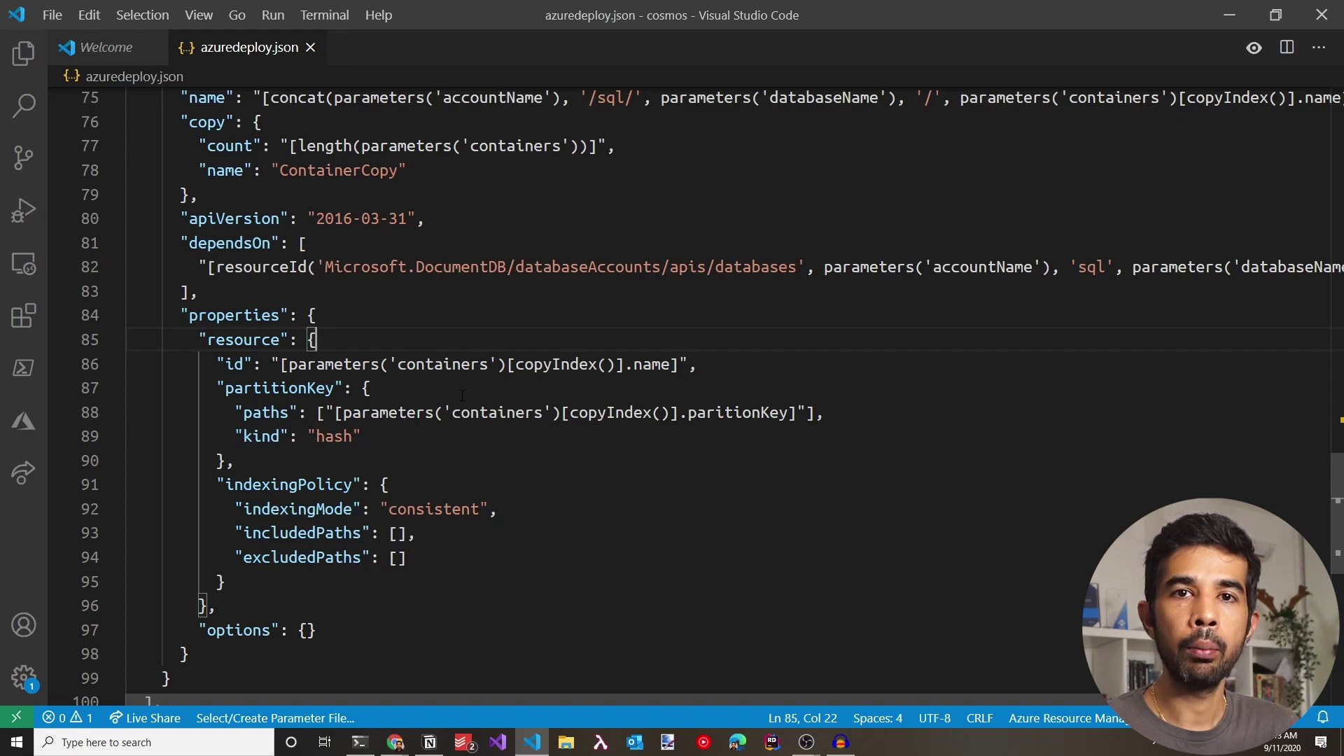
Step: Create a parameter file for the template that includes all parameters and save it as azuredeploy.parameters in the cosmos folder
scroll(462, 395, "up", 15)
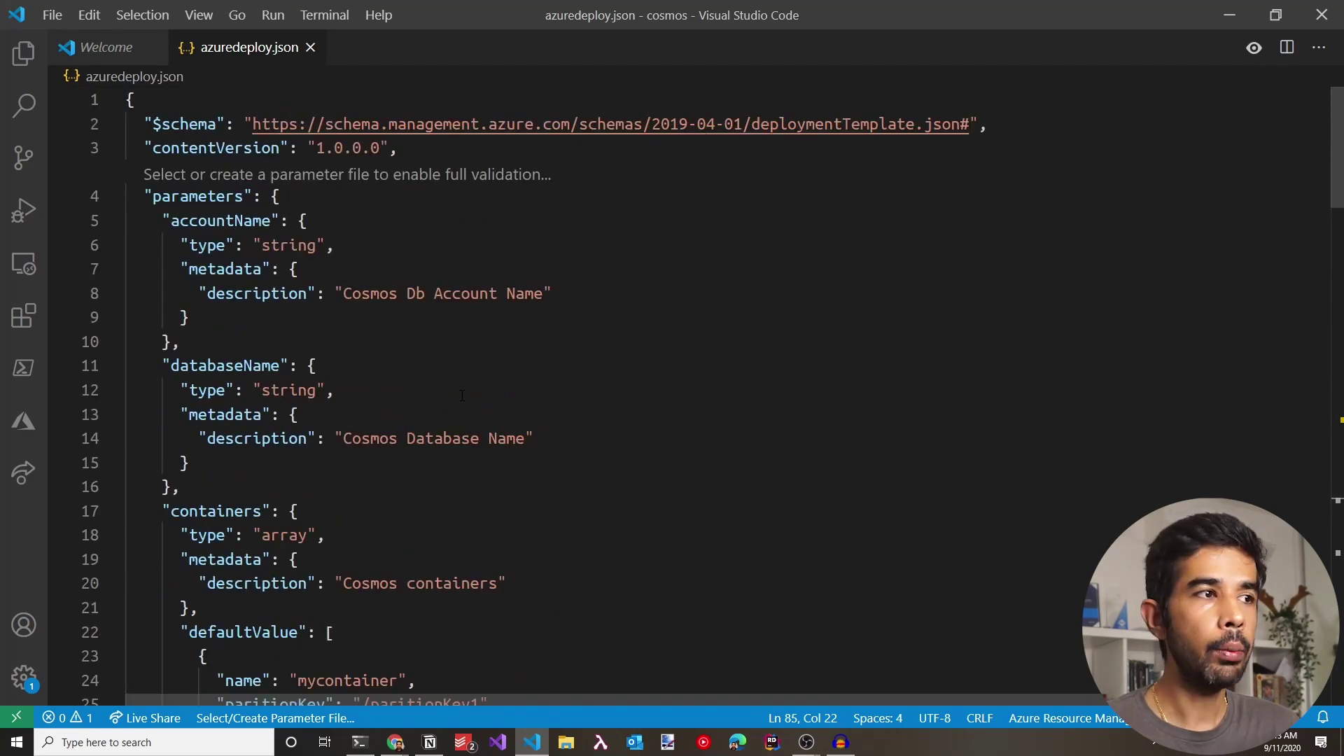
left_click(406, 367)
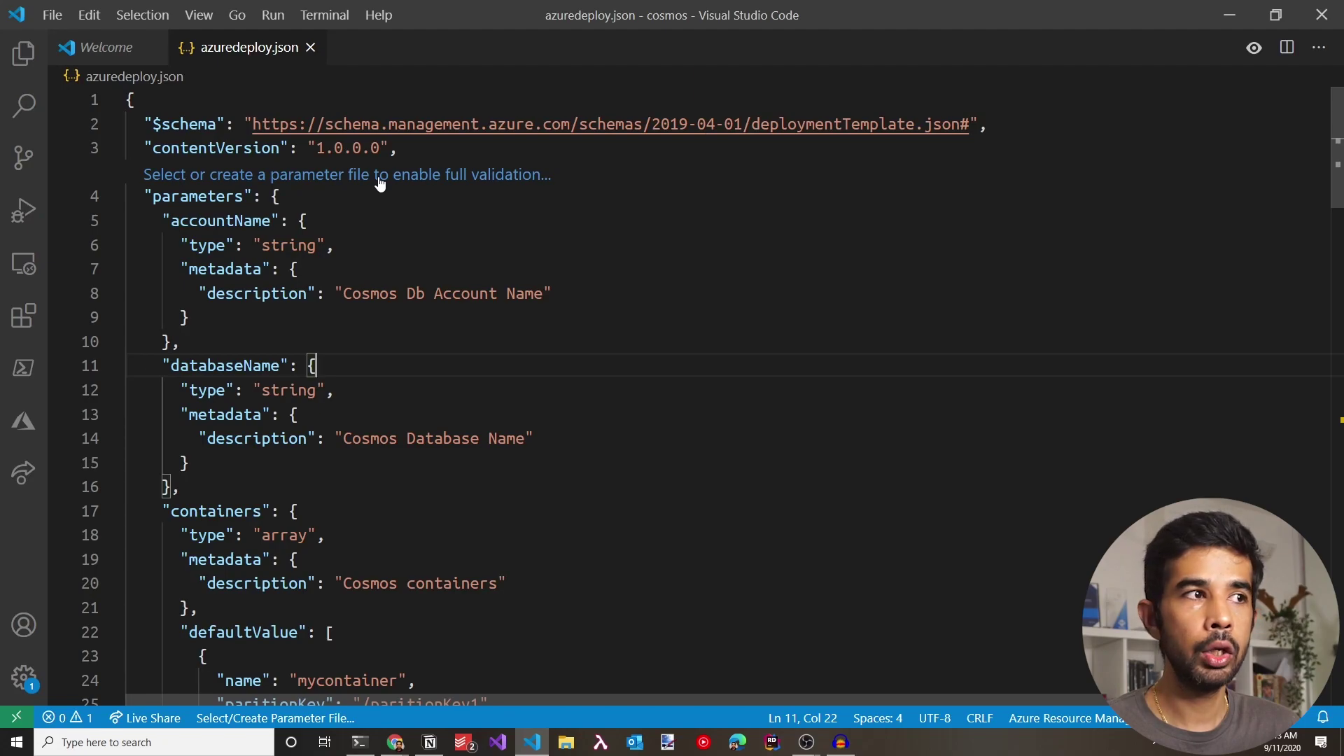
left_click(438, 186)
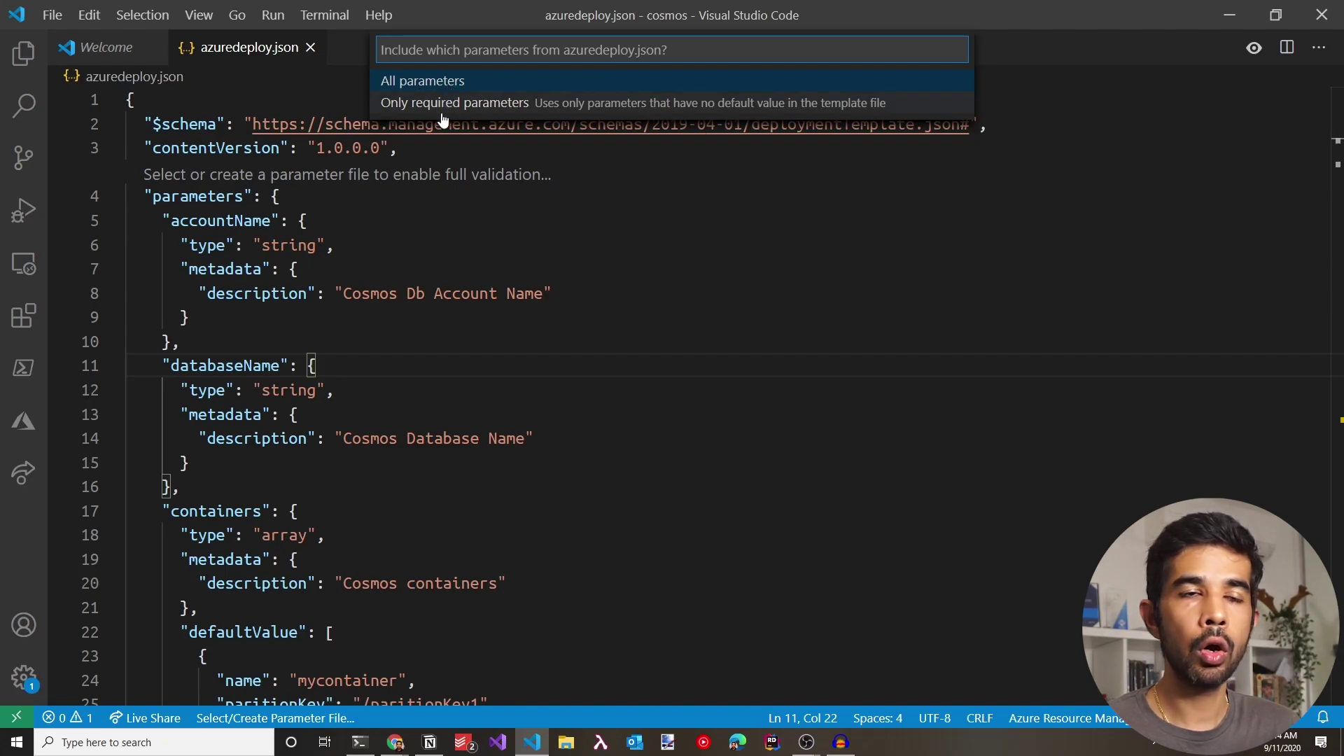
left_click(419, 80)
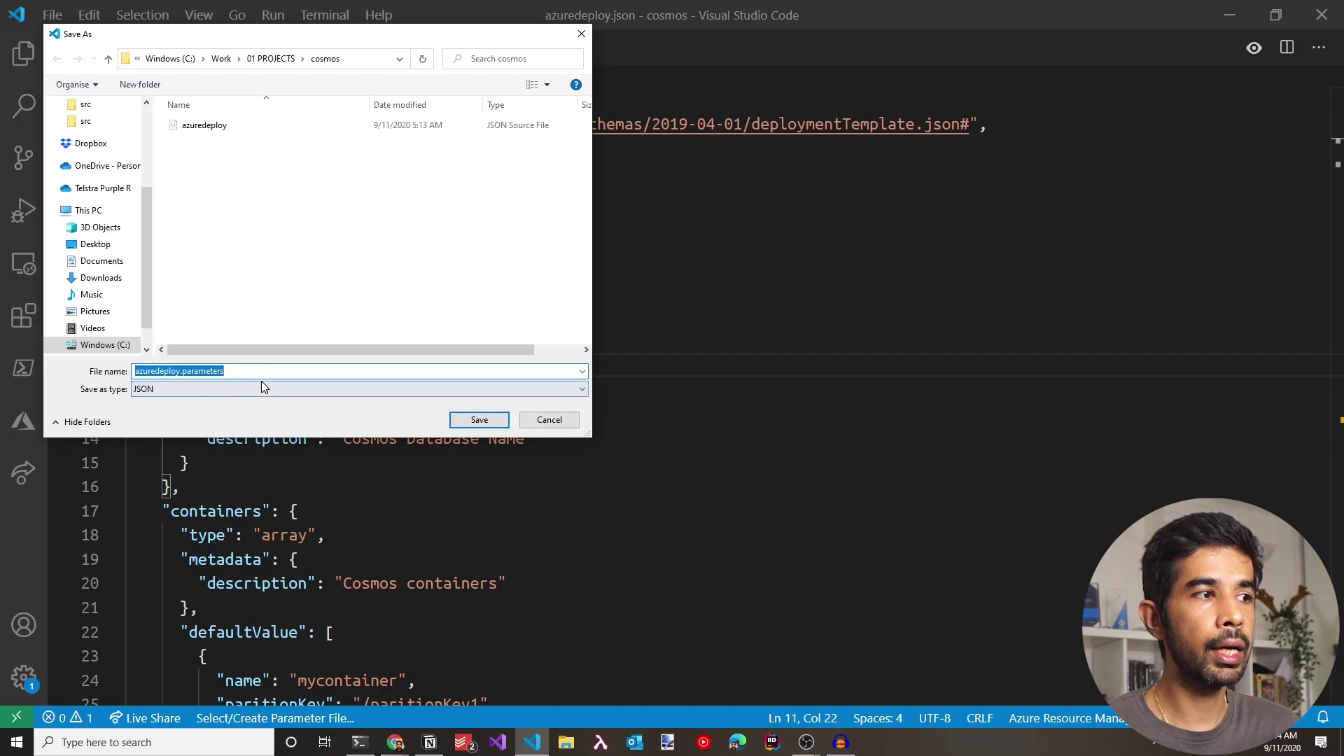
left_click(147, 374)
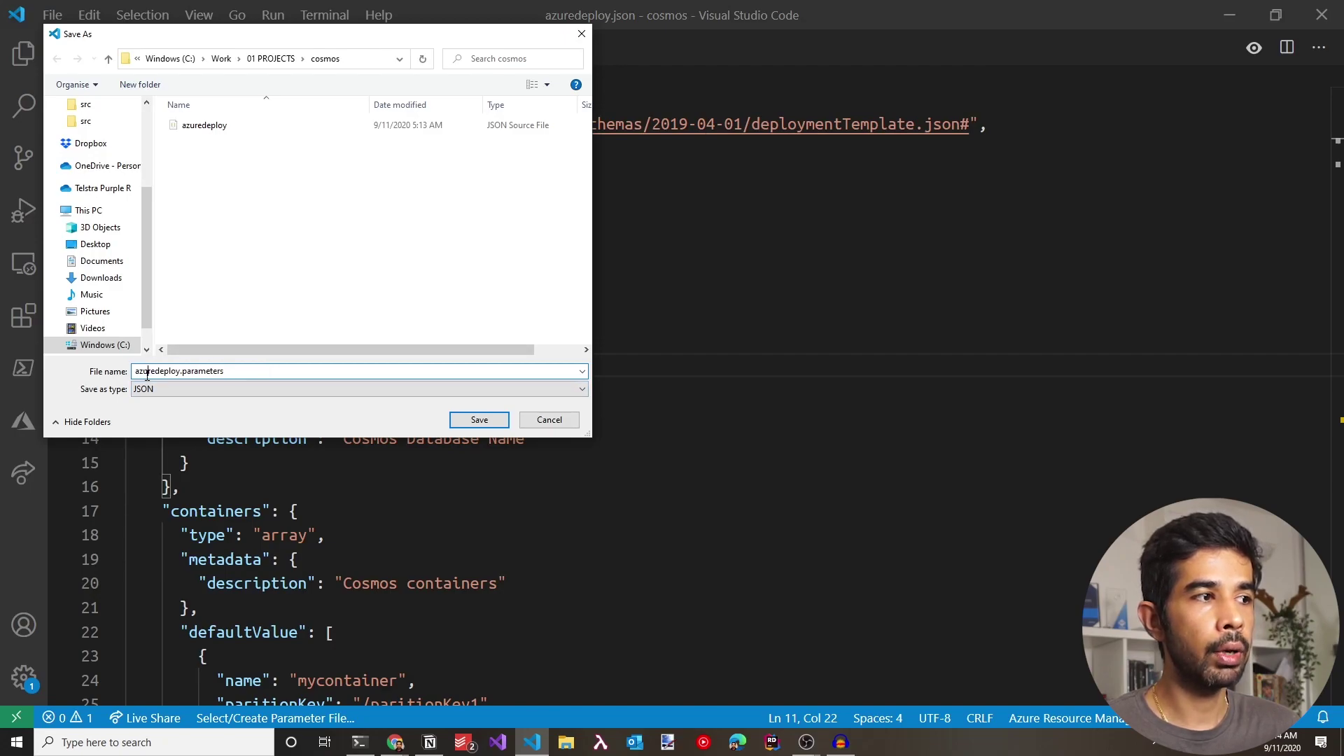
left_click(465, 421)
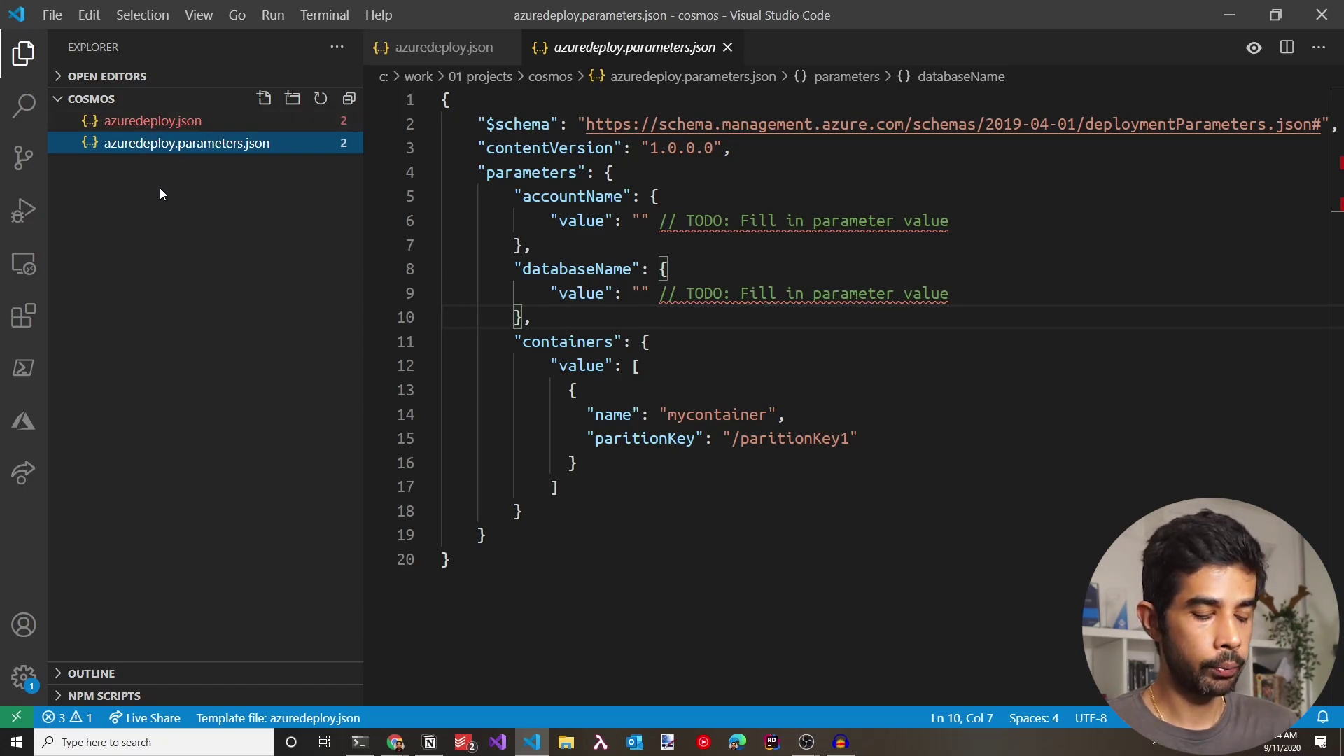
Step: Hide the file explorer and delete the TODO comments after the accountName and databaseName values in azuredeploy.parameters.json
key("ctrl+b")
left_click(343, 221)
left_click(651, 222, "shift")
key("Delete")
key("Down")
key("Down")
key("Down")
key("shift+End")
key("Delete")
Step: Set the accountName parameter's value to the replacement token "#arm_accountName#"
key("Up")
key("Up")
key("Up")
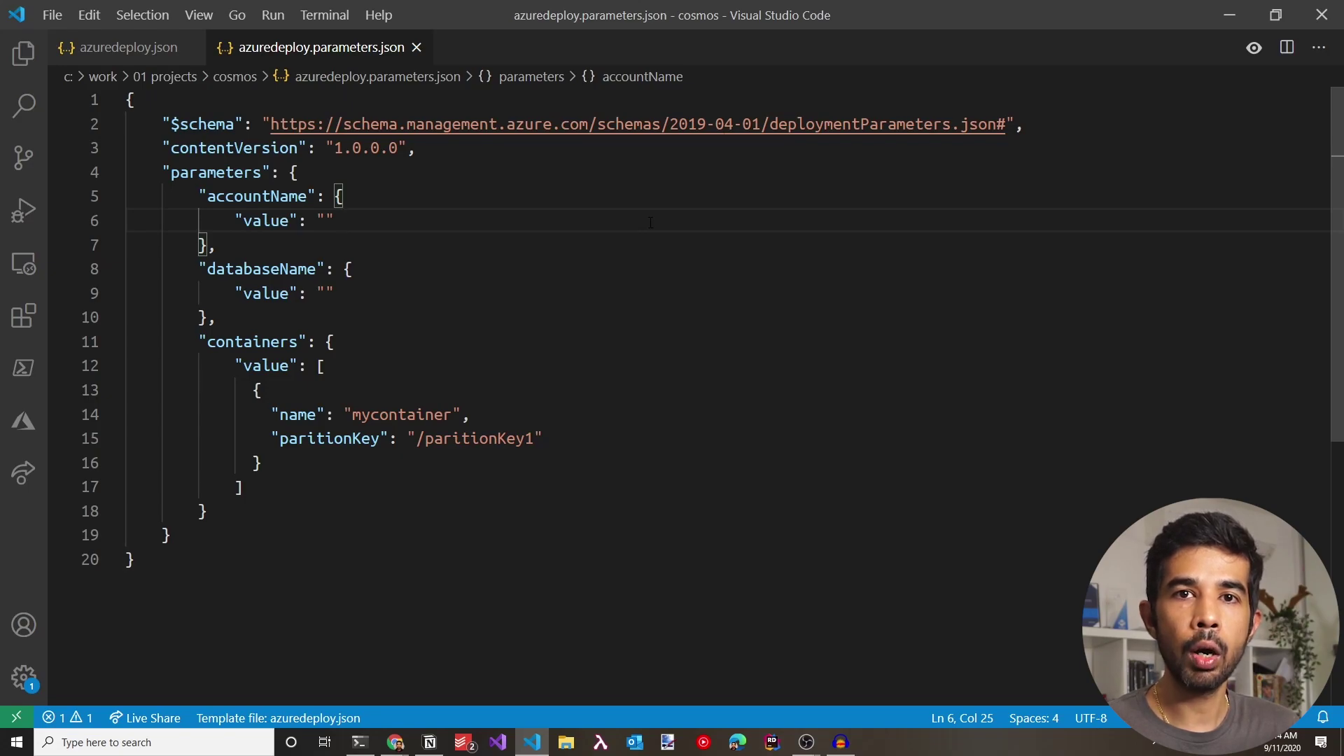
key("Left")
key("Left")
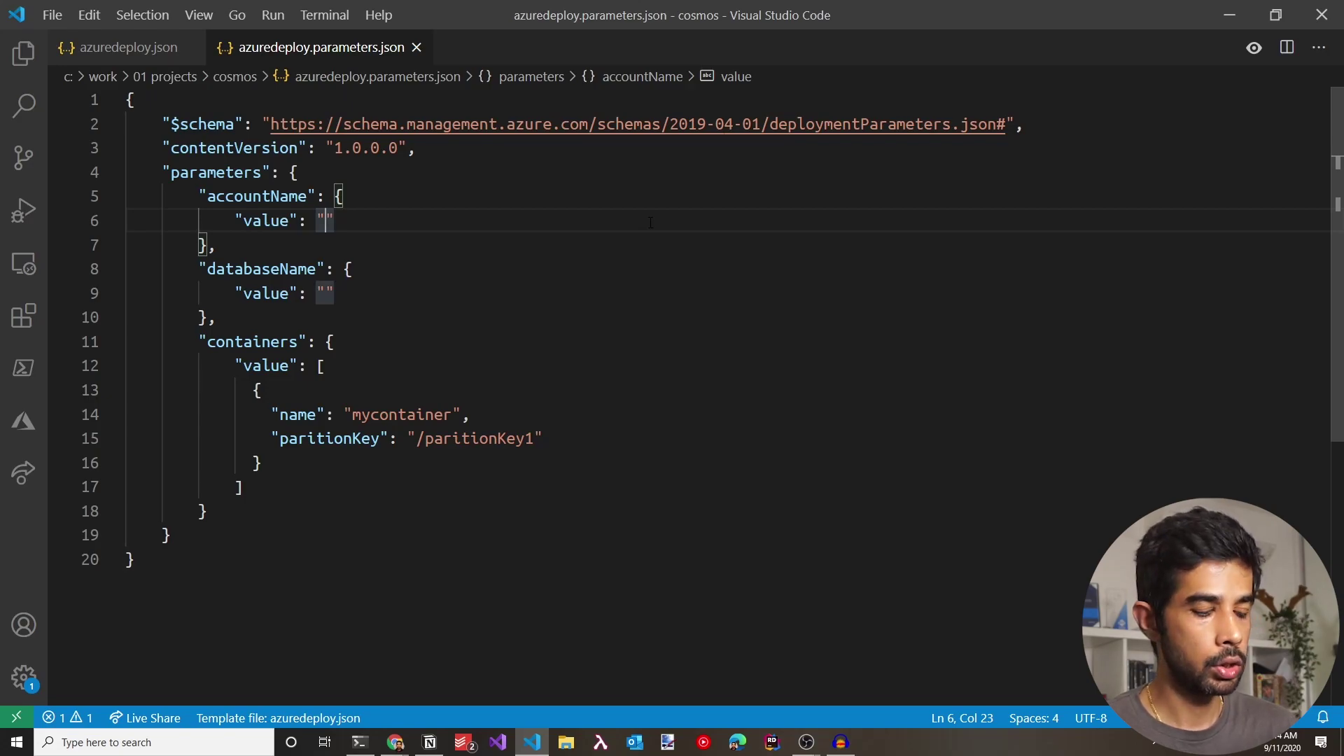
type("##")
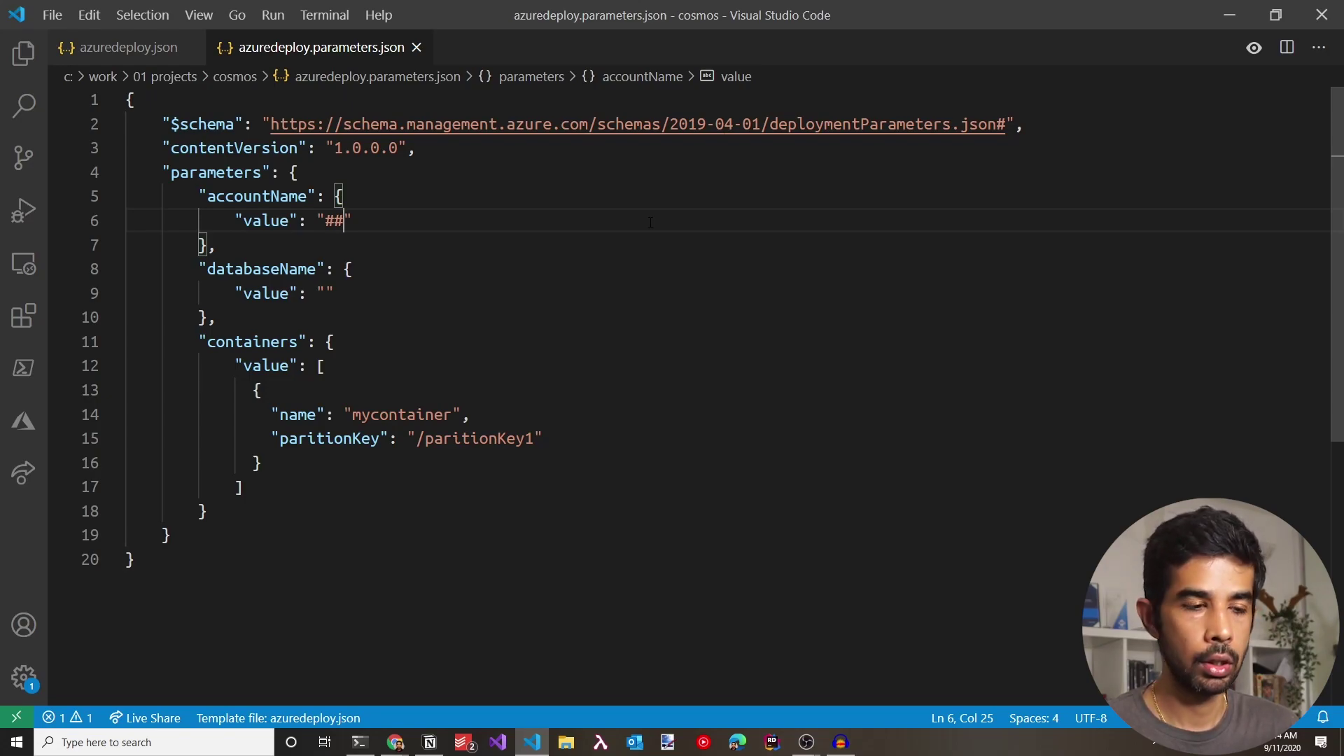
key("Left")
type("arm_accountName")
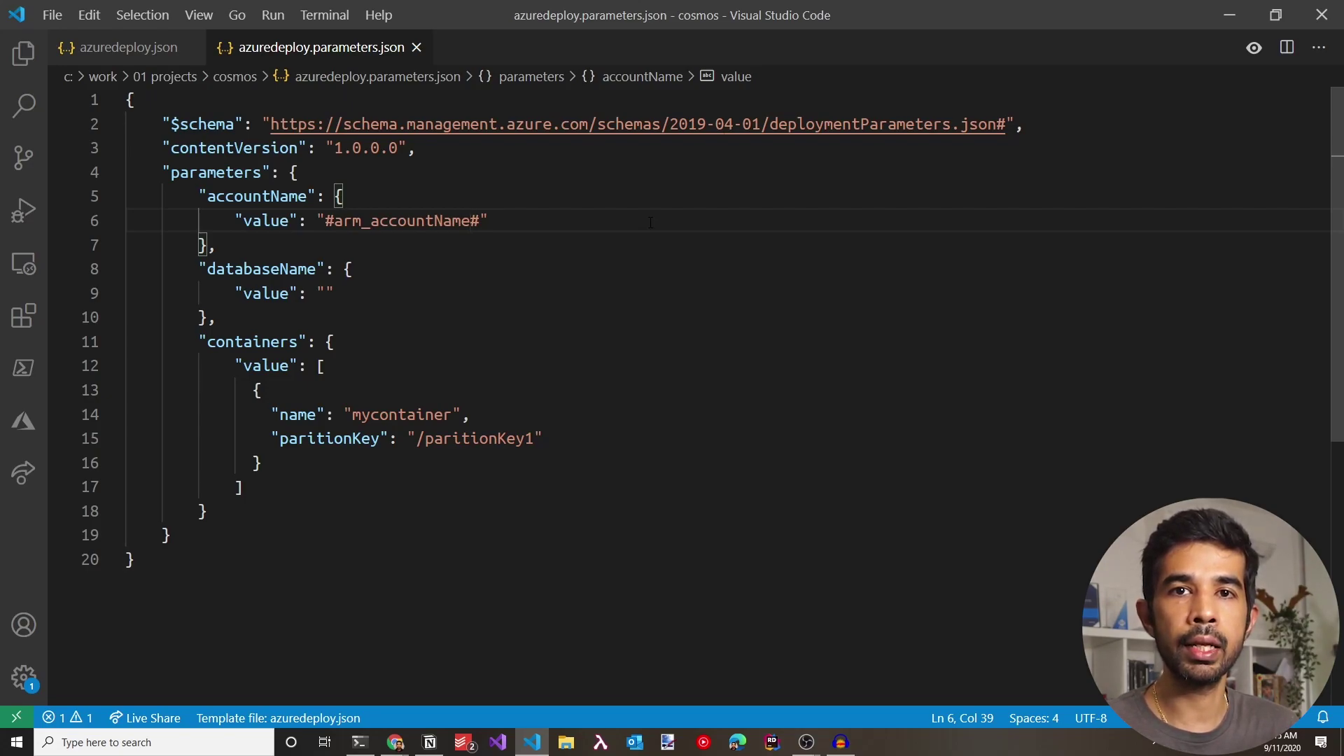
Step: Set the databaseName parameter's value to the replacement token "#arm_databaseName#"
key("Down")
key("Down")
key("Down")
key("Left")
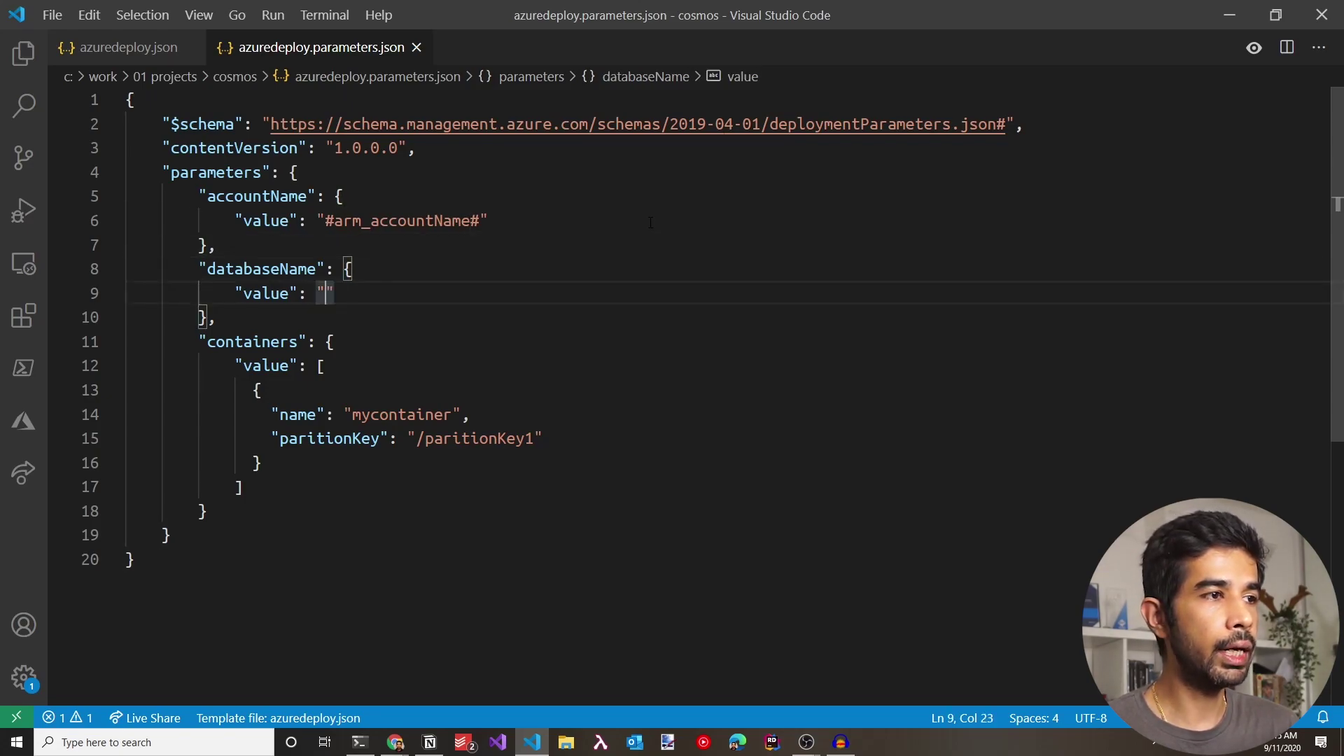
type("##")
key("Left")
type("arm_data")
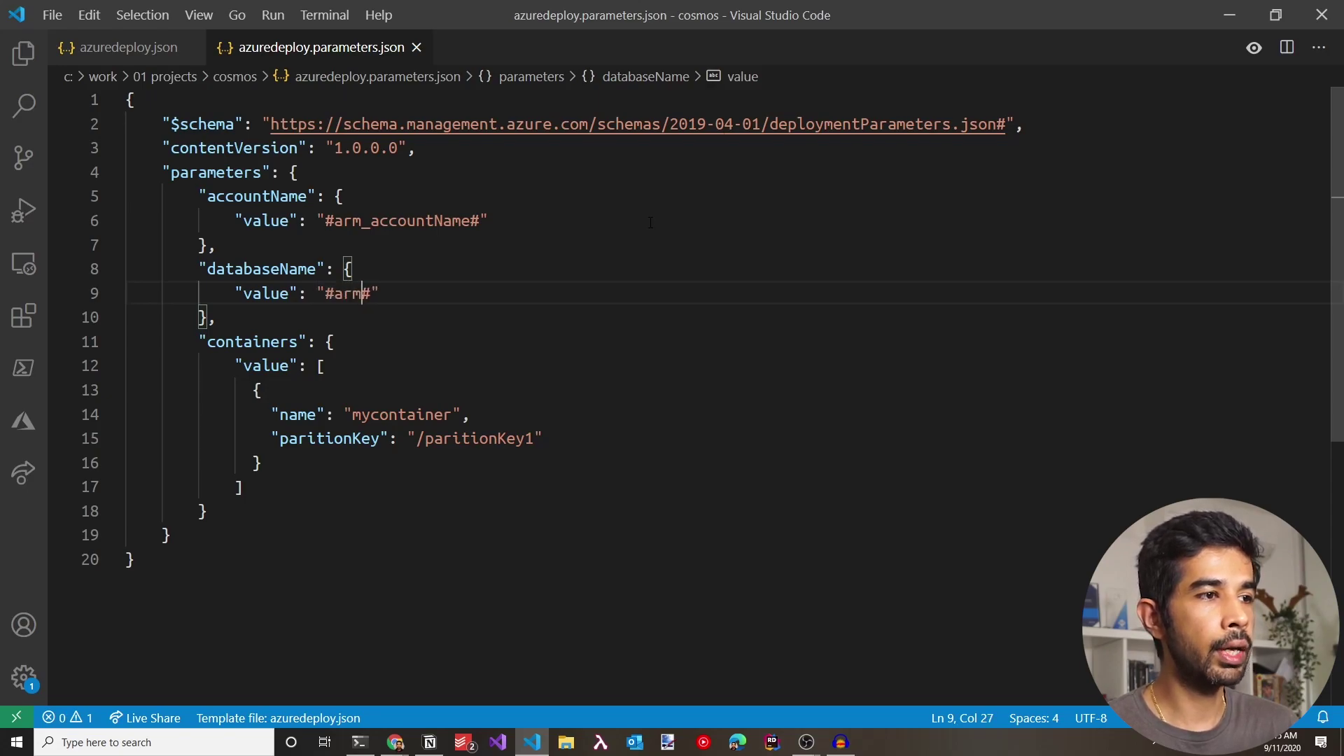
type("ba")
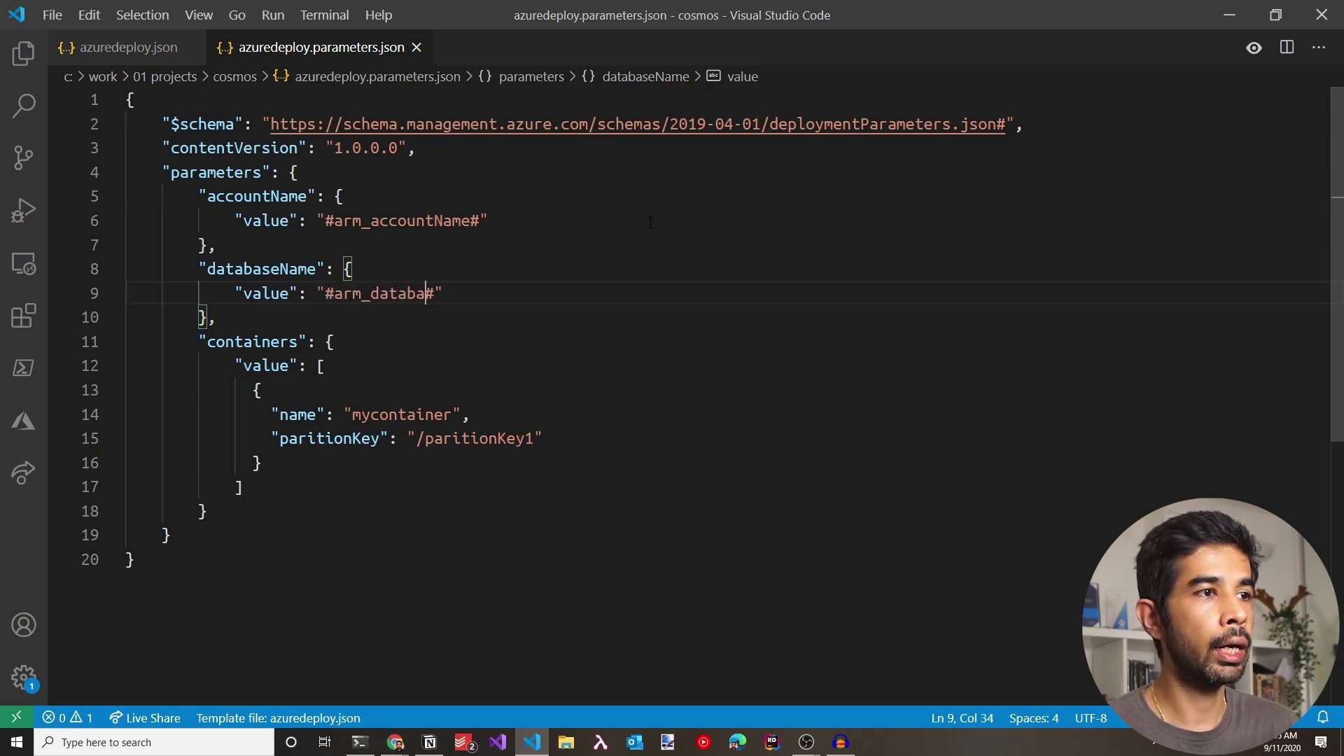
type("seName")
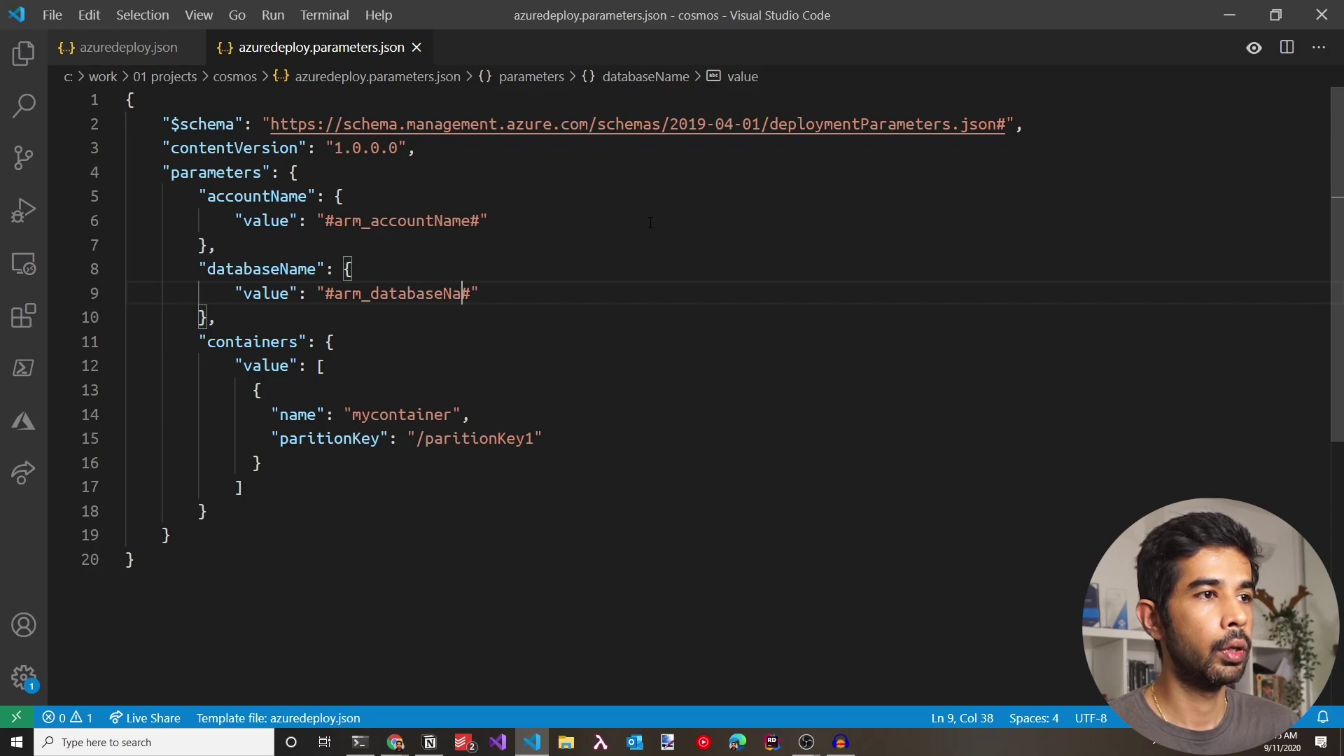
double_click(402, 220)
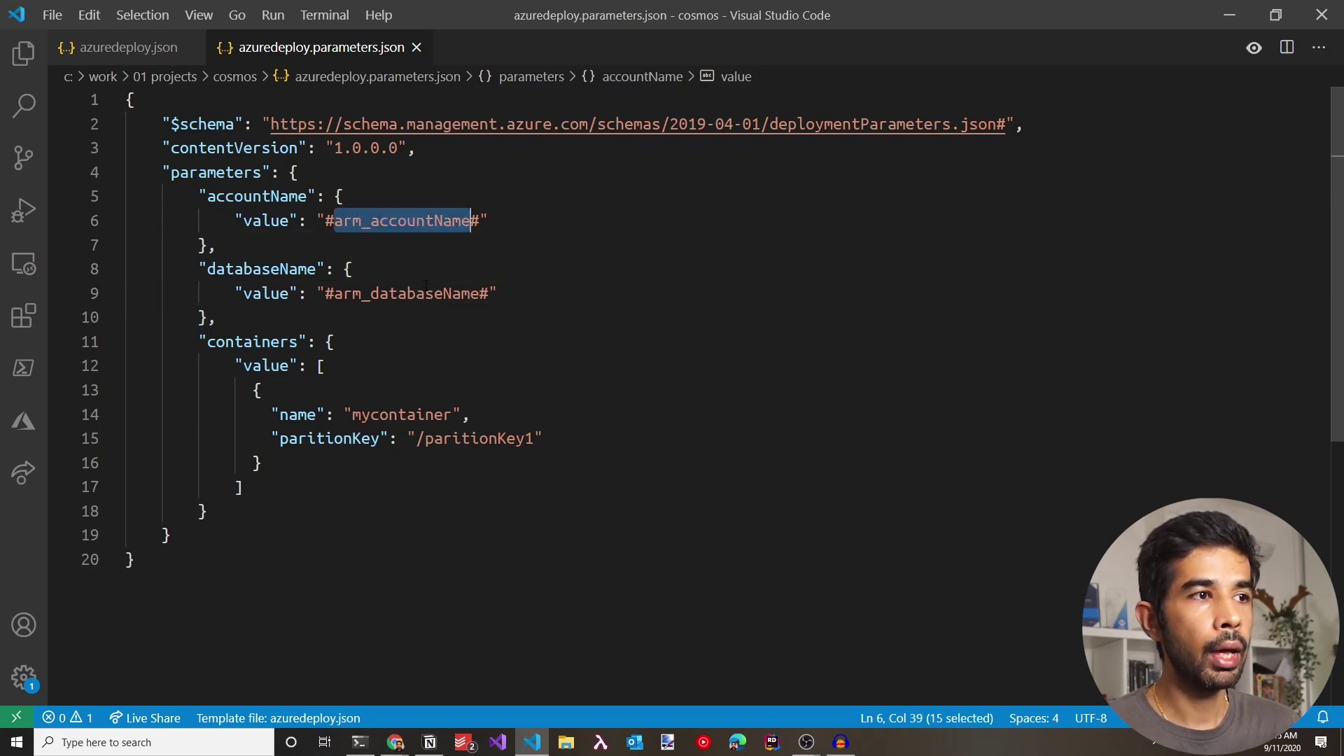
double_click(406, 293)
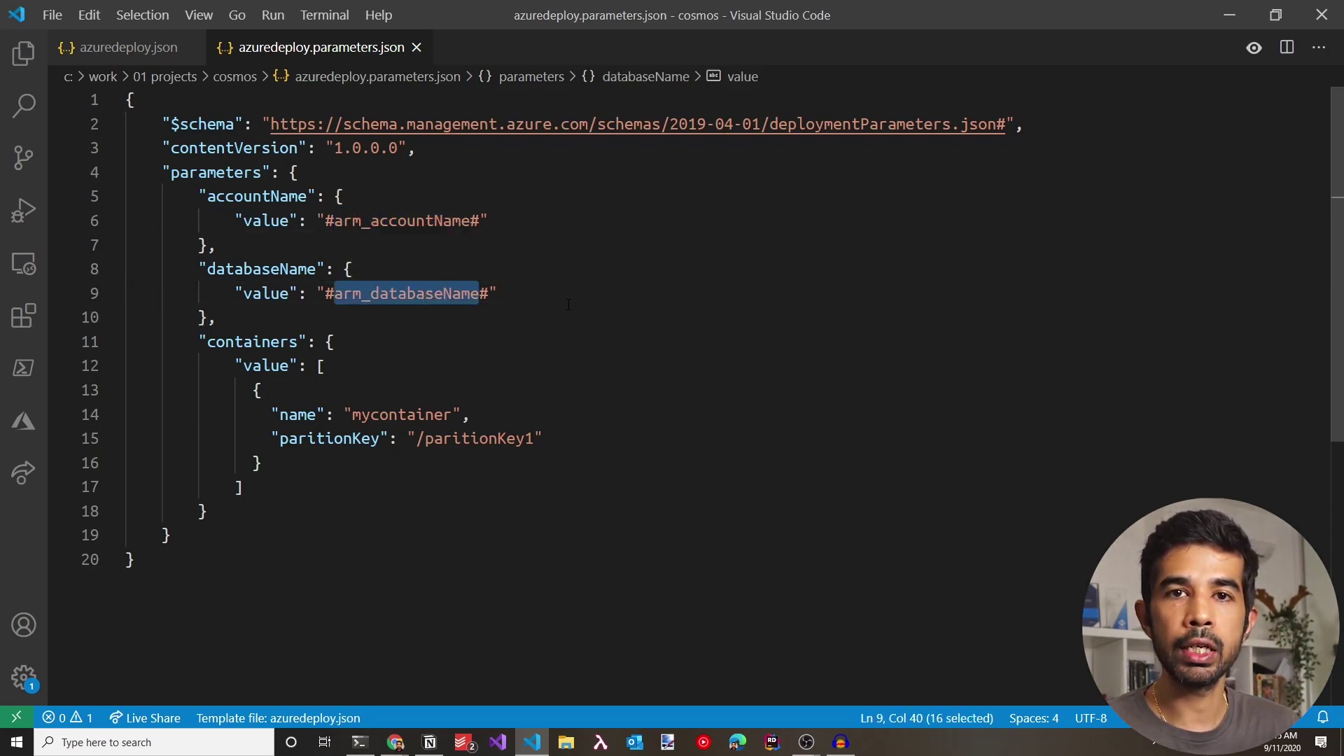
Step: Duplicate the mycontainer object as a second, comma-separated entry in the containers value array
scroll(569, 303, "down", 2)
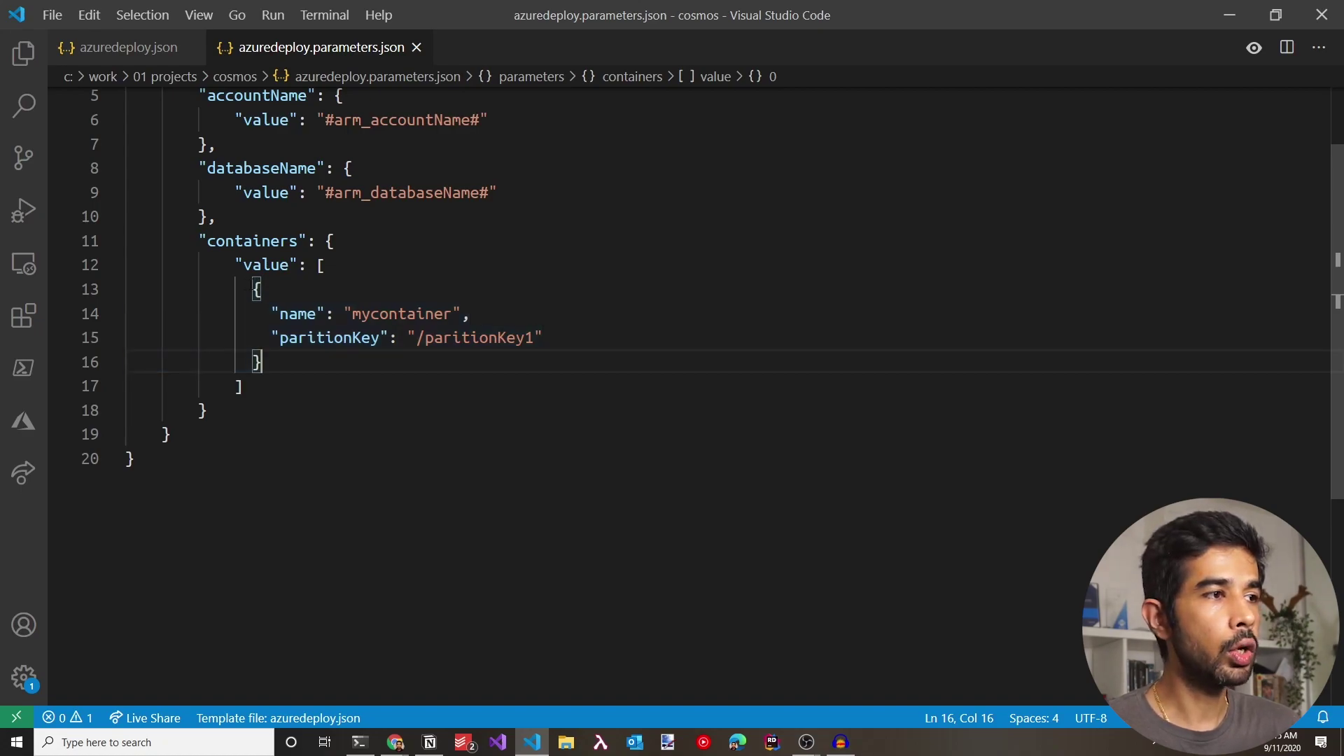
left_click(255, 287, "shift")
key("ctrl+c")
left_click(278, 364)
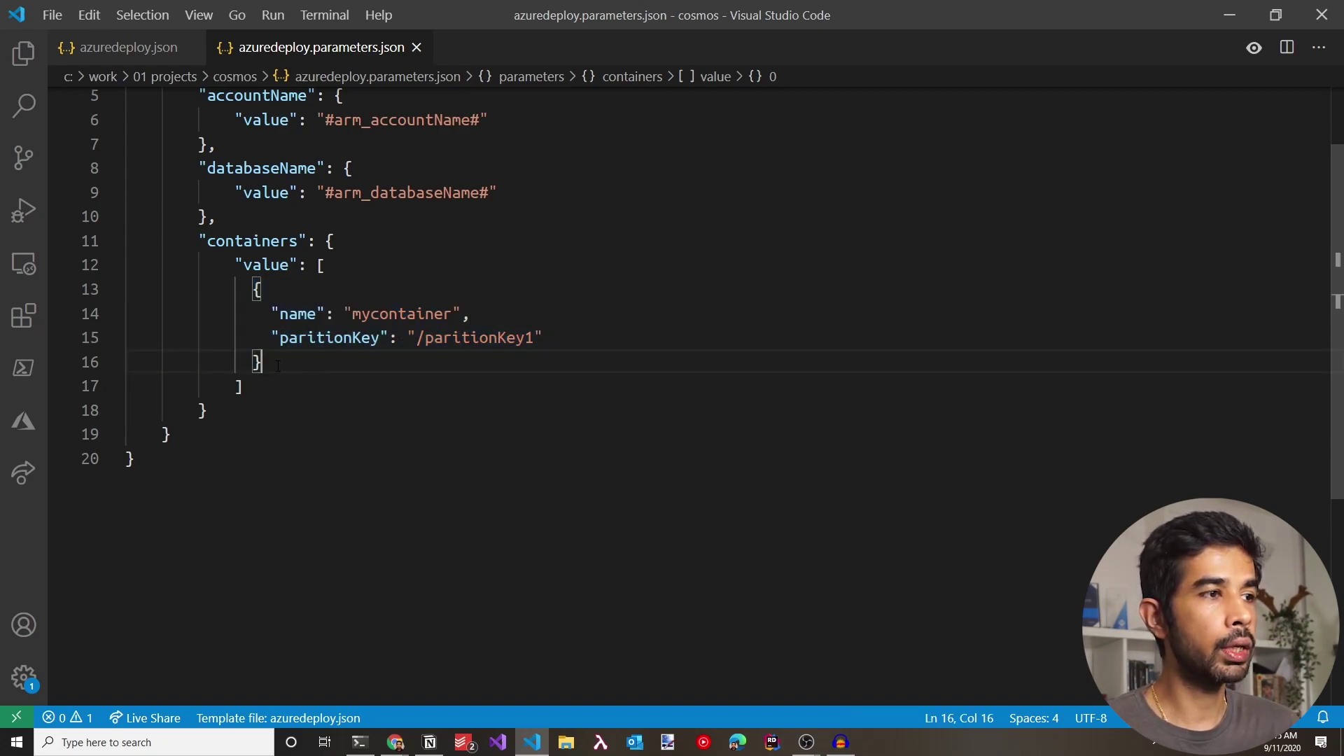
type(",")
key("Return")
key("ctrl+v")
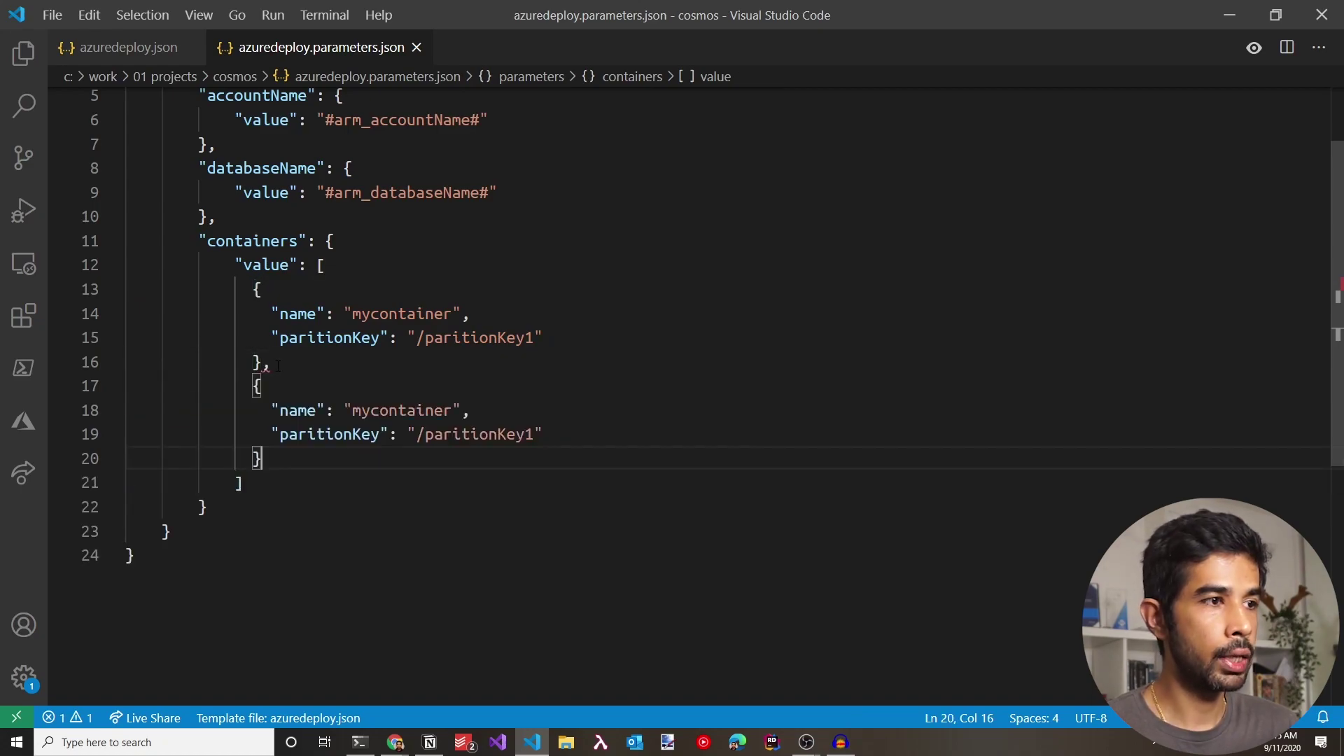
Step: Name the two containers mycontainer1 and mycontainer2, set the second one's paritionKey to "/paritionKey2", and format the document
left_click(461, 411)
type("2")
left_click(461, 313)
type("1")
left_click(536, 430)
key("BackSpace")
type("2")
key("shift+alt+f")
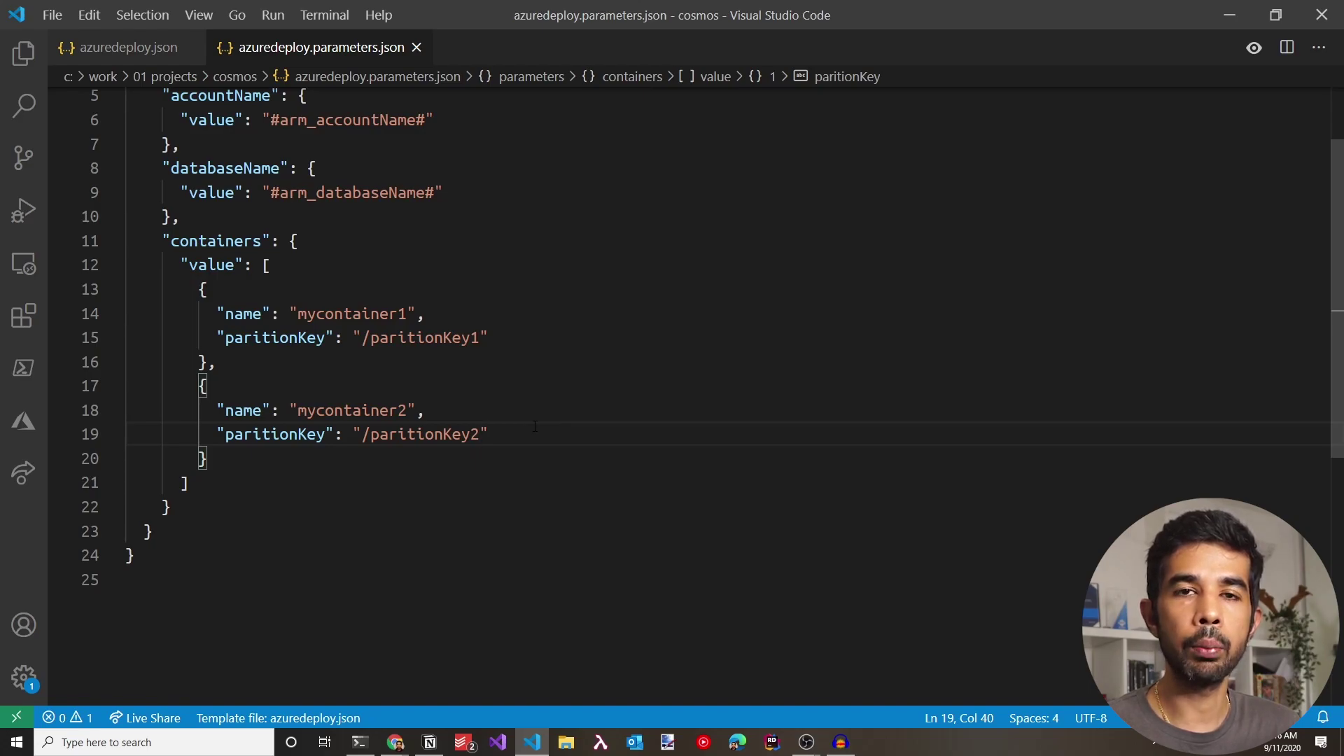
Step: Switch to the terminal, initialise a Git repository in the cosmos folder and stage all files
key("alt+Tab")
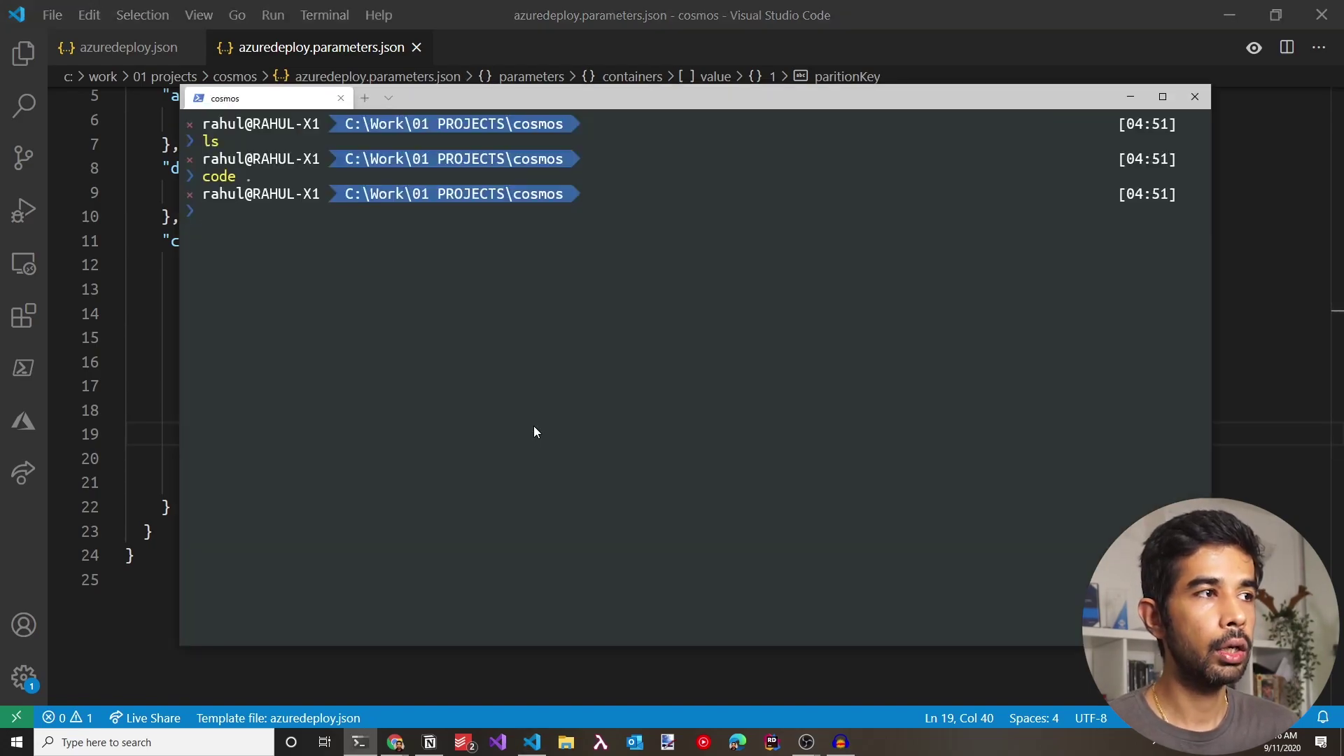
type("git init")
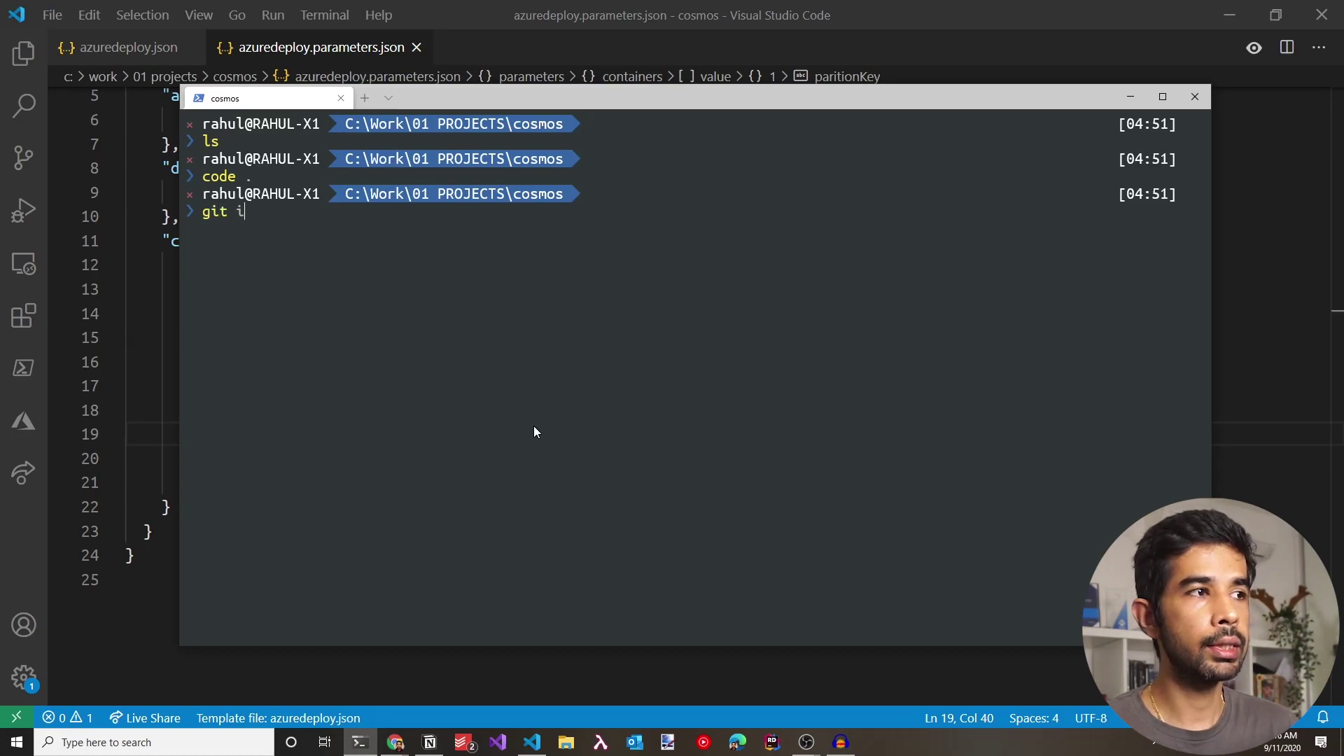
key("Return")
type("git add .")
key("Return")
Step: Commit the staged files with the message "Created ARM Cosoms template"
type("git commi")
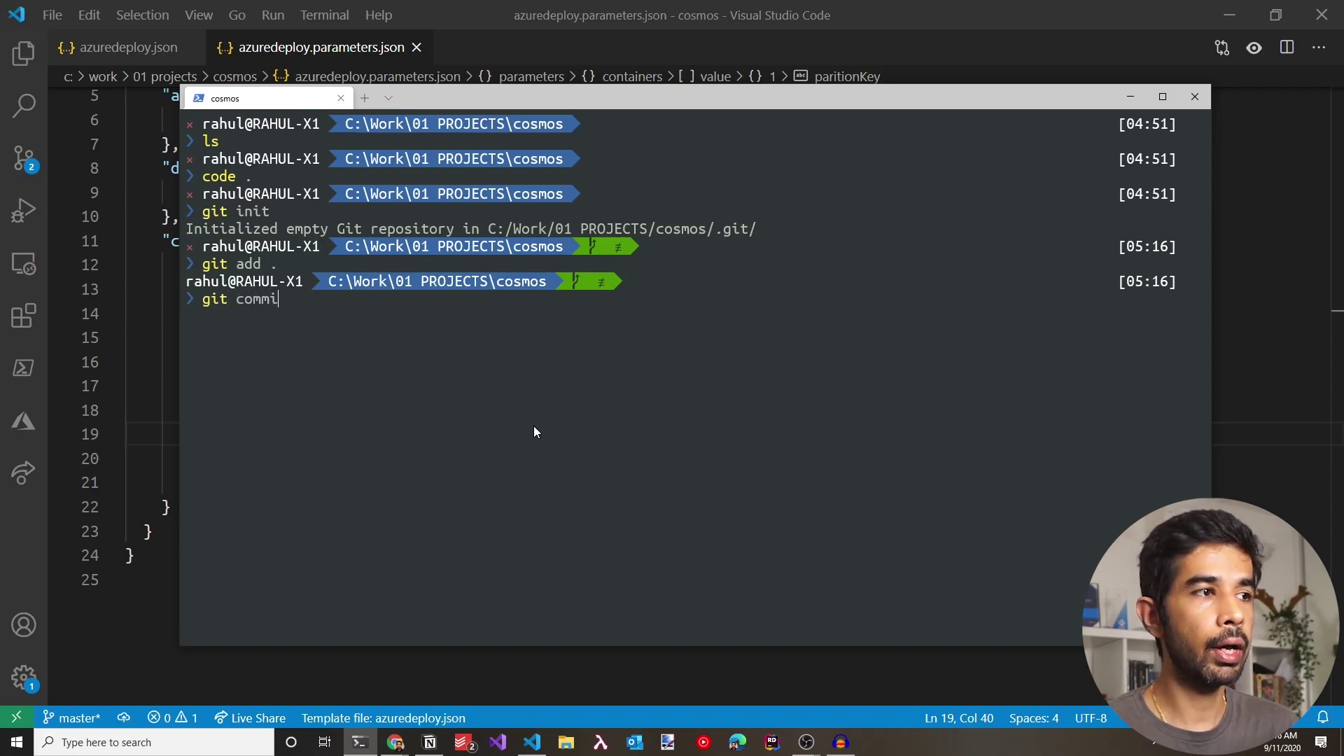
type("t -m \"Create")
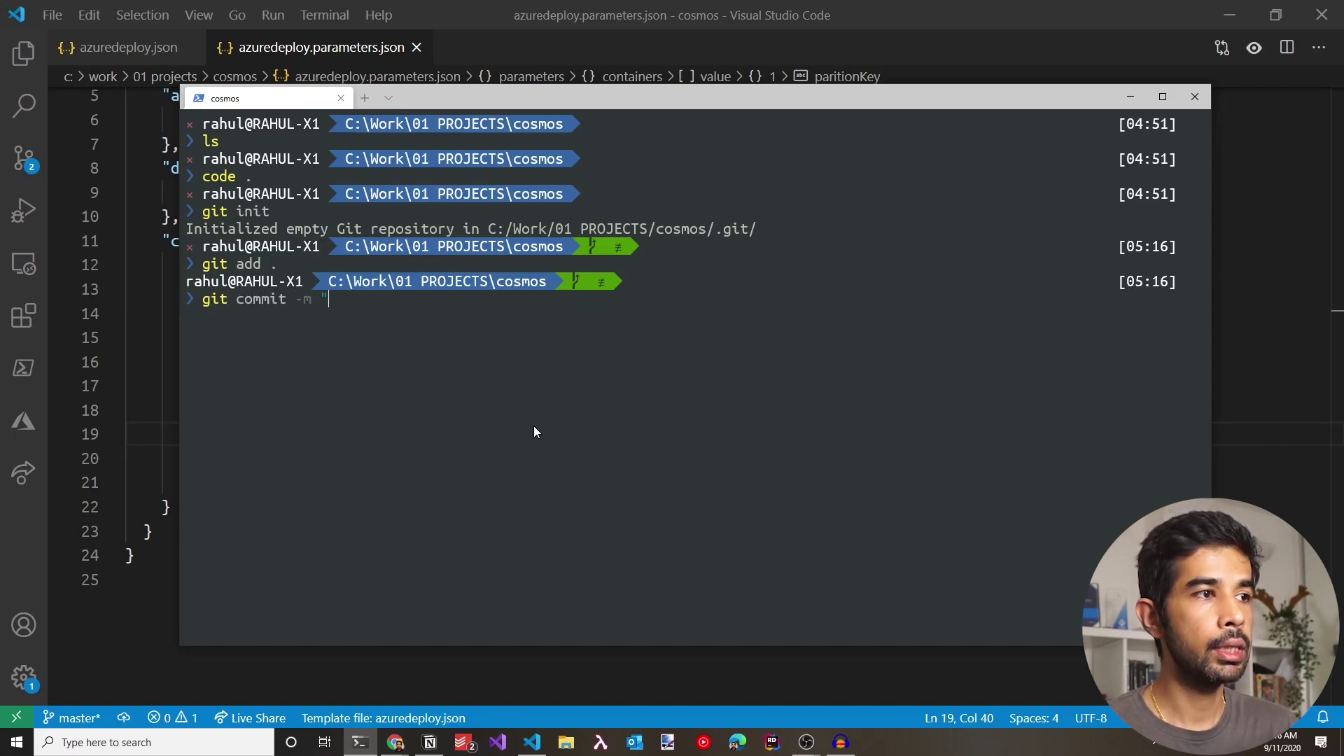
type("d AR")
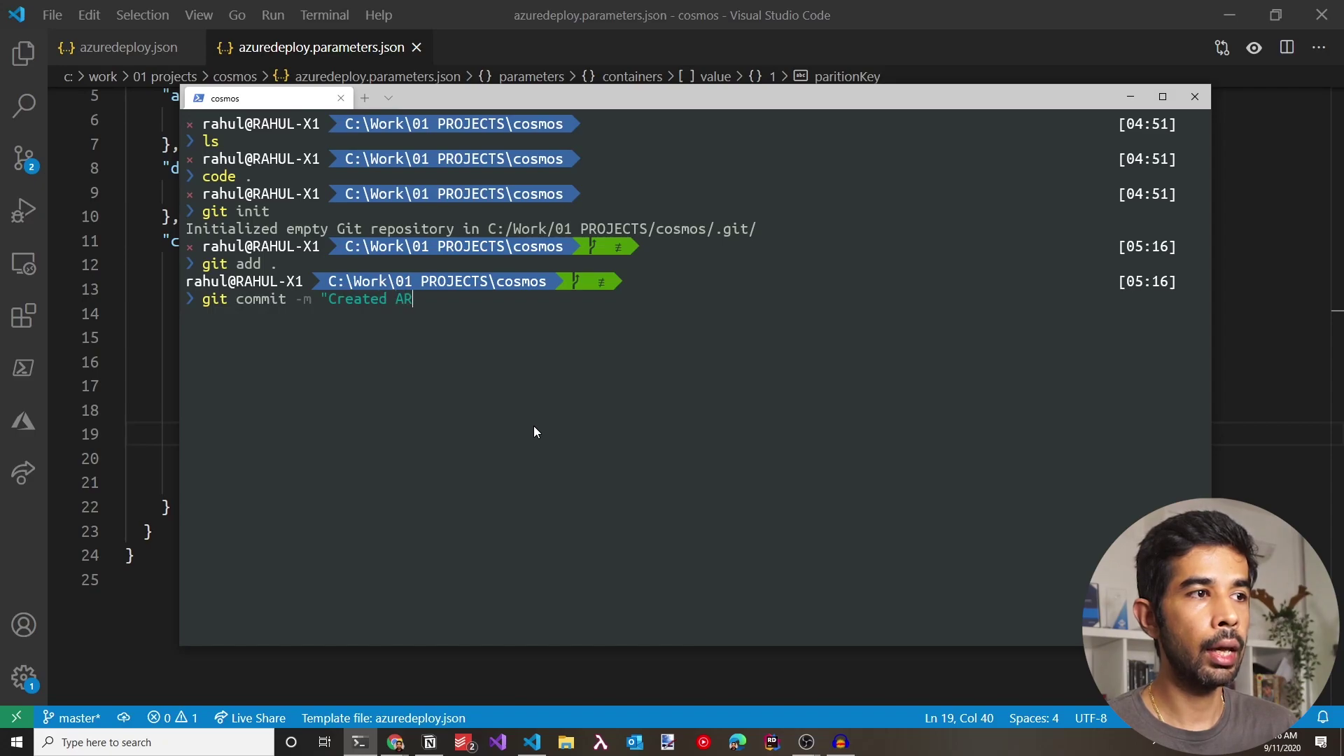
type("M Cosoms template\"")
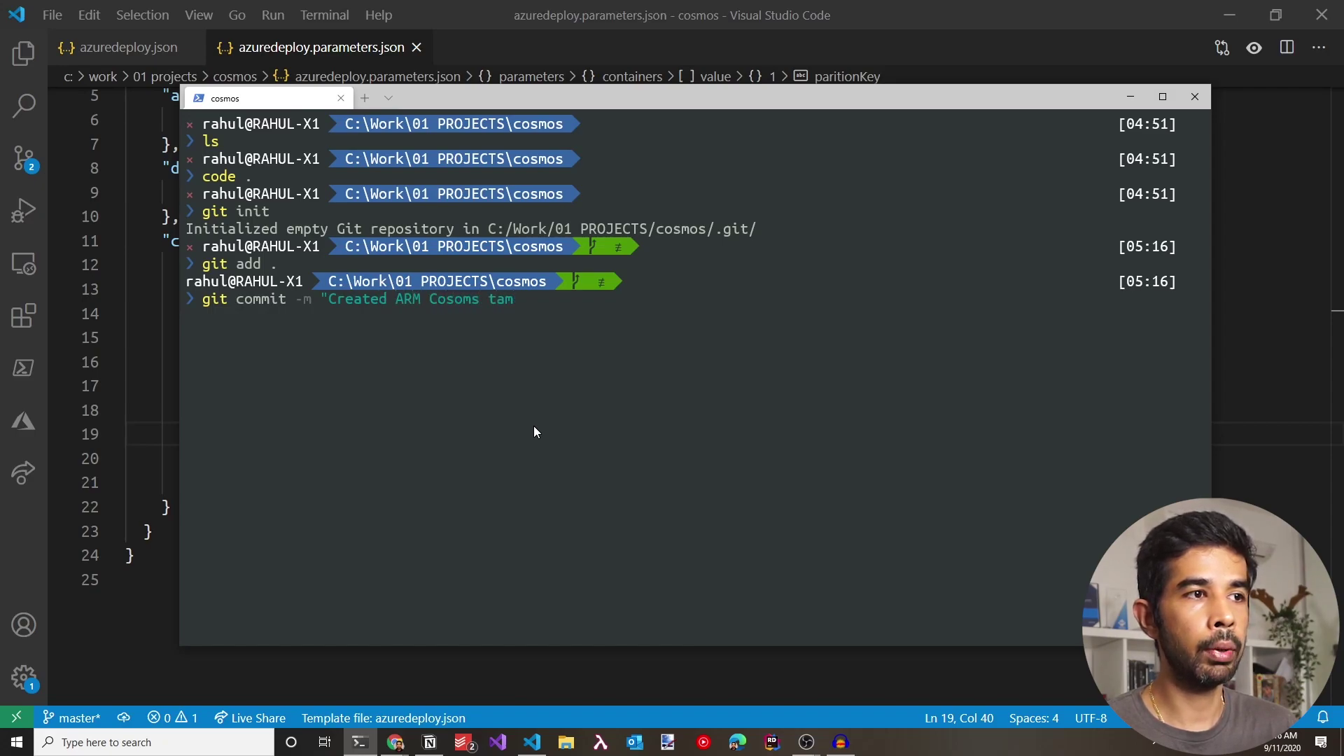
key("Return")
Step: Add the Azure DevOps cosmos repository as remote origin, push all branches with upstream tracking, and return to Azure DevOps in the browser
key("alt+Tab")
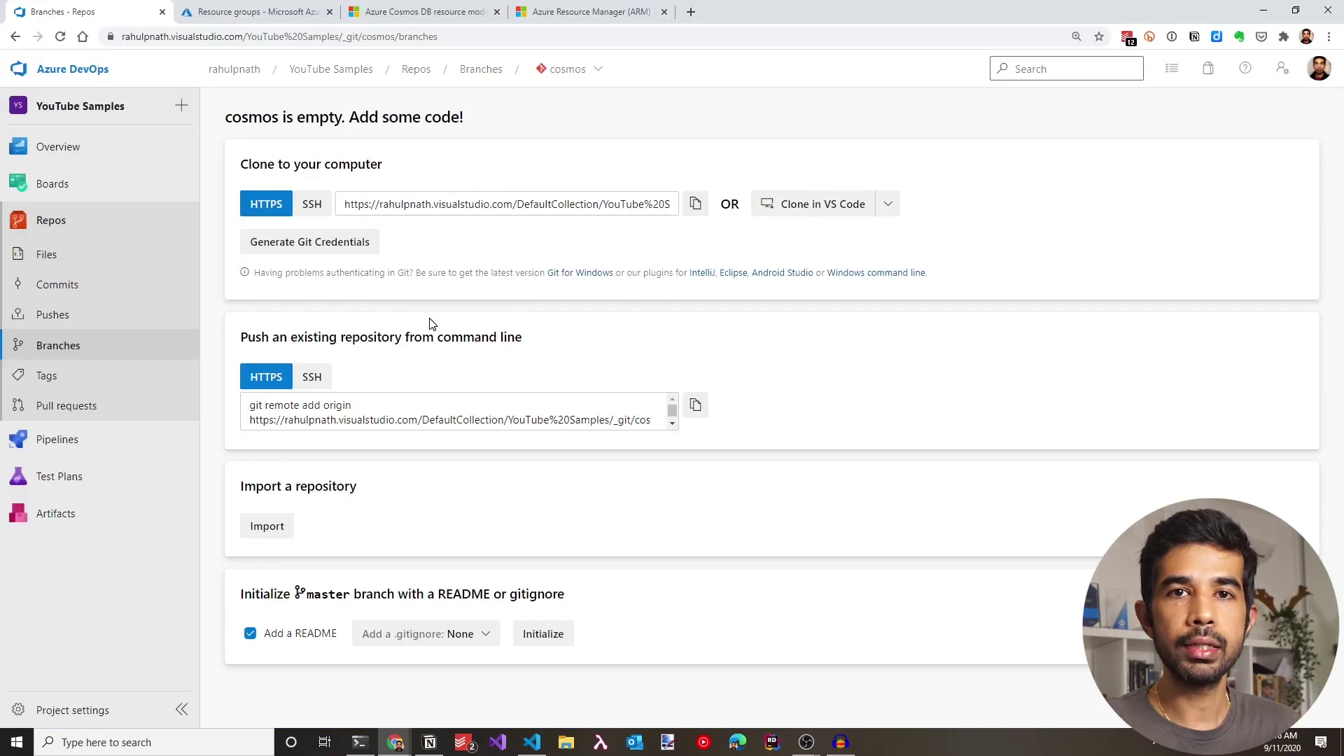
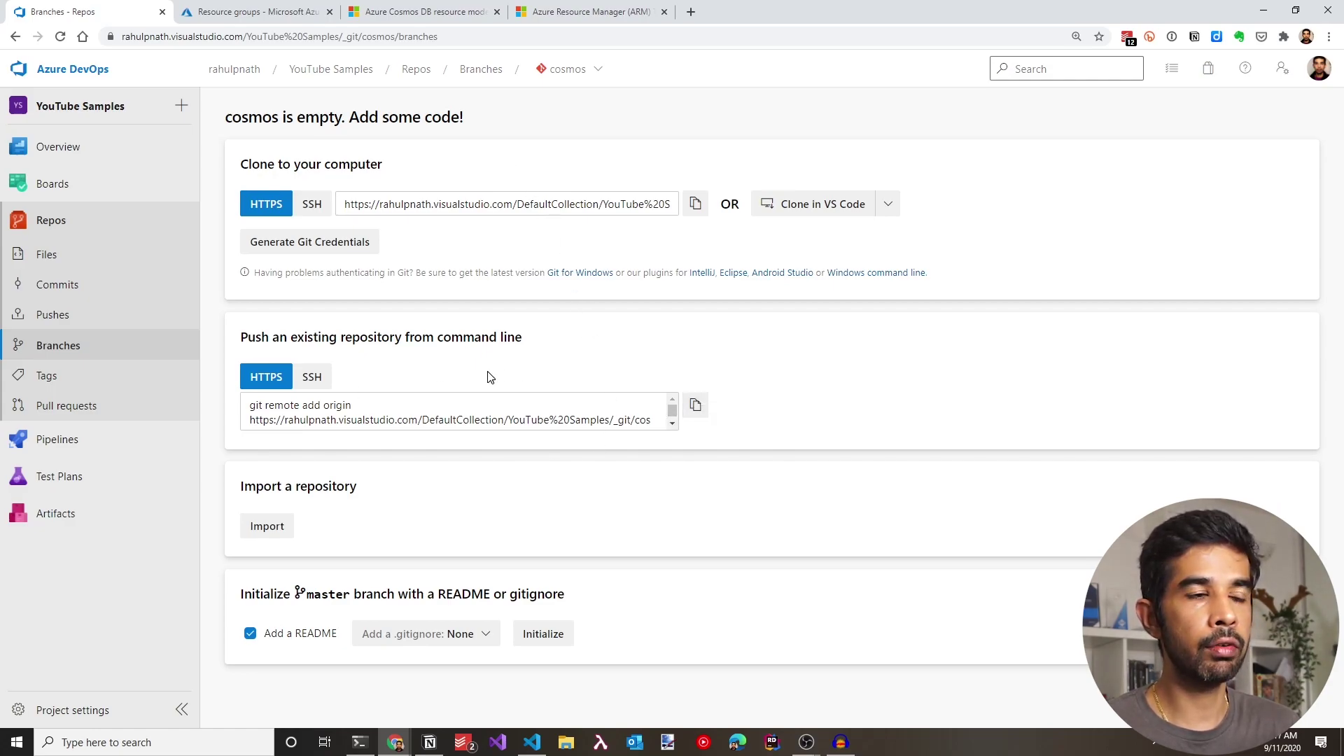
key("alt+Tab")
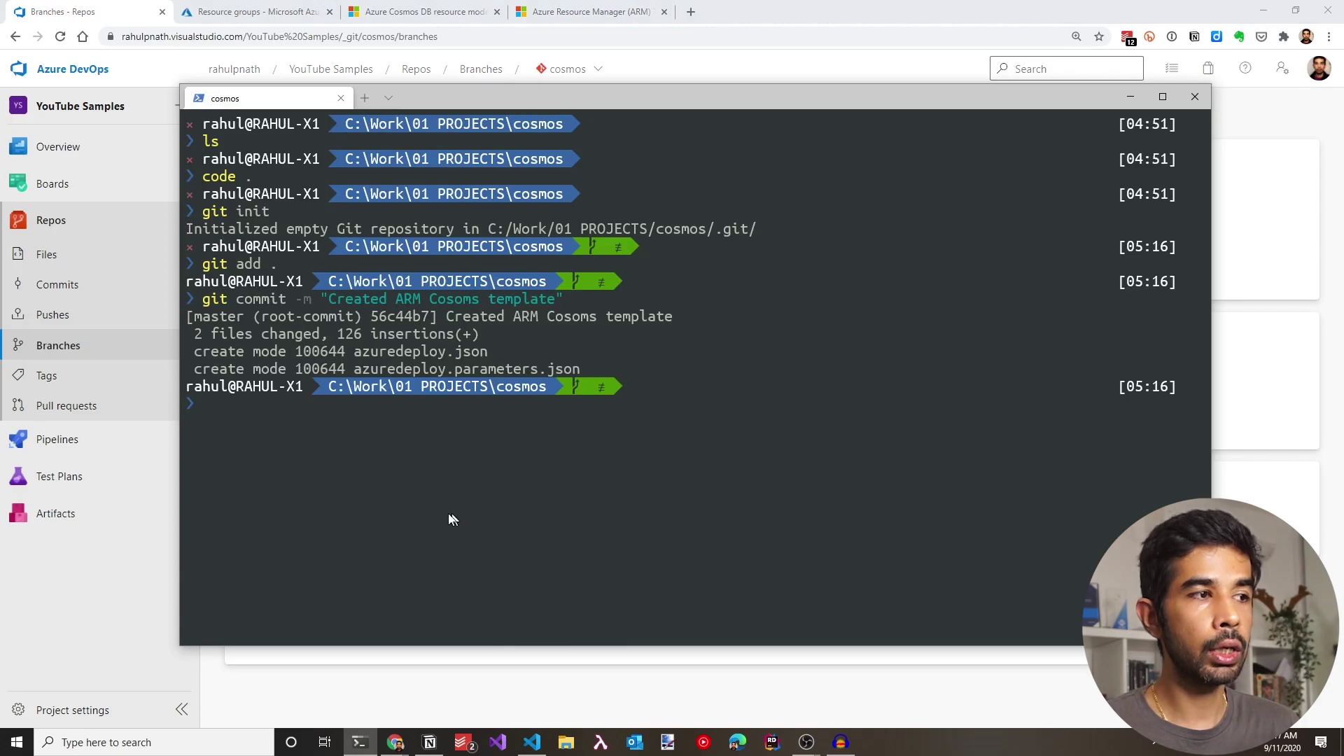
right_click(436, 470)
left_click(622, 405)
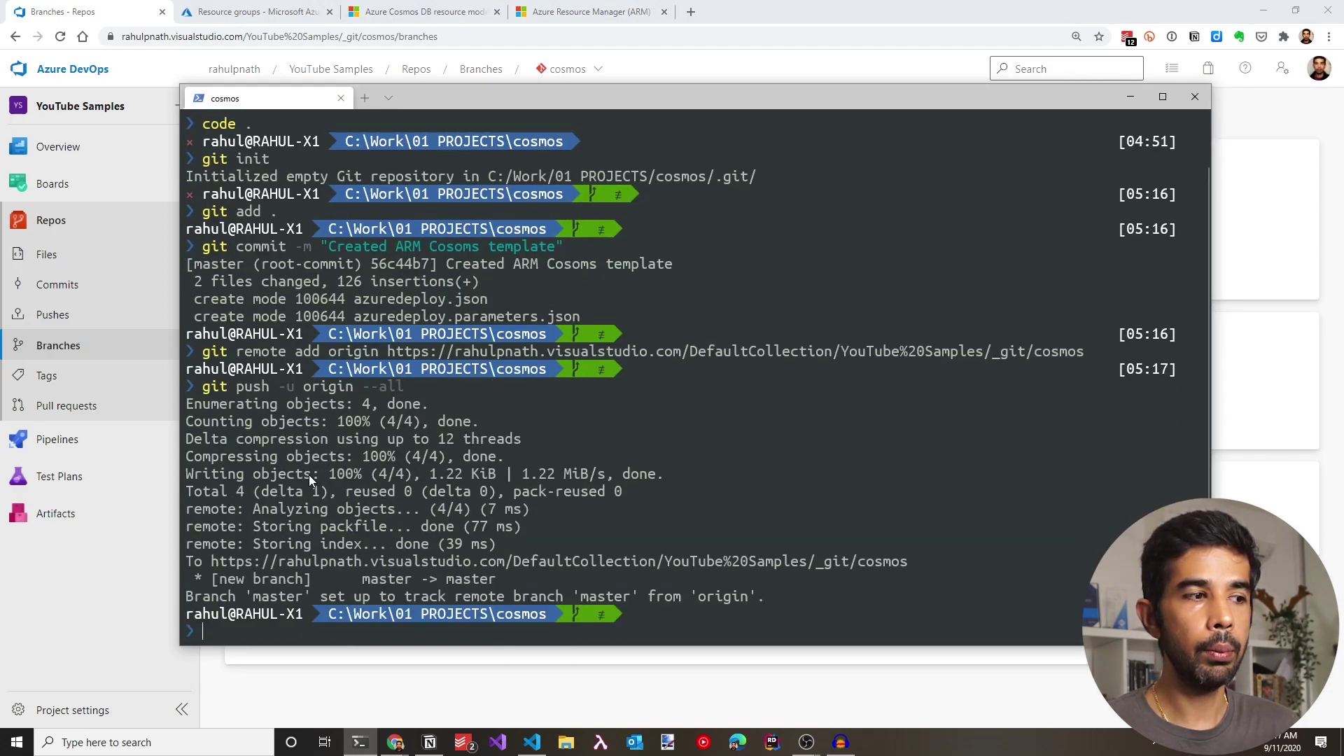
left_click(257, 676)
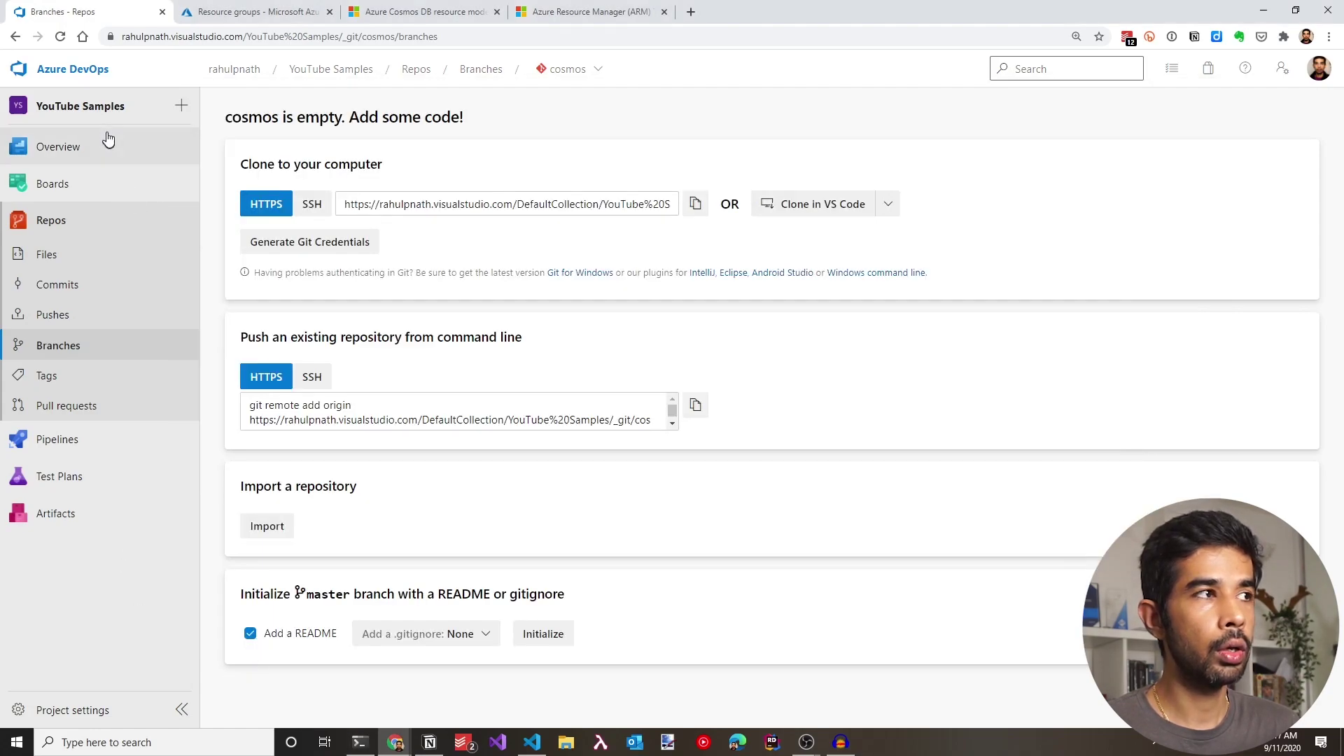
Step: Create a new pipeline for the cosmos repository in Azure Repos Git, using the Starter pipeline template
left_click(64, 39)
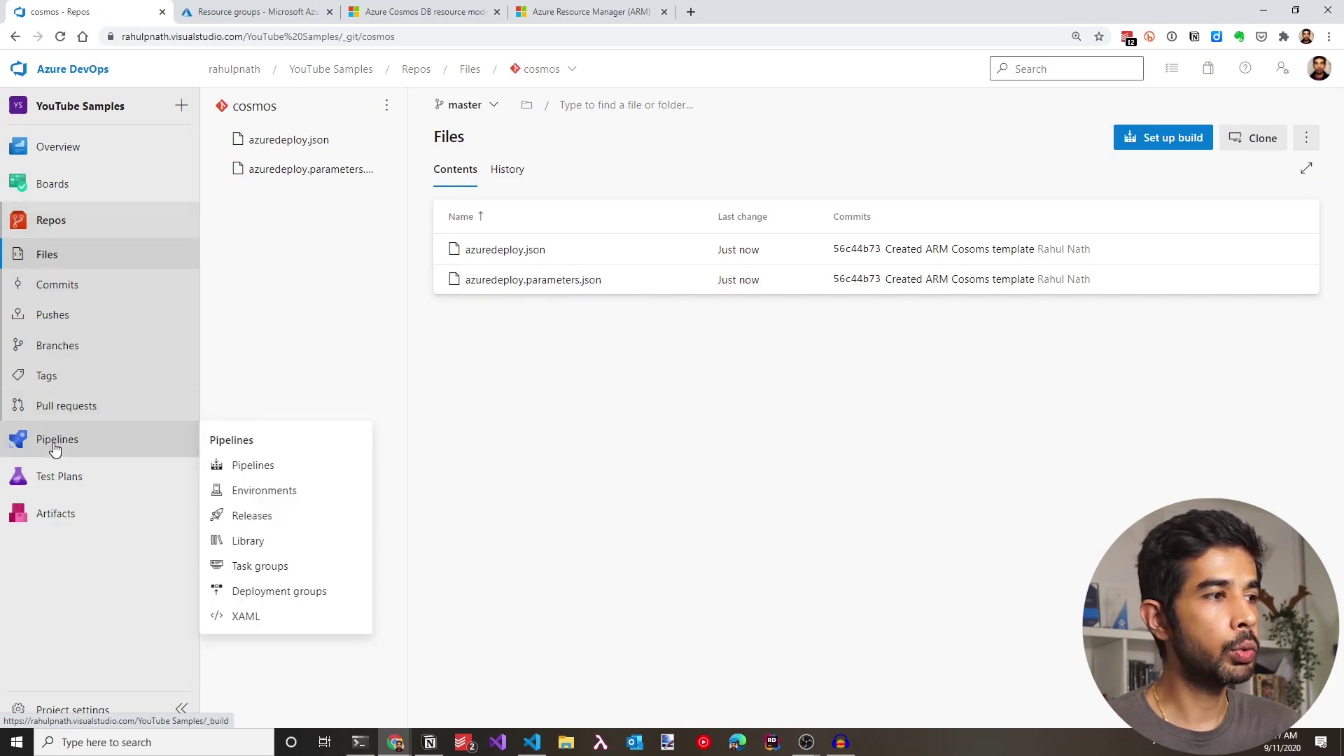
left_click(28, 440)
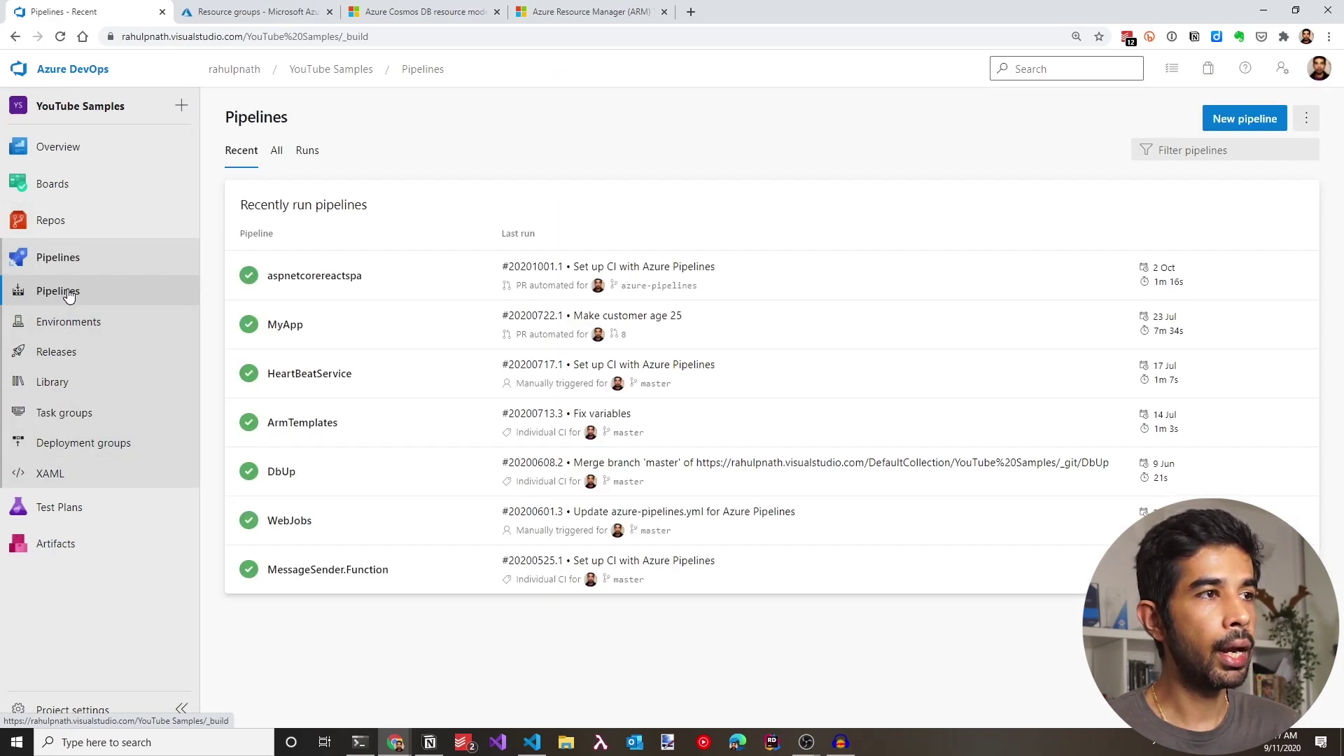
left_click(1241, 117)
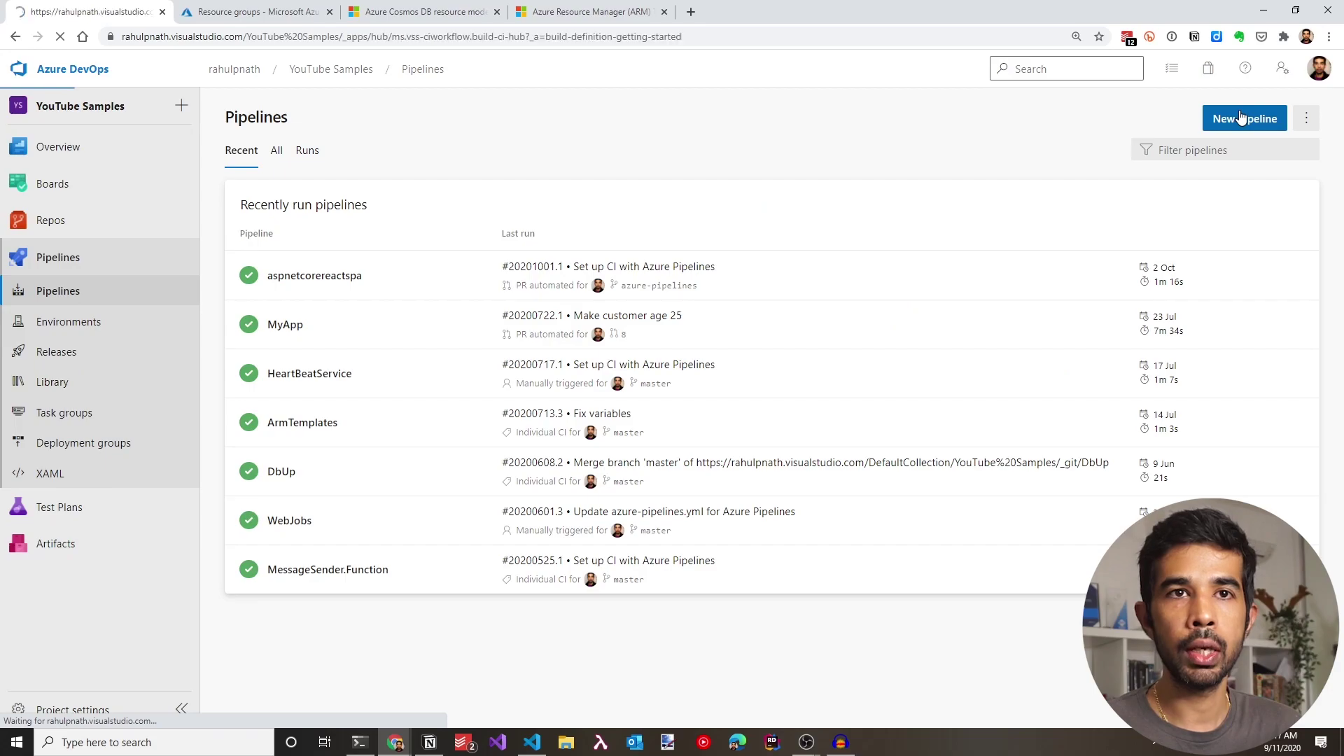
left_click(291, 231)
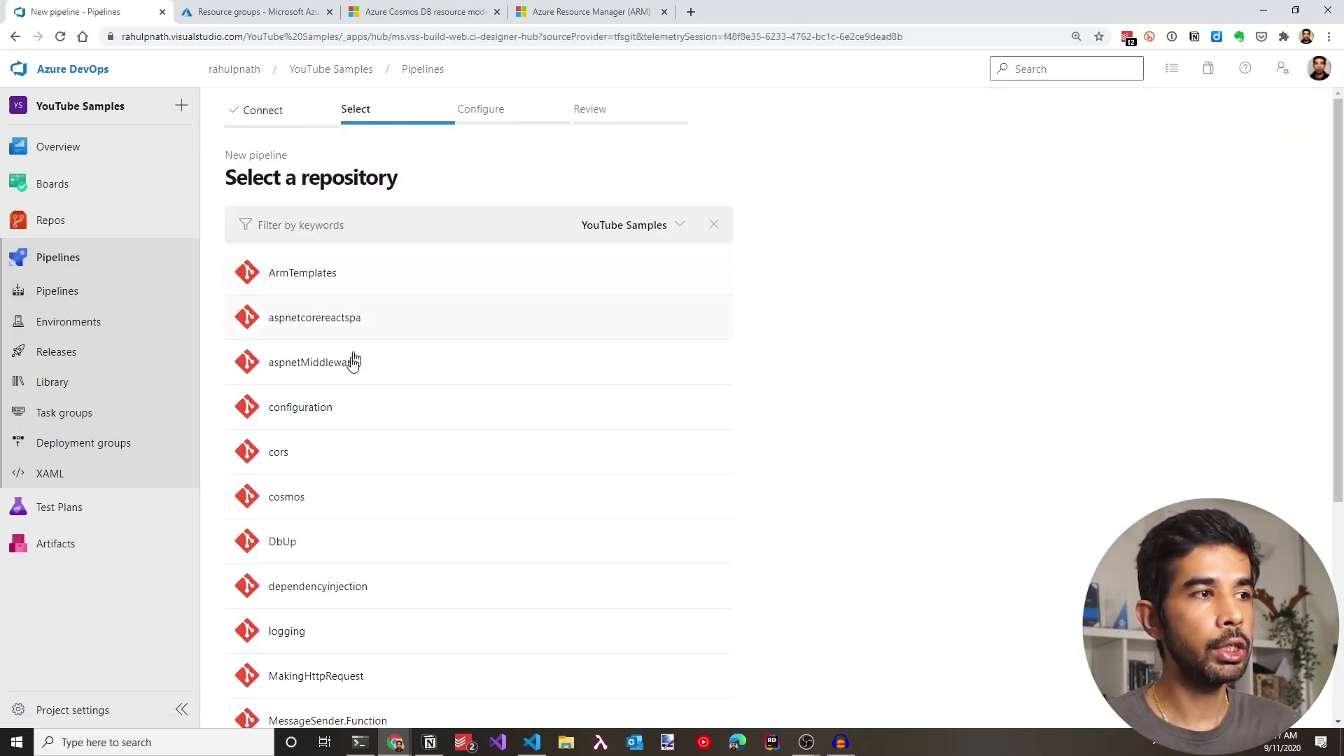
left_click(338, 505)
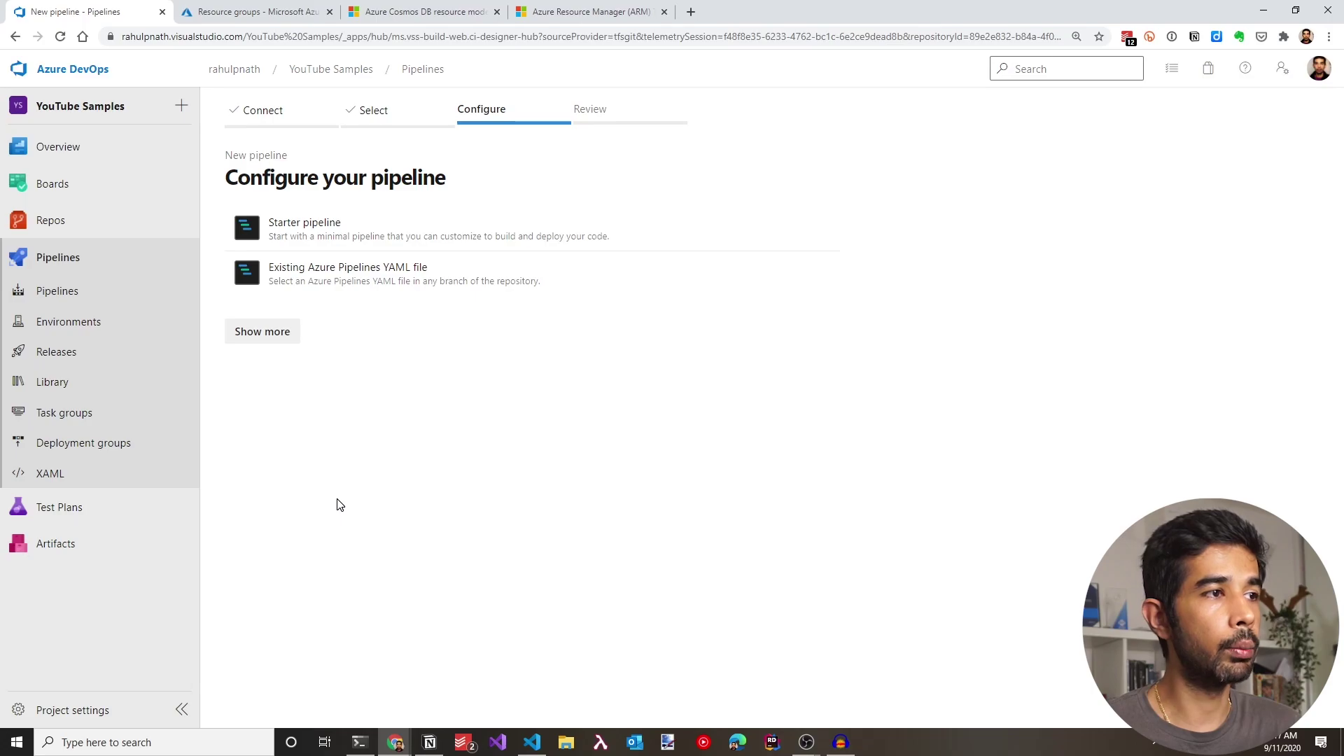
left_click(328, 231)
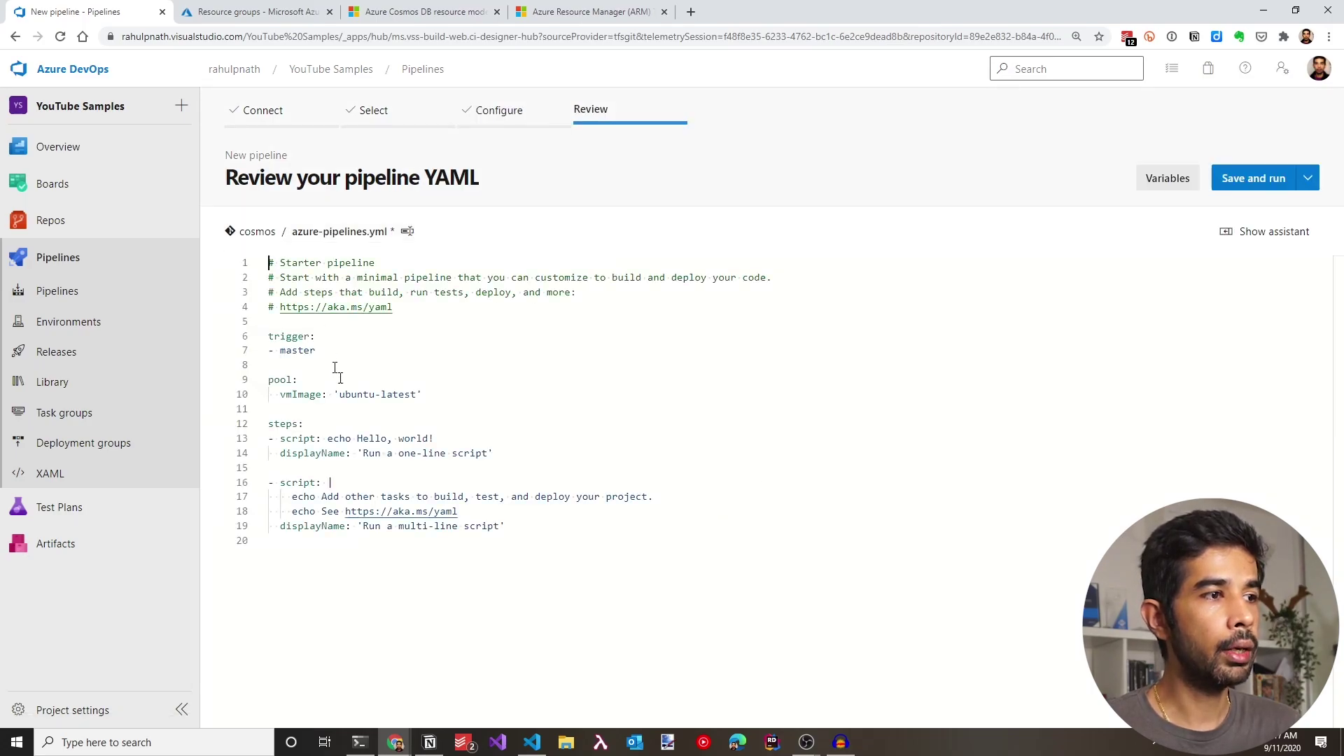
Step: Delete the two sample script tasks under steps in azure-pipelines.yml
scroll(390, 616, "down", 1)
left_click_drag(440, 528, 240, 405)
key("Delete")
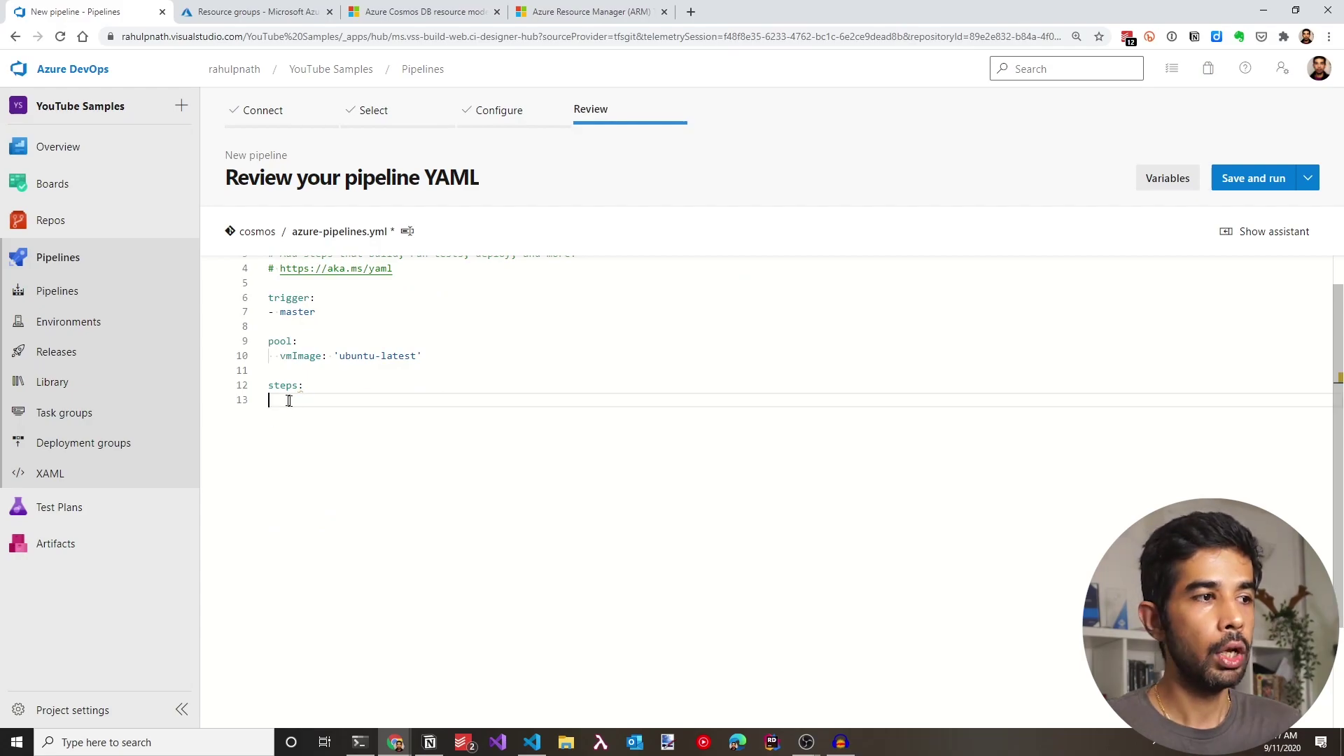
Step: Search the pipeline task assistant for "copy" and open the Copy files task's settings
left_click(1276, 234)
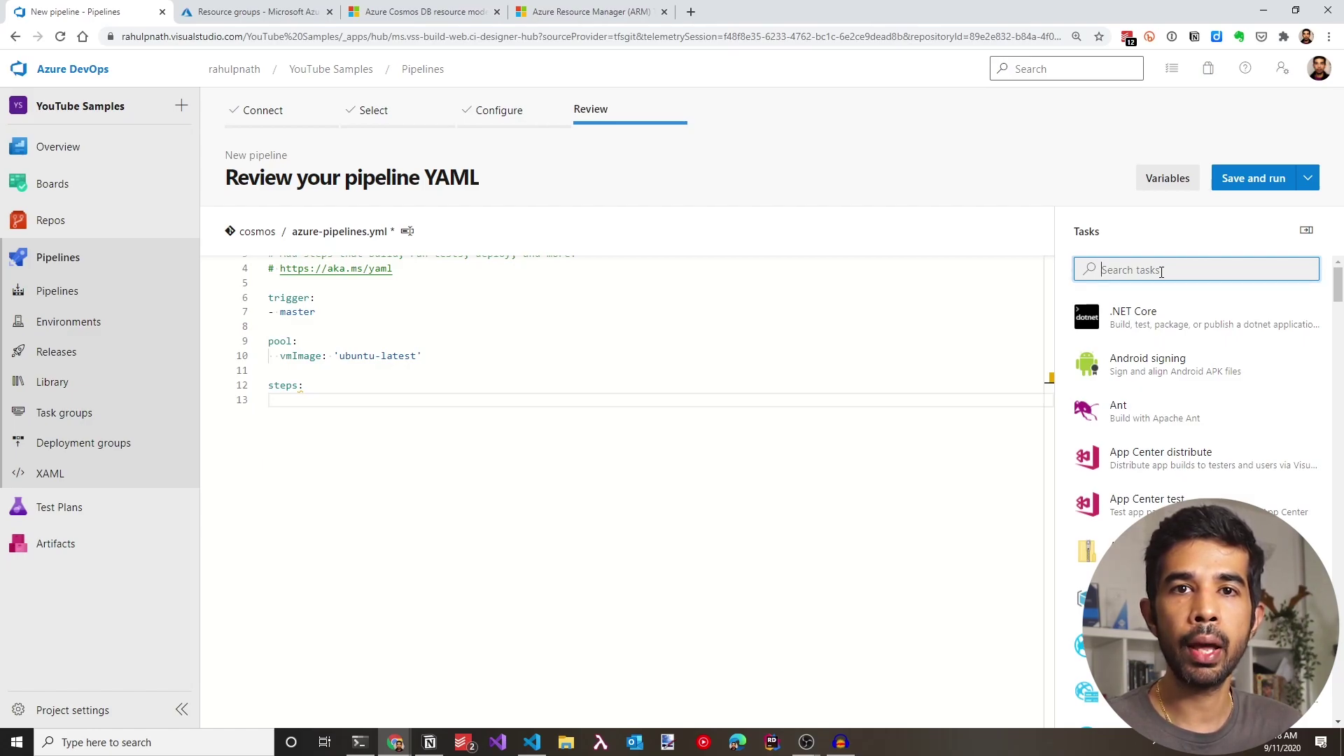
type("copy")
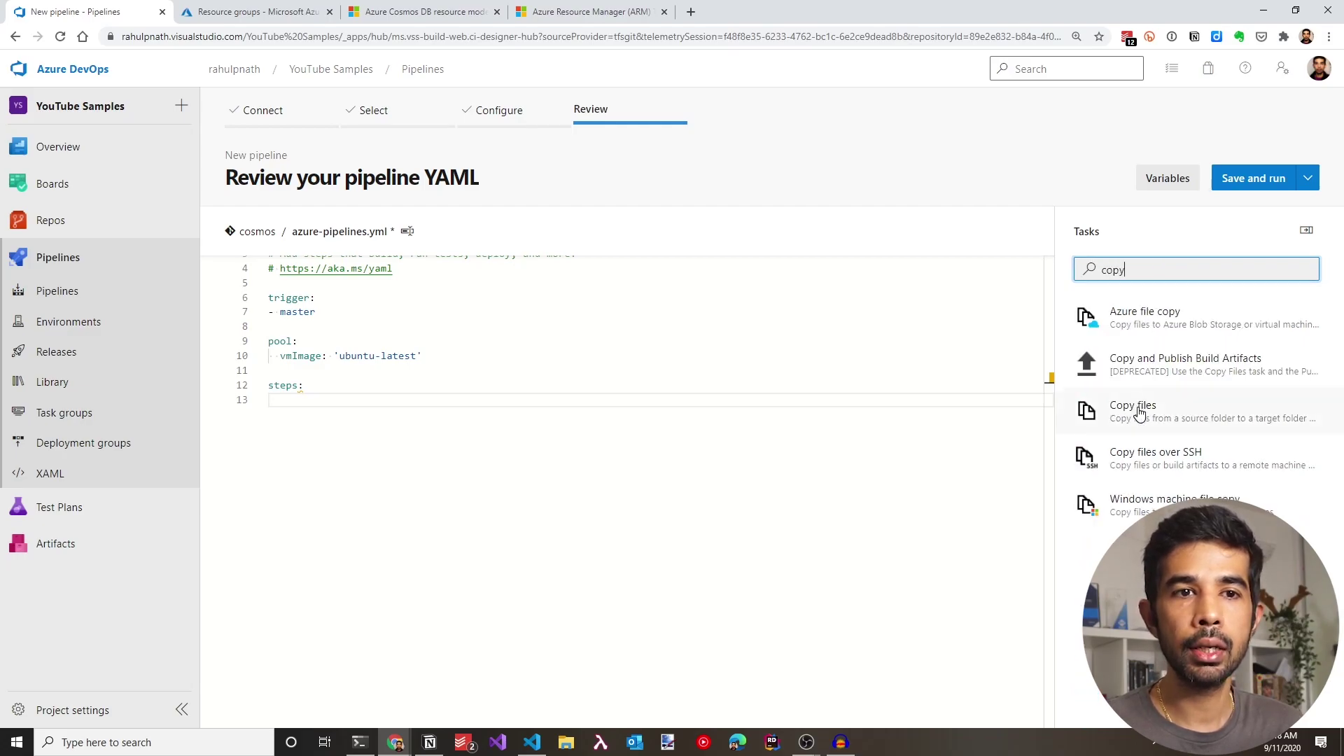
left_click(1140, 409)
left_click(1153, 295)
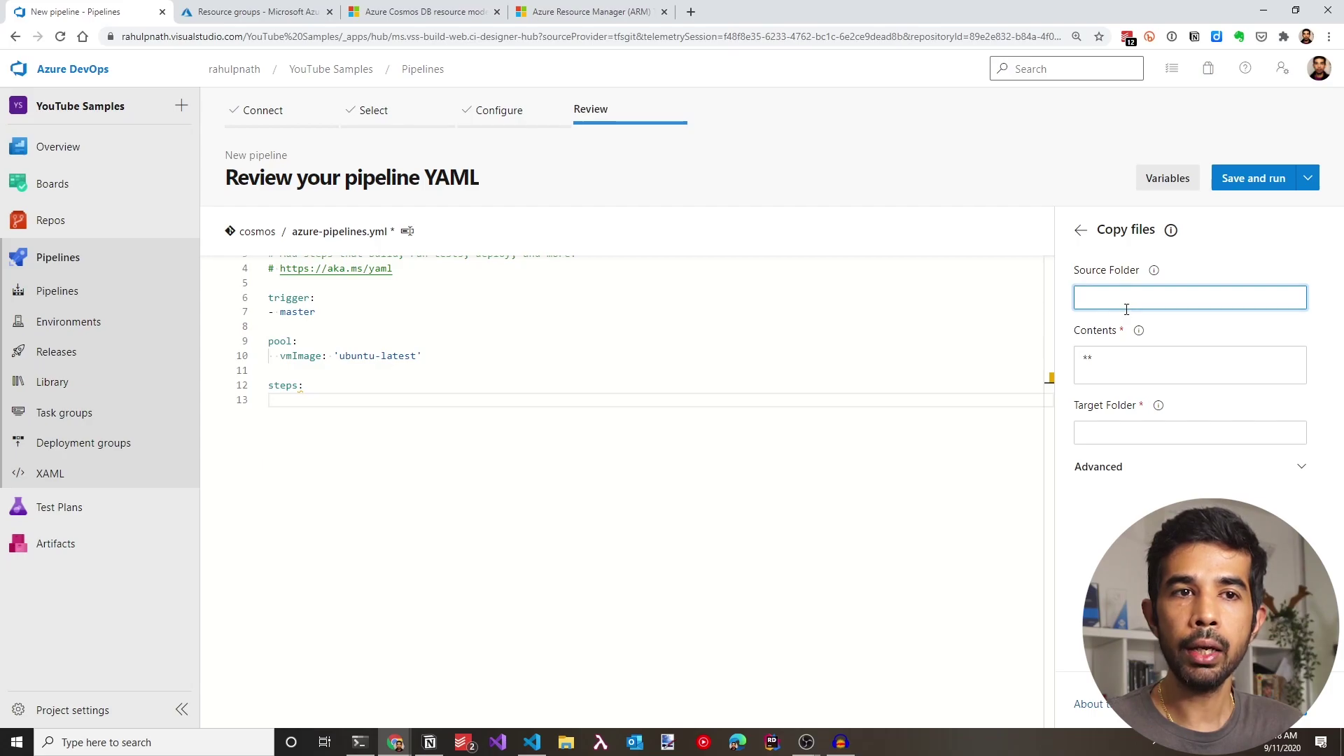
Step: Check the template file names in Visual Studio Code and set the Copy files task's contents to azuredeploy*
left_click_drag(1099, 367, 1063, 366)
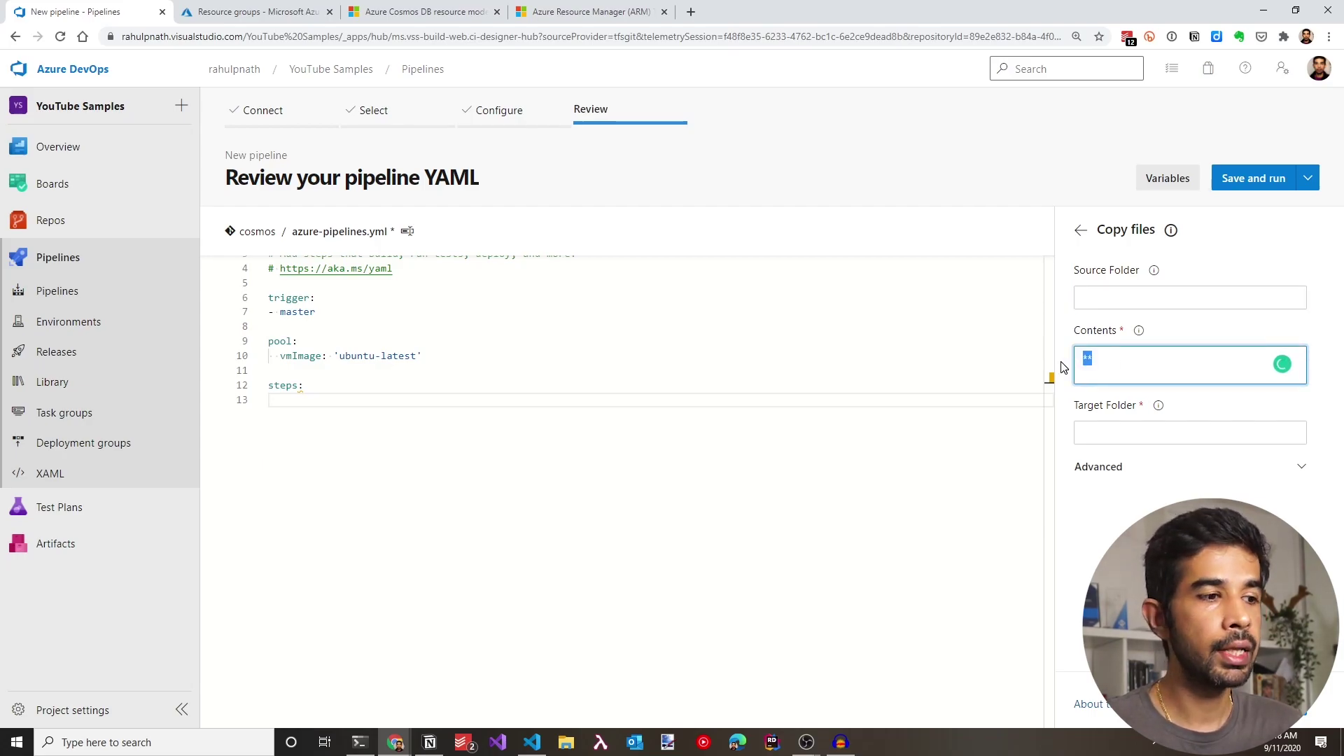
left_click(531, 743)
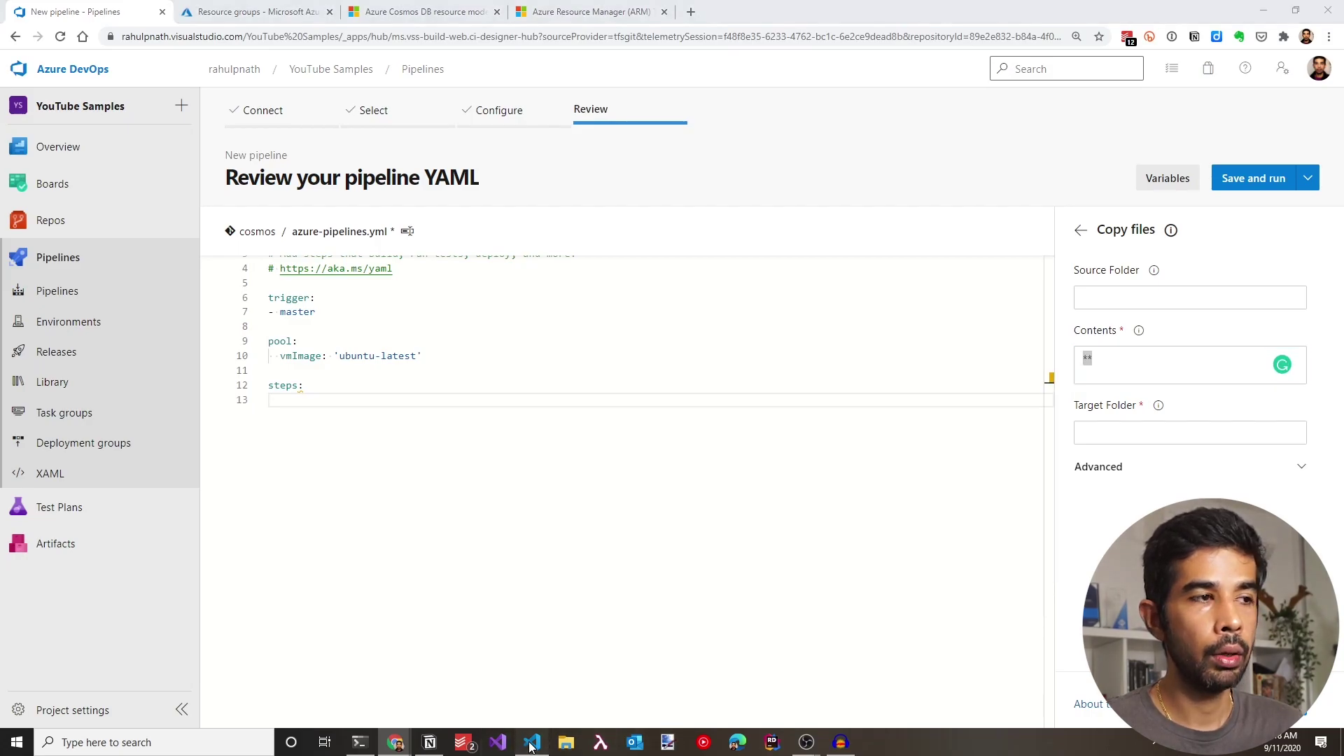
left_click(23, 53)
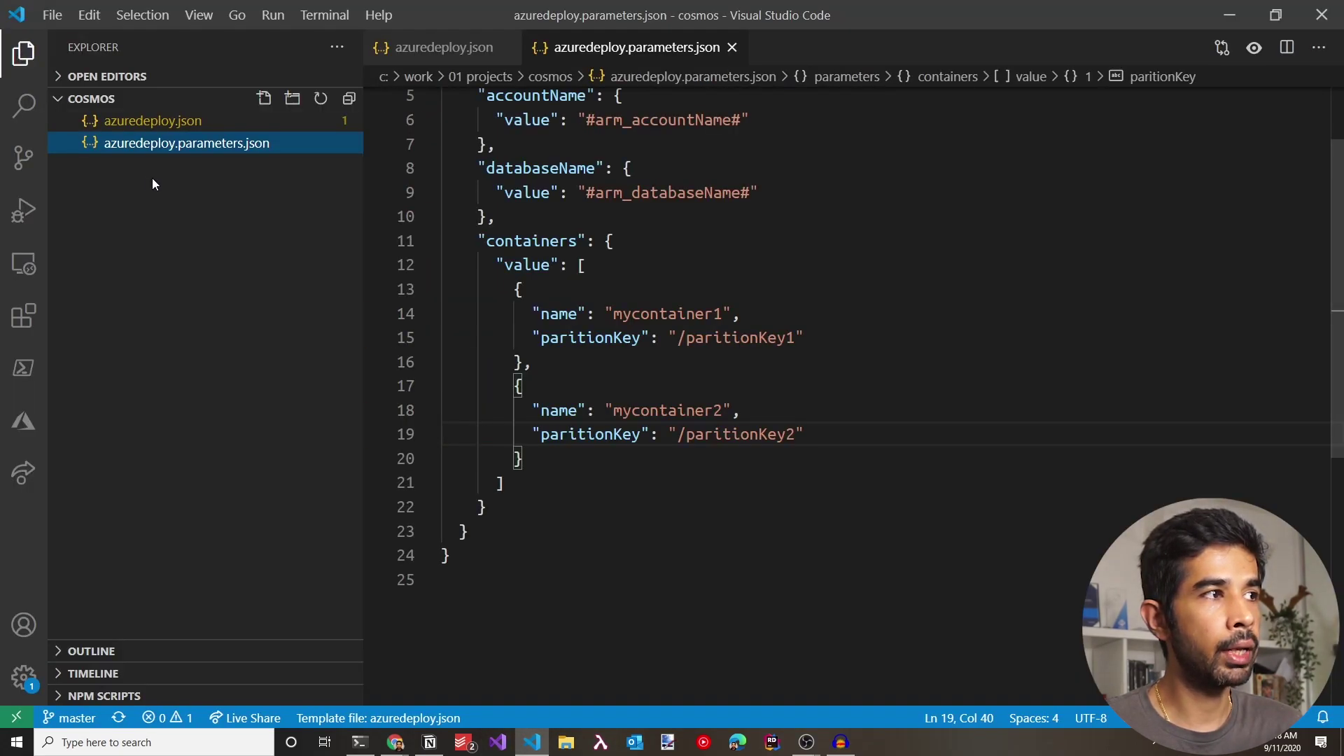
key("alt+Tab")
left_click(1122, 352)
type("azured")
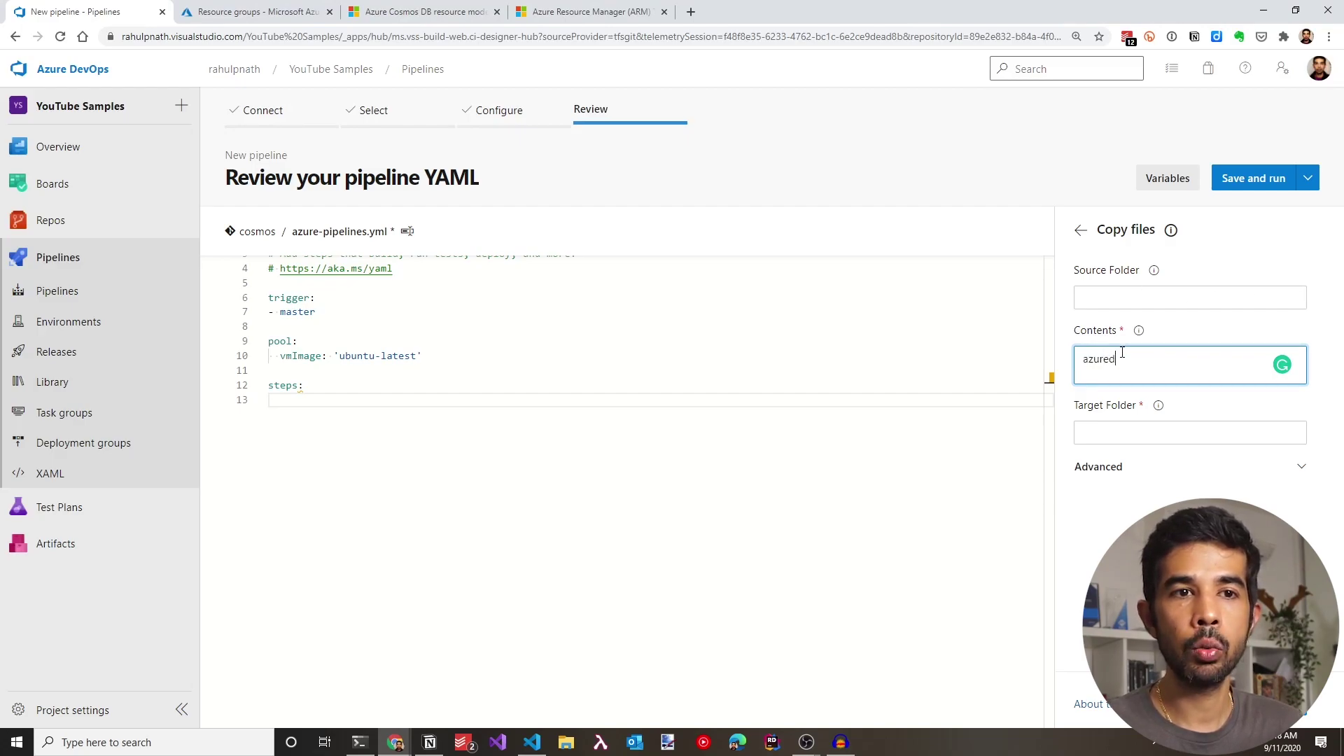
type("eploy*")
Step: Set the target folder to $(build.artifactstagingdirectory) and add the Copy files task under steps in the YAML
left_click(1158, 406)
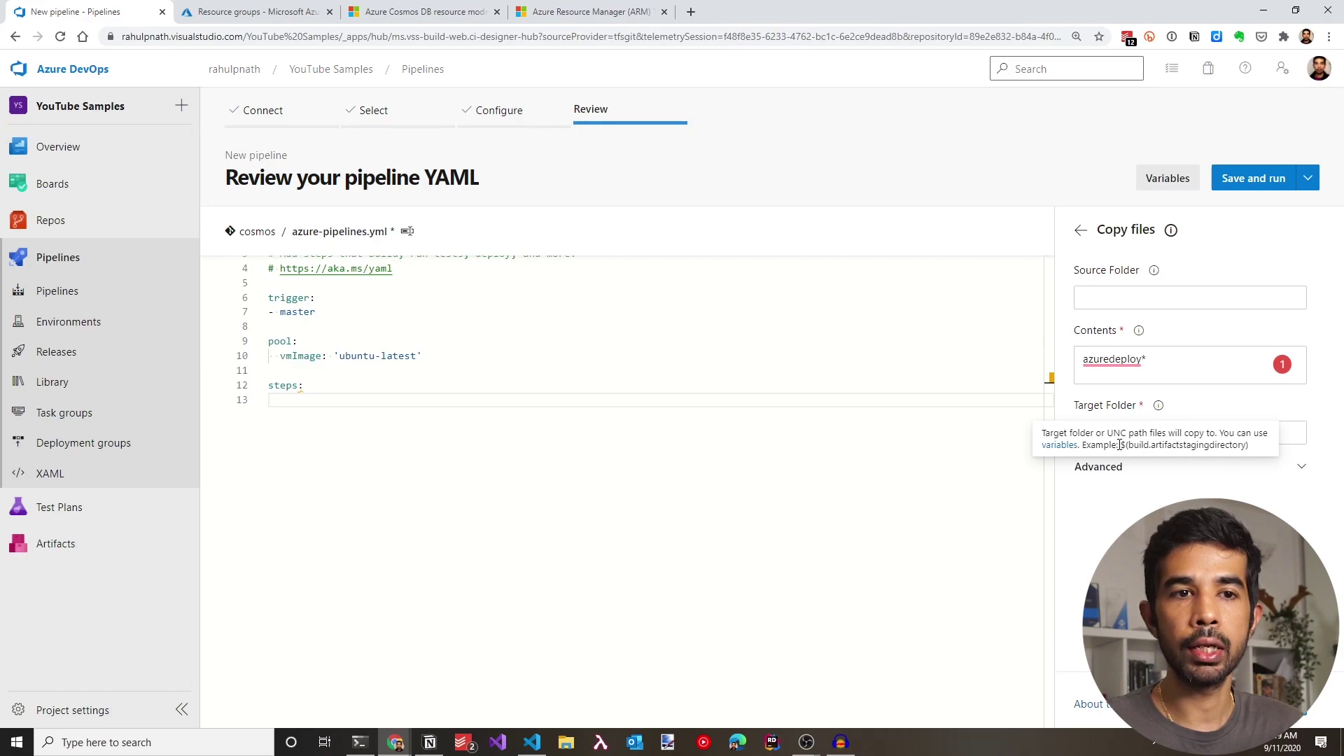
left_click_drag(1120, 445, 1253, 448)
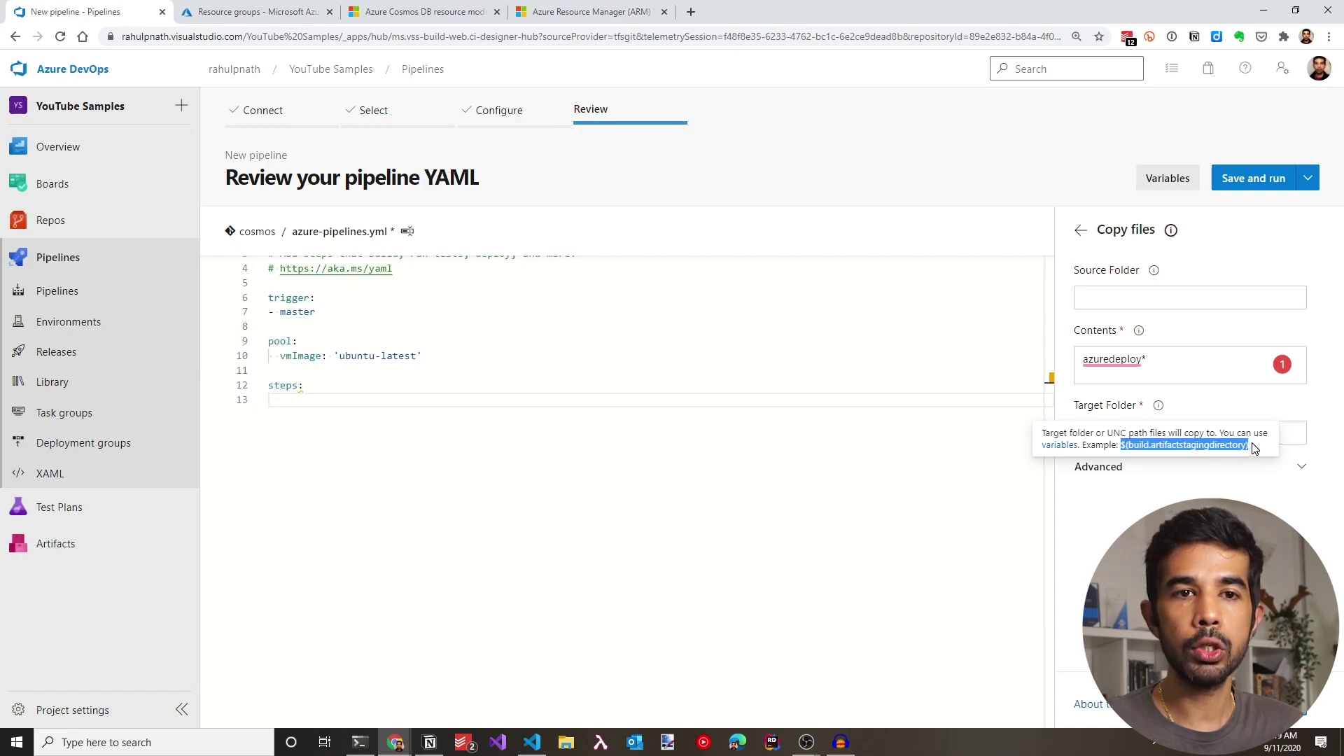
left_click(1154, 431)
key("ctrl+v")
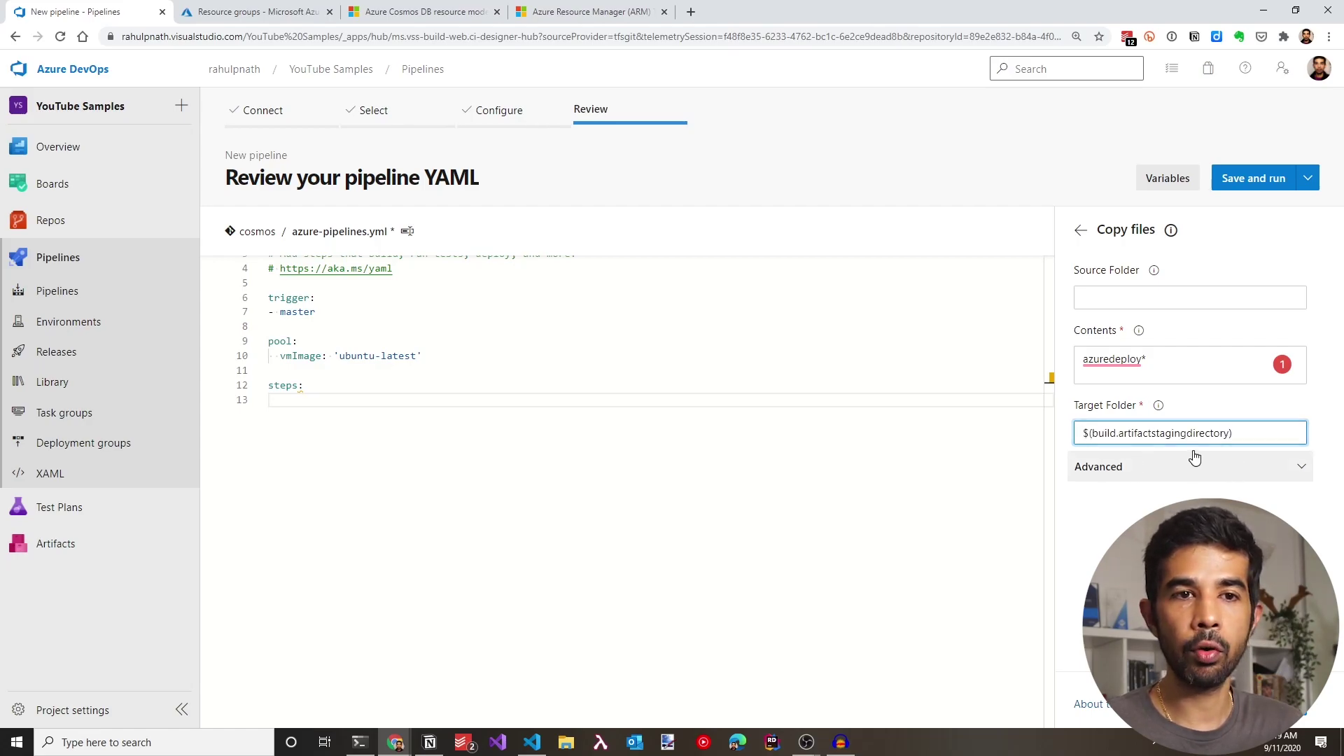
left_click(1107, 433)
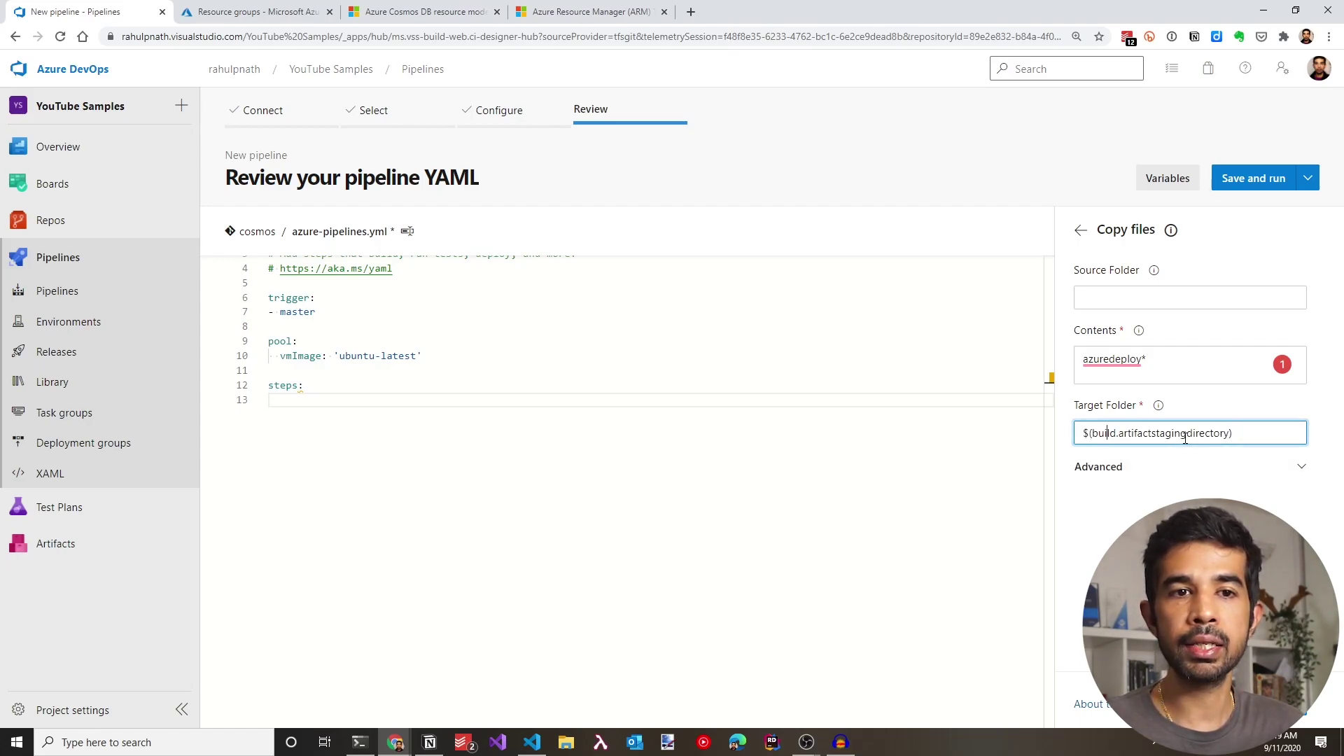
left_click(295, 405)
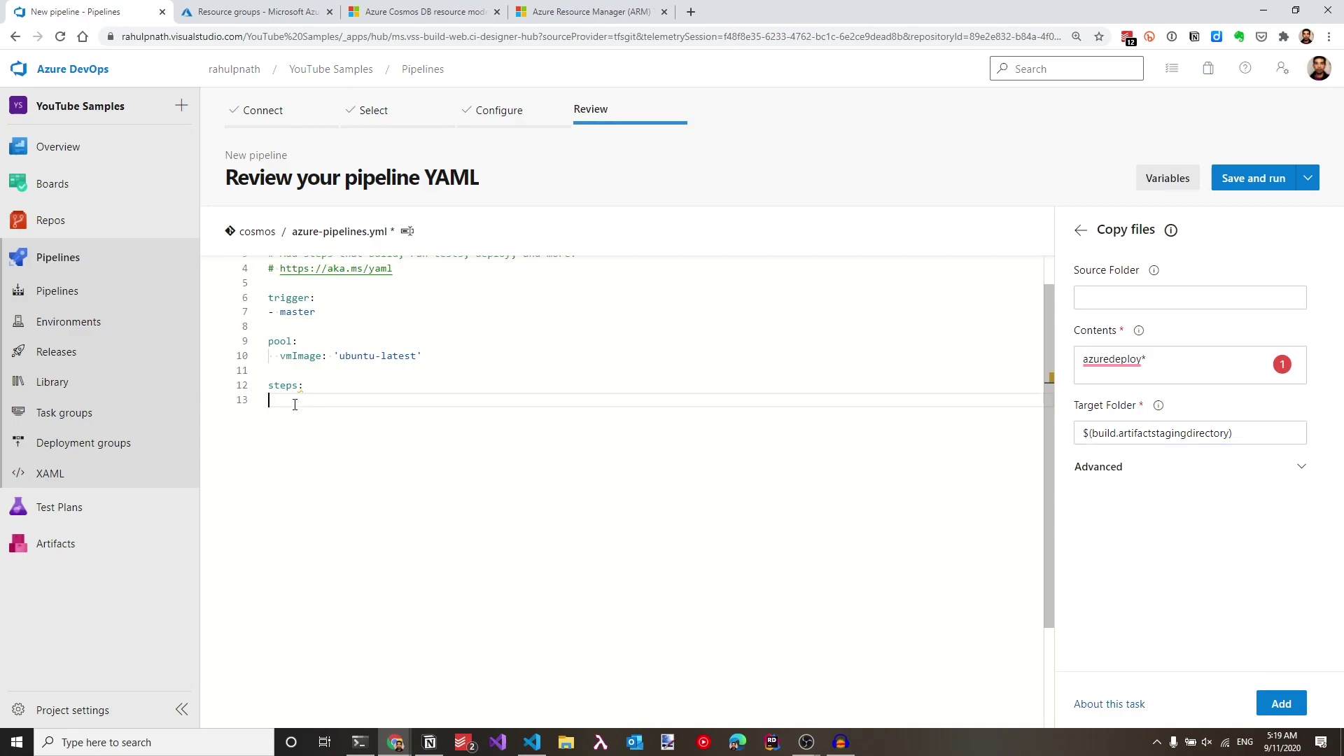
left_click(1280, 703)
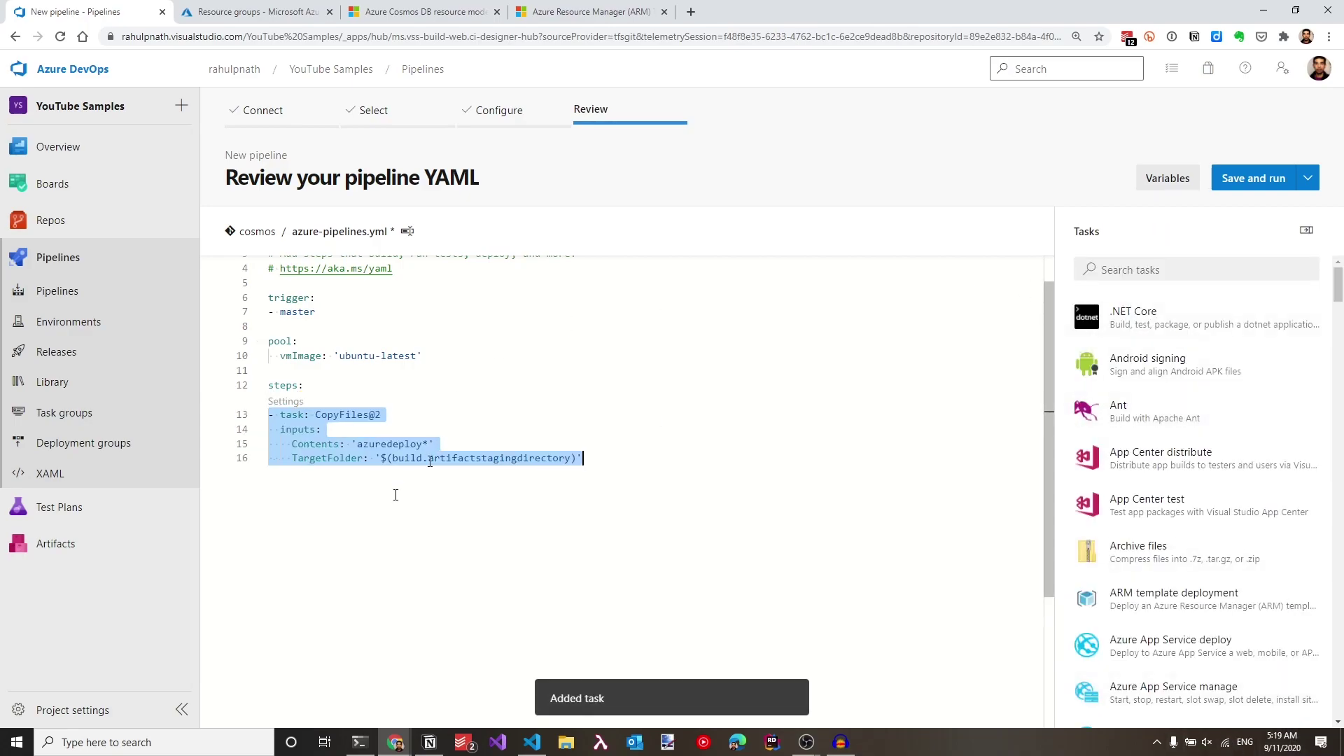
Step: Add a Publish build artifacts task below the CopyFiles task, separated by a blank line, keeping its default path, artifact name and publish location
left_click(411, 474)
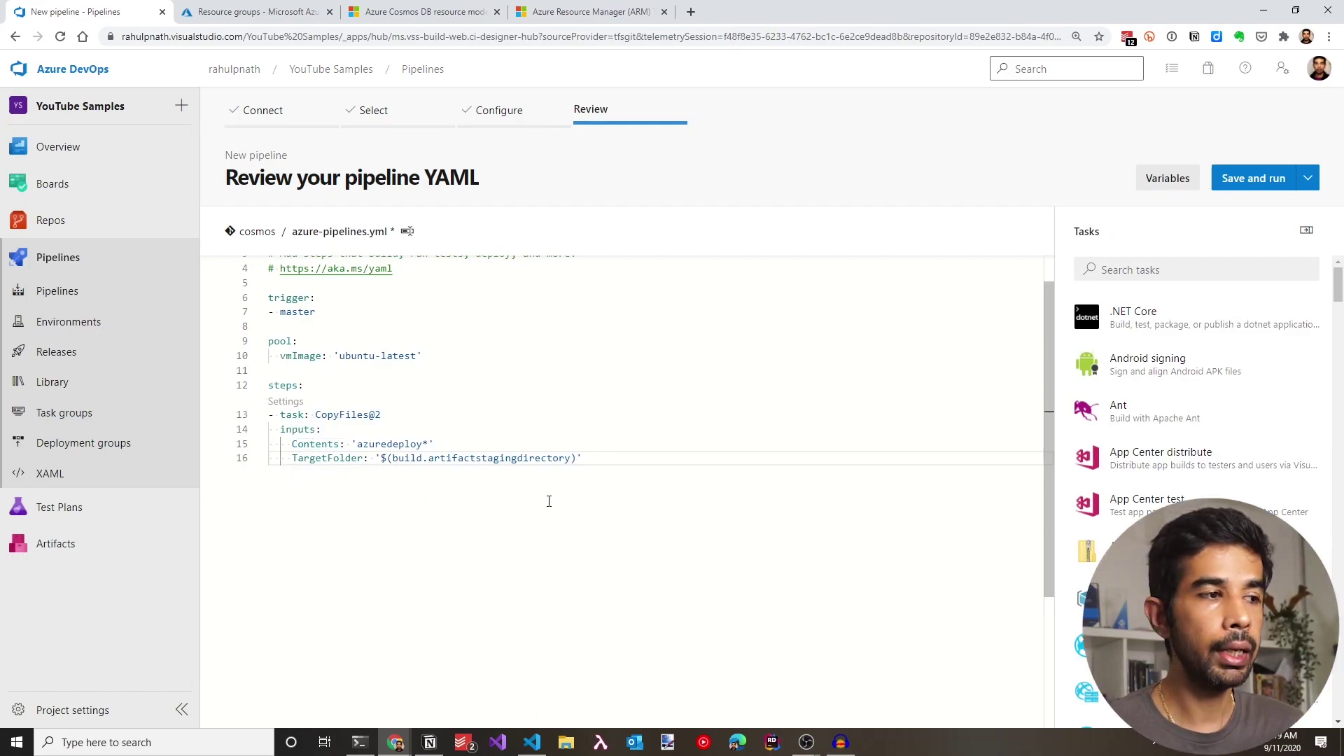
key("Return")
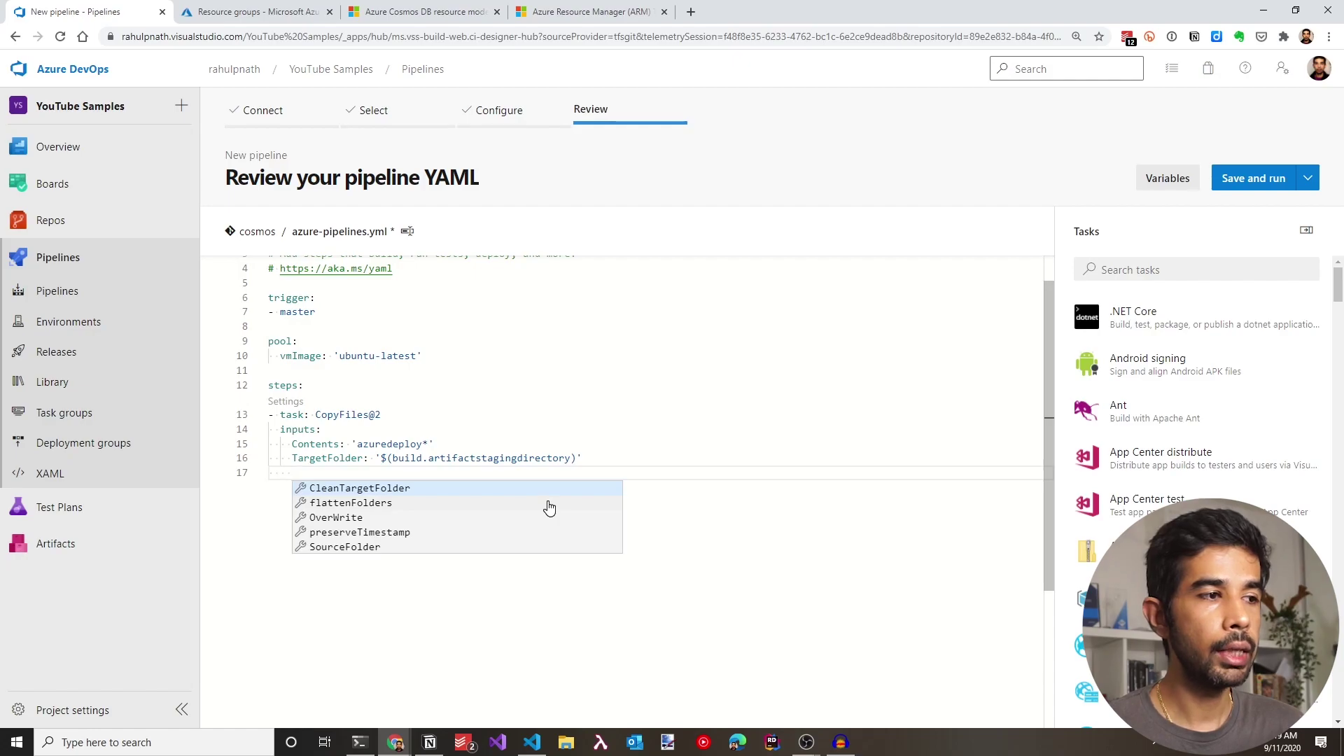
key("BackSpace")
key("BackSpace")
key("Return")
left_click(1157, 270)
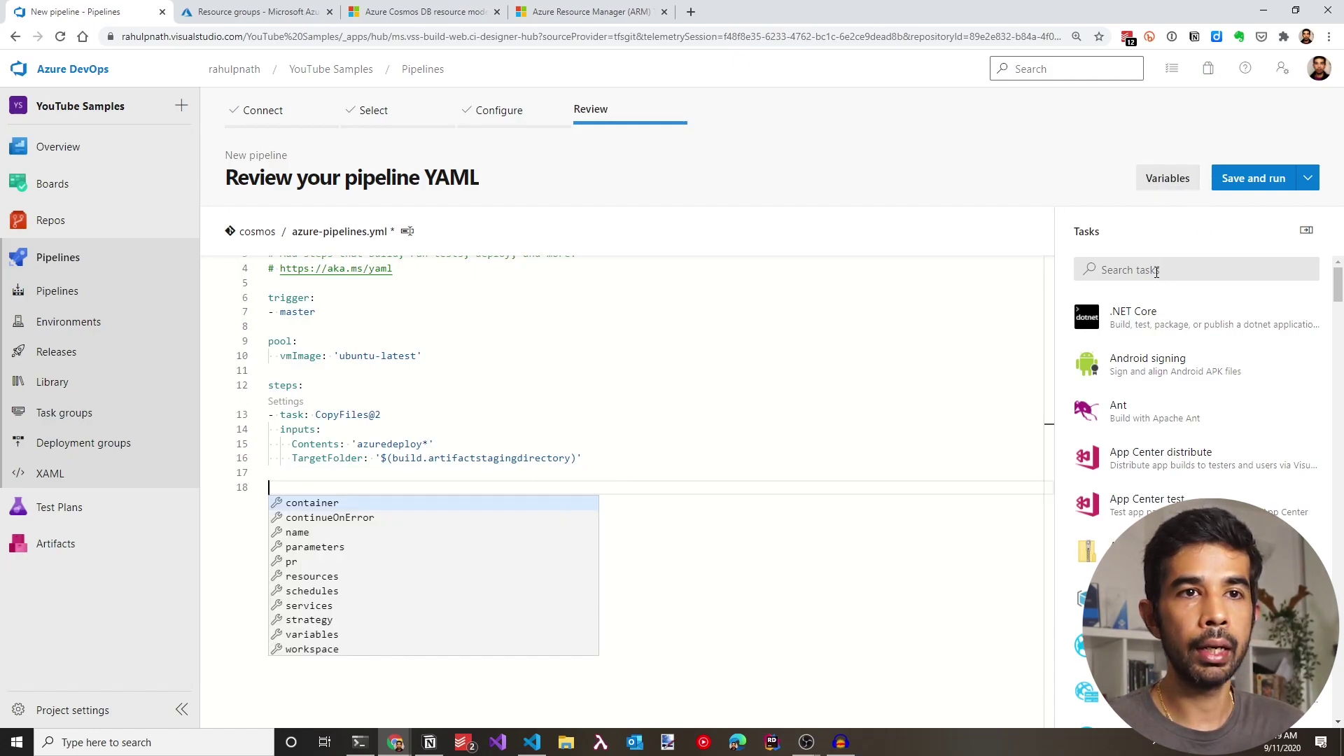
type("publish")
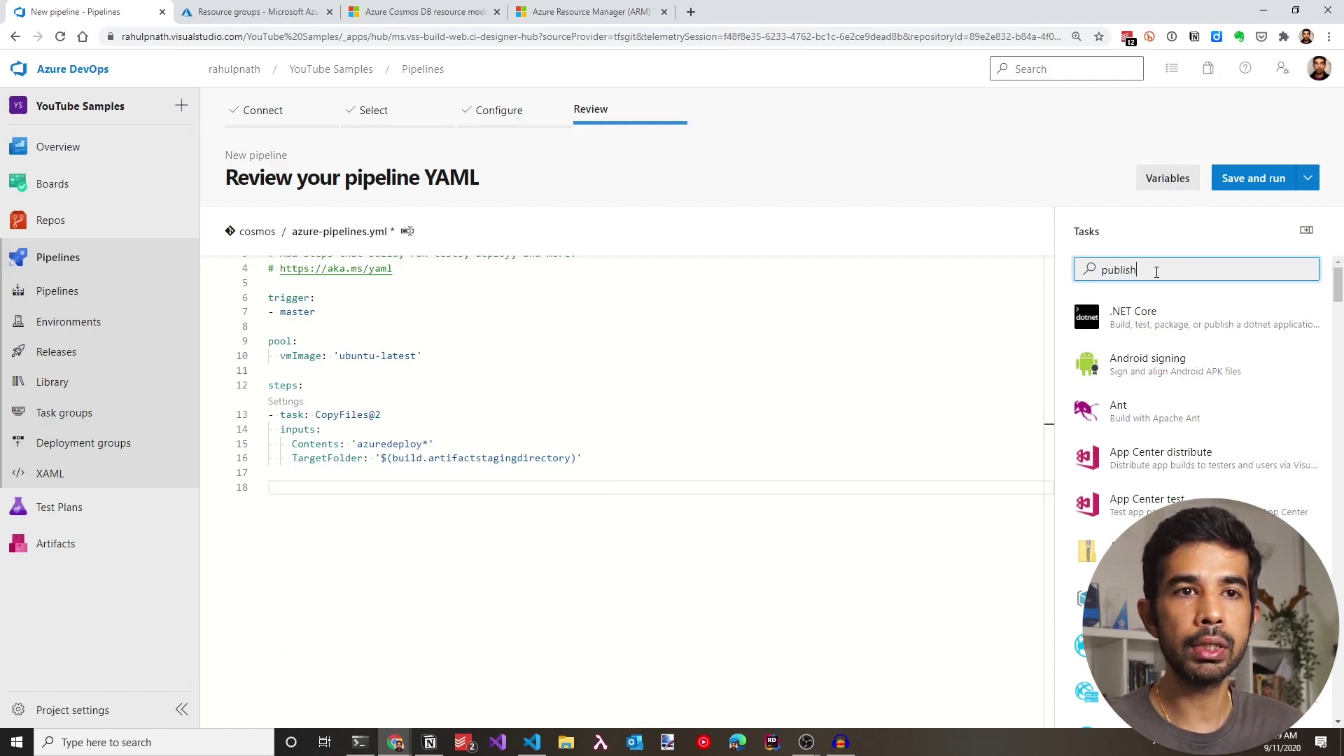
left_click(1148, 585)
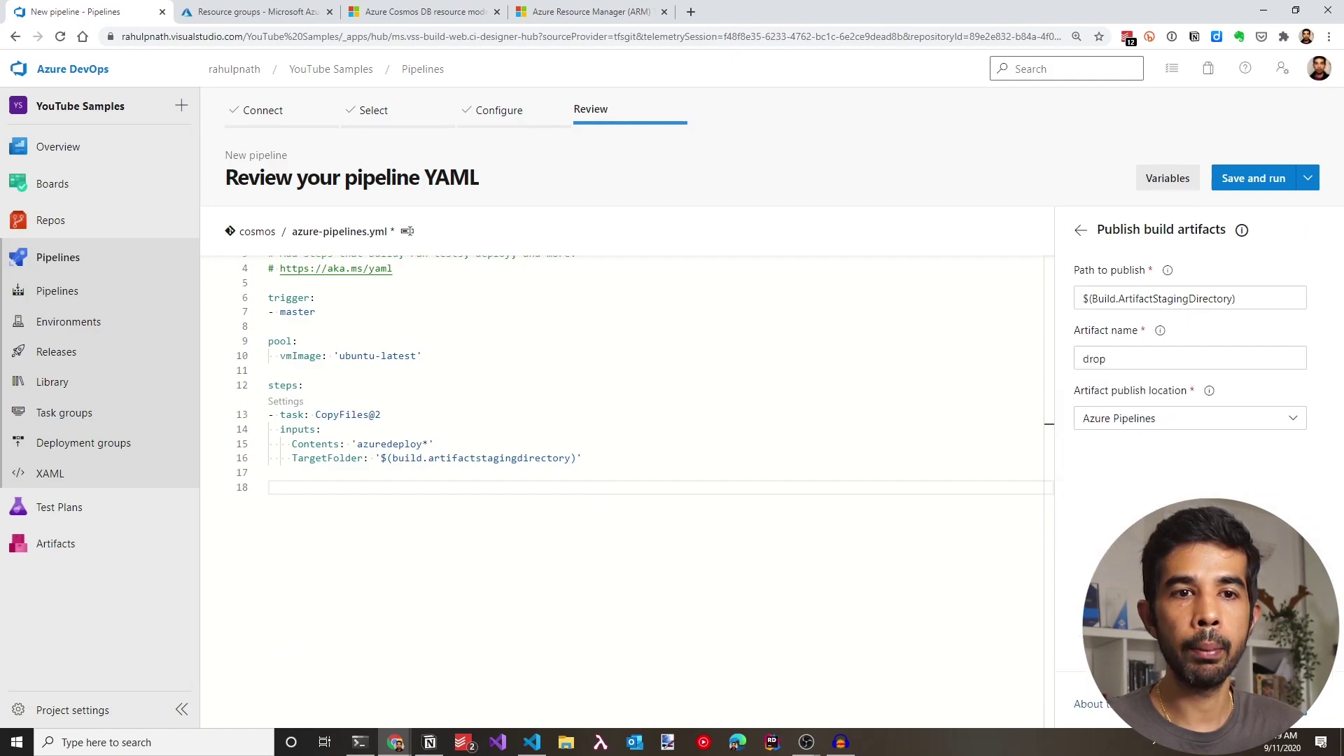
left_click_drag(1228, 303, 1084, 301)
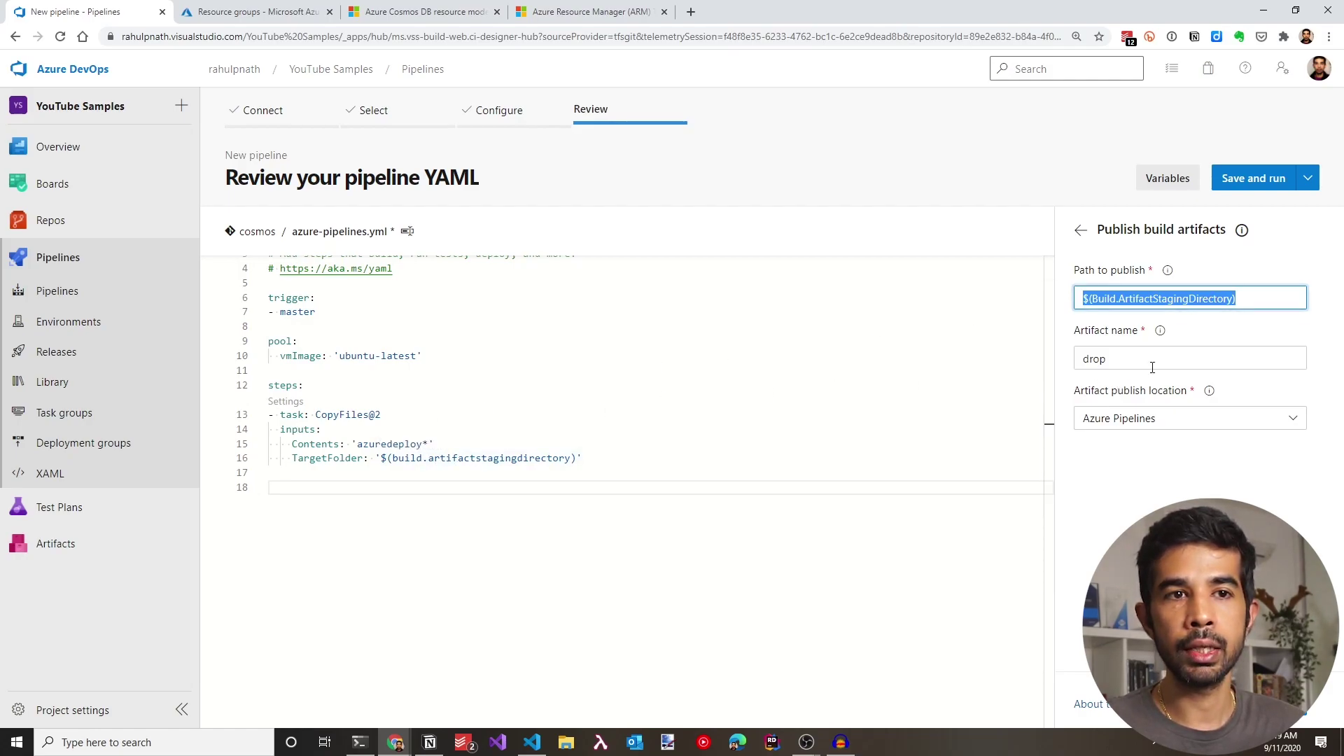
left_click(284, 487)
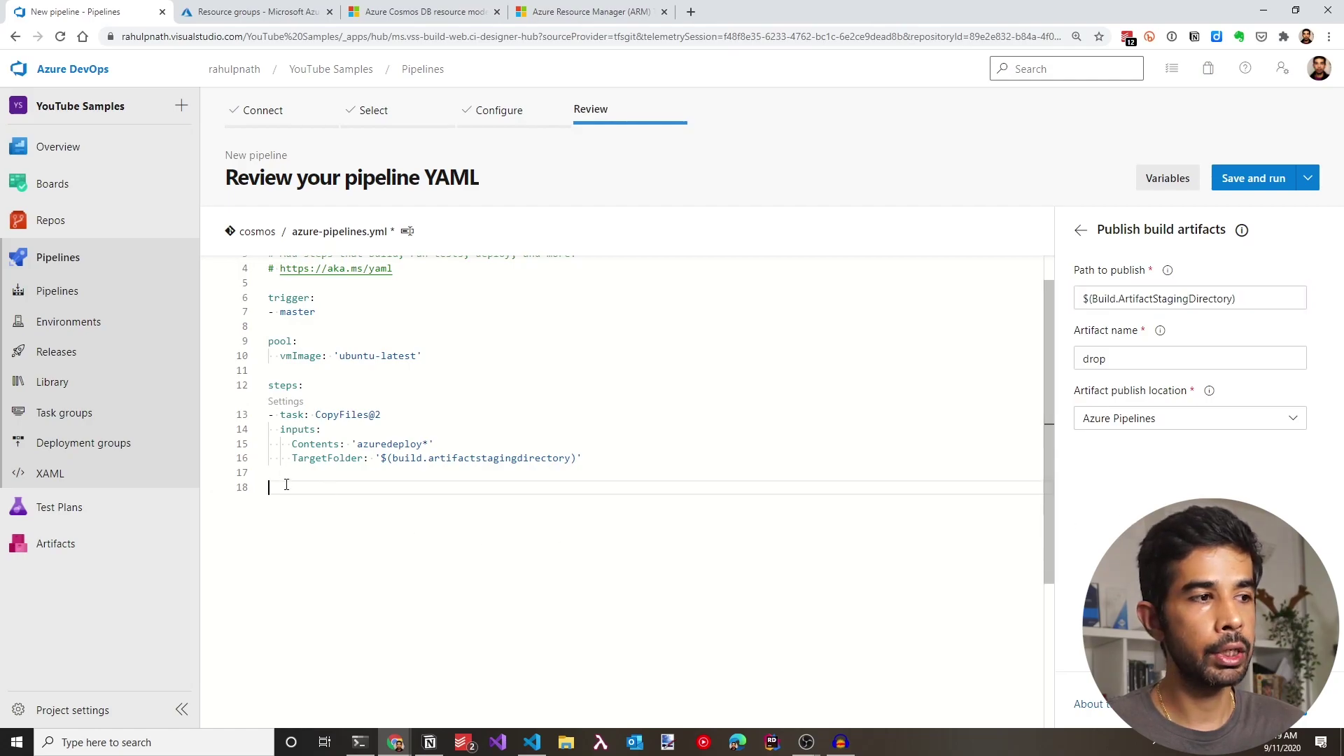
left_click(1290, 704)
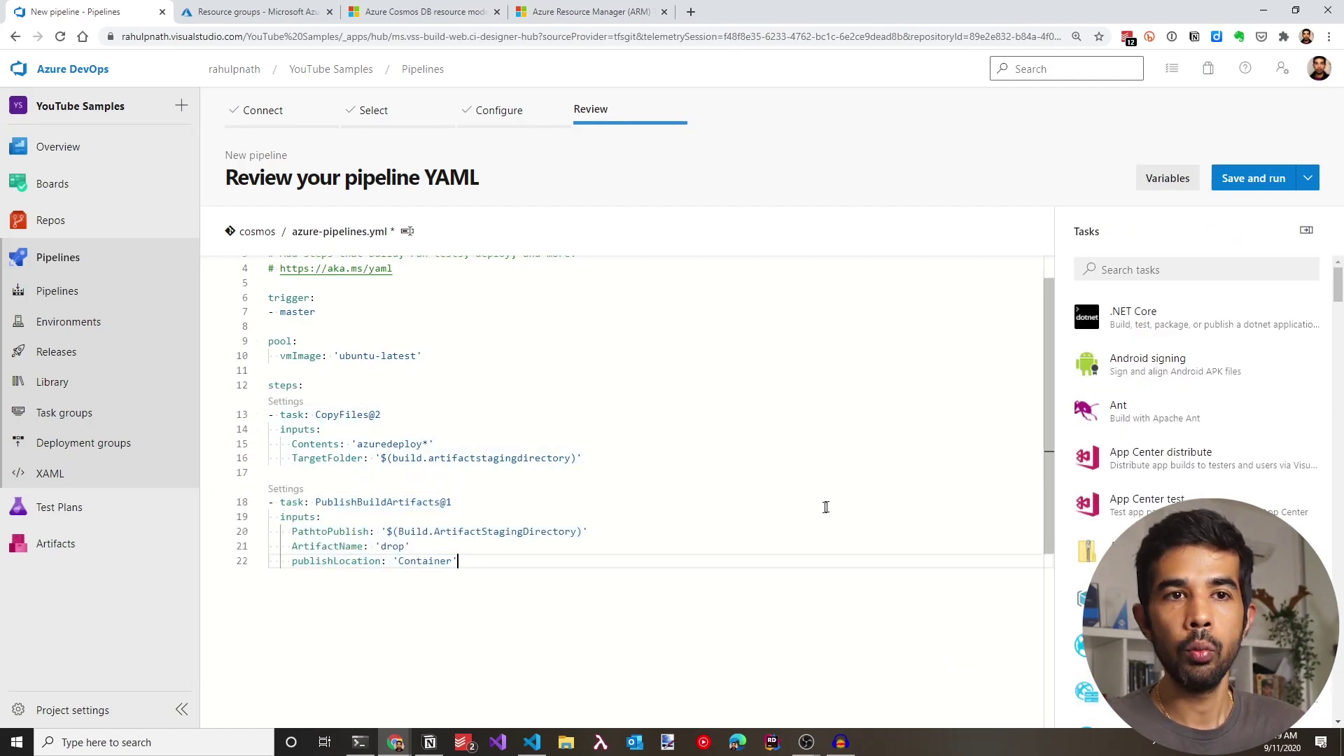
Step: Save and run the pipeline, committing directly to the master branch with the default commit message
left_click(1262, 181)
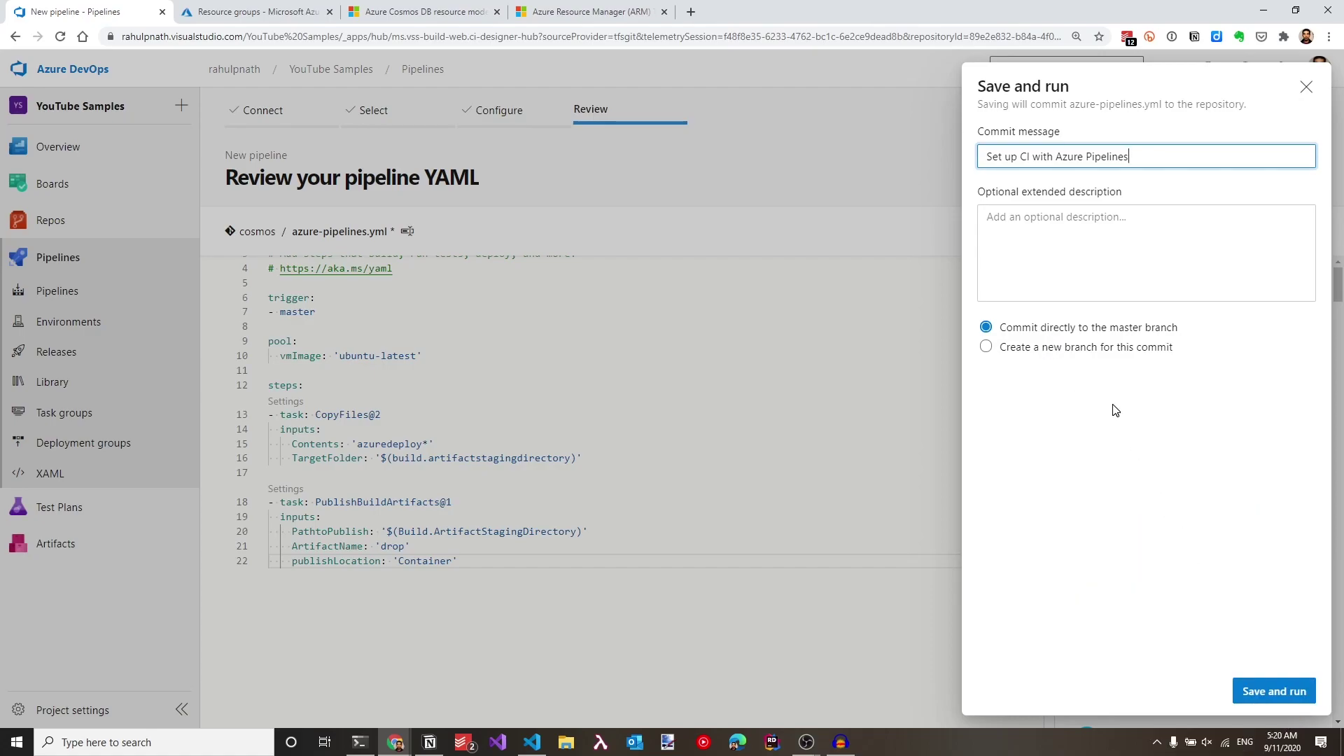
left_click(1270, 695)
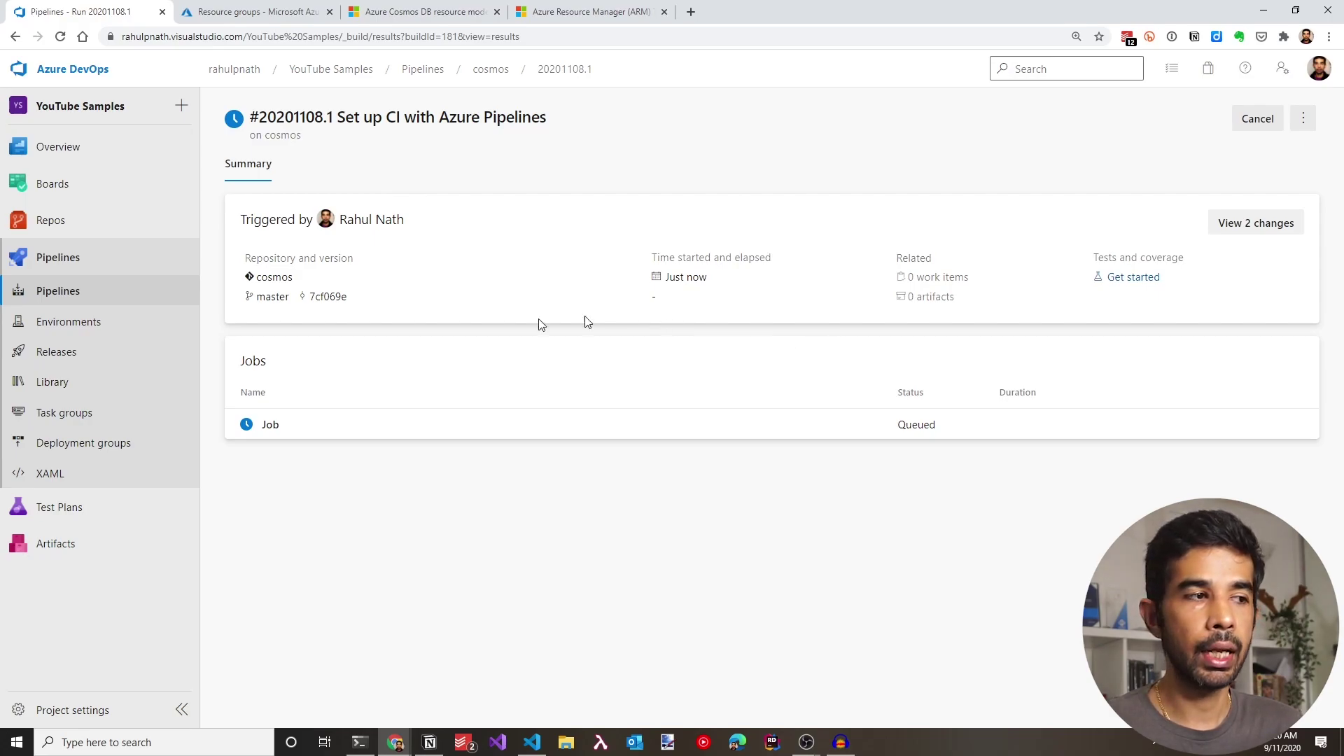
Step: Examine the CopyFiles log of the pipeline job for the copied template files, and return to the run summary
left_click(270, 429)
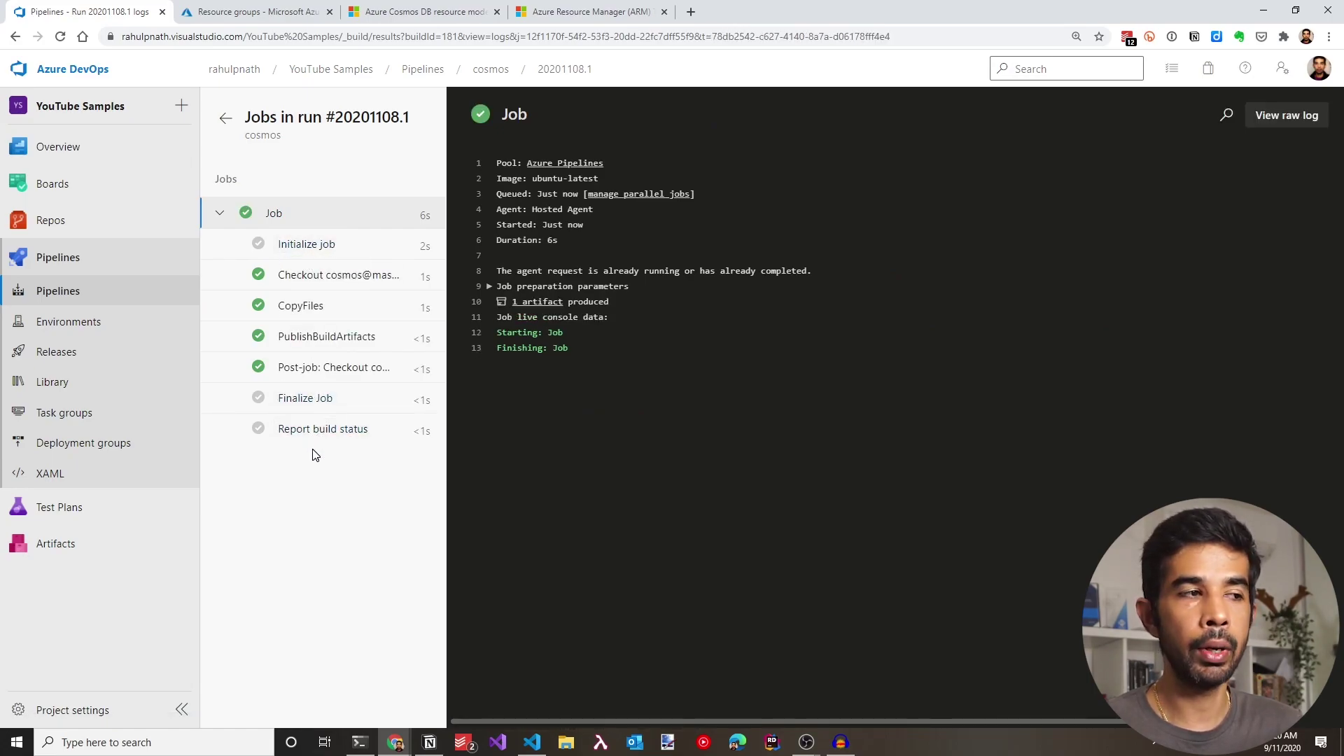
left_click(307, 314)
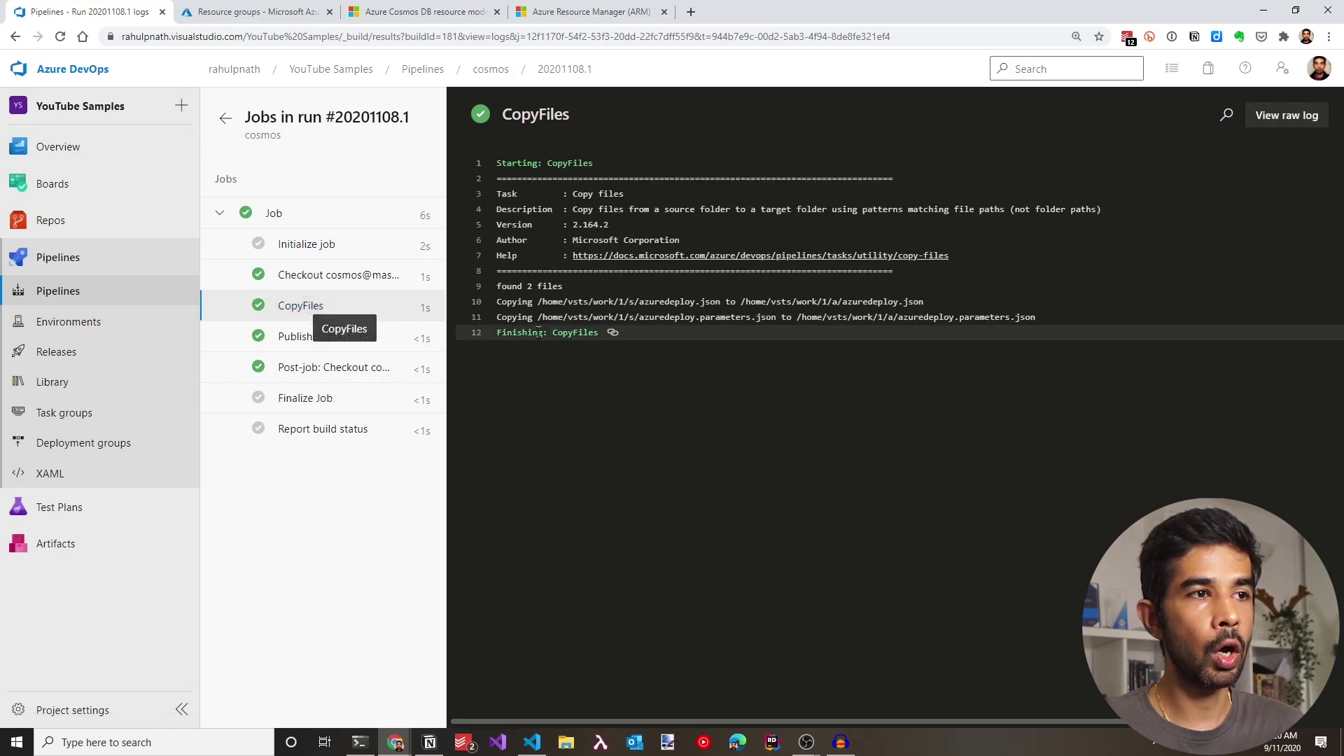
left_click_drag(527, 286, 563, 286)
left_click(755, 315)
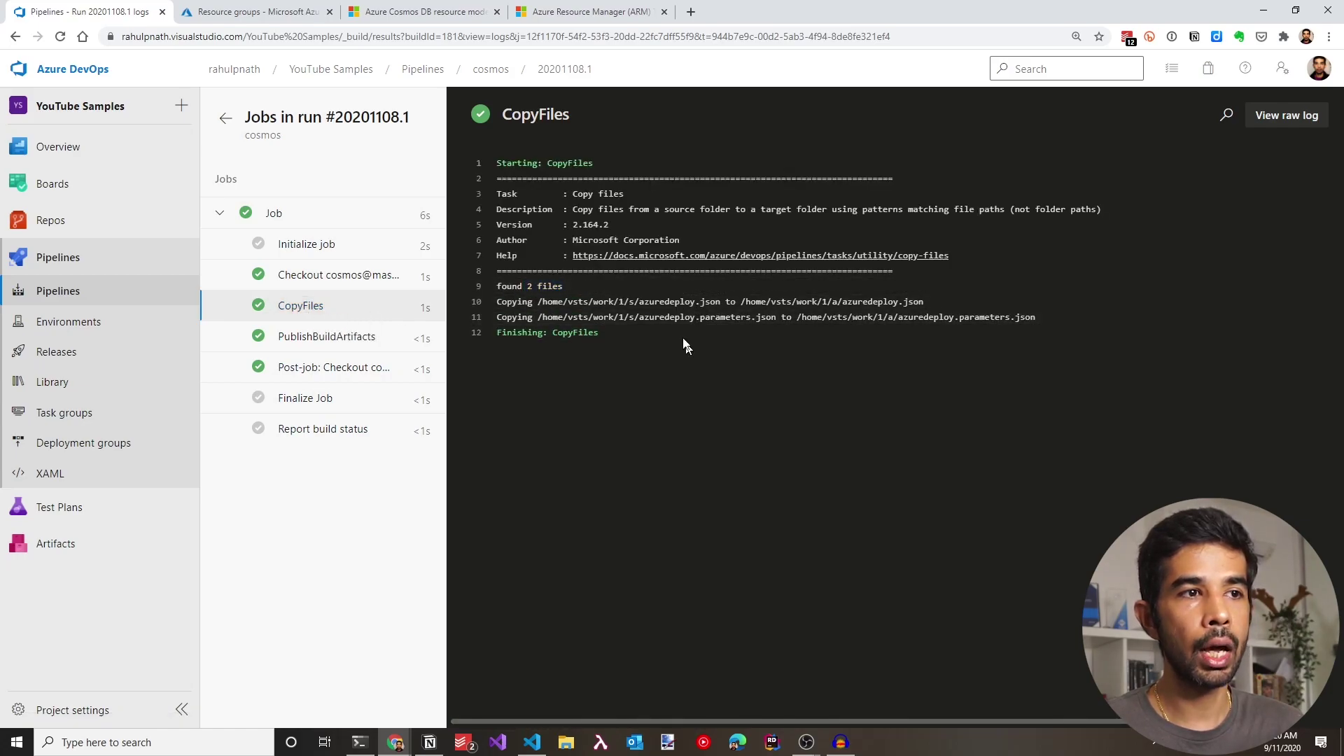
left_click_drag(736, 302, 772, 317)
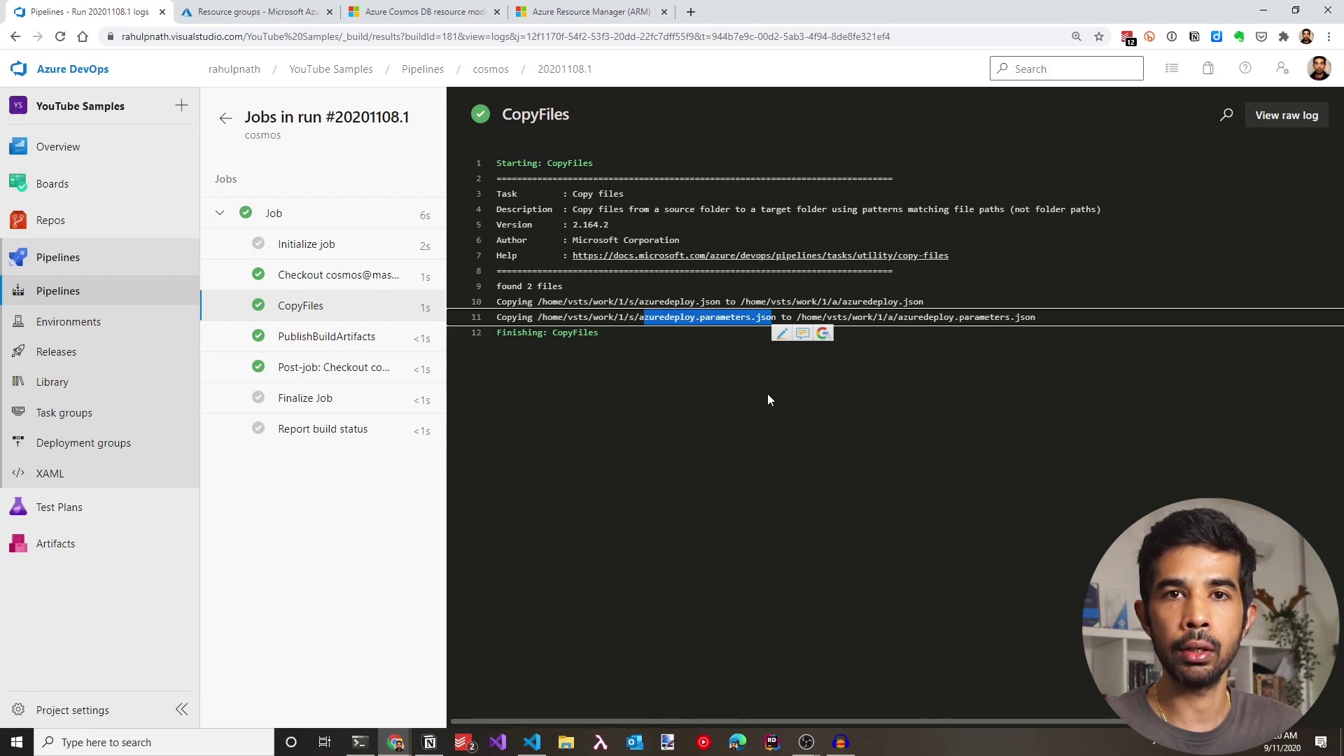
left_click(225, 118)
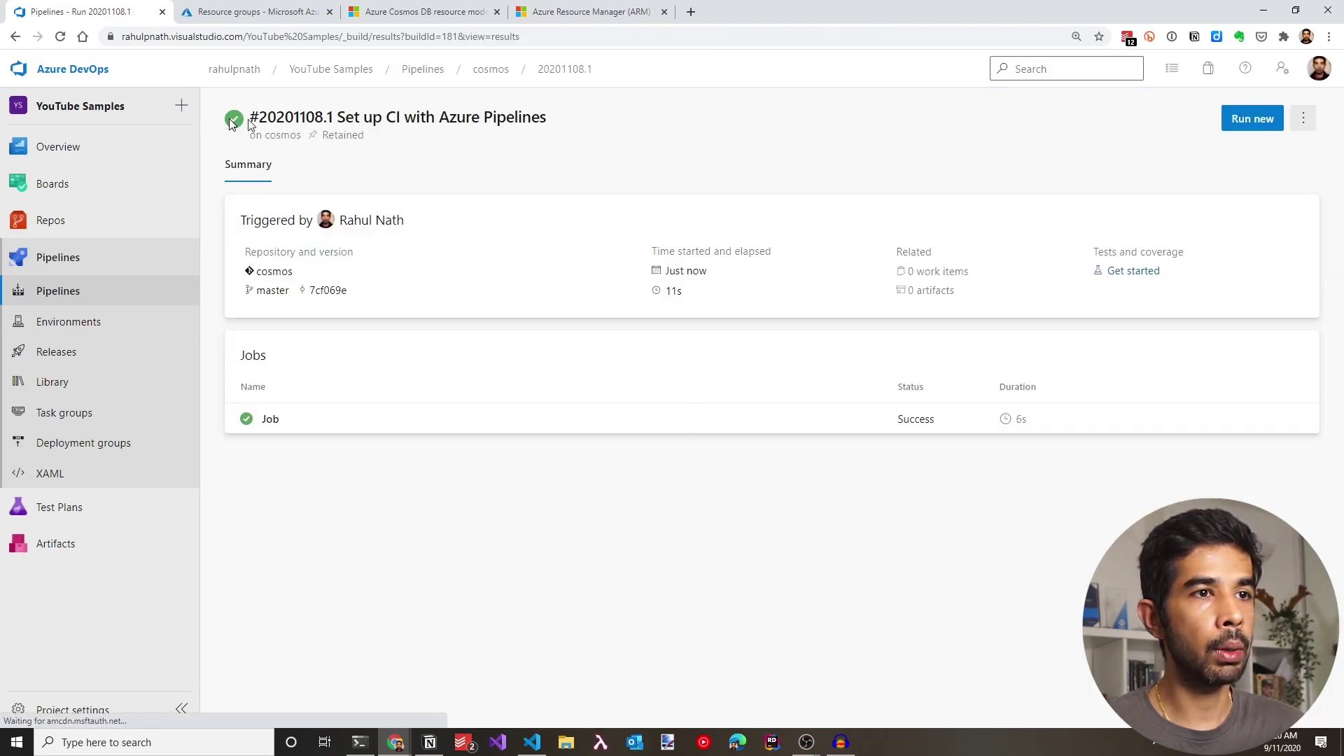
Step: Check the files in the published drop artifact, and create a new release pipeline starting from an empty job
left_click(917, 299)
left_click(242, 231)
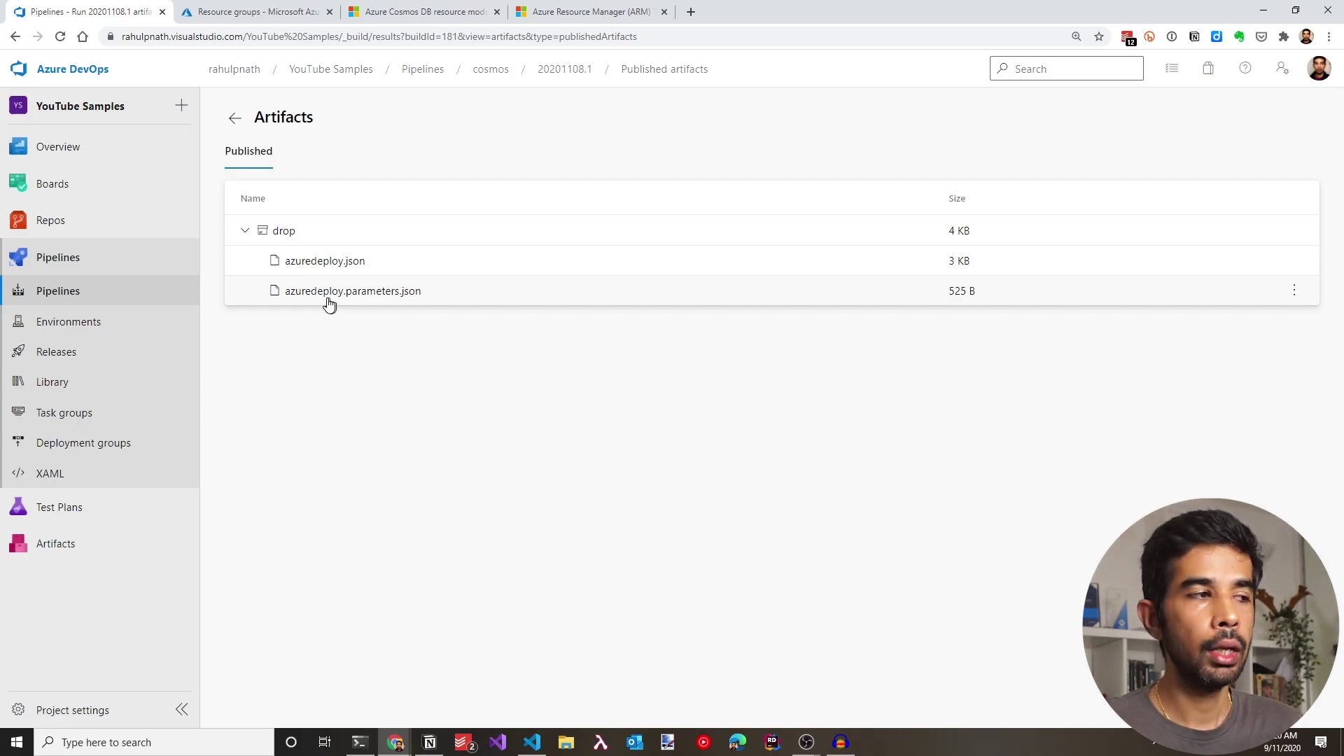
left_click(55, 354)
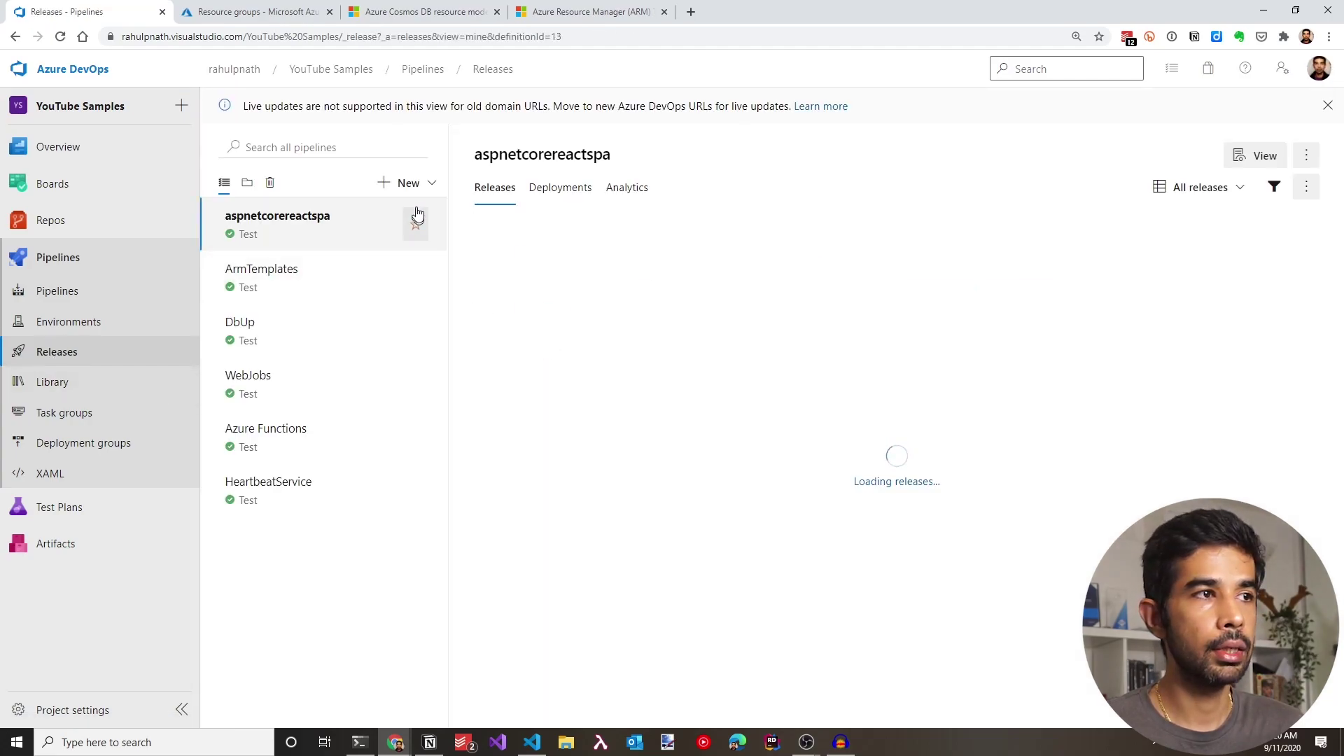
left_click(424, 184)
left_click(381, 223)
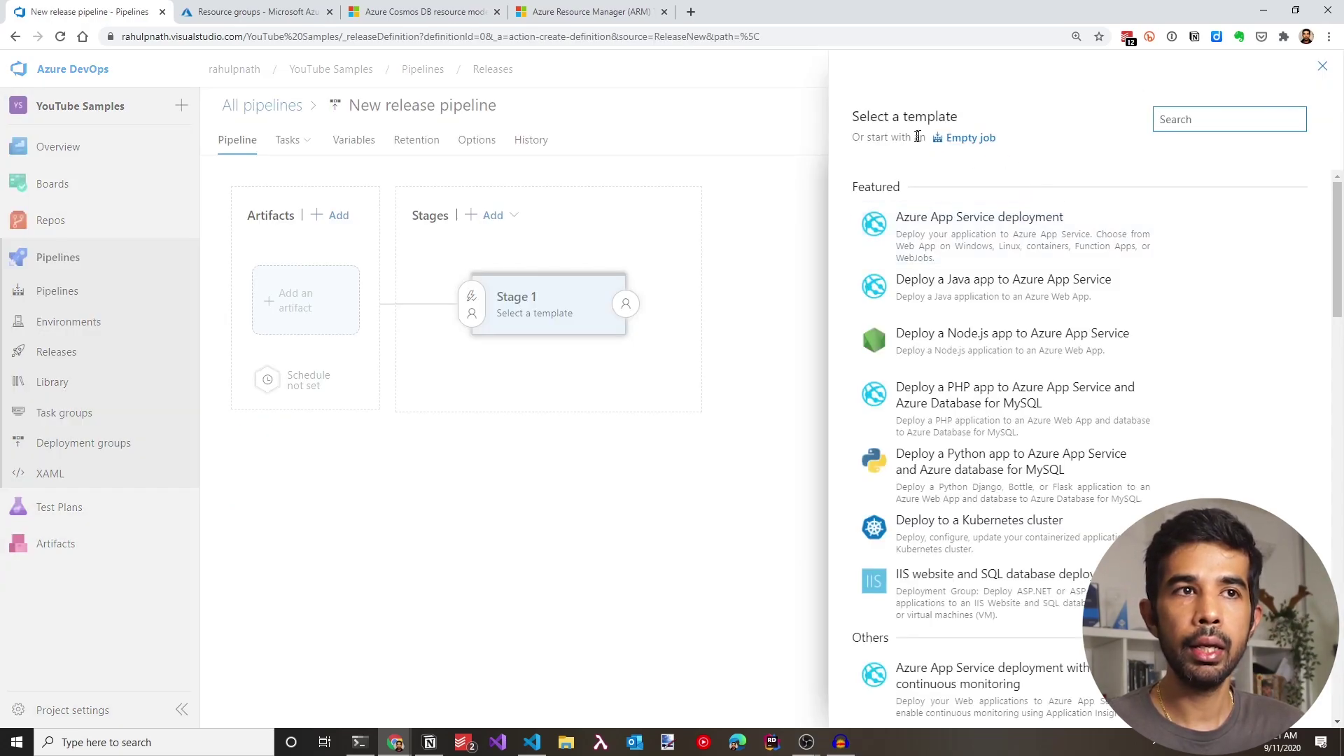
left_click(980, 138)
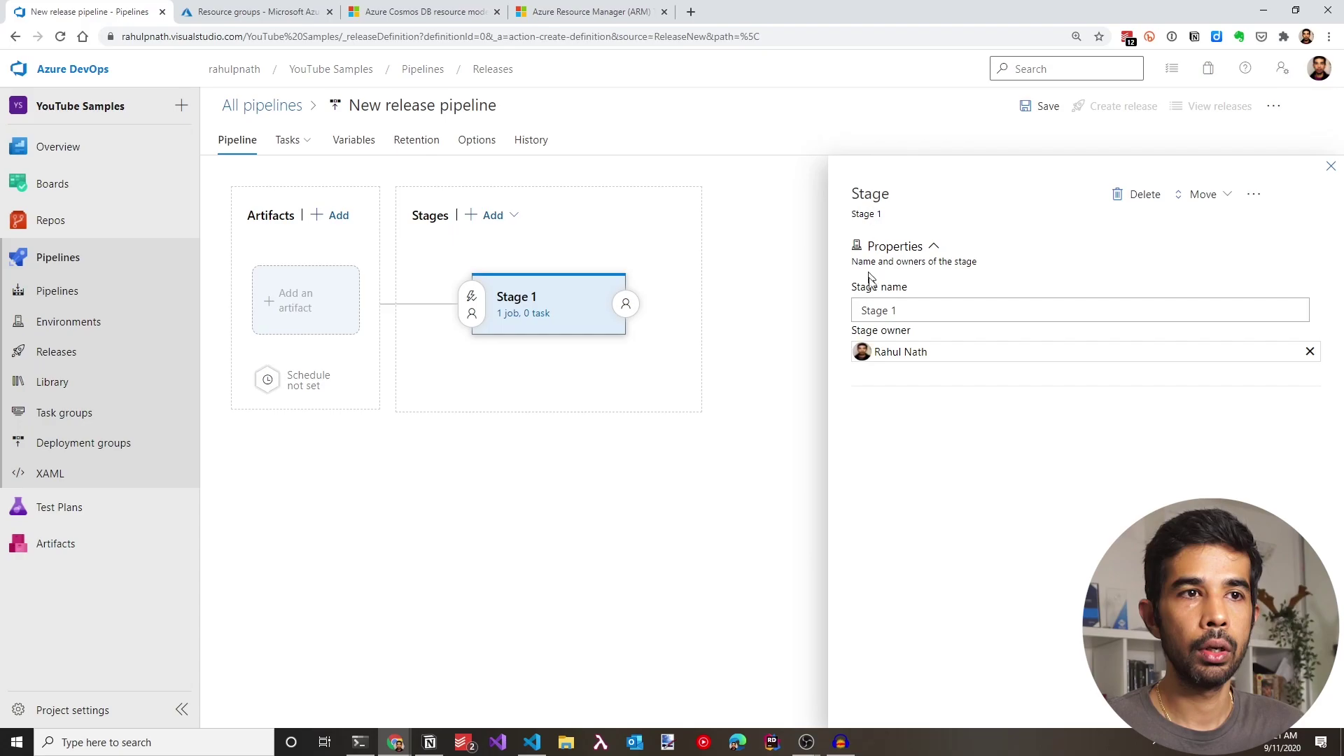
Step: Name the release stage Test and rename the release pipeline to Cosmos ARM Templte
left_click_drag(921, 308, 824, 308)
type("Test")
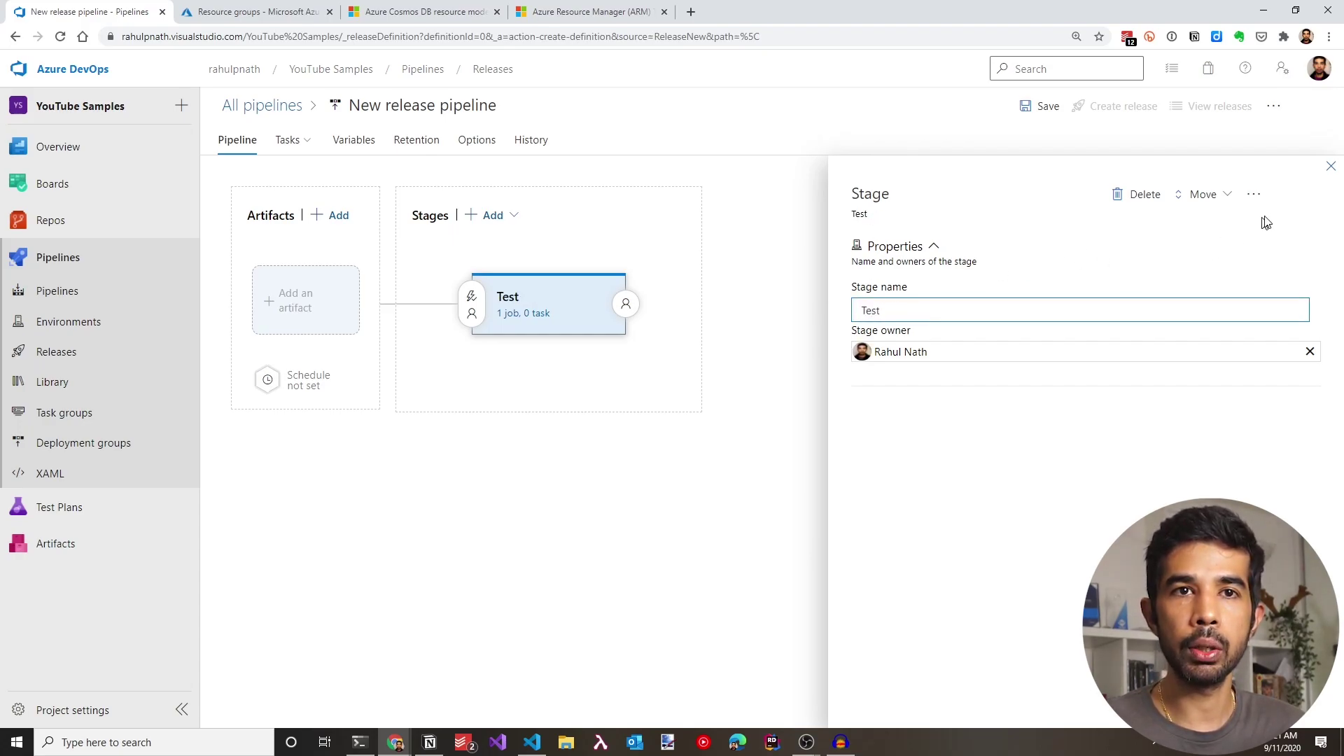
left_click(1331, 167)
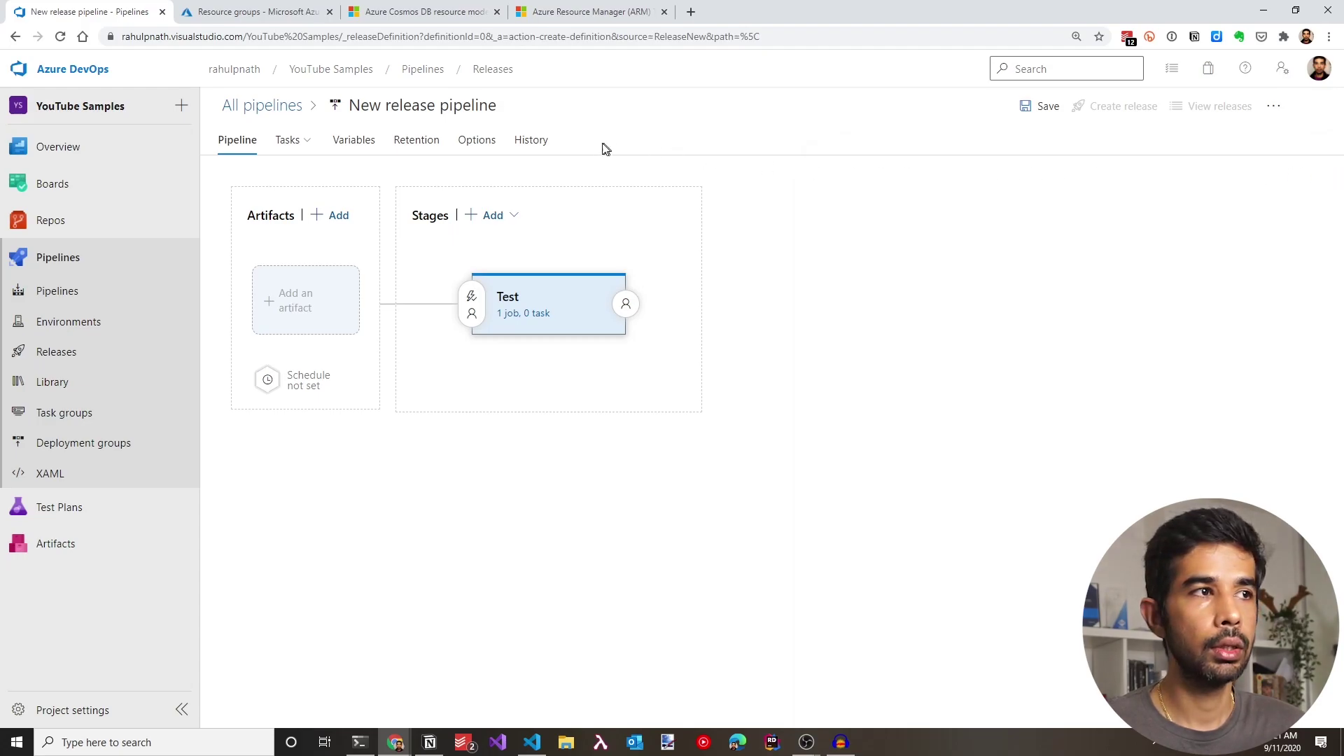
left_click(455, 114)
type("Cosmos ")
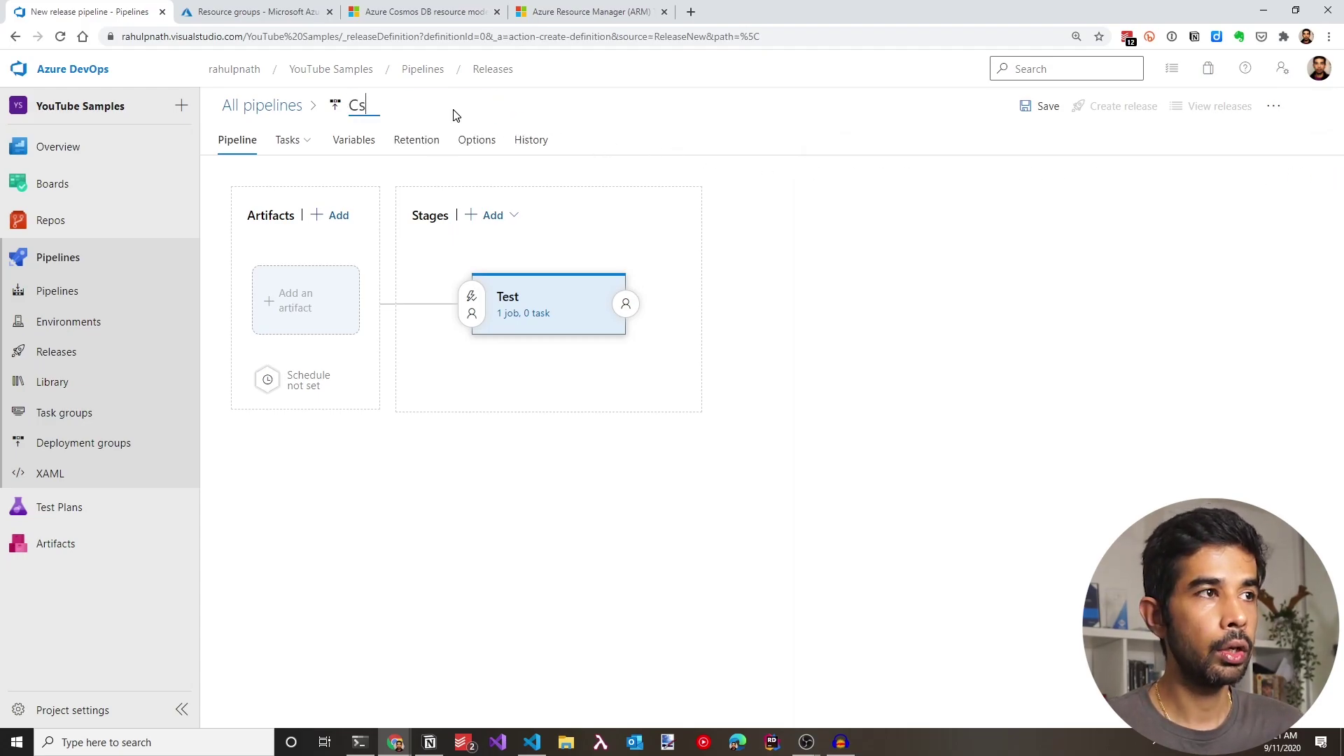
type("AR")
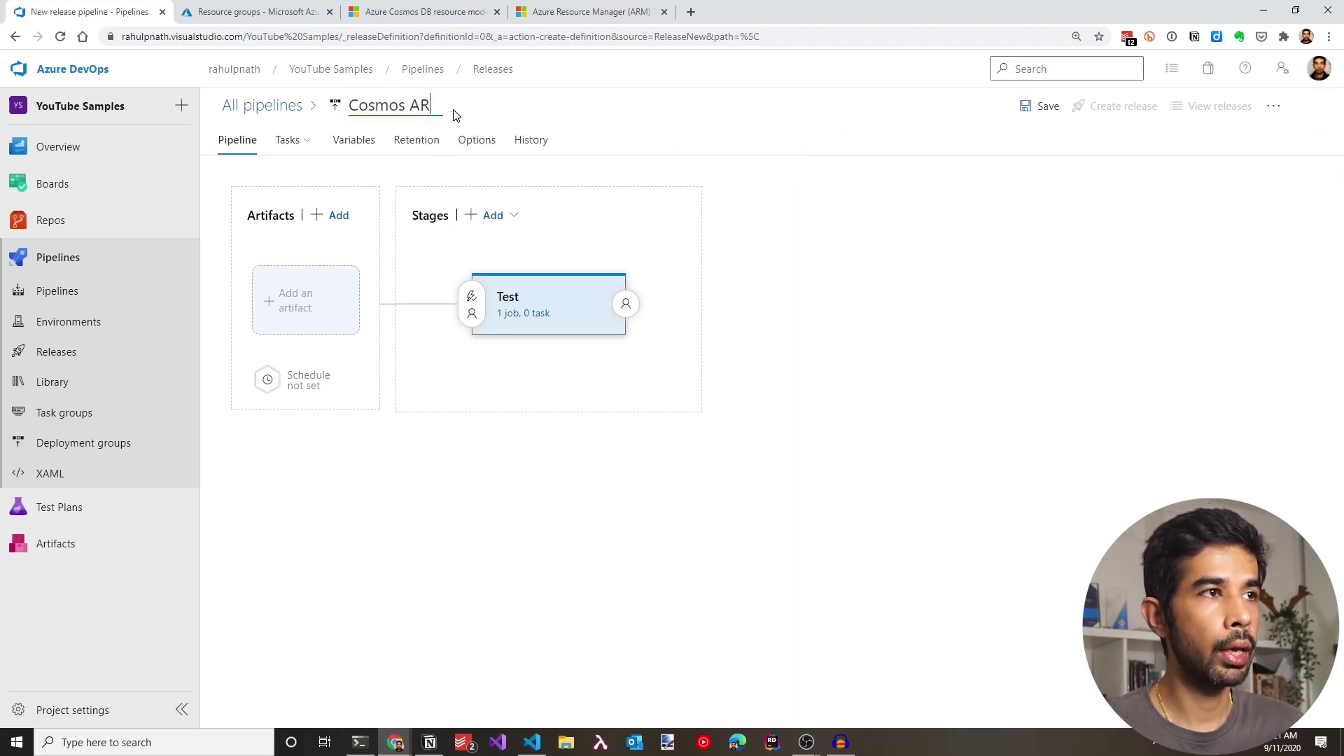
type("M Templte")
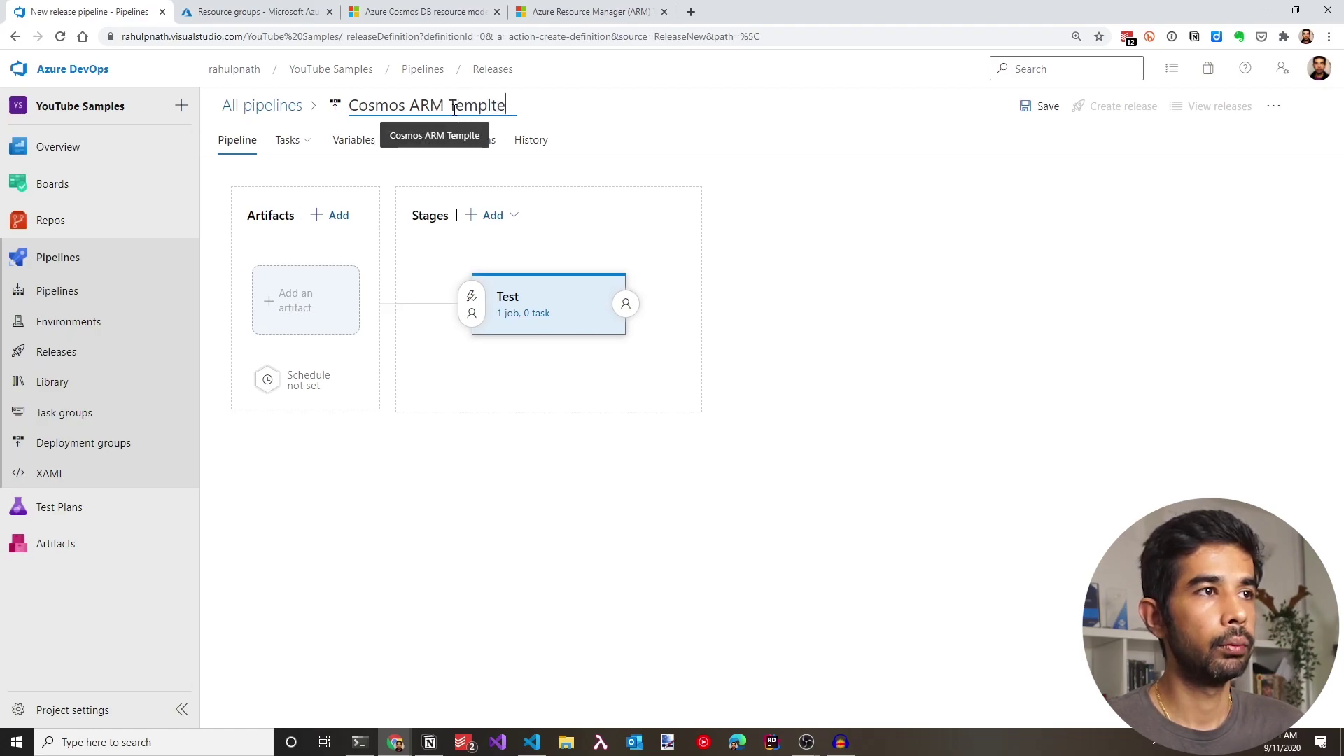
Step: Add the cosmos build pipeline as an artifact with the Latest default version, and enable its continuous deployment trigger
left_click(296, 308)
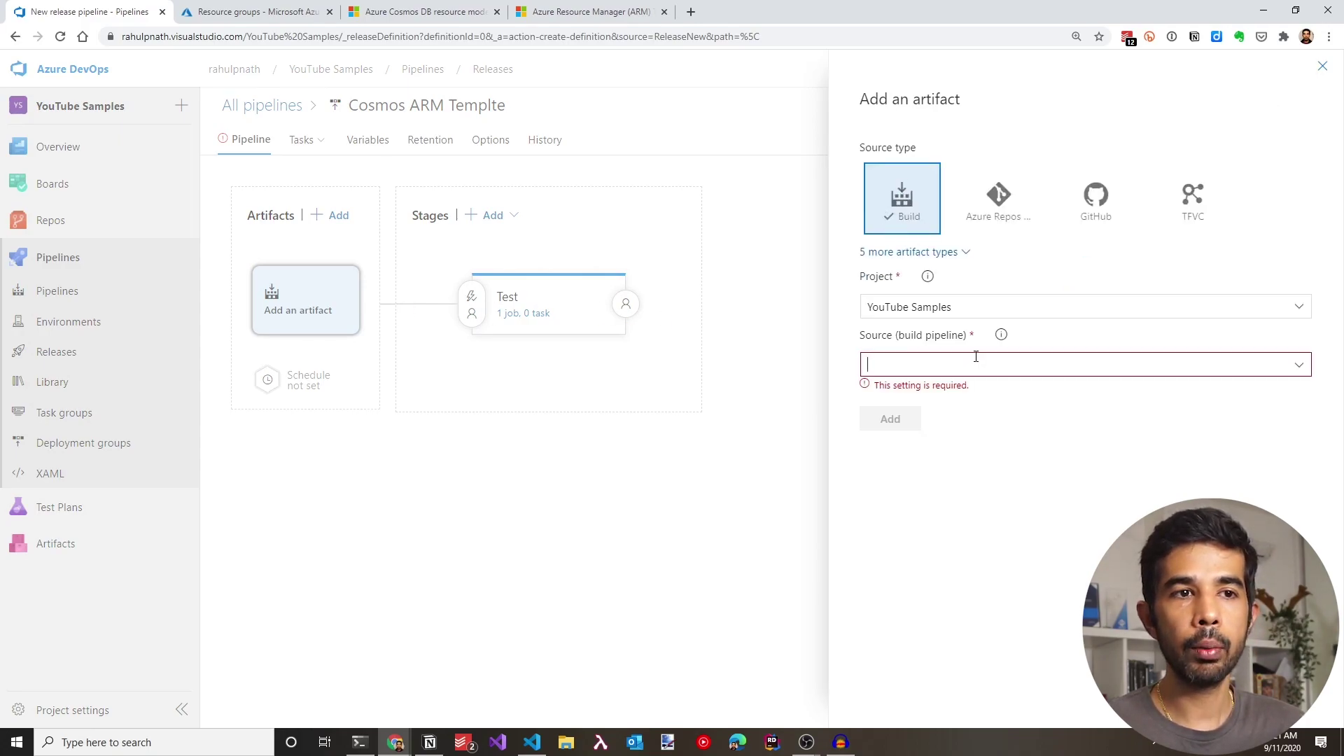
left_click(1299, 366)
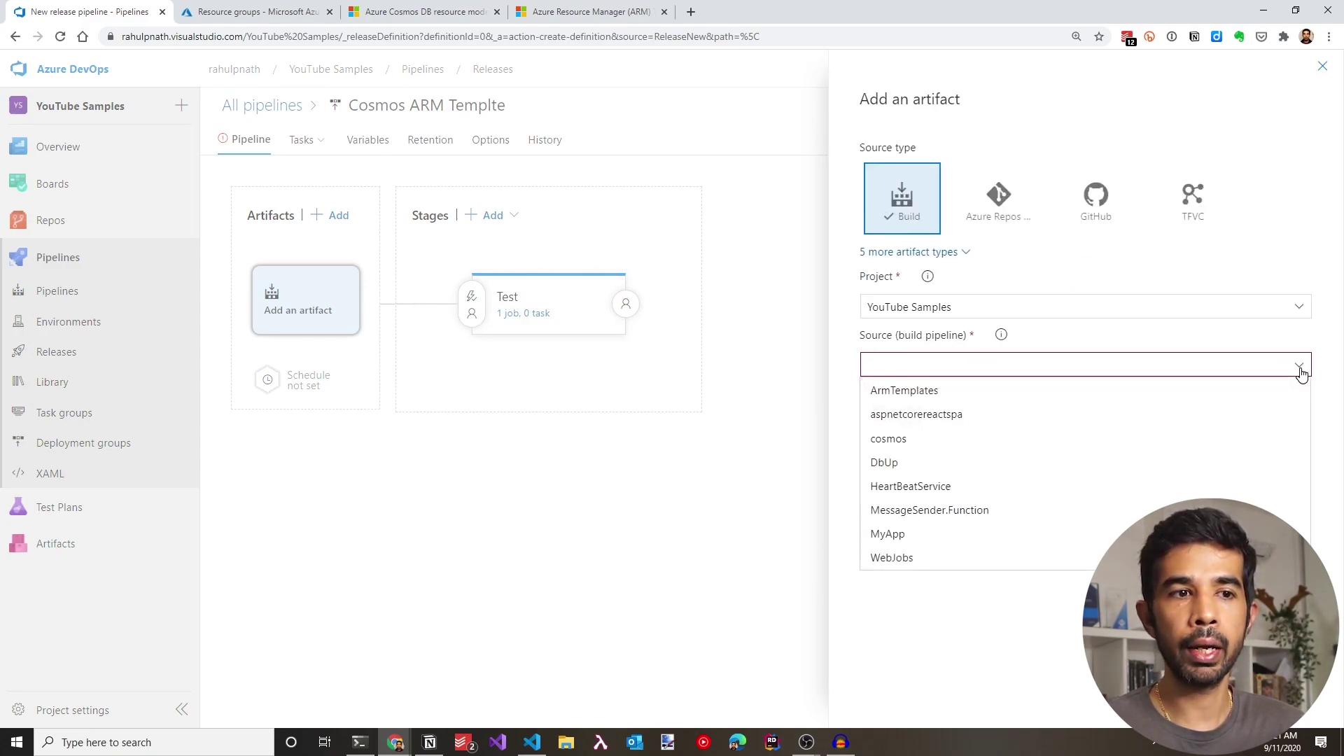
left_click(888, 438)
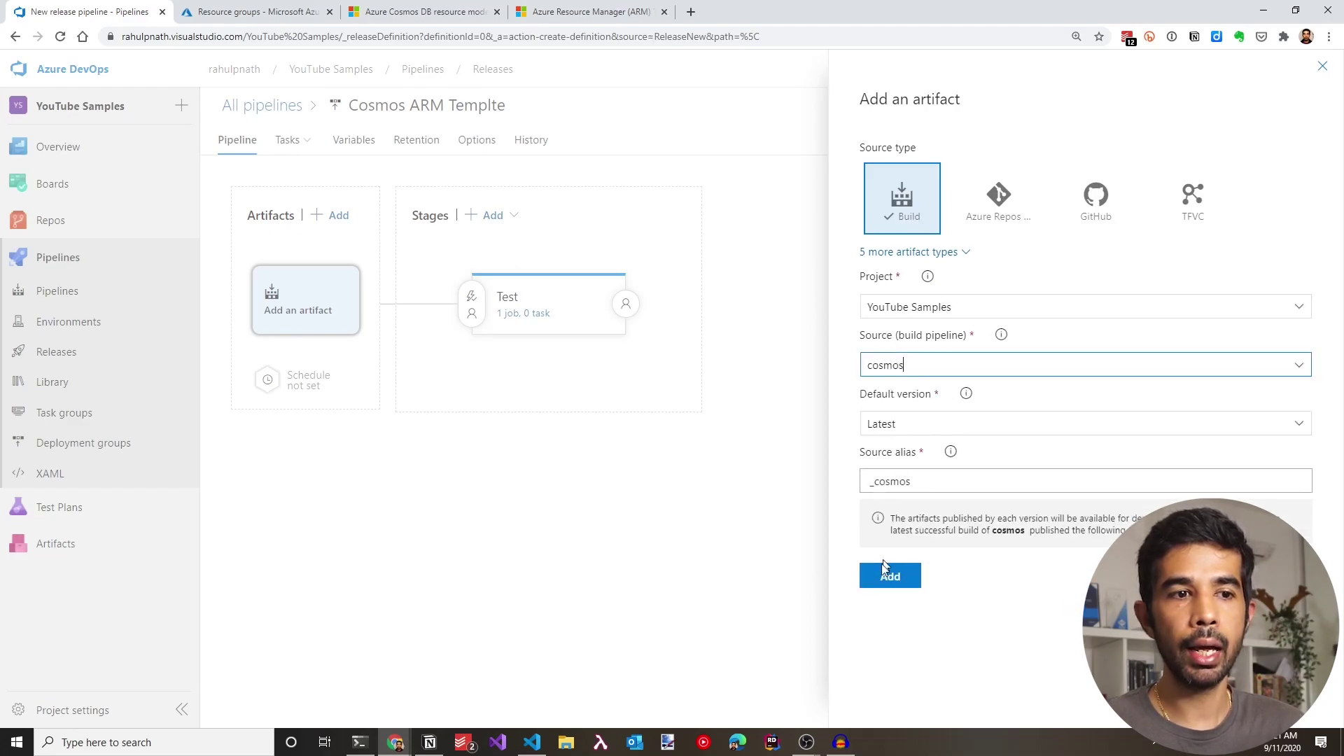
left_click(889, 576)
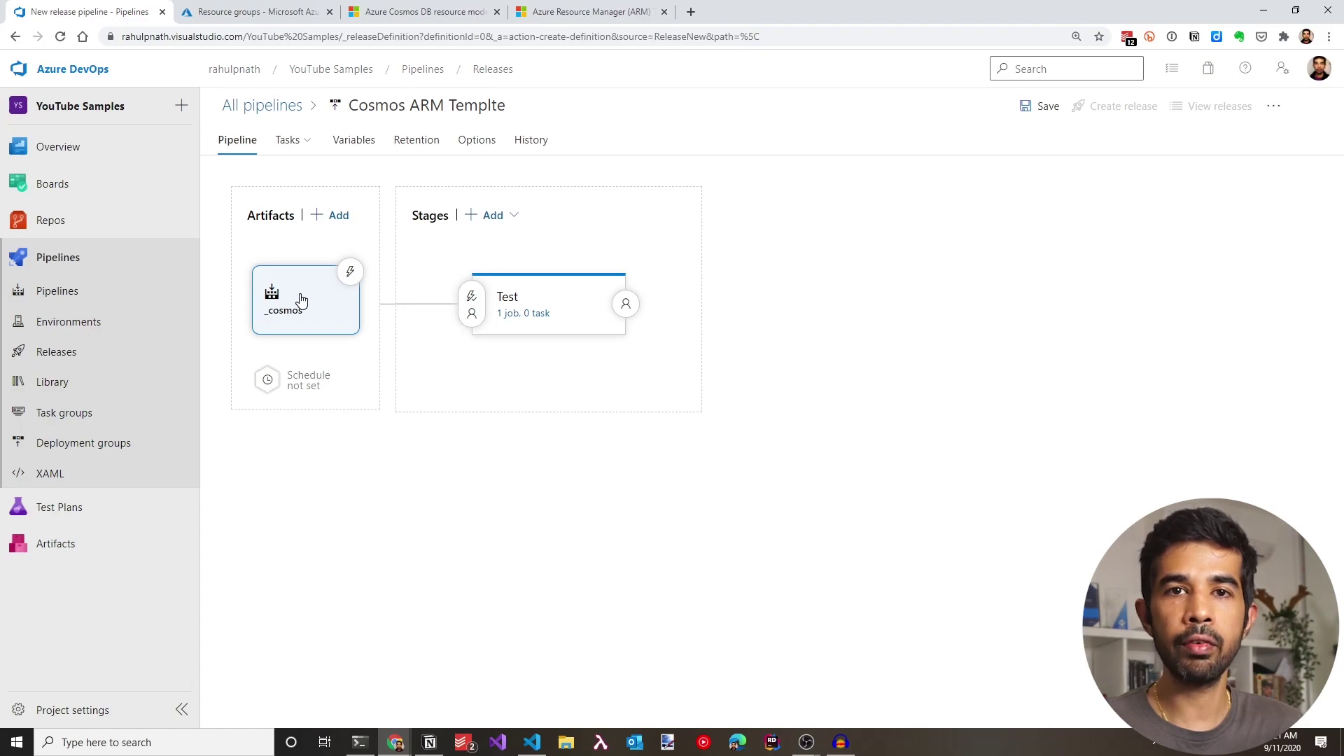
left_click(351, 272)
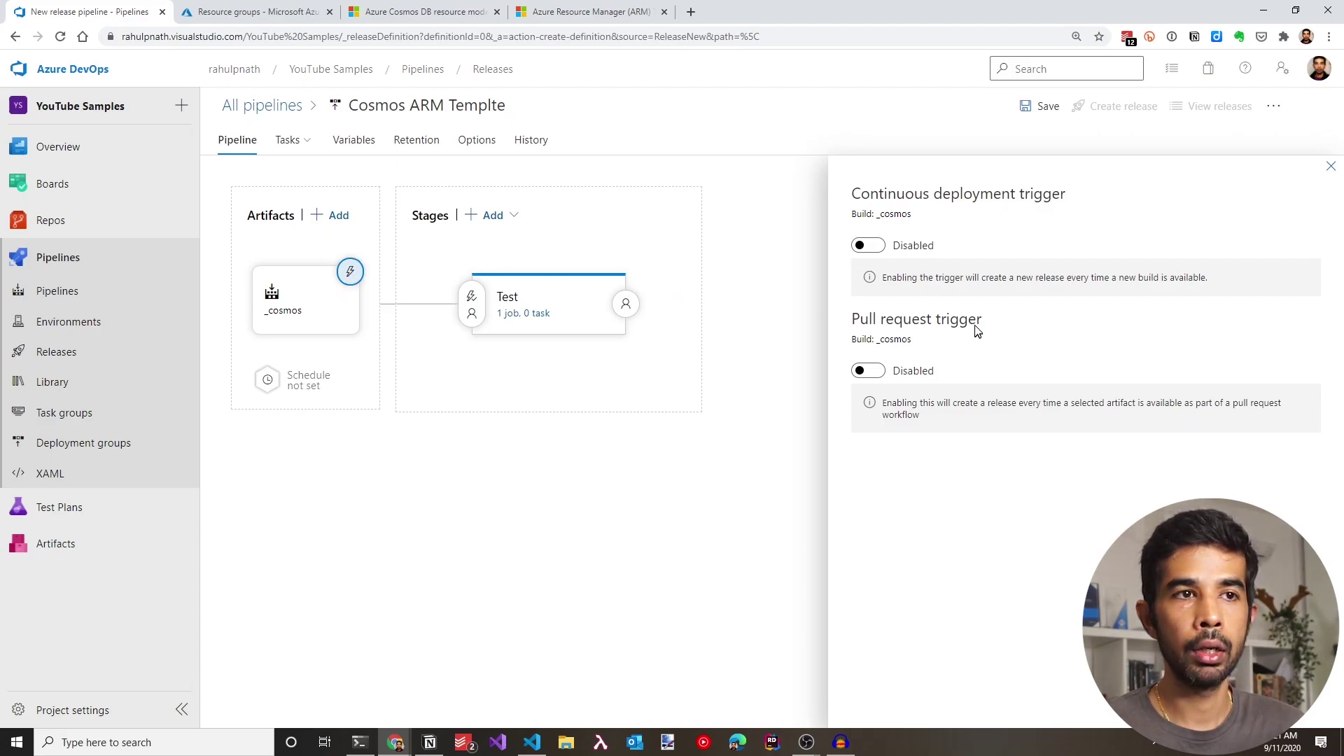
left_click(869, 246)
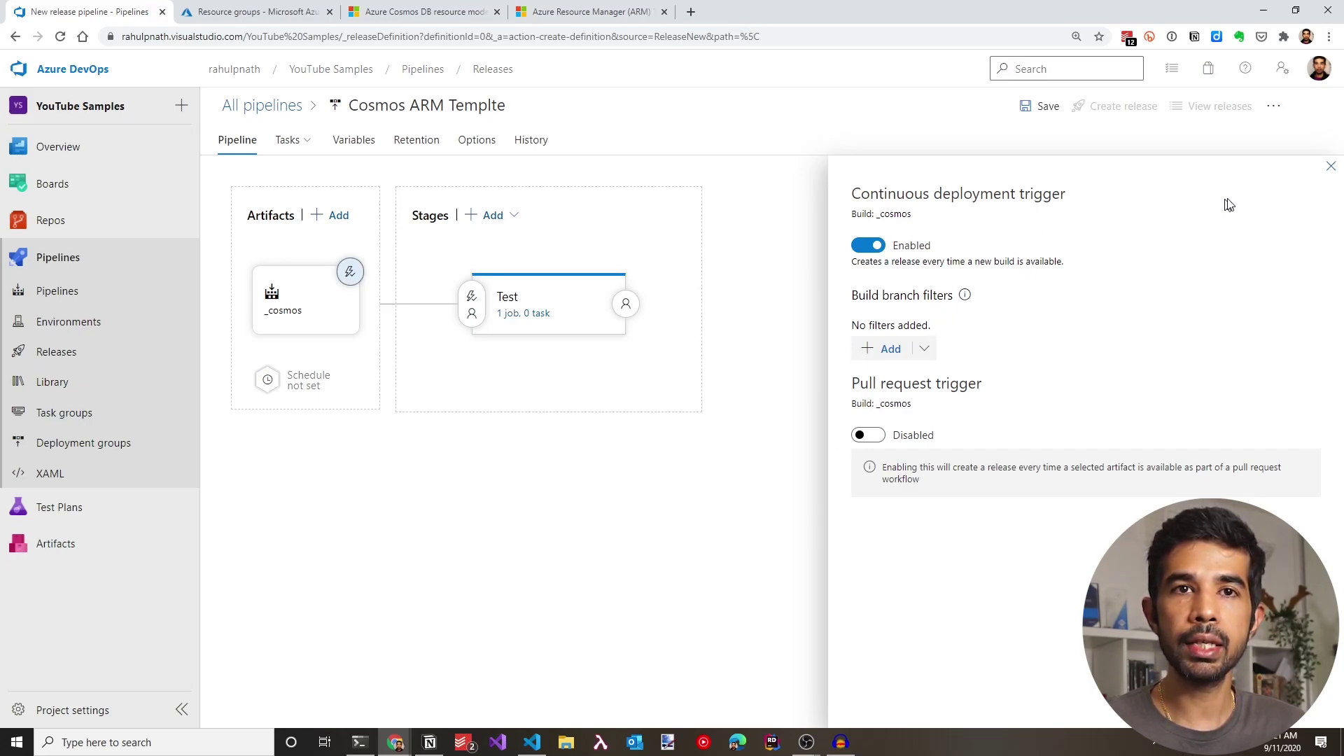
left_click(1331, 168)
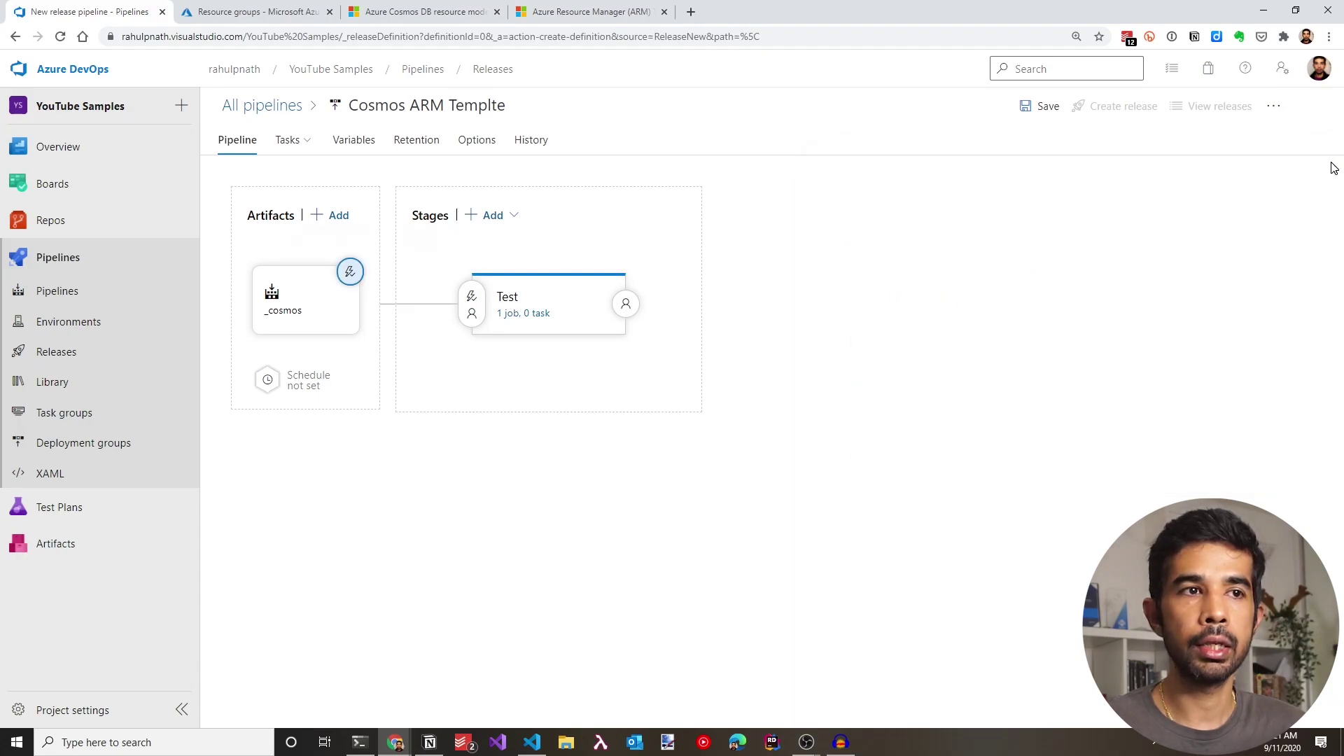
left_click(527, 314)
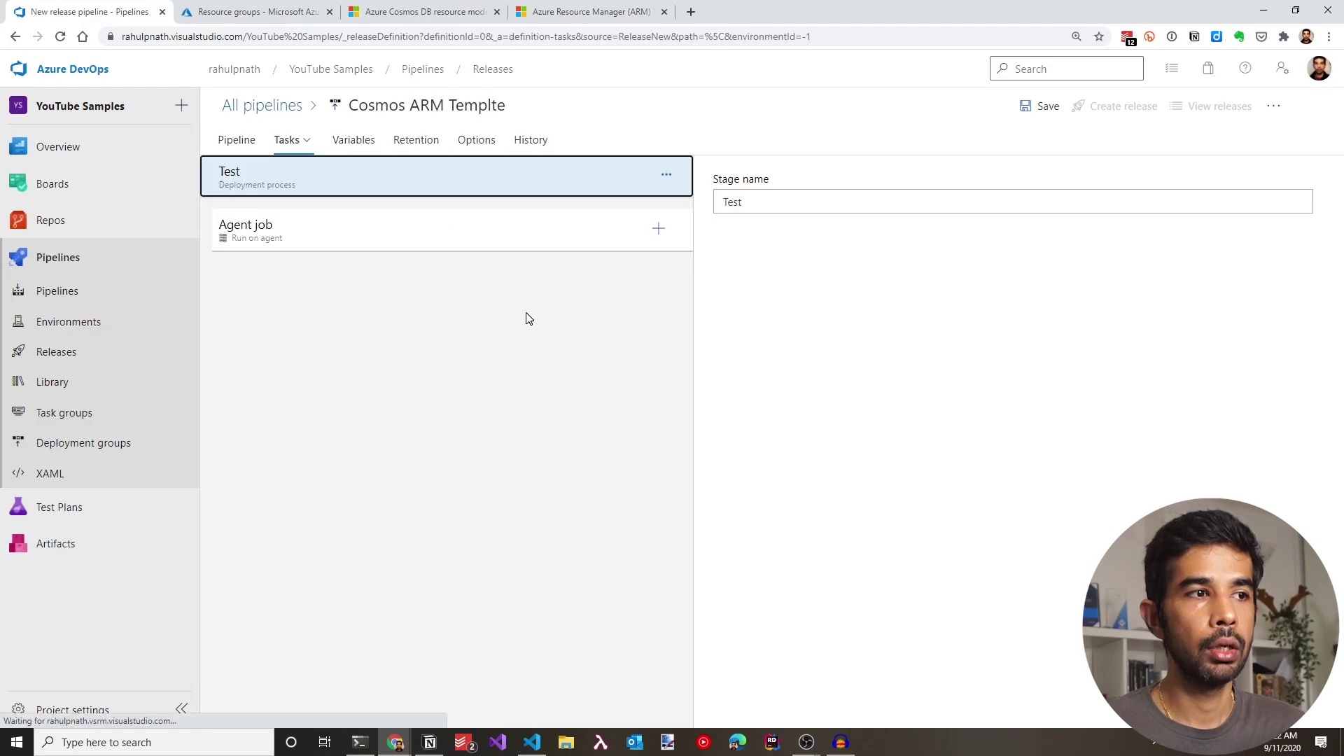
left_click(660, 231)
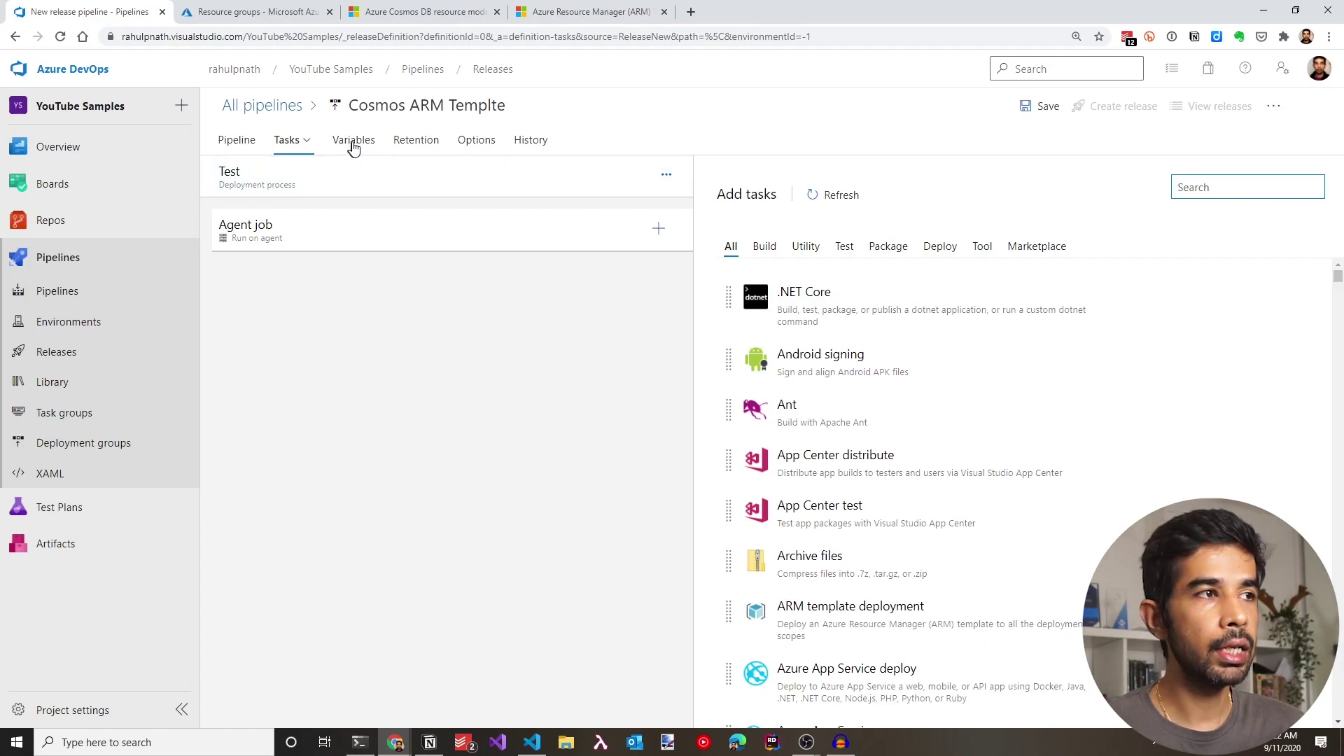
left_click(308, 141)
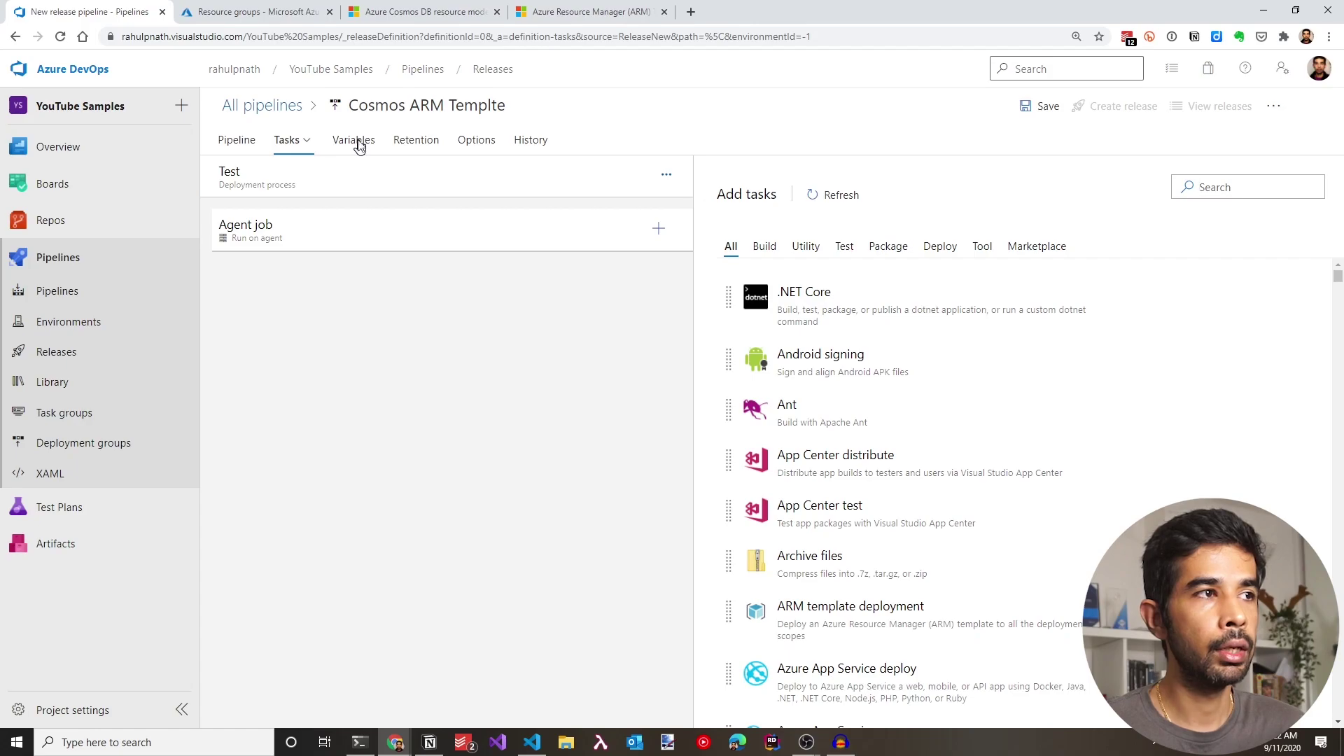
Step: Add a pipeline variable named arm_accountName, copying the name from the accountName placeholder in azuredeploy.parameters.json in Visual Studio Code
left_click(354, 141)
left_click(516, 307)
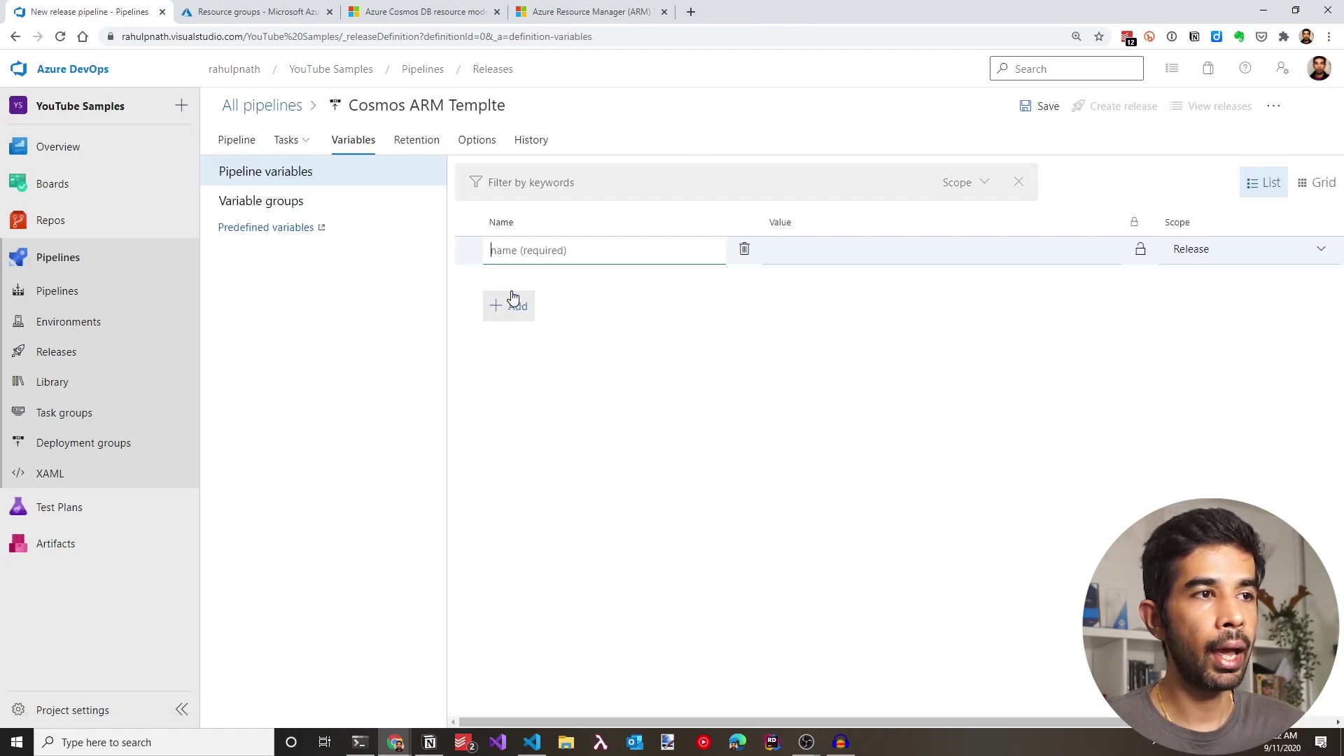
type("arm_accountname")
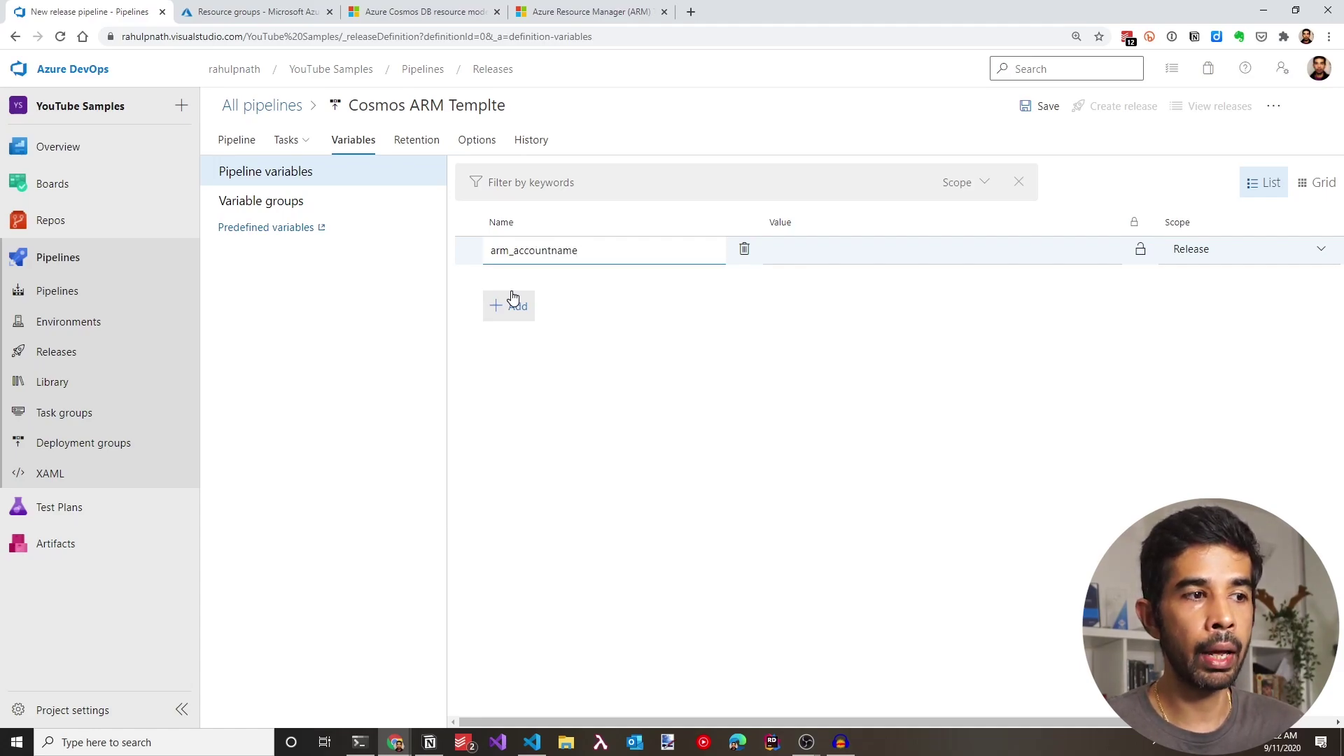
left_click(532, 742)
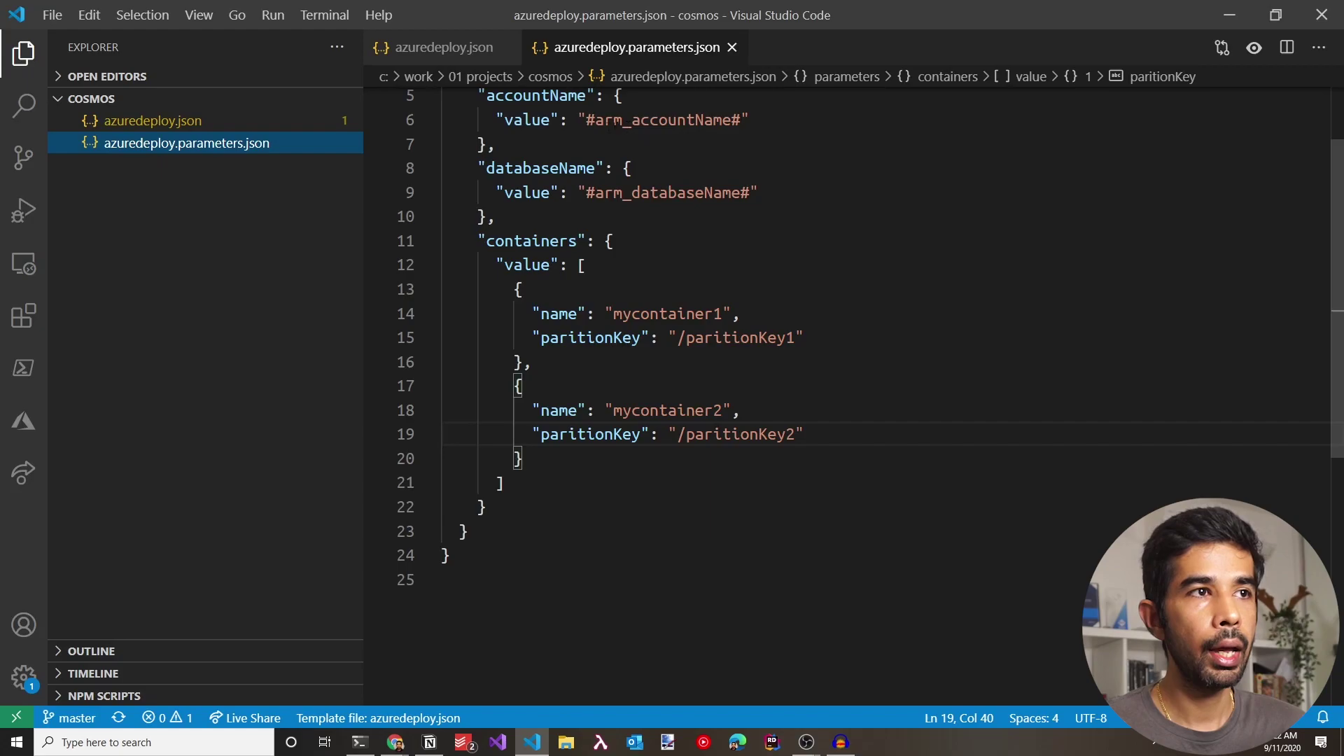
left_click_drag(594, 120, 734, 124)
key("ctrl+c")
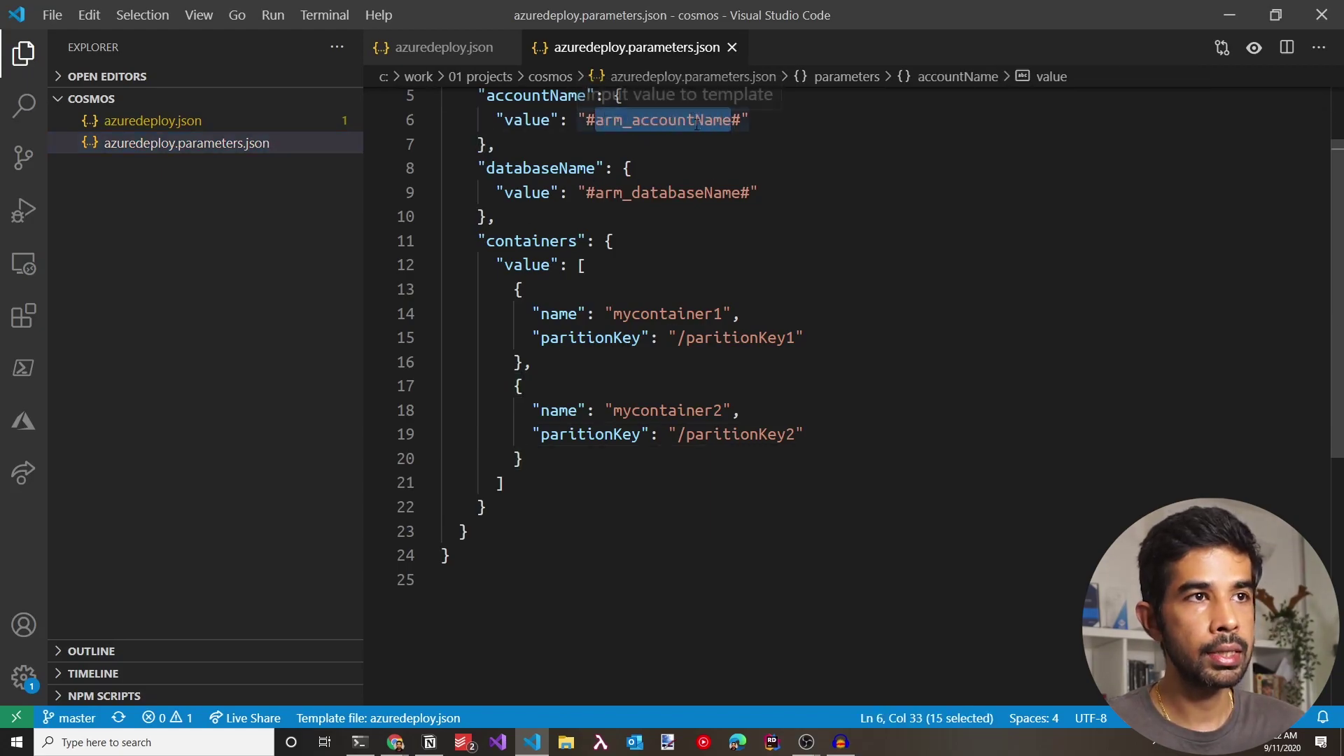
key("alt+Tab")
key("ctrl+a")
key("ctrl+v")
Step: Set the arm_accountName value to the owner's first name followed by youtubecosmostest, and scope it to the Test stage
left_click(792, 251)
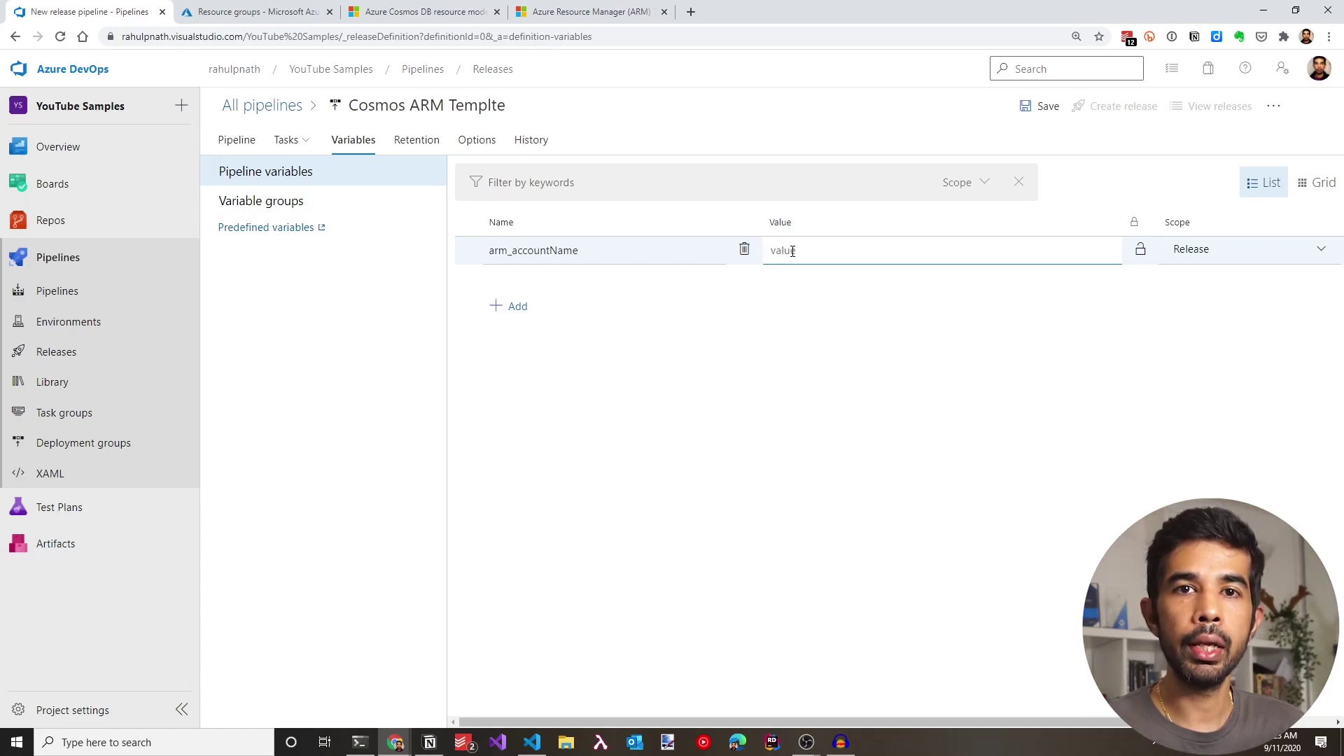
type("rahulp")
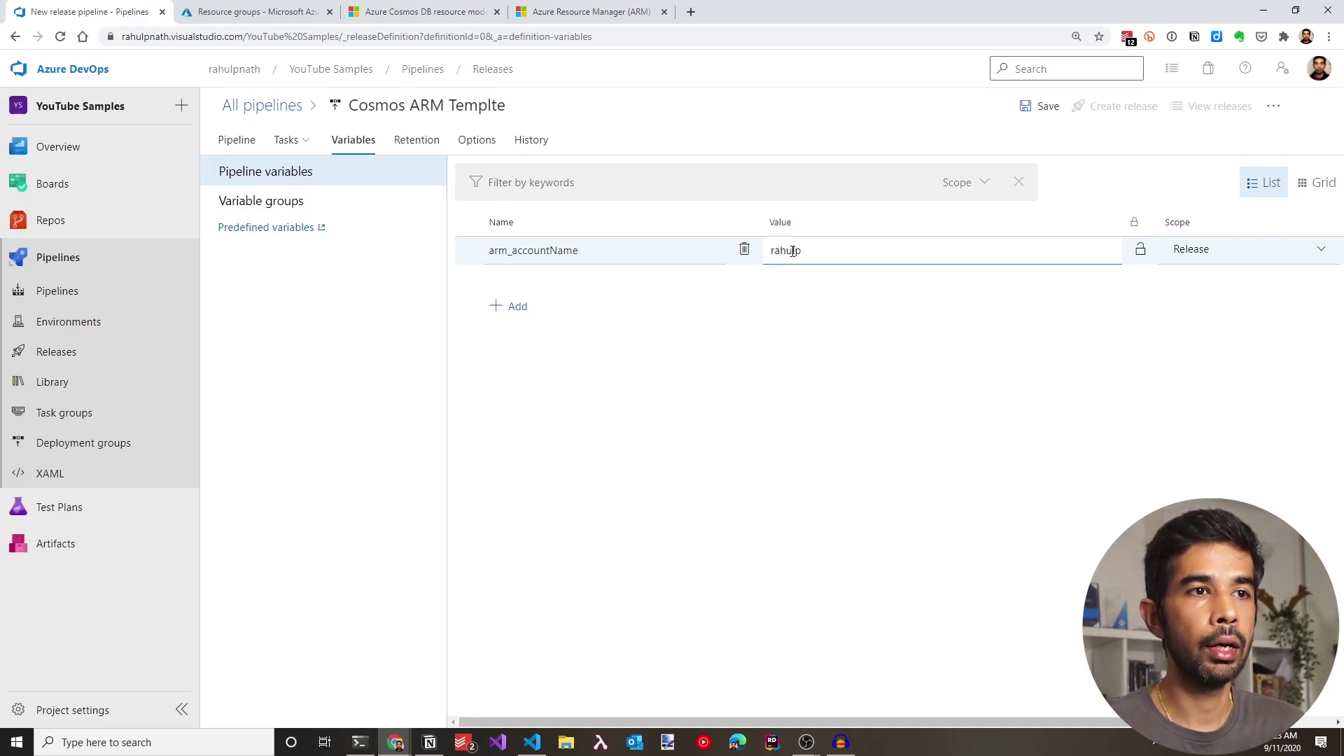
key("BackSpace")
type("youtubecosmostest")
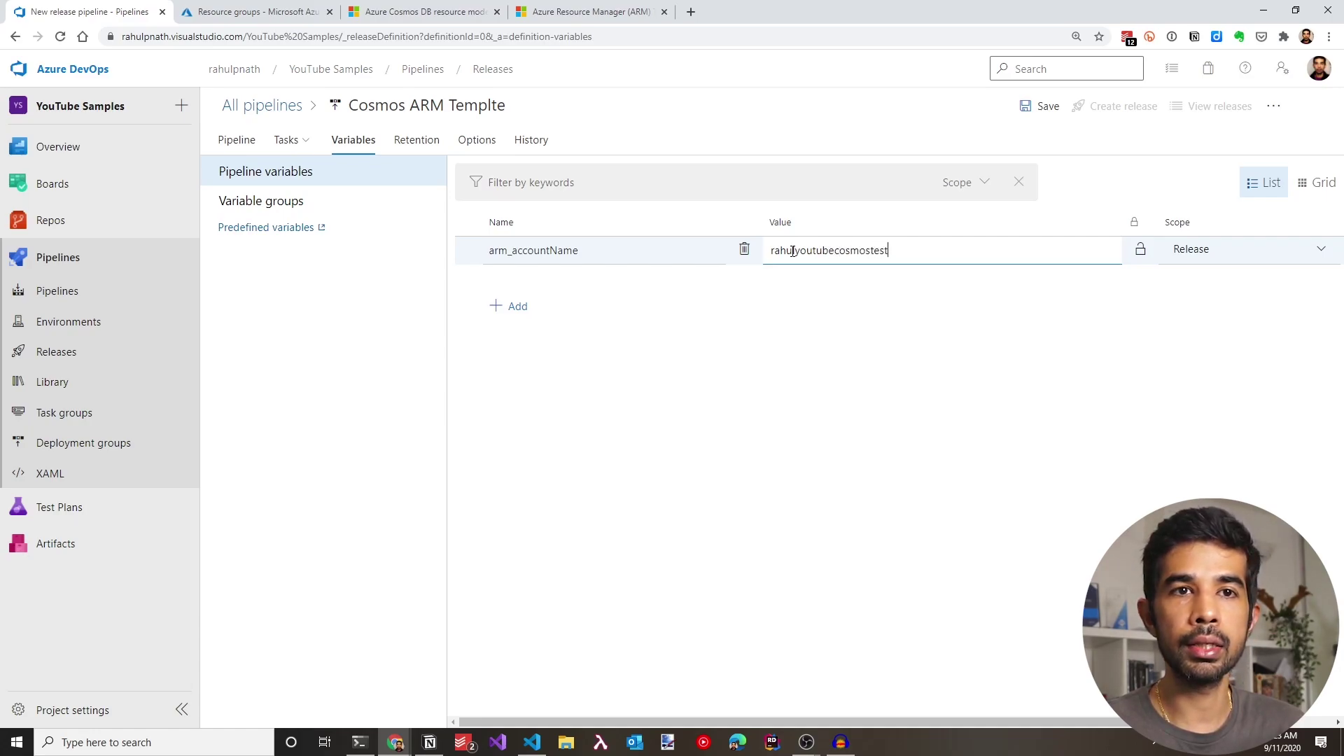
left_click(1239, 253)
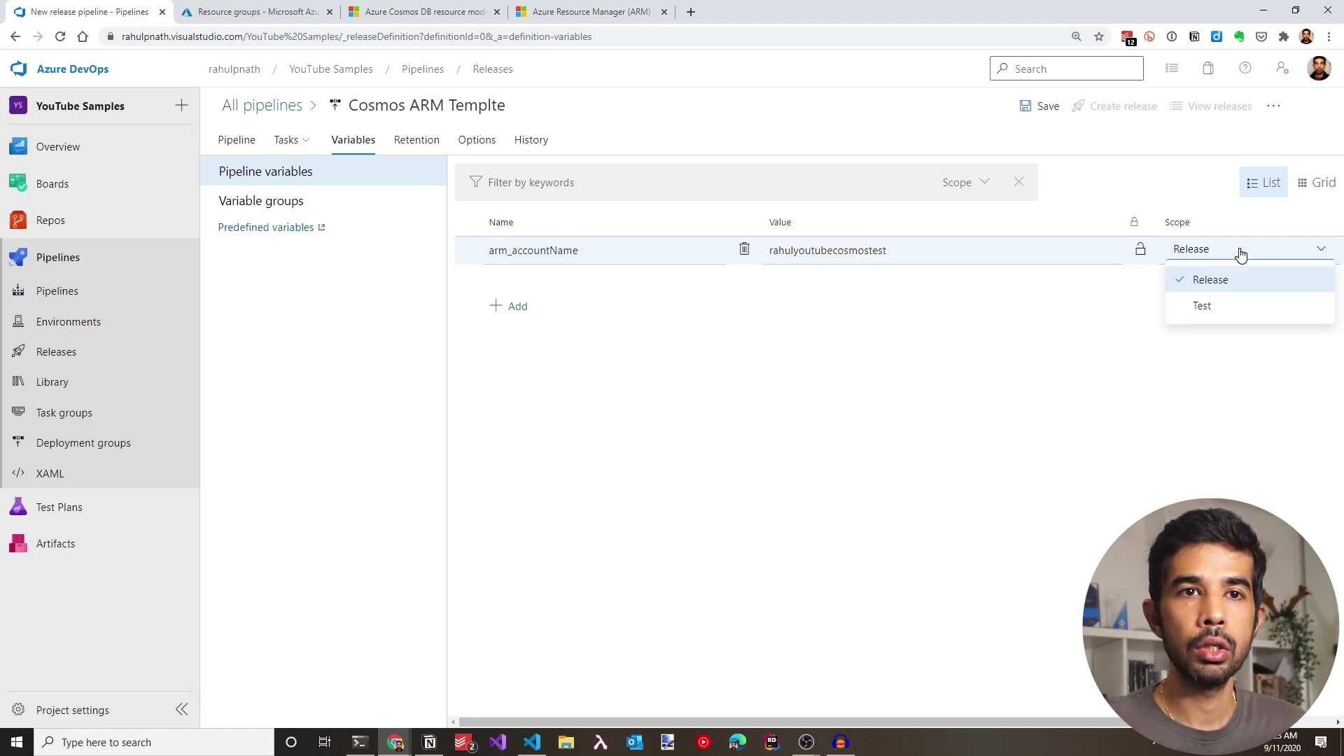
left_click(1210, 314)
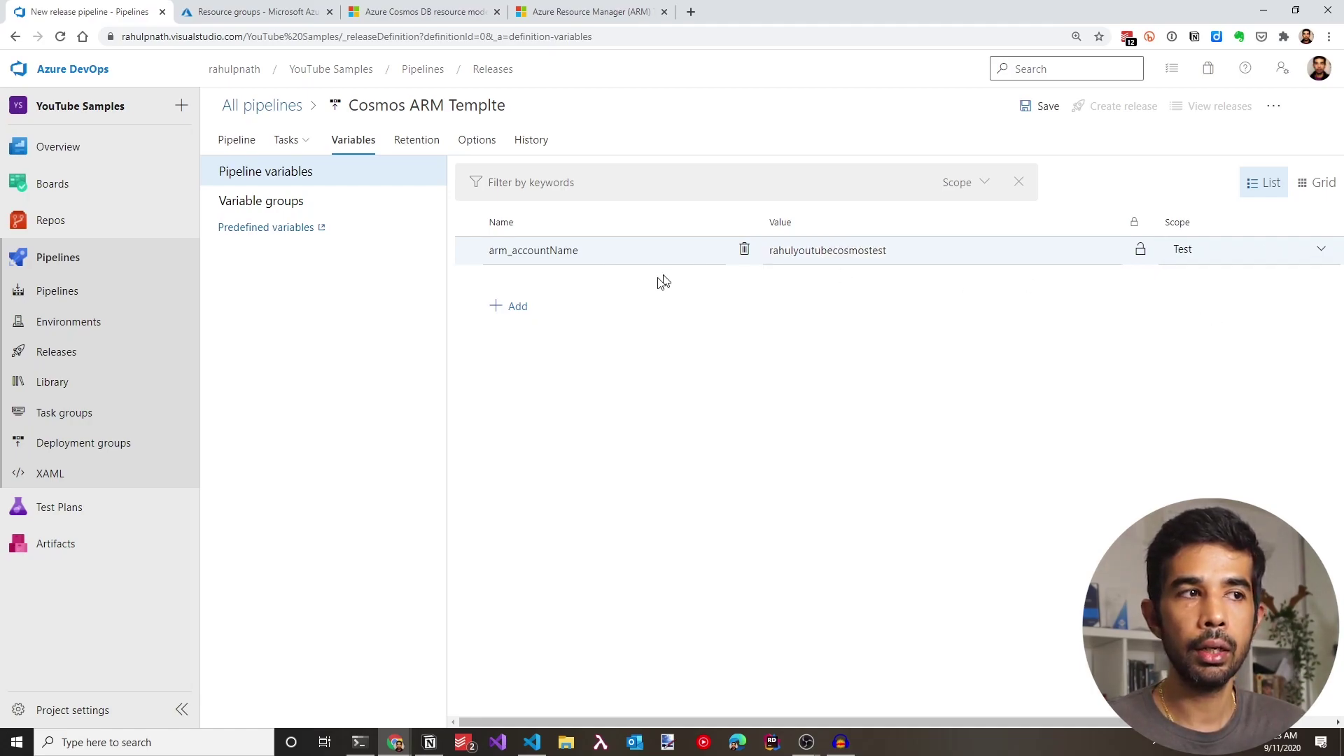
Step: Add a pipeline variable arm_databaseName, named after the placeholder in the parameters file, with value MyDatabase and scope Test
left_click(506, 306)
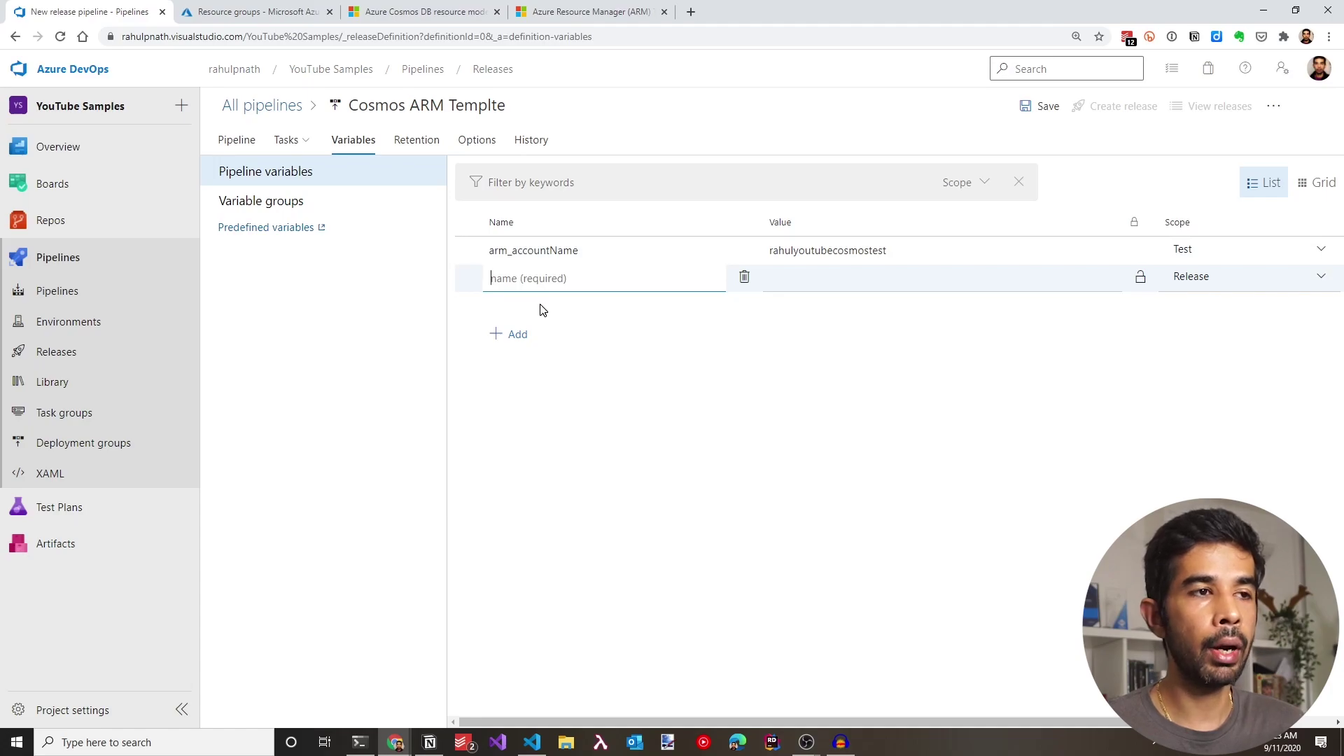
key("alt+Tab")
double_click(685, 193)
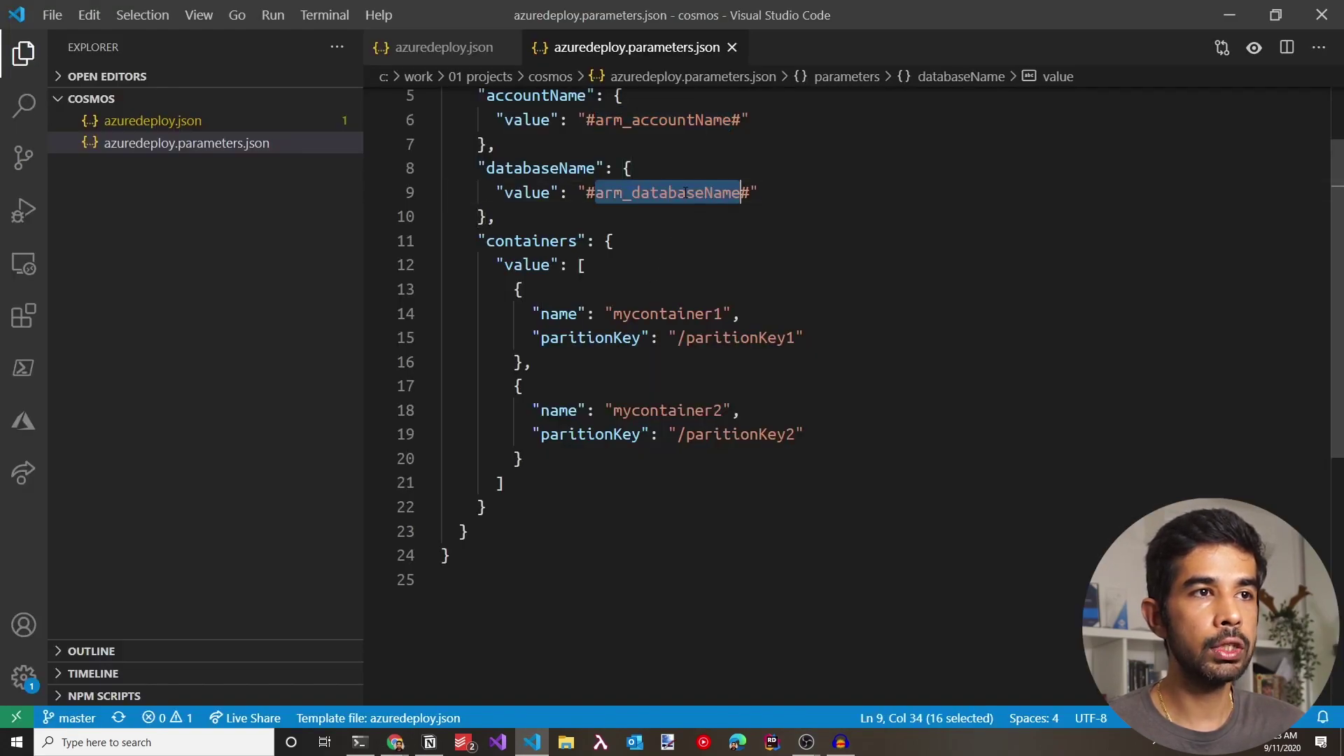
type("arm_databaseName")
left_click(810, 283)
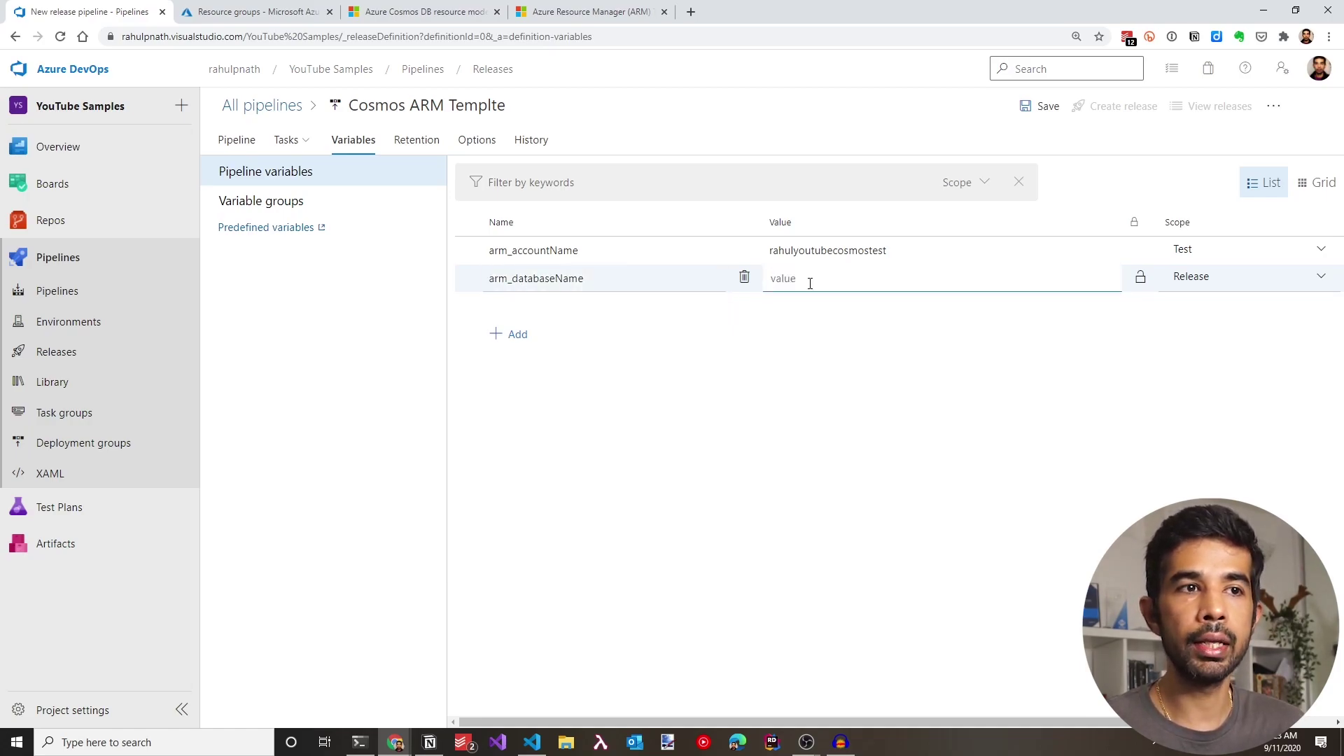
type("MyDatabase")
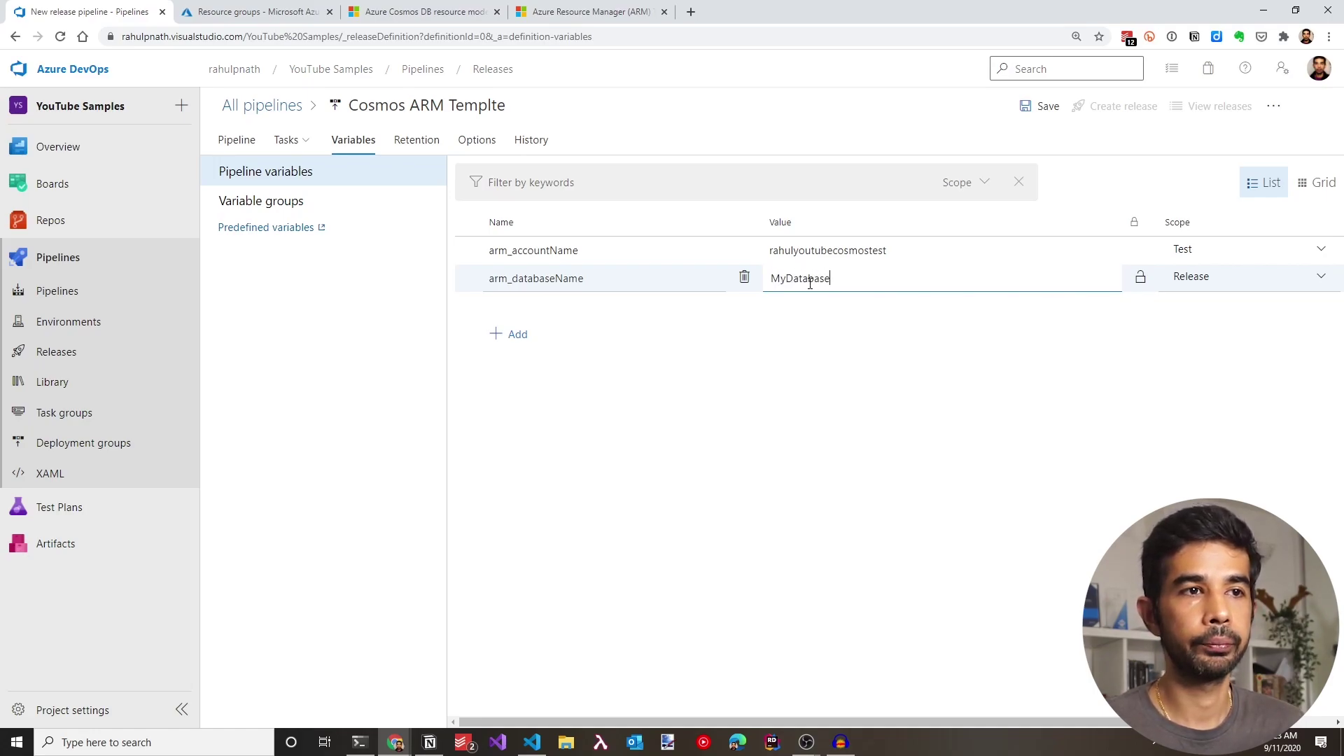
left_click(1218, 278)
left_click(1217, 337)
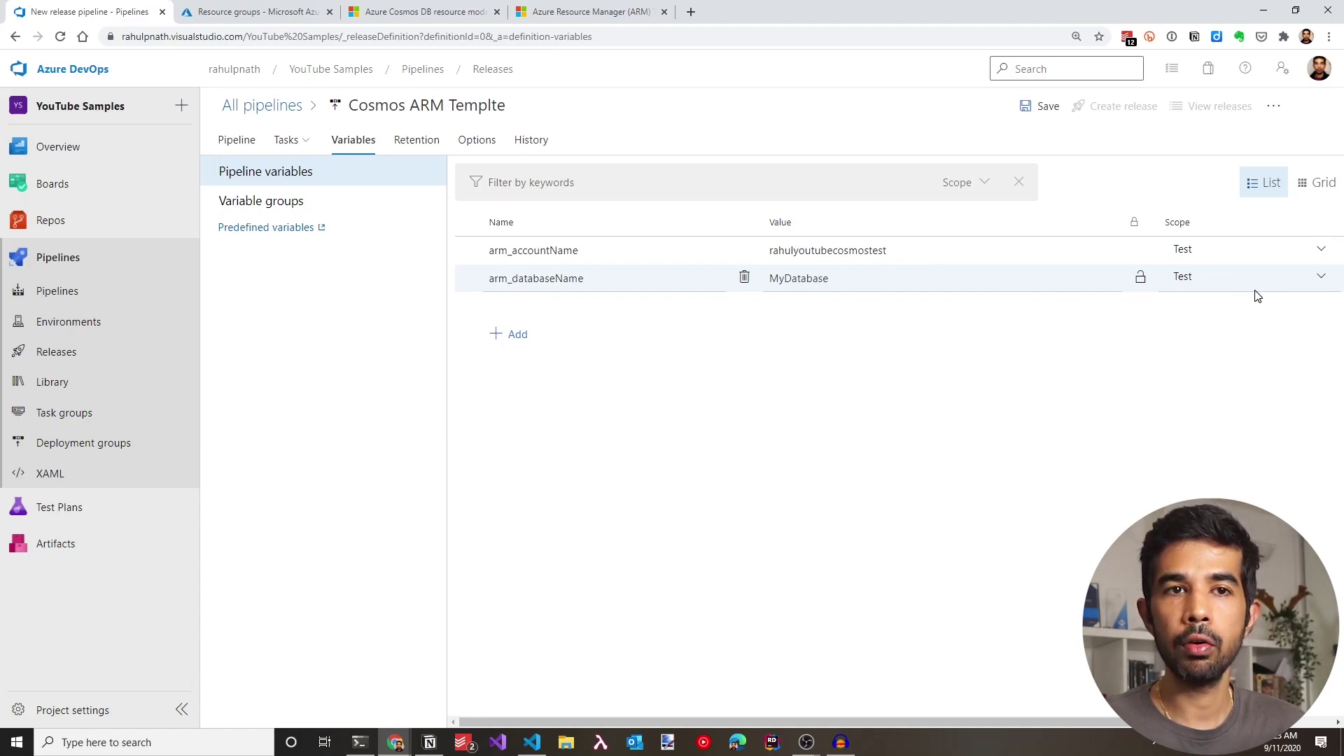
Step: Find the Replace Tokens task by searching for "replace" and add it to the Test stage's agent job
left_click(286, 139)
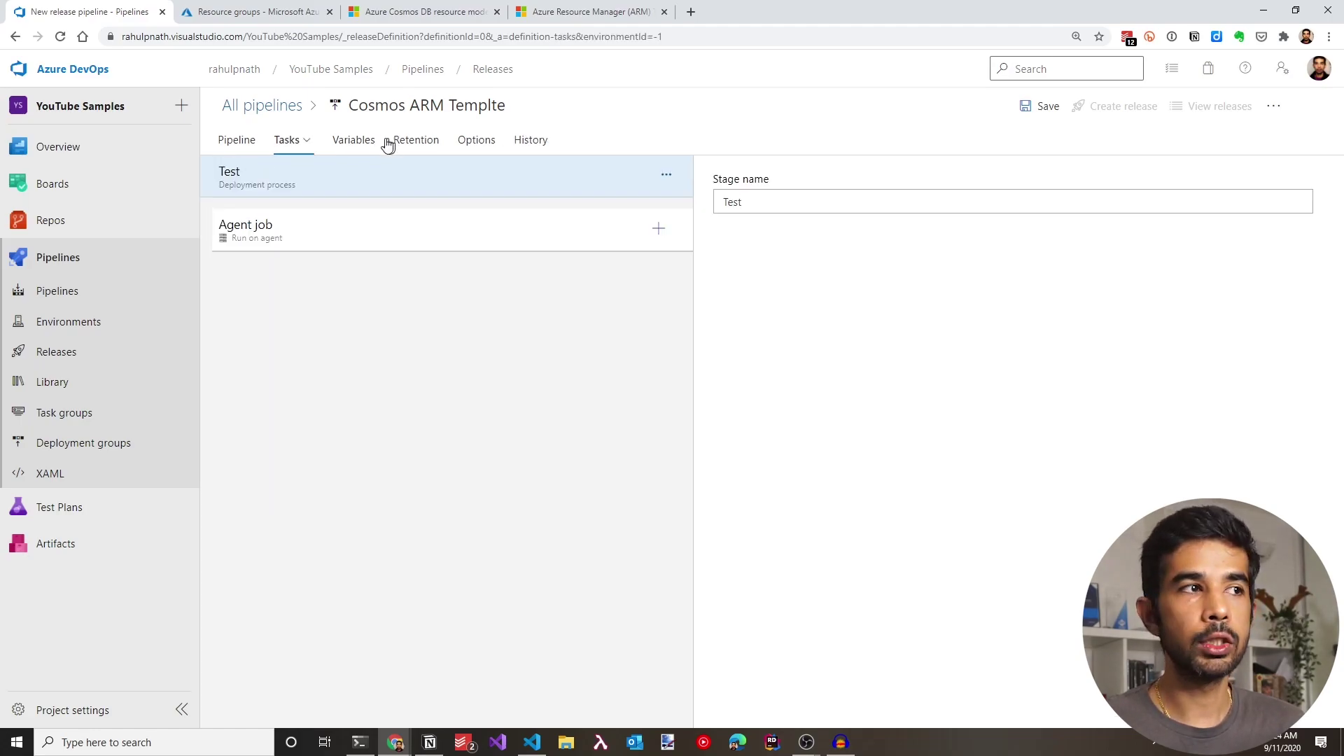
left_click(301, 144)
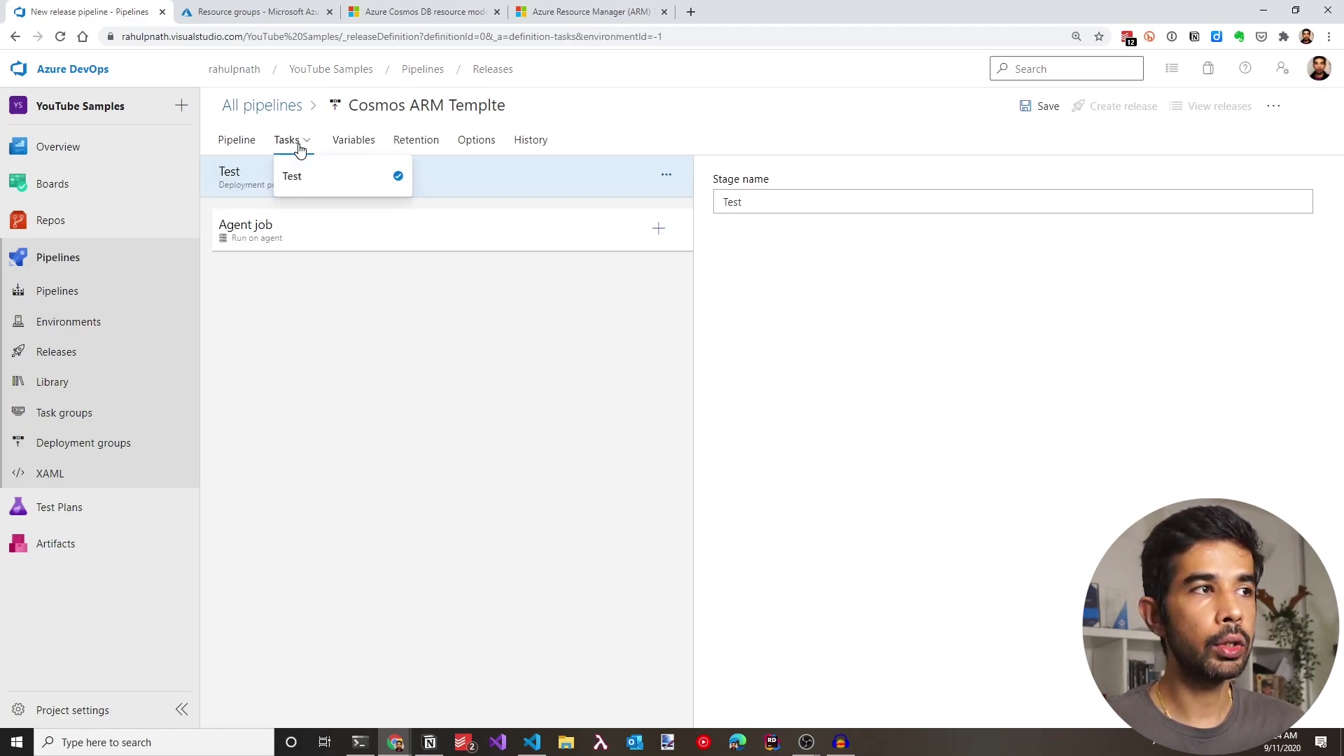
left_click(658, 228)
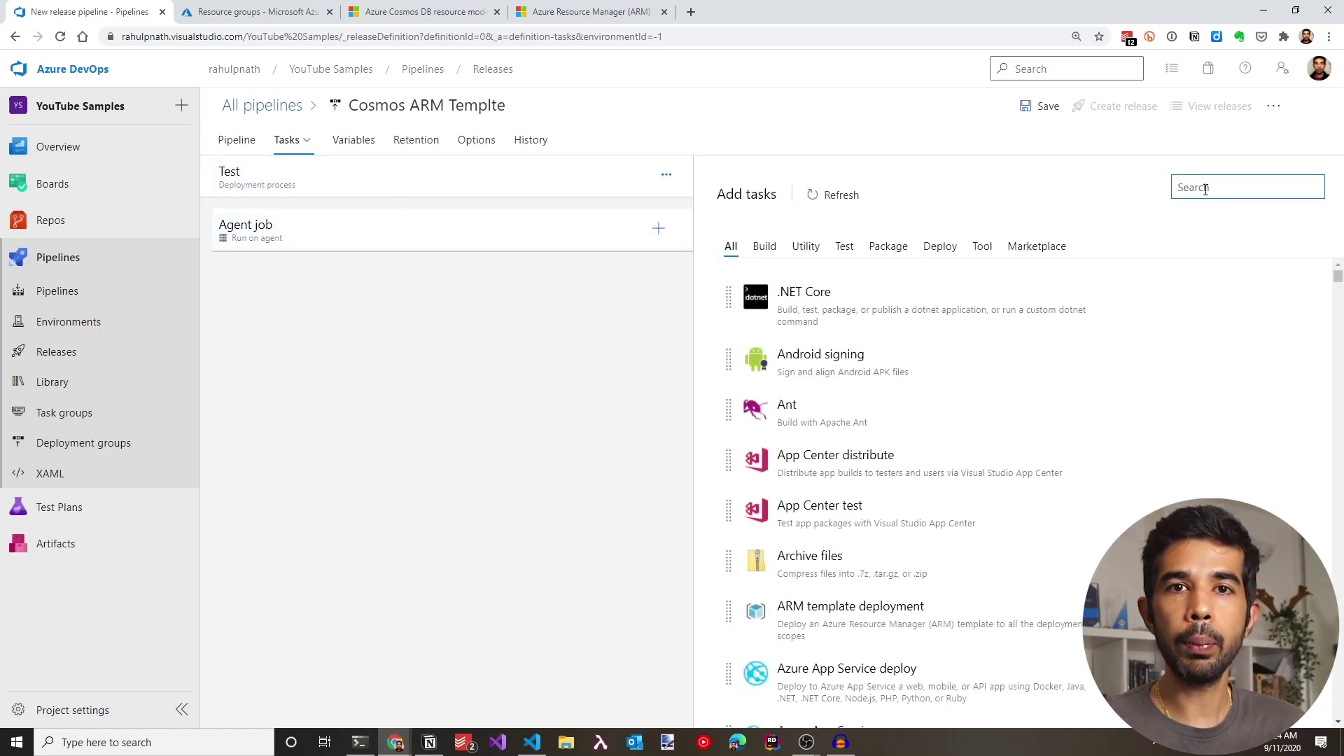
type("repl")
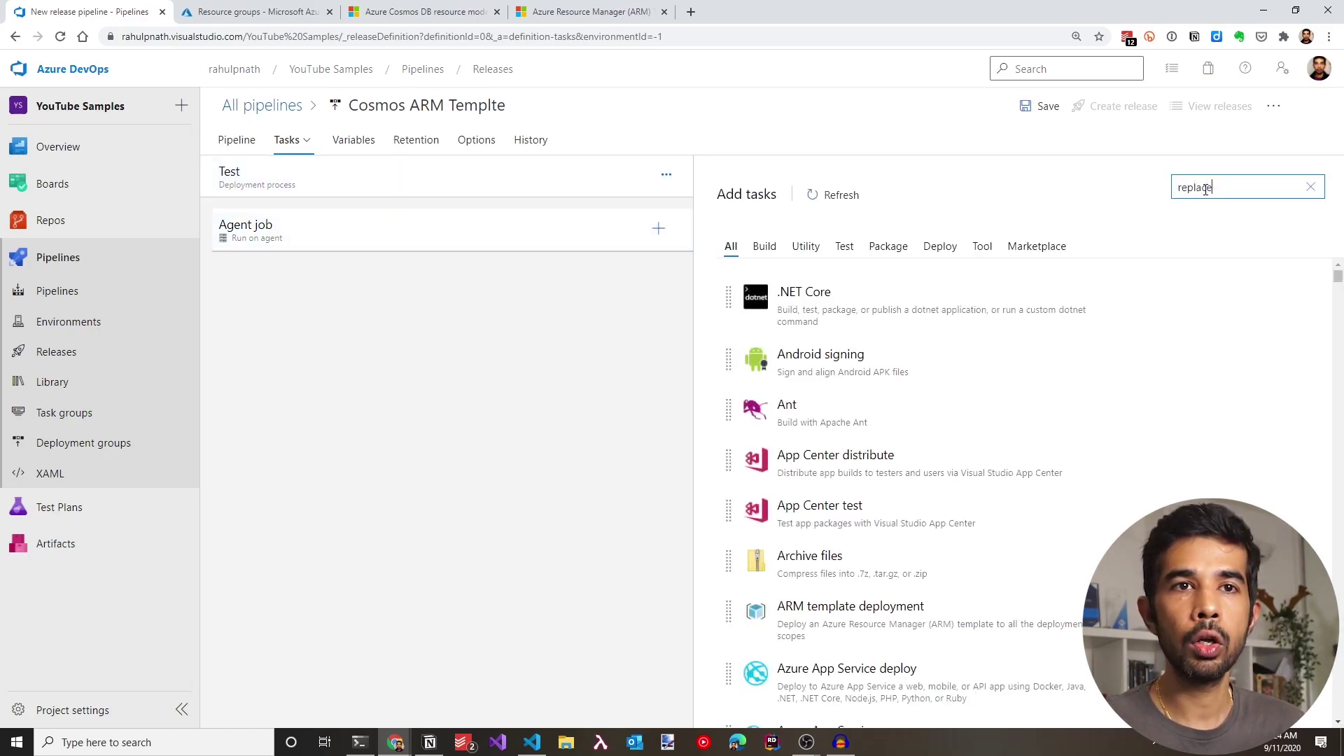
type("ace")
mouse_move(783, 278)
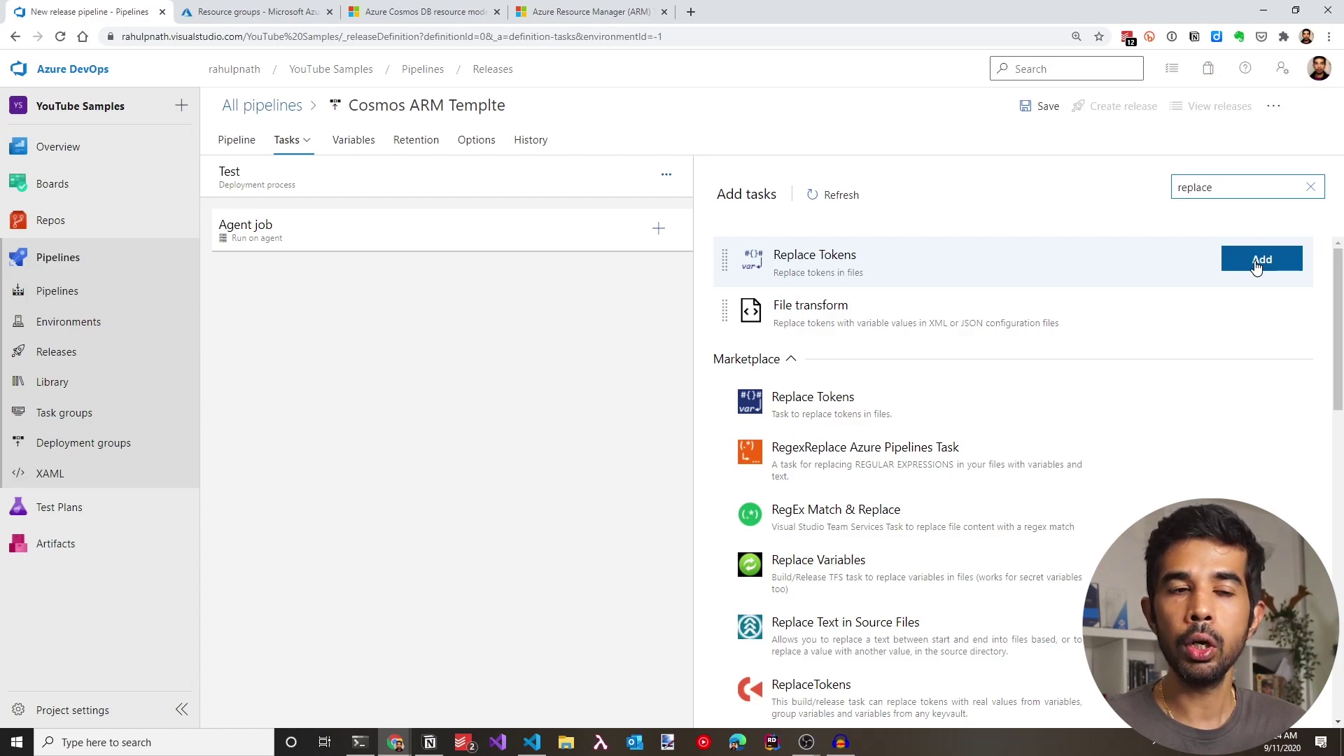
mouse_move(955, 463)
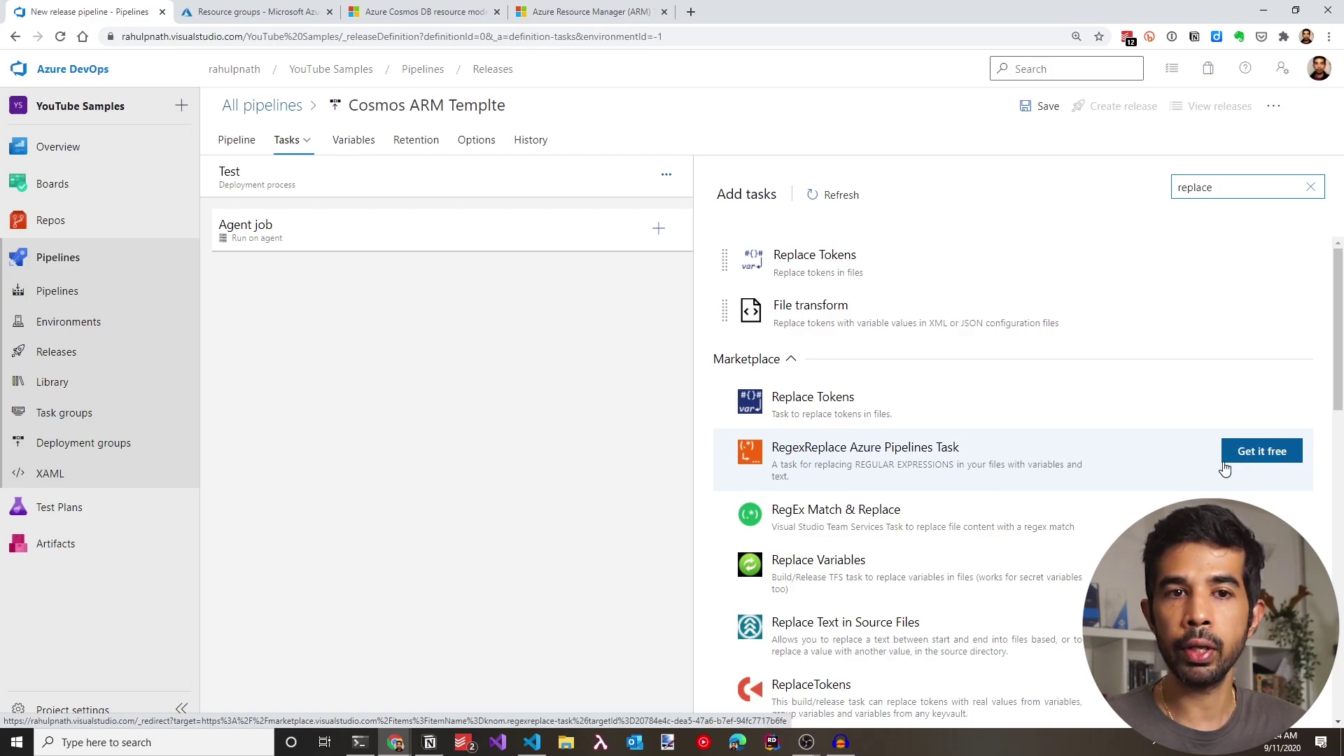
mouse_move(846, 273)
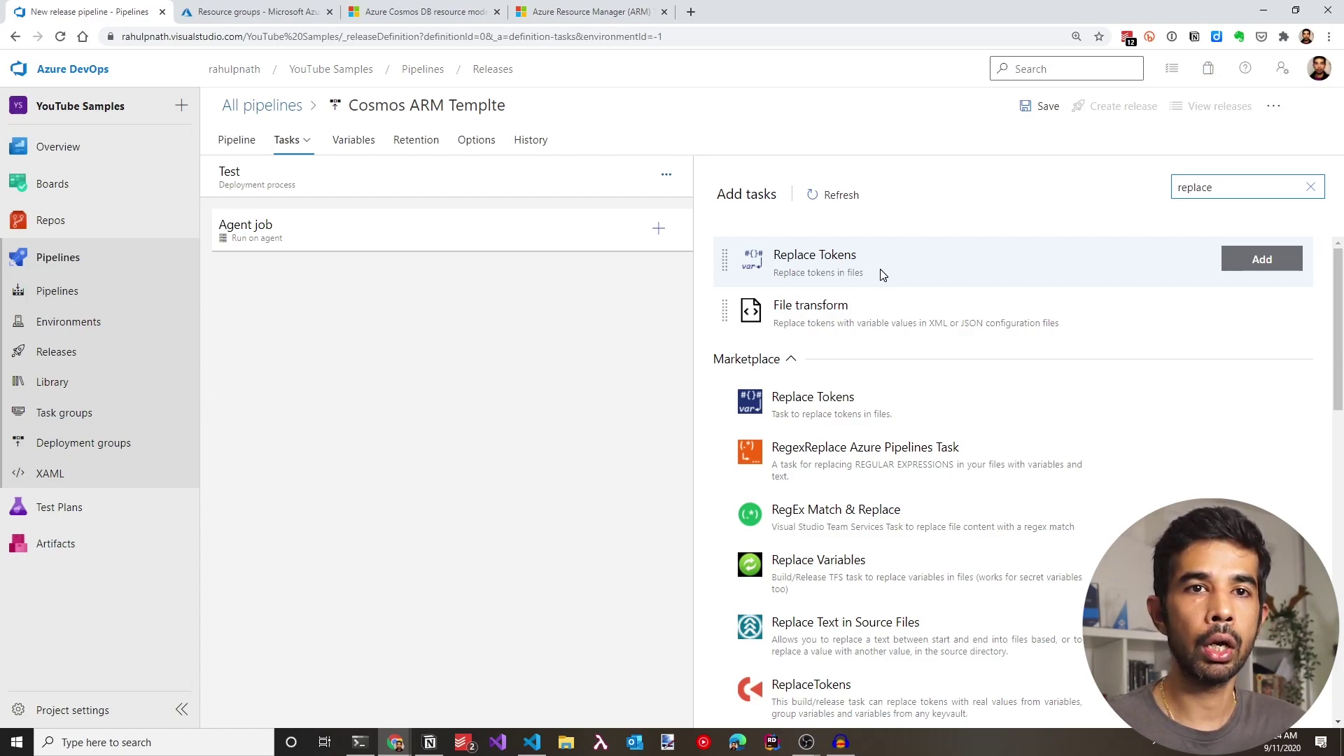
left_click(1260, 259)
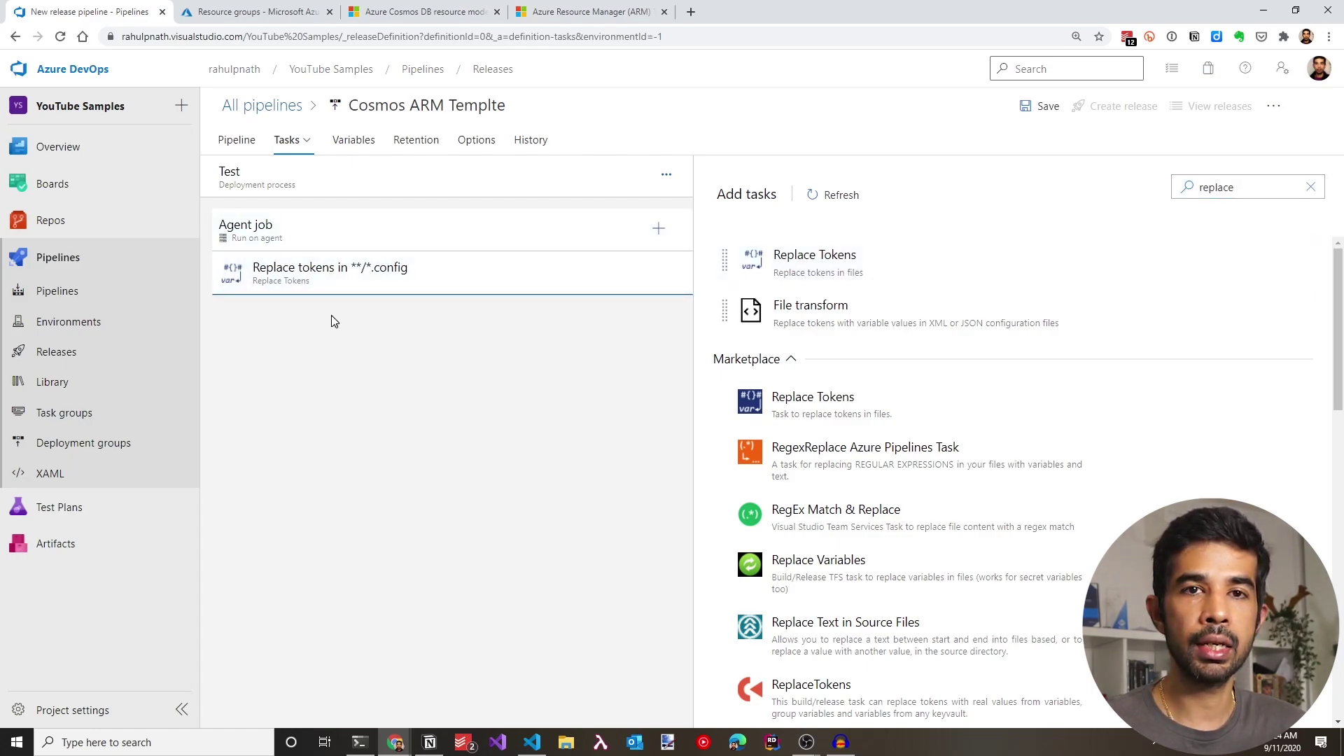
Step: Set the Replace Tokens task's root directory to the drop folder of the linked cosmos build artifact
left_click(323, 280)
left_click(779, 345)
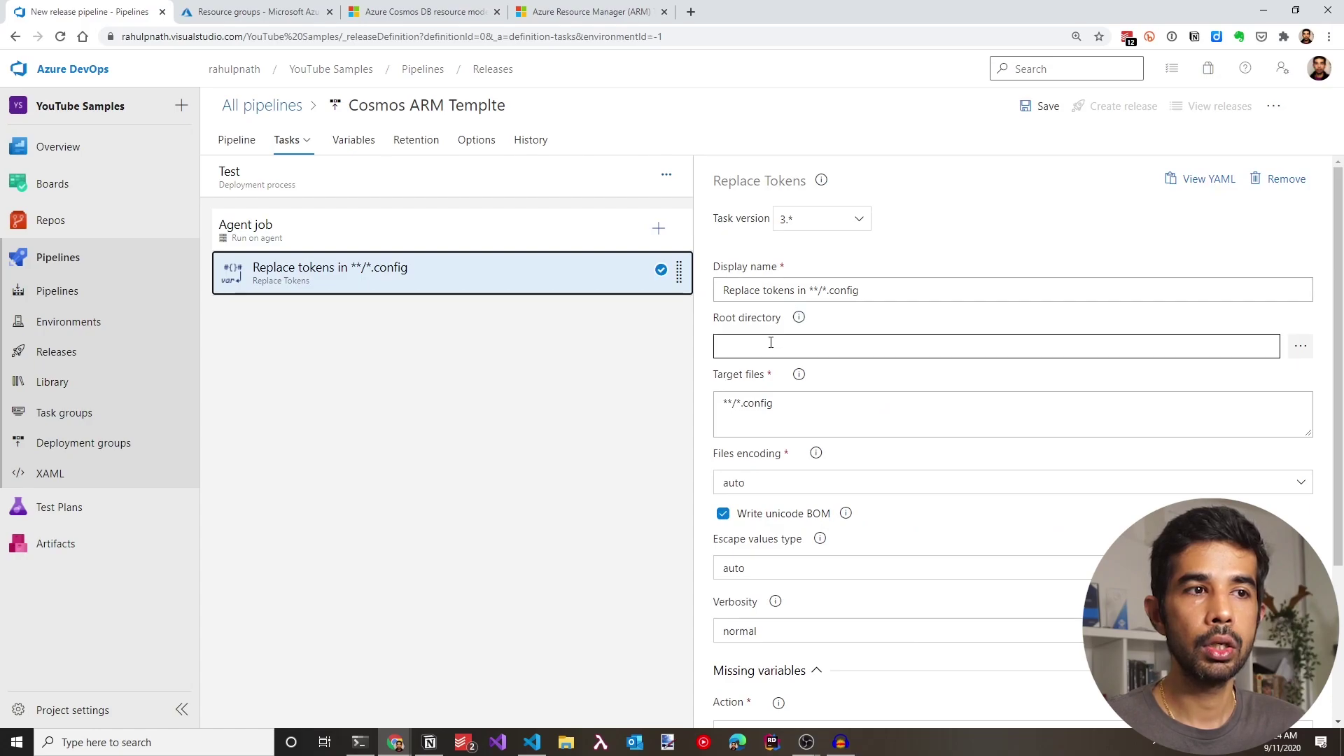
left_click(1305, 354)
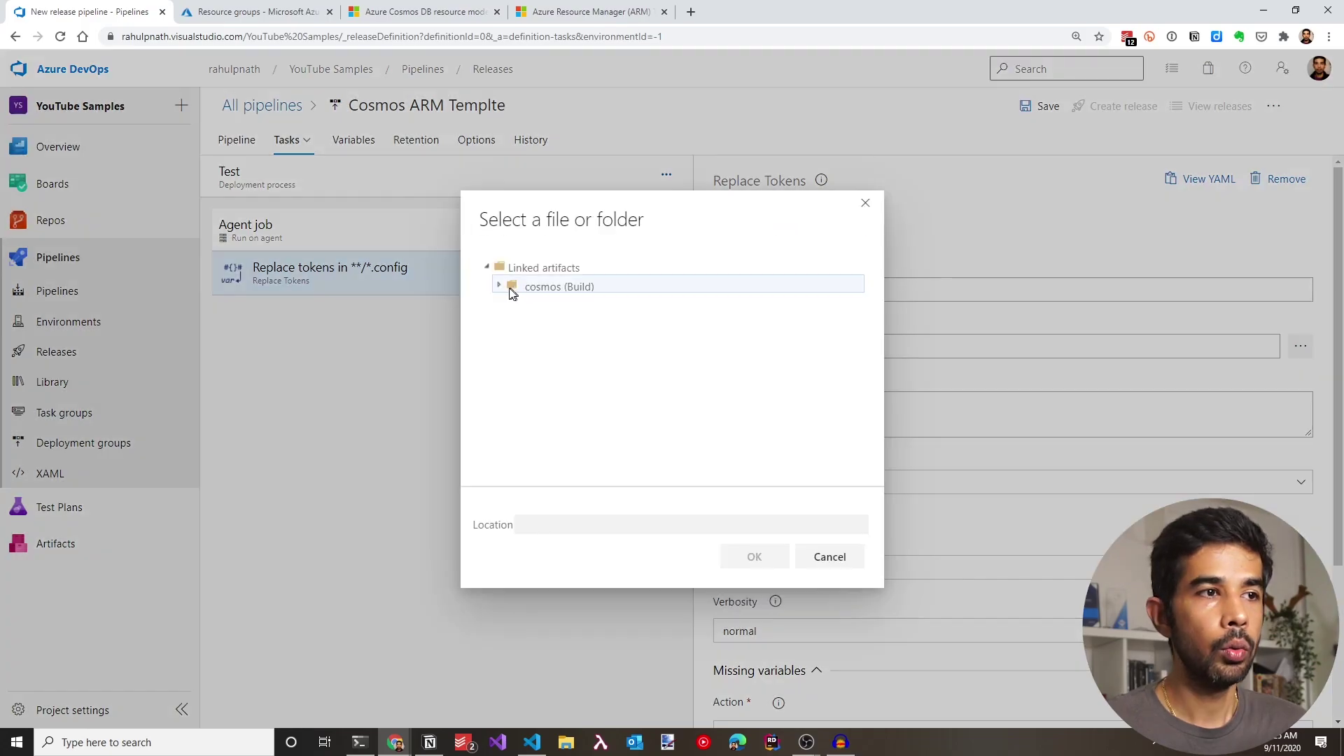
left_click(501, 289)
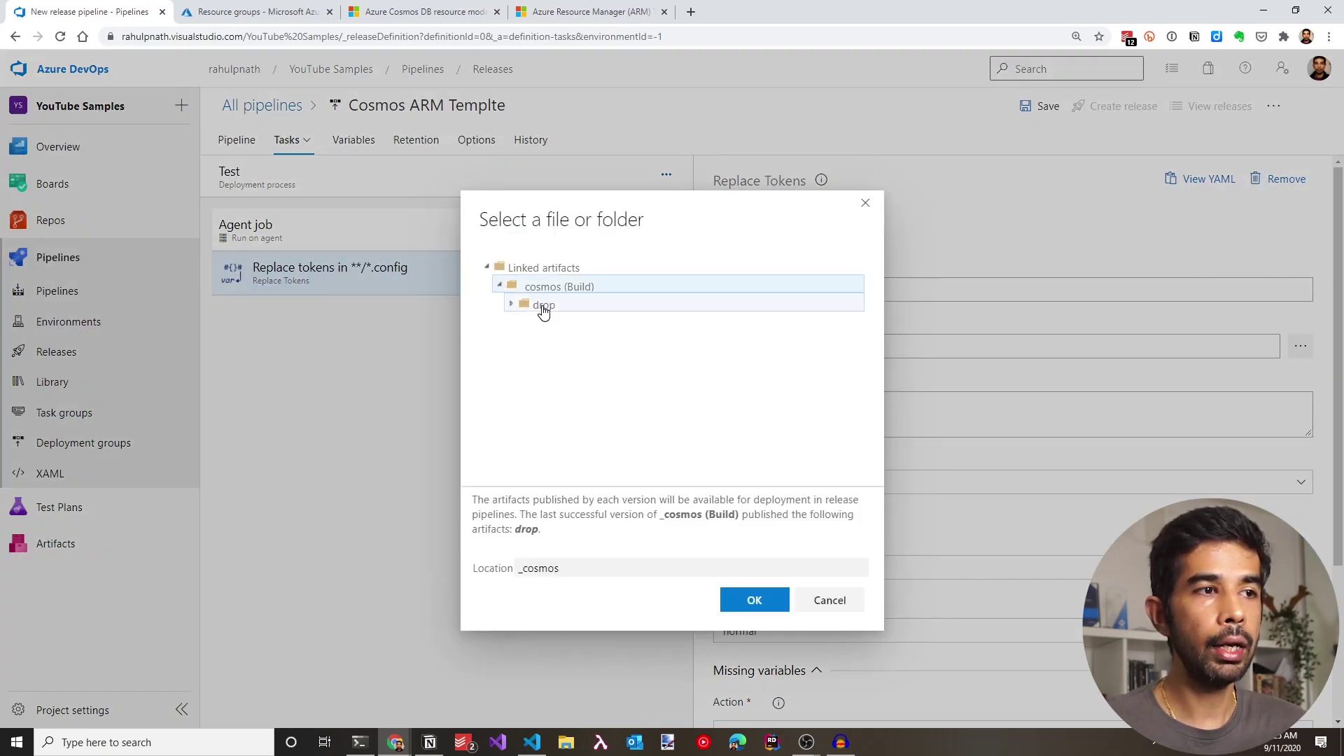
left_click(543, 309)
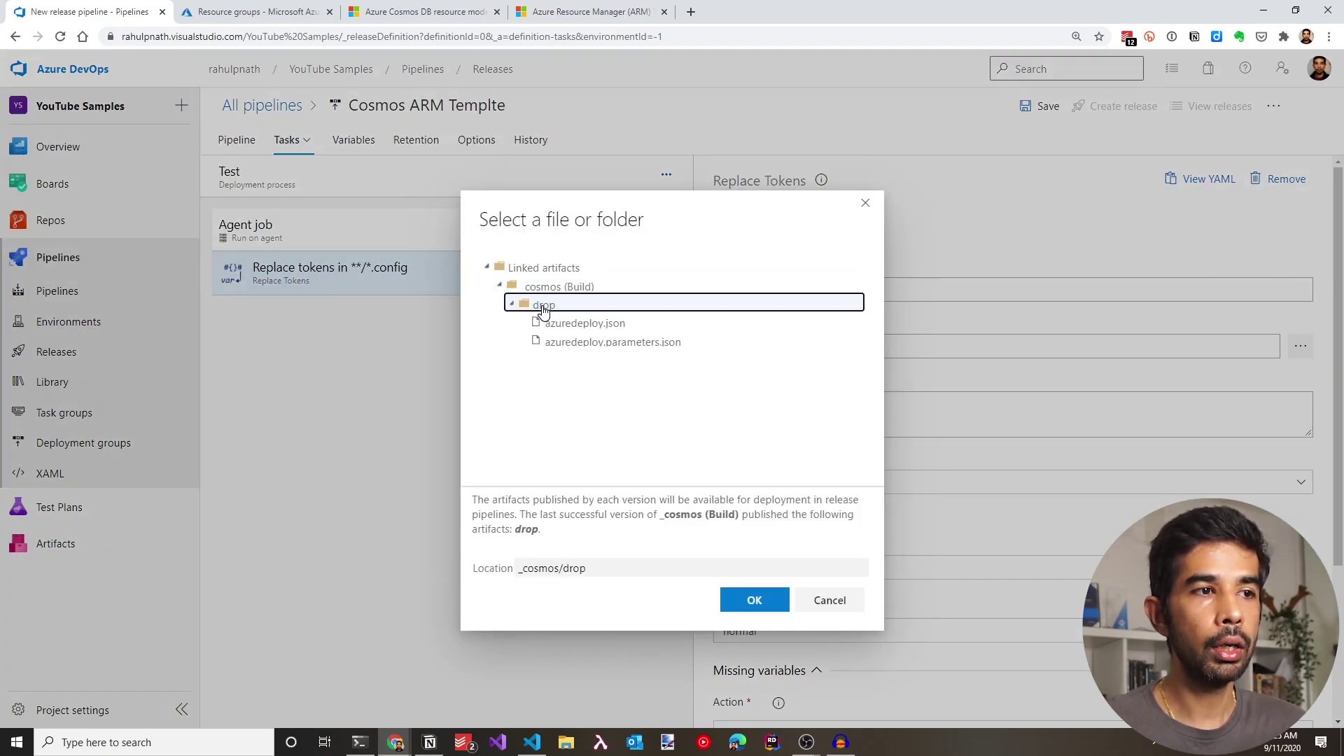
left_click(751, 598)
Step: Set the Replace Tokens target files to azuredeploy.parameters.json, copying the file name from Visual Studio Code
triple_click(788, 398)
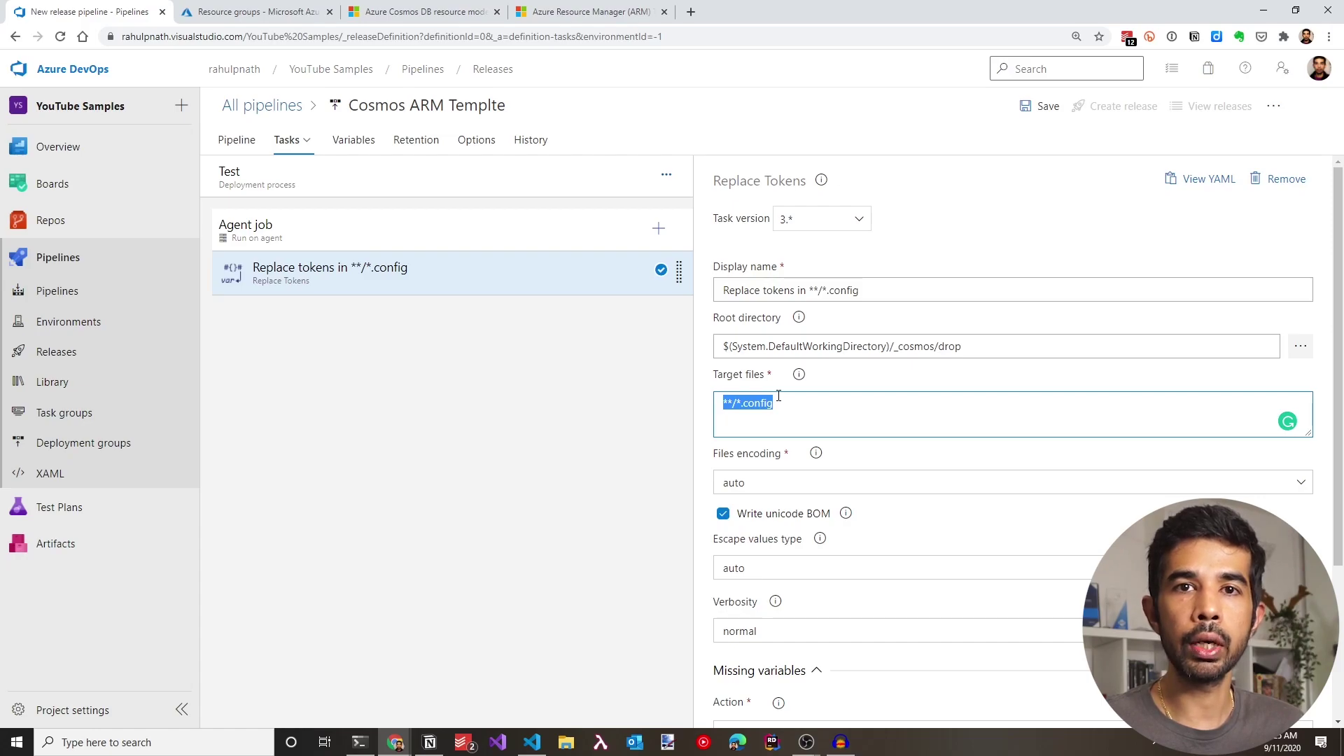
key("alt+Tab")
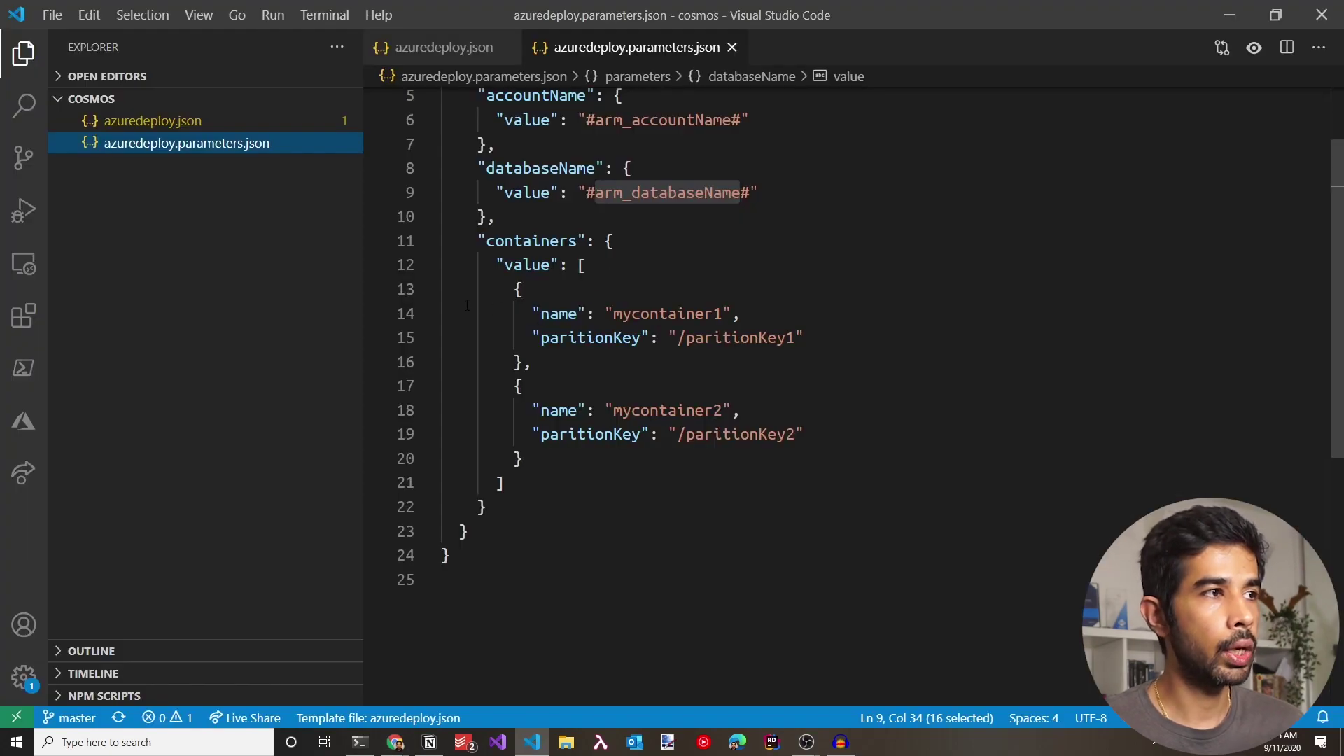
key("F2")
key("ctrl+a")
key("ctrl+c")
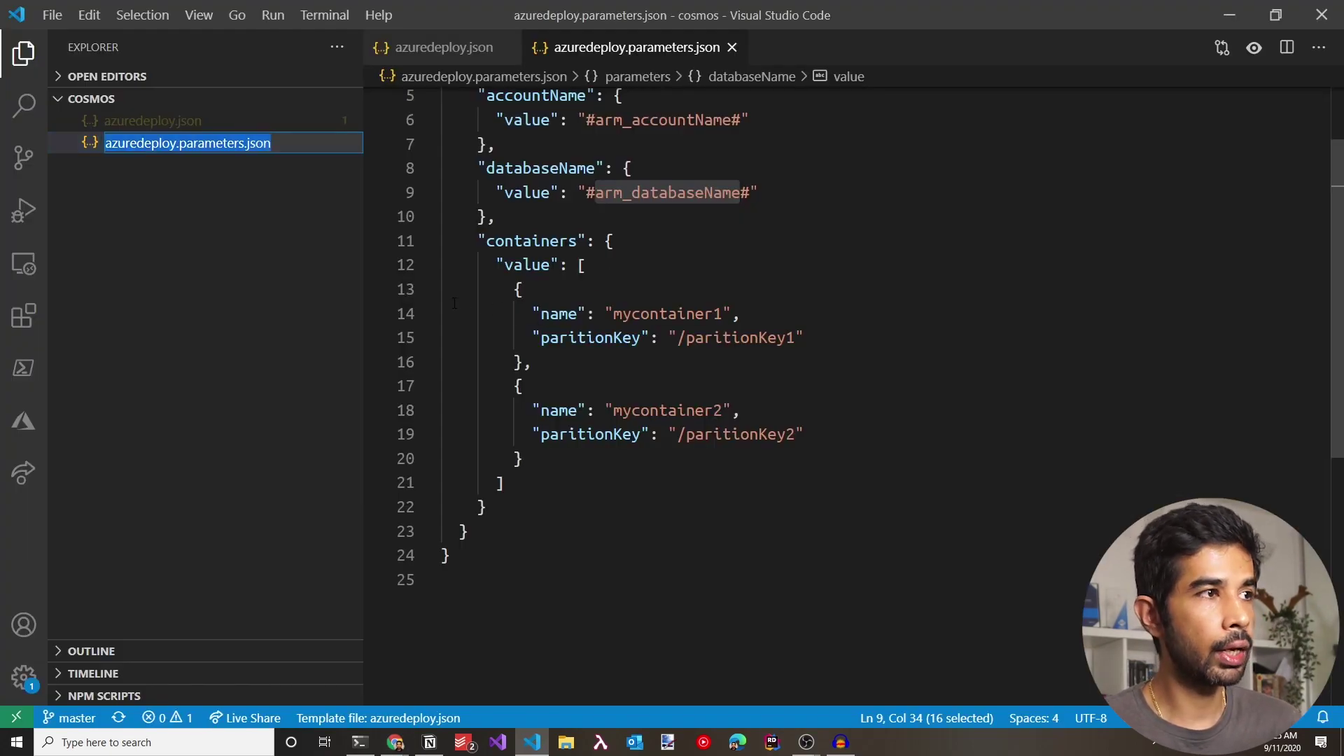
key("alt+Tab")
left_click(808, 417)
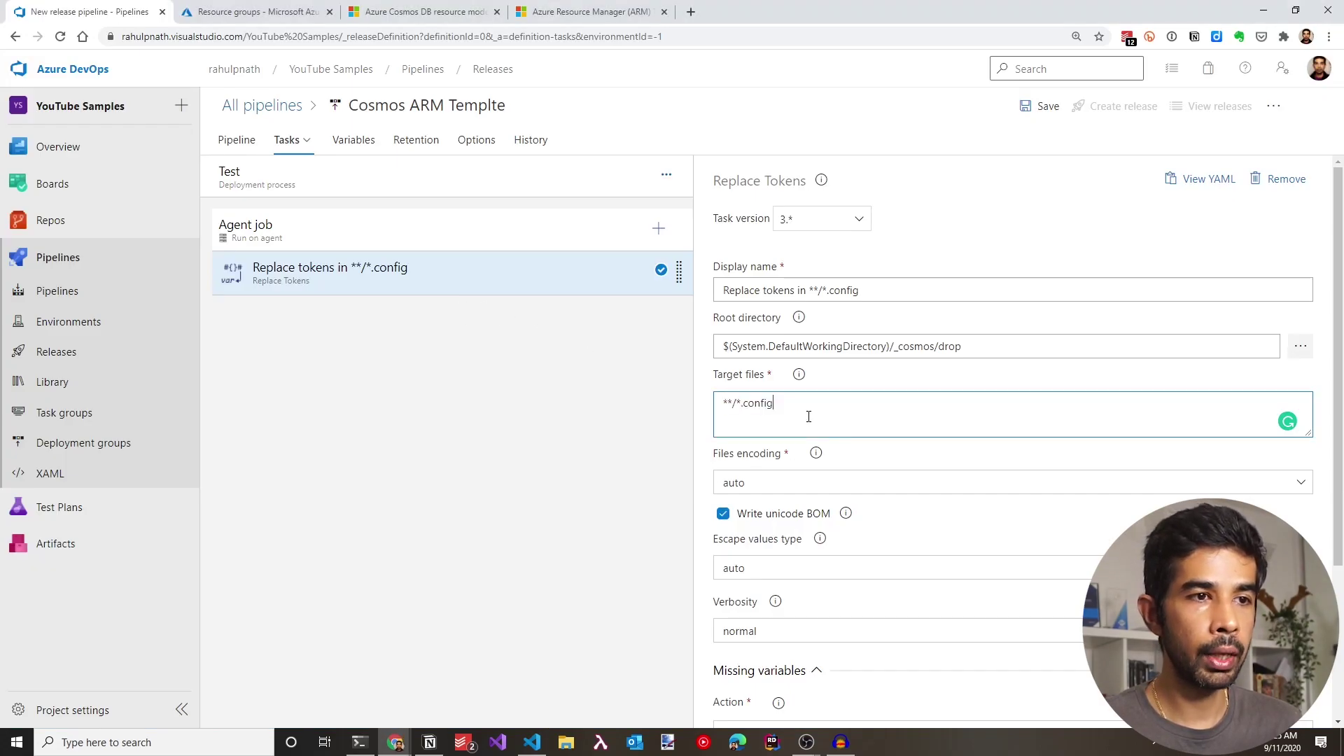
key("ctrl+a")
key("ctrl+v")
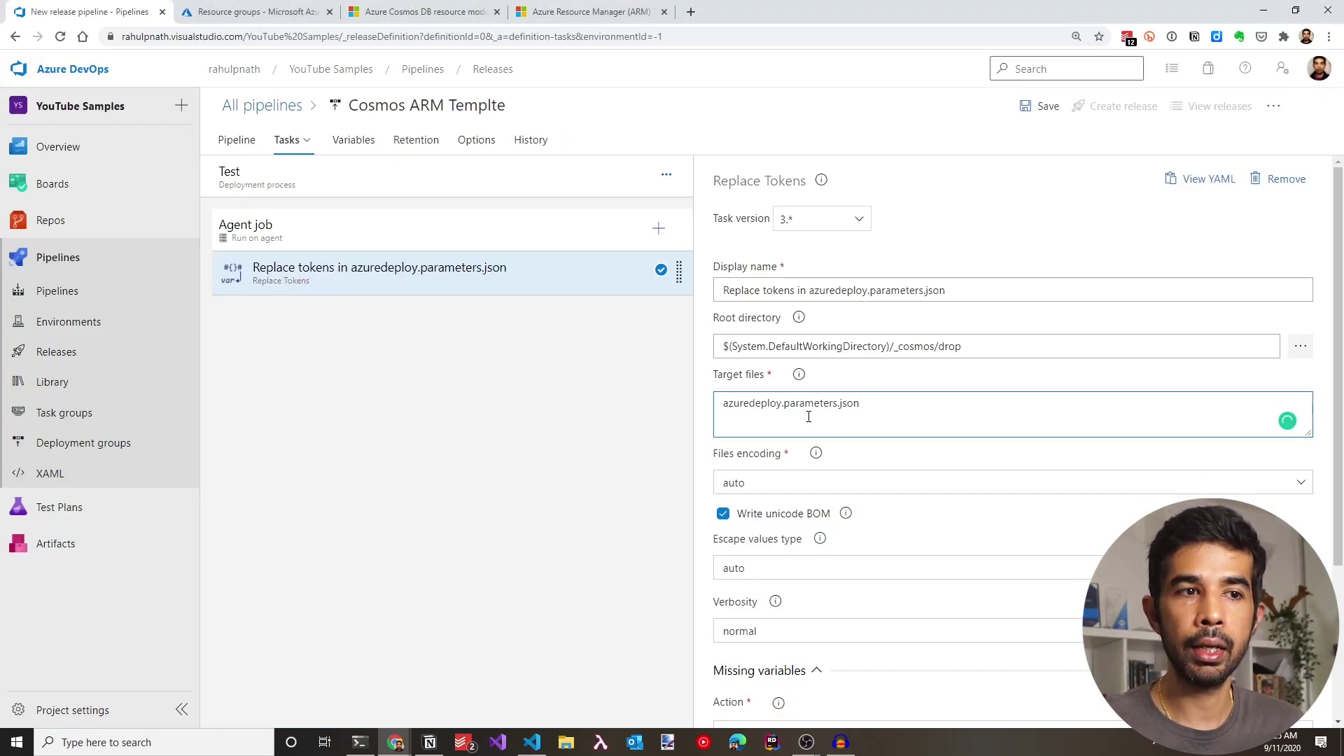
Step: Set both the token prefix and suffix to # in the advanced settings, matching the placeholders in the parameters file in Visual Studio Code
scroll(821, 551, "down", 2)
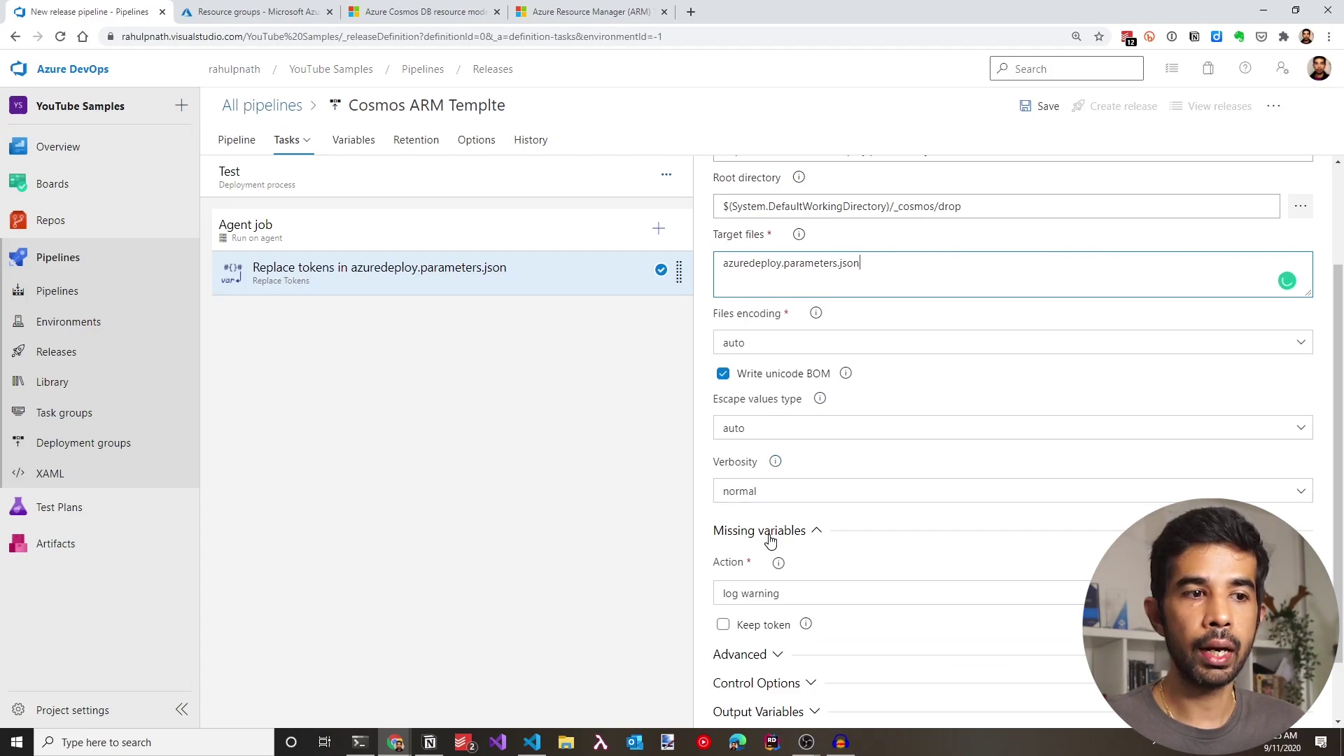
scroll(790, 503, "down", 1)
left_click(767, 584)
scroll(766, 584, "down", 3)
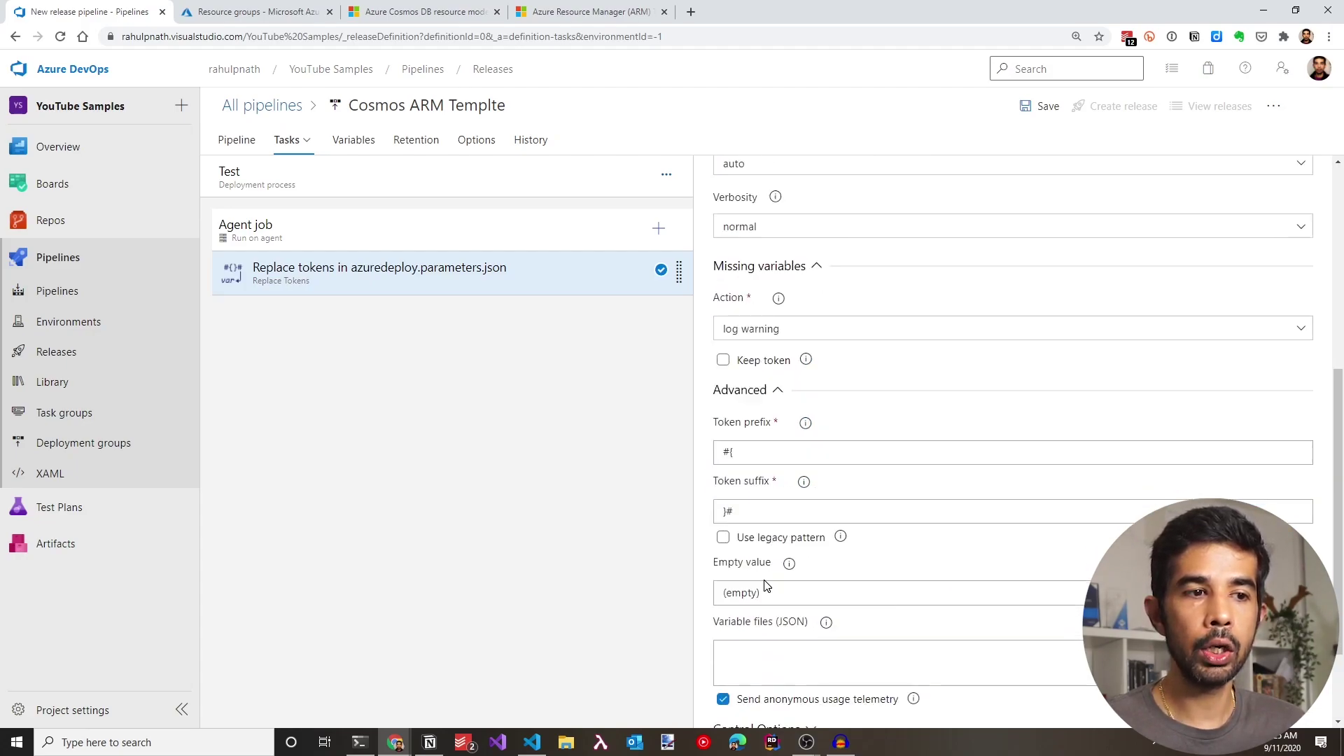
scroll(844, 511, "down", 1)
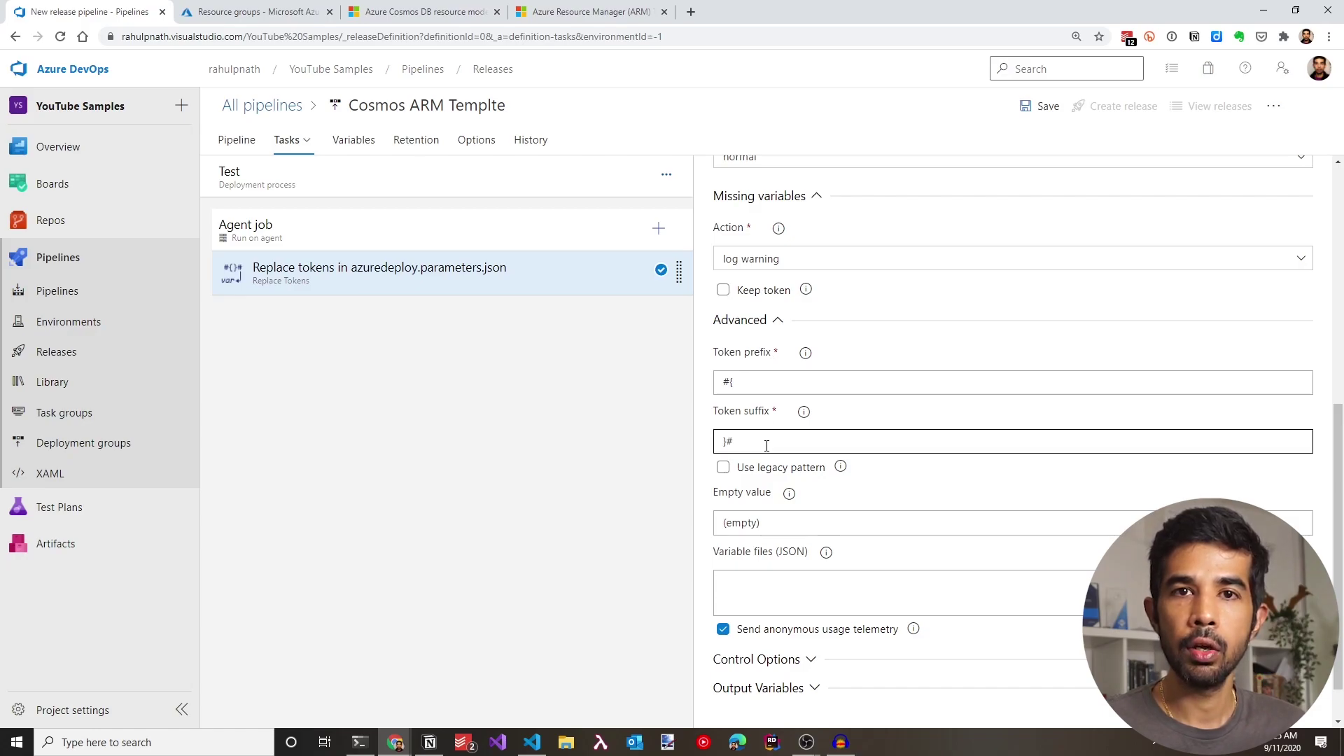
key("alt+Tab")
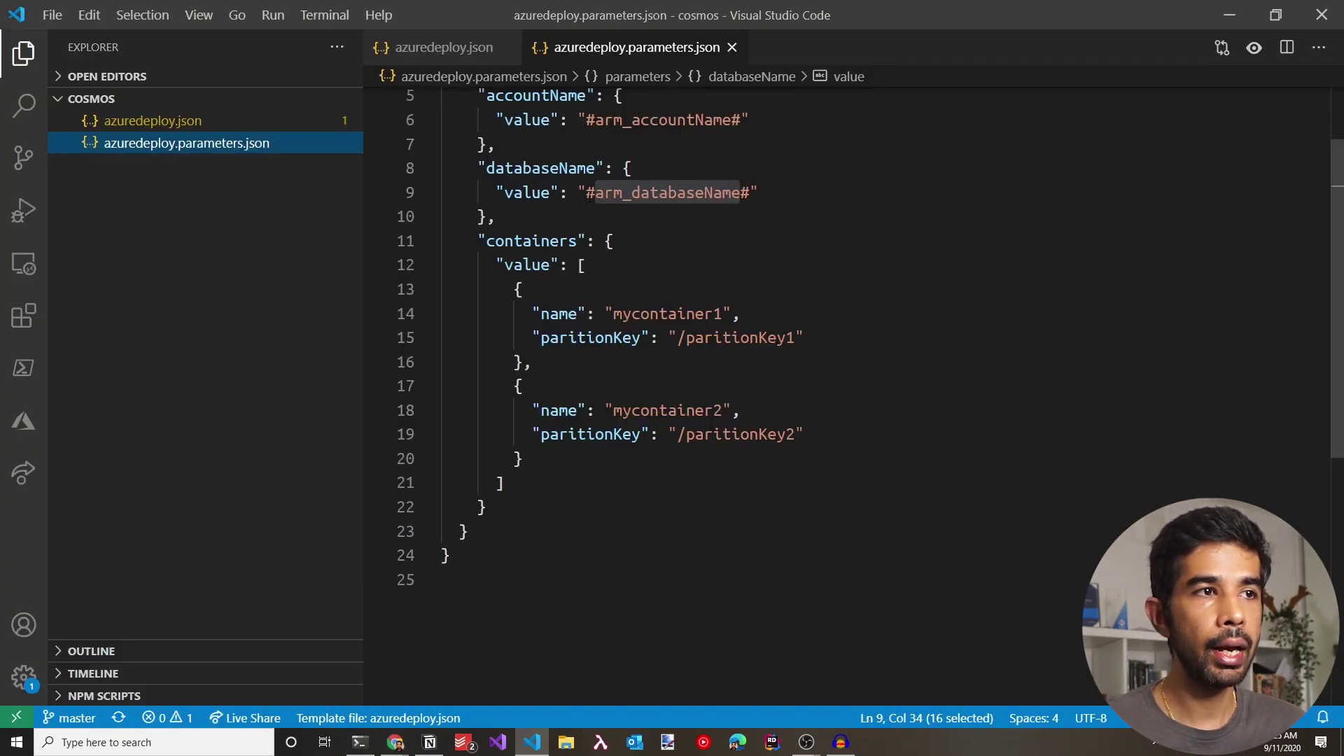
left_click_drag(586, 193, 592, 194)
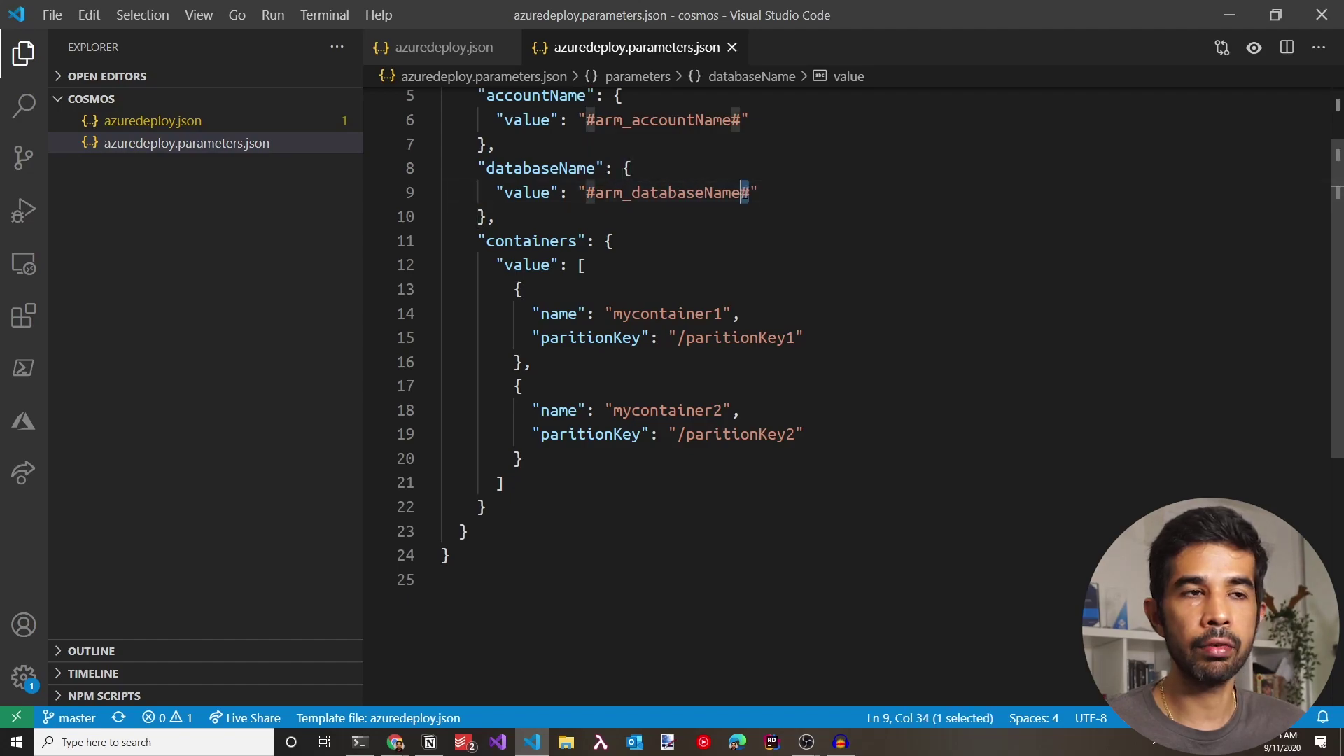
key("alt+Tab")
left_click(797, 387)
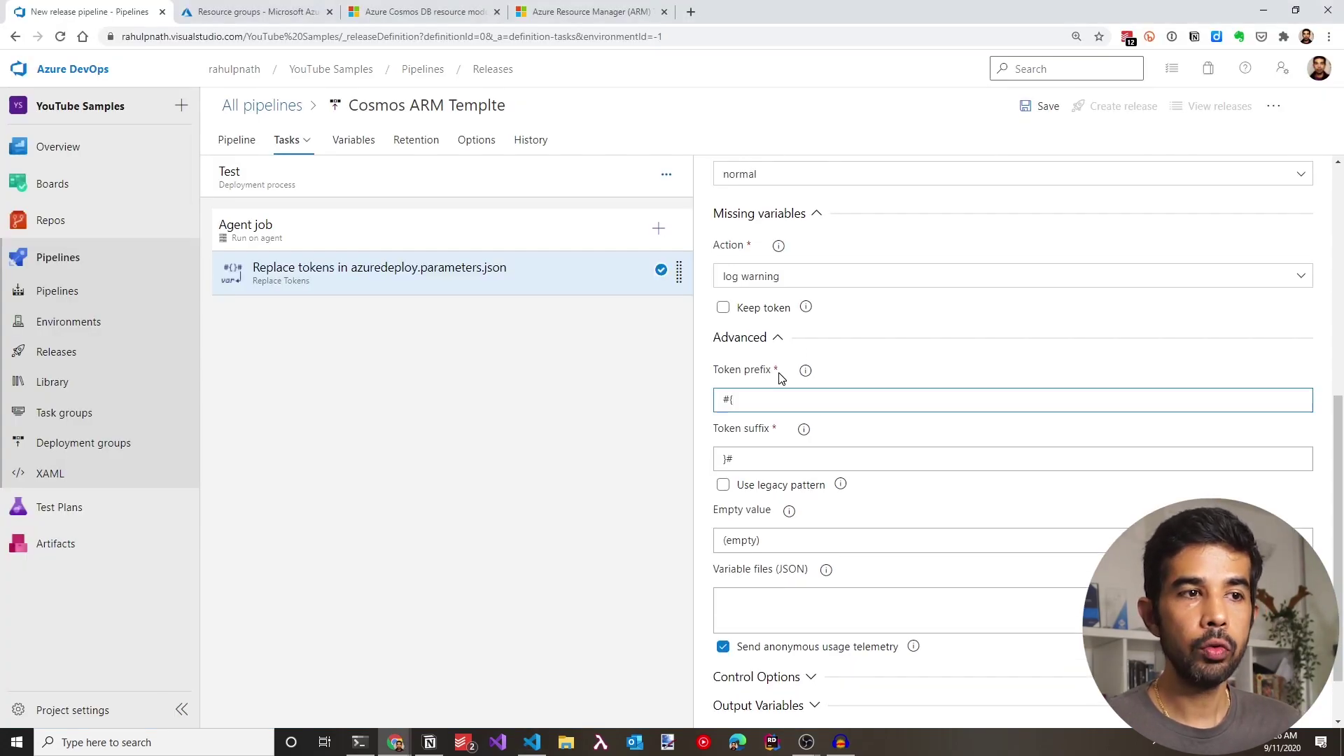
left_click(727, 459)
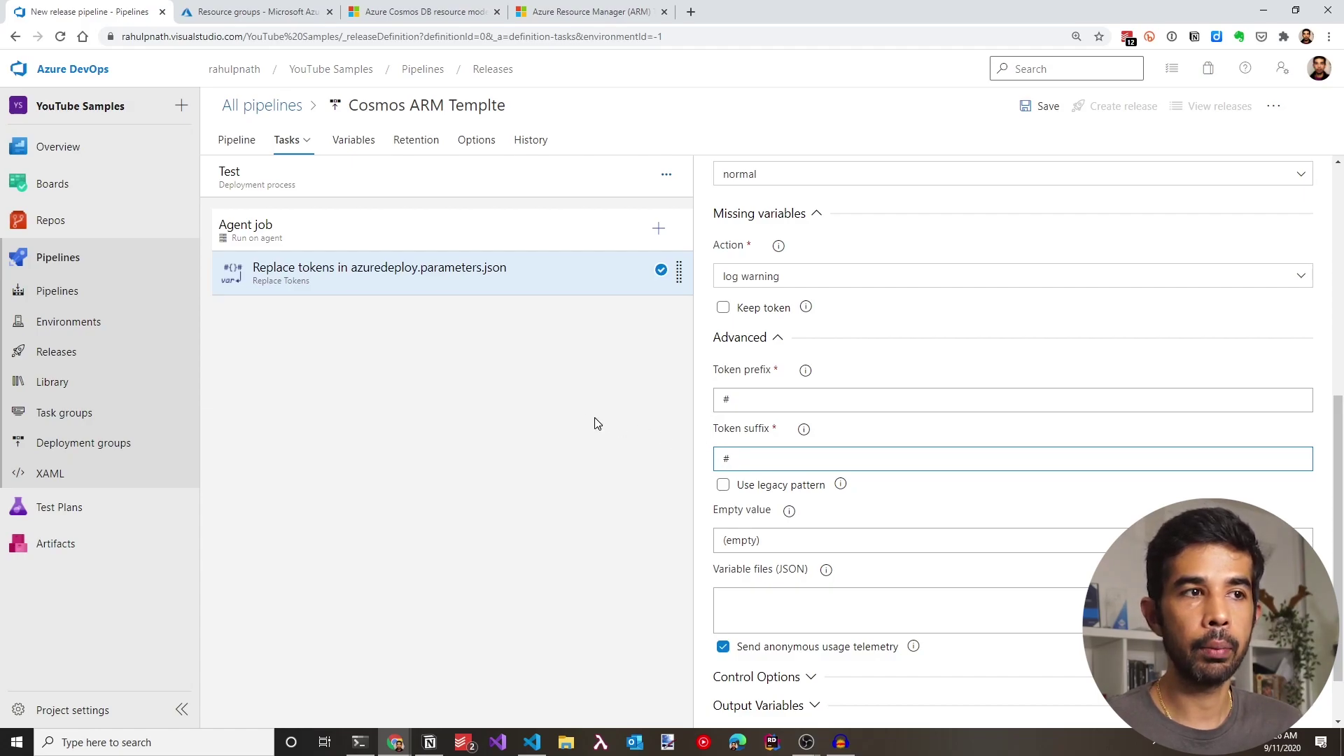
Step: Search the tasks for "arm" and add the ARM template deployment task to the agent job
left_click(658, 228)
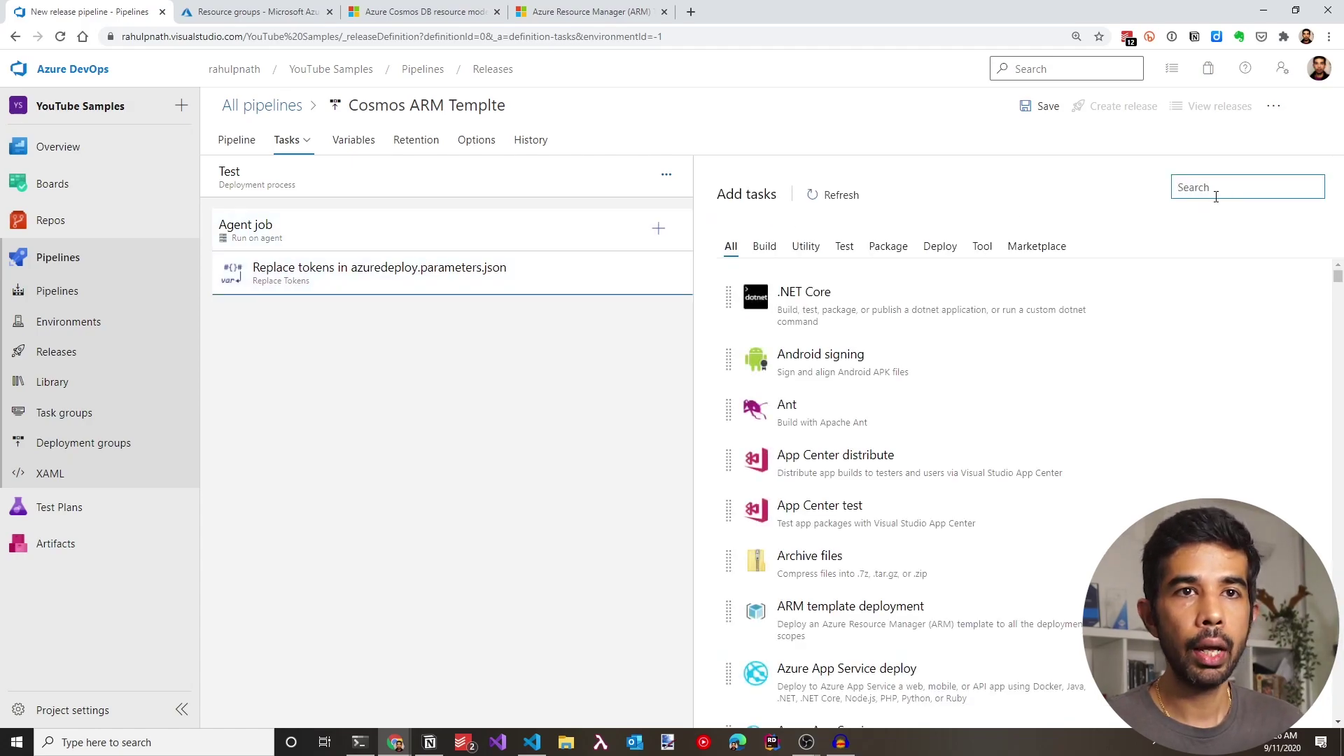
type("arm")
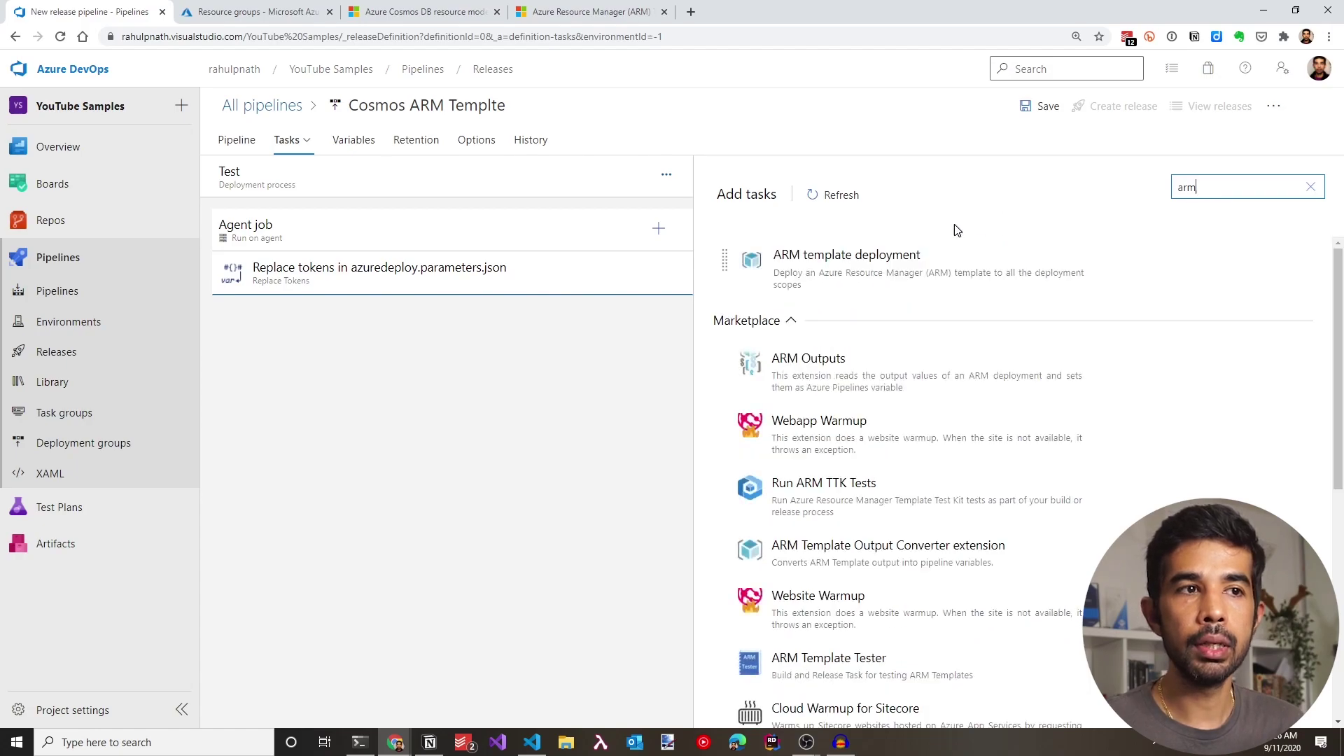
left_click(846, 271)
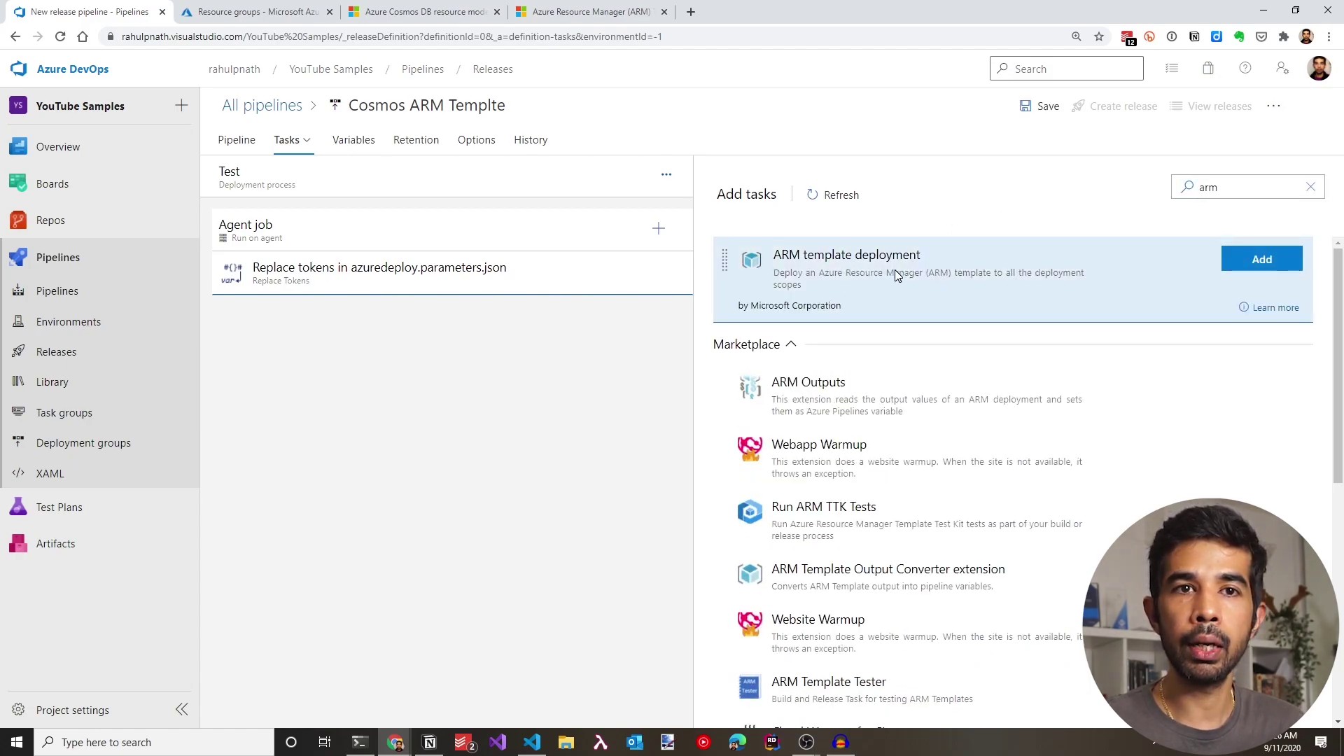
left_click(1260, 260)
Step: In the ARM template deployment task, set the Azure Resource Manager connection and the subscription to Visual Studio Professional with MSDN
left_click(514, 324)
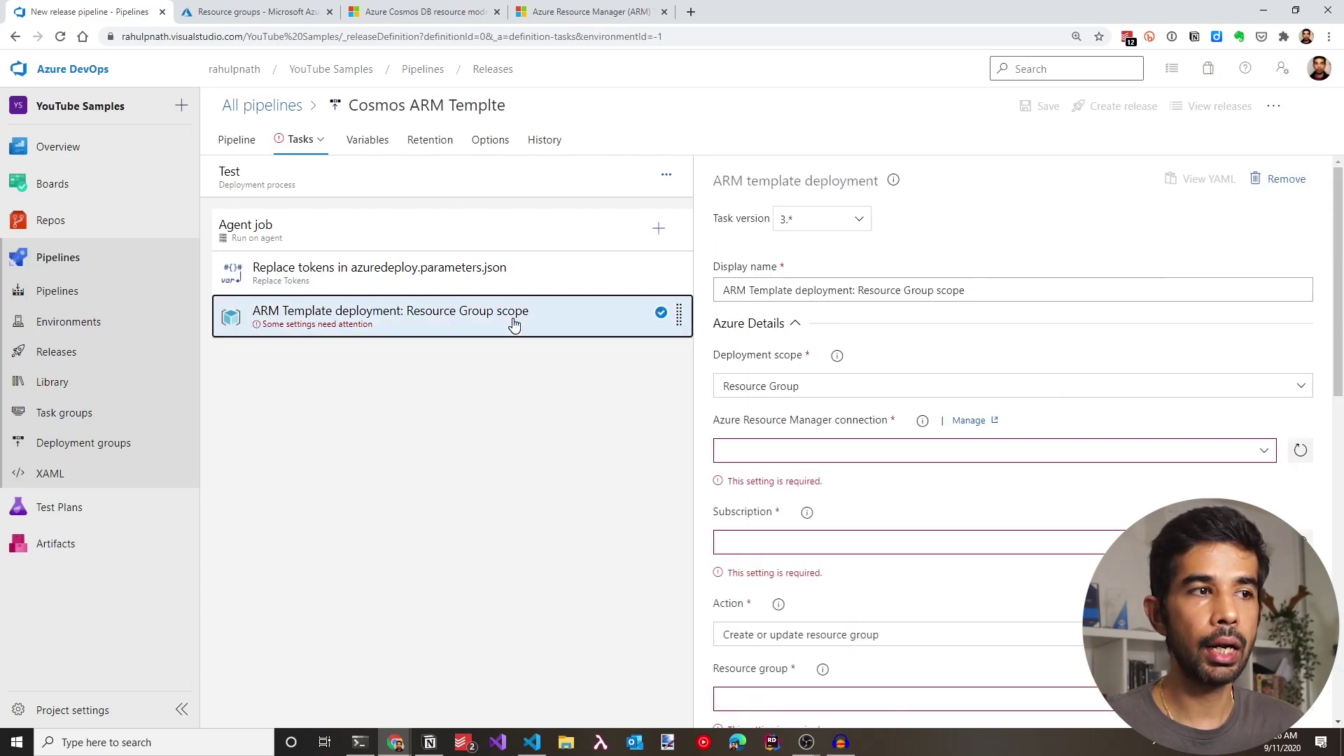
scroll(933, 459, "down", 2)
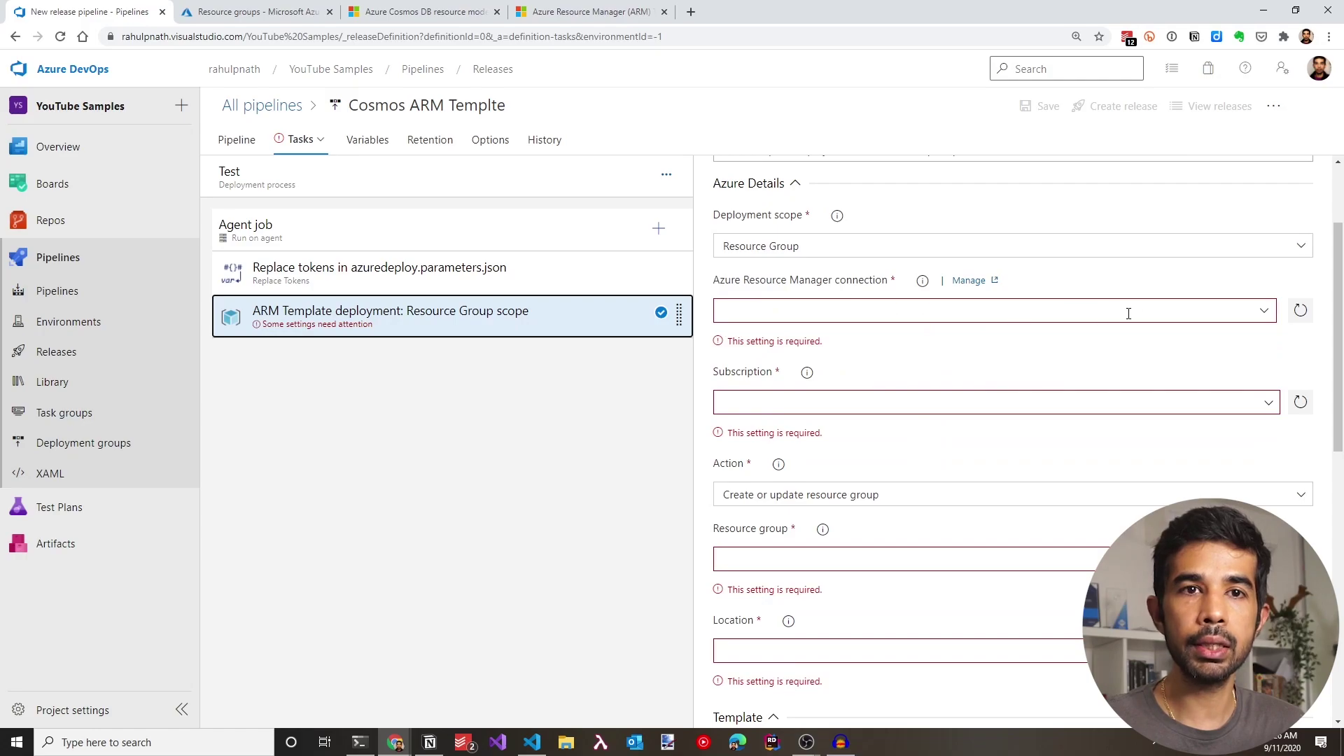
left_click(1265, 312)
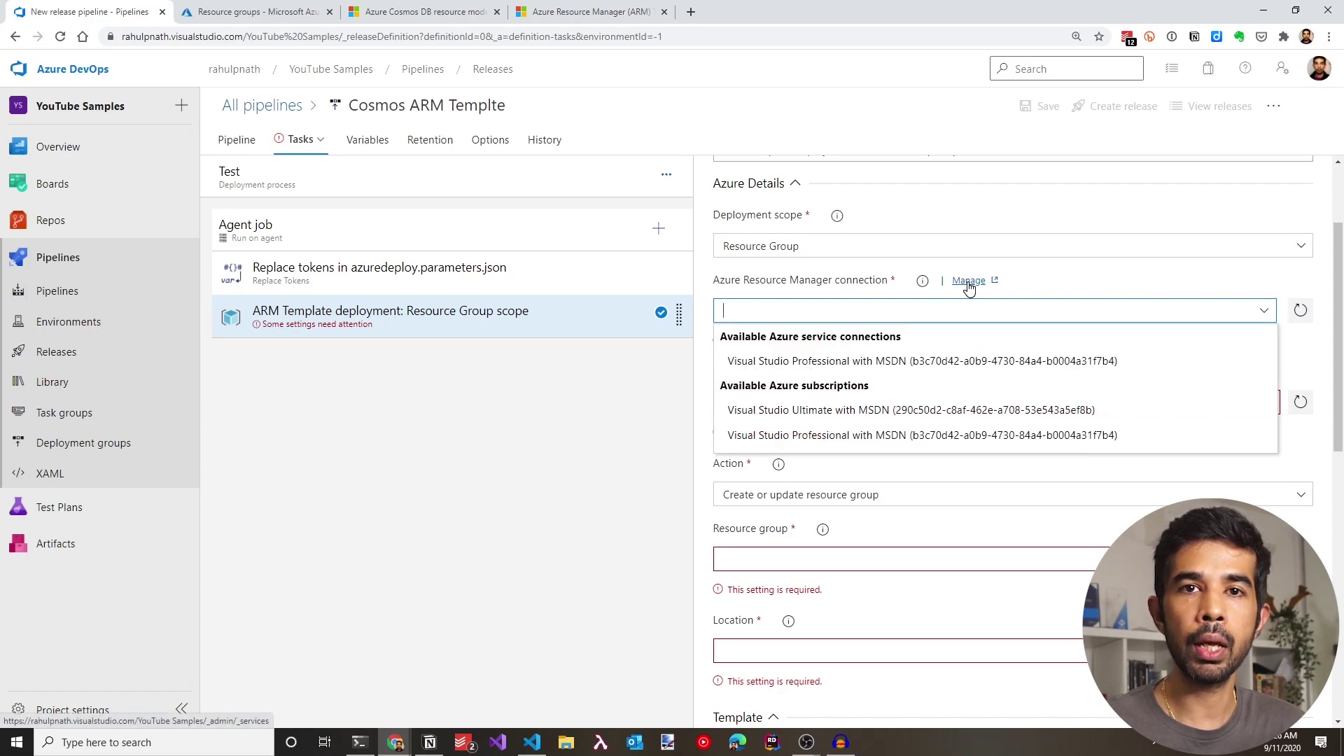
left_click(854, 362)
left_click(1269, 391)
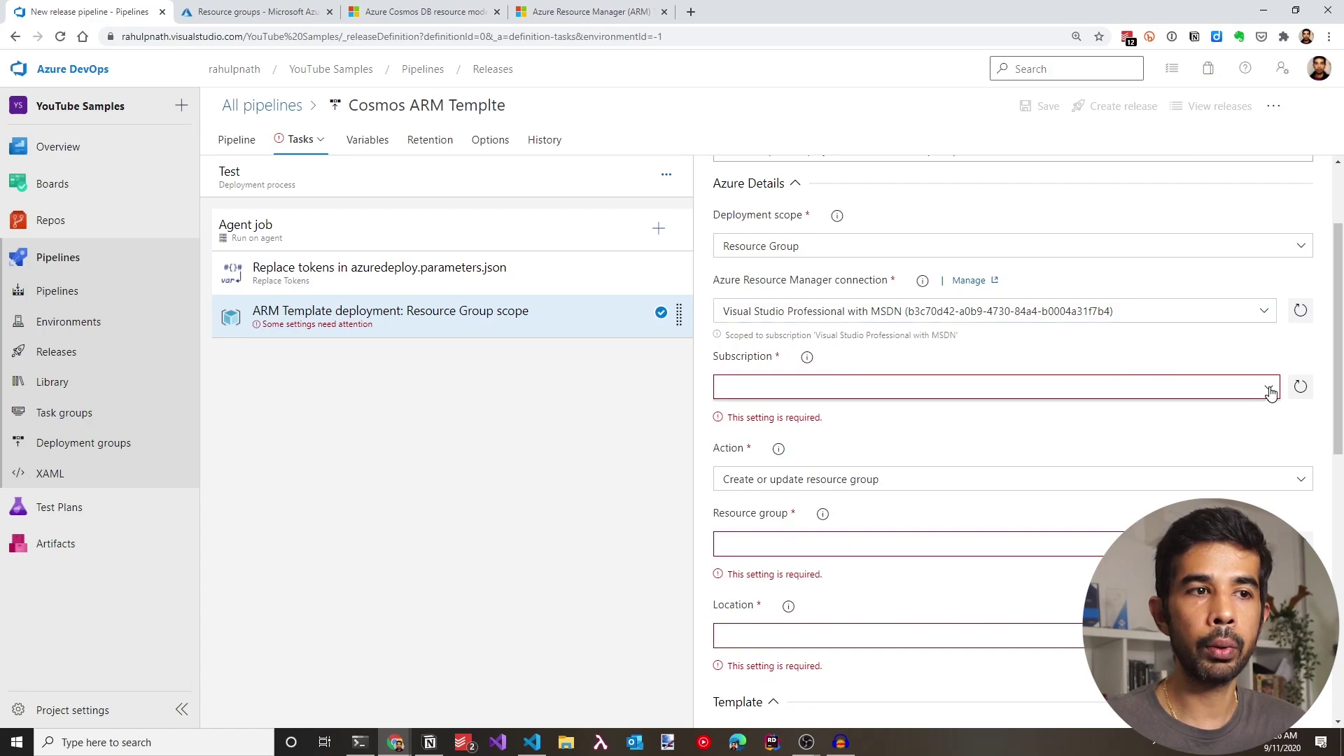
left_click(840, 413)
Step: Choose Create or update resource group as the deployment action and enter Delete-Test as the resource group
scroll(843, 329, "down", 2)
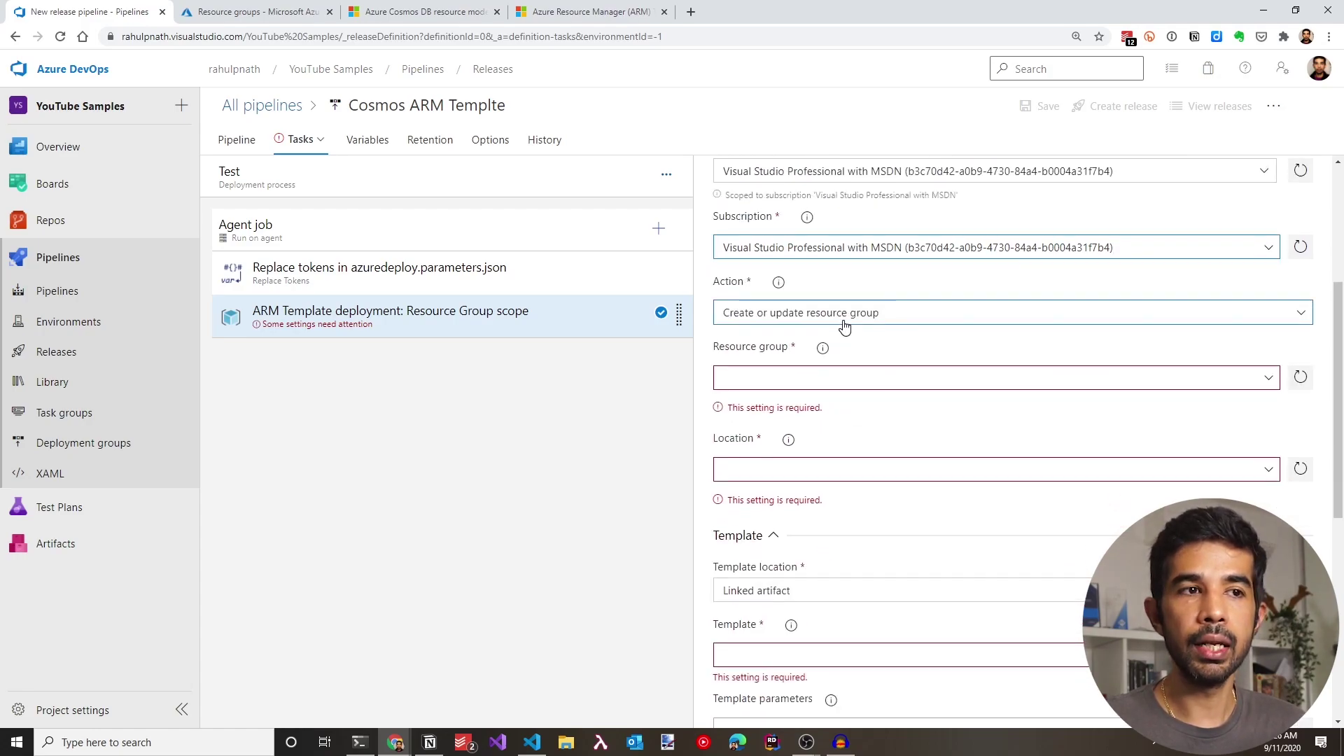
left_click(840, 321)
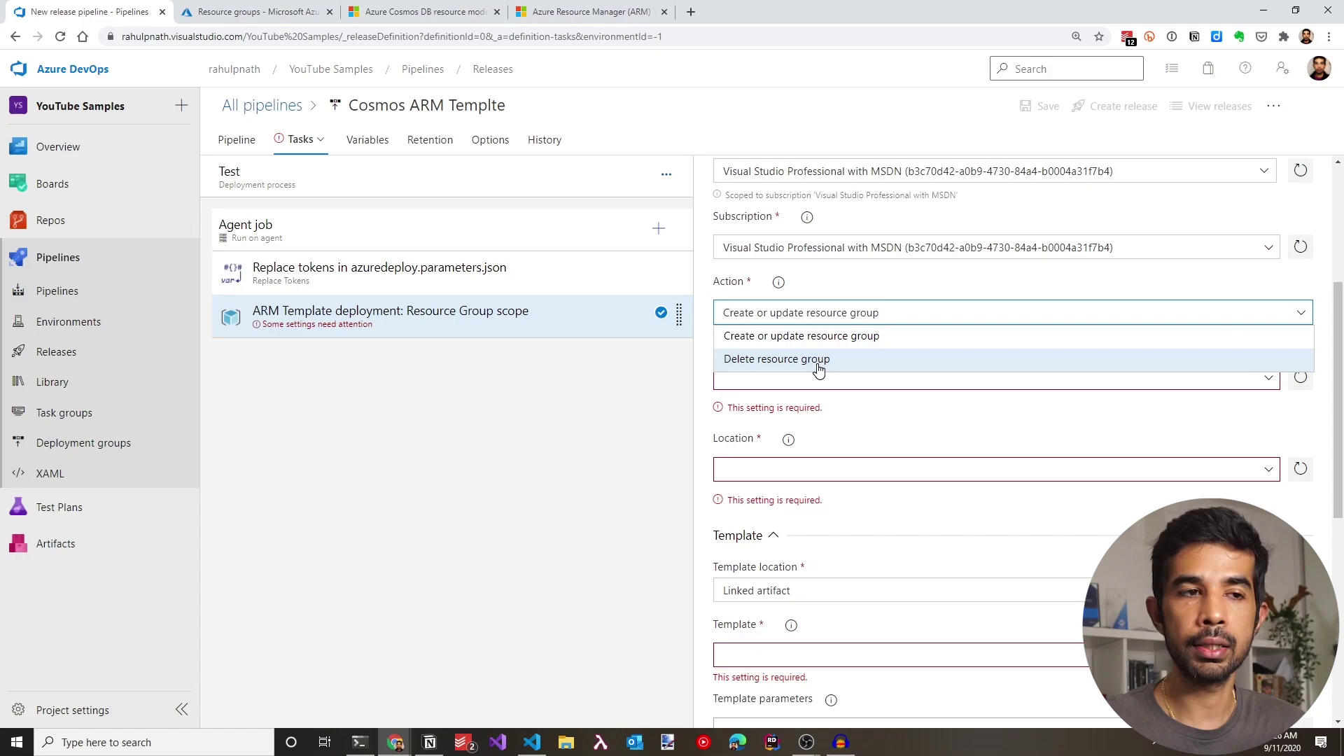
left_click(835, 335)
left_click(821, 376)
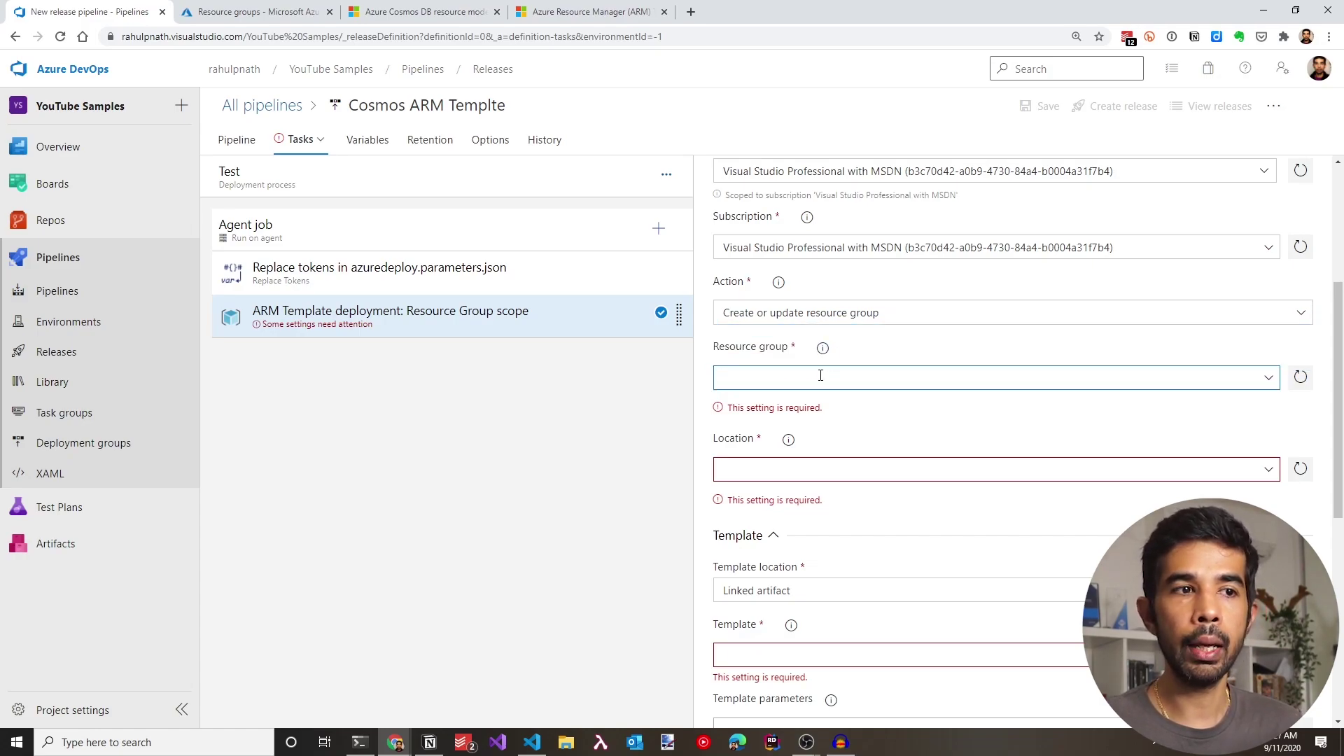
type("Delete-Test")
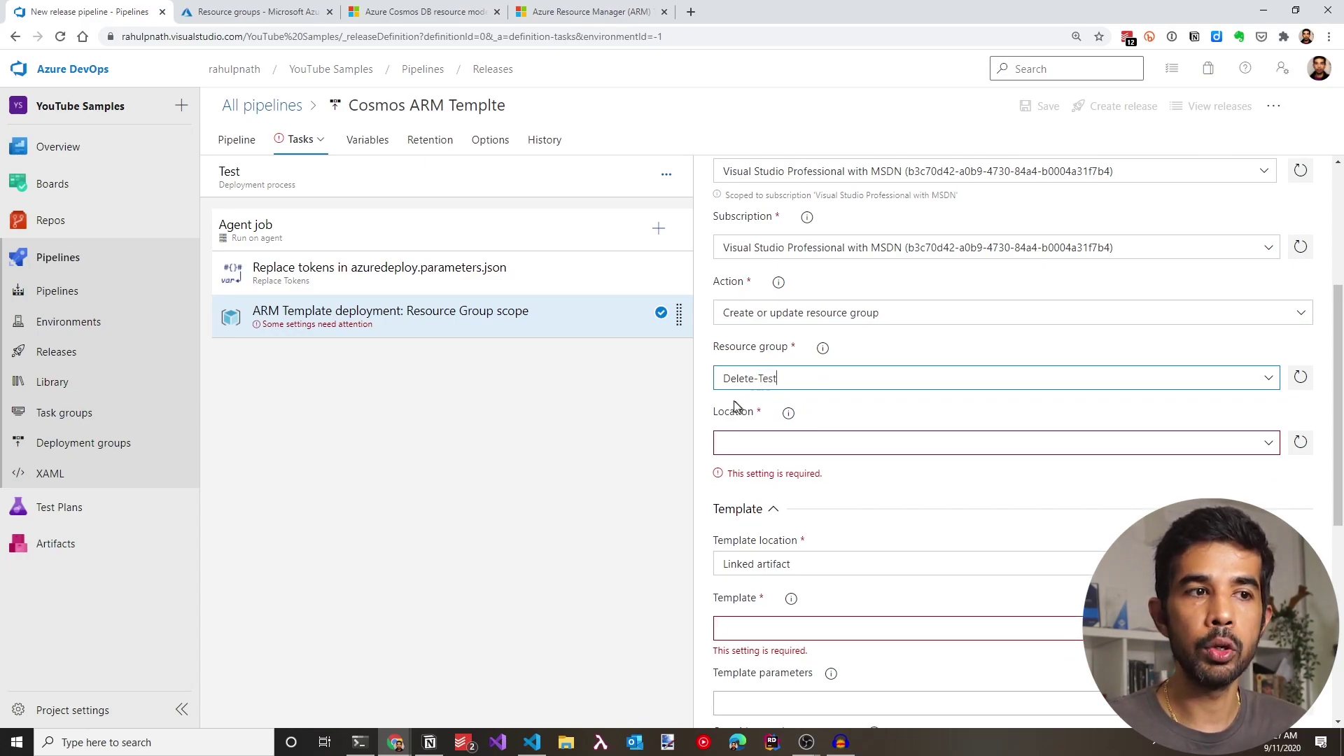
Step: Set the location for the Delete-Test resource group to Australia East in the ARM template deployment task
double_click(744, 378)
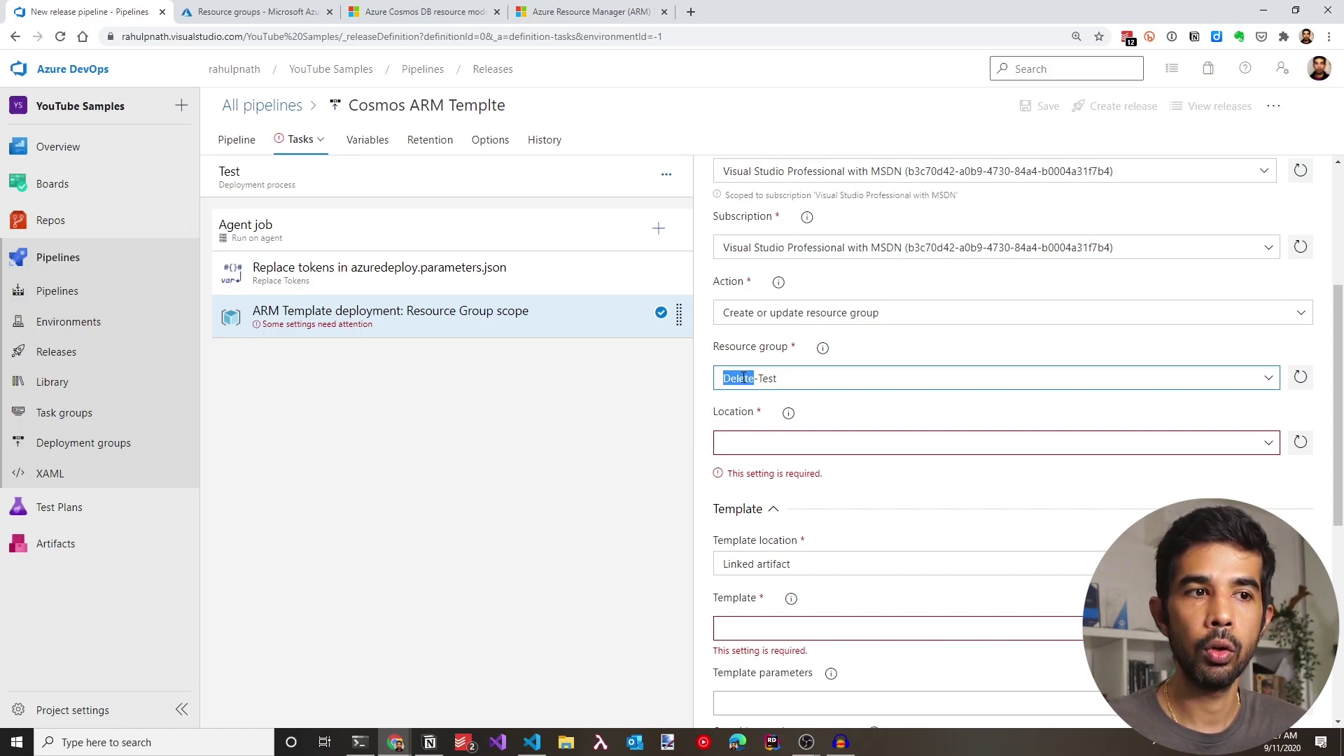
left_click(771, 442)
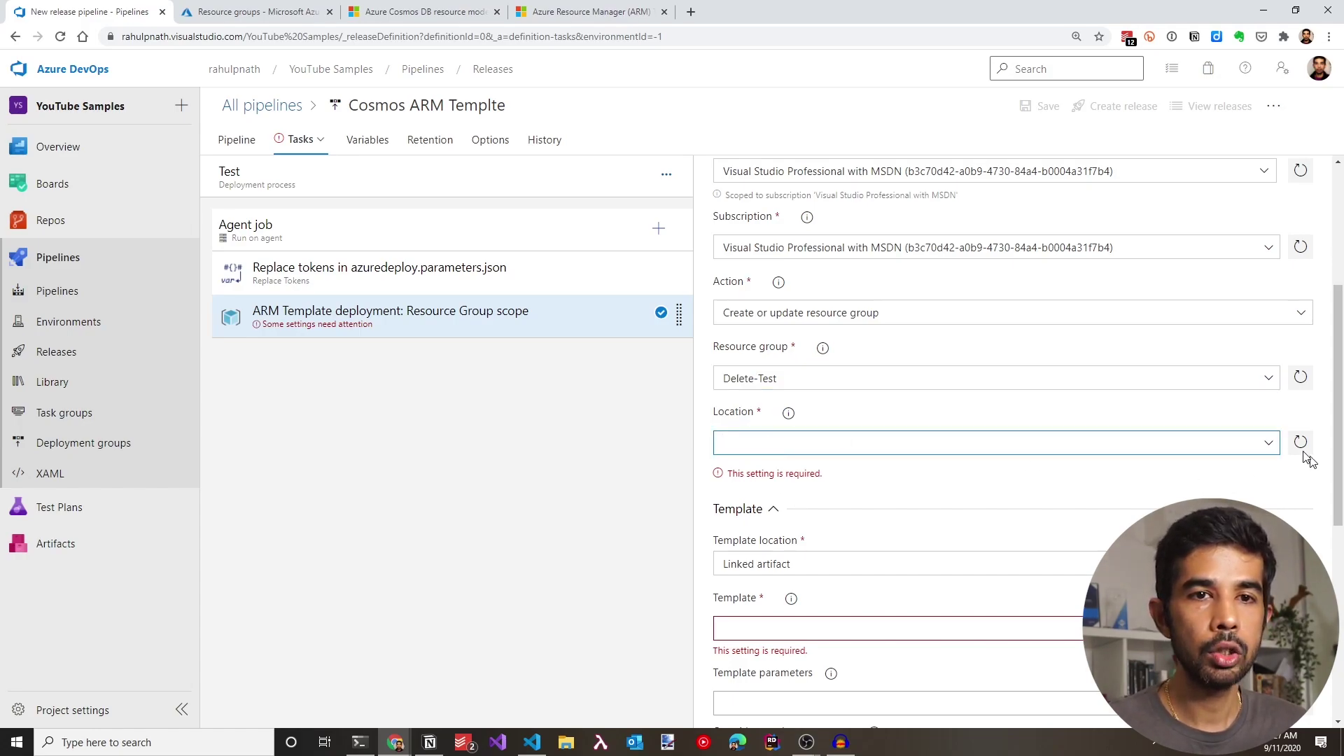
left_click(924, 442)
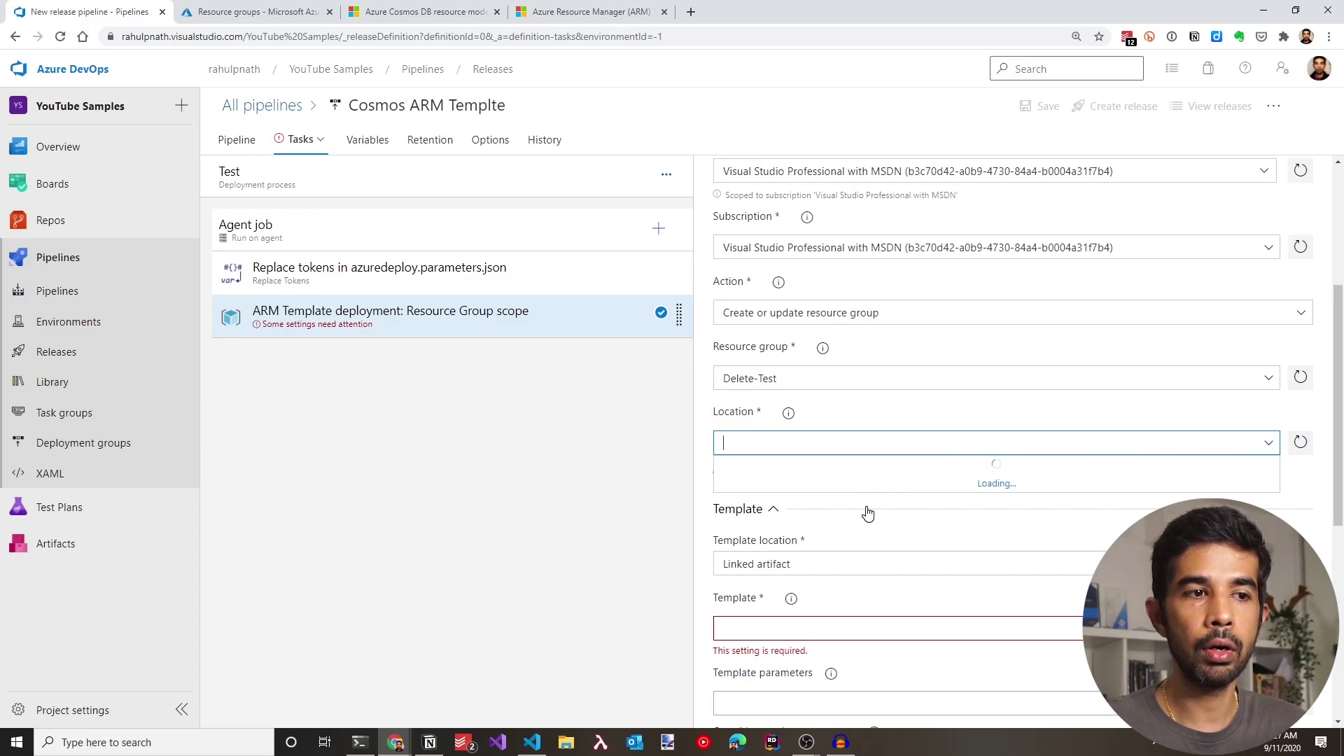
type("Australia East")
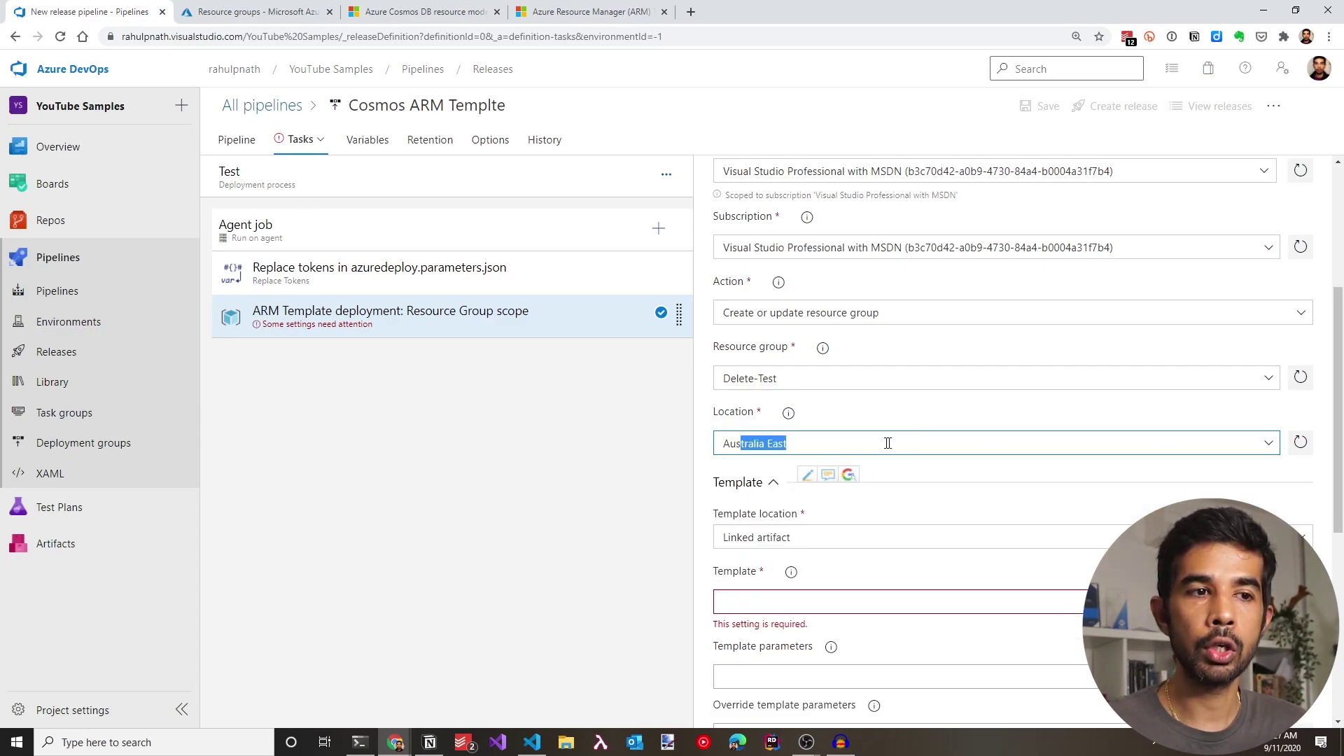
left_click(896, 424)
Step: Select azuredeploy.json from the drop folder of the linked cosmos build artifact as the template
scroll(791, 402, "down", 2)
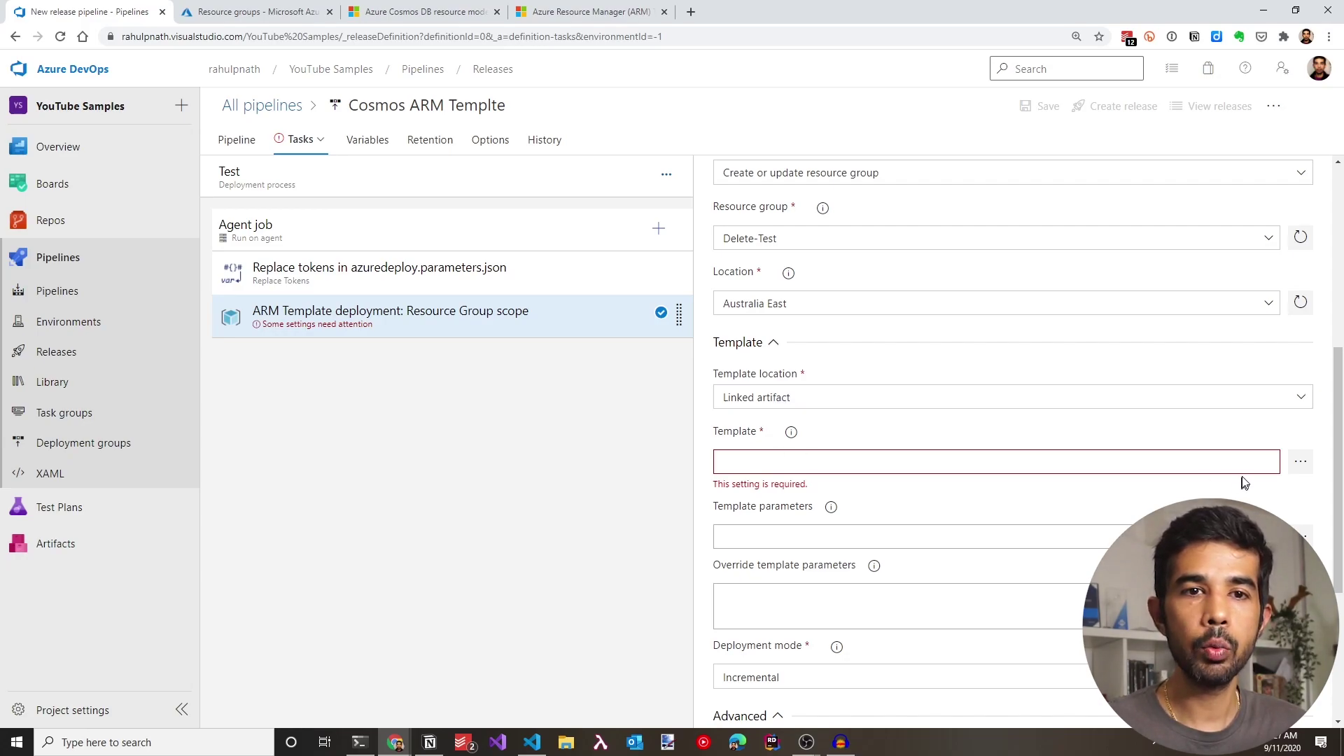
left_click(1300, 461)
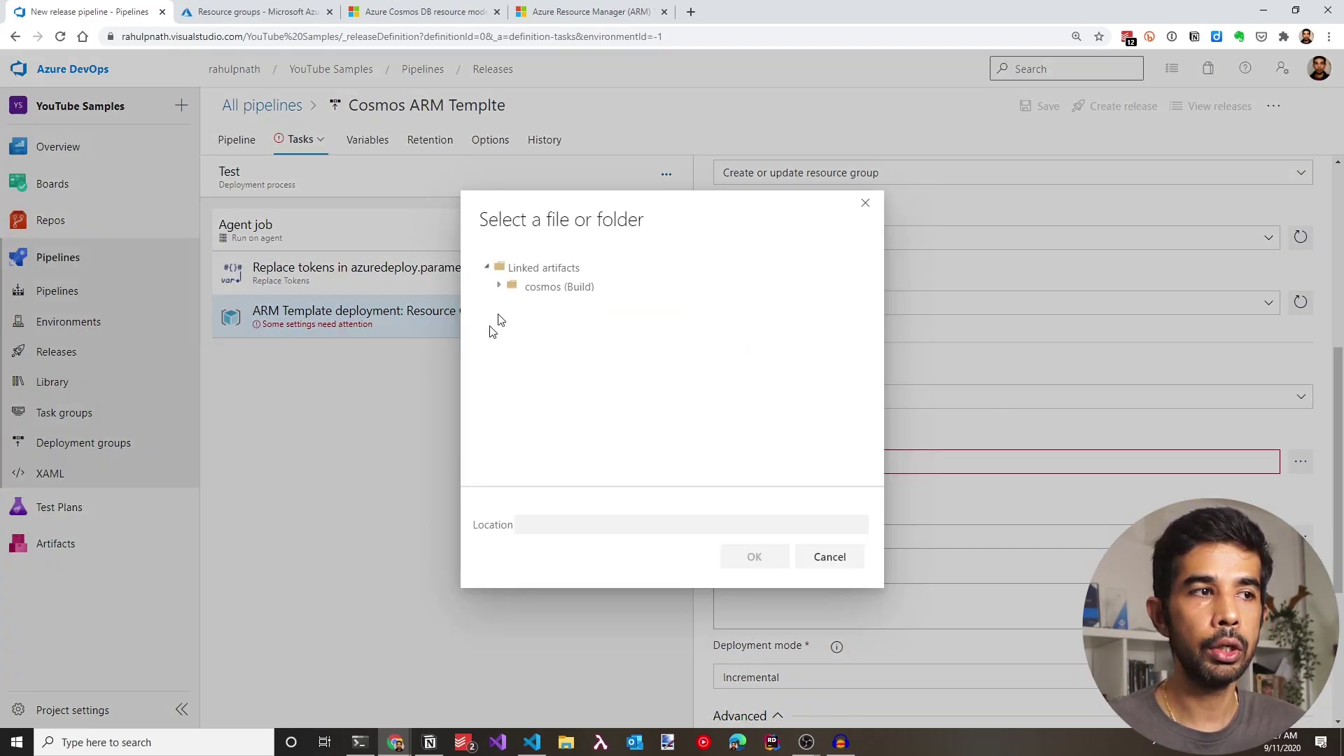
left_click(500, 286)
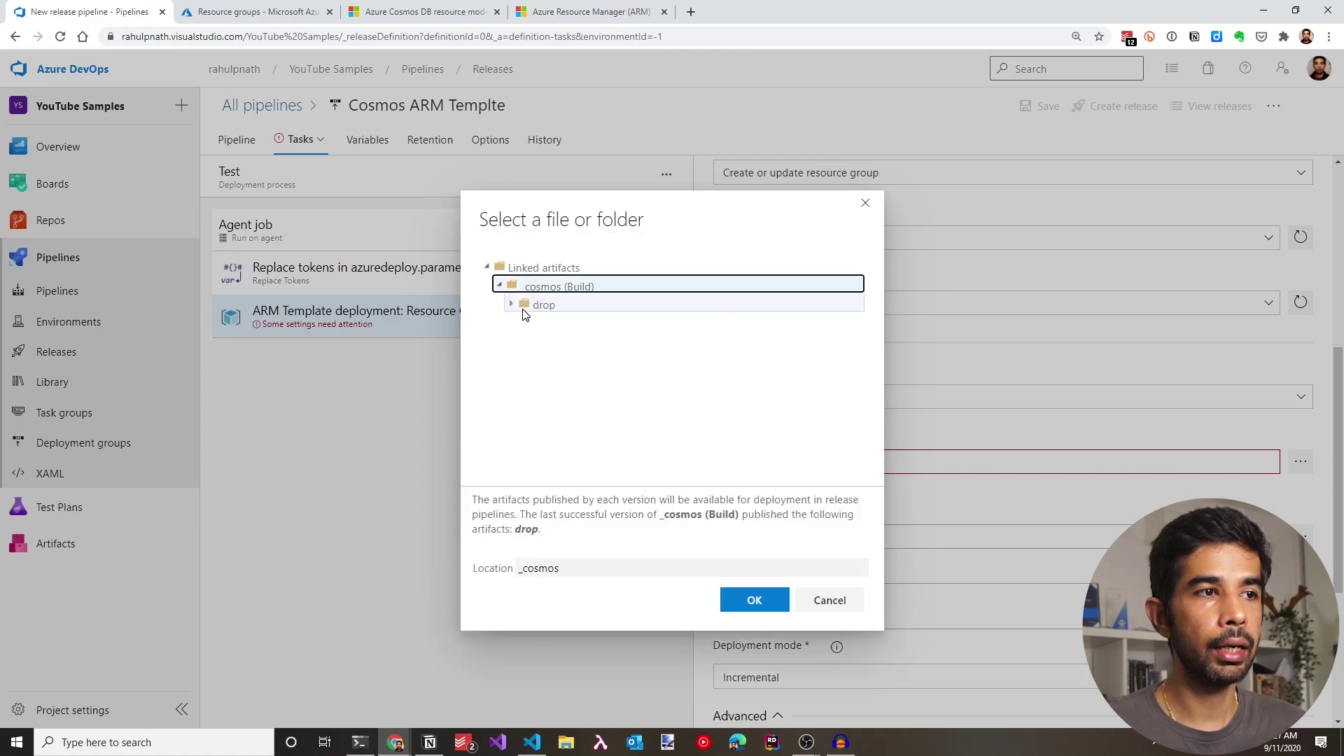
left_click(512, 305)
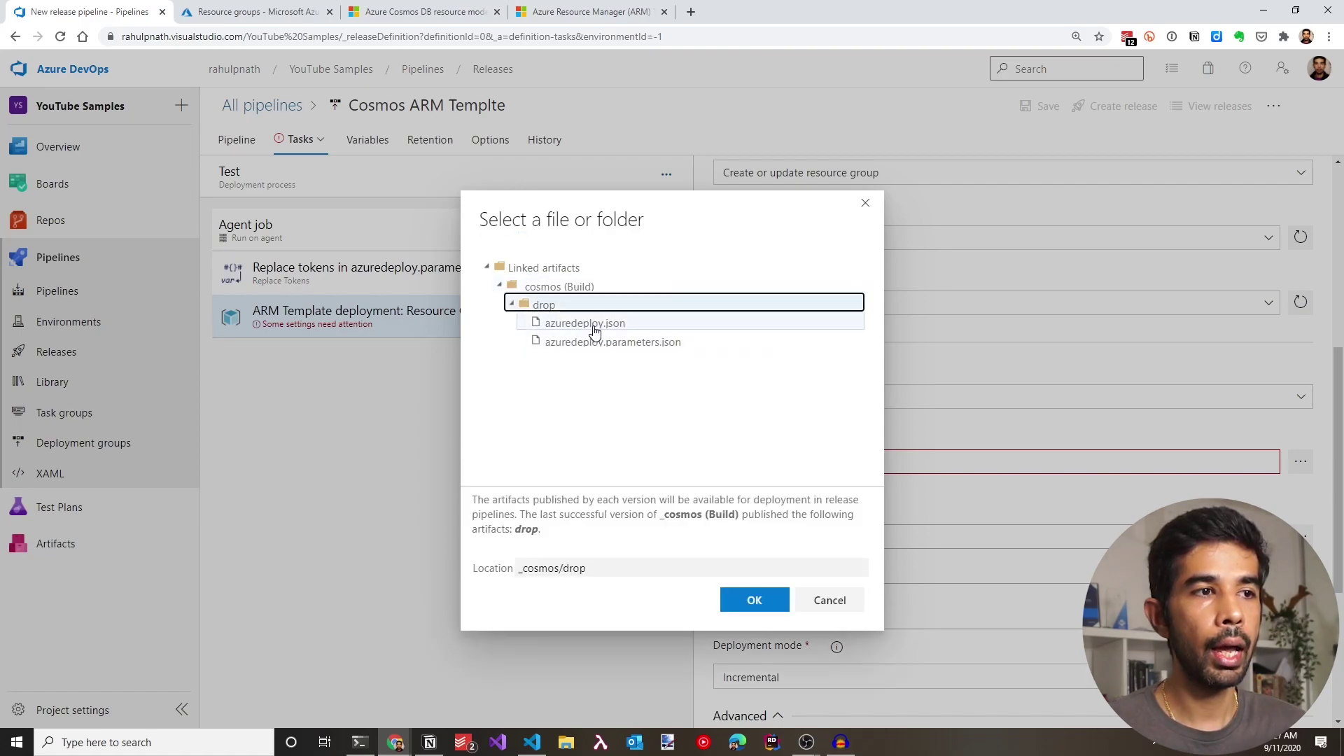
left_click(594, 327)
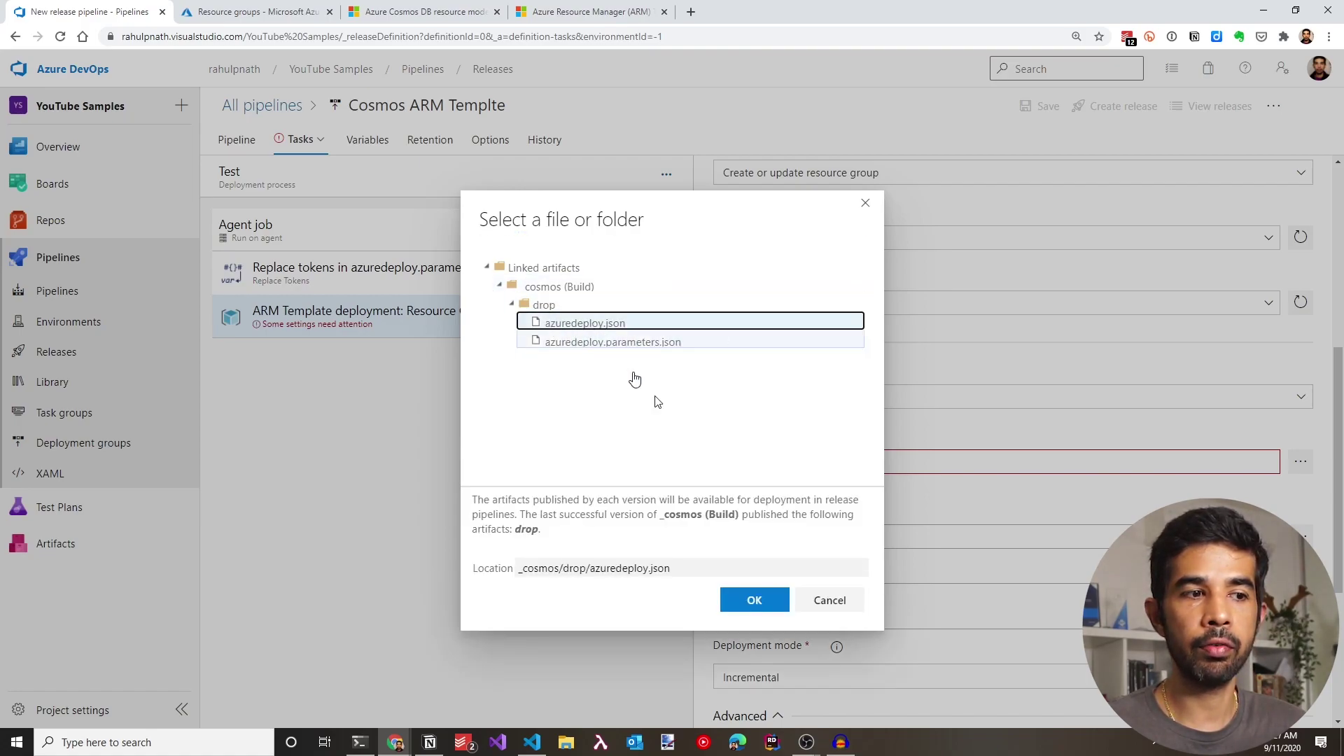
left_click(765, 601)
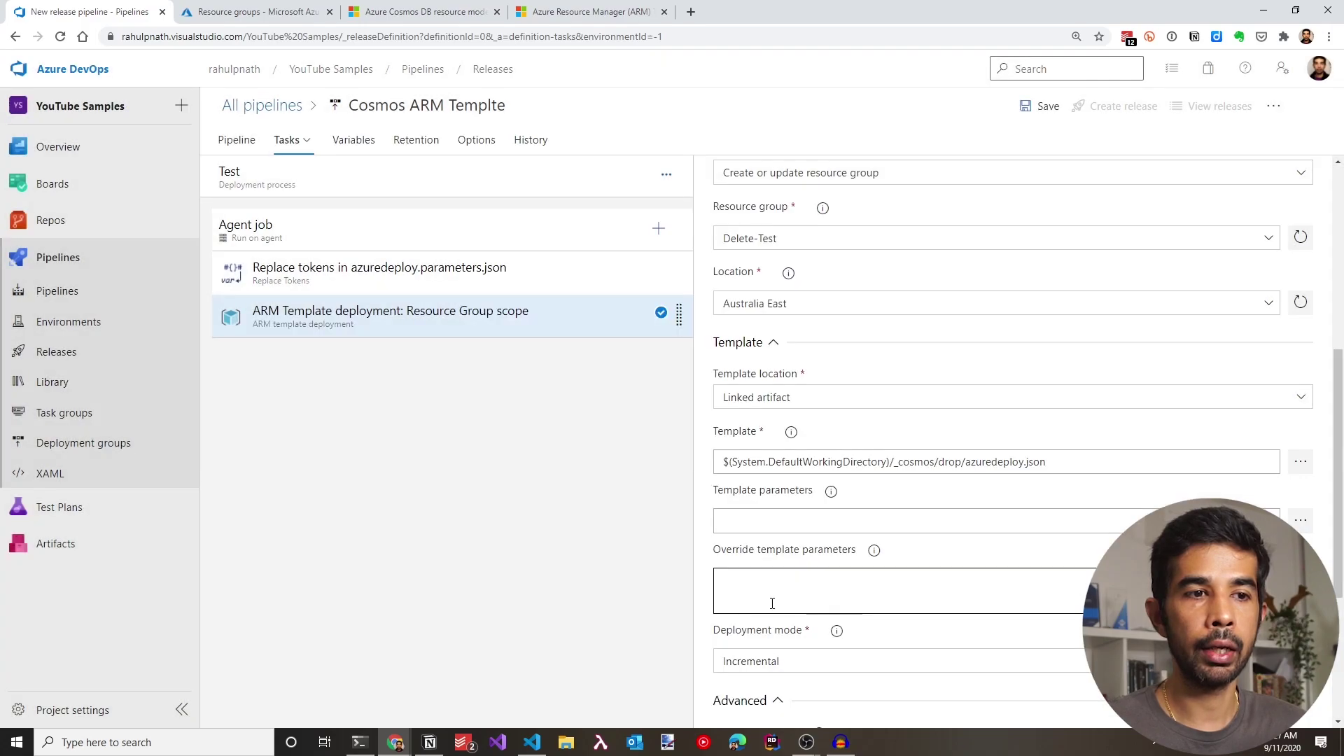
Step: Select azuredeploy.parameters.json from the cosmos build artifact's drop folder as the template parameters file
left_click(1300, 524)
left_click(501, 287)
left_click(513, 303)
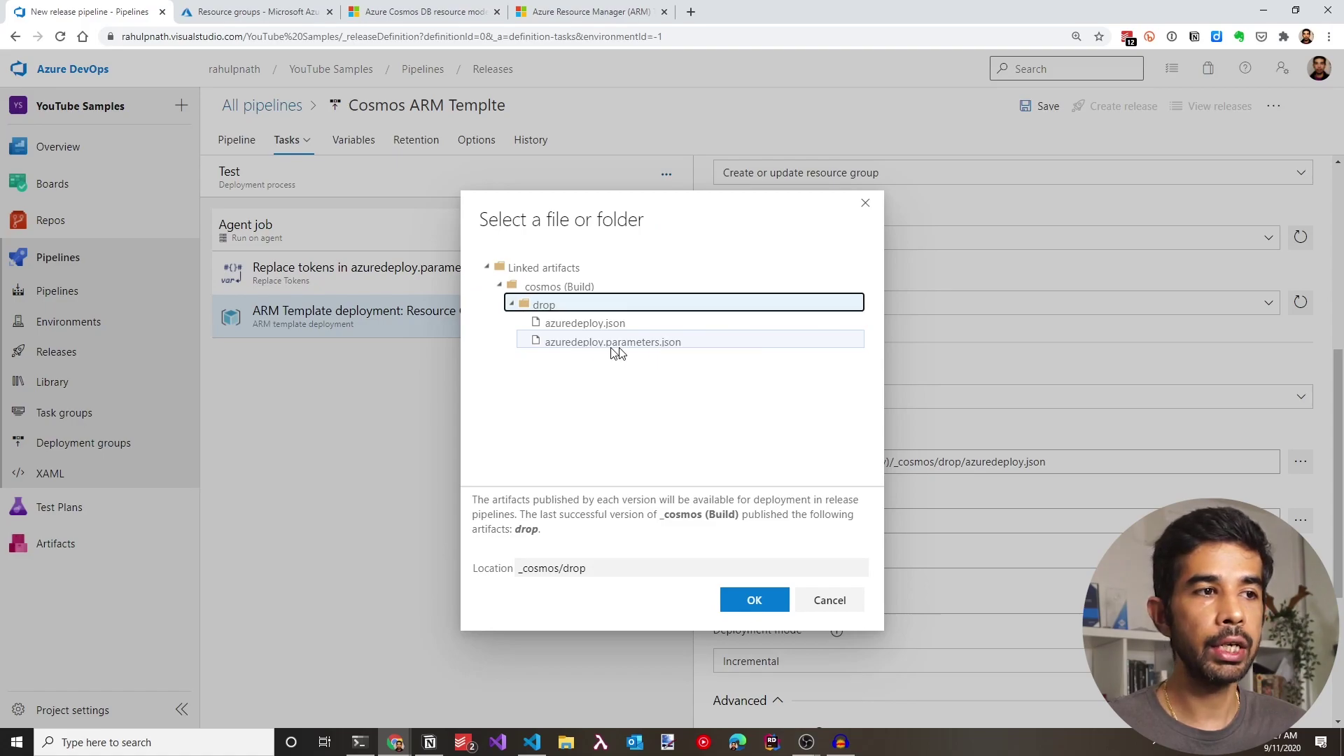
left_click(630, 343)
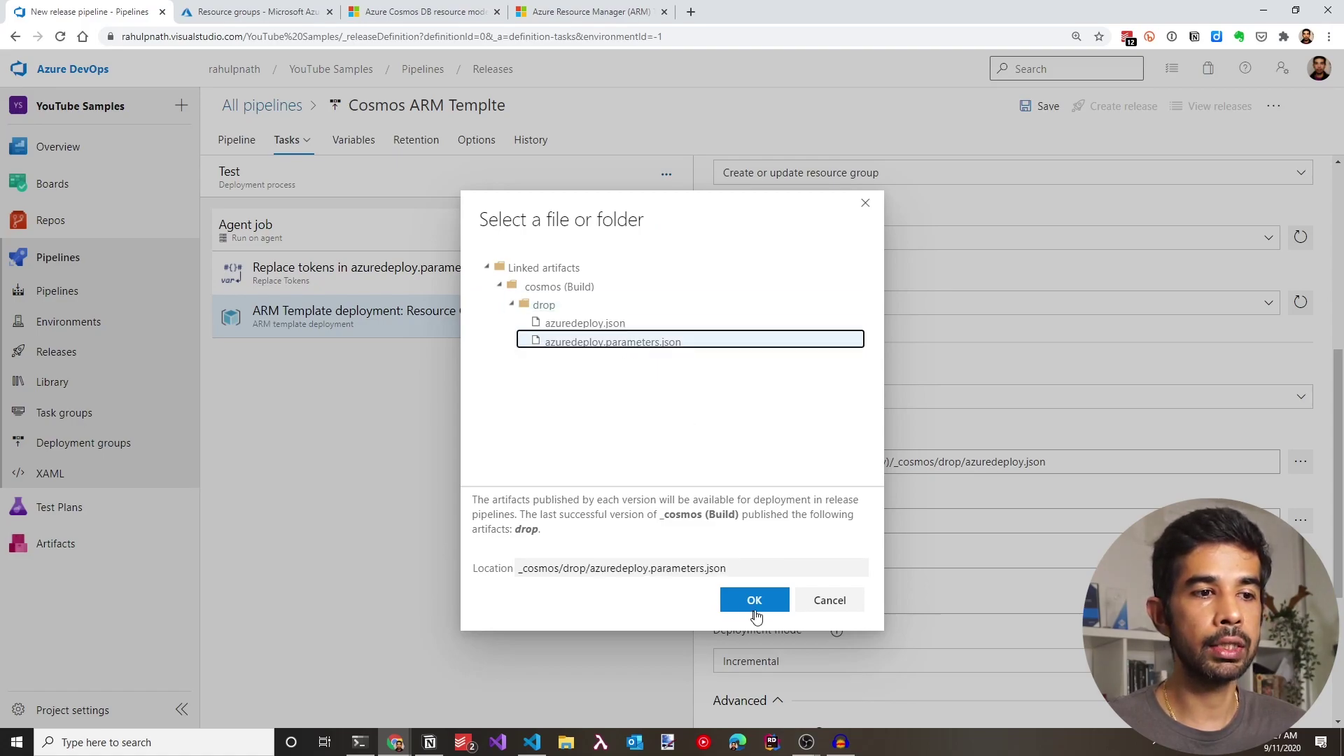
left_click(754, 601)
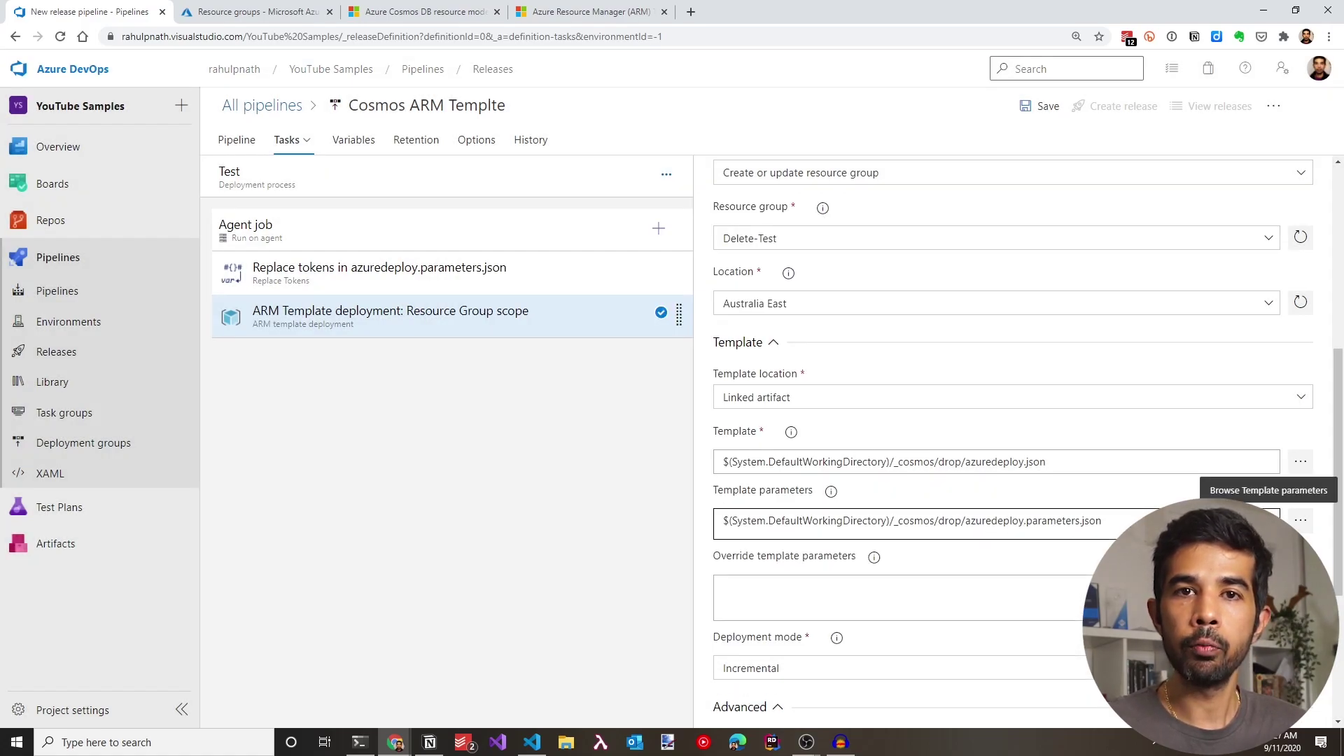
left_click_drag(1107, 525, 971, 521)
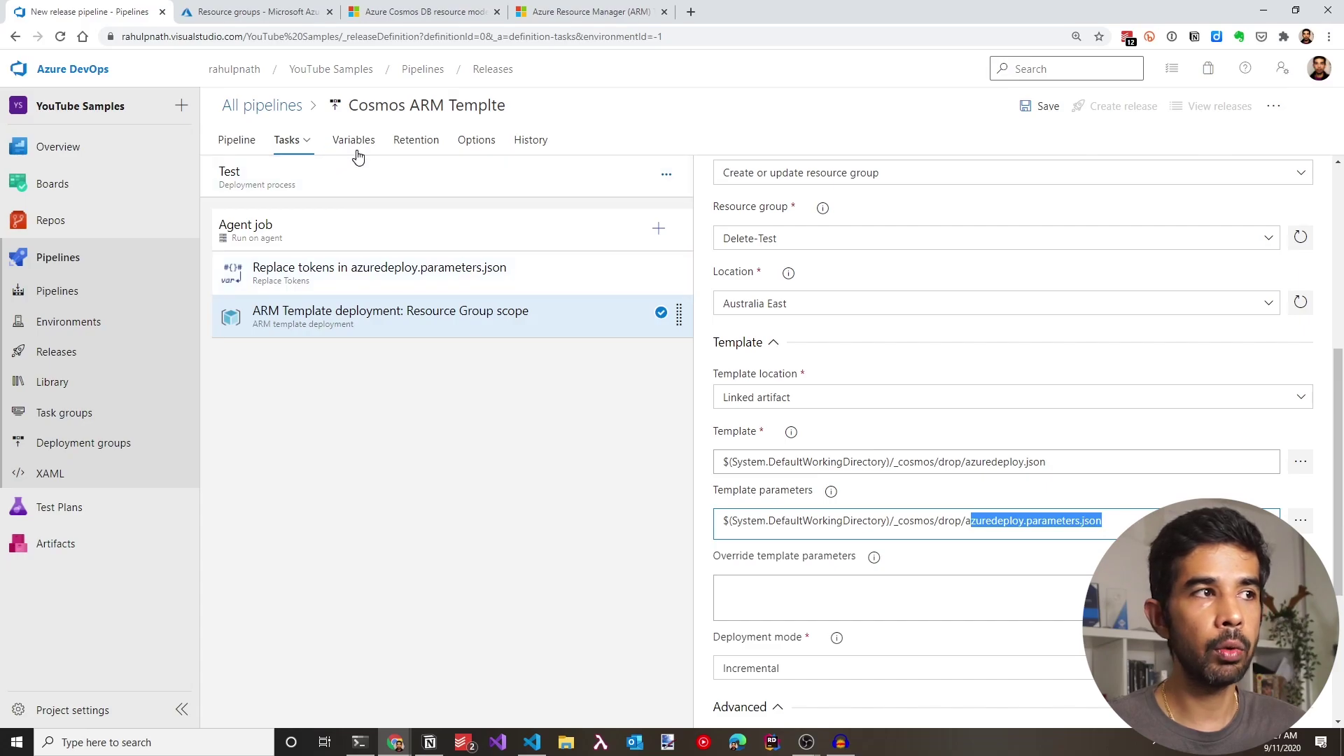
Step: Review the remaining deployment task settings, keeping the Incremental deployment mode, and save the release pipeline
scroll(816, 518, "down", 2)
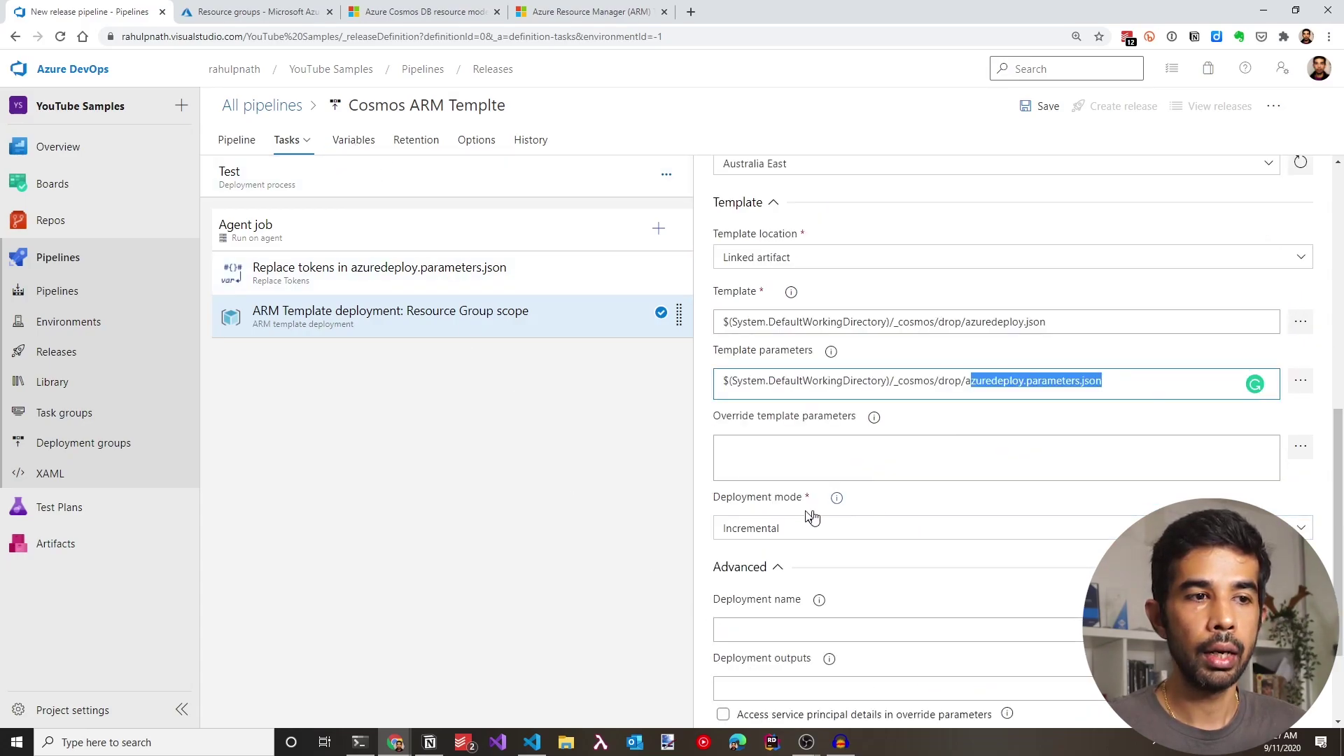
scroll(897, 536, "down", 2)
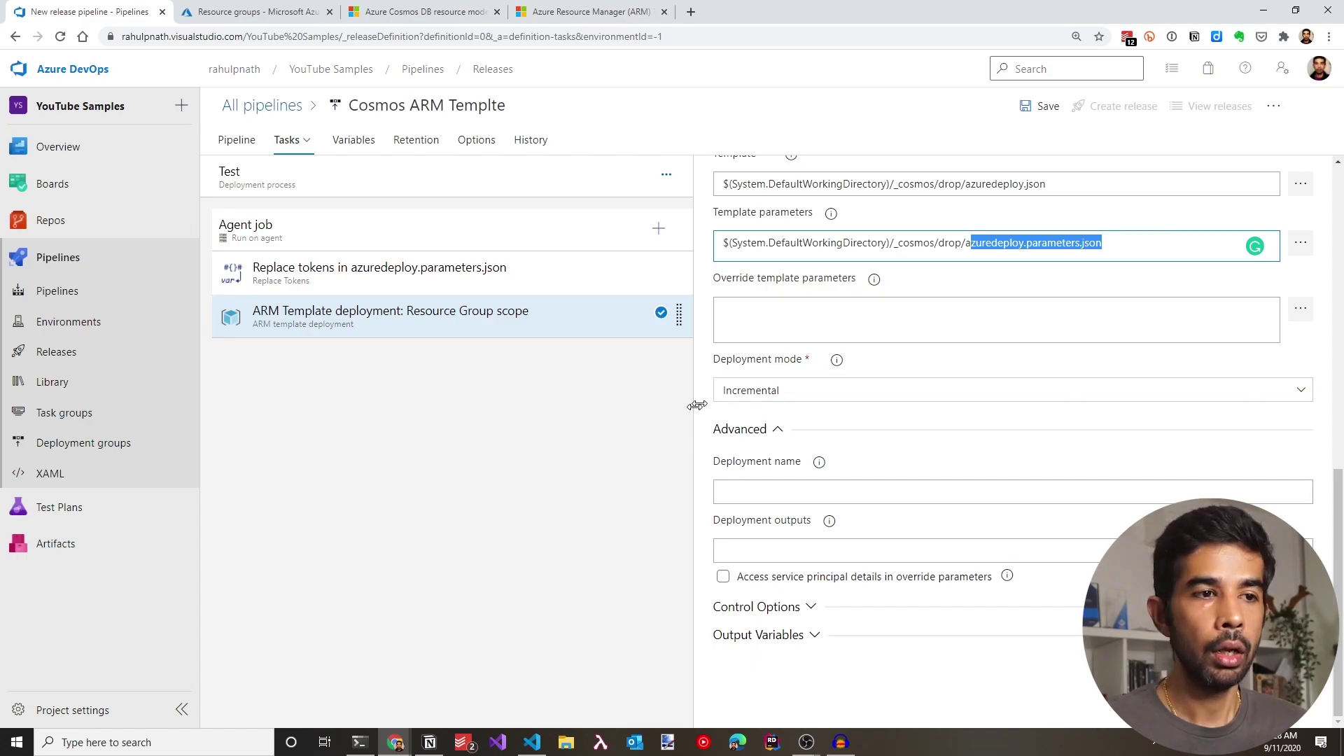
left_click(633, 471)
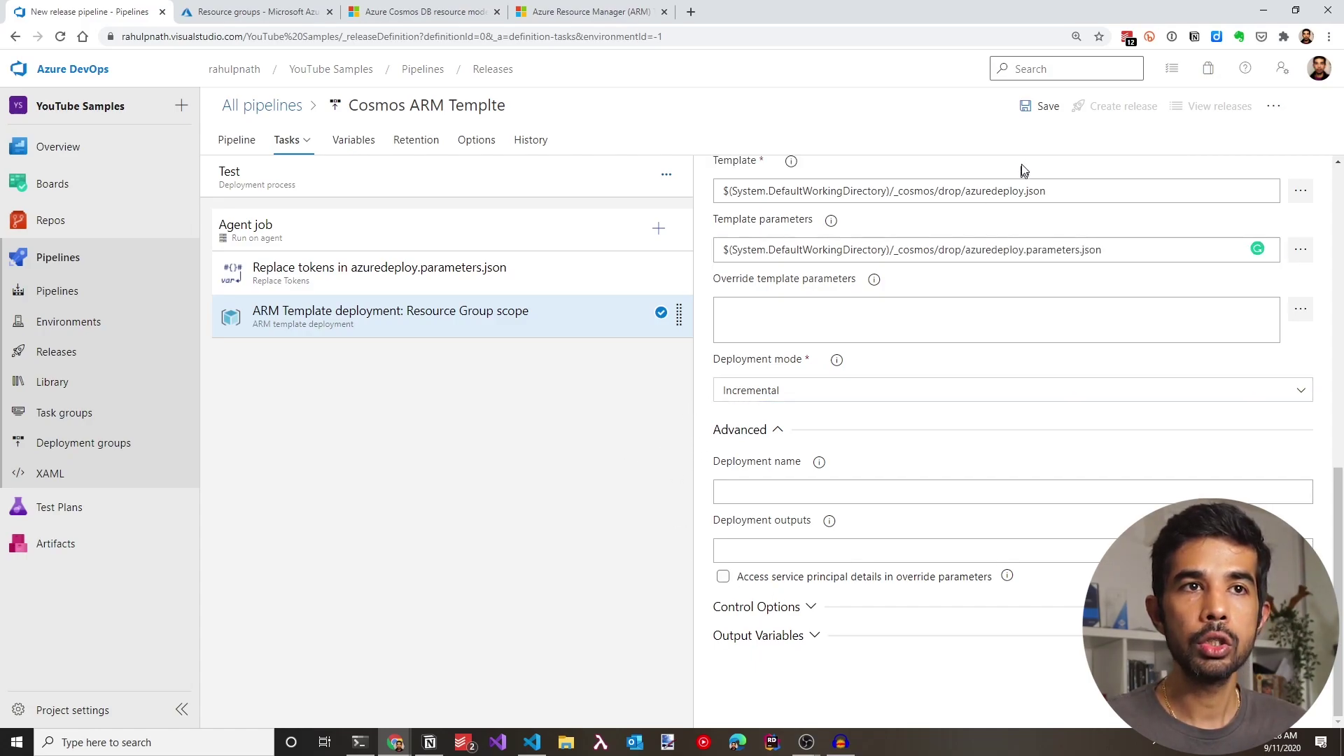
left_click(1043, 107)
left_click(742, 482)
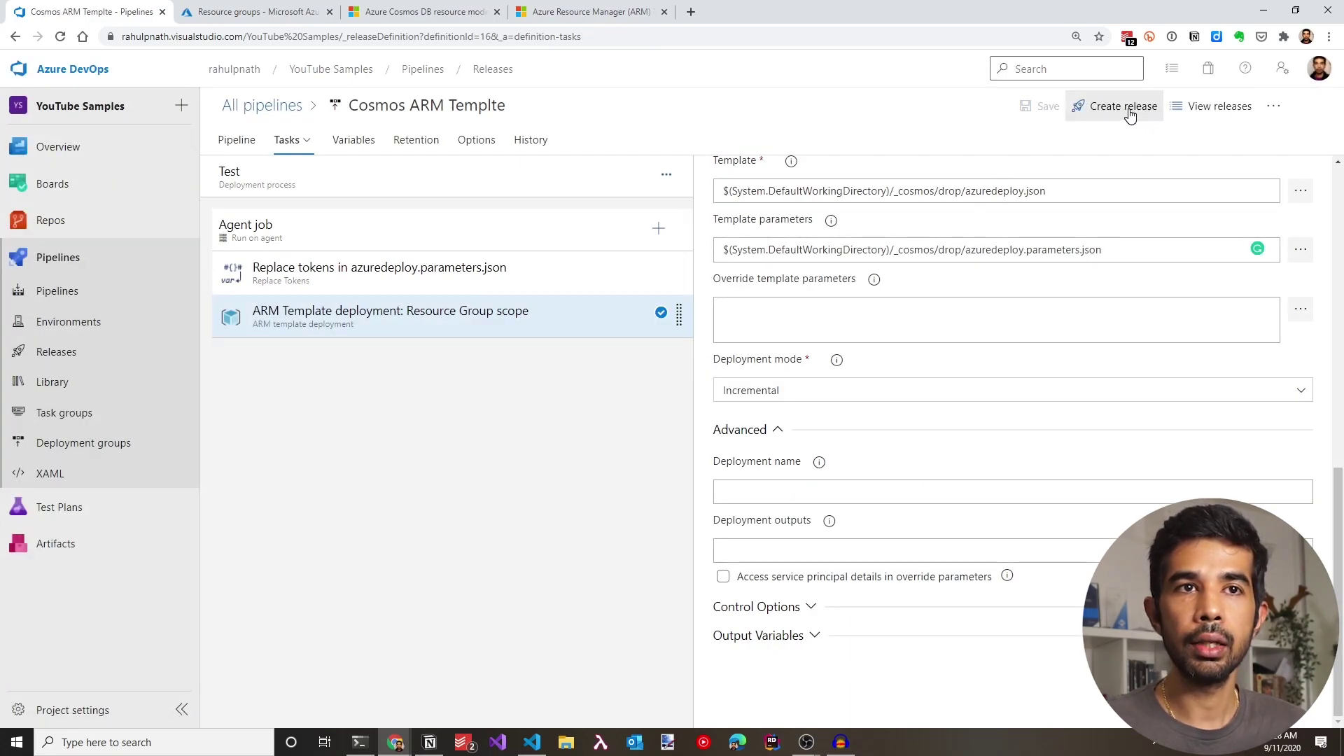
Step: Create a new release from the pipeline with the Test stage's trigger changed to manual
left_click(1134, 116)
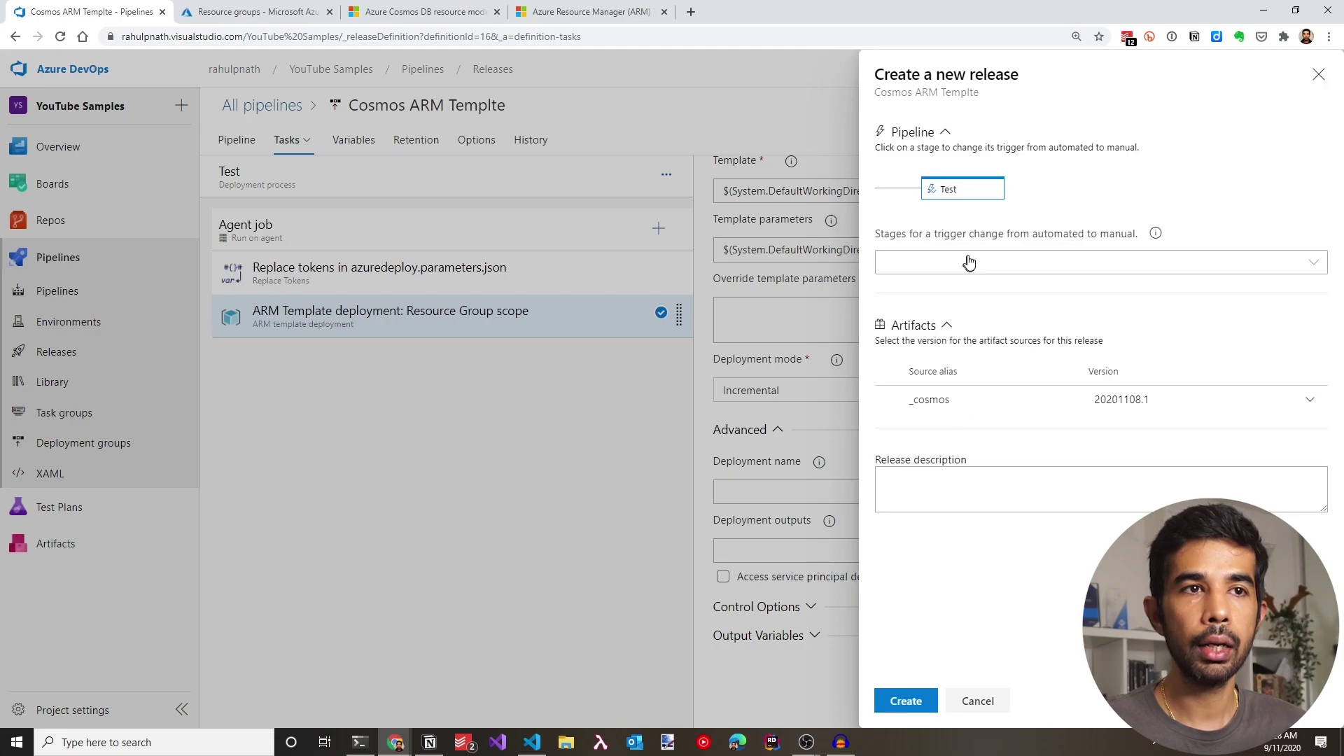
left_click(966, 189)
left_click(913, 700)
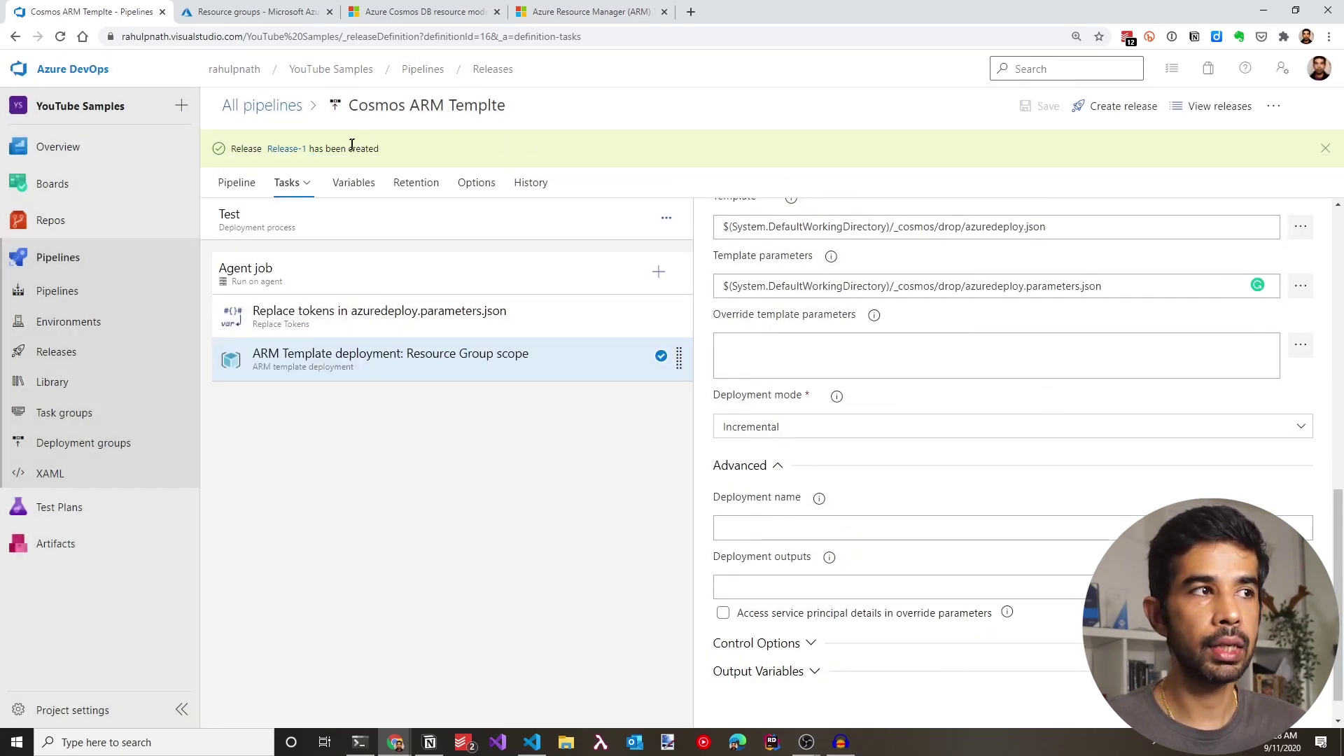
Step: Open the newly created release and deploy it to the Test stage
left_click(289, 151)
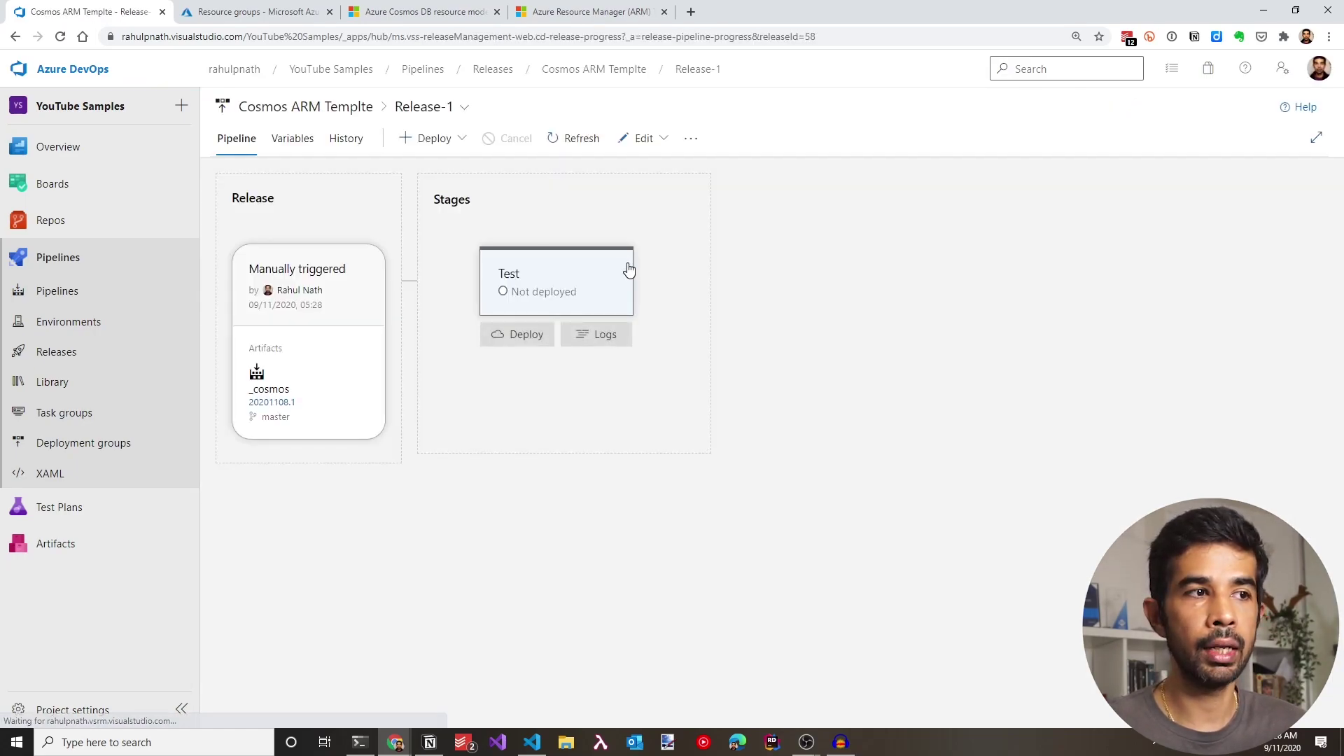
left_click(525, 335)
left_click(744, 529)
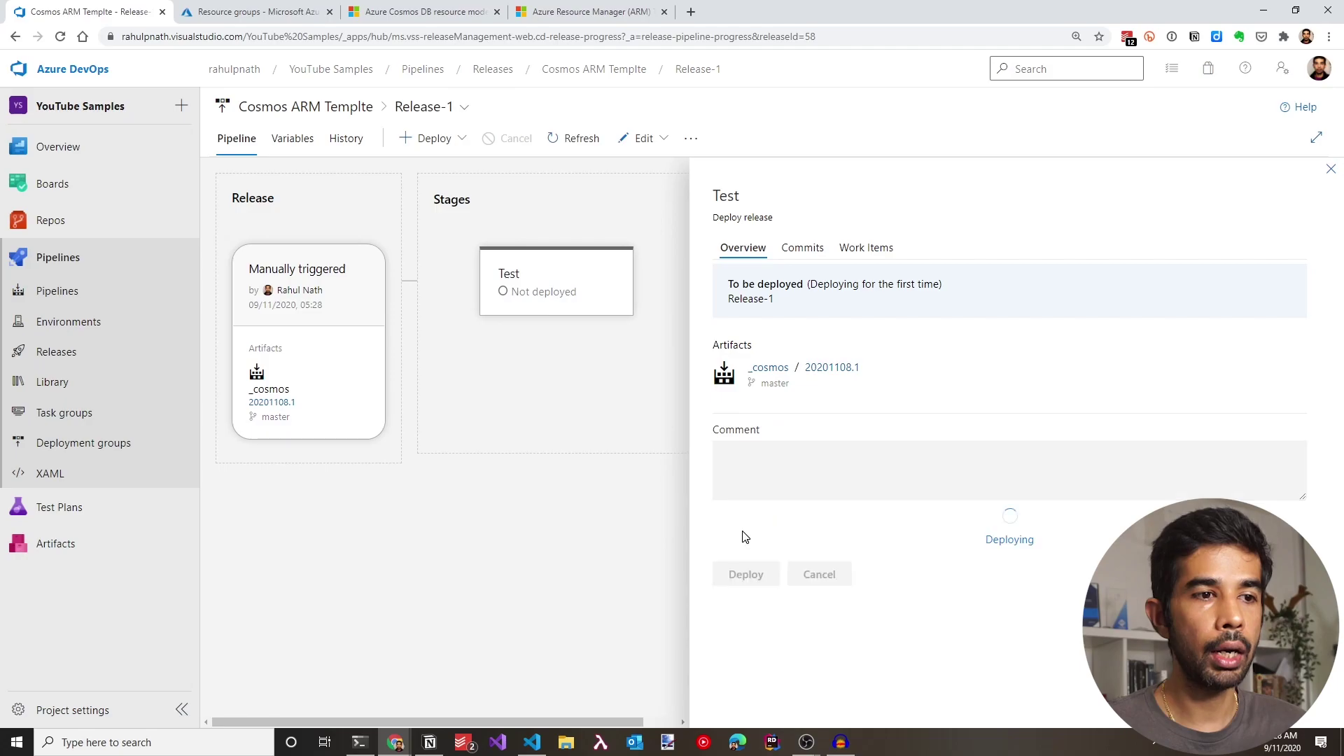
Step: Open the Test stage's logs and examine the output of the Replace tokens and ARM template deployment tasks
mouse_move(573, 321)
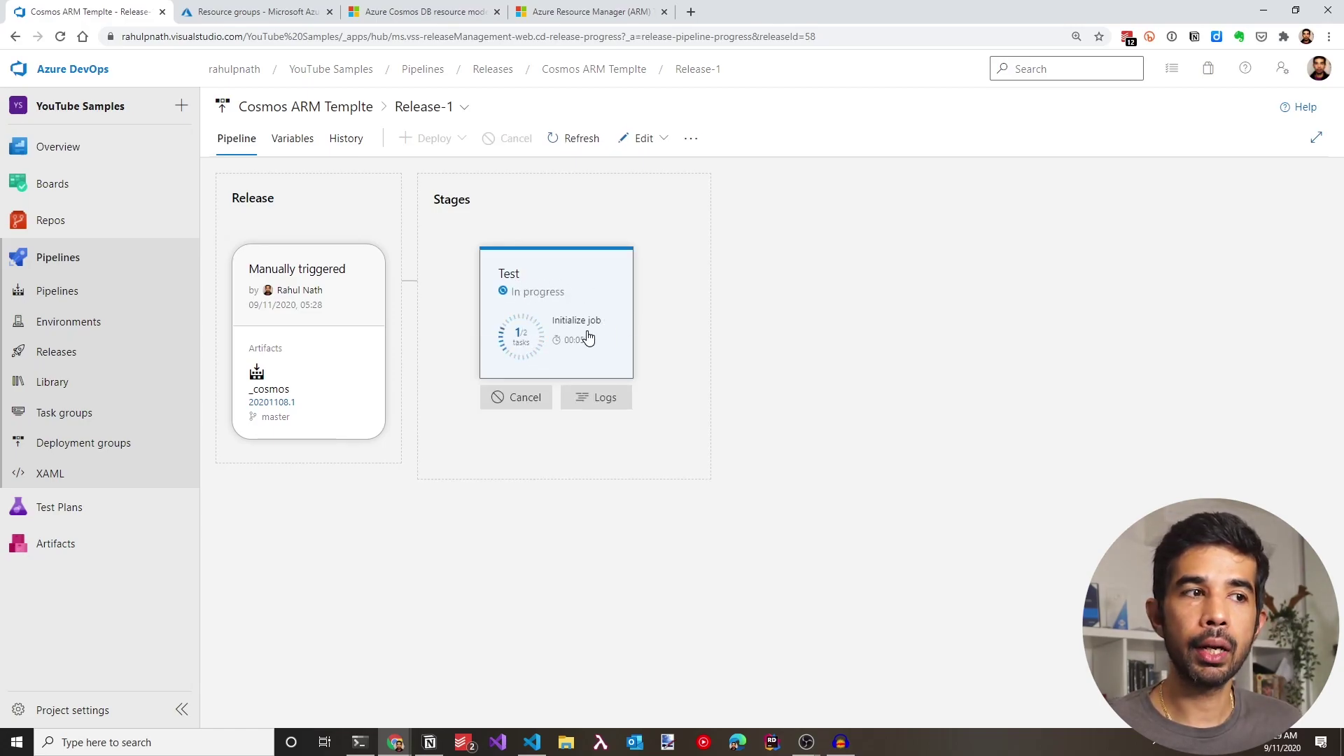
left_click(525, 335)
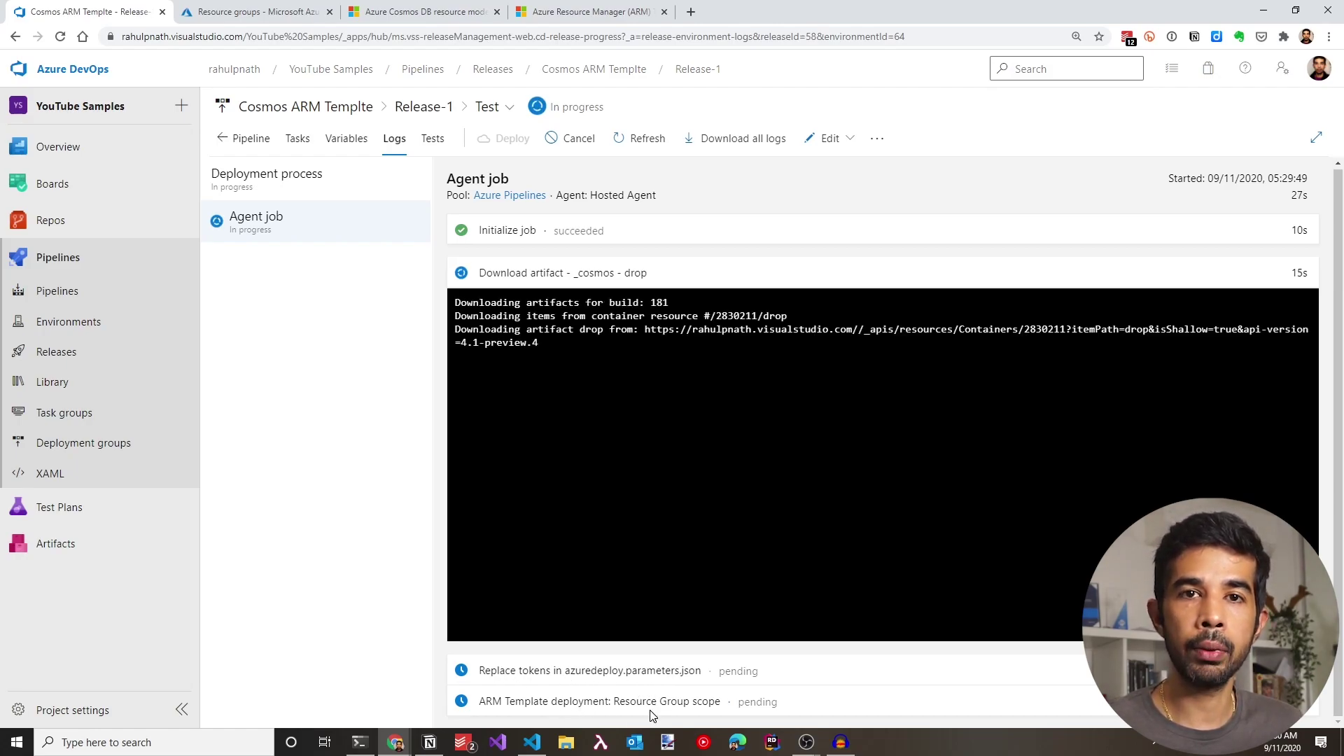
left_click(566, 296)
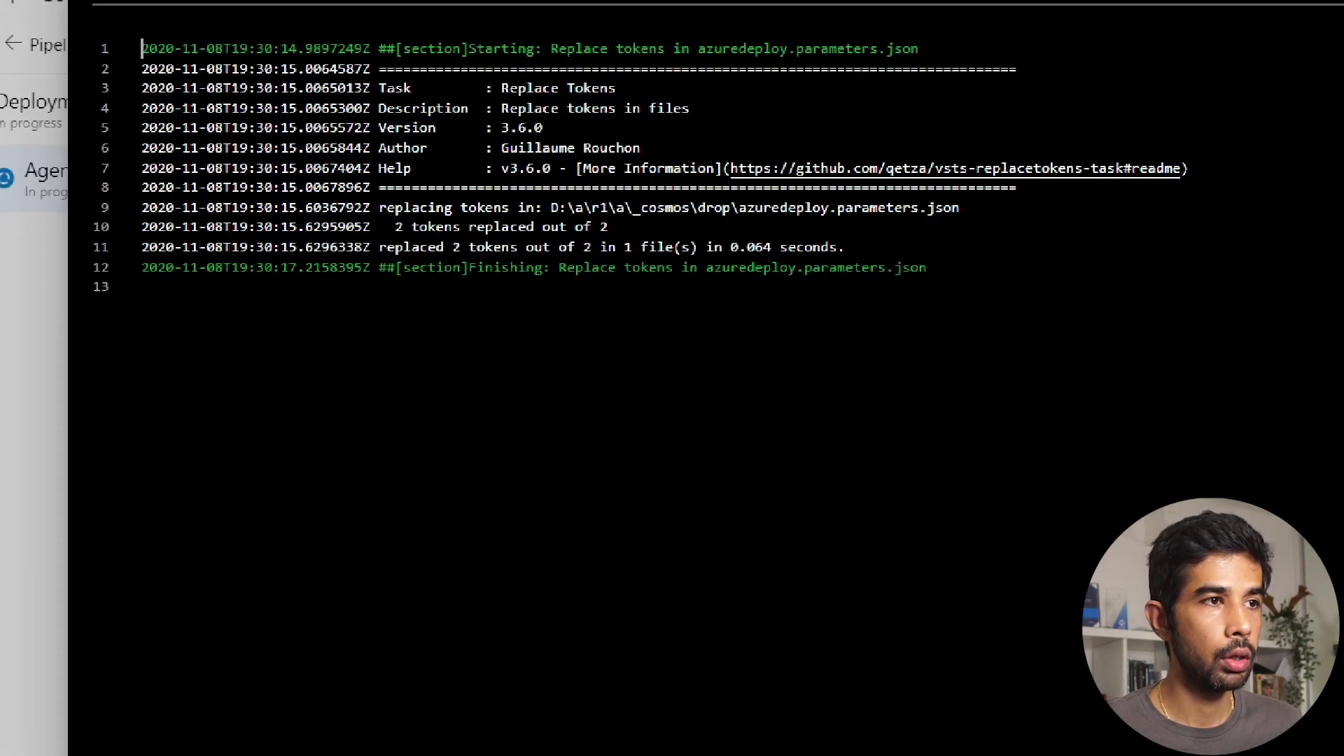
left_click(564, 290)
left_click_drag(353, 228, 606, 232)
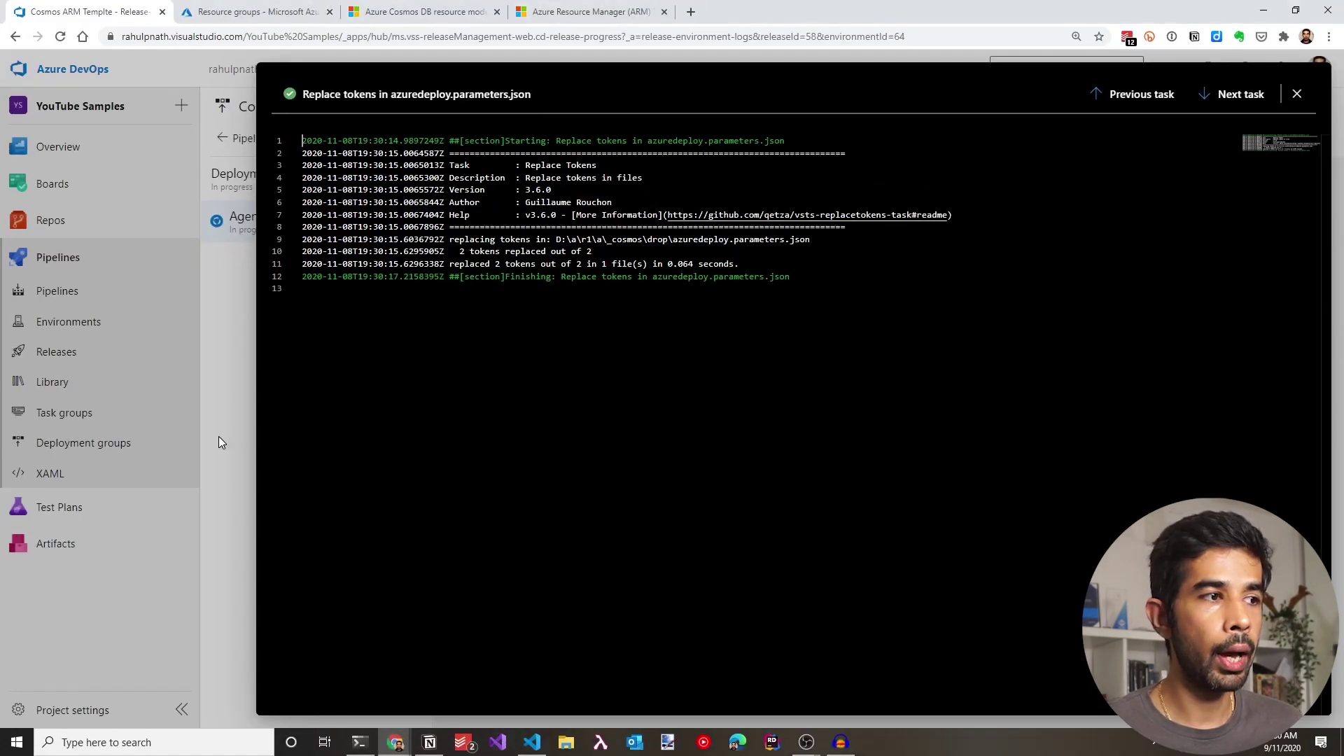
left_click(218, 435)
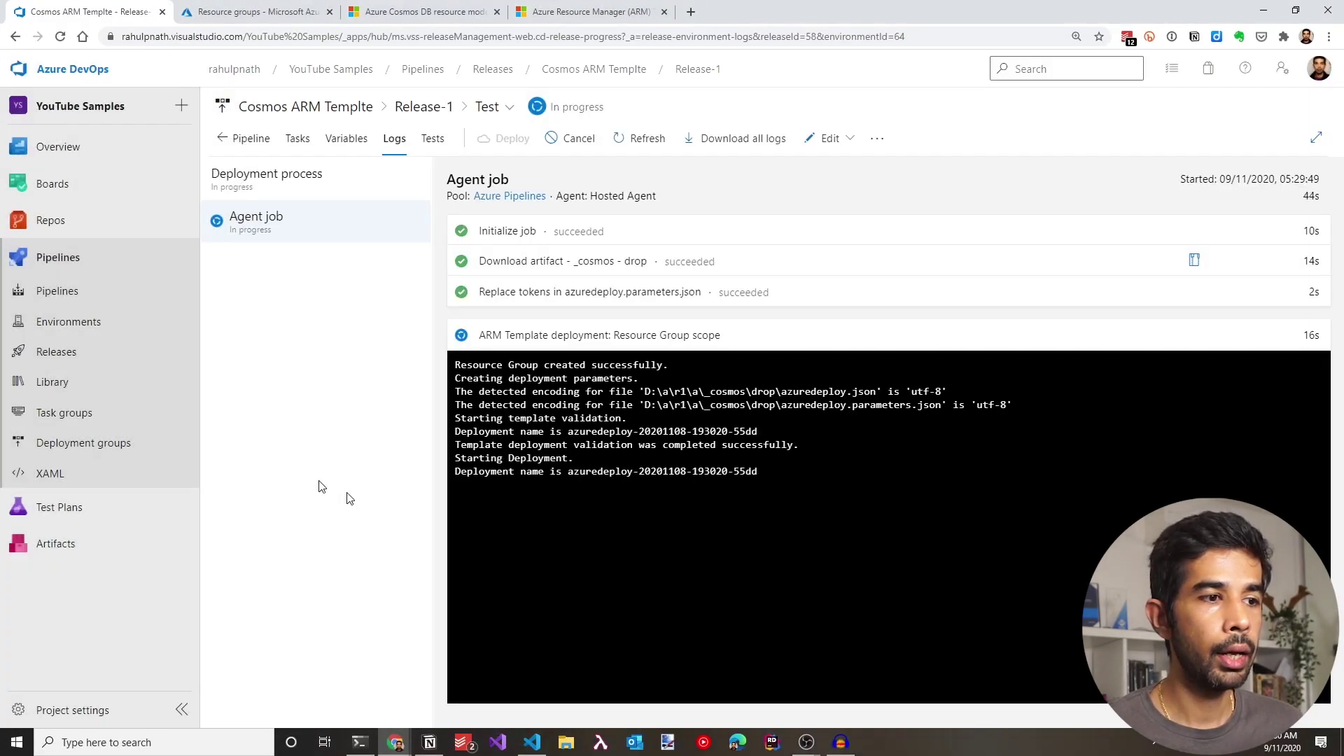
left_click(599, 338)
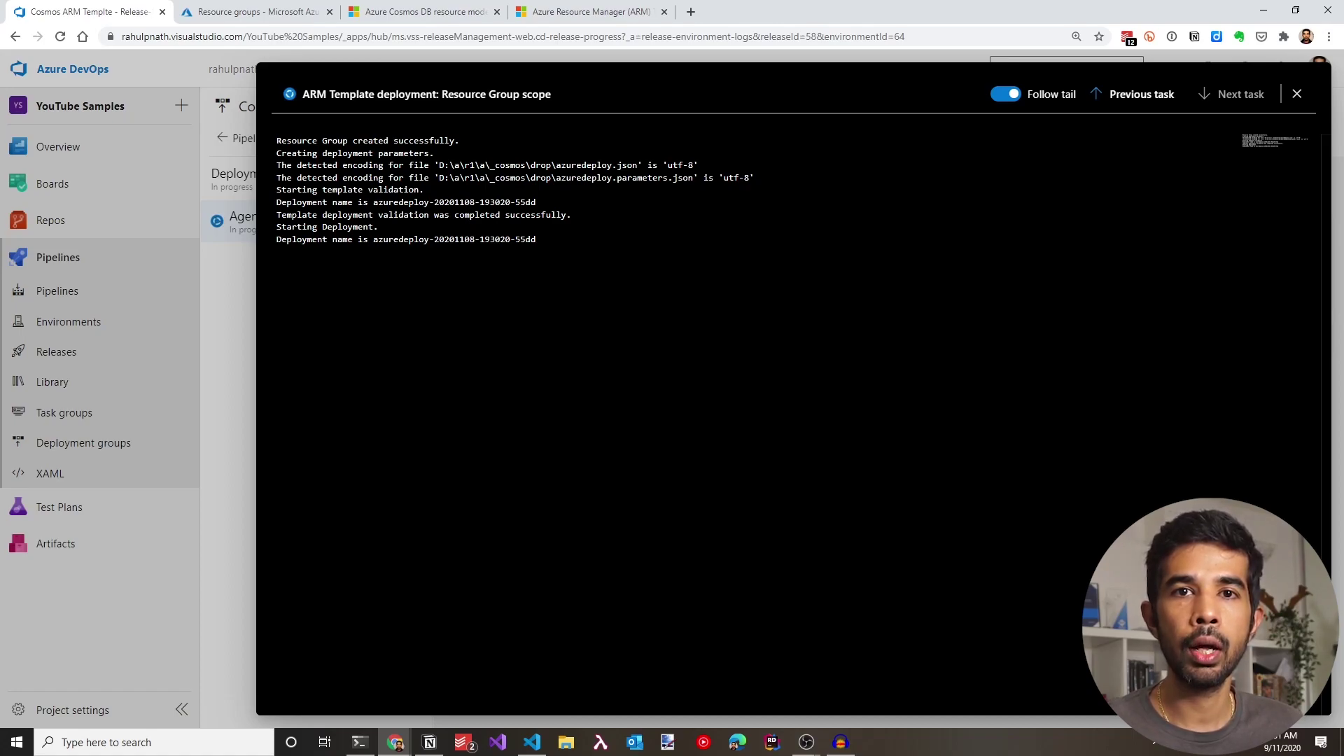
key("Escape")
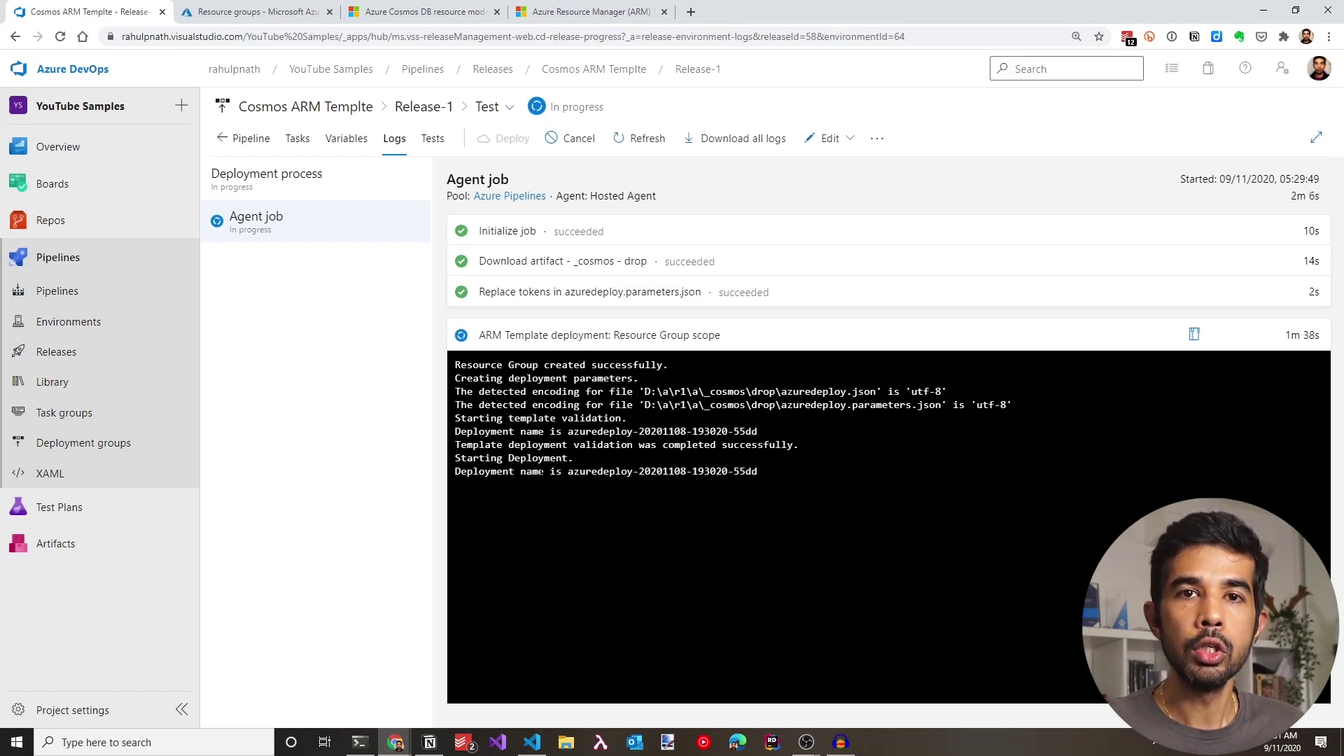
Step: Switch to the Azure portal, check the Delete-Test resource group's deployments, and compare the deployment name with the Azure DevOps release log
left_click(237, 15)
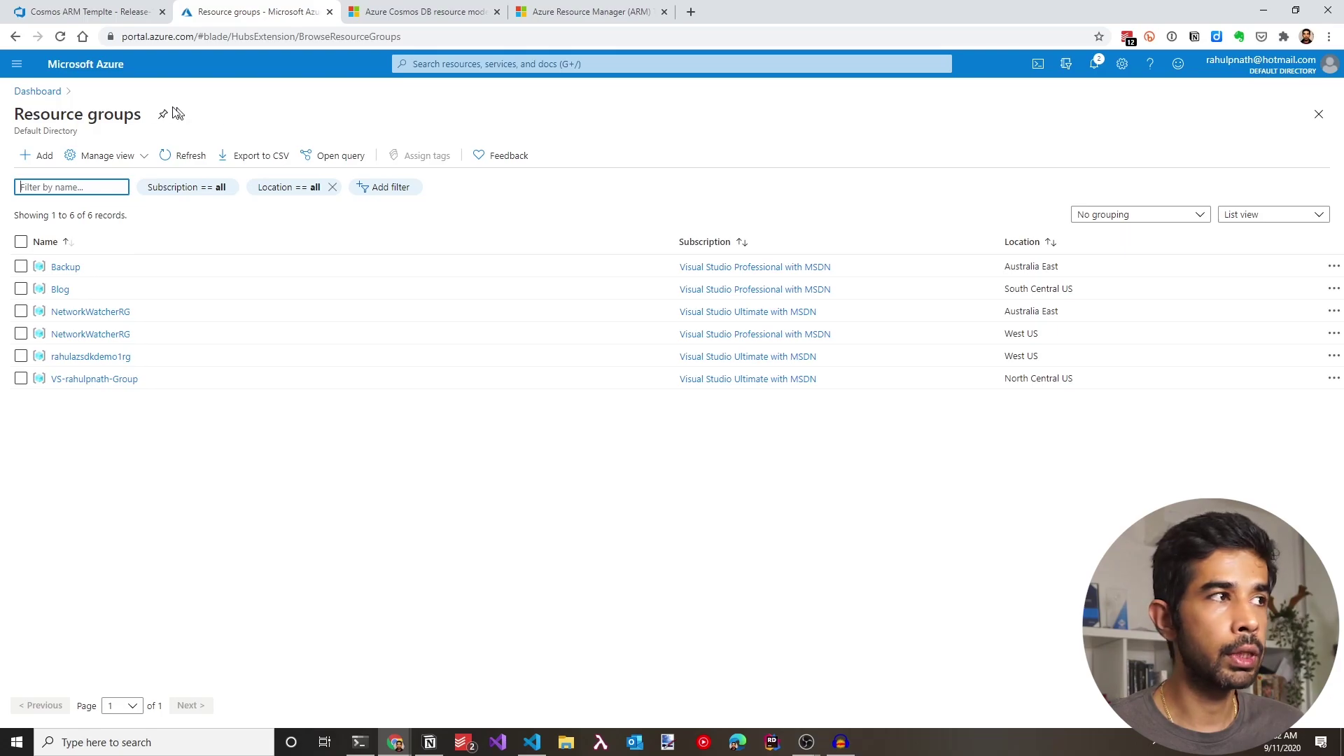
left_click(184, 160)
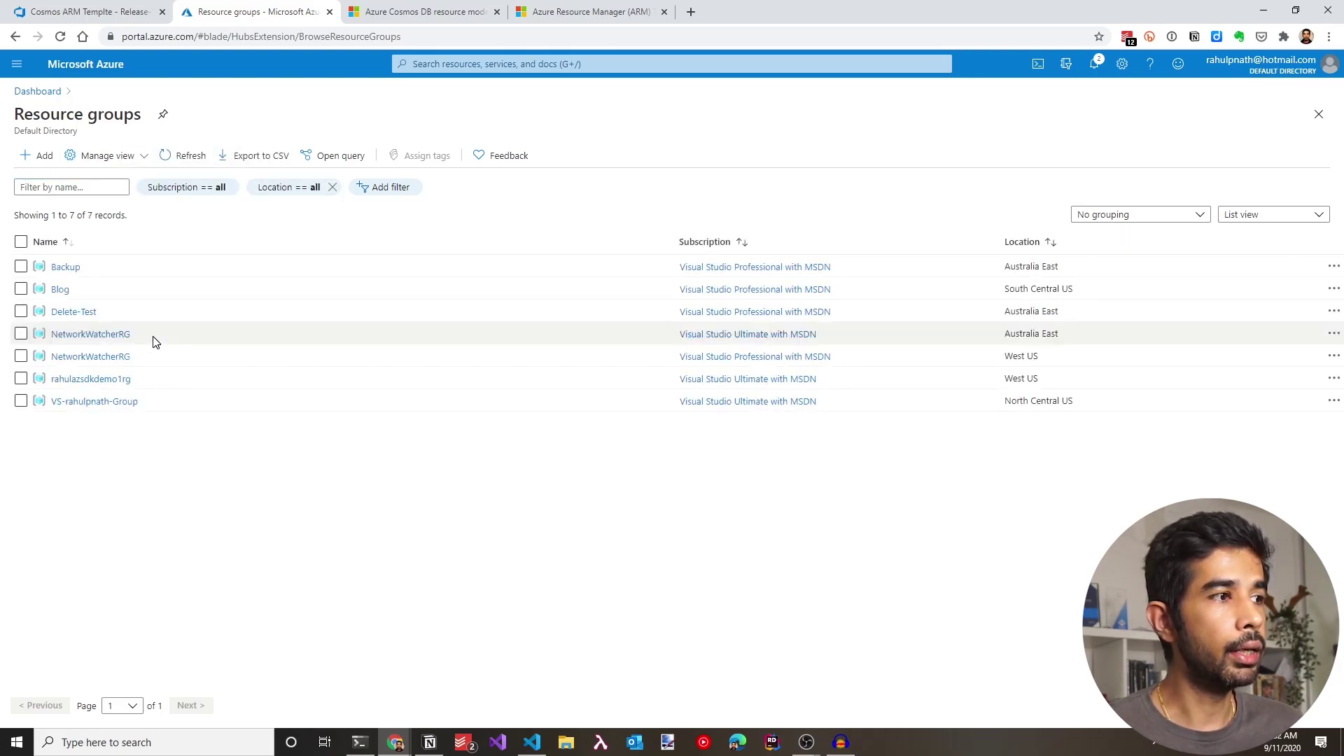
left_click(79, 316)
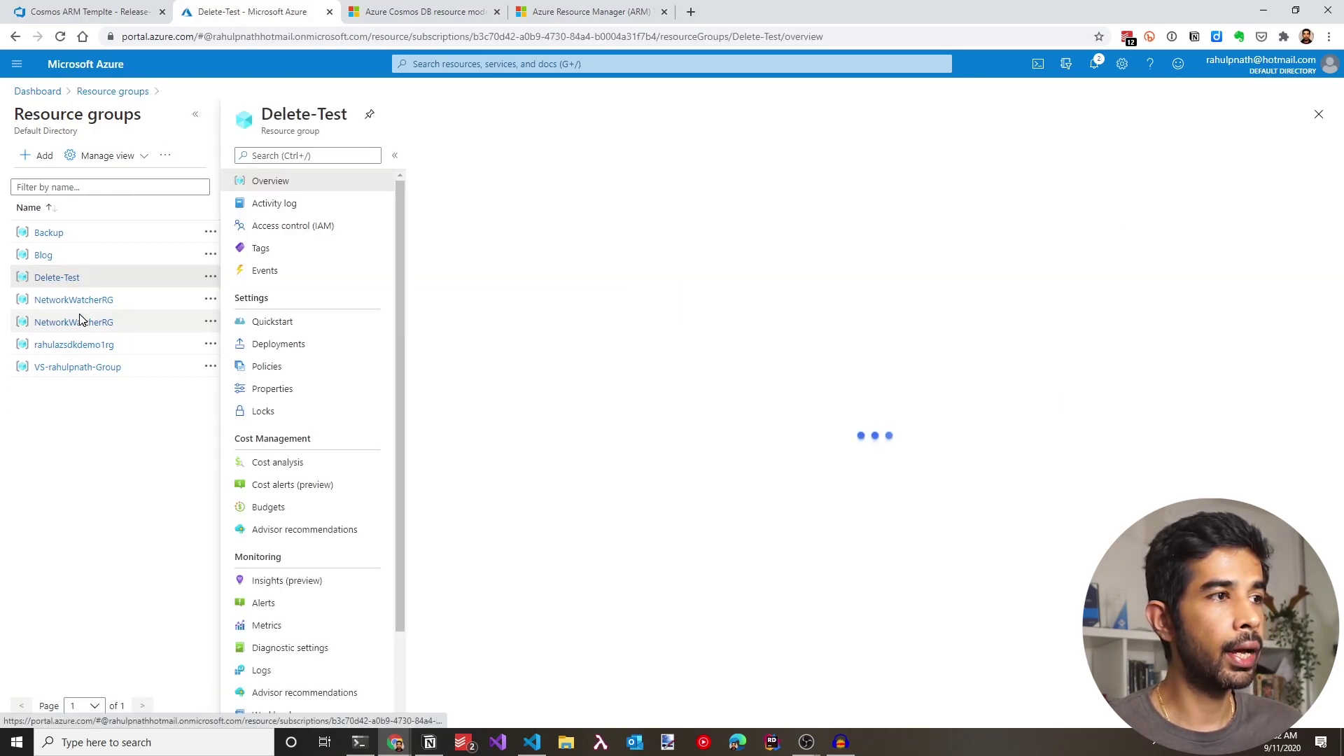
left_click(287, 349)
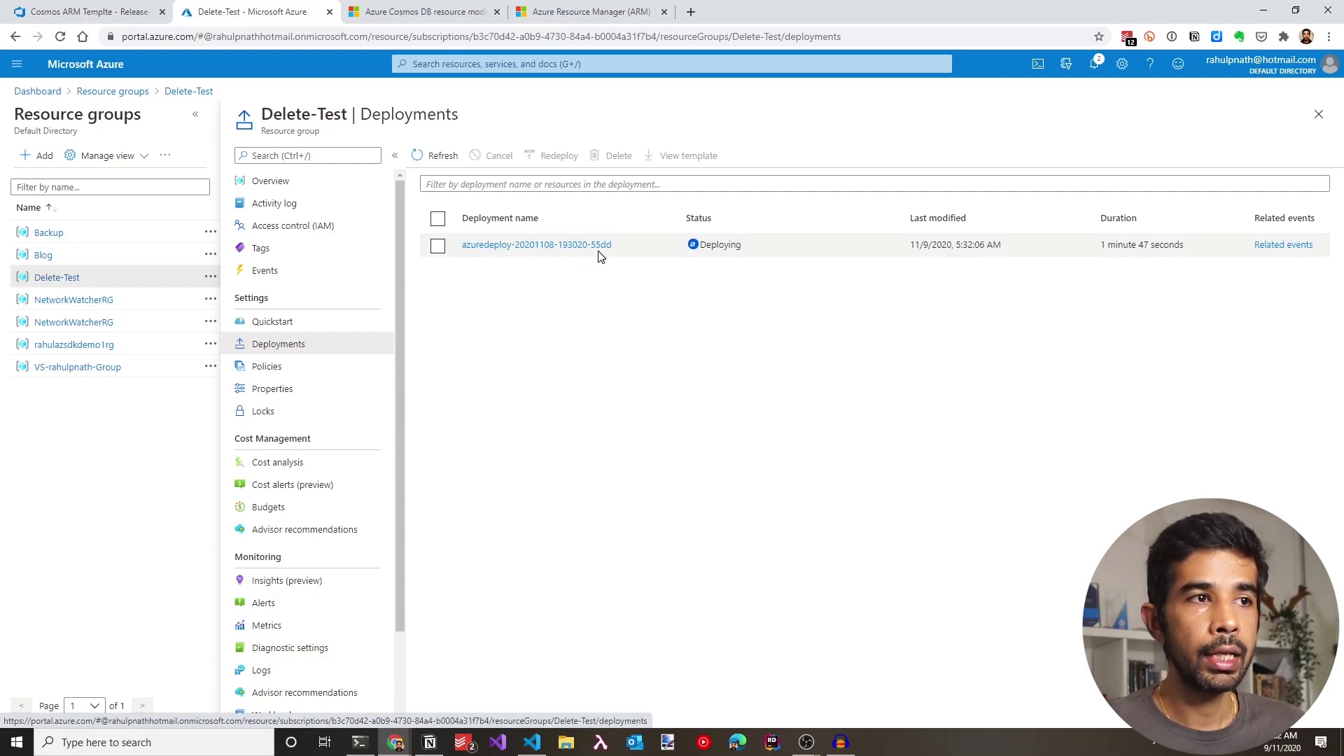
left_click(75, 13)
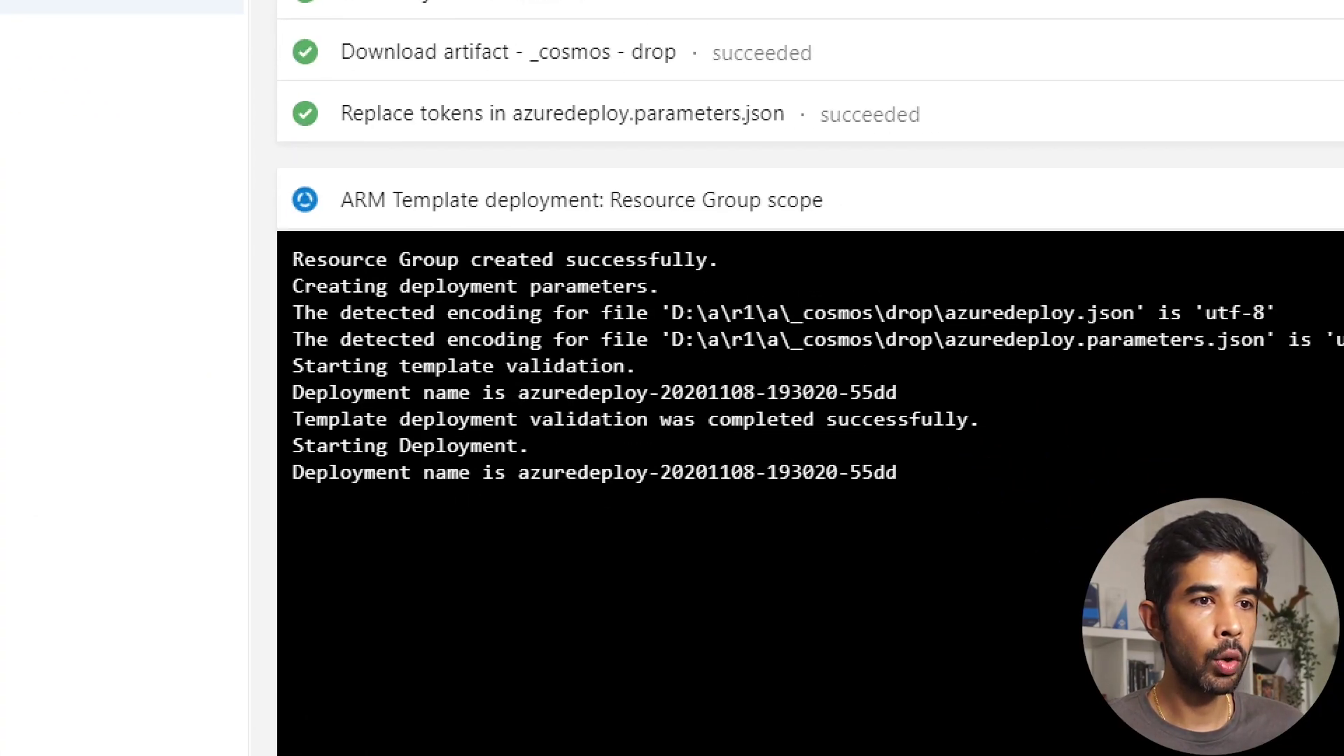
left_click_drag(954, 406, 532, 398)
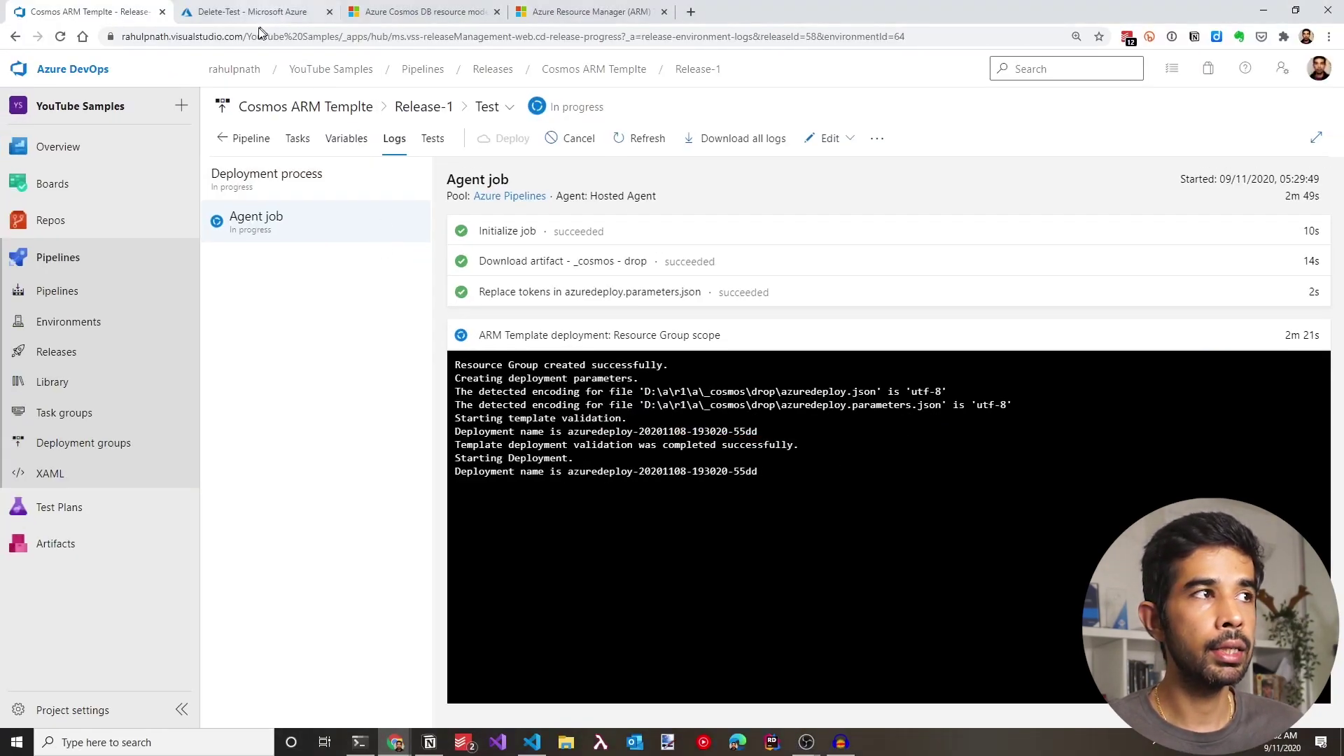
Step: Switch to the Azure portal, open the Delete-Test group's running deployment, and refresh it to examine the resources being deployed
left_click(259, 12)
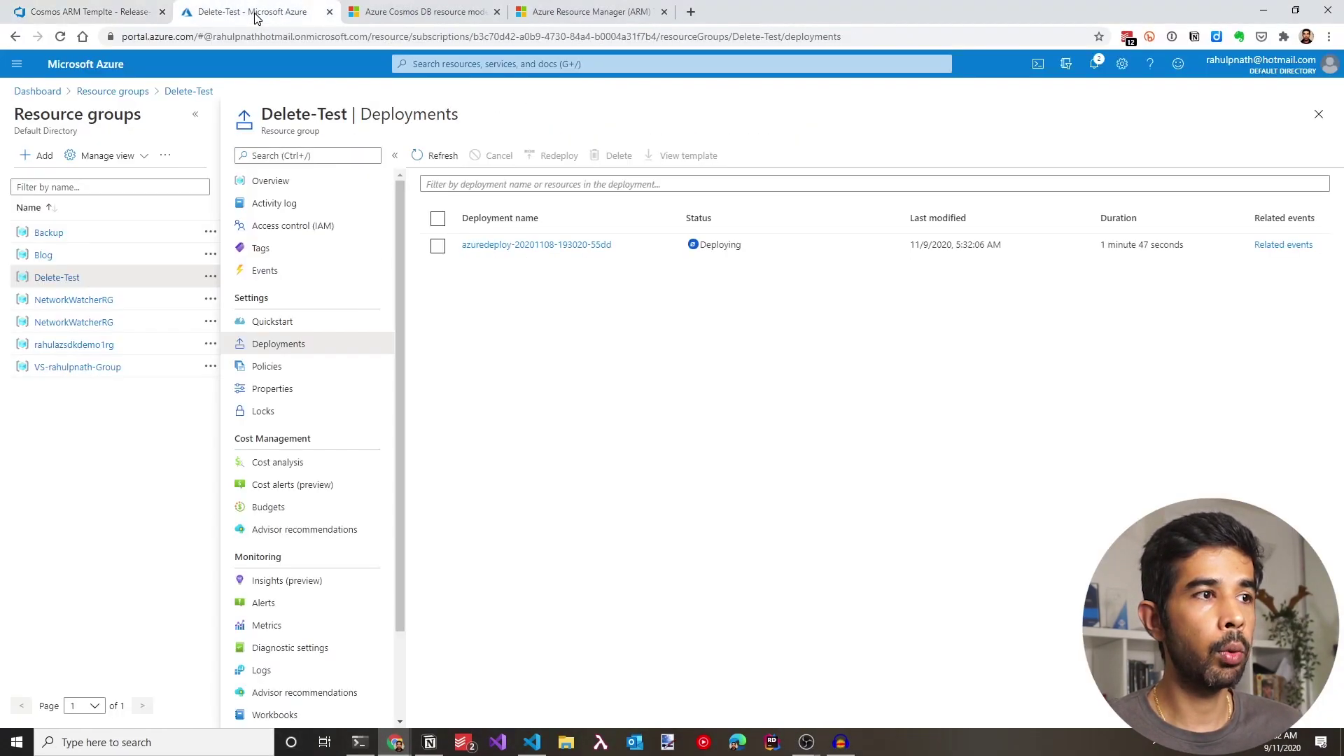
left_click(552, 245)
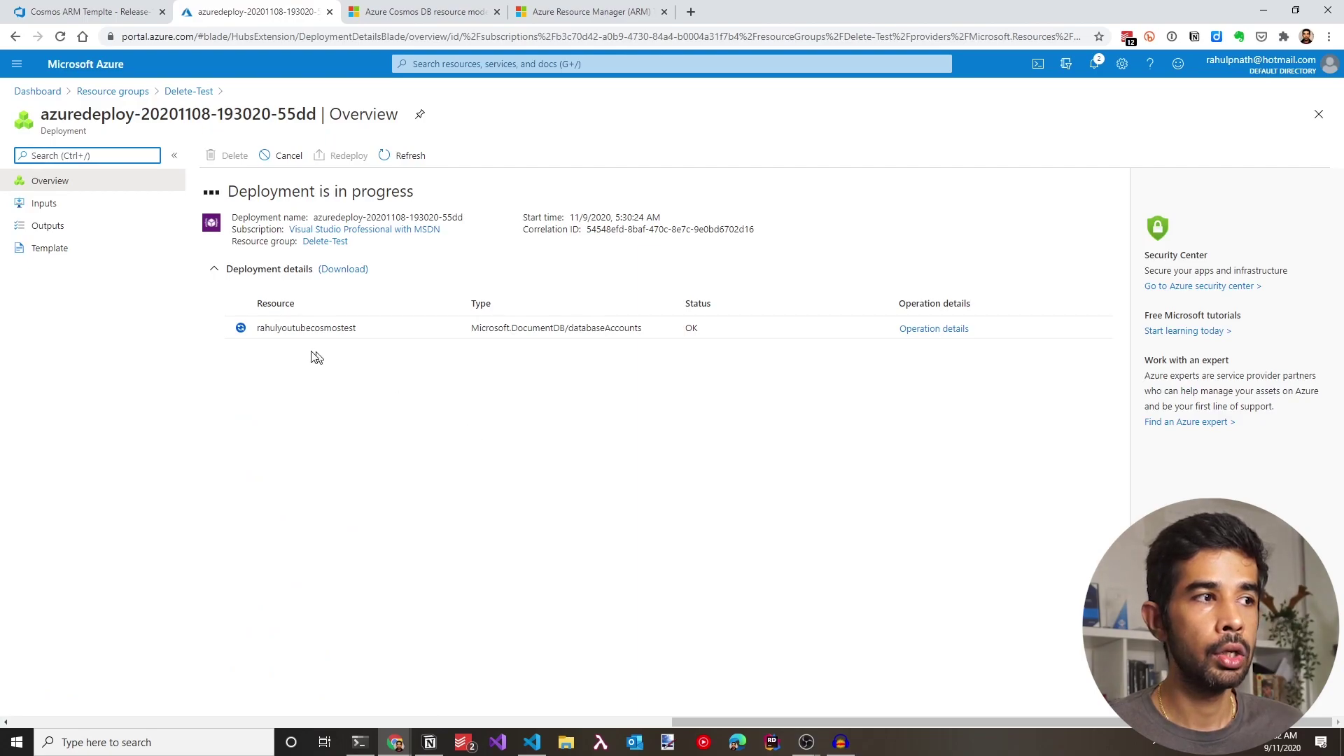
double_click(278, 329)
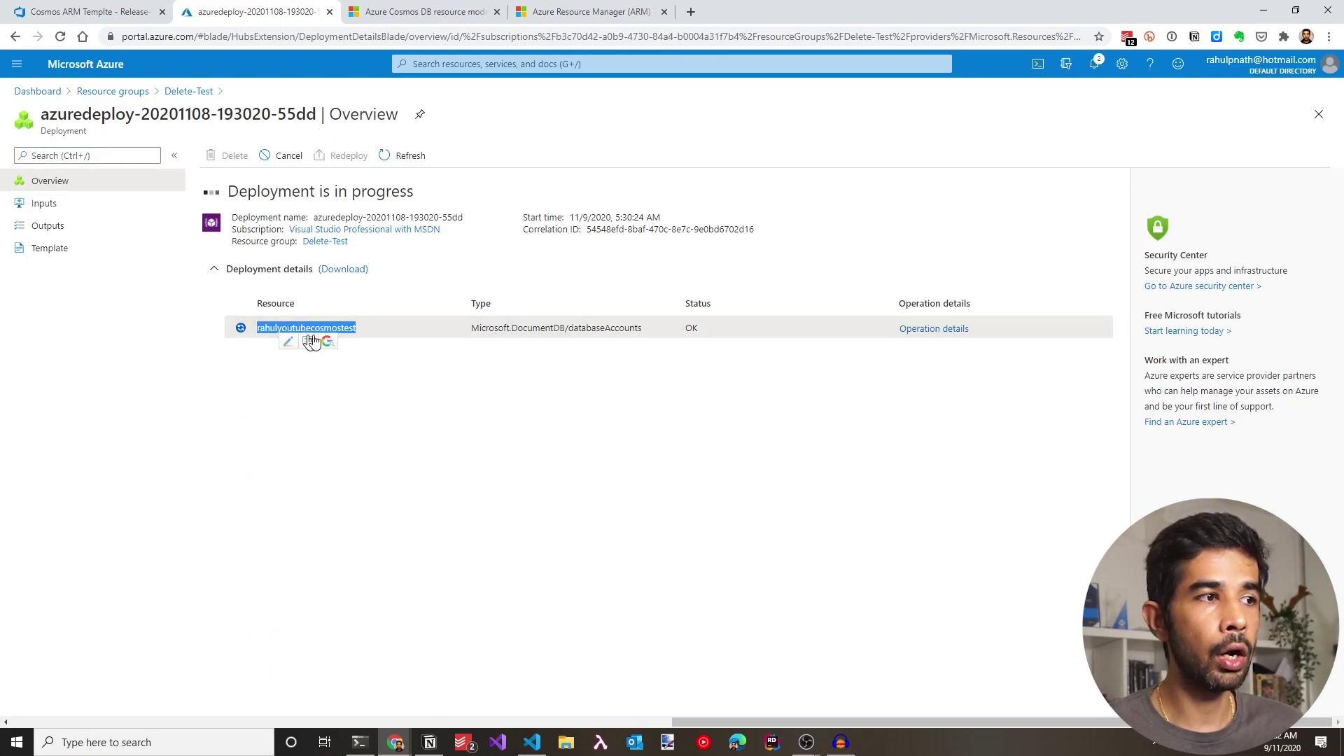
left_click(609, 392)
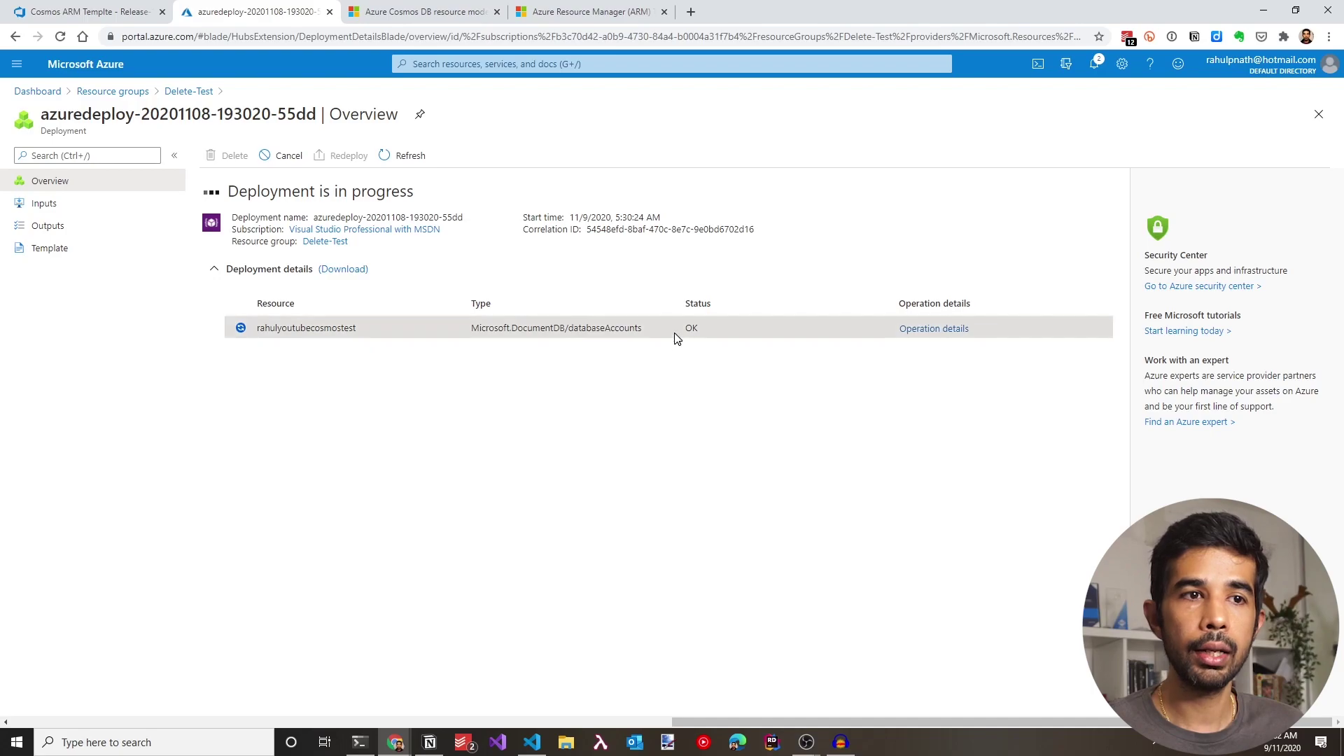
left_click(406, 157)
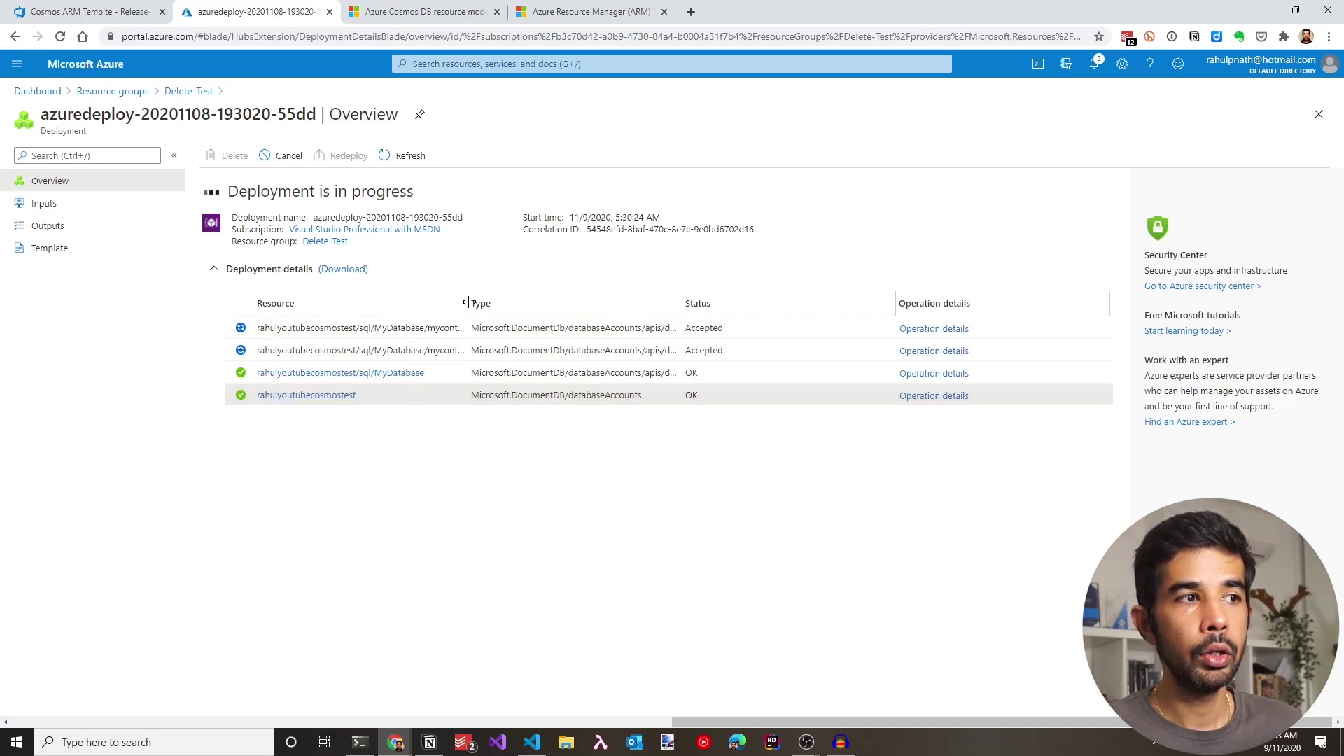
left_click_drag(468, 302, 590, 303)
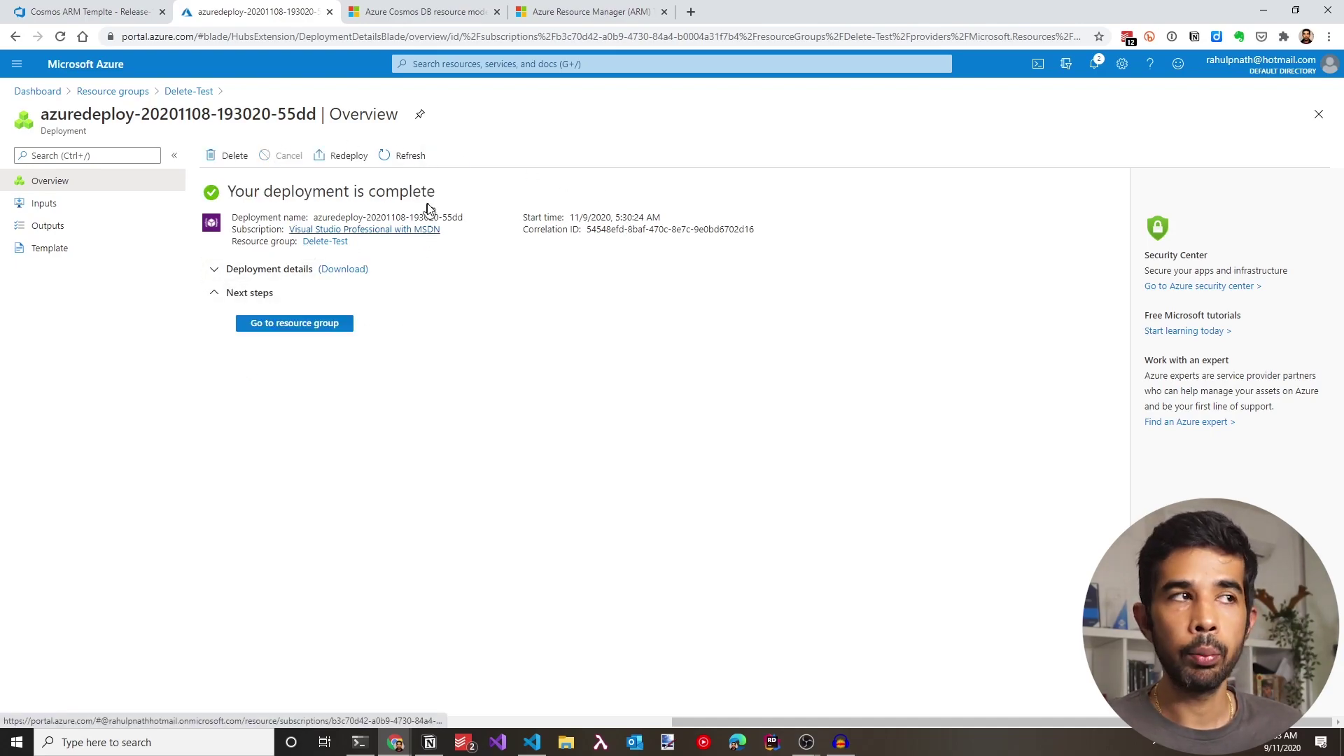
Step: Check the Test stage's log in Azure DevOps, and open the deployed Cosmos DB account from the Delete-Test resource group in the Azure portal
left_click(148, 9)
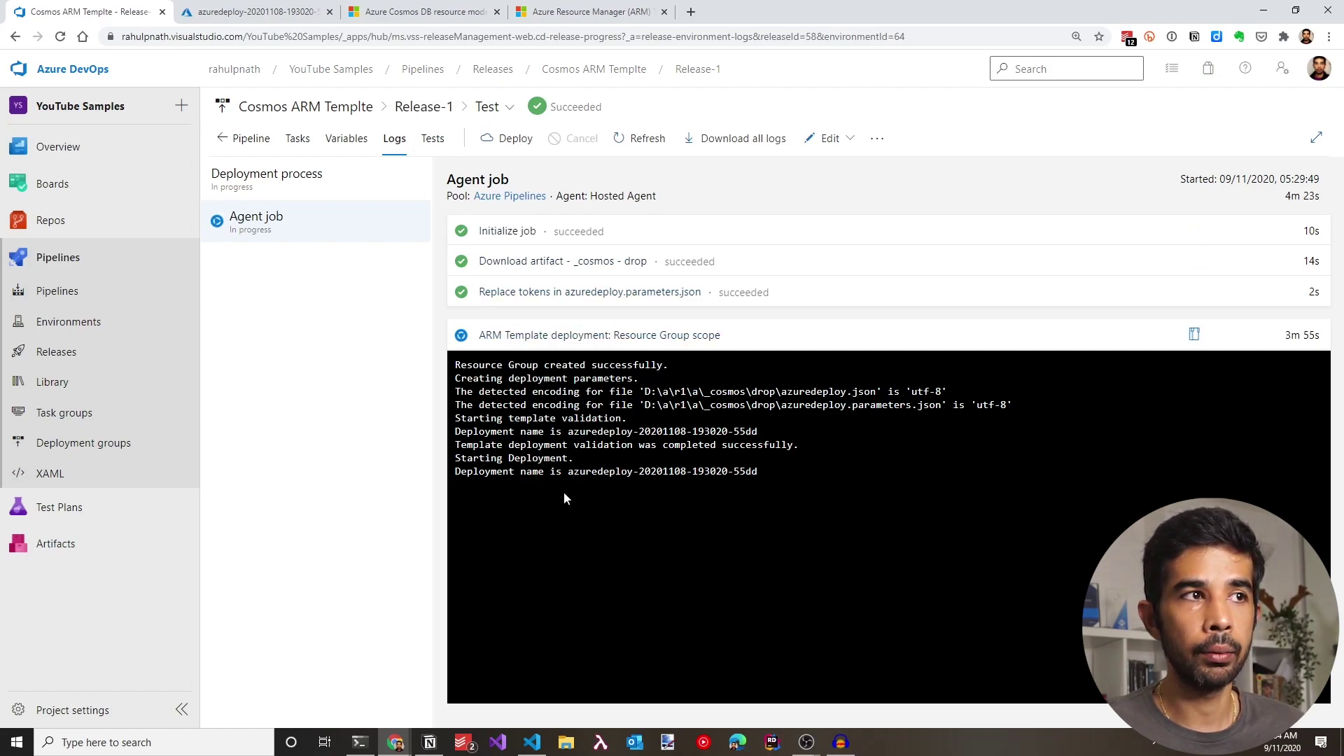
left_click(249, 13)
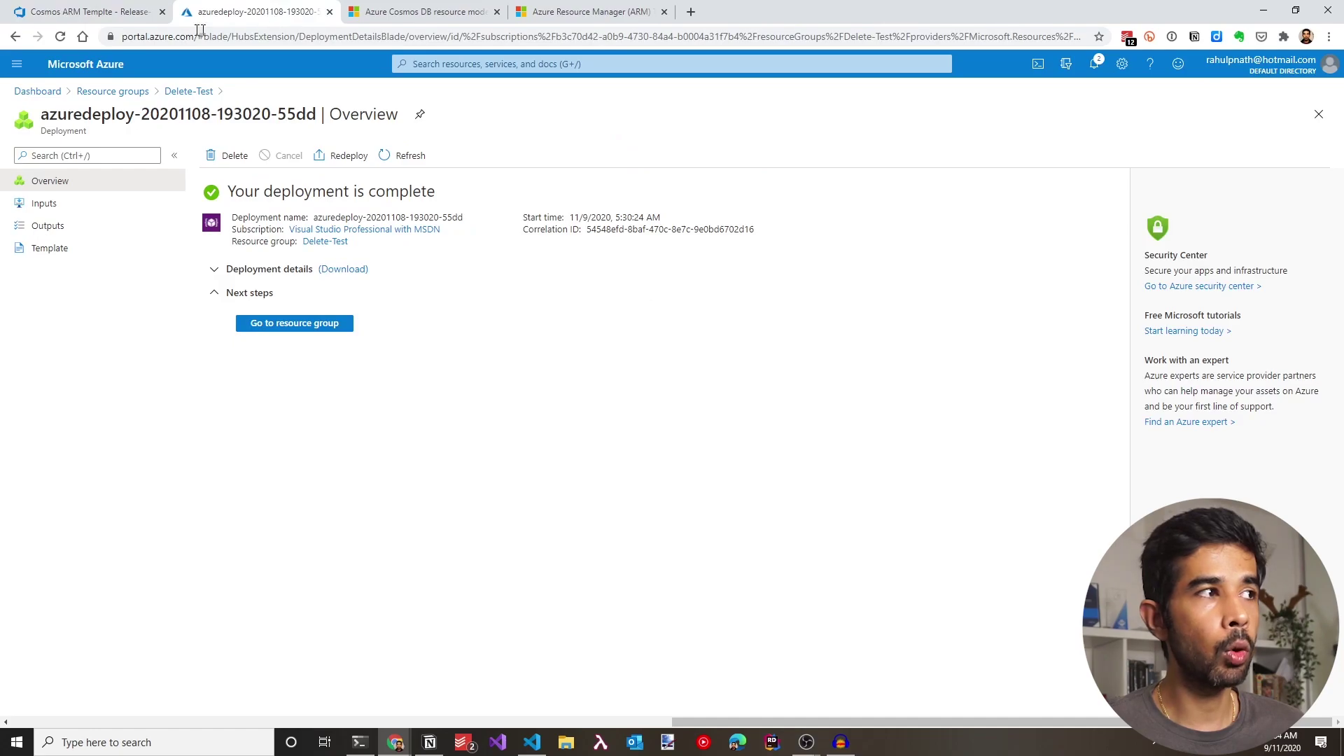
left_click(259, 324)
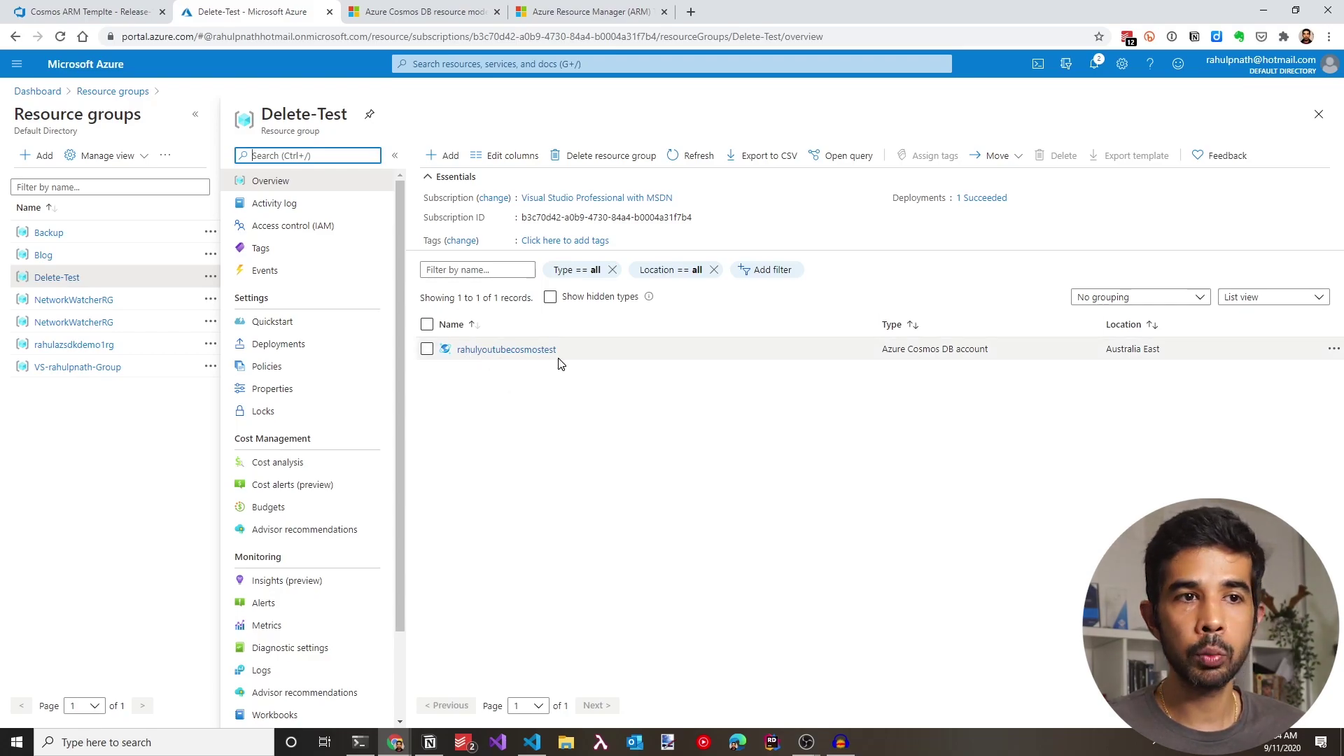
left_click(540, 351)
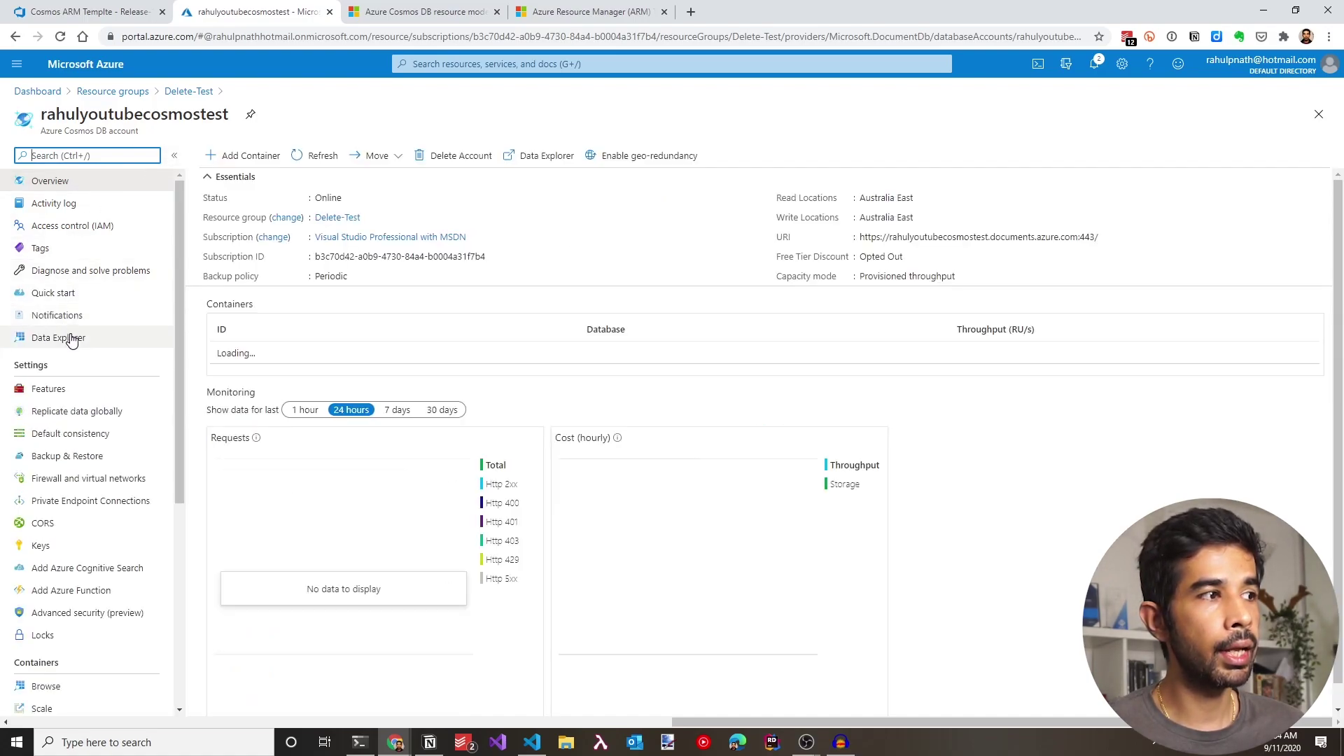
Step: Browse MyDatabase in the Cosmos DB account's Data Explorer and inspect the items and partition keys of mycontainer1 and mycontainer2
left_click(59, 338)
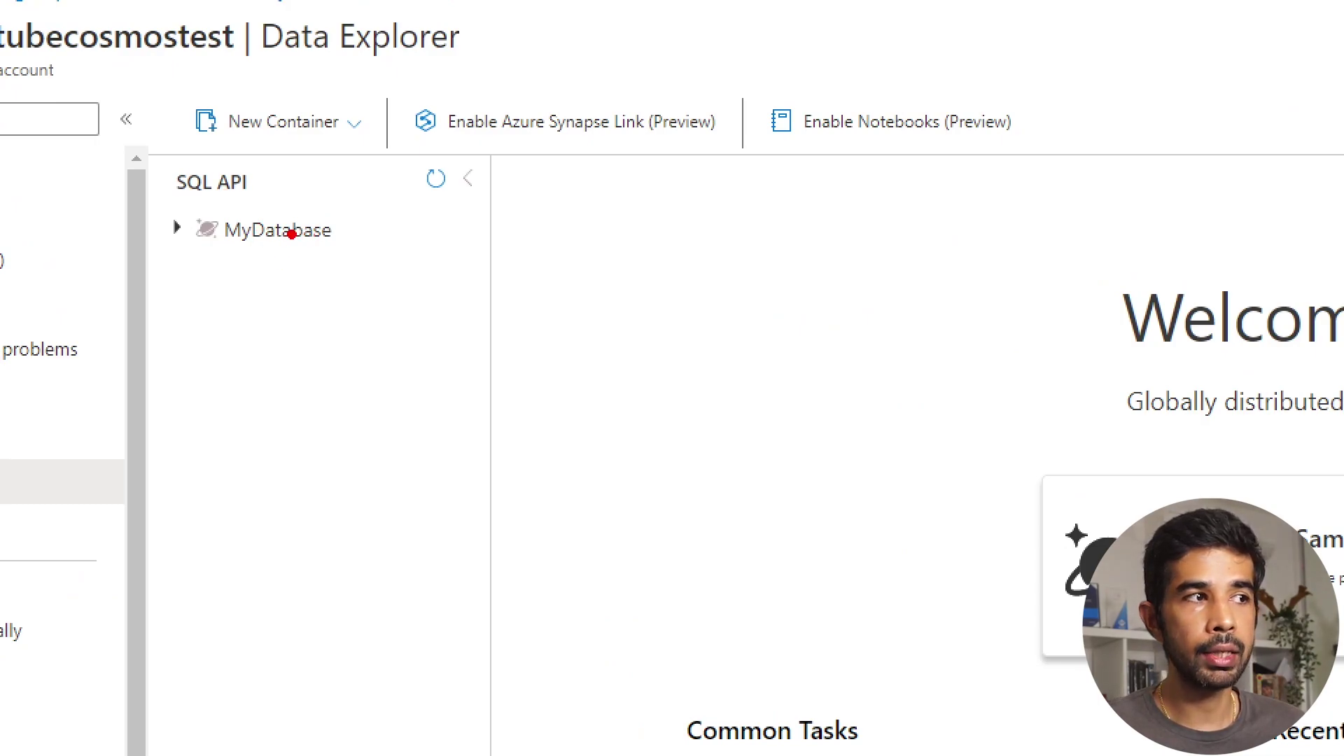
left_click(280, 233)
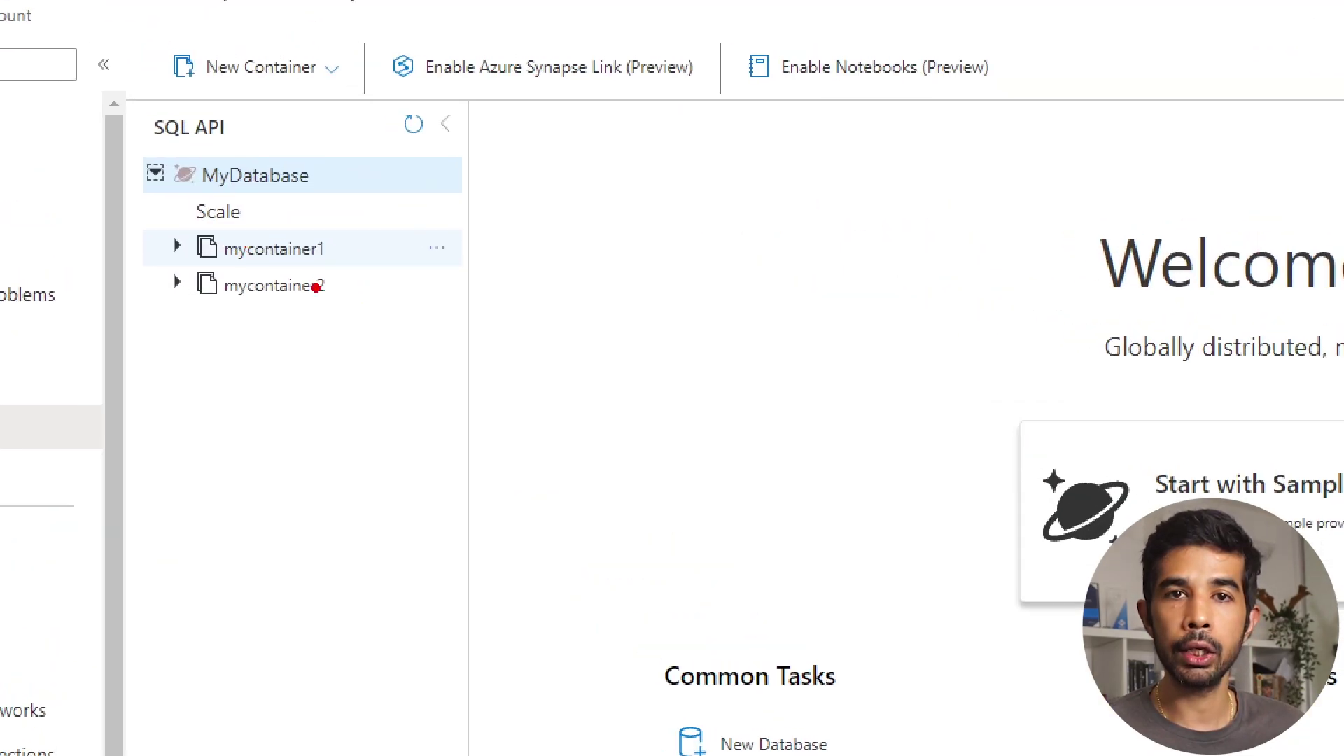
left_click(260, 251)
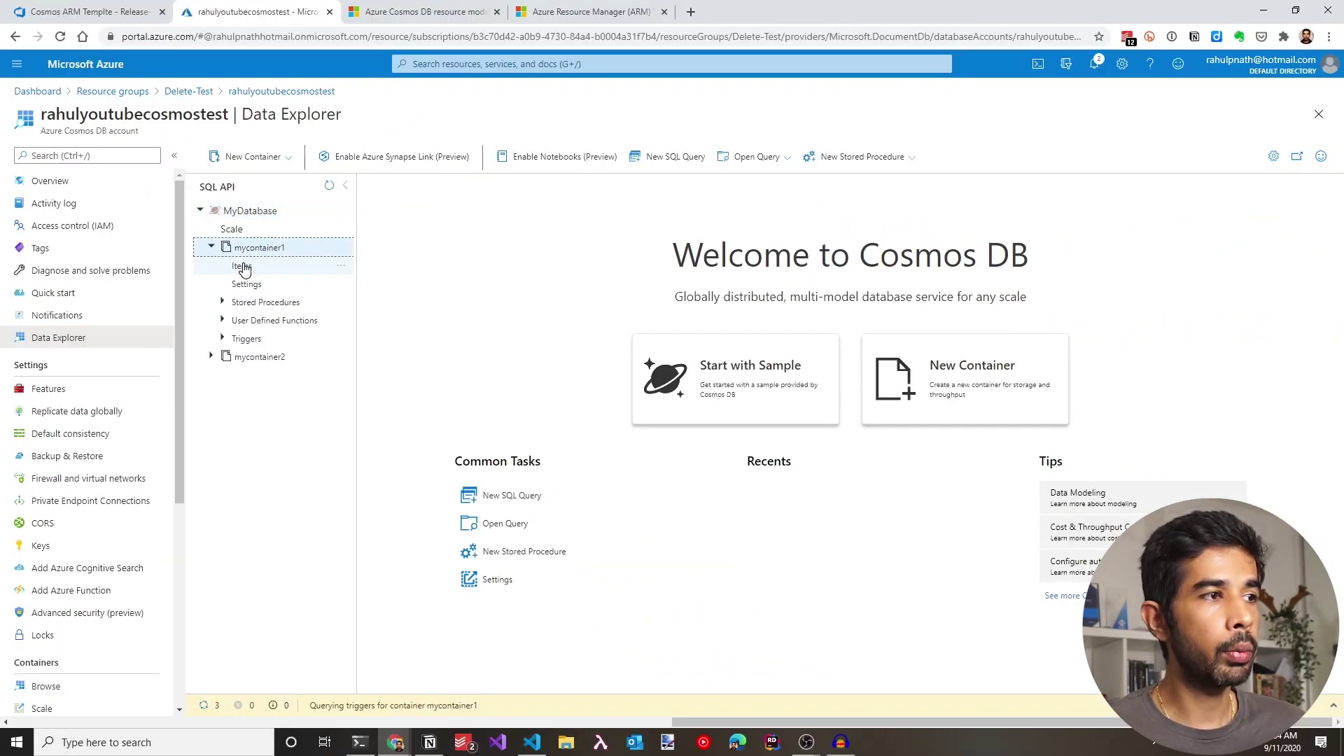
left_click(243, 293)
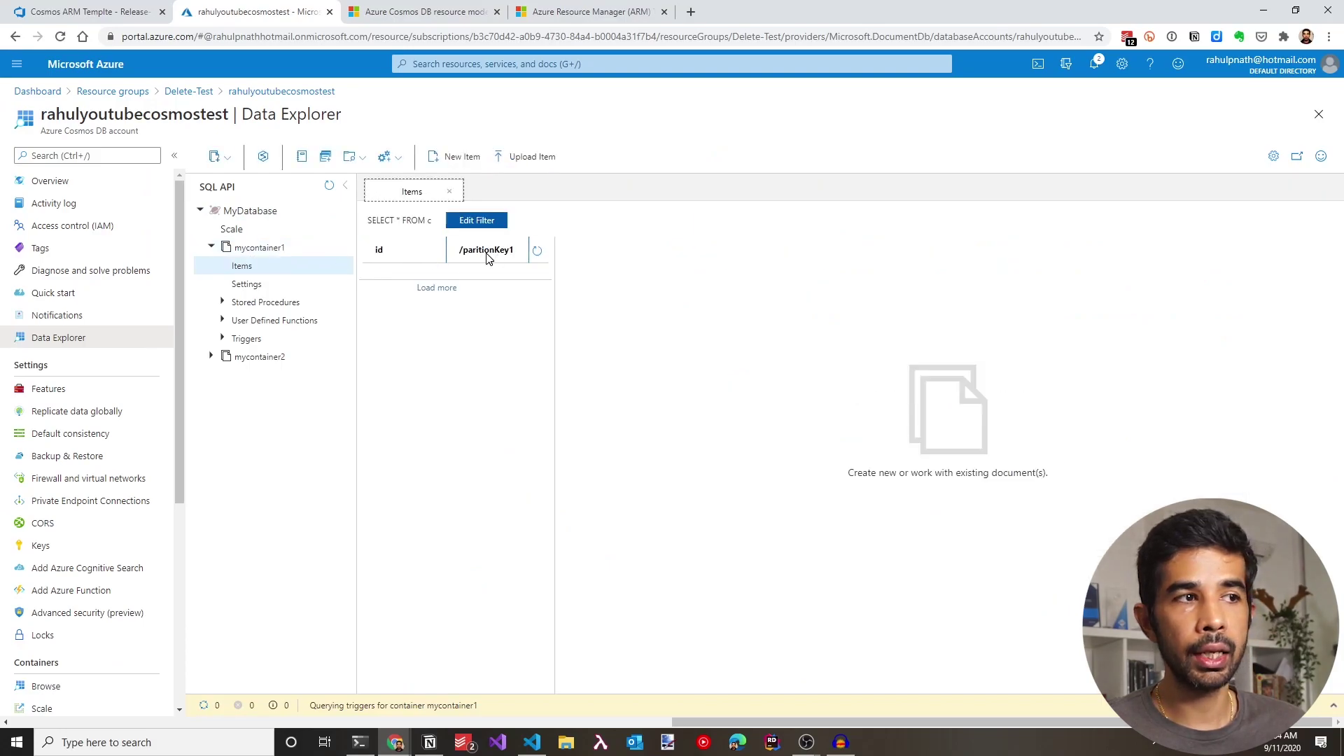
left_click(263, 357)
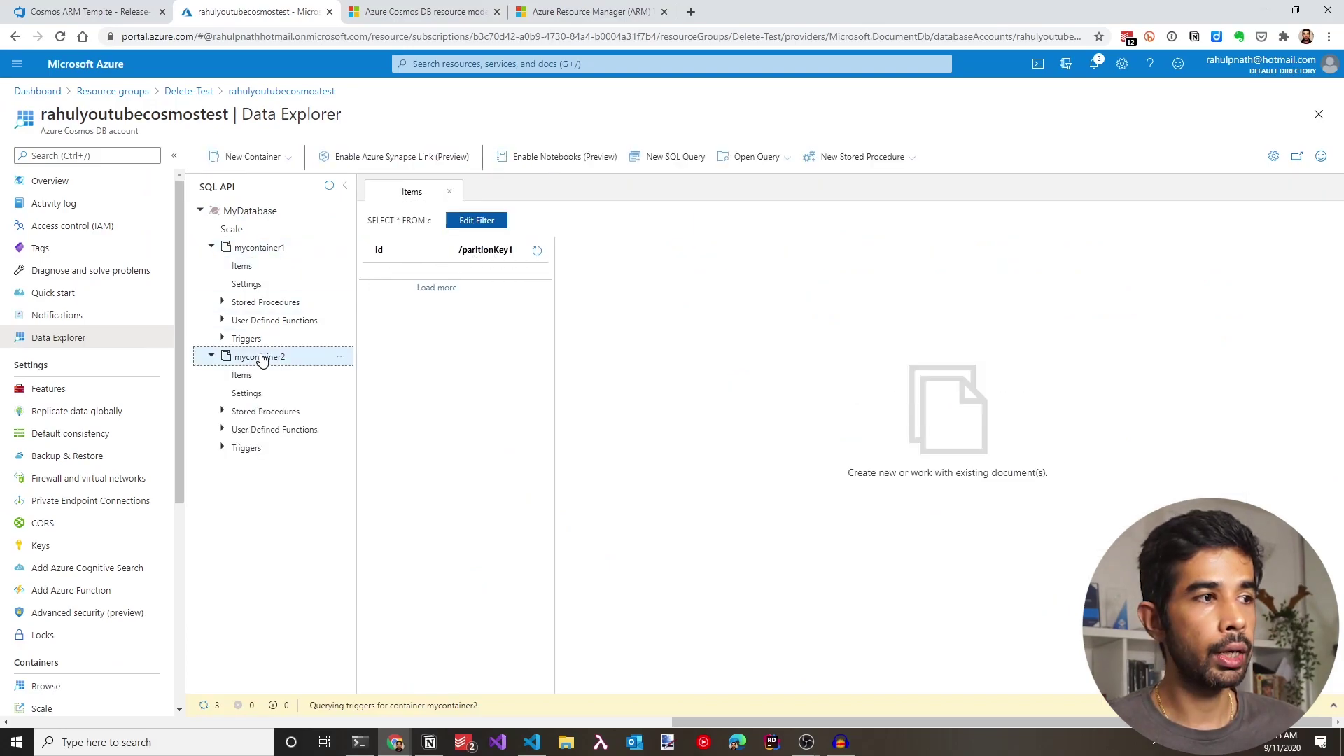
left_click(245, 377)
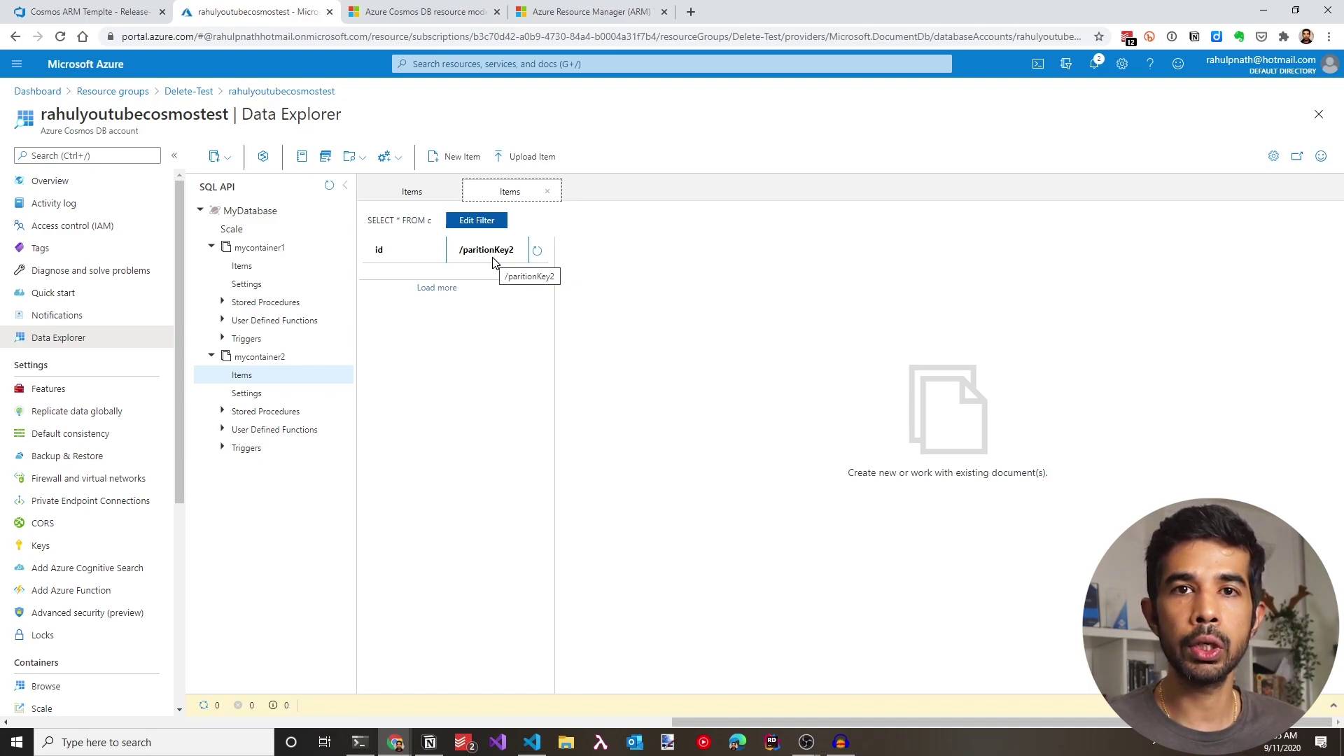
Step: Switch to Azure DevOps, open the Cosmos release pipeline for editing, and correct its name to Cosmos ARM Template
left_click(140, 12)
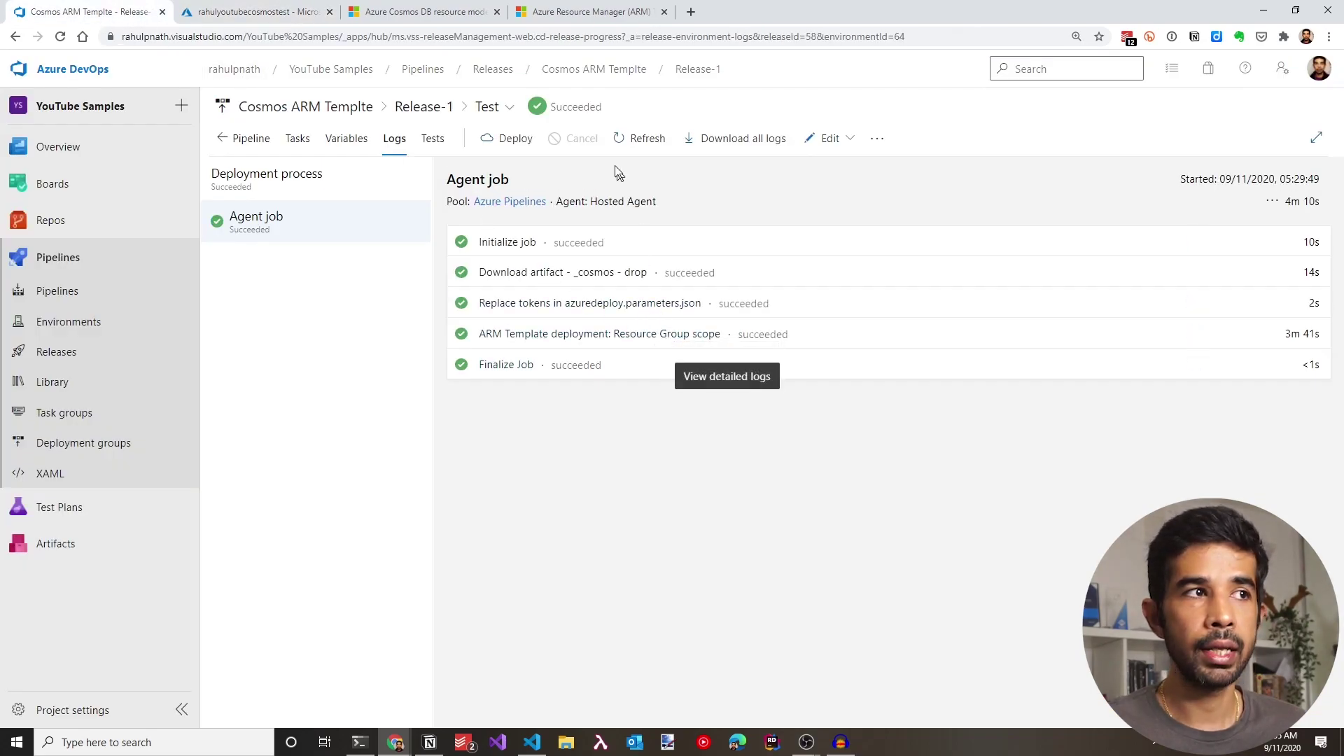
left_click(324, 110)
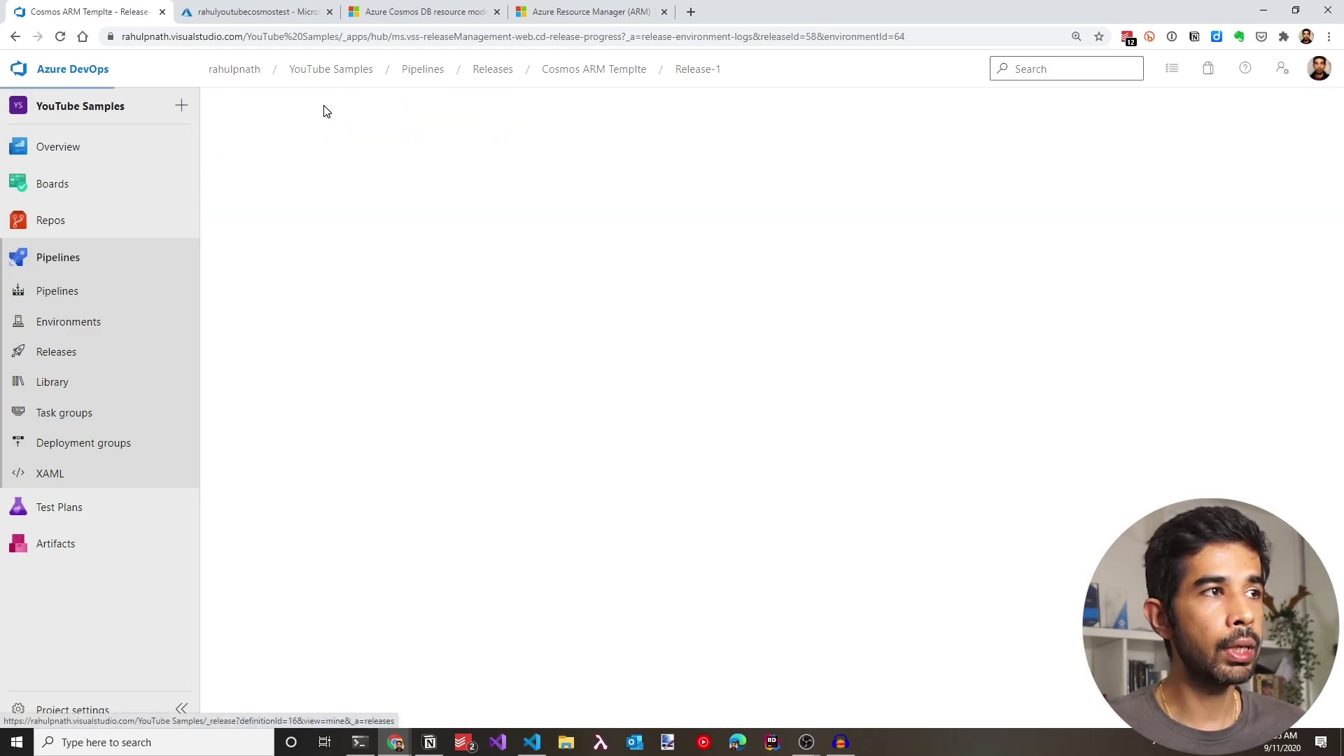
left_click(1137, 157)
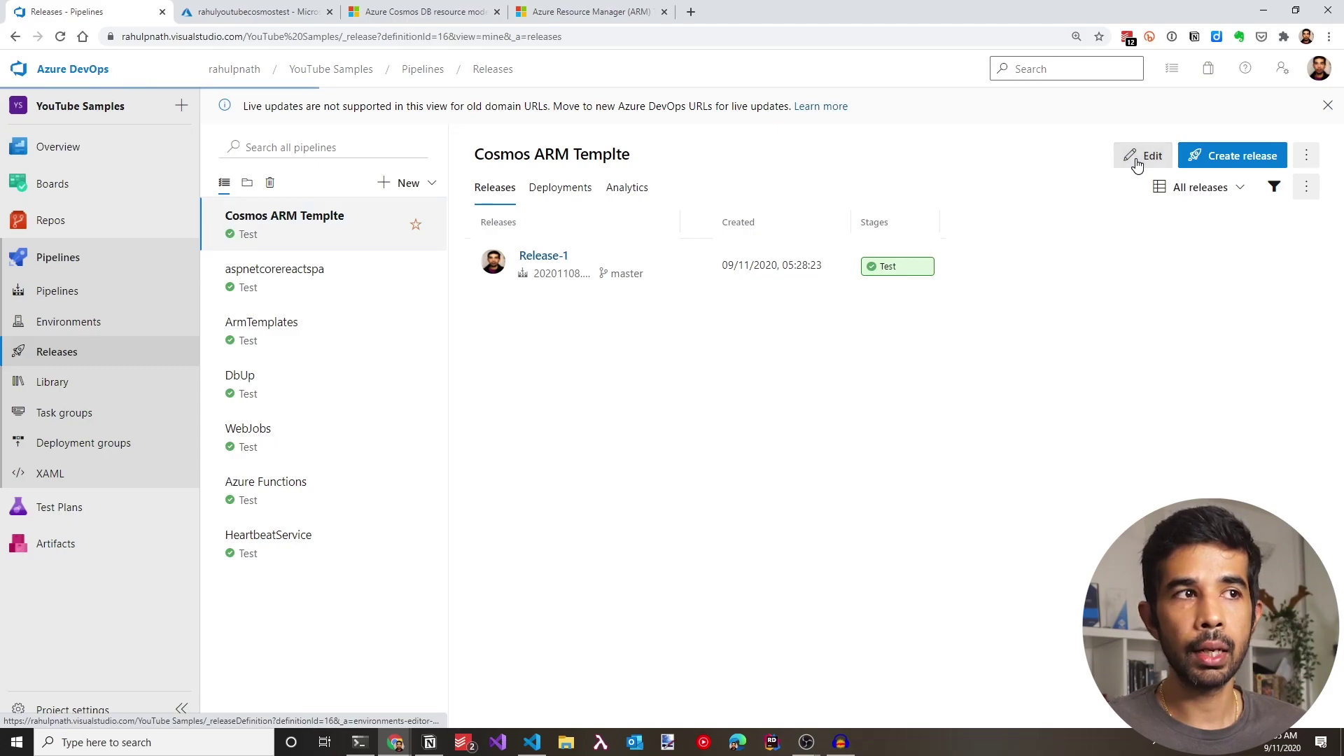
left_click(490, 105)
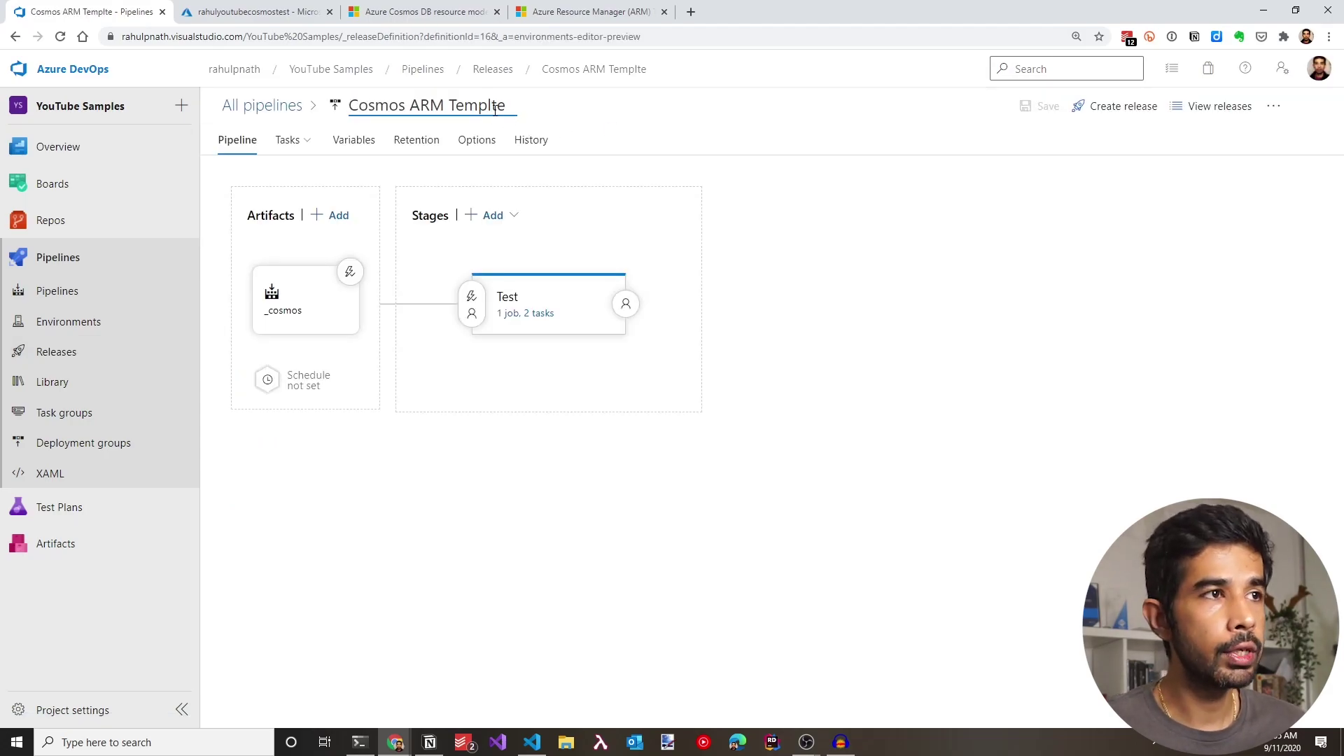
type("a")
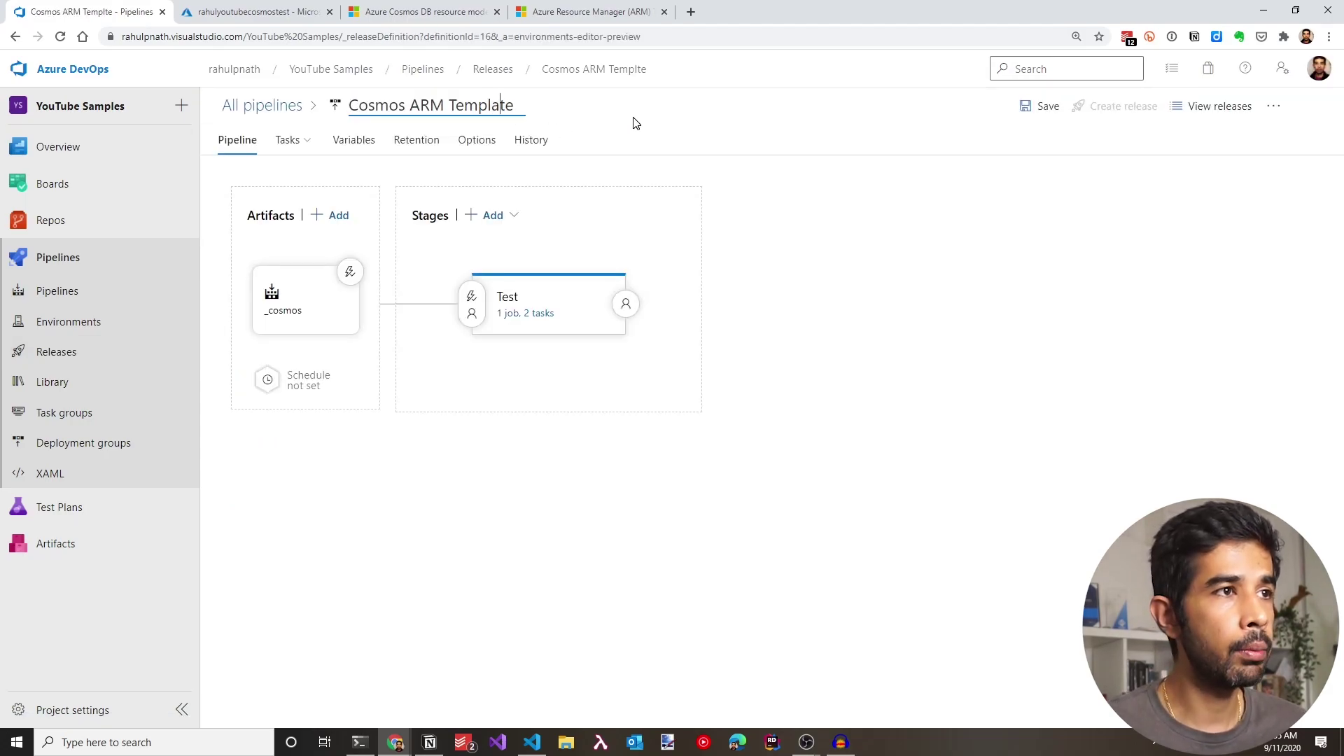
left_click(636, 474)
Step: Clone the Test stage and set the copy's pre-deployment trigger to Manual only
mouse_move(597, 285)
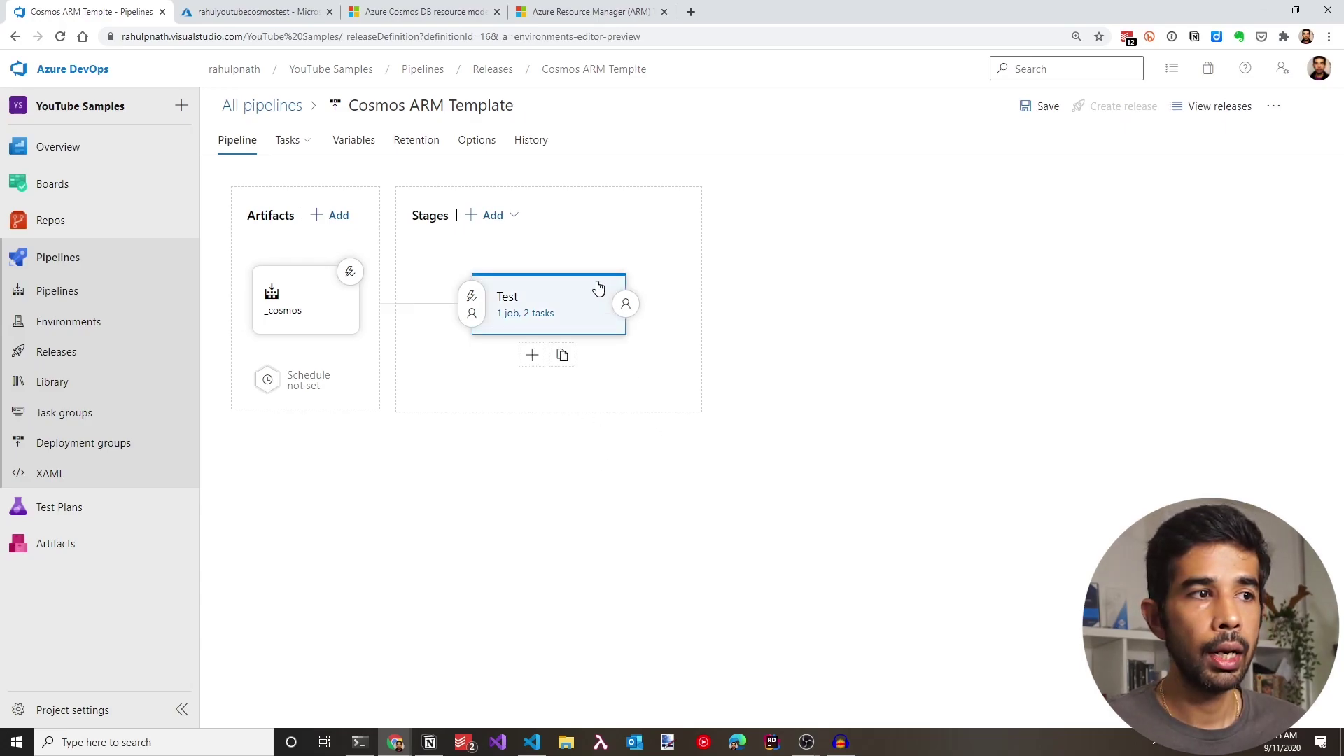
left_click(575, 359)
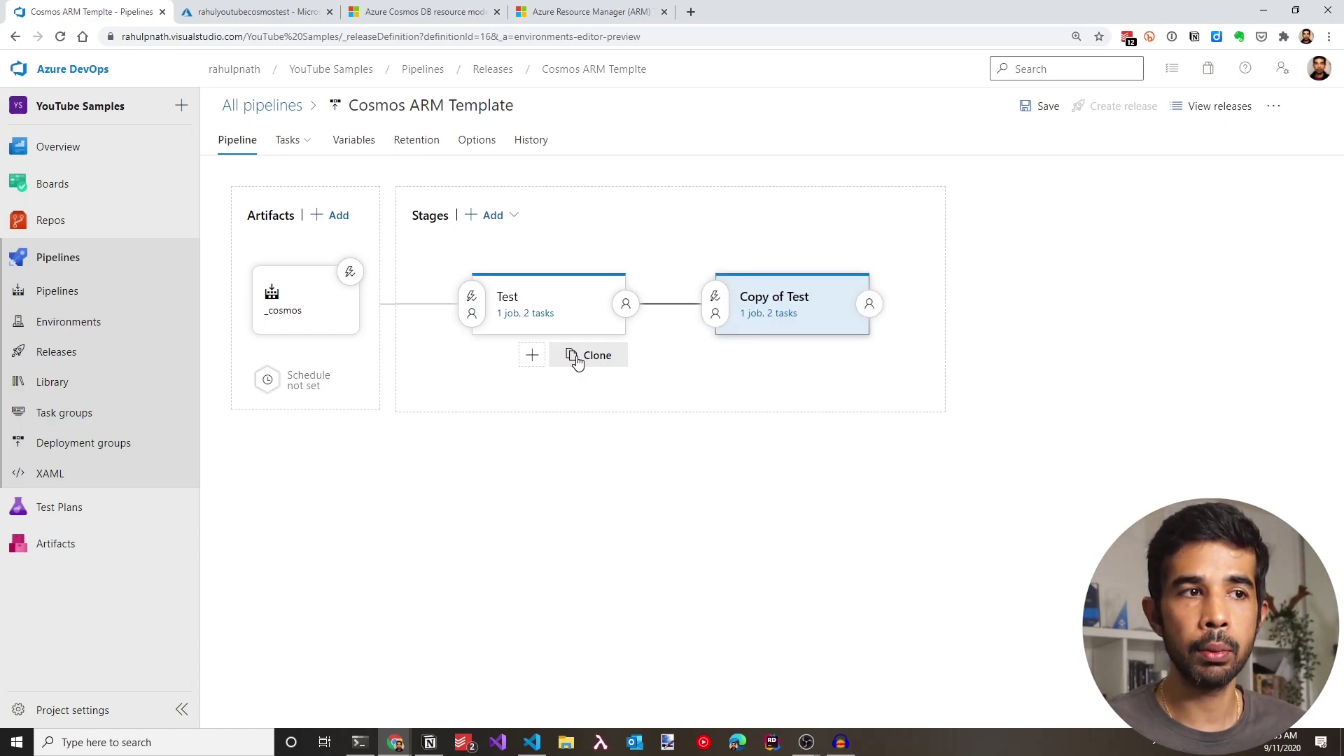
left_click(715, 301)
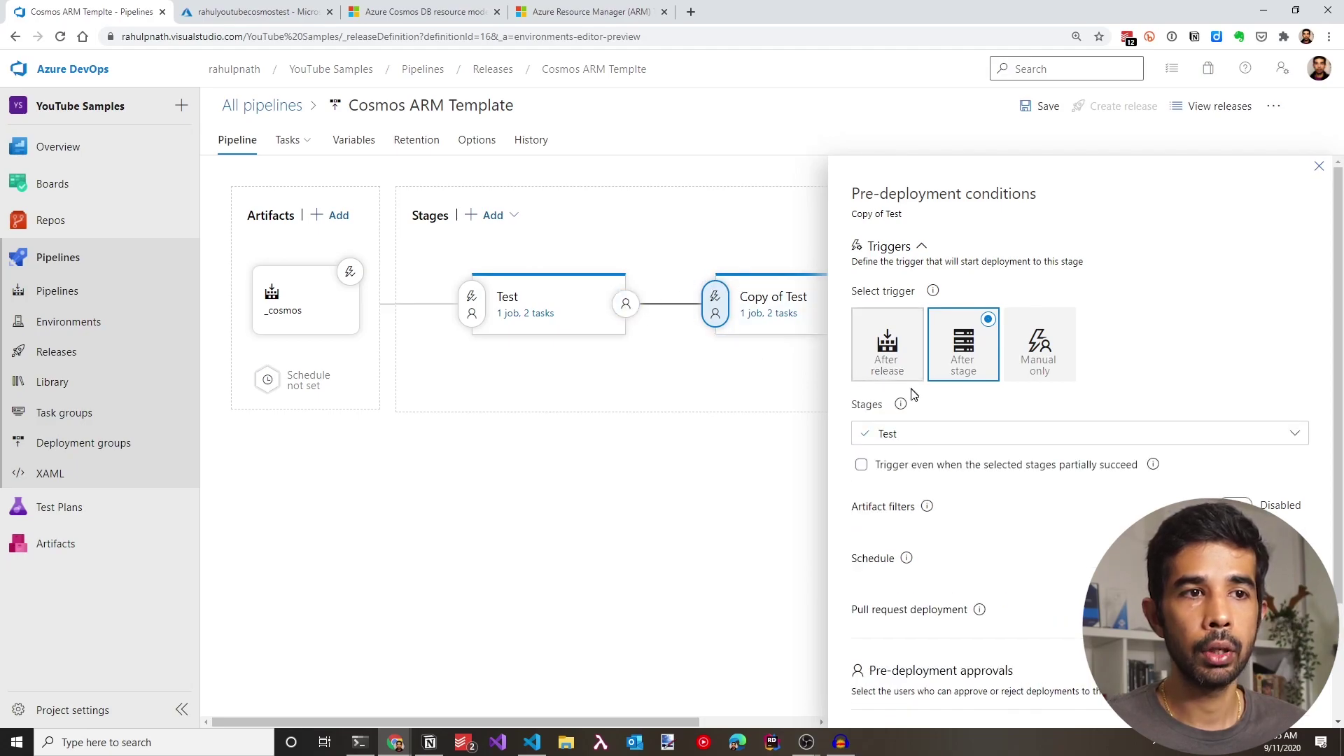
left_click(1062, 346)
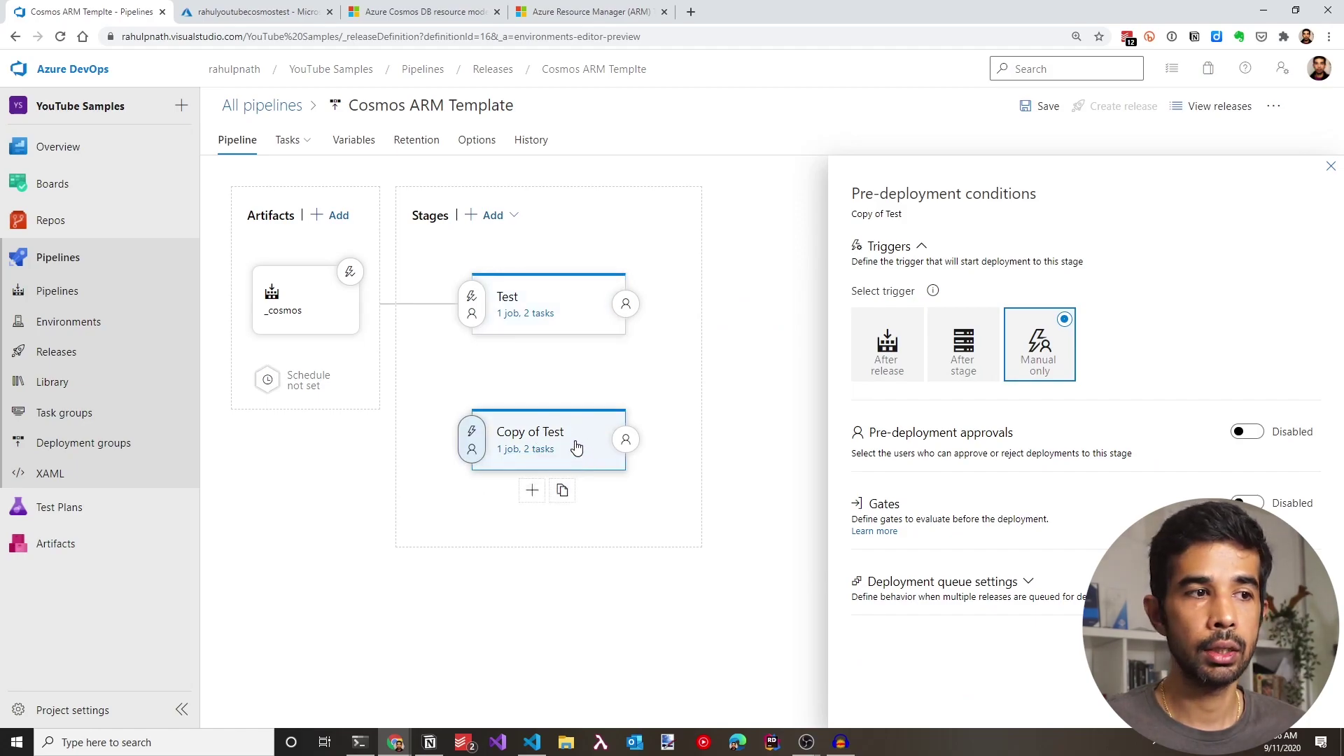
Step: Rename the Copy of Test stage as Prod and close its properties
left_click(556, 448)
triple_click(960, 313)
type("Prod")
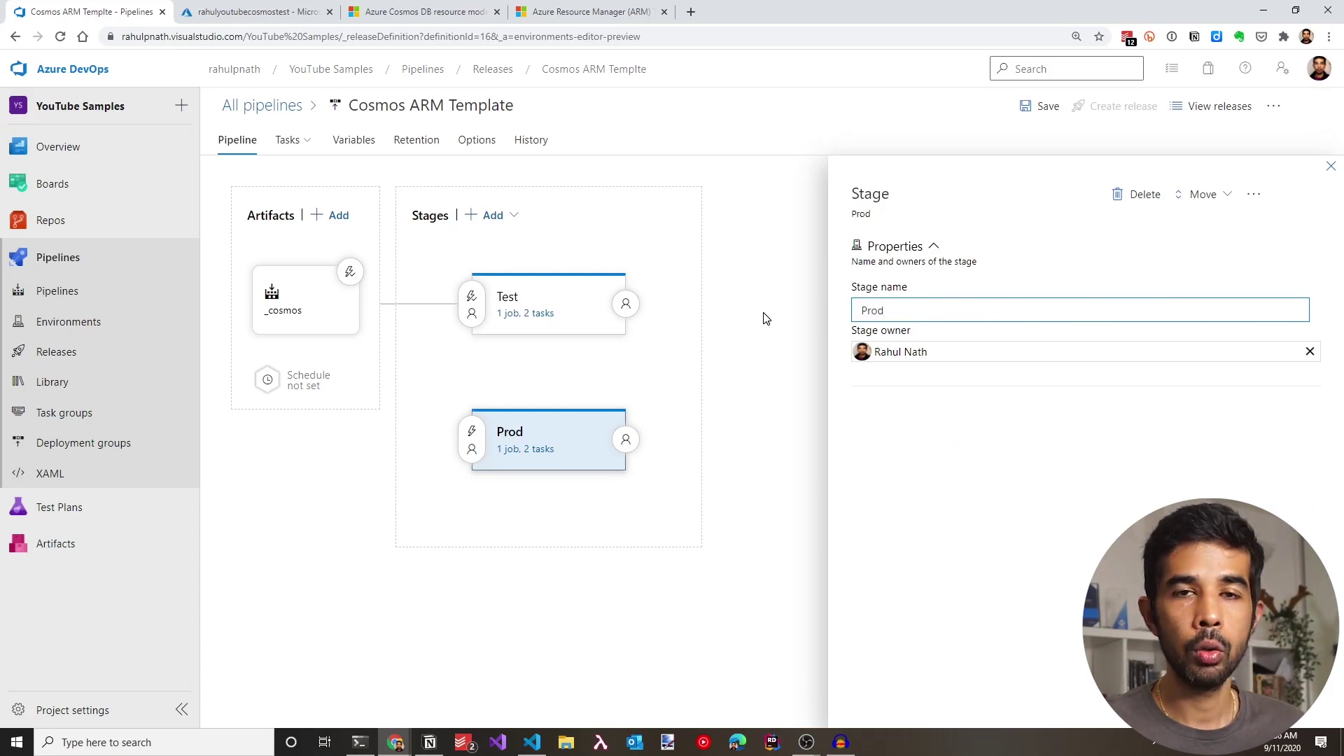
left_click(1330, 165)
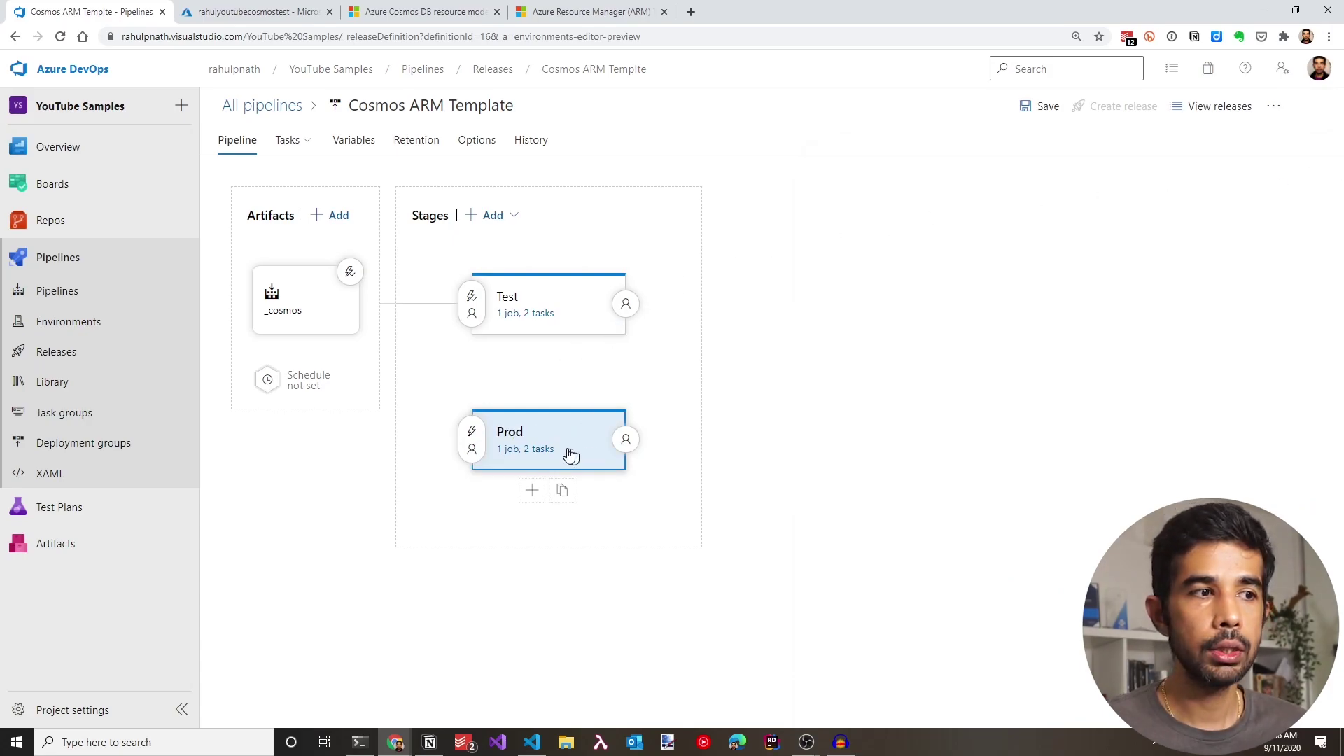
Step: Review the Prod stage's Replace tokens task and set the Prod-scoped arm_accountName variable to rahulyoutubecosmos
left_click(538, 450)
left_click(339, 276)
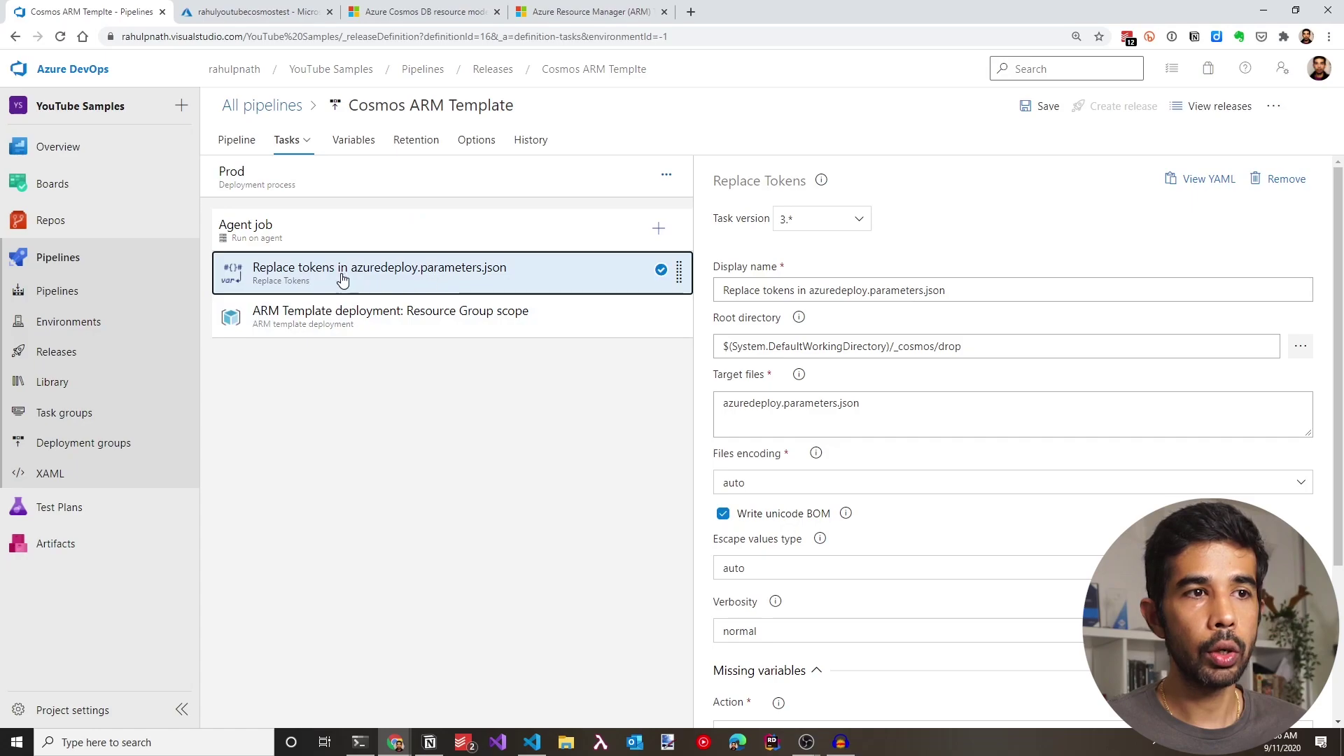
left_click(353, 140)
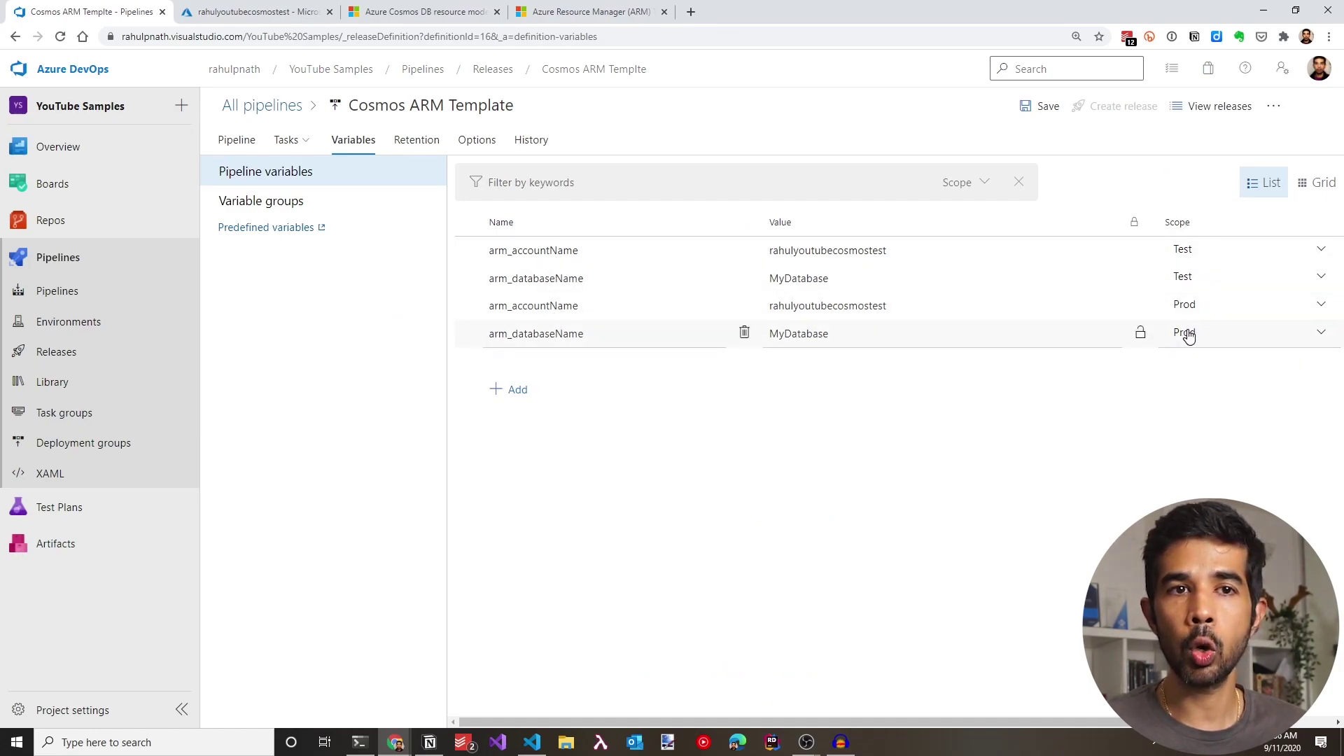
left_click(917, 308)
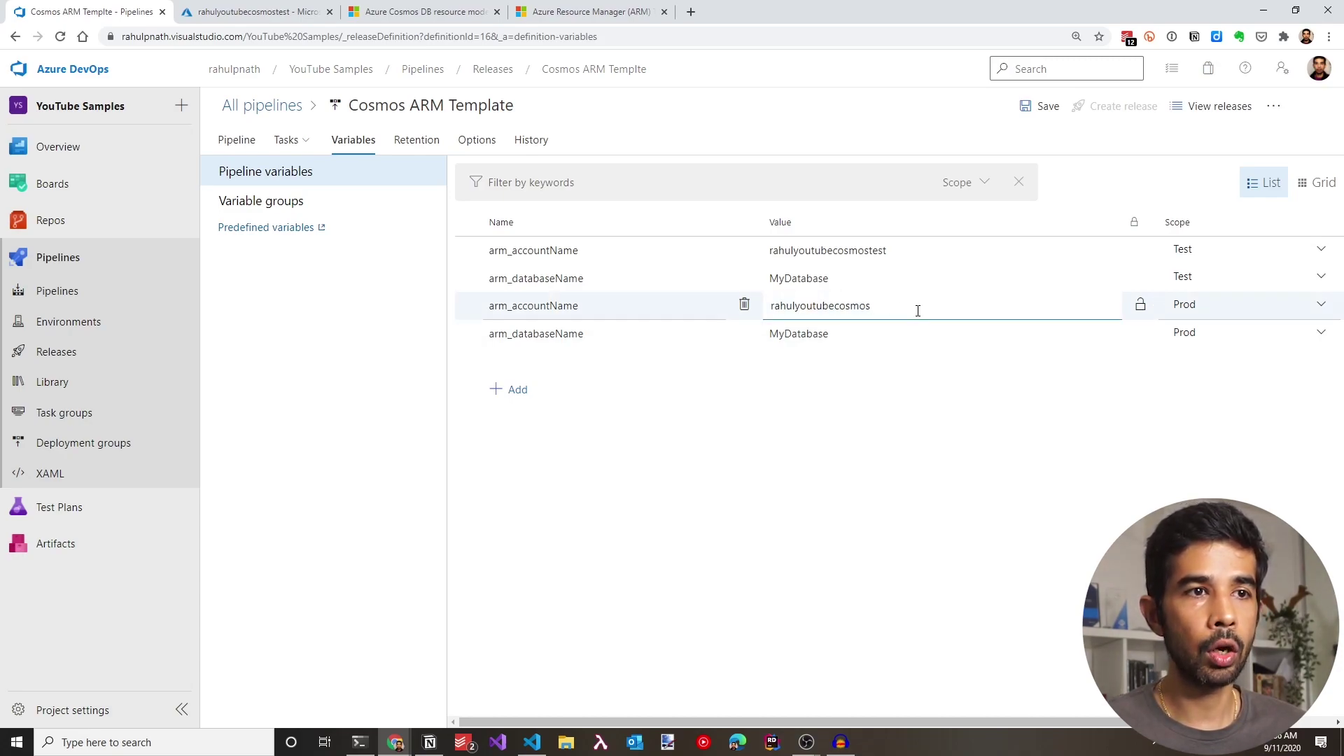
left_click(842, 334)
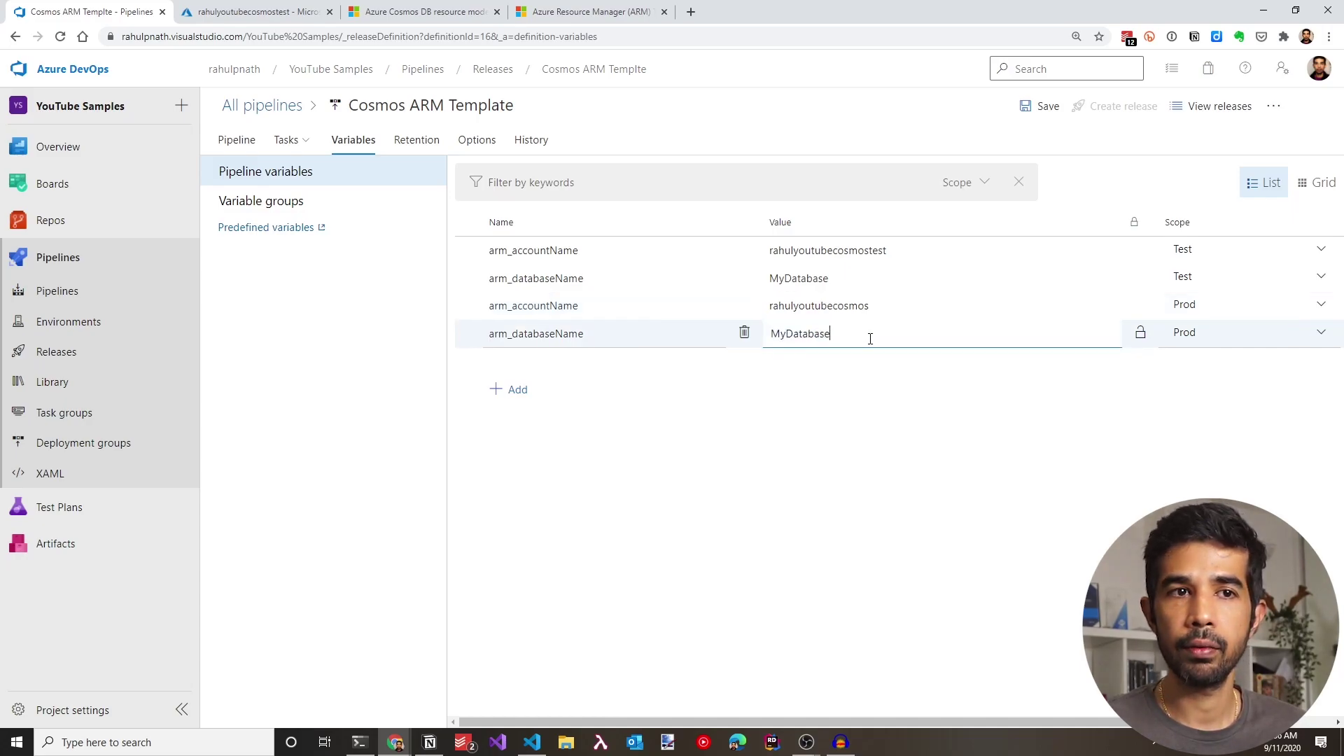
Step: Set the resource group of the Prod stage's ARM Template deployment task to Delete-Prod and save the pipeline
left_click(283, 140)
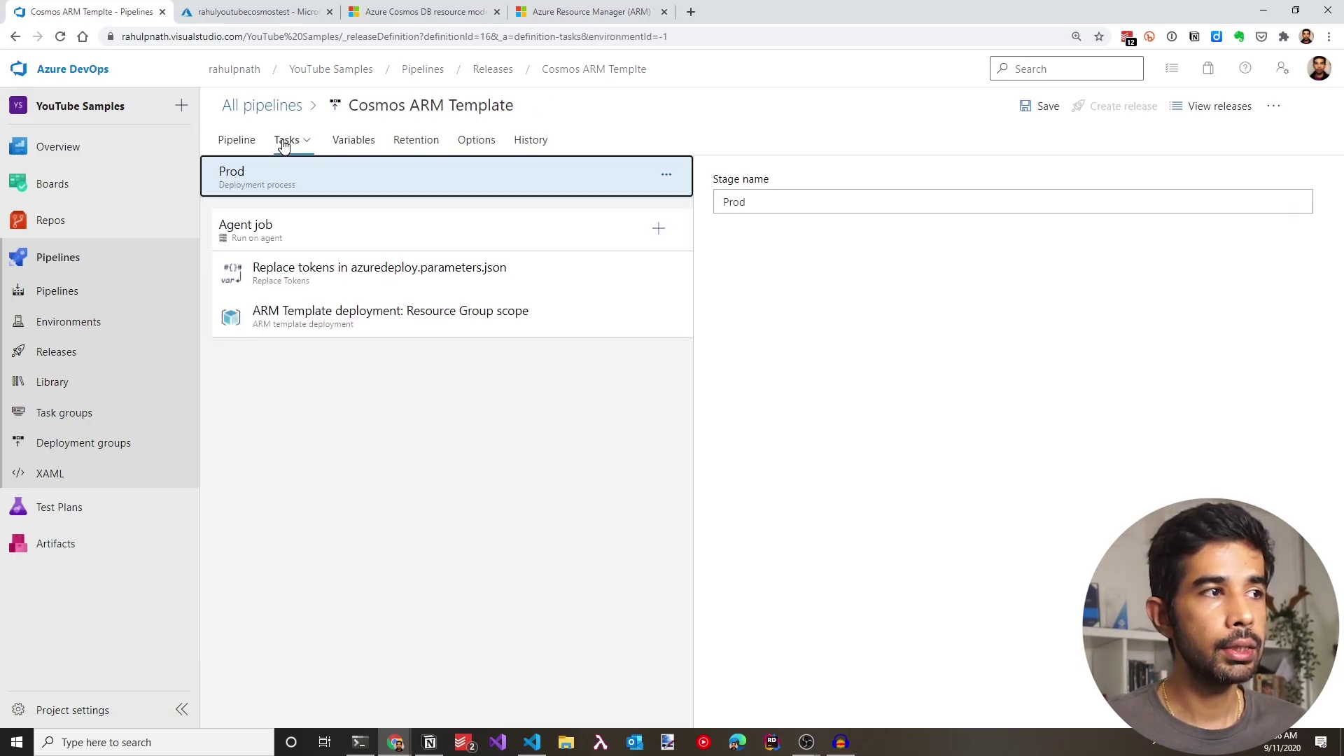
left_click(339, 316)
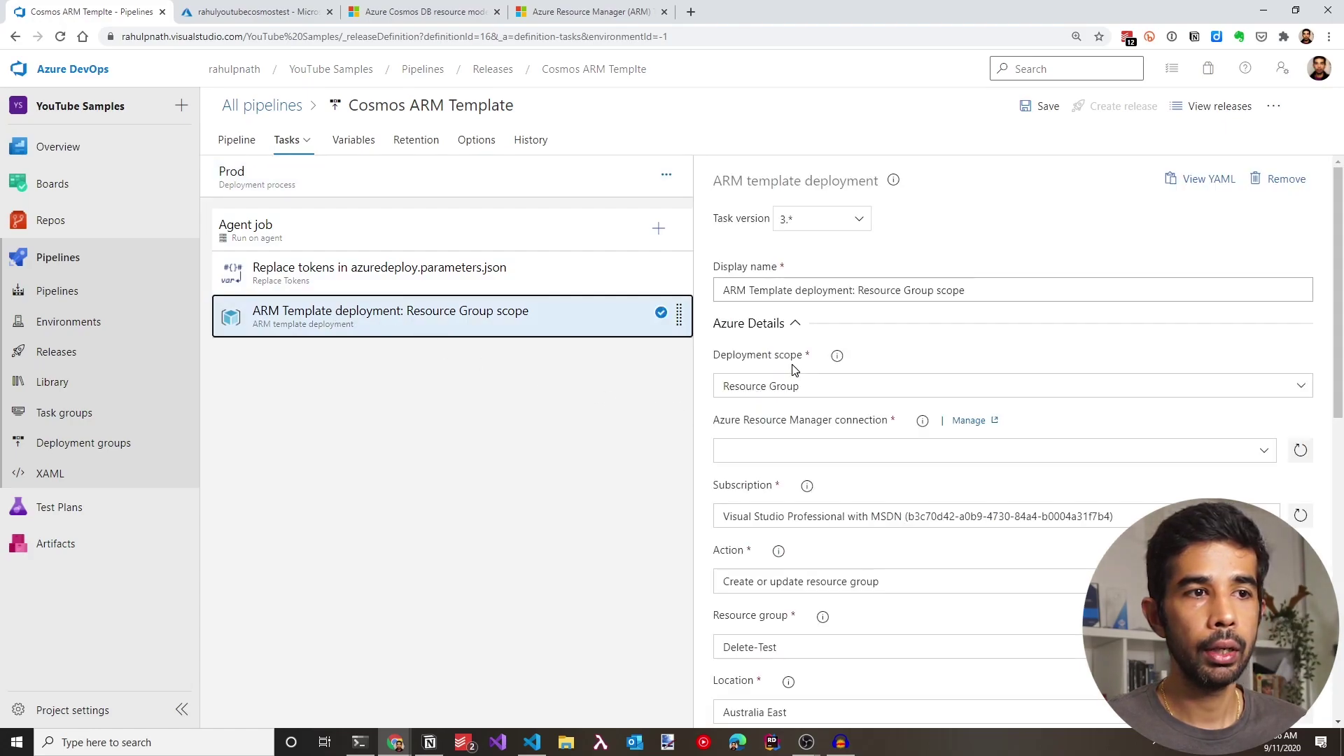
scroll(795, 367, "down", 3)
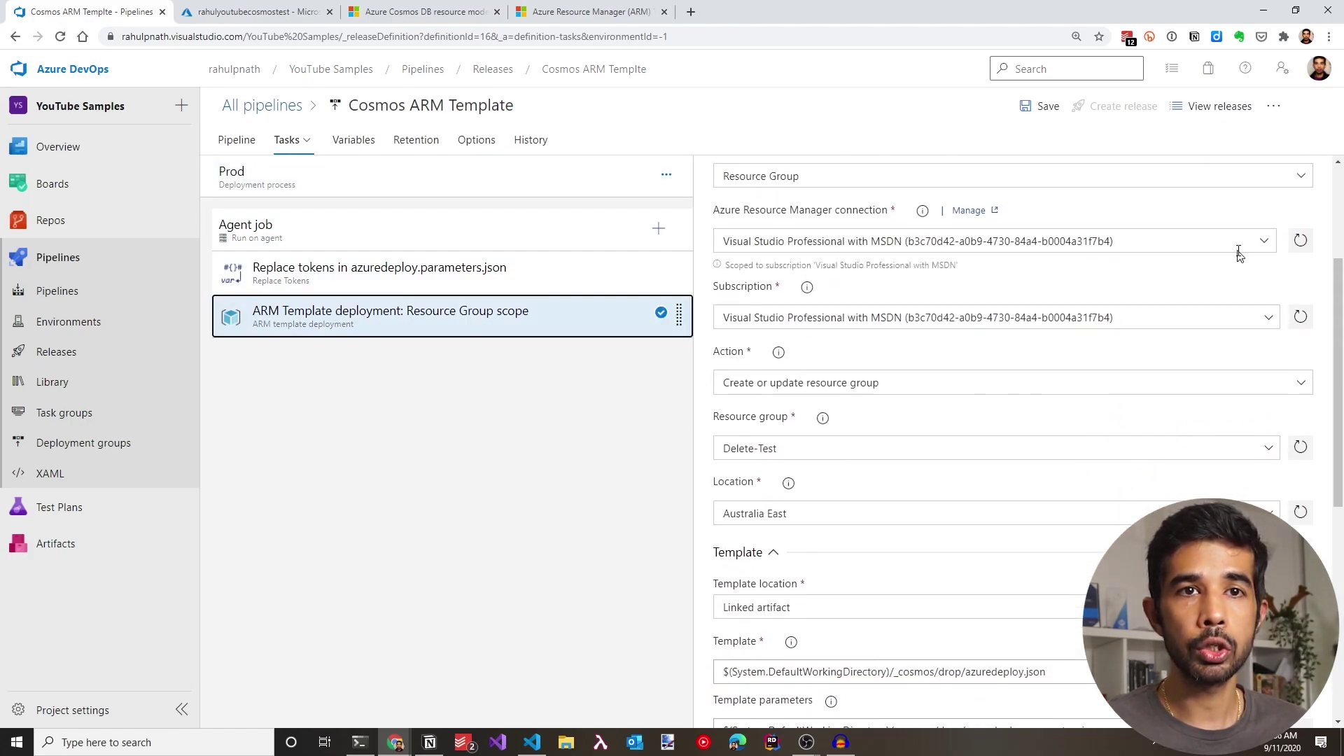
double_click(802, 448)
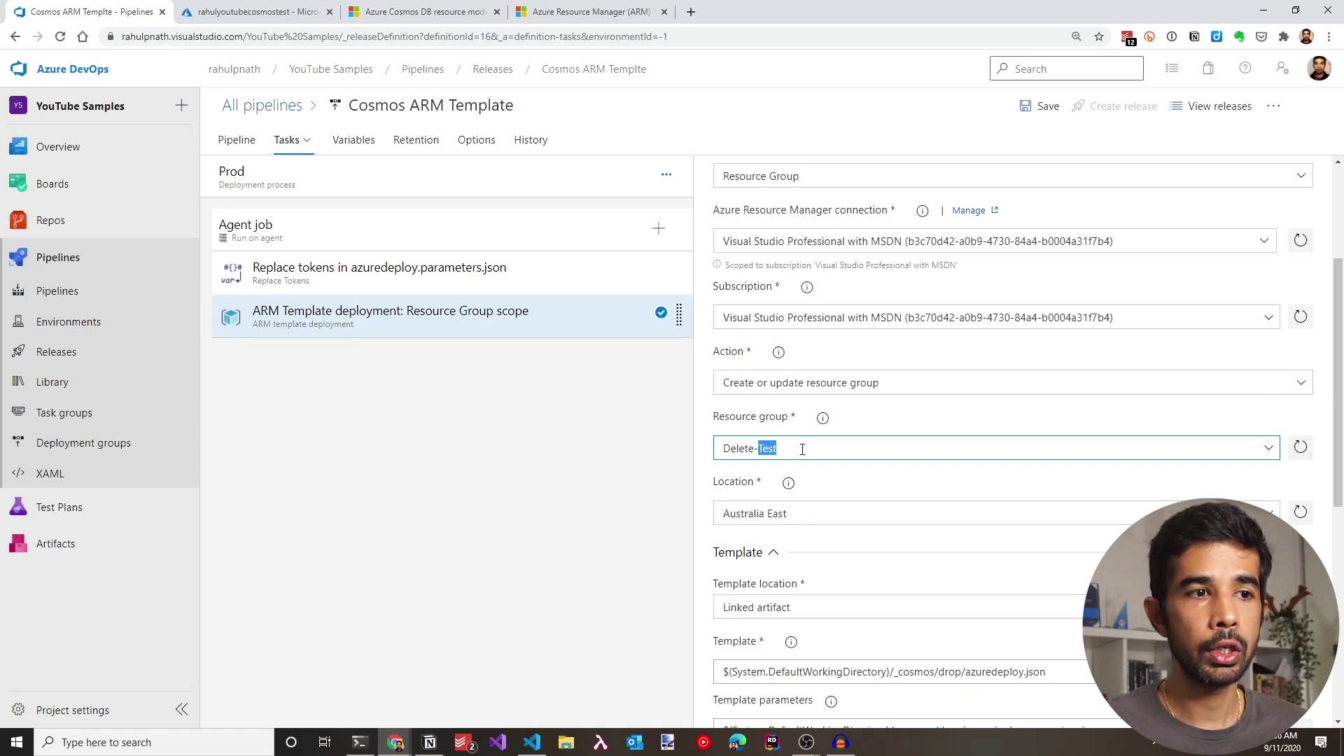
type("Pro")
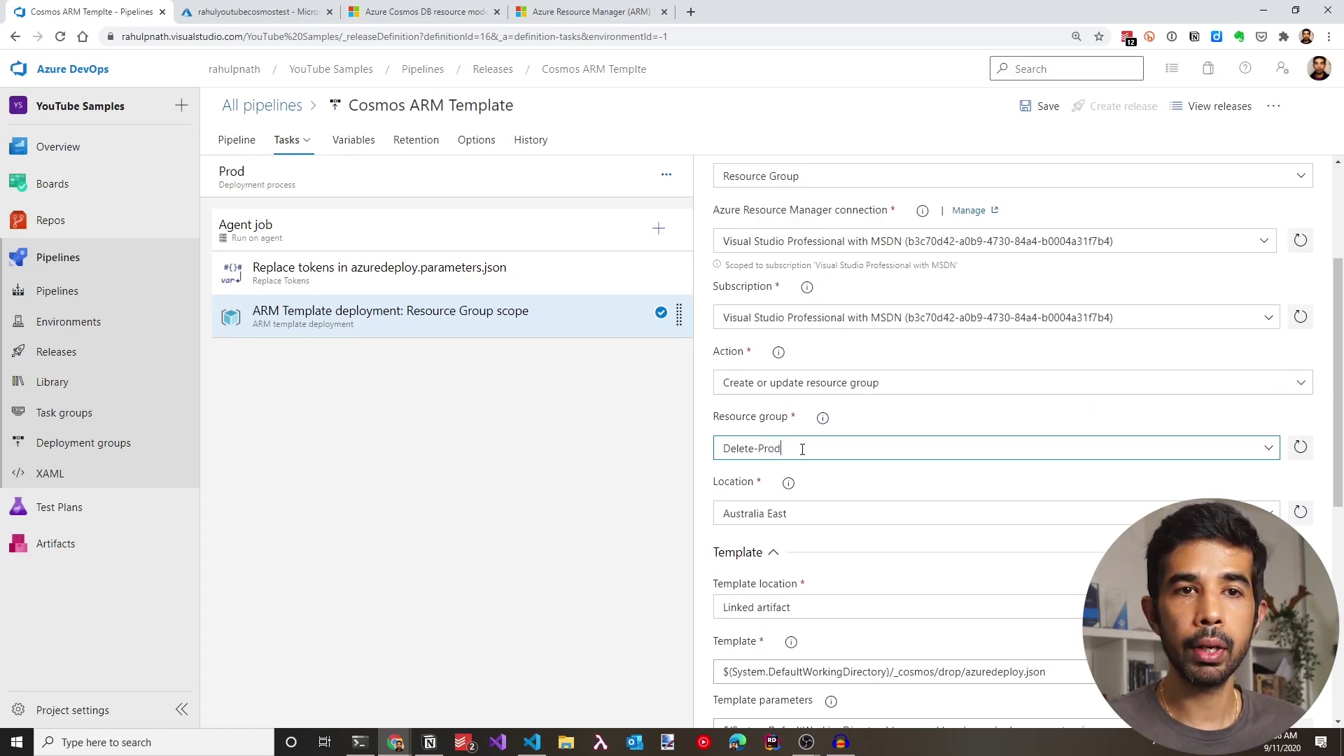
type("d")
scroll(803, 448, "down", 4)
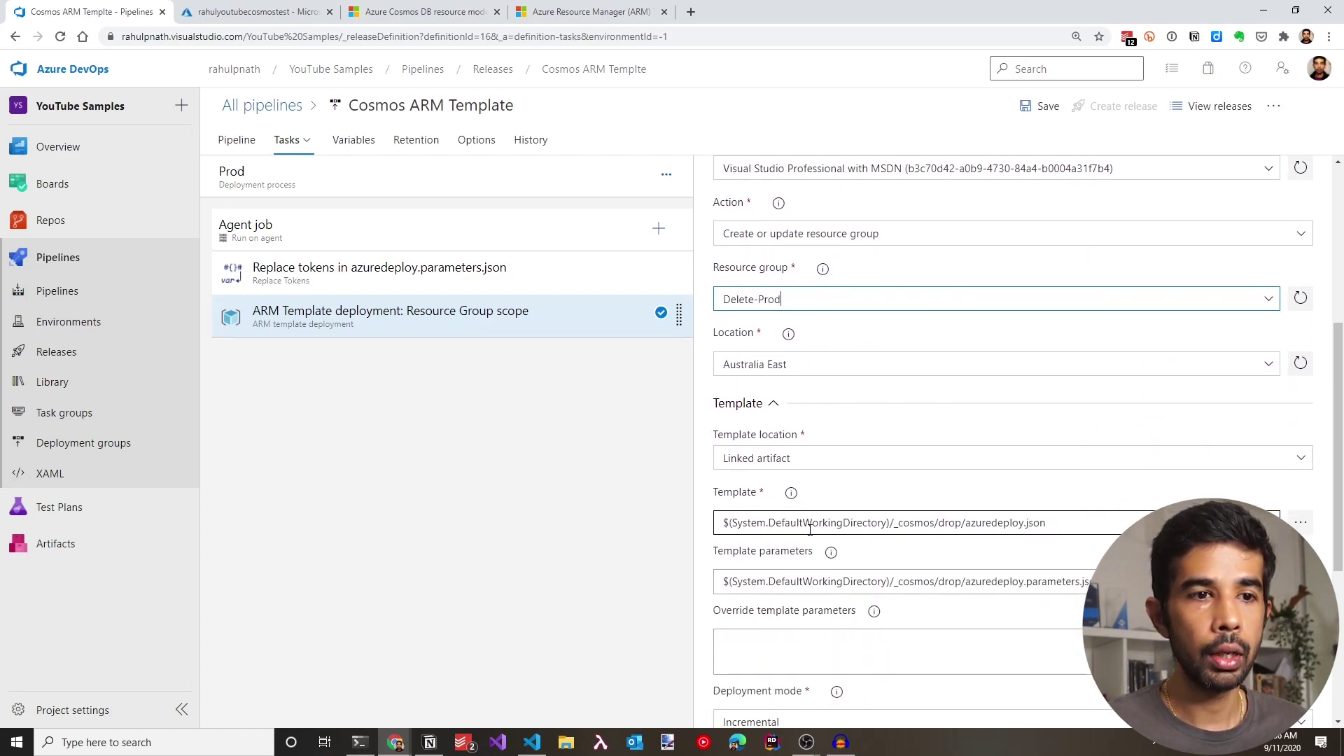
scroll(868, 585, "down", 3)
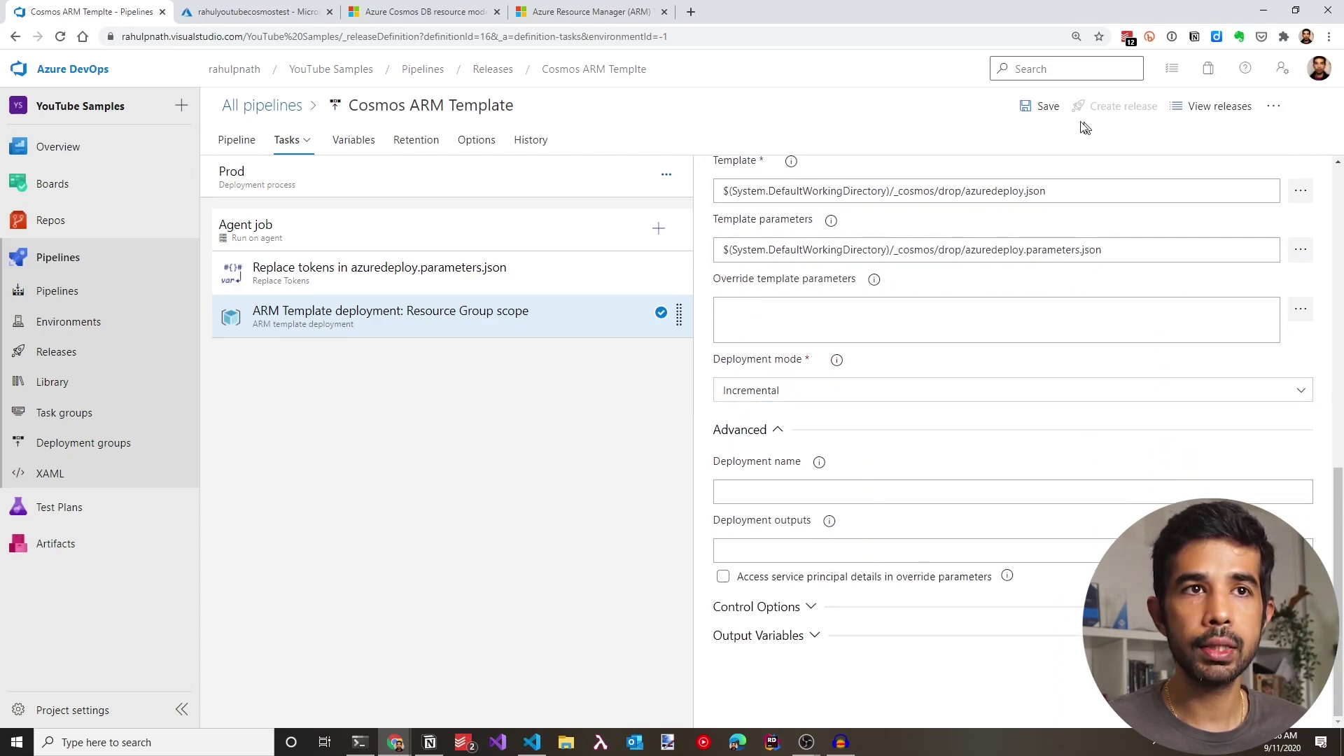
left_click(1037, 106)
Step: Create a new release from the pipeline and start a manual deployment of its Prod stage
left_click(742, 452)
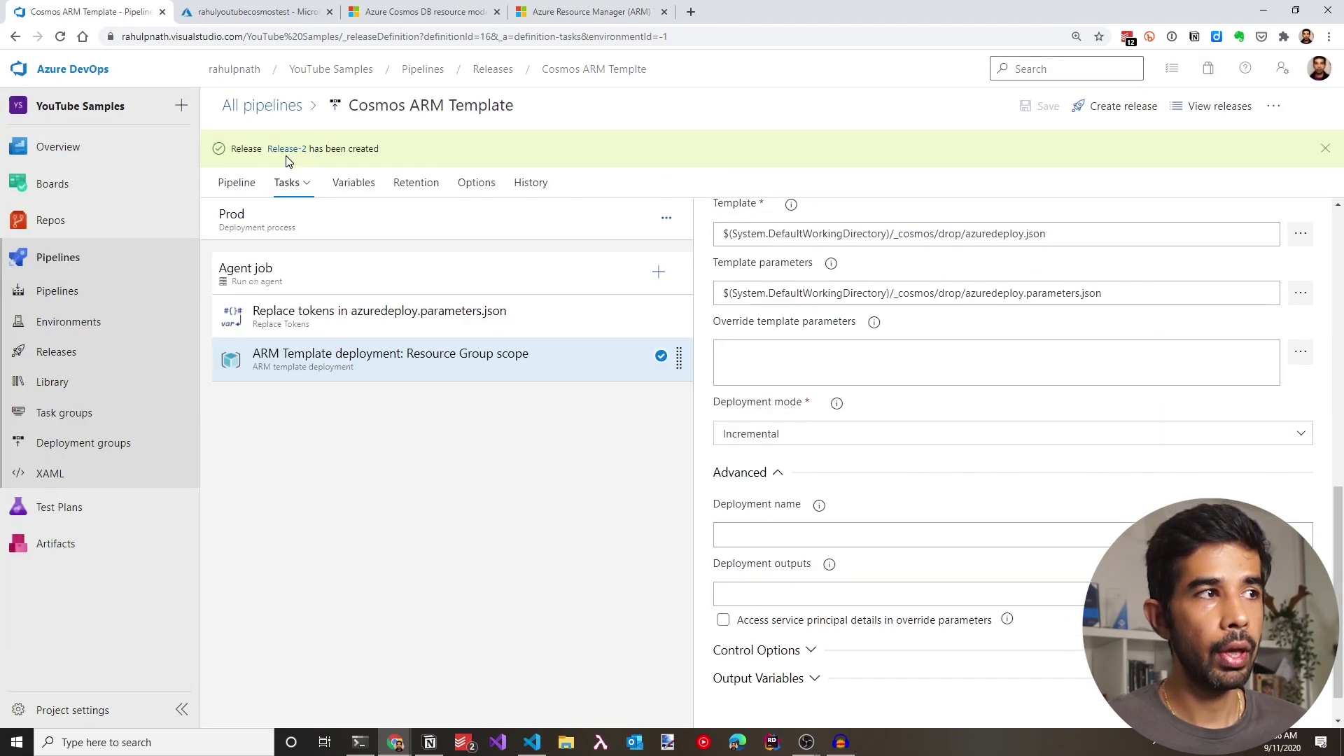
left_click(288, 149)
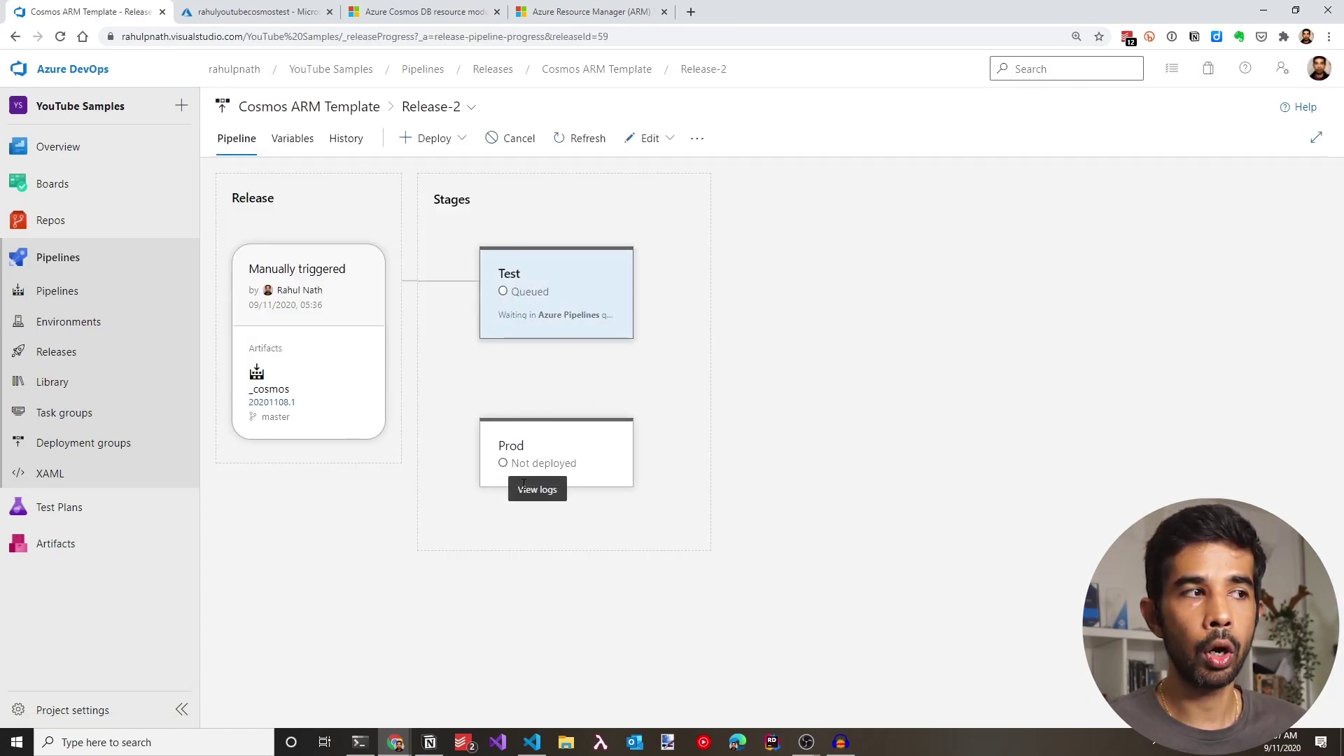
mouse_move(531, 293)
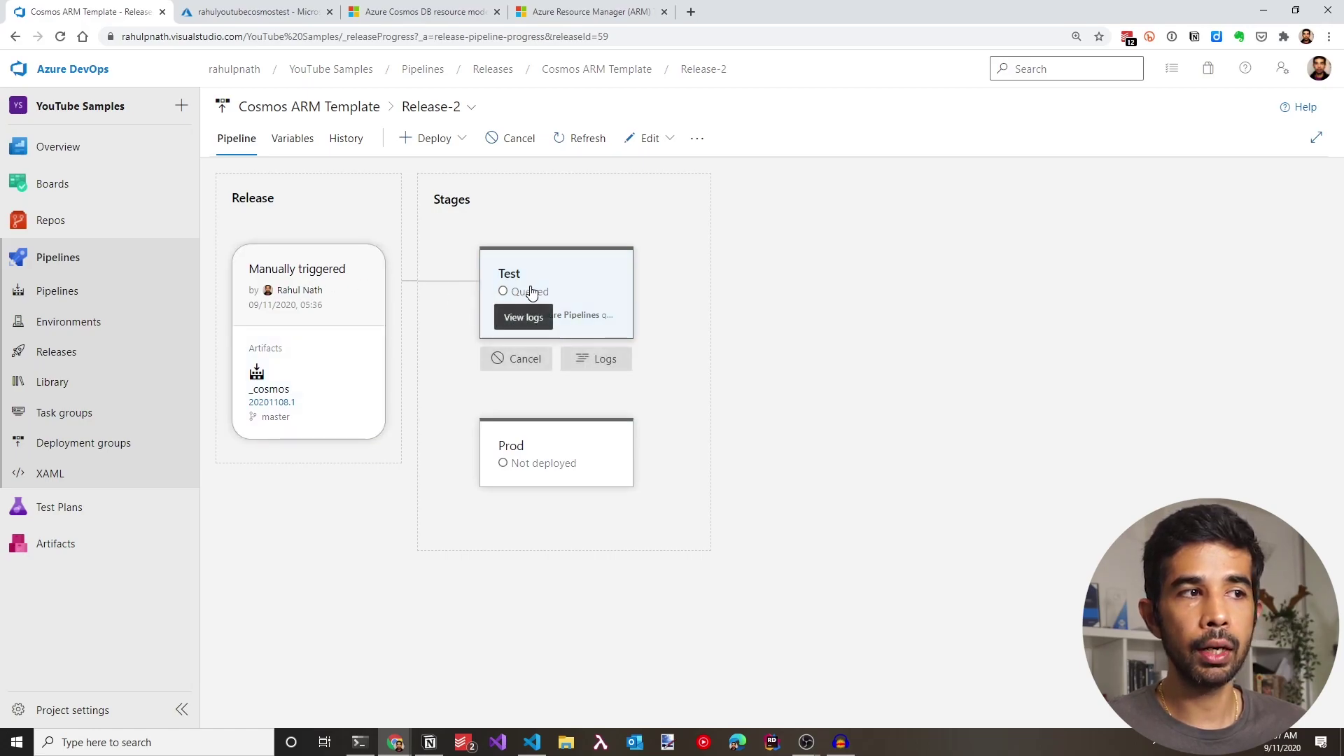
mouse_move(537, 456)
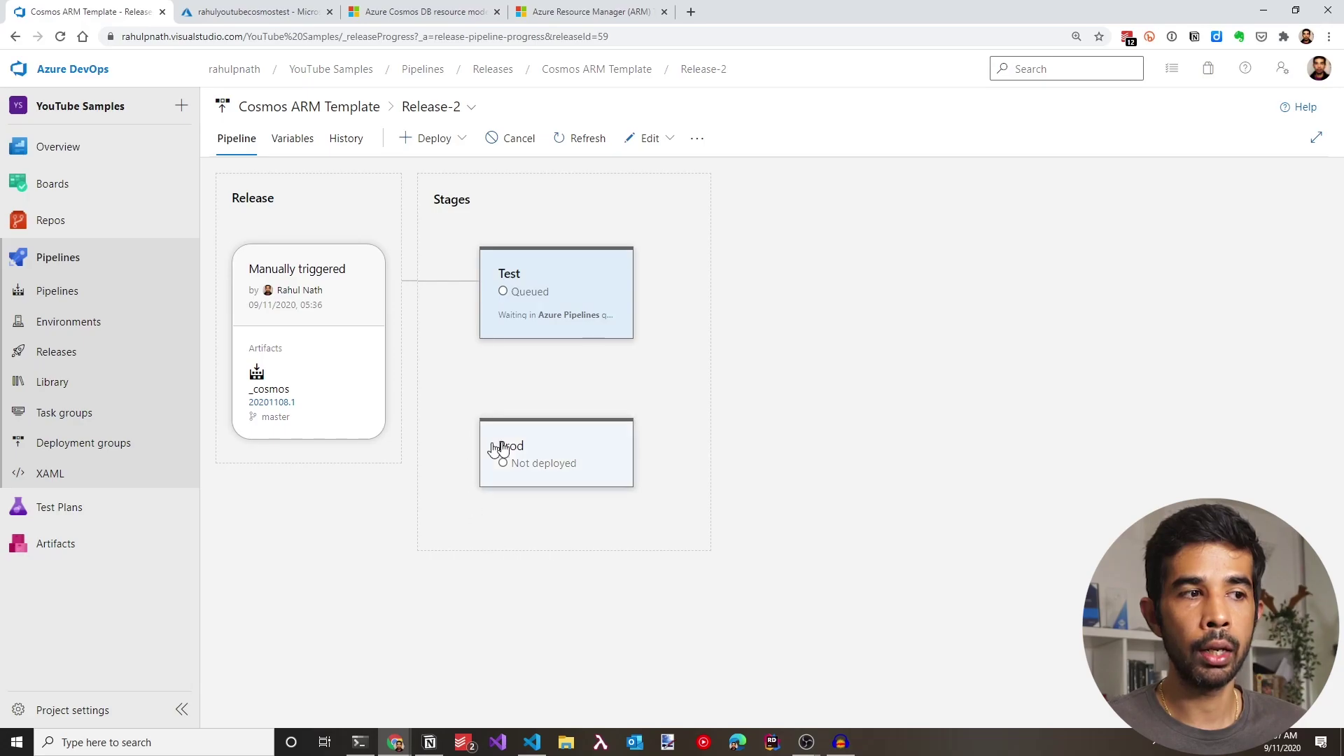
left_click(519, 508)
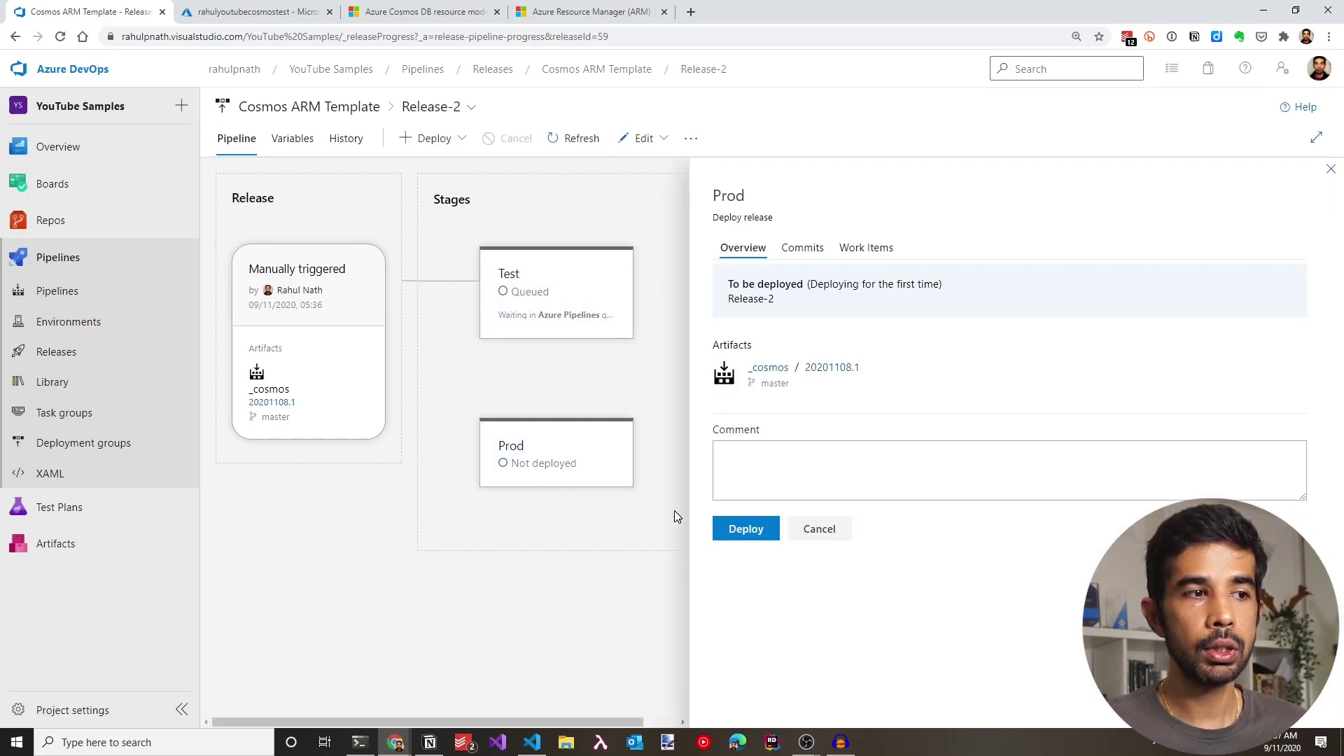
left_click(765, 537)
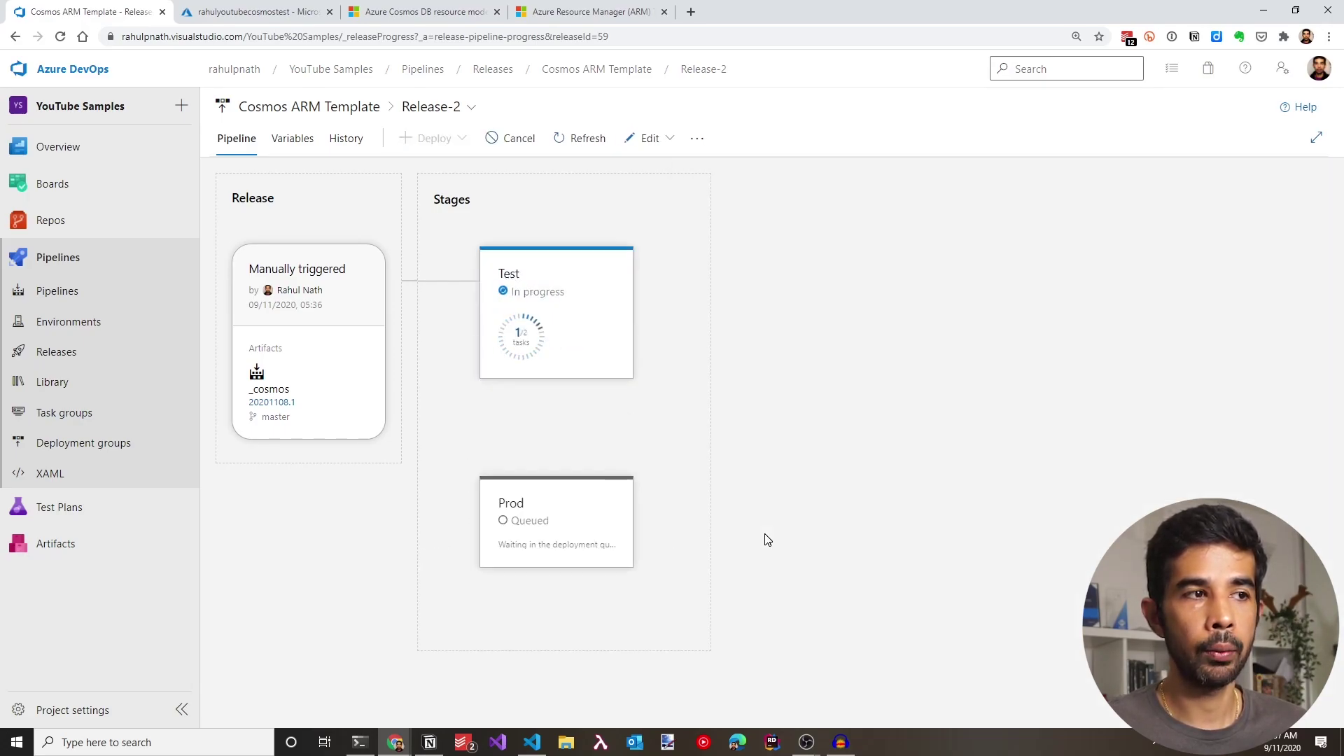
Step: Examine the deployment logs of the release's Test stage and Prod stage
left_click(535, 338)
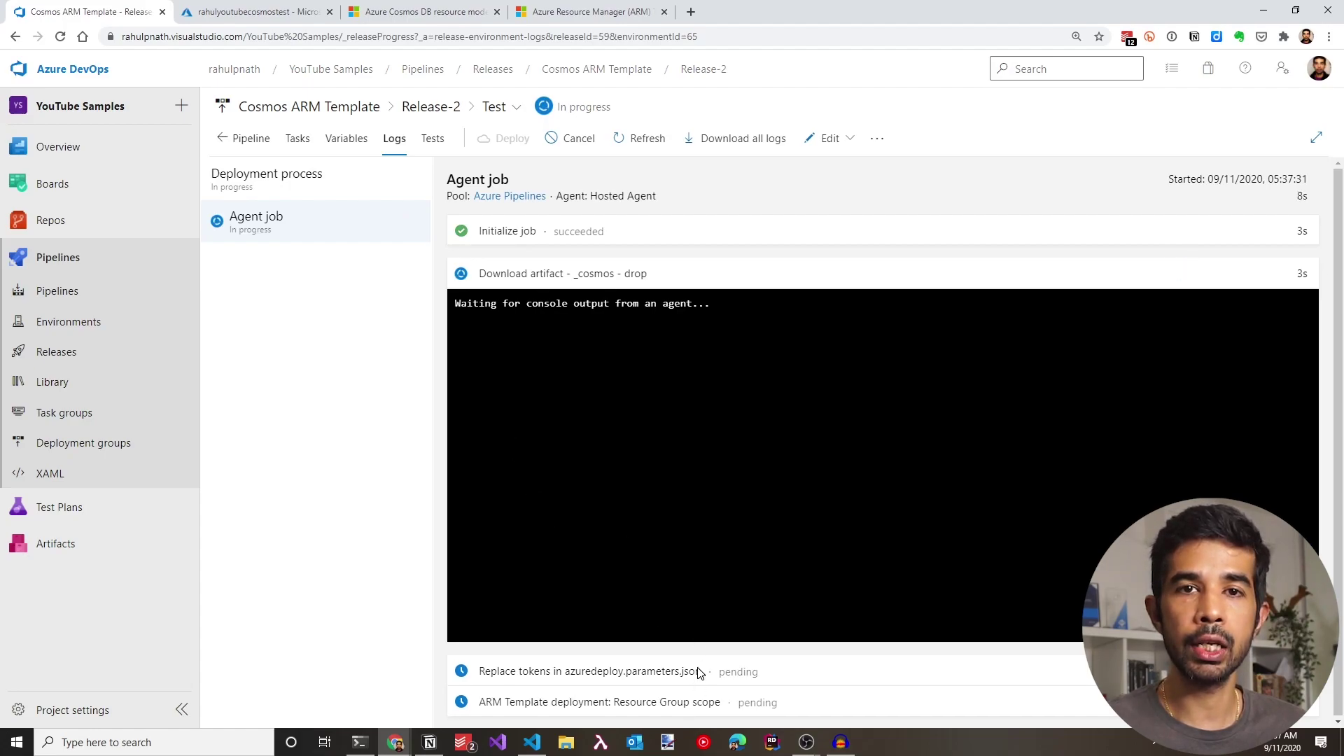
left_click(430, 107)
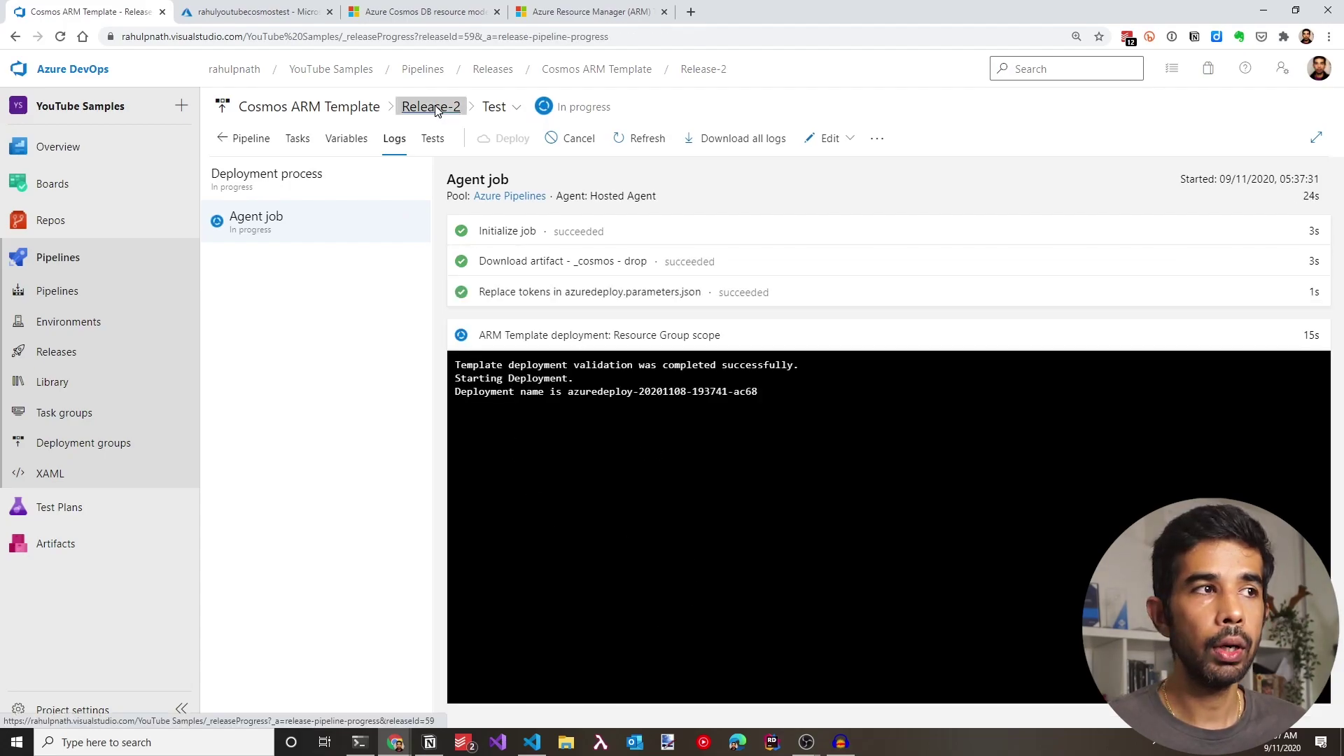
mouse_move(570, 575)
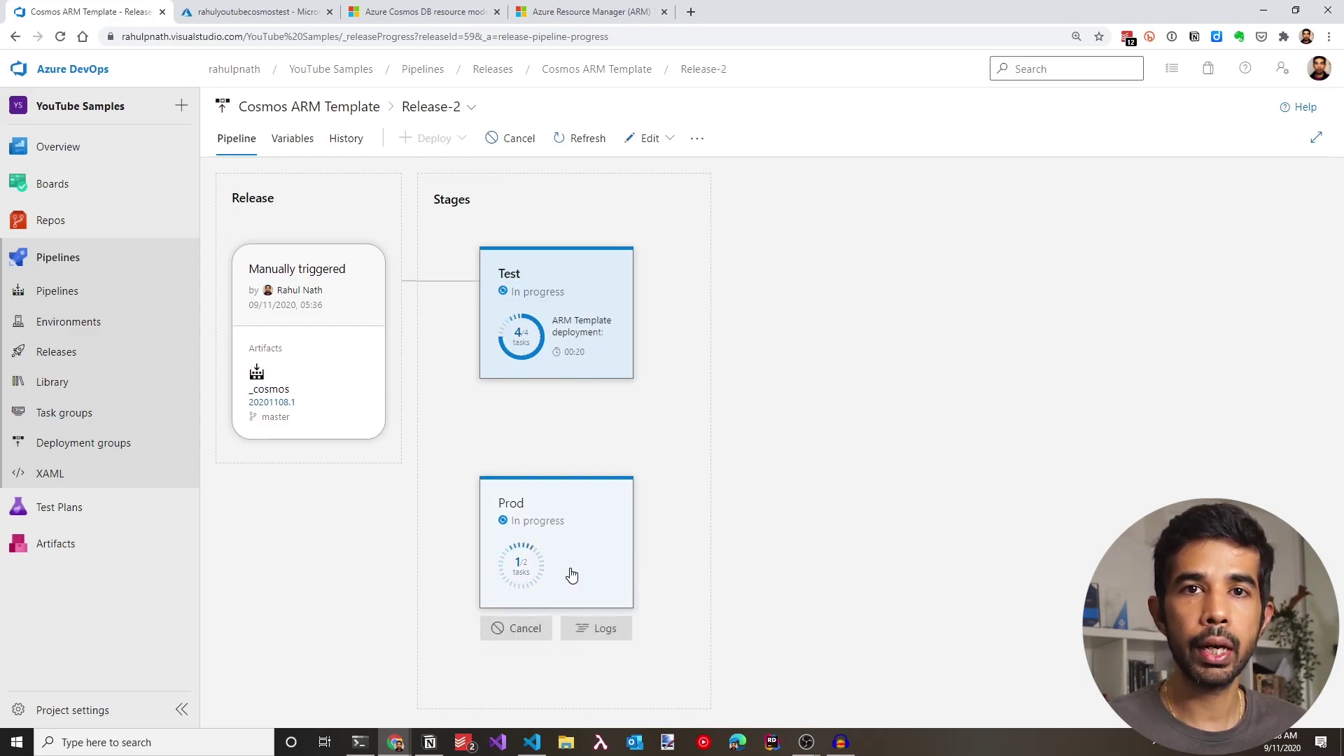
left_click(571, 576)
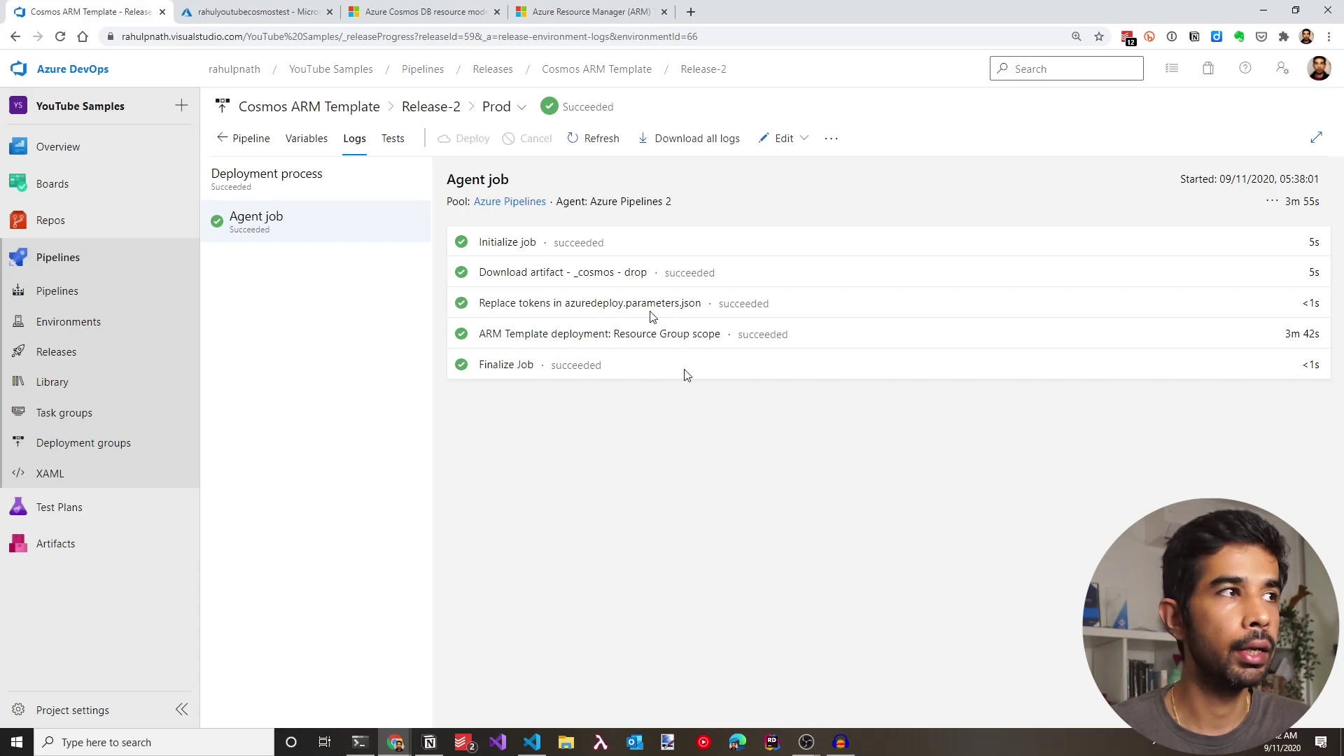
Step: Switch to the Azure portal, refresh the resource groups, and check the deployments of the Delete-Prod group
left_click(266, 14)
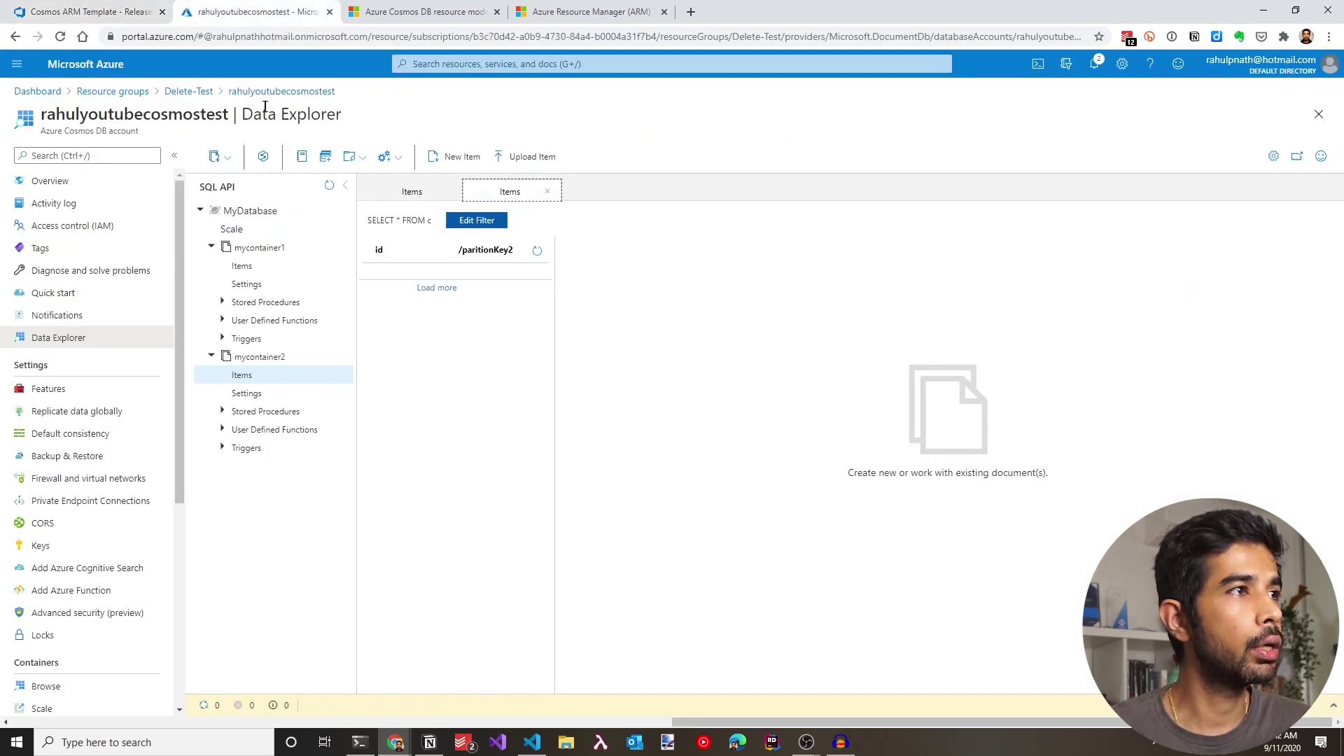
left_click(116, 92)
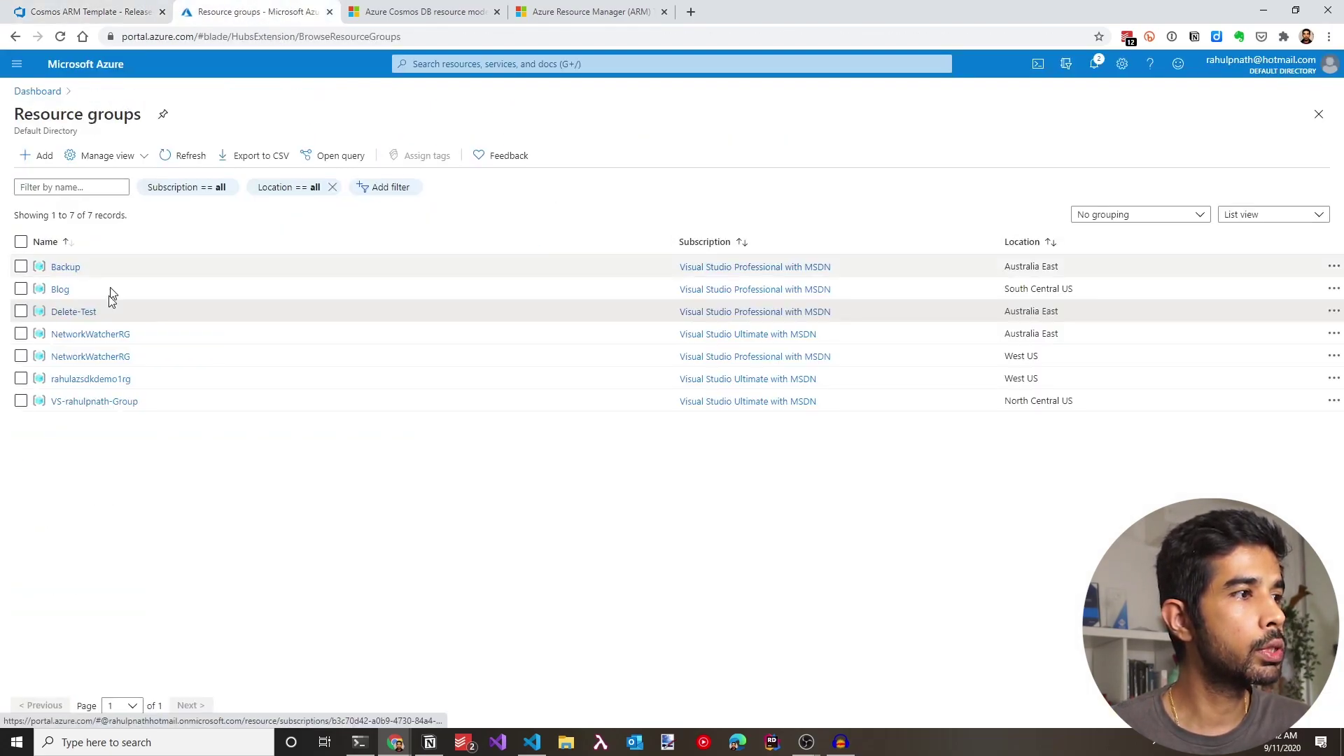
left_click(175, 156)
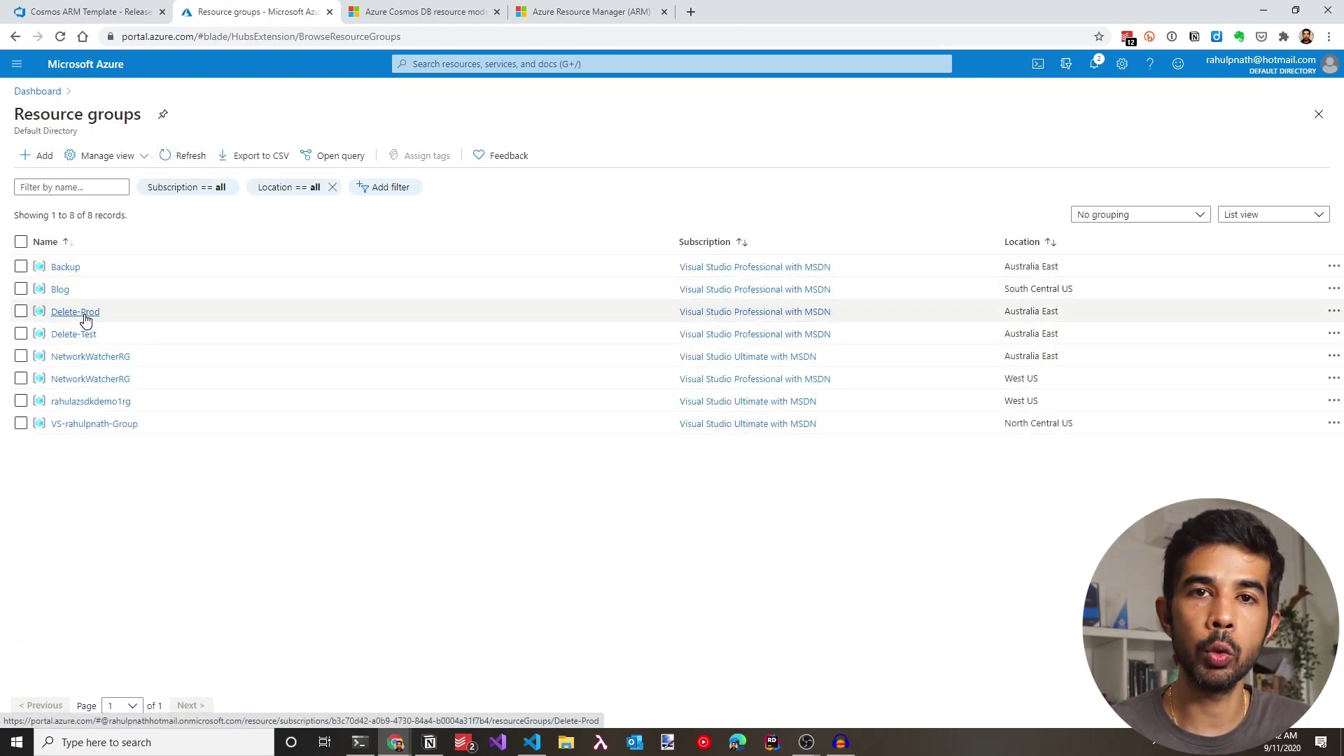
left_click(86, 314)
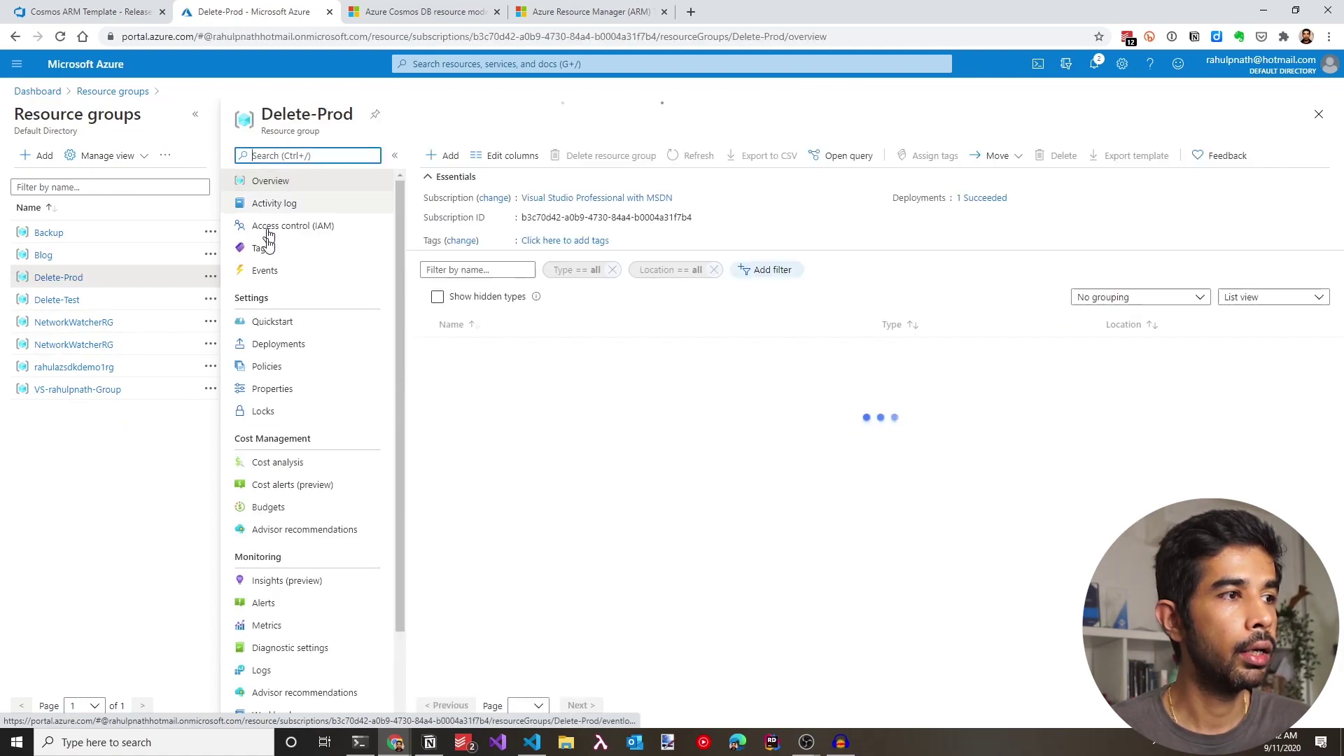
left_click(299, 348)
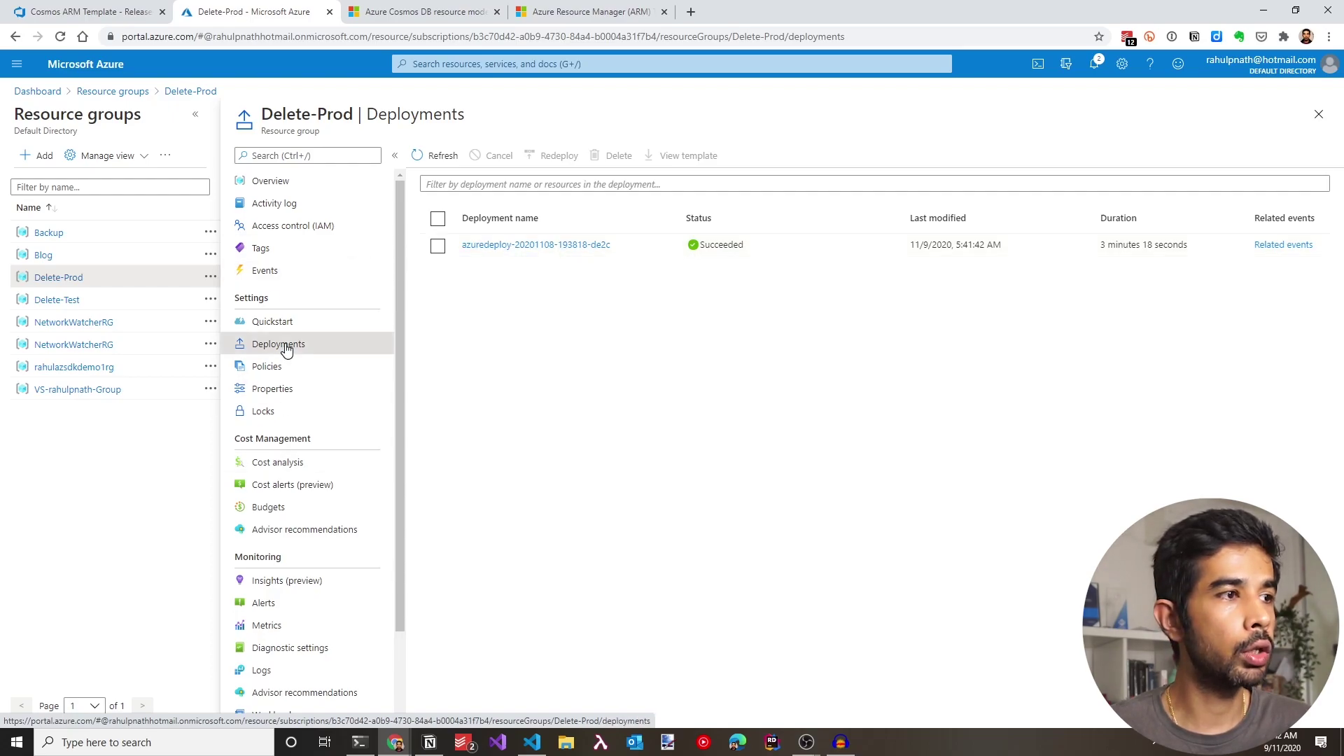
Step: Open the rahulyoutubecosmos account from the Delete-Prod overview and inspect the containers of MyDatabase in Data Explorer
left_click(274, 181)
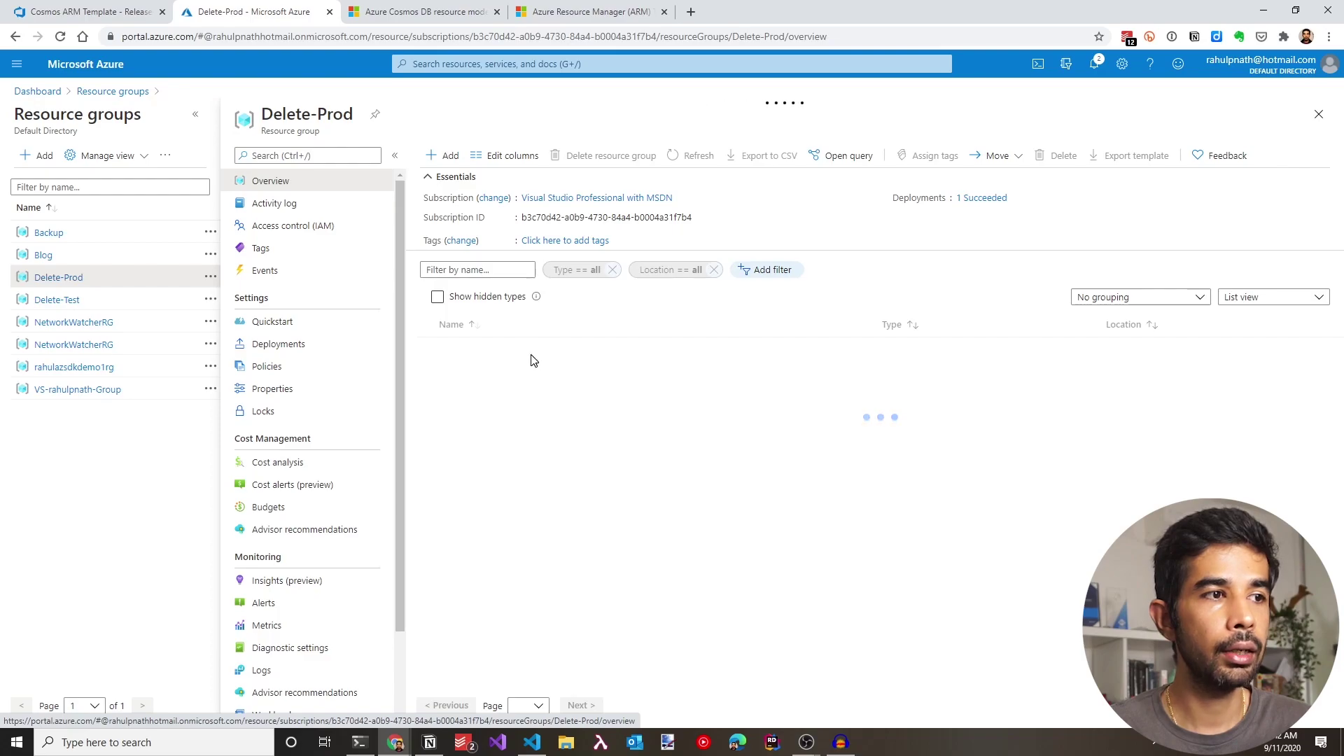
left_click(507, 352)
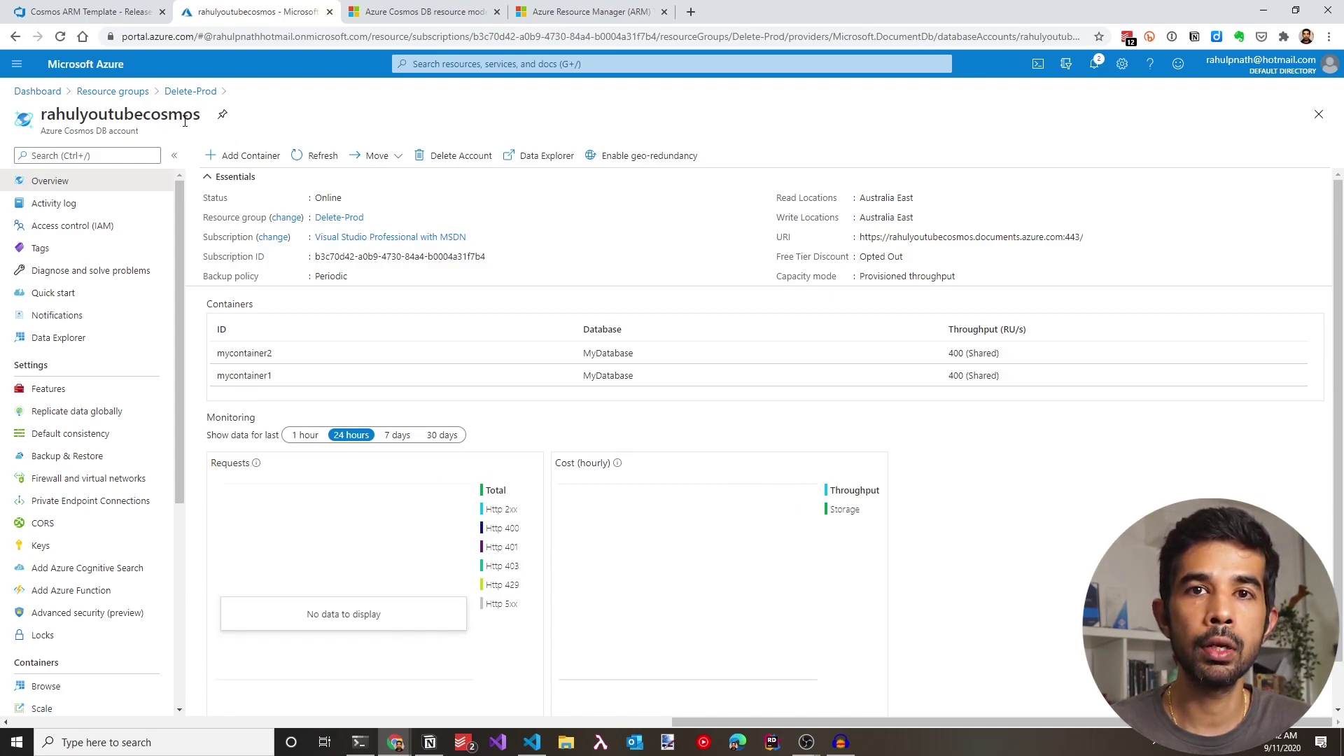
left_click(53, 339)
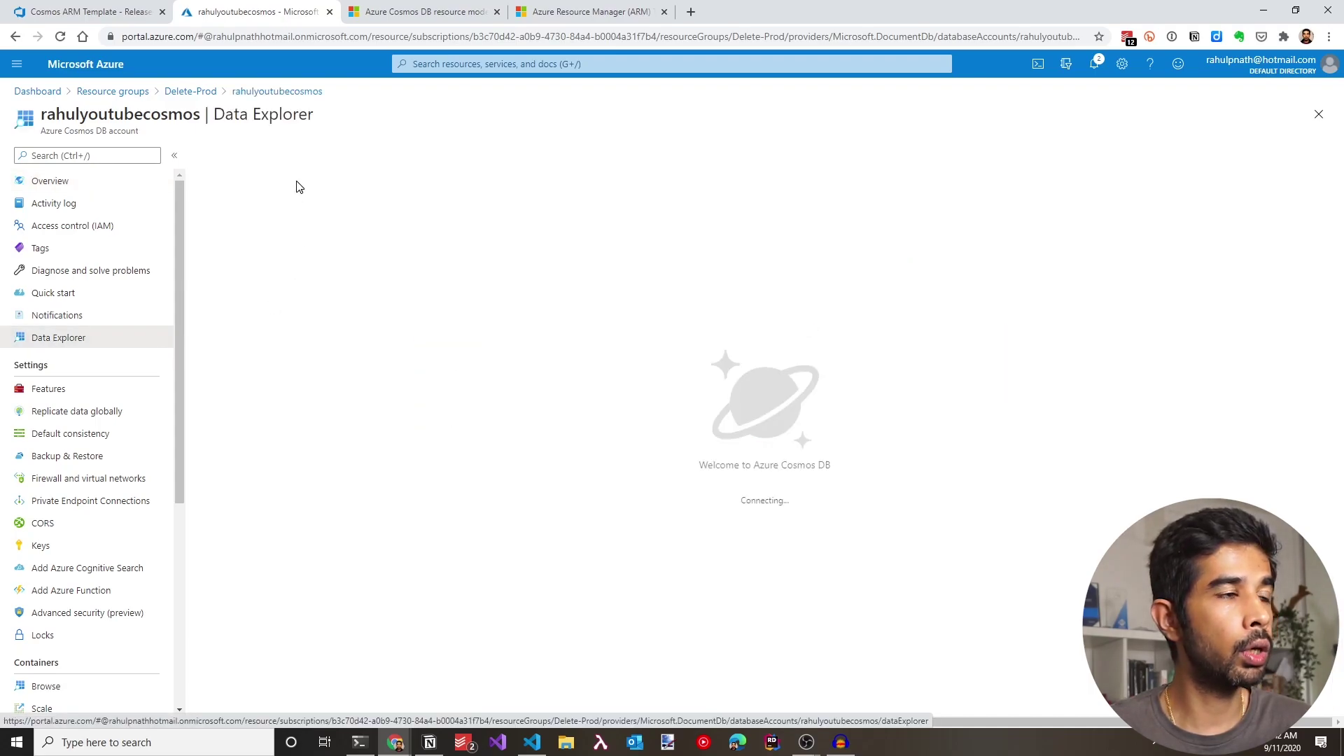
left_click(210, 211)
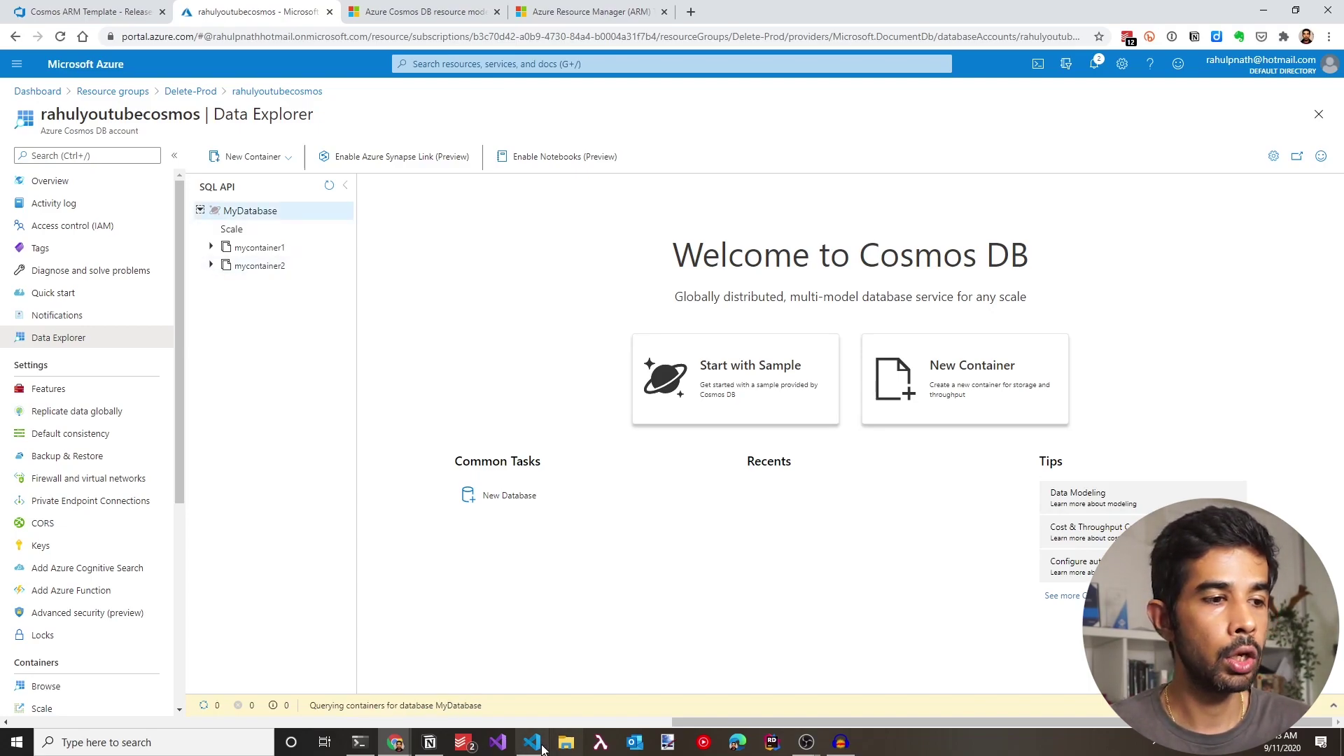
Step: Switch to Visual Studio Code and duplicate the mycontainer2 entry at the end of the containers array in azuredeploy.parameters.json
key("alt+Tab")
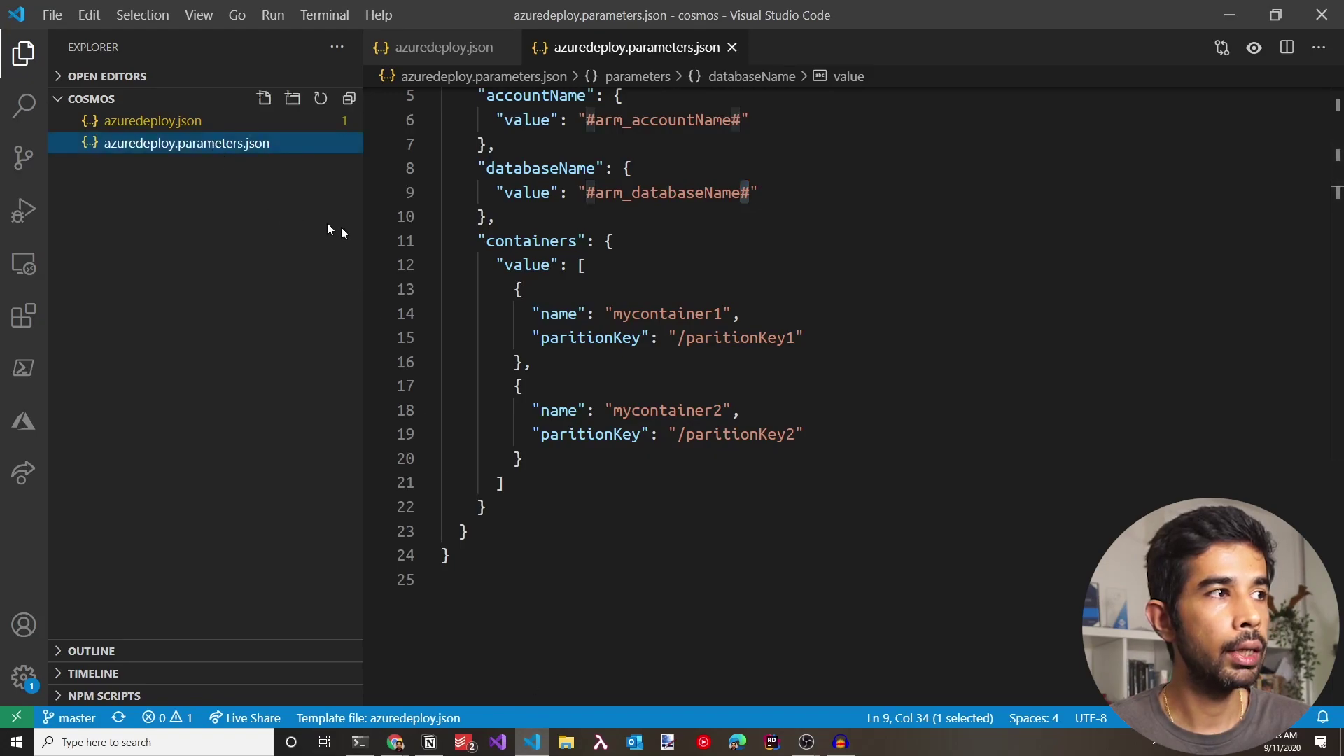
left_click(534, 463)
key("shift+alt+Right")
key("ctrl+c")
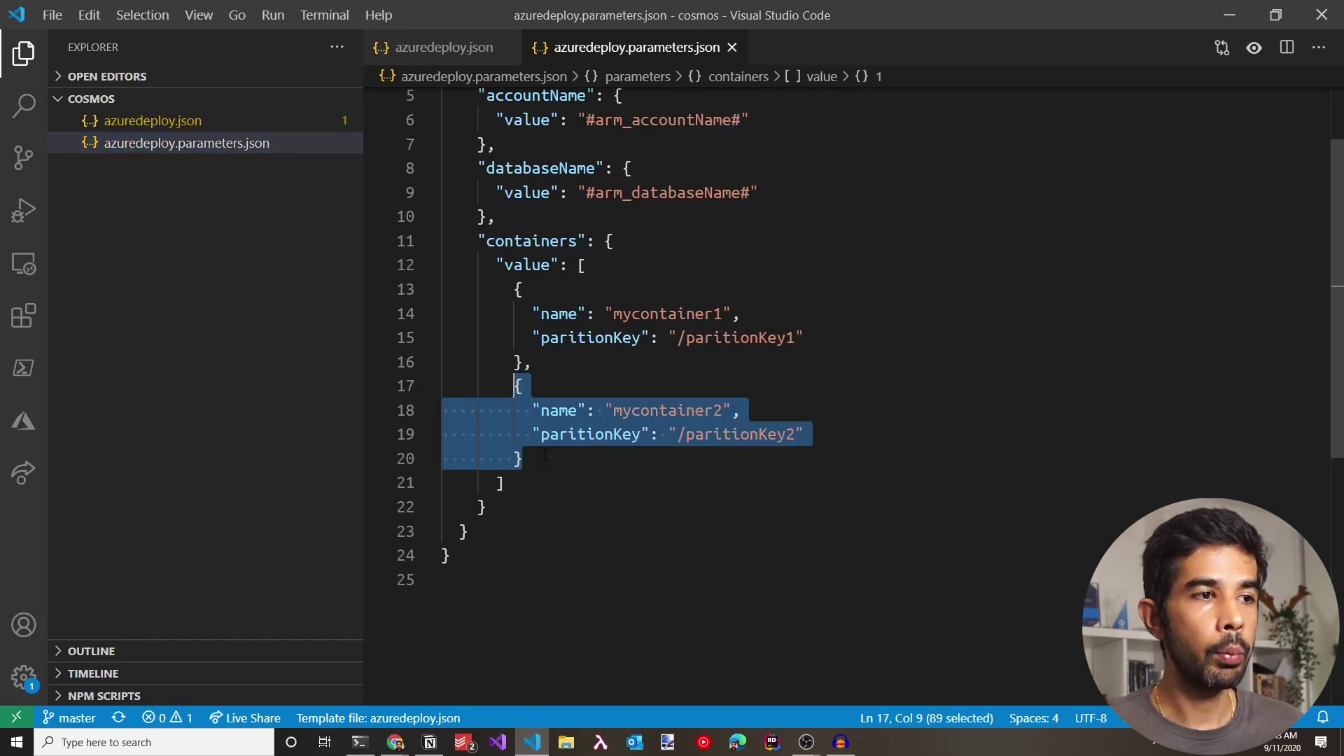
left_click(540, 460)
type(",")
key("Return")
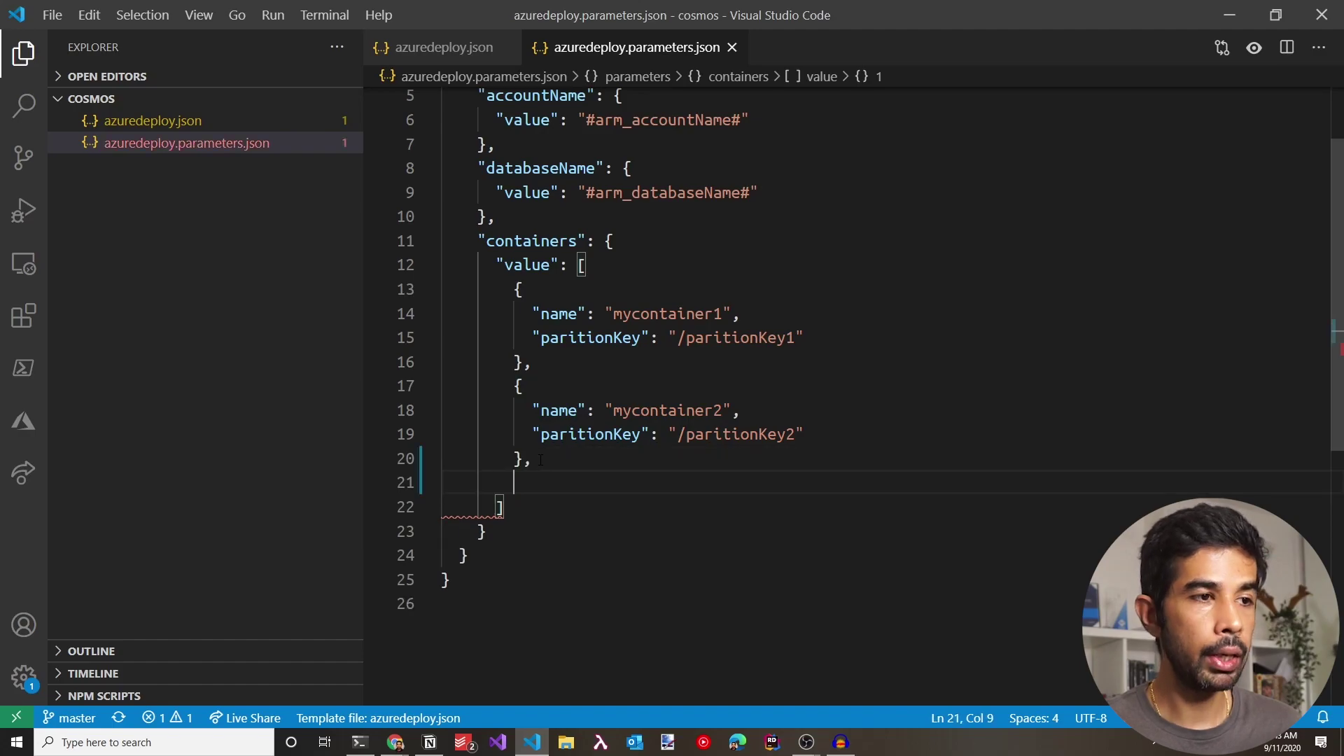
key("ctrl+v")
Step: Change the duplicated entry's name to mycontainer3 and its paritionKey to /paritionKey3, and format the document
left_click(743, 506)
key("BackSpace")
type("3")
scroll(744, 507, "down", 1)
left_click(811, 481)
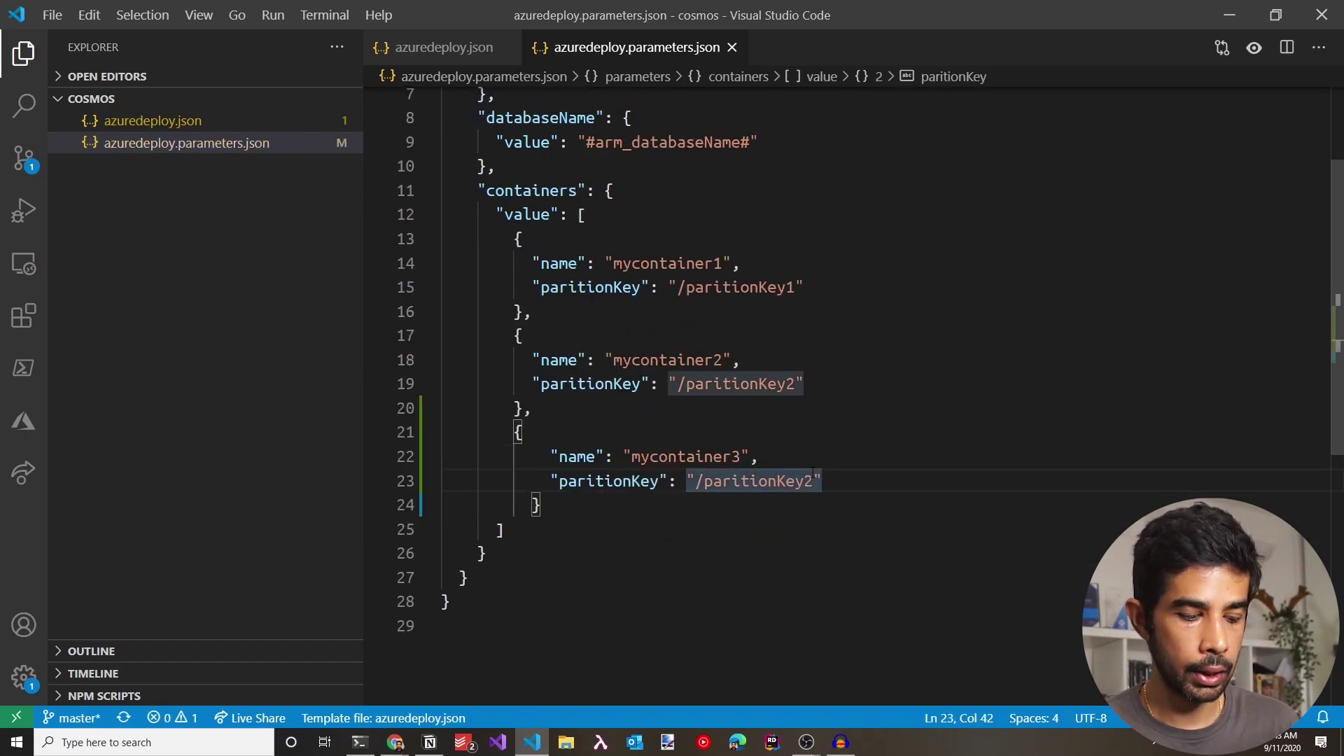
key("BackSpace")
type("3")
key("shift+alt+f")
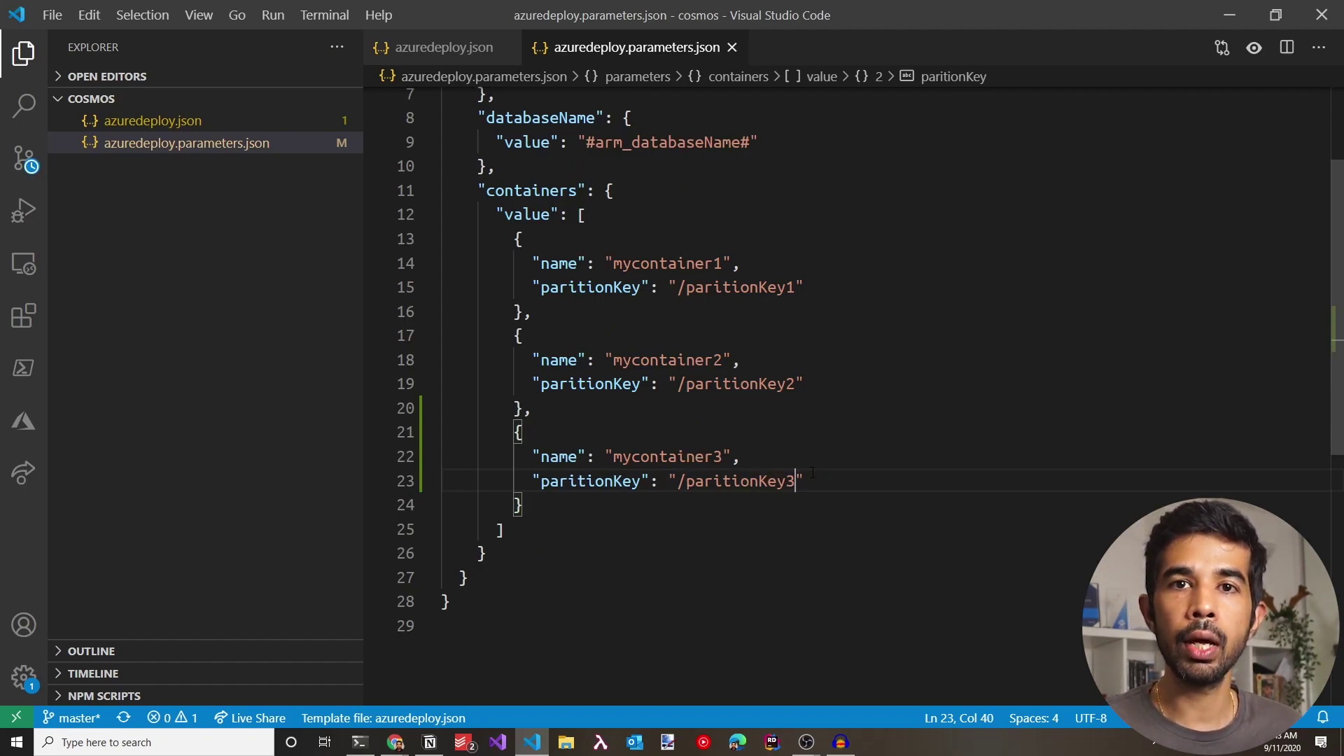
Step: Commit the azuredeploy.parameters.json change with the message "Added container 3", staging all changes automatically
left_click(24, 157)
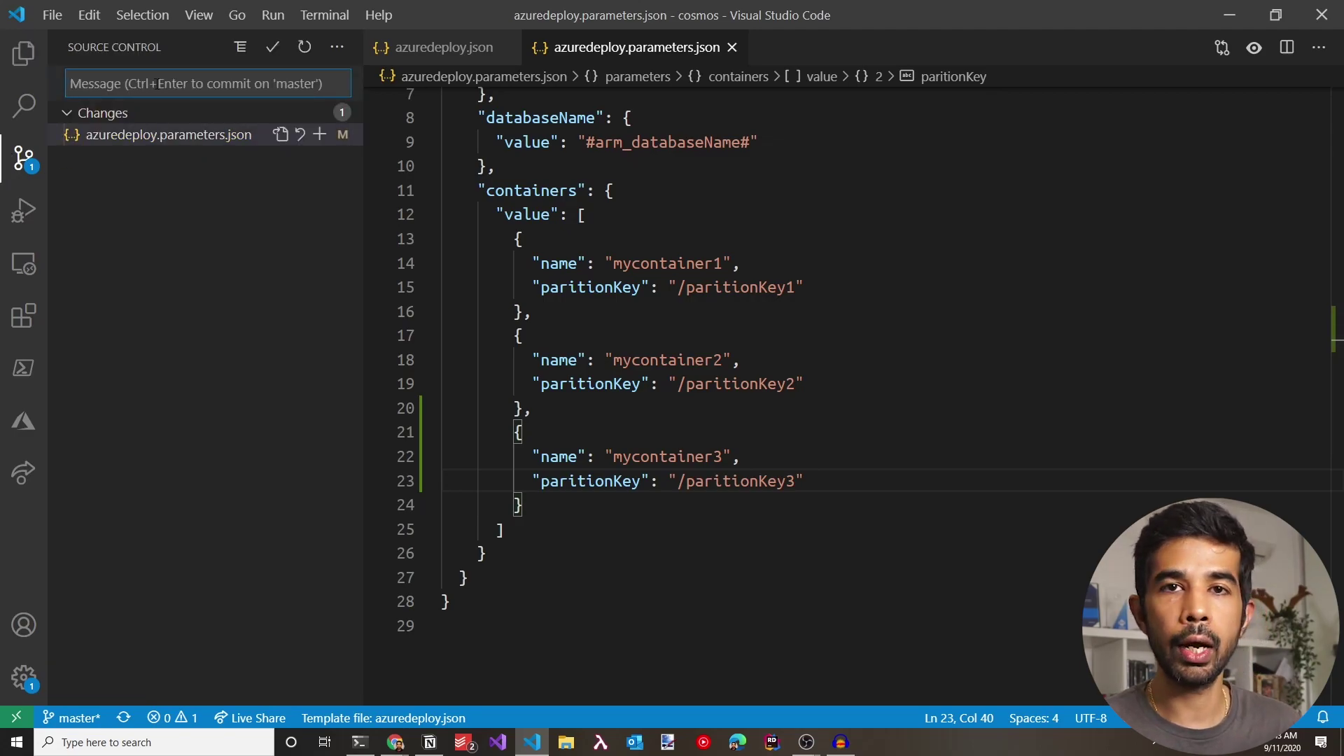
type("Added container")
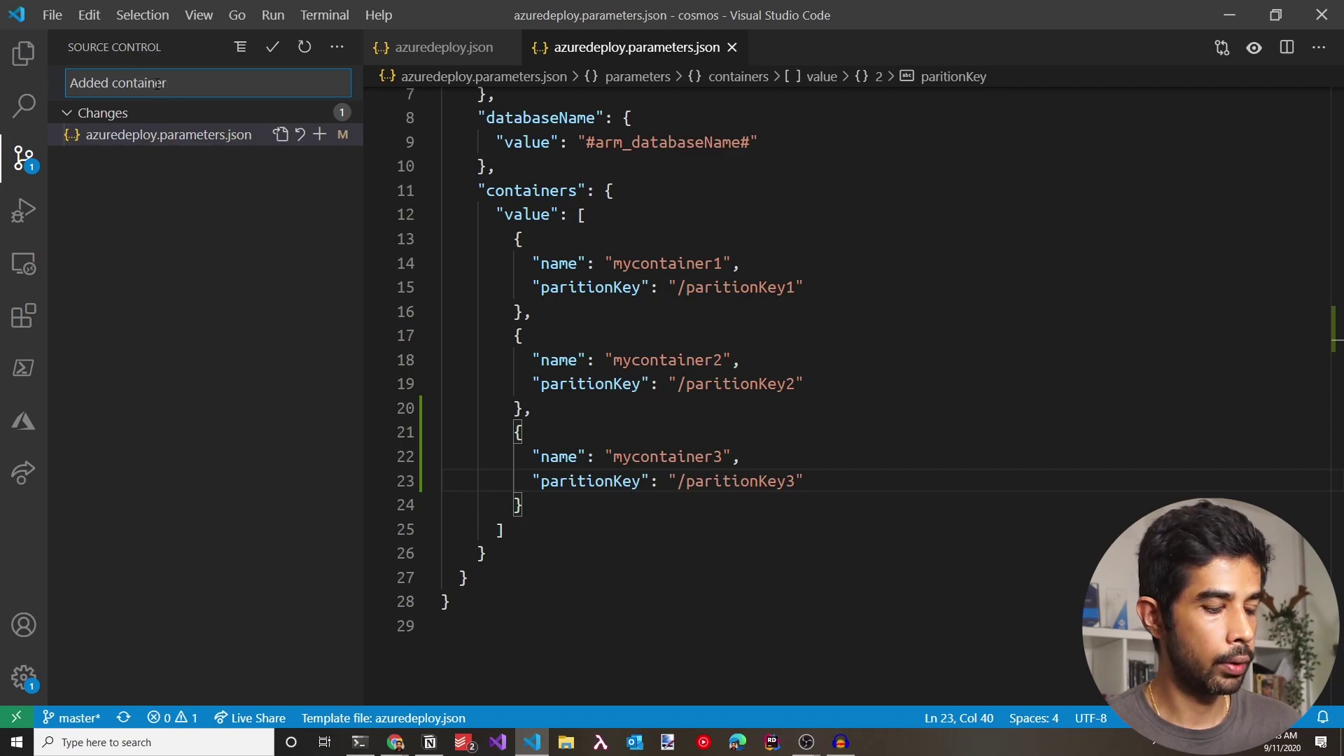
left_click(270, 46)
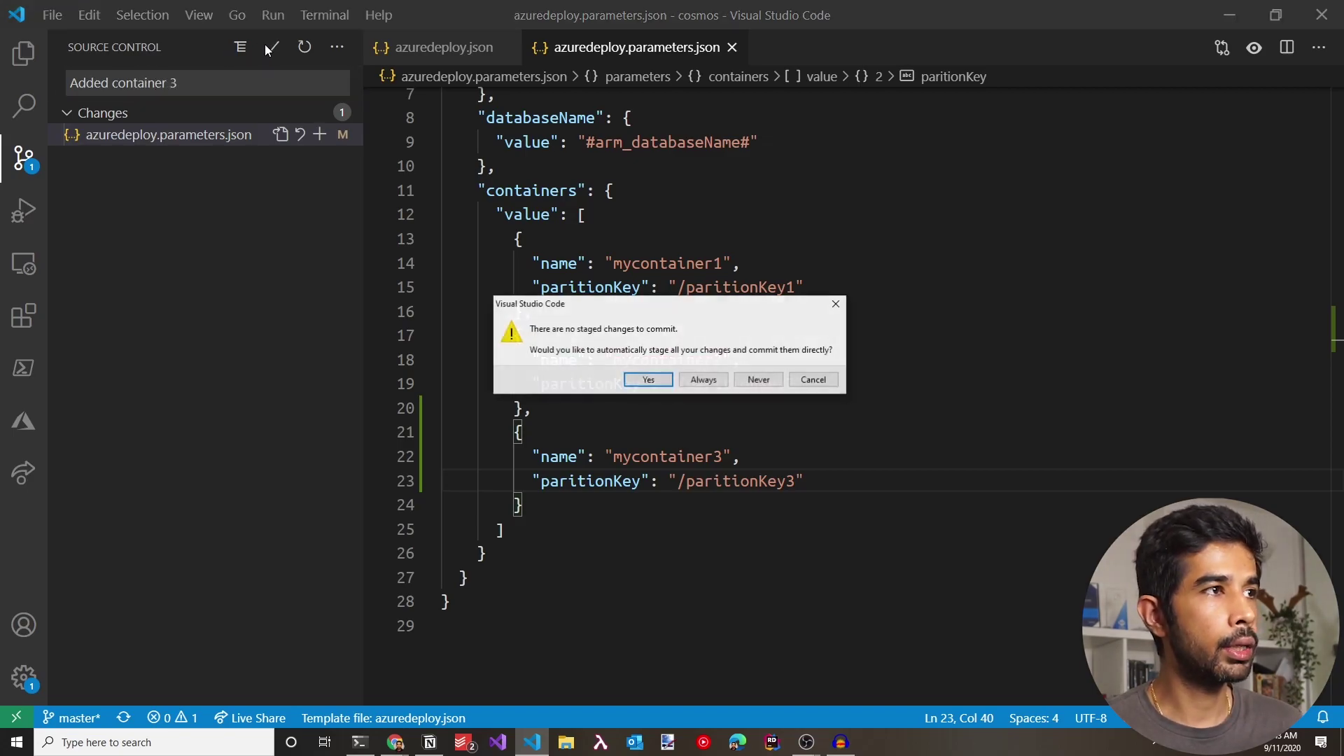
left_click(644, 380)
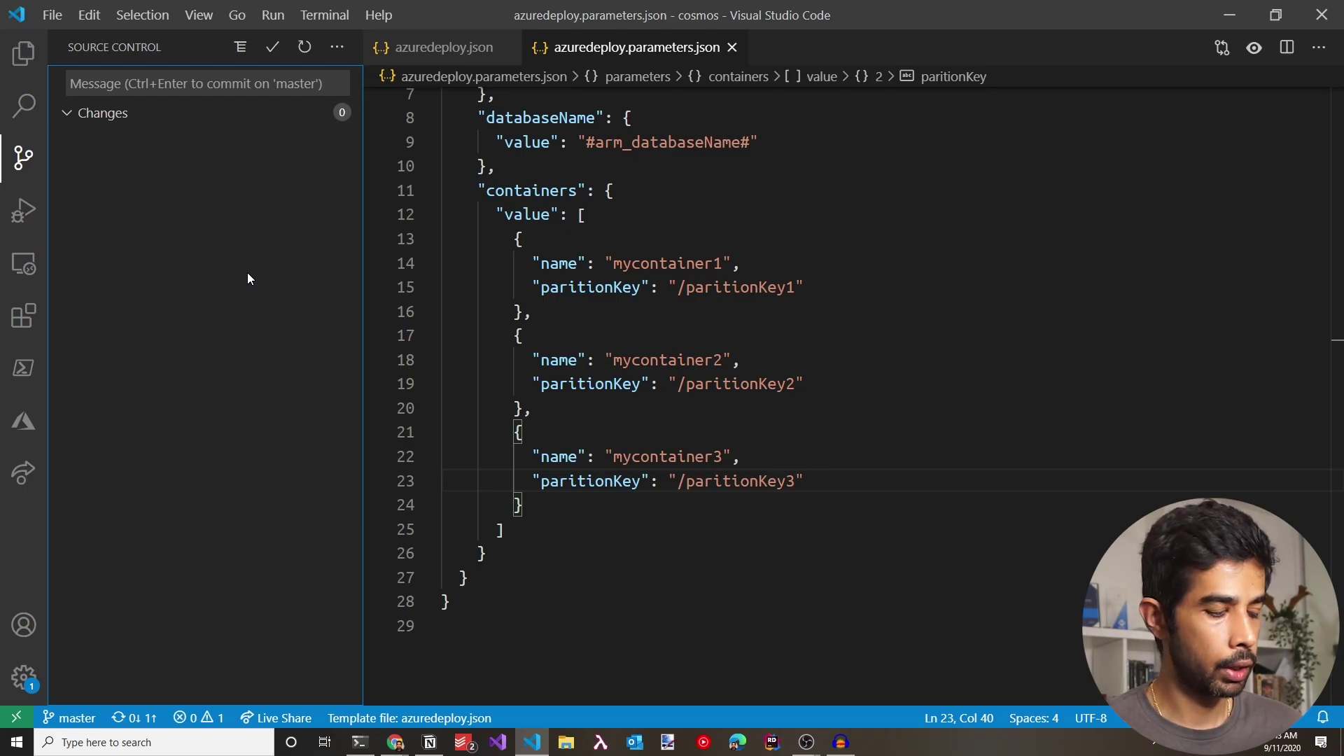
Step: Pull the remote changes into the local master branch with git in the terminal, and push the local commits
key("ctrl+grave")
type("git pull")
key("Return")
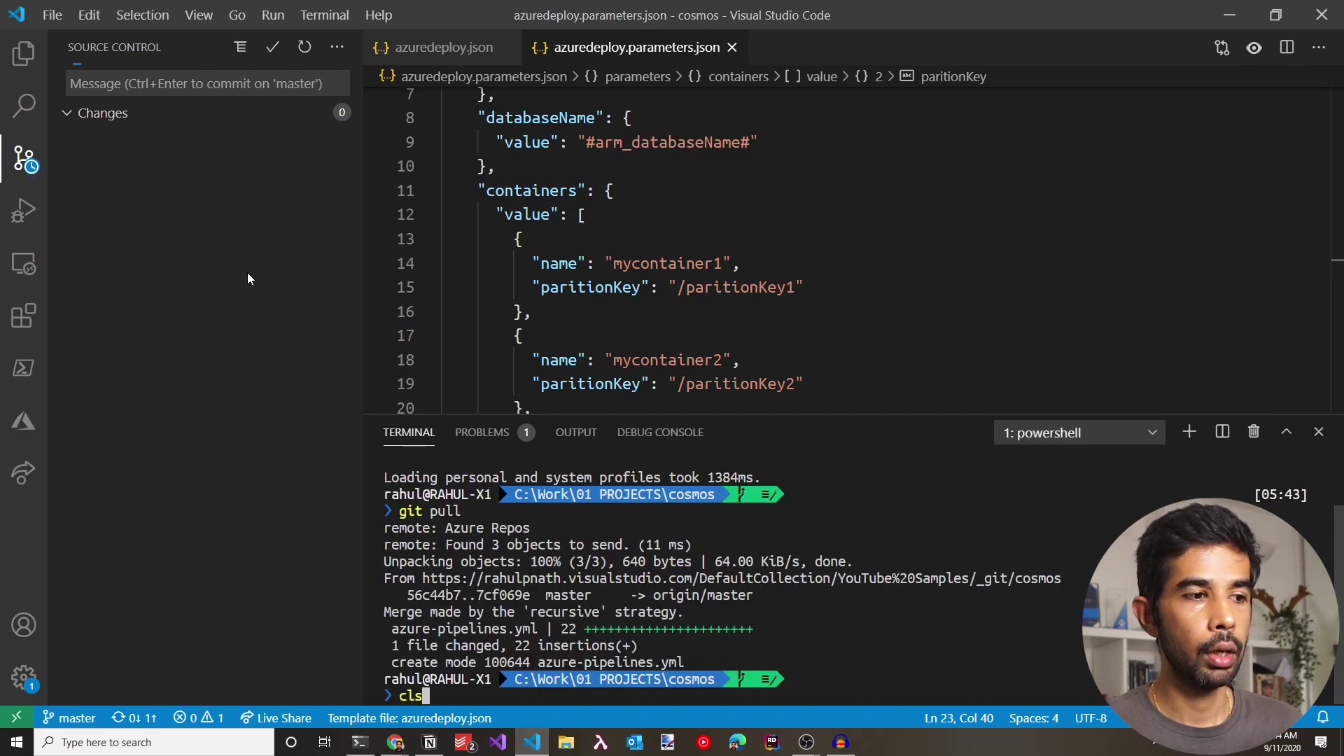
key("ctrl+l")
type("git push")
key("Return")
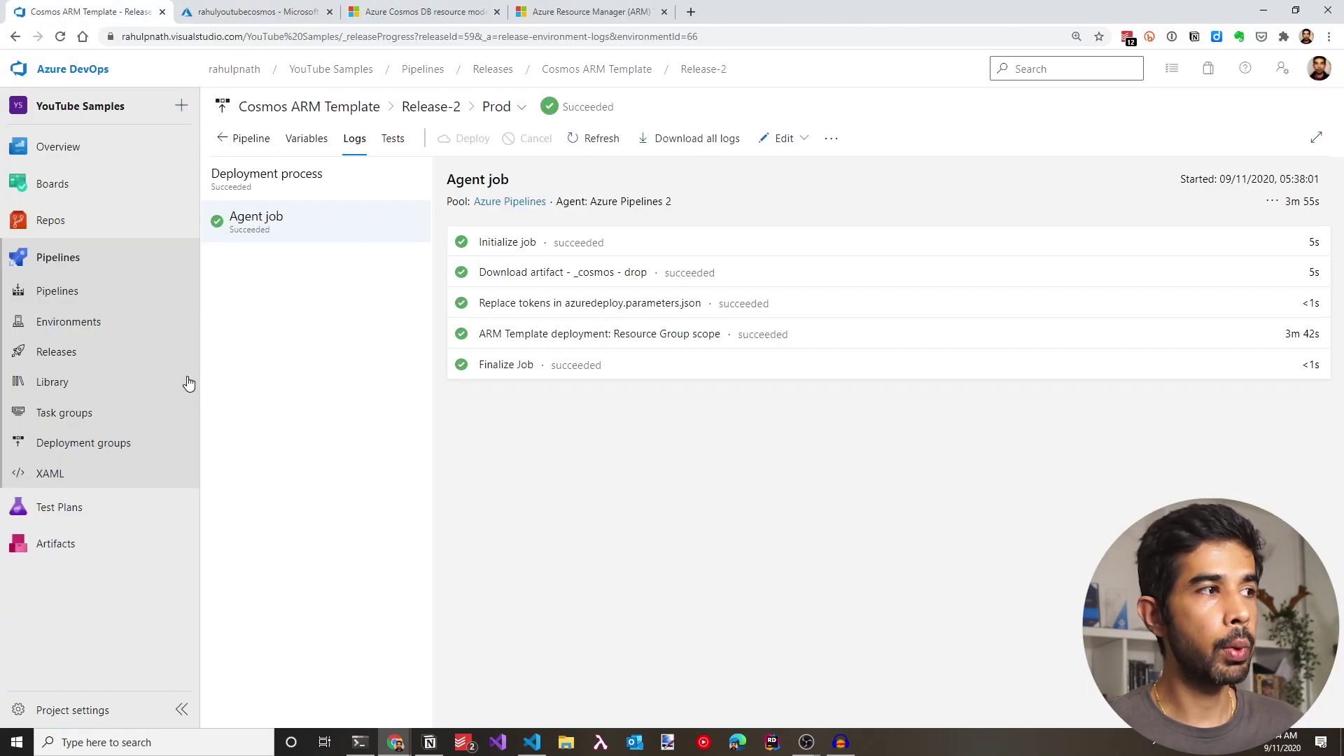
Step: Switch to Azure DevOps, open the Test stage logs of Release-3 for Cosmos ARM Template, and refresh them
mouse_move(49, 201)
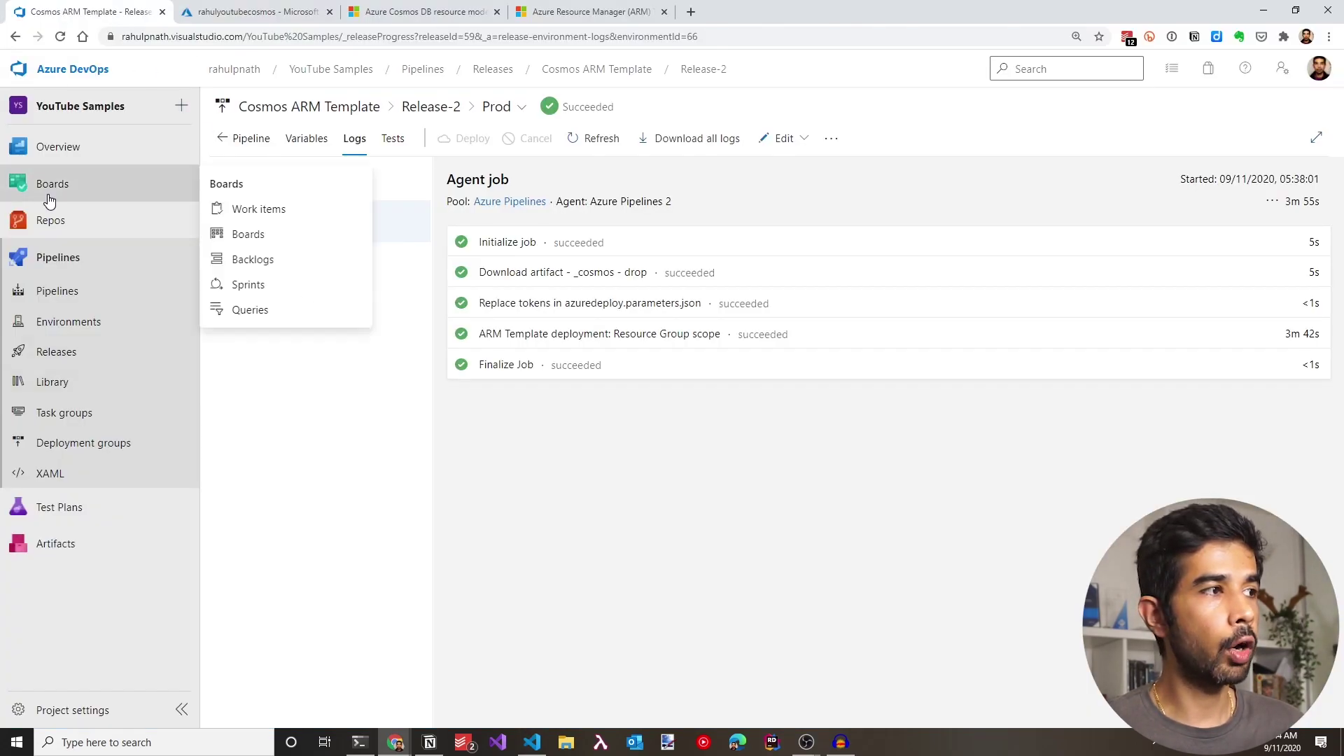
left_click(65, 302)
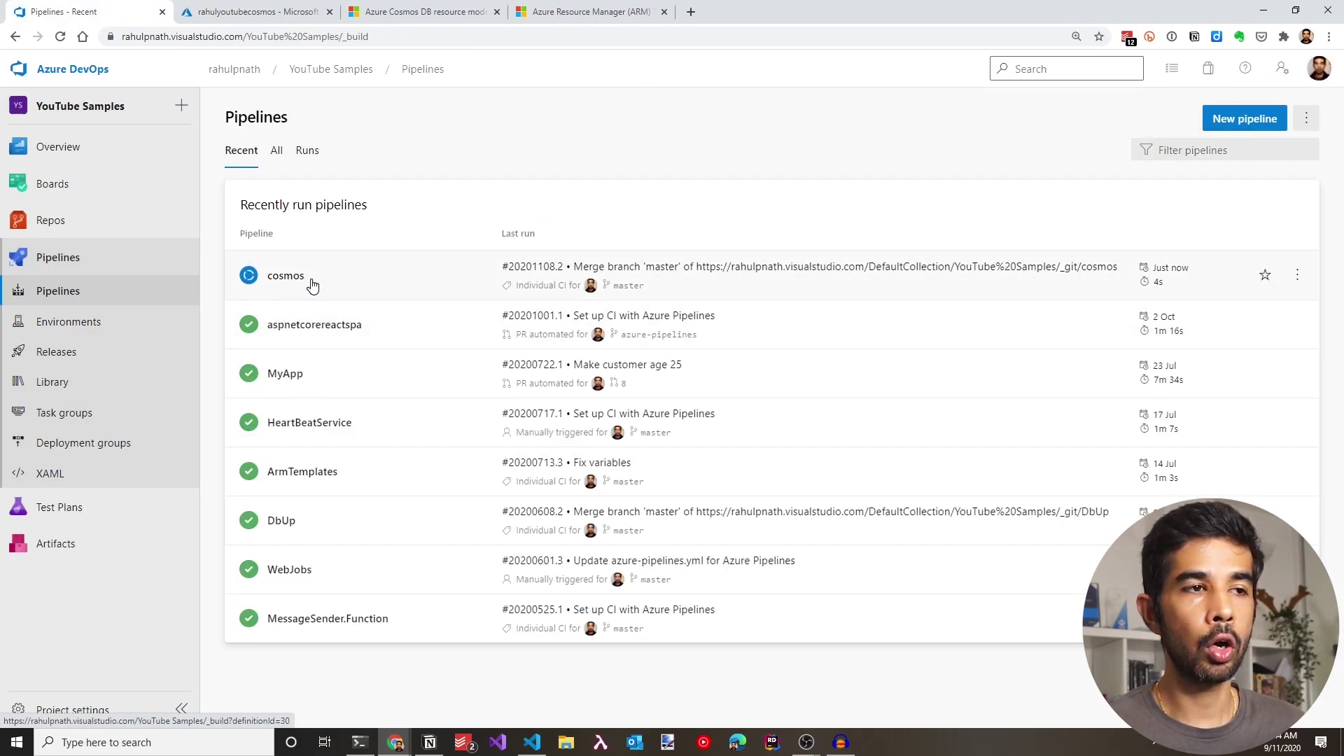
left_click(68, 354)
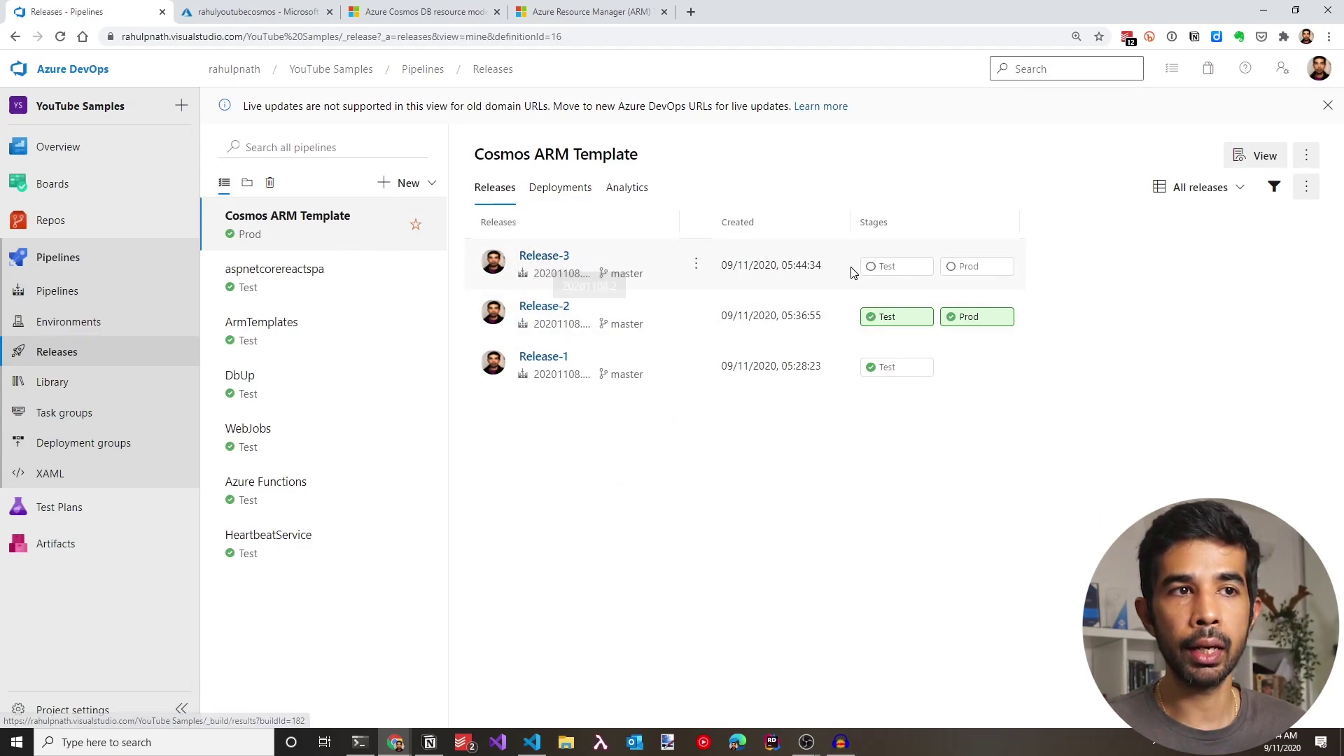
left_click(903, 272)
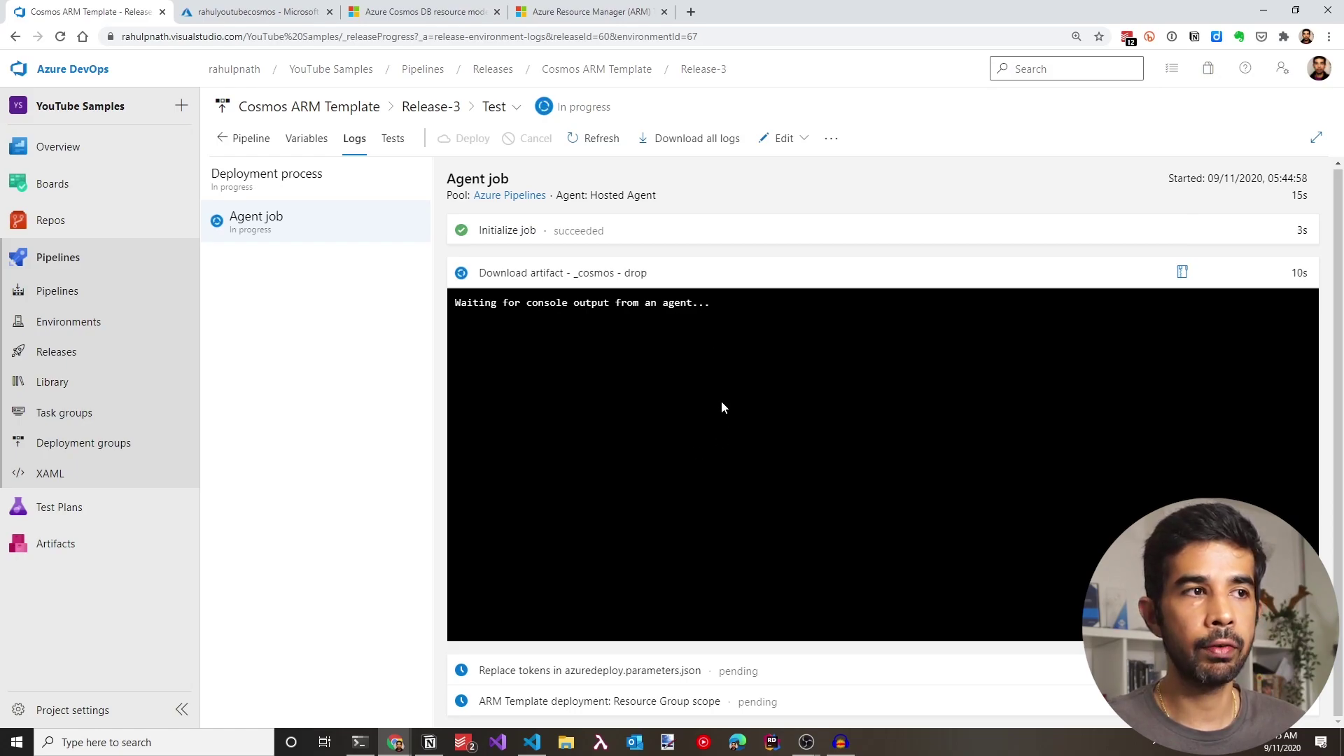
left_click(597, 139)
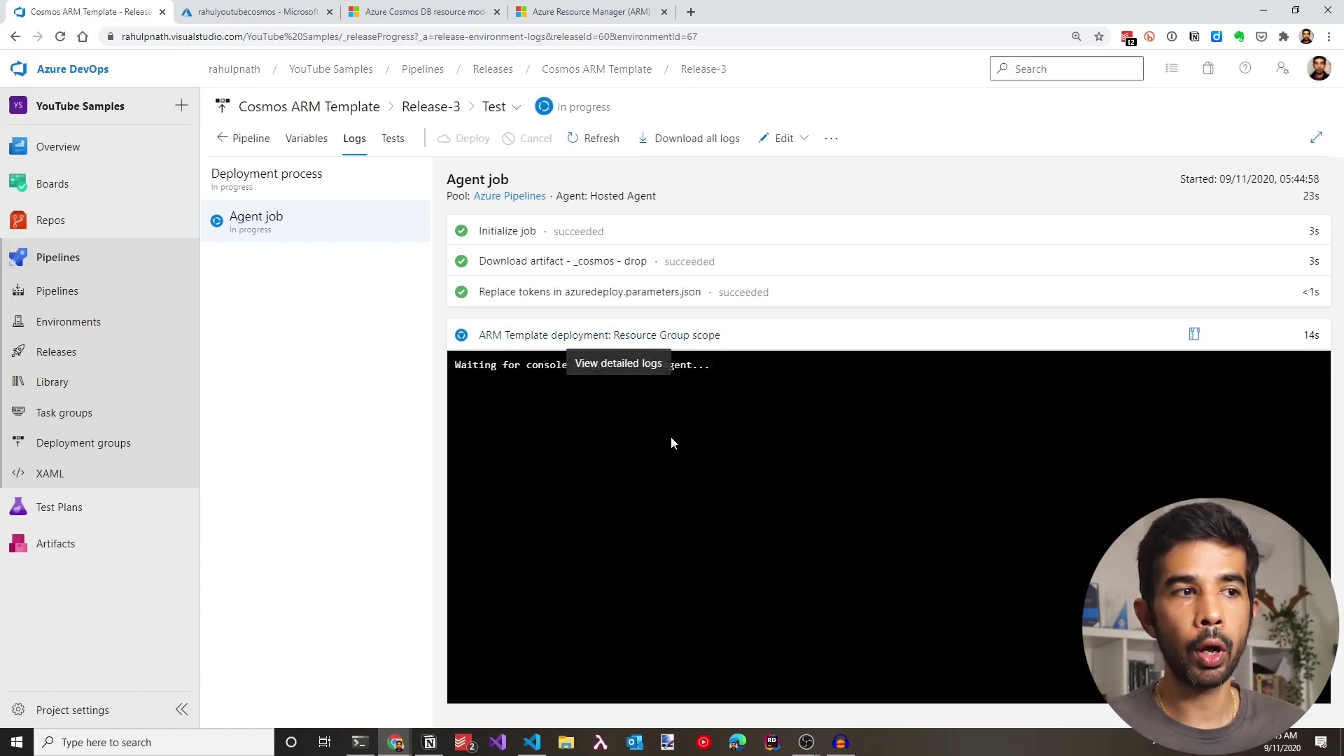
Step: Switch to the Azure portal and inspect the operation details of the newest deployment in the Delete-Test resource group
left_click(238, 9)
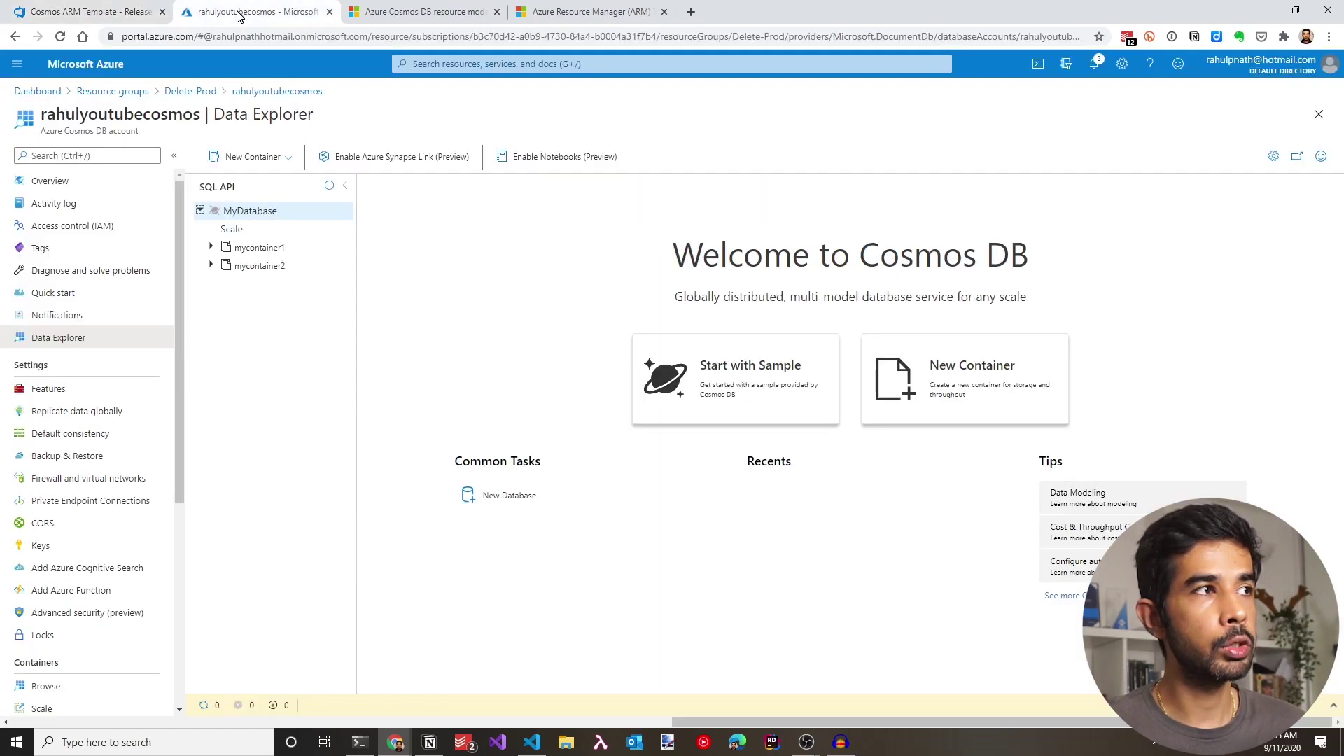
left_click(138, 93)
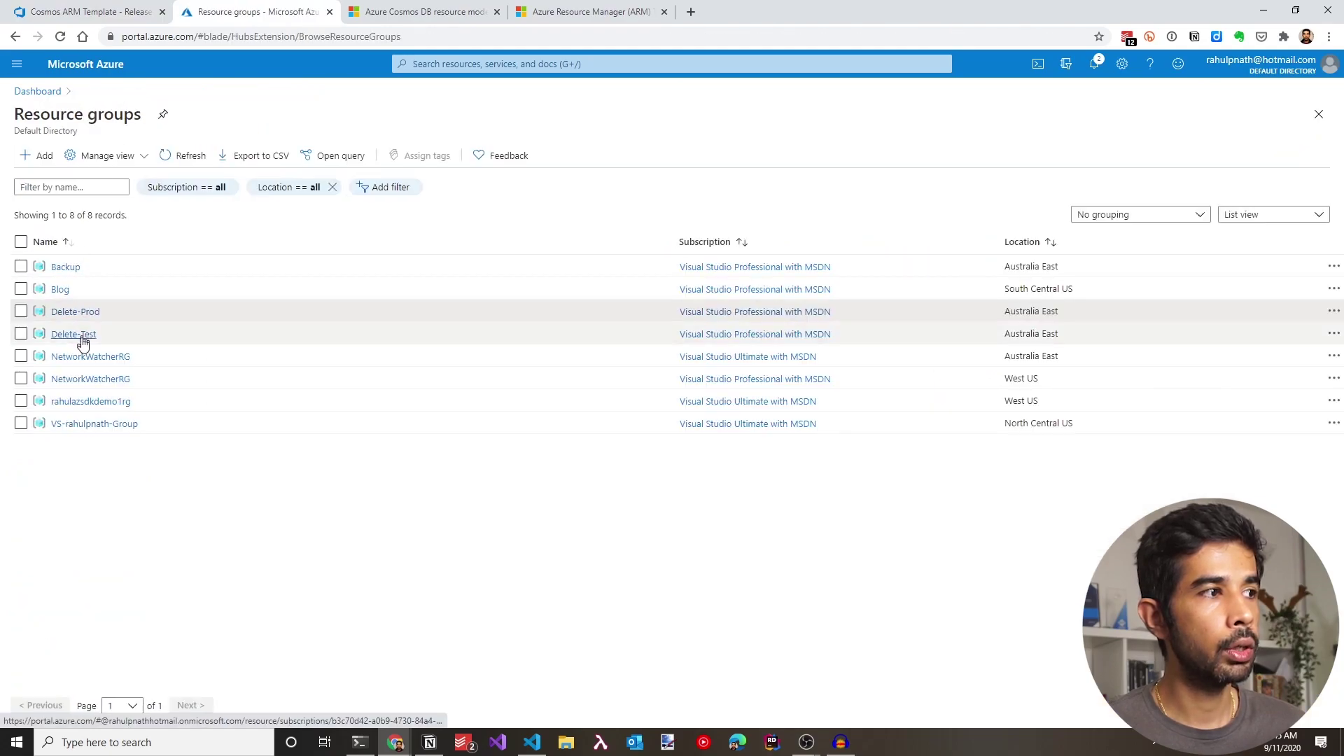
left_click(67, 333)
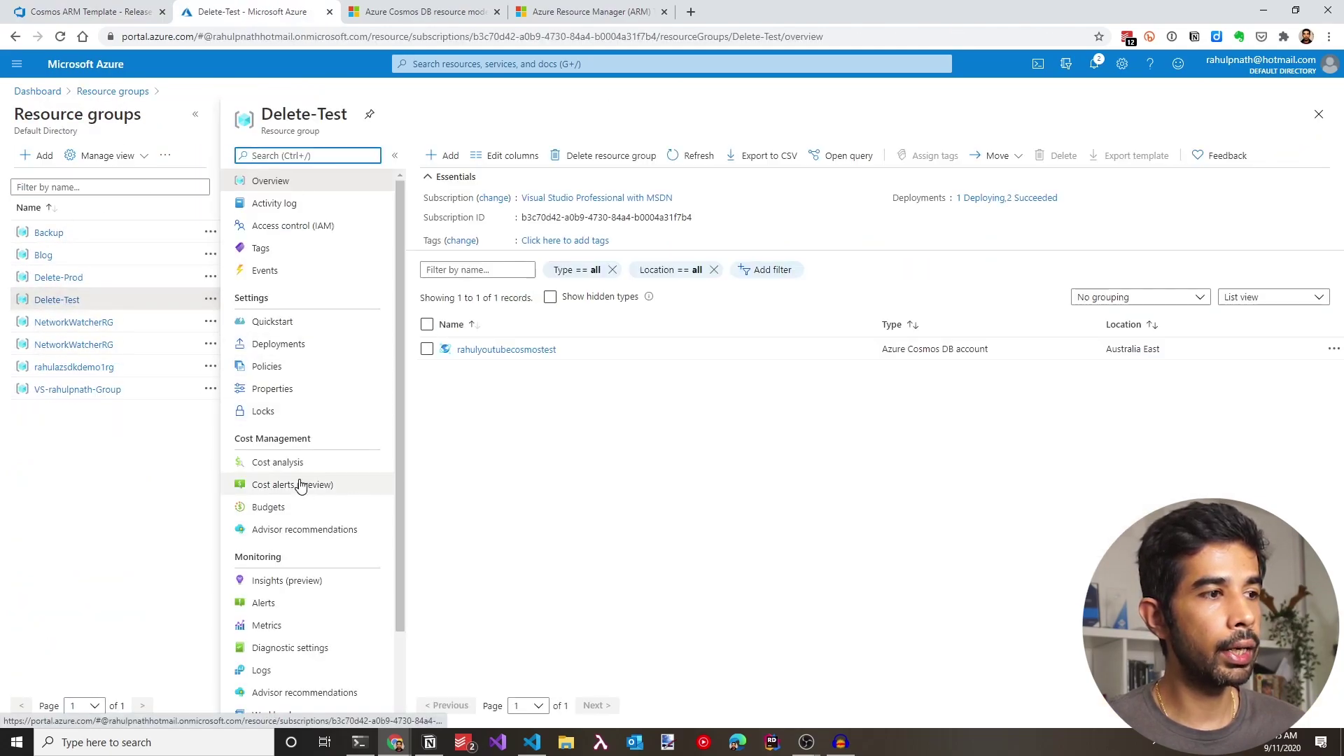
left_click(280, 344)
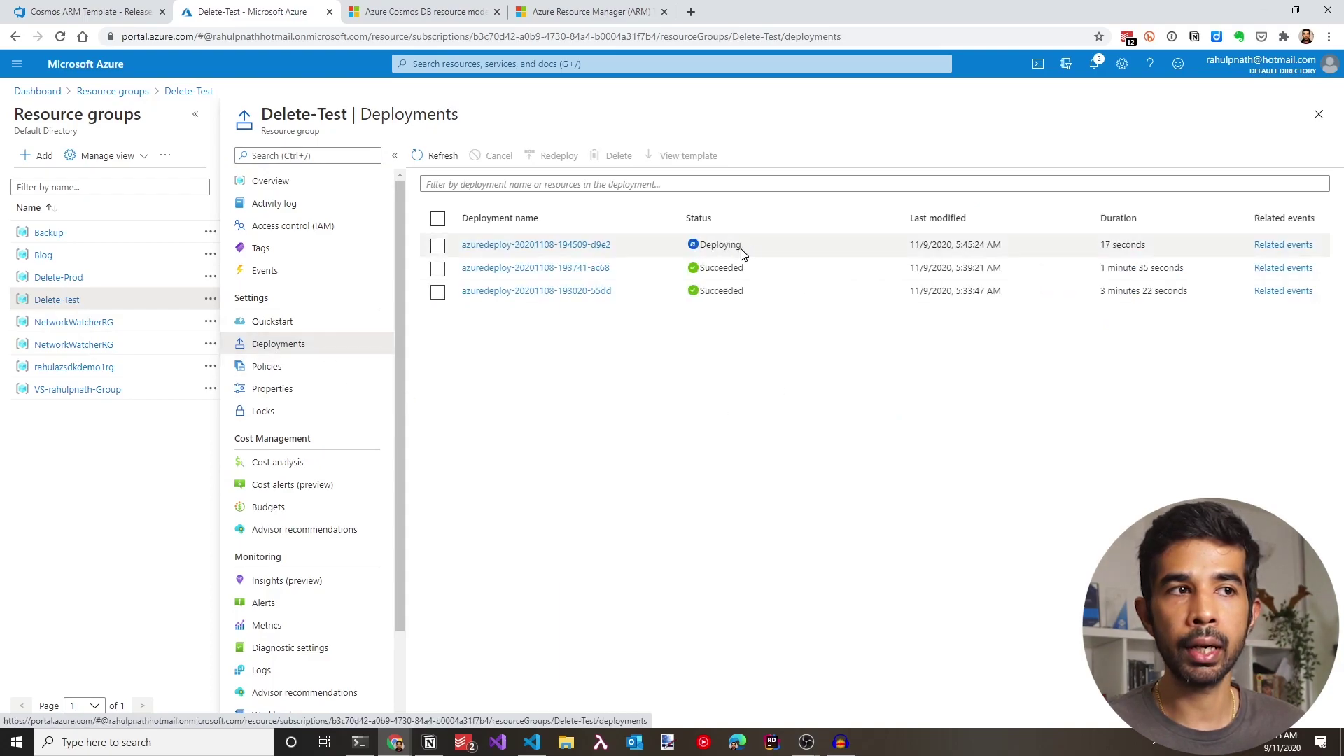
left_click(575, 248)
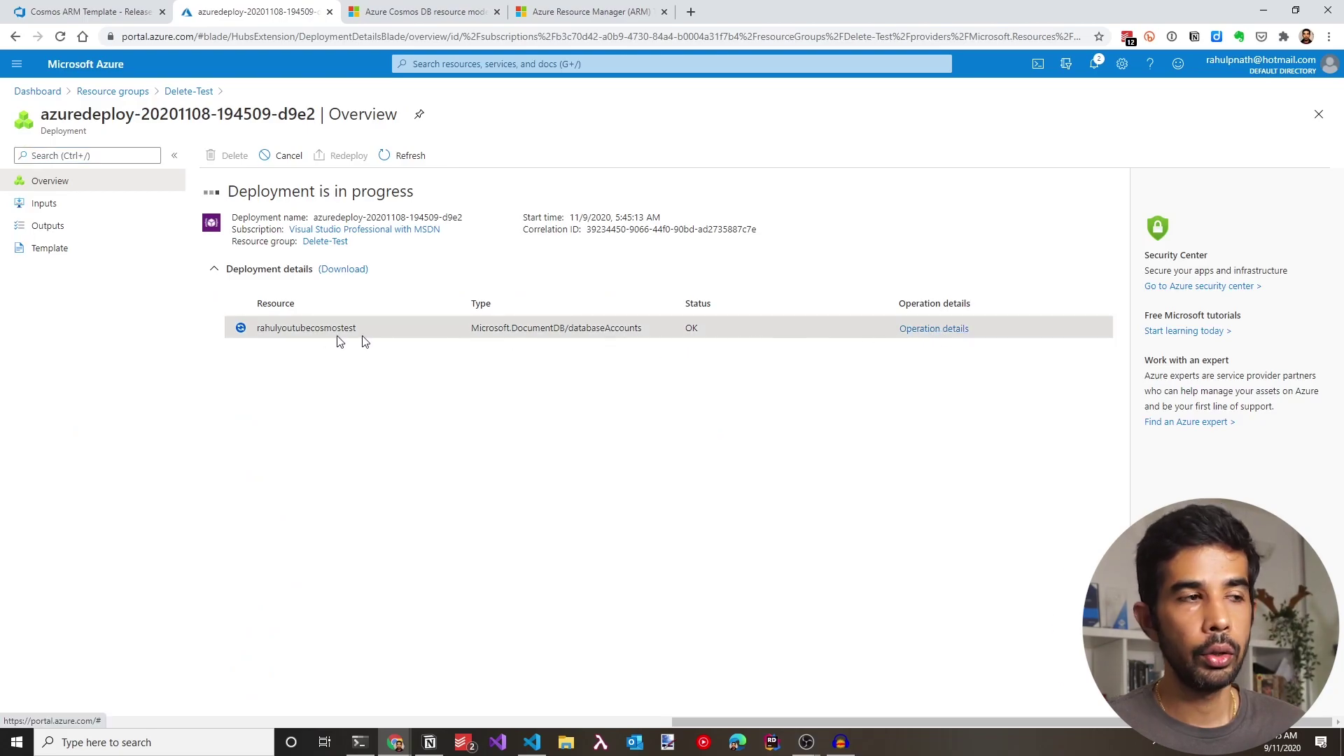
left_click(923, 329)
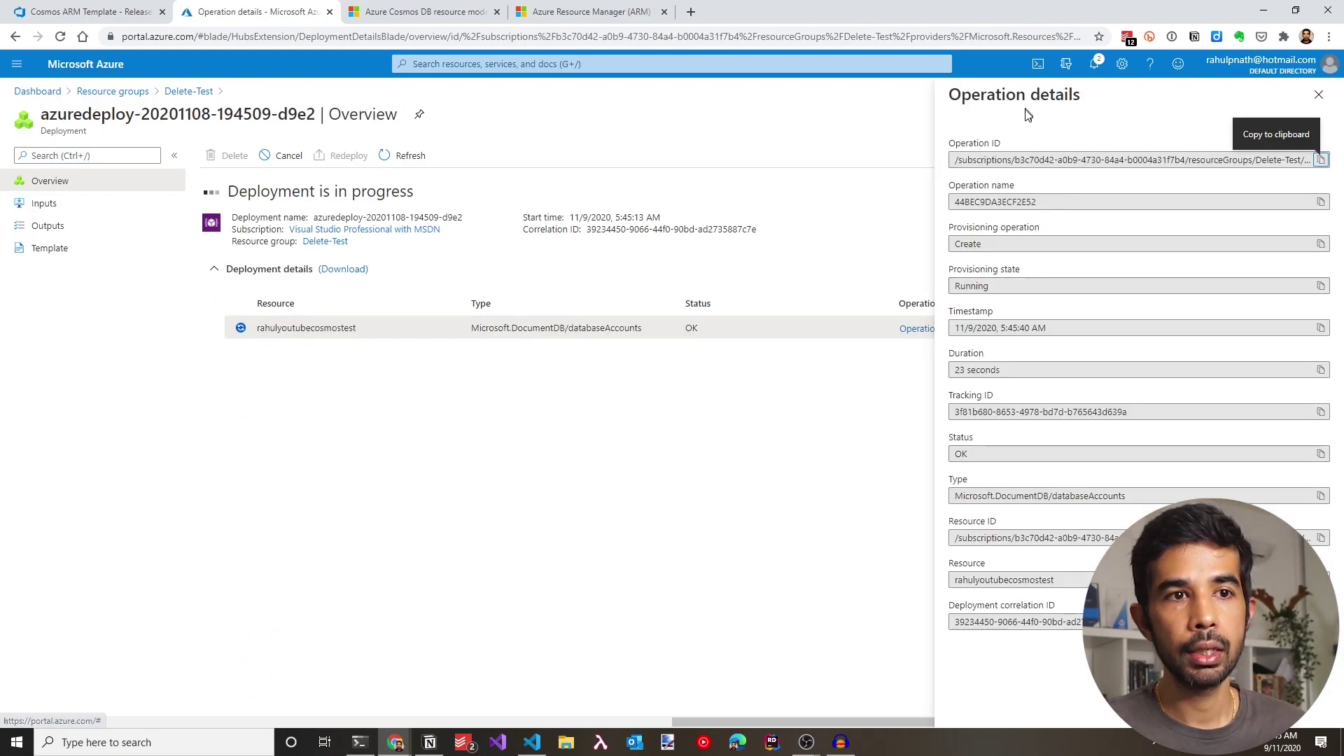
left_click(331, 290)
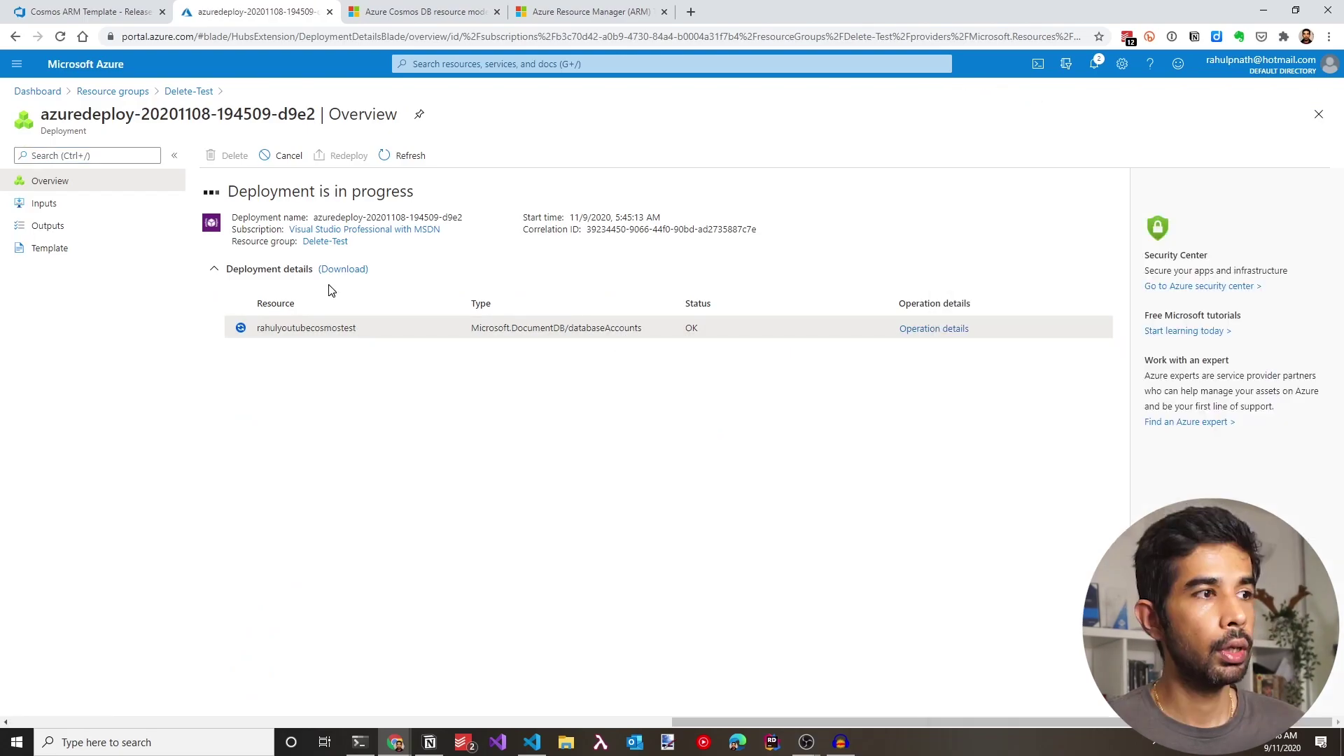
Step: Check the progress of the Release-3 Test deployment in Azure DevOps and in the Azure portal deployment overview
left_click(66, 11)
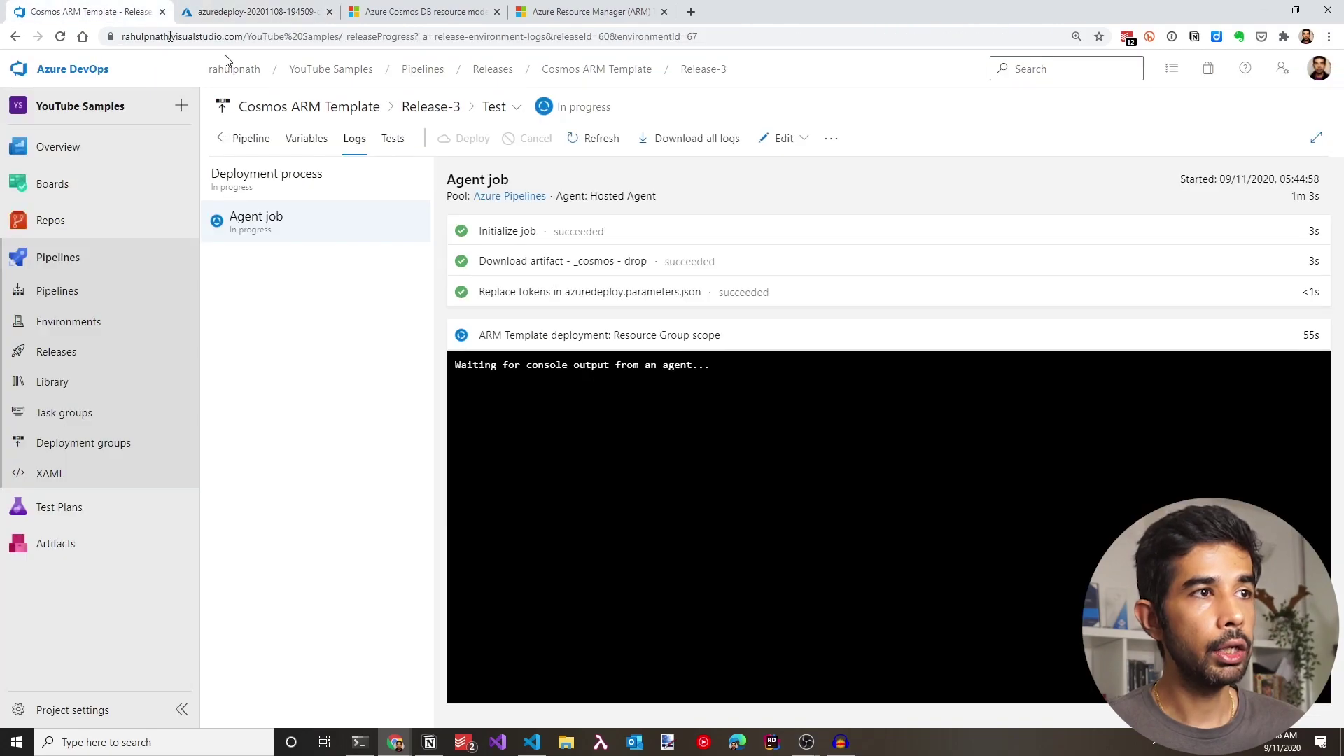
left_click(595, 142)
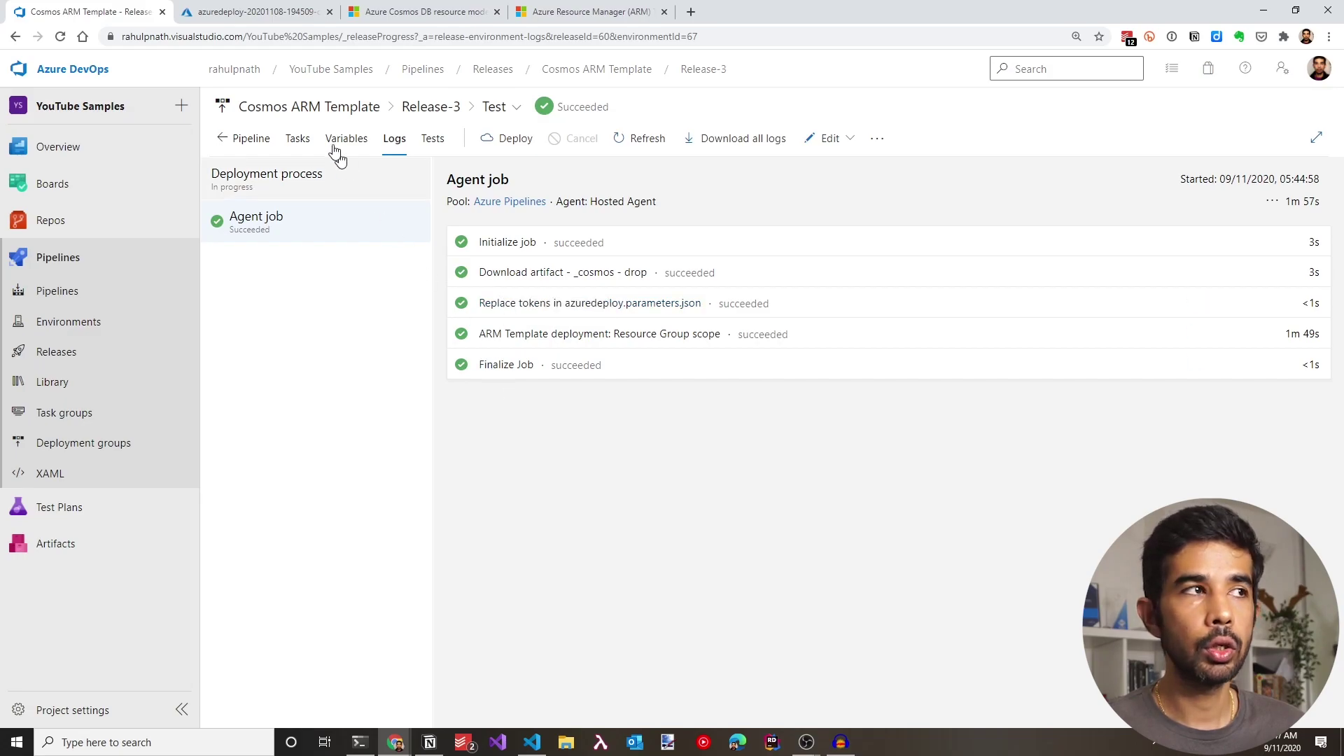
left_click(239, 10)
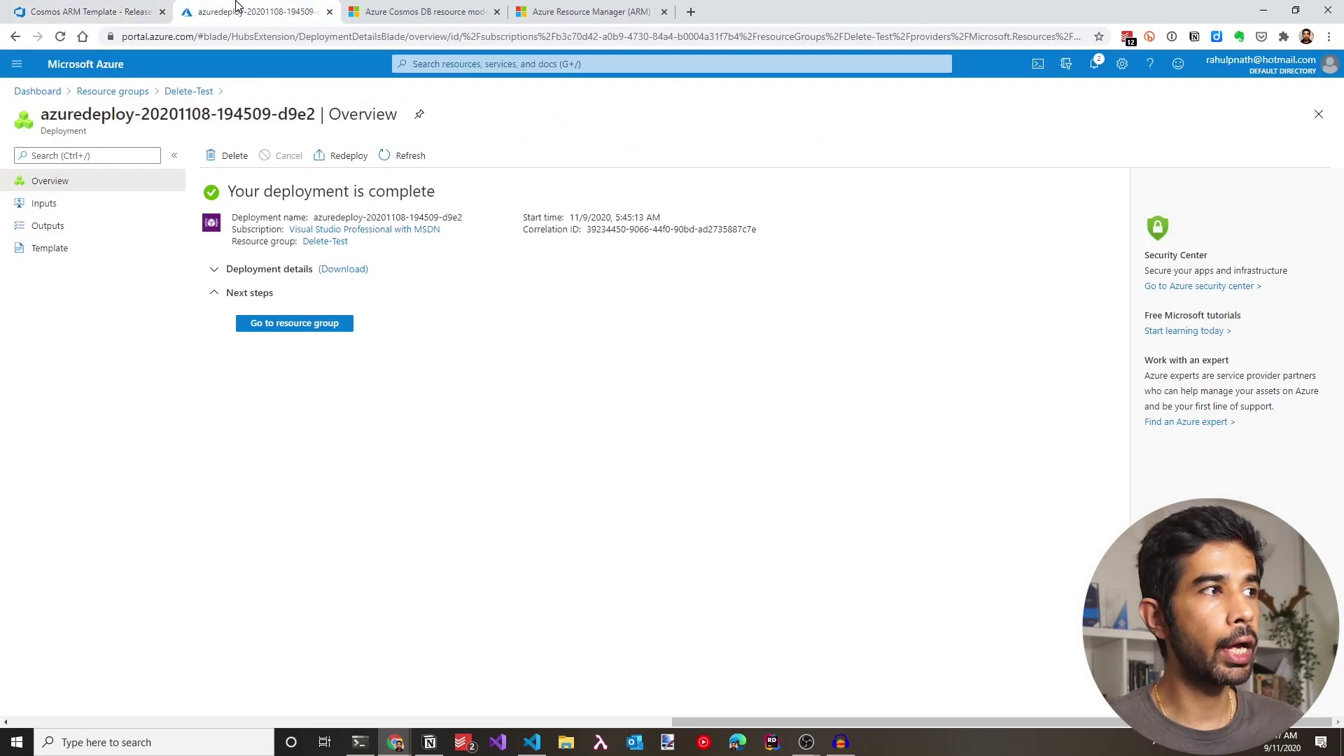
Step: Open the rahulyoutubecosmostest account from the Delete-Test overview and inspect the items of mycontainer3 under MyDatabase in Data Explorer
left_click(188, 92)
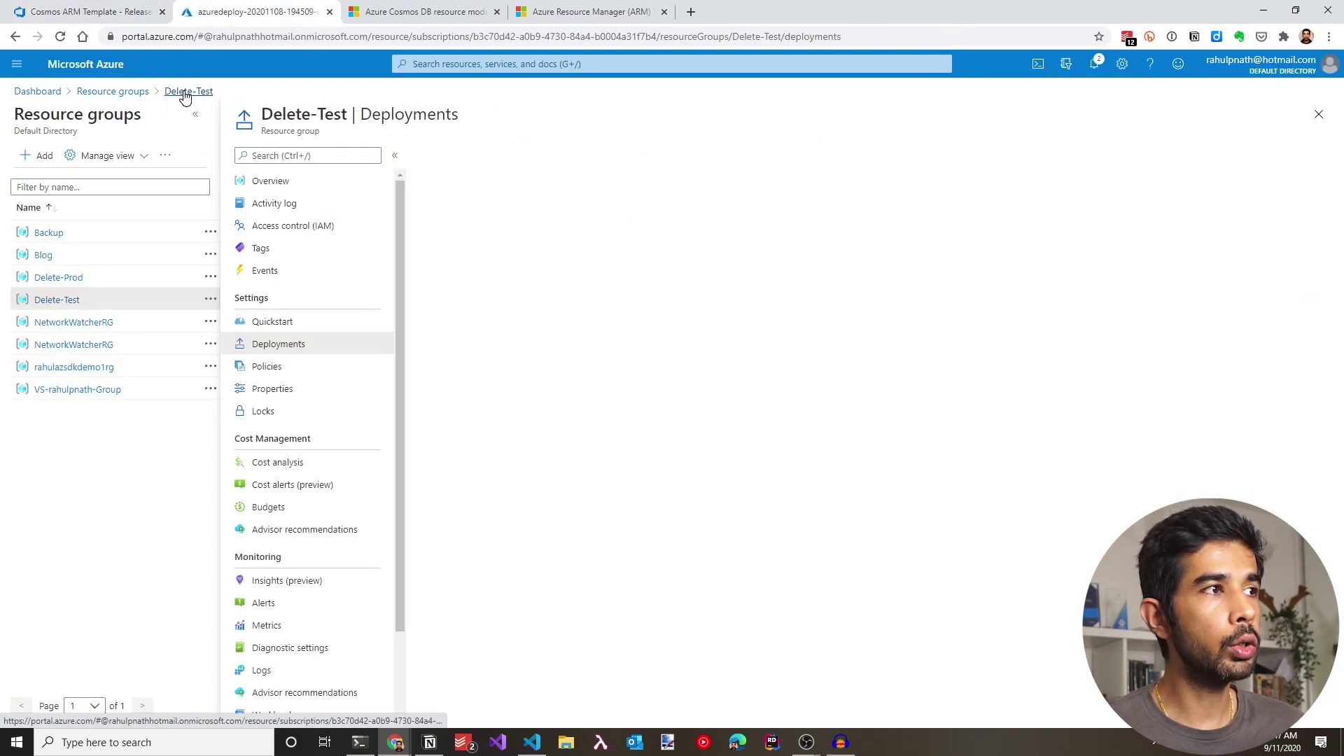
left_click(284, 185)
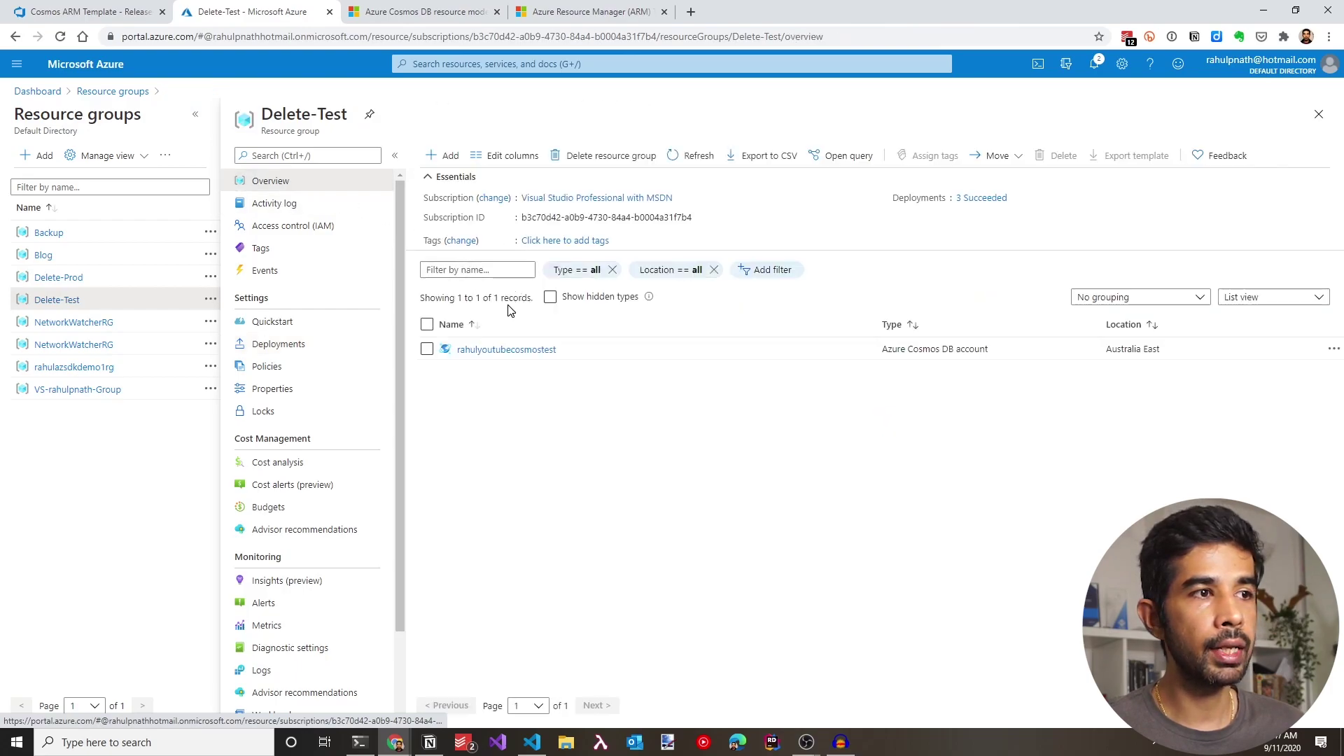
left_click(498, 349)
left_click(59, 339)
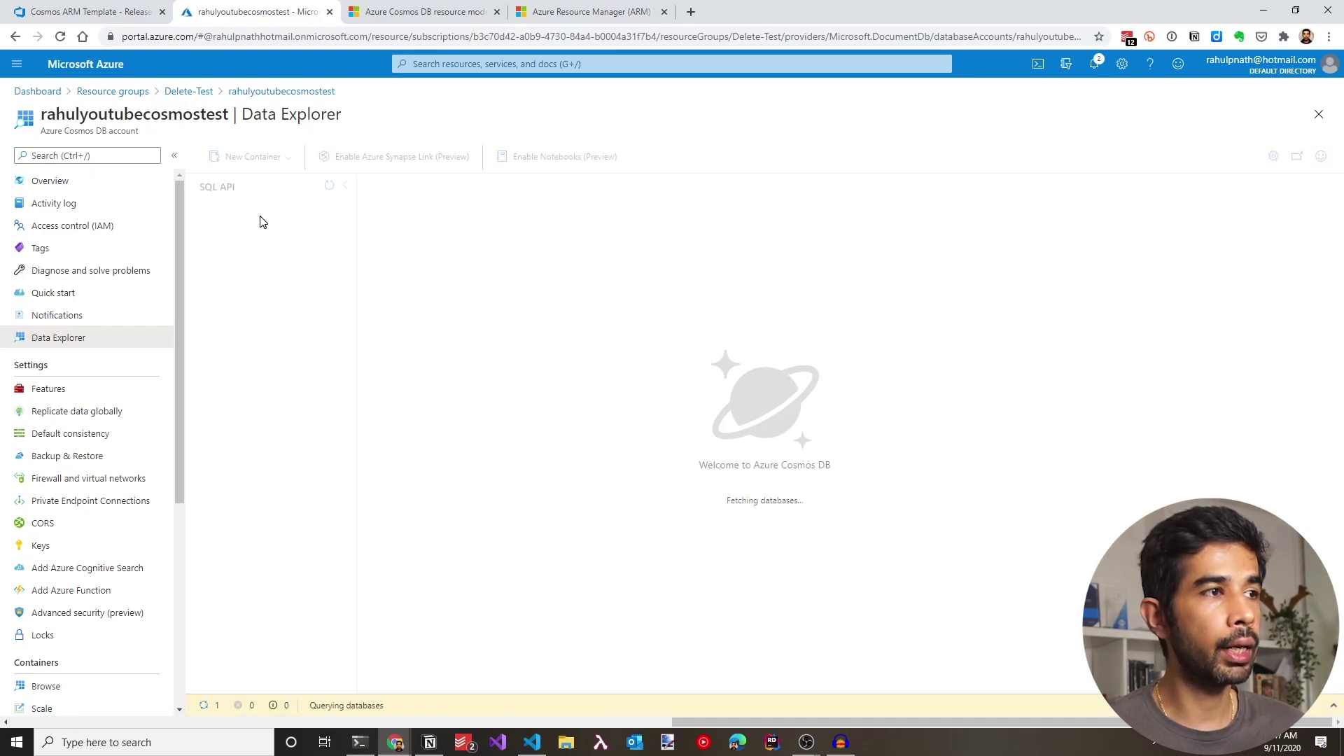
left_click(200, 212)
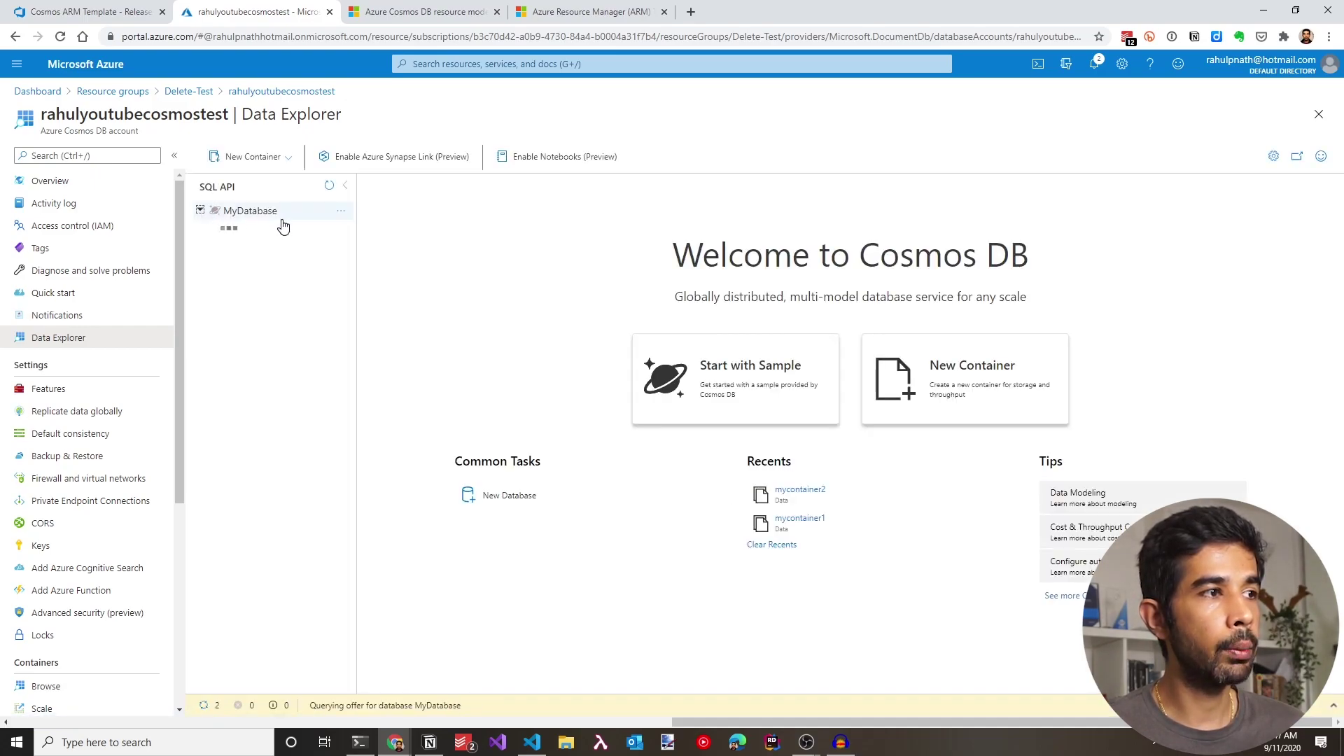
left_click(252, 271)
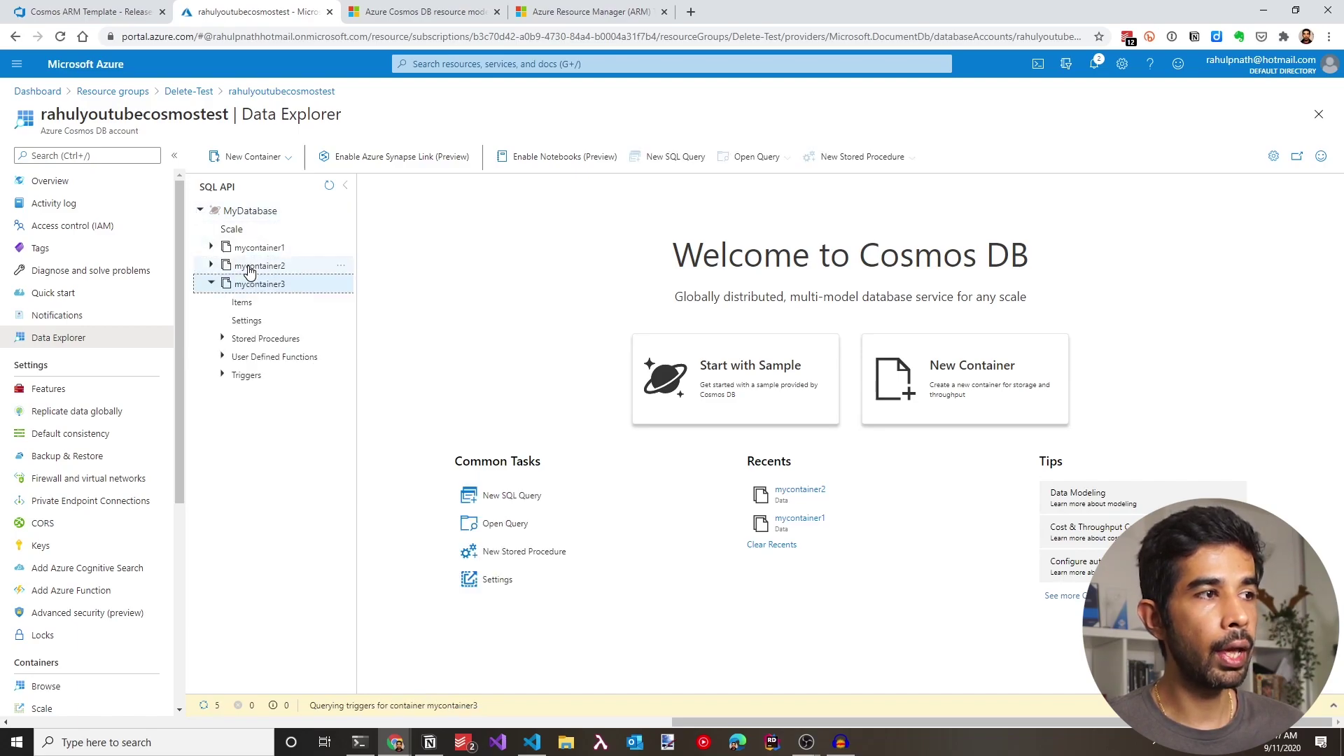
left_click(242, 305)
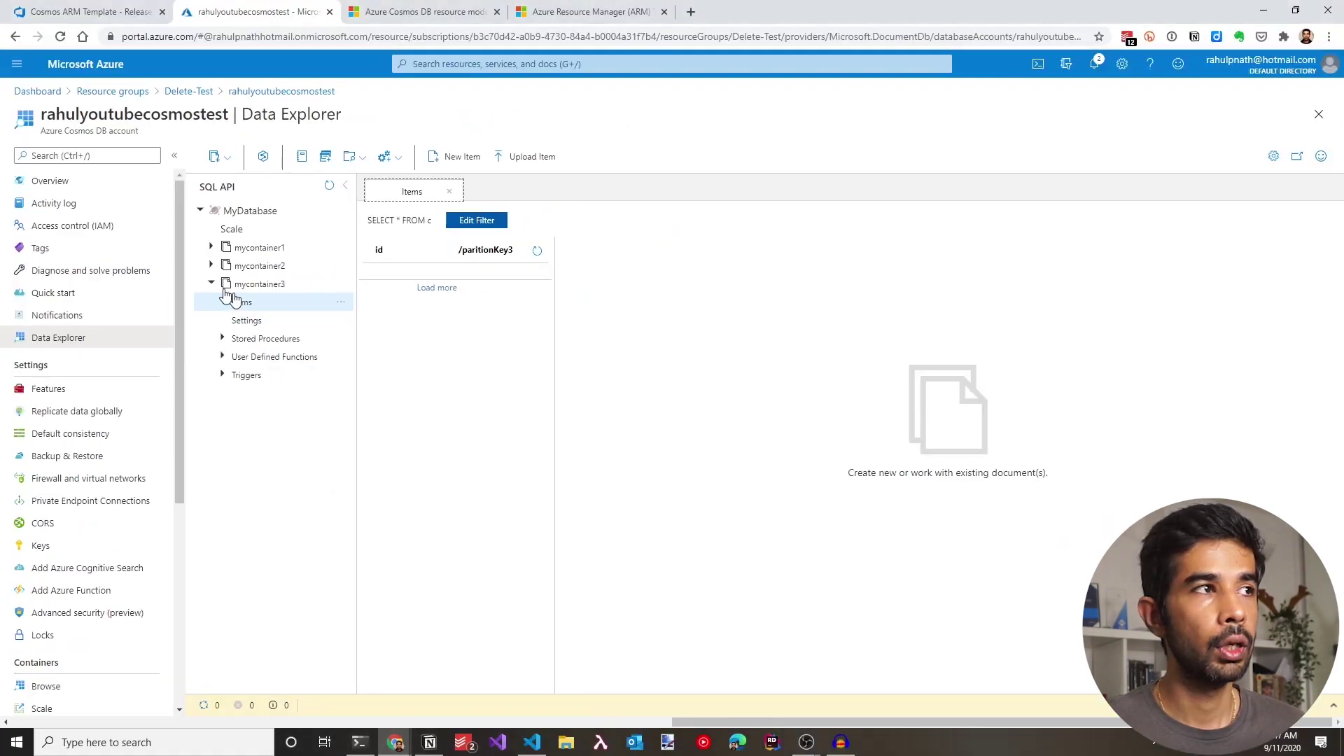
Step: Switch back to Azure DevOps and examine the stages of Release-3 in the Cosmos ARM Template release list
left_click(83, 17)
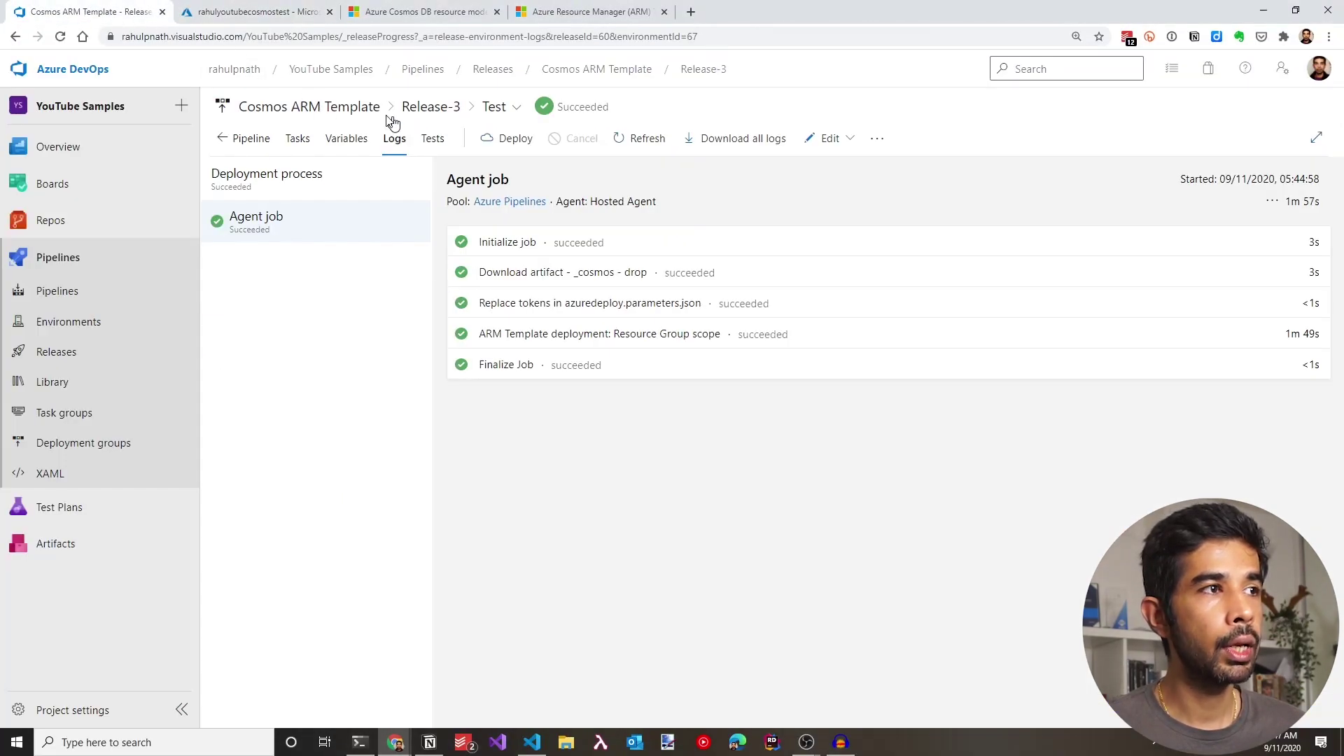
left_click(329, 110)
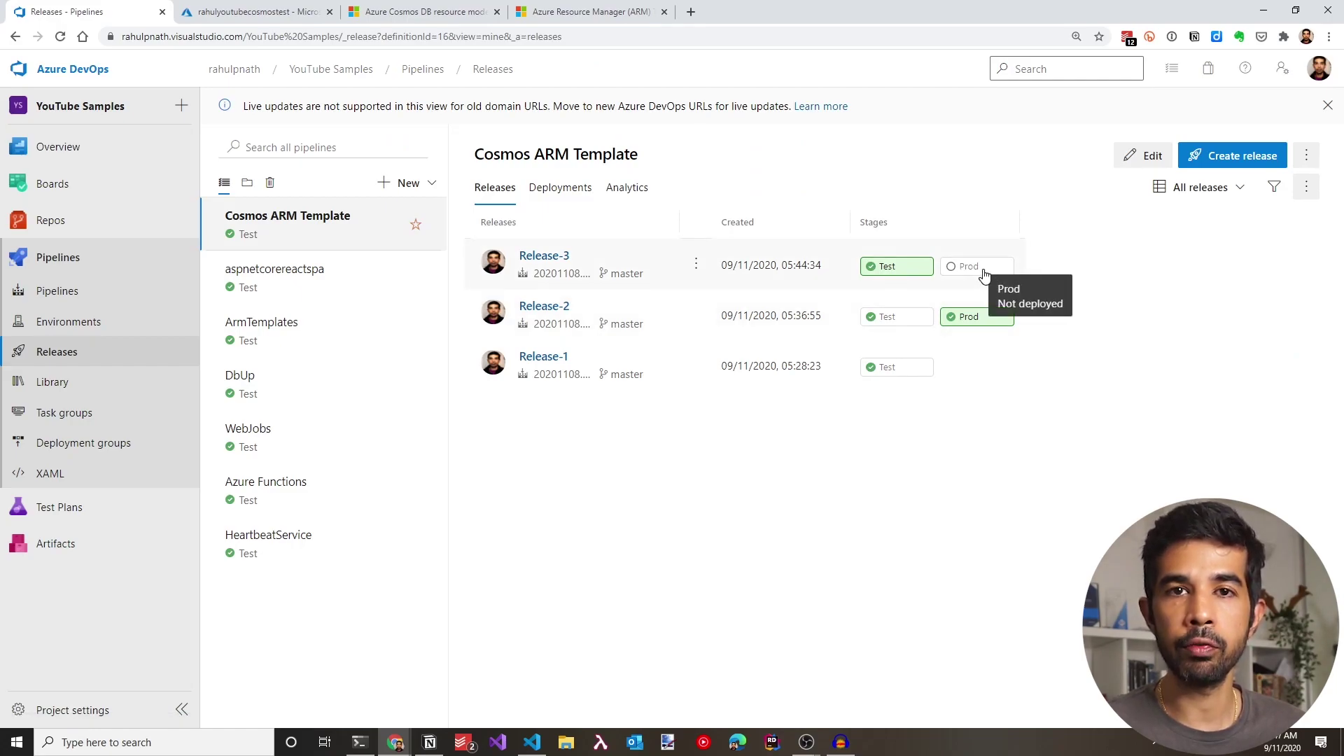
Step: Switch to Visual Studio Code and examine the apiVersion property of the databaseAccounts resource in azuredeploy.json
key("alt+Tab")
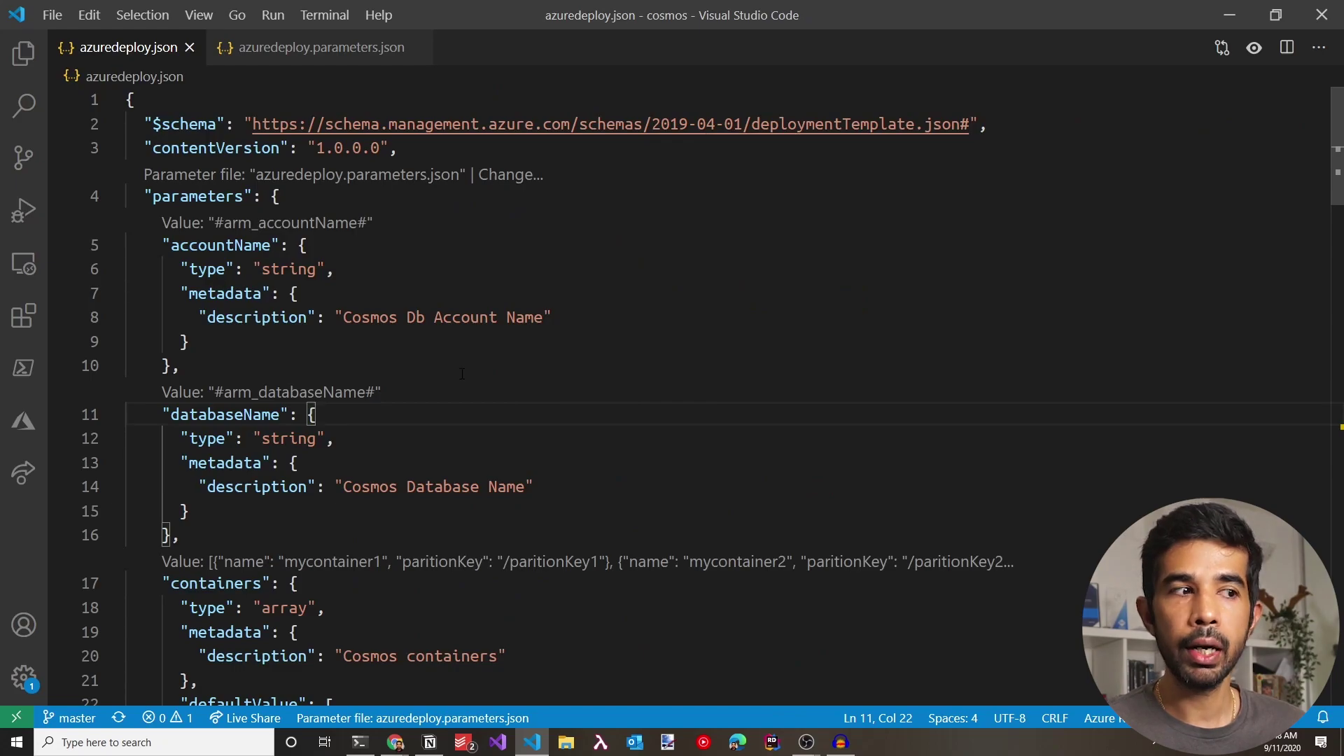
scroll(452, 344, "down", 7)
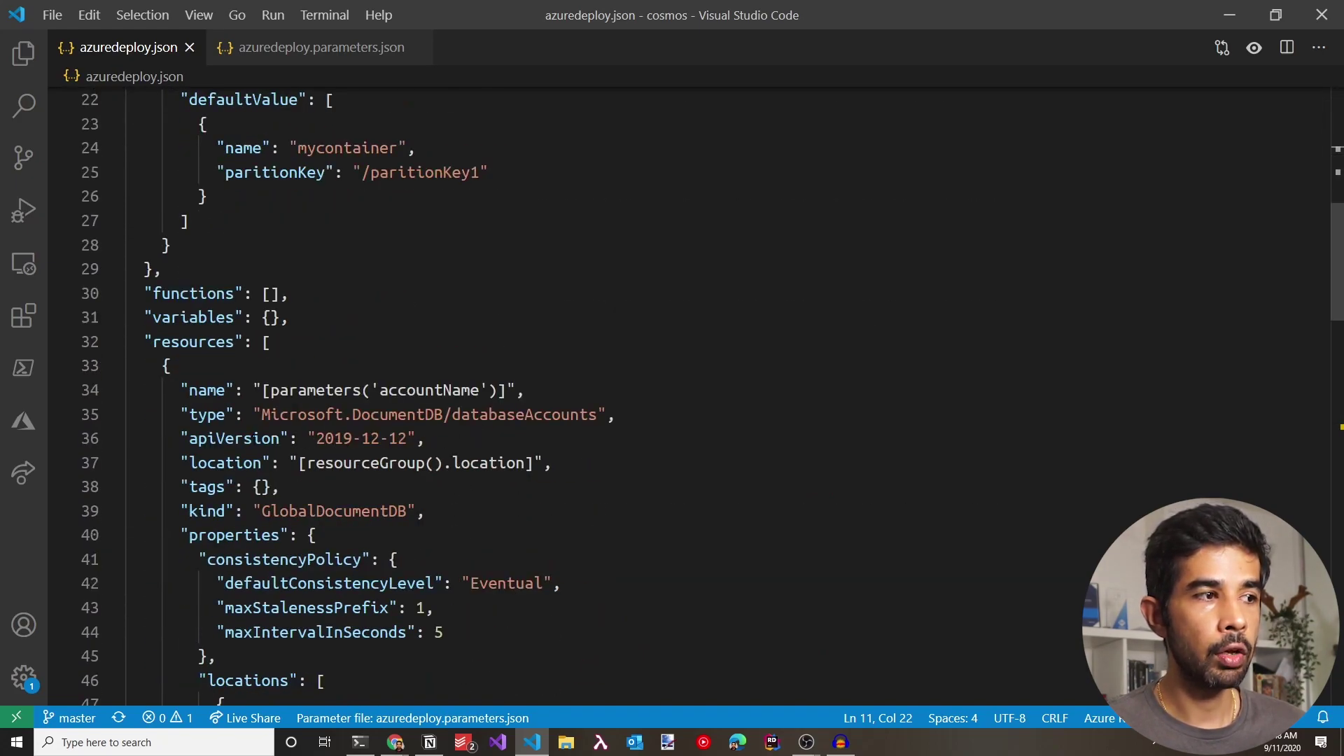
left_click(172, 438)
left_click_drag(172, 438, 464, 435)
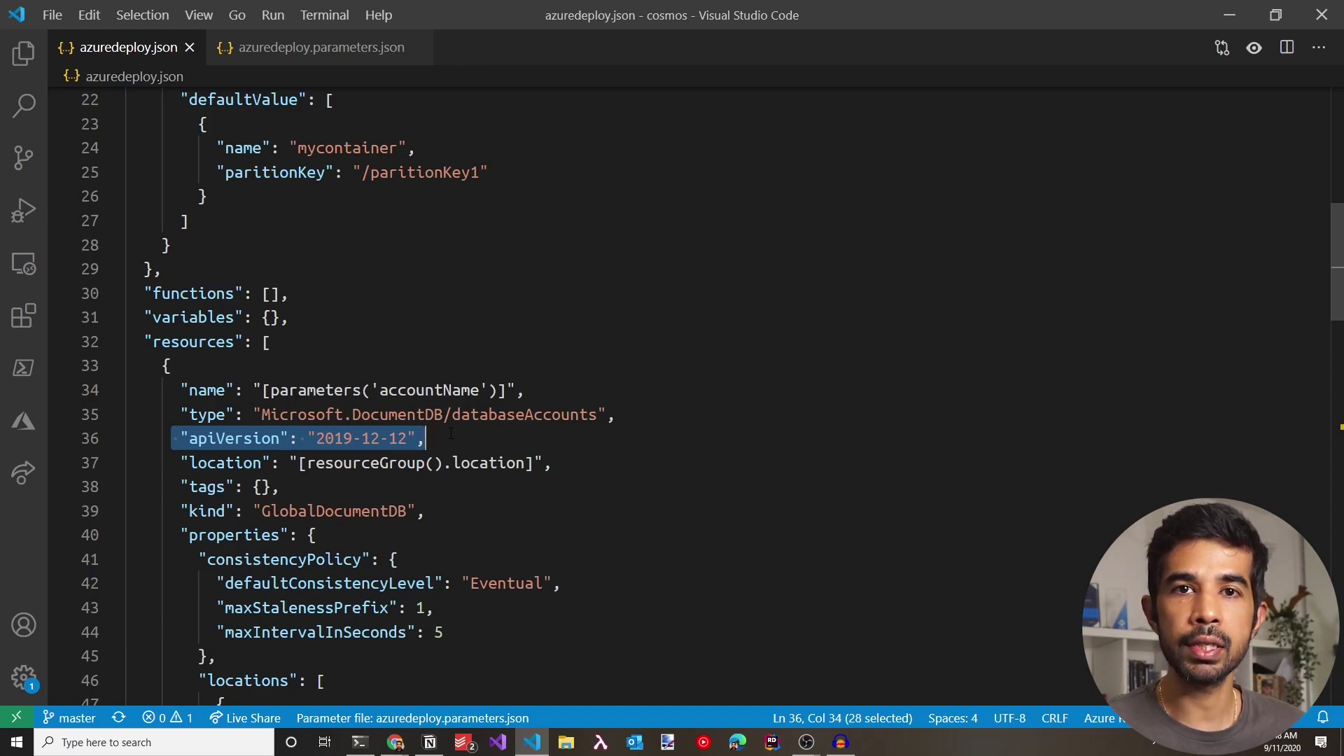
key("Escape")
scroll(510, 416, "down", 2)
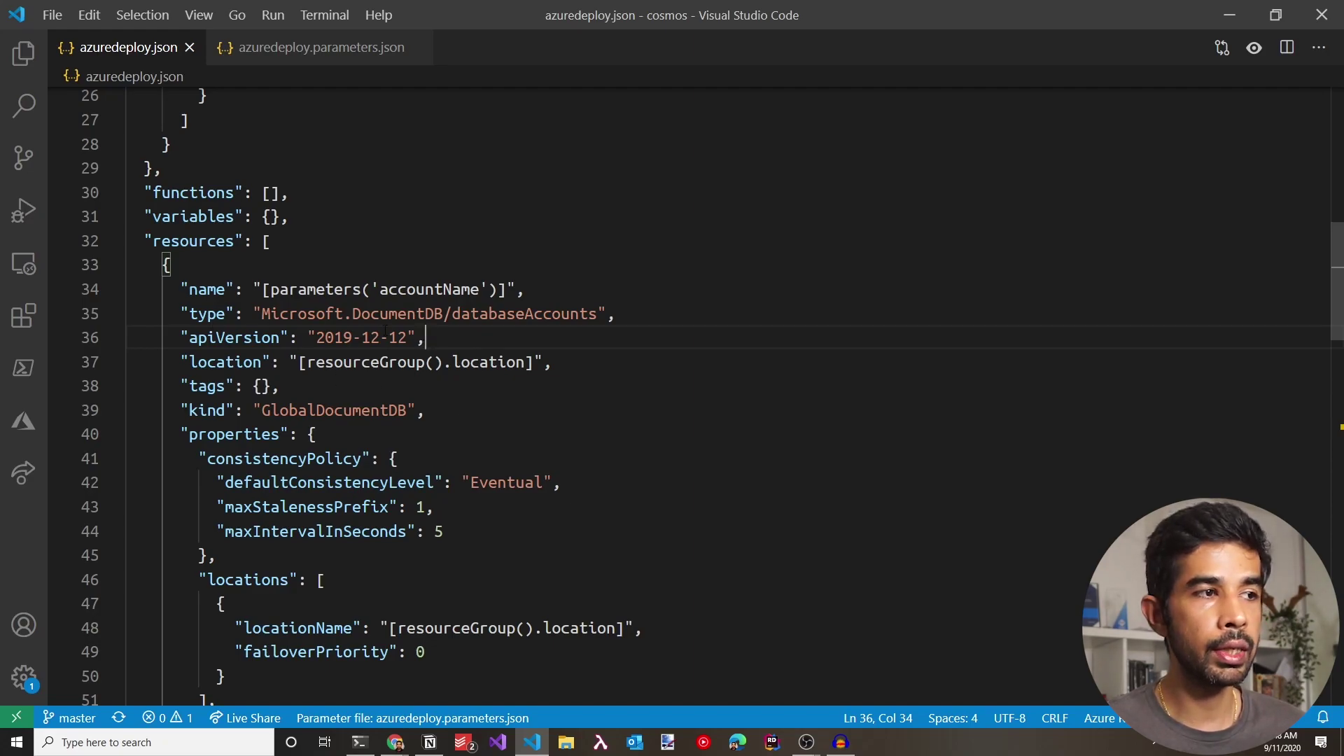
Step: Clear the apiVersion value of the databaseAccounts resource and bring up the suggested API versions
left_click_drag(407, 338, 316, 339)
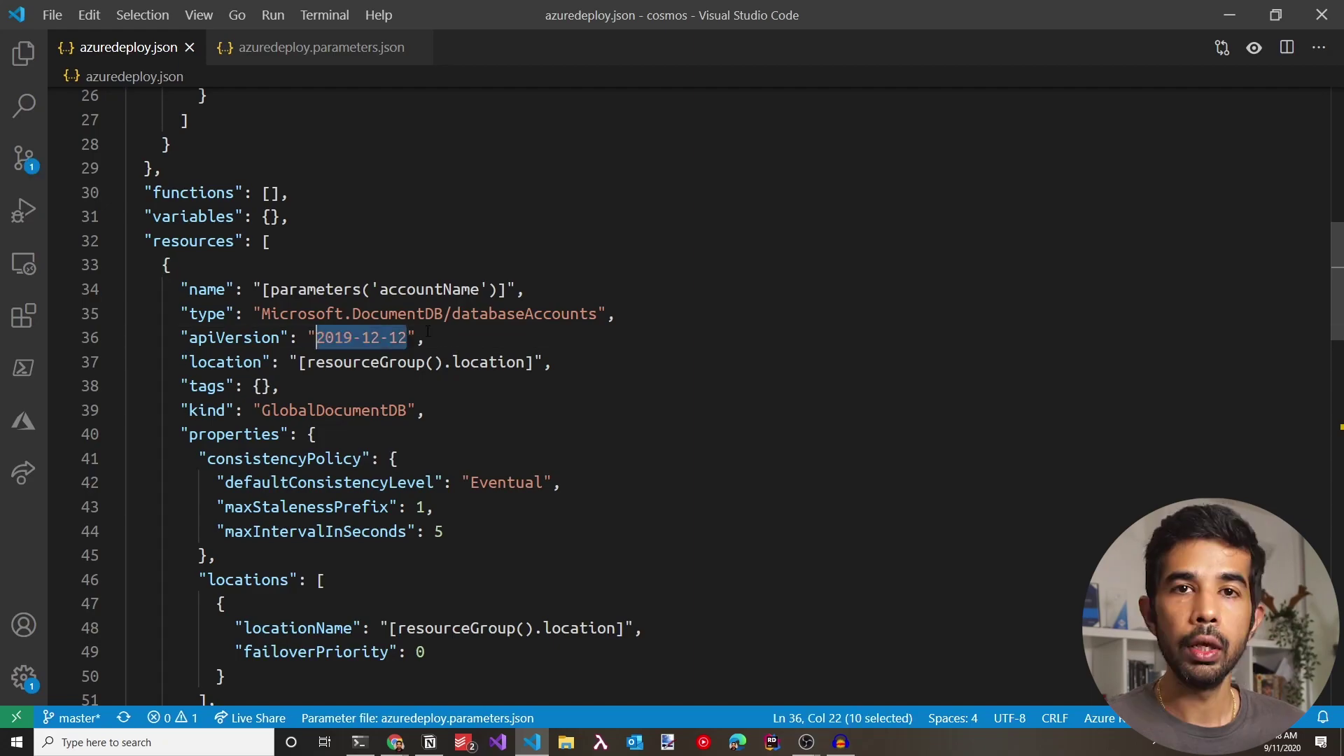
key("BackSpace")
key("ctrl+space")
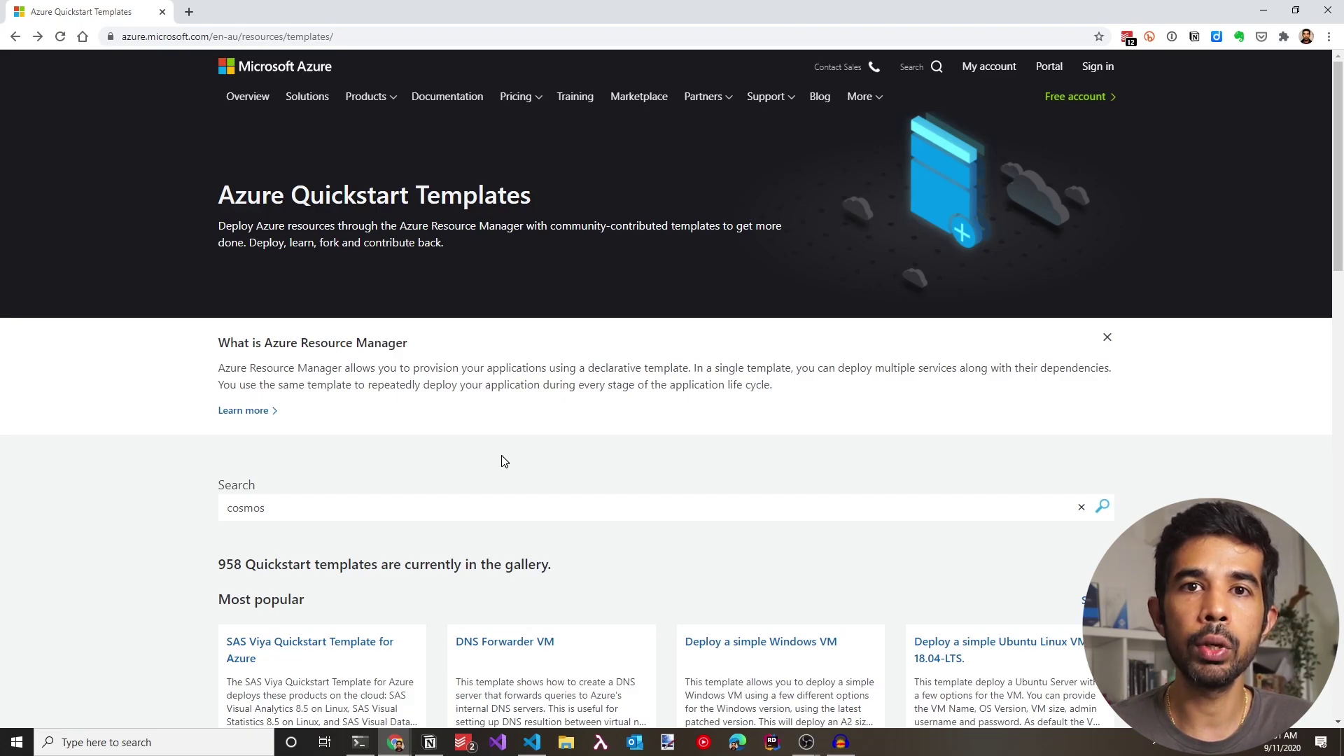
Step: Switch to the Azure Quickstart Templates site, search for "cosmos", and open the template "Create Azure Cosmos with SQL API and multiple containers"
left_click(355, 511)
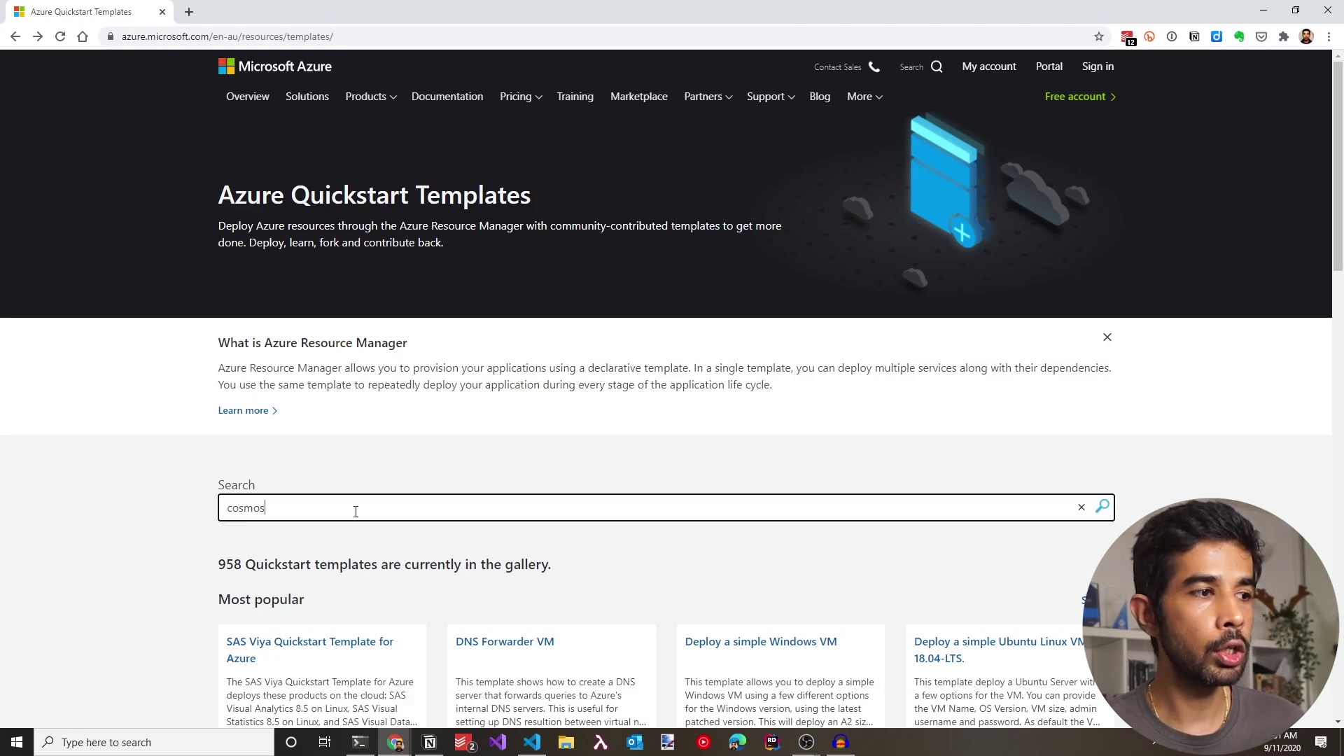
scroll(359, 504, "down", 3)
key("ctrl+a")
type("cosmos")
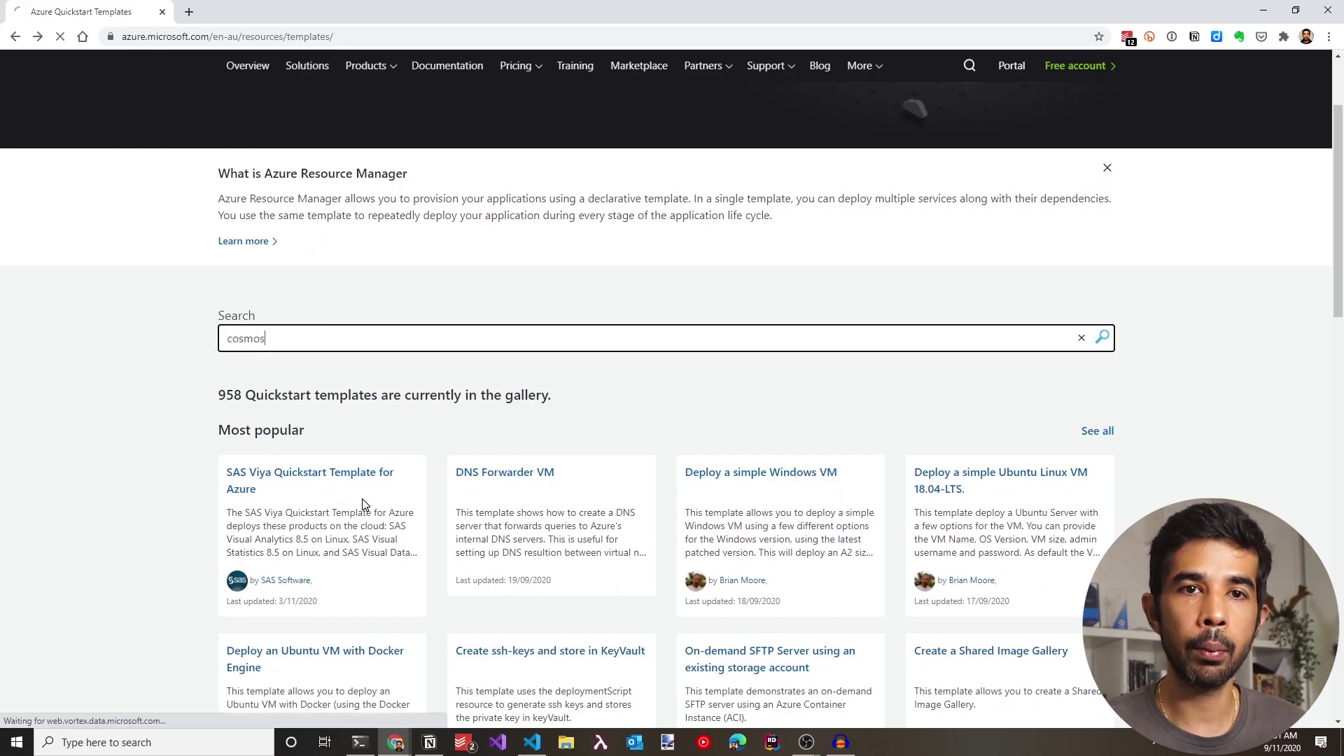
left_click(539, 450)
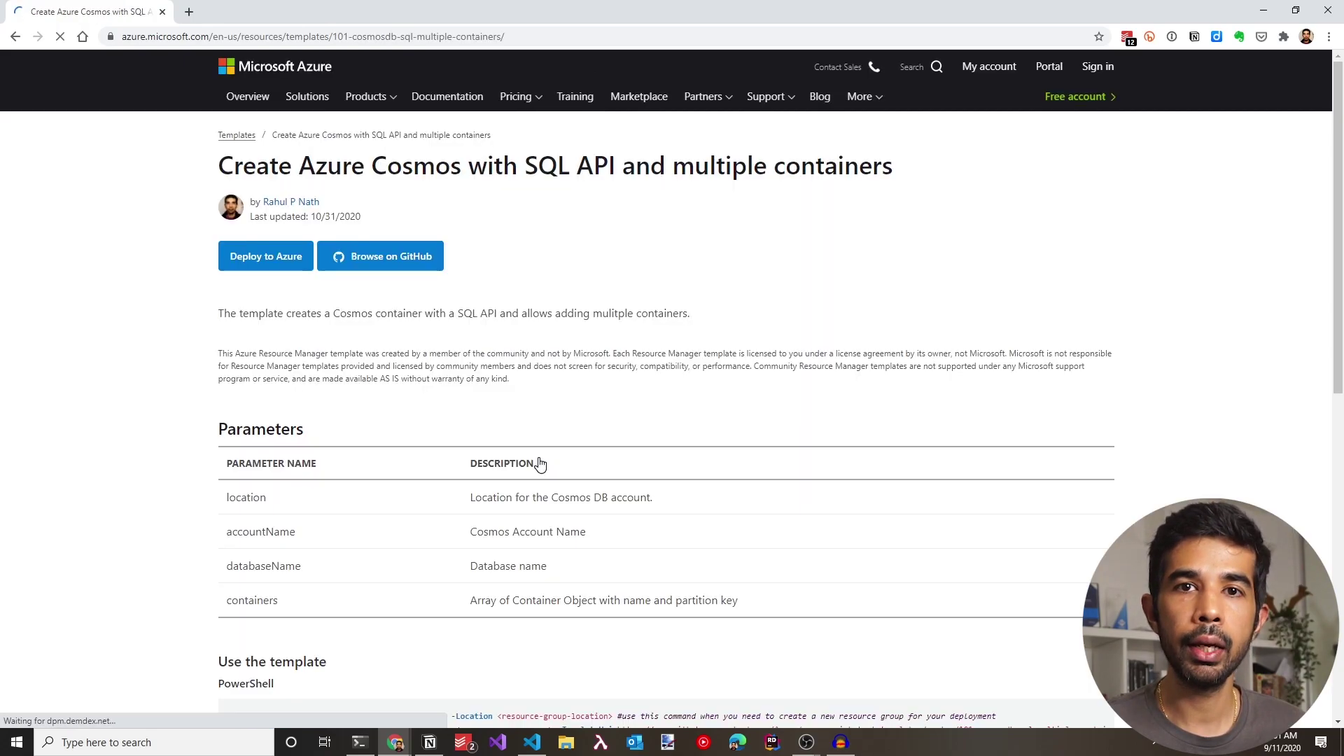